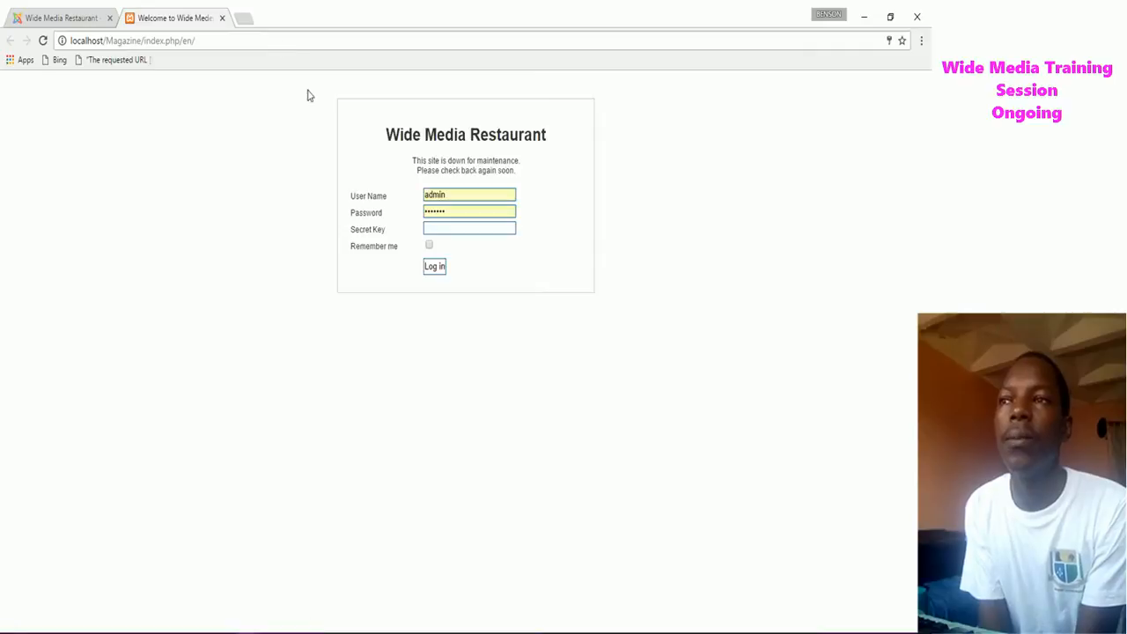
Log in to the Wide Media Restaurant site with the prefilled credentials and look through the home page down to its footer.
left_click(435, 266)
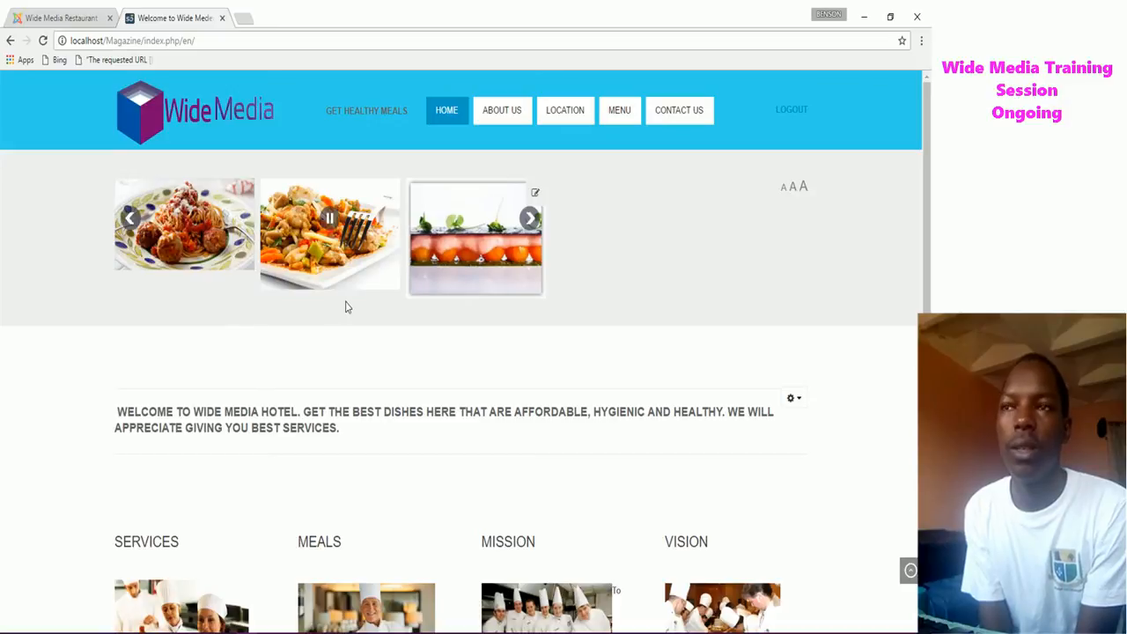
scroll(345, 306, "down", 3)
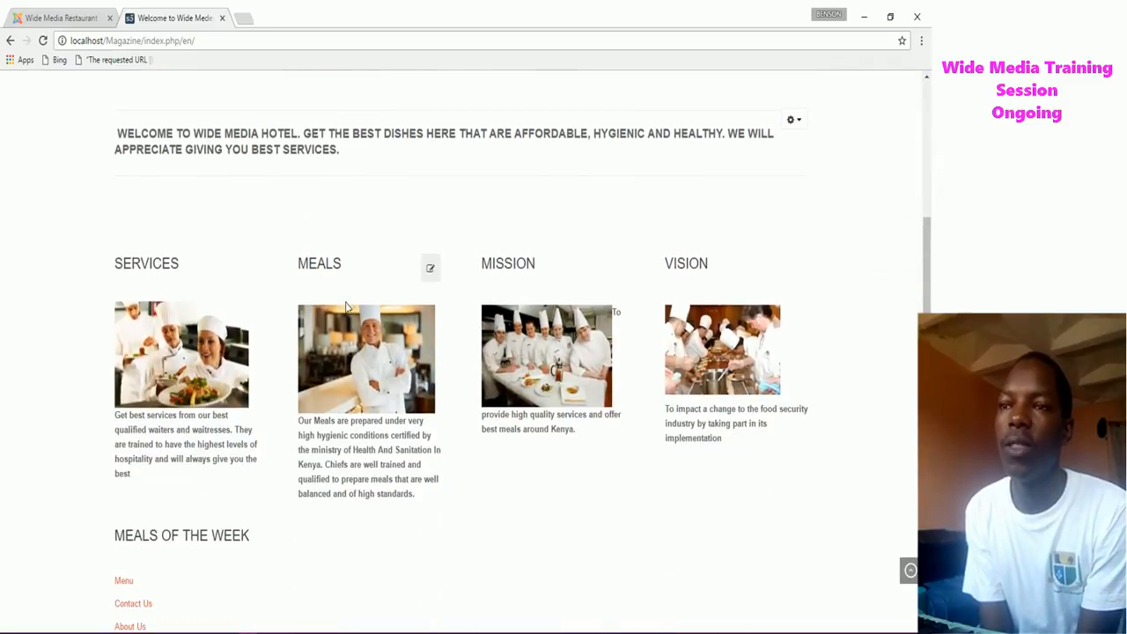
scroll(345, 306, "down", 3)
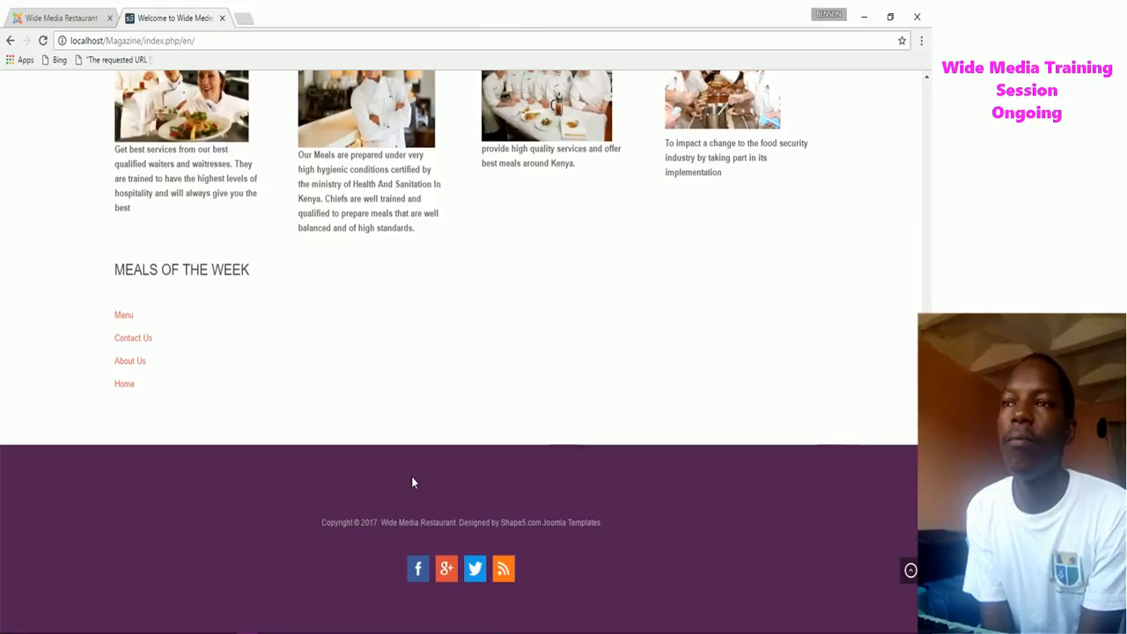
scroll(412, 479, "up", 5)
scroll(412, 480, "up", 2)
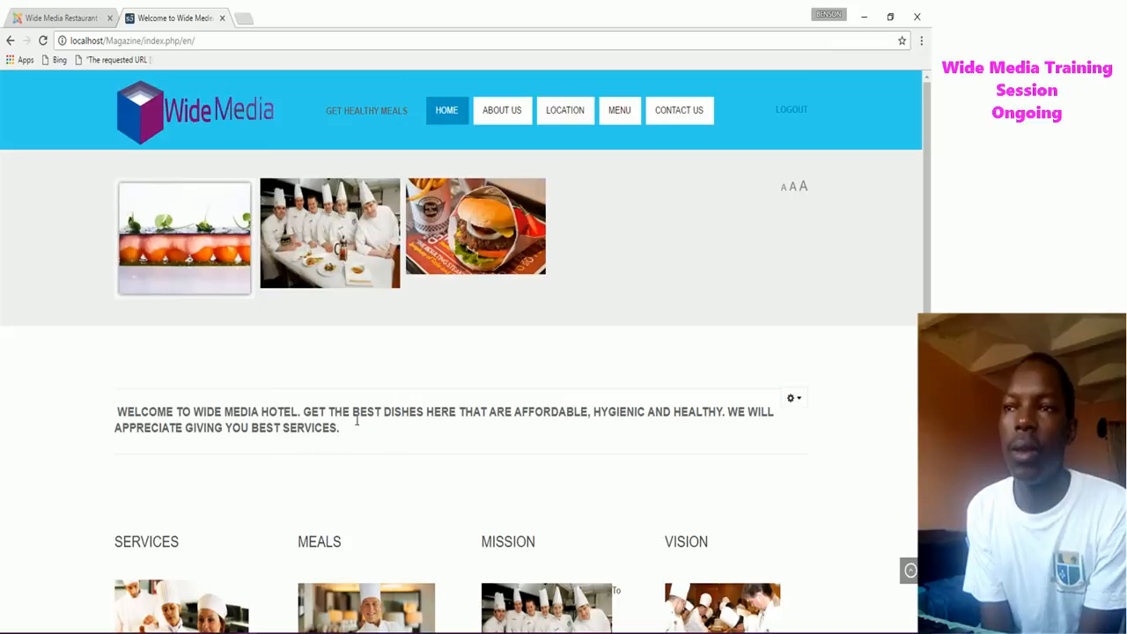
scroll(322, 391, "down", 1)
scroll(322, 391, "down", 4)
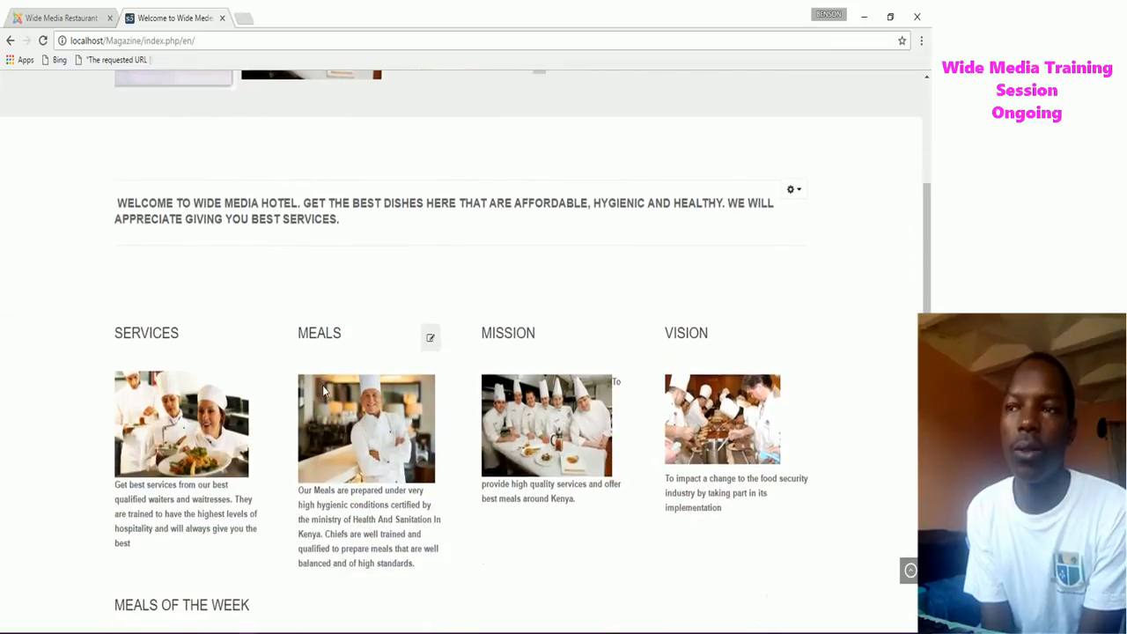
scroll(323, 388, "up", 2)
scroll(324, 384, "up", 2)
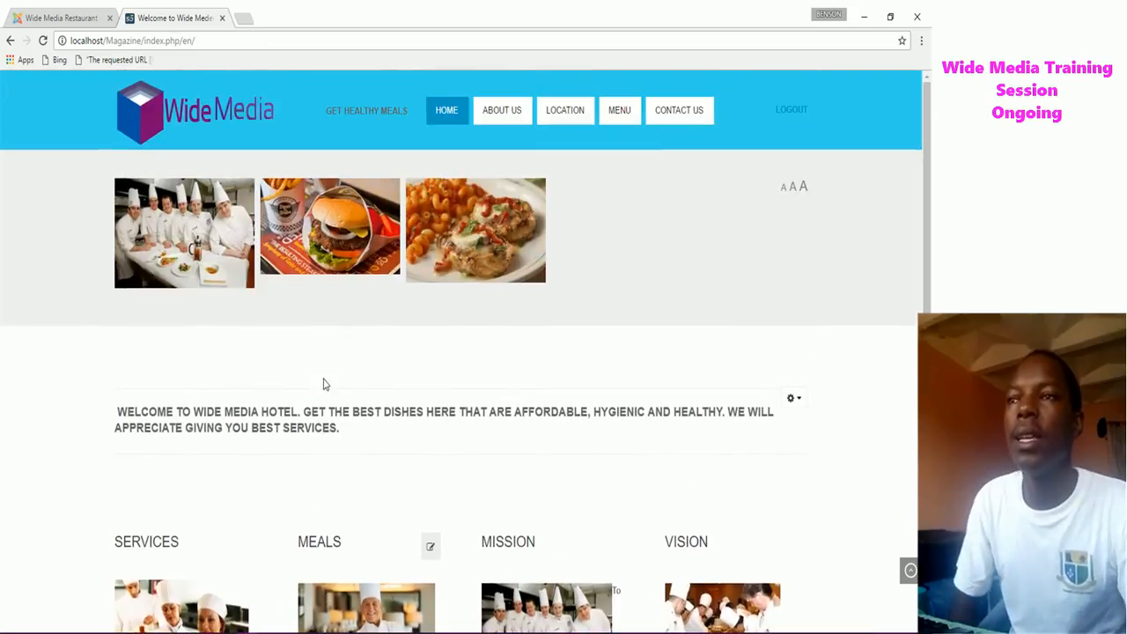
Open the site's About Us page and read through its hotel history text.
left_click(500, 117)
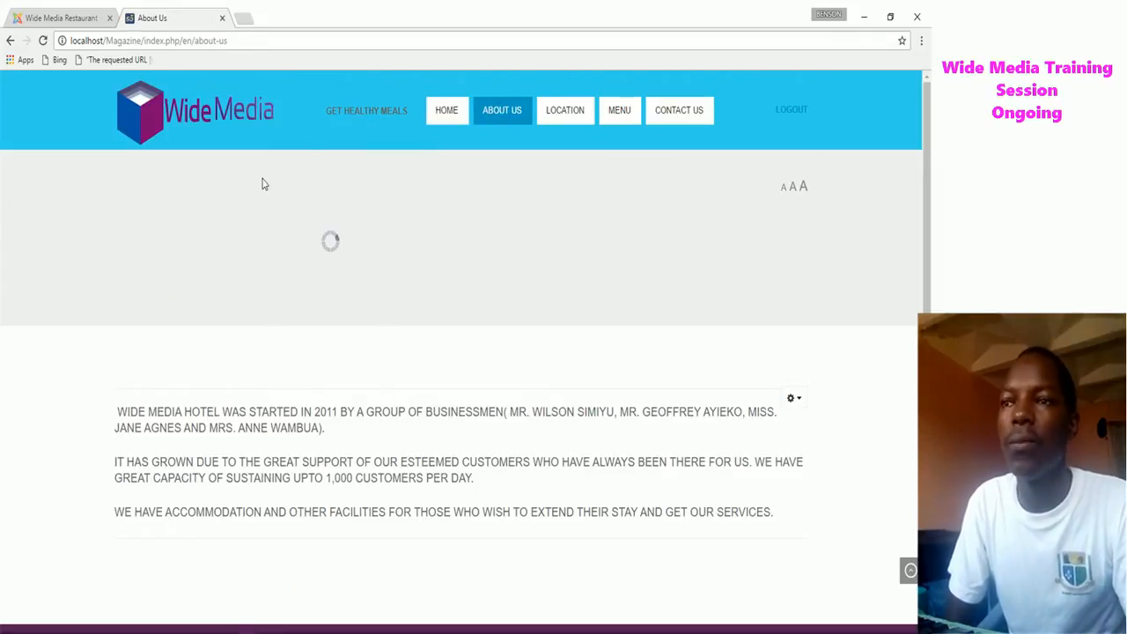
scroll(335, 500, "down", 3)
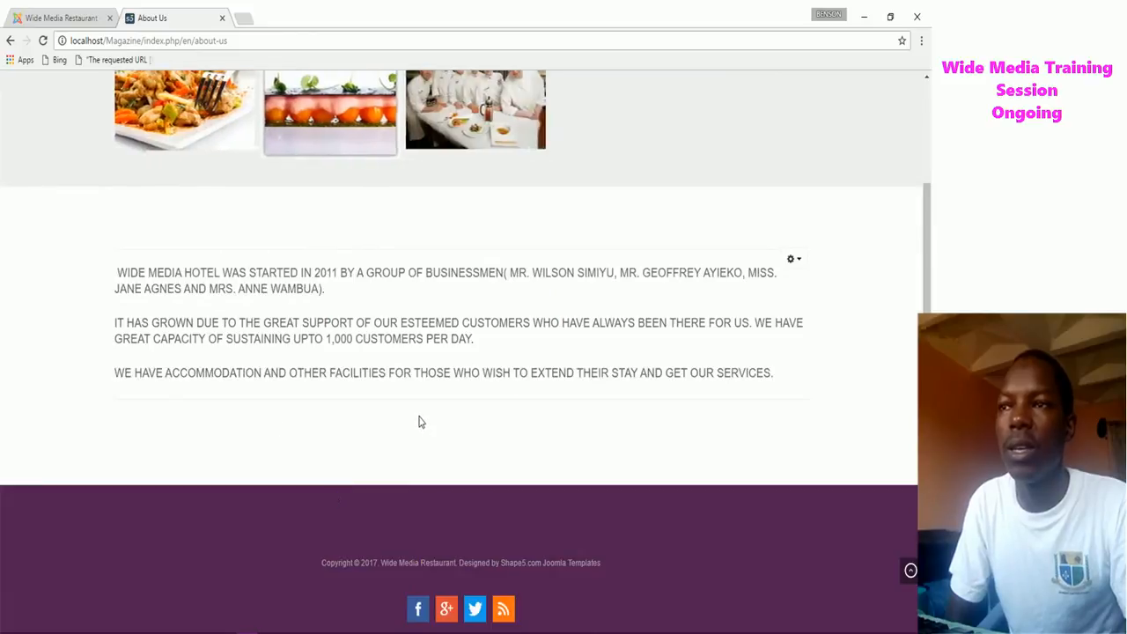
scroll(418, 421, "up", 3)
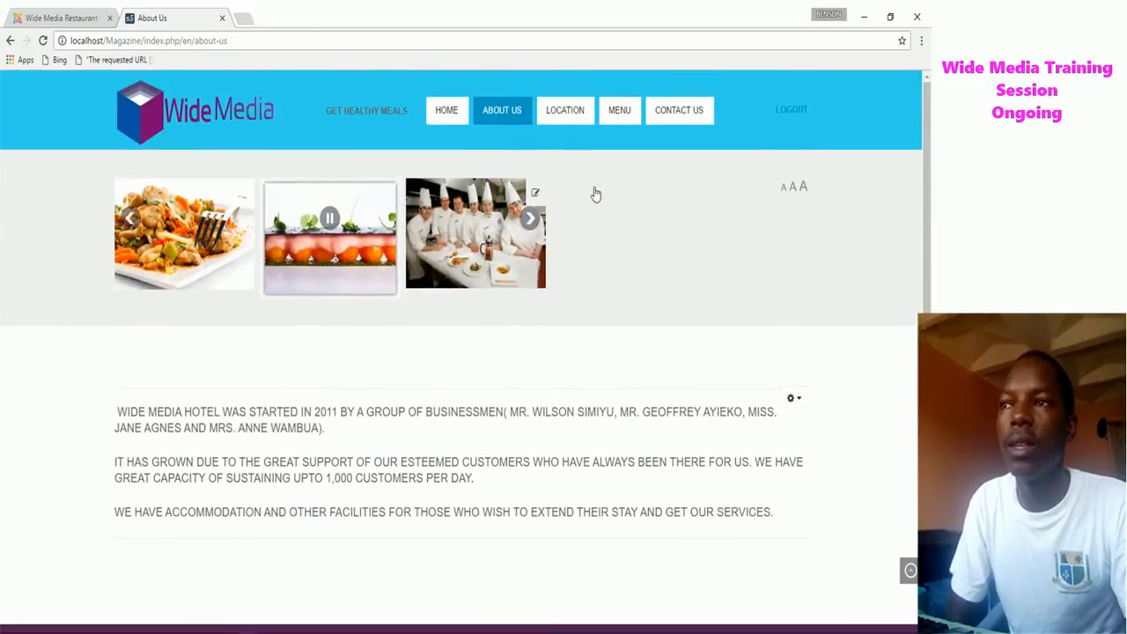
Open the Location page and review its working hours, reservations, location and testimonials sections.
left_click(568, 115)
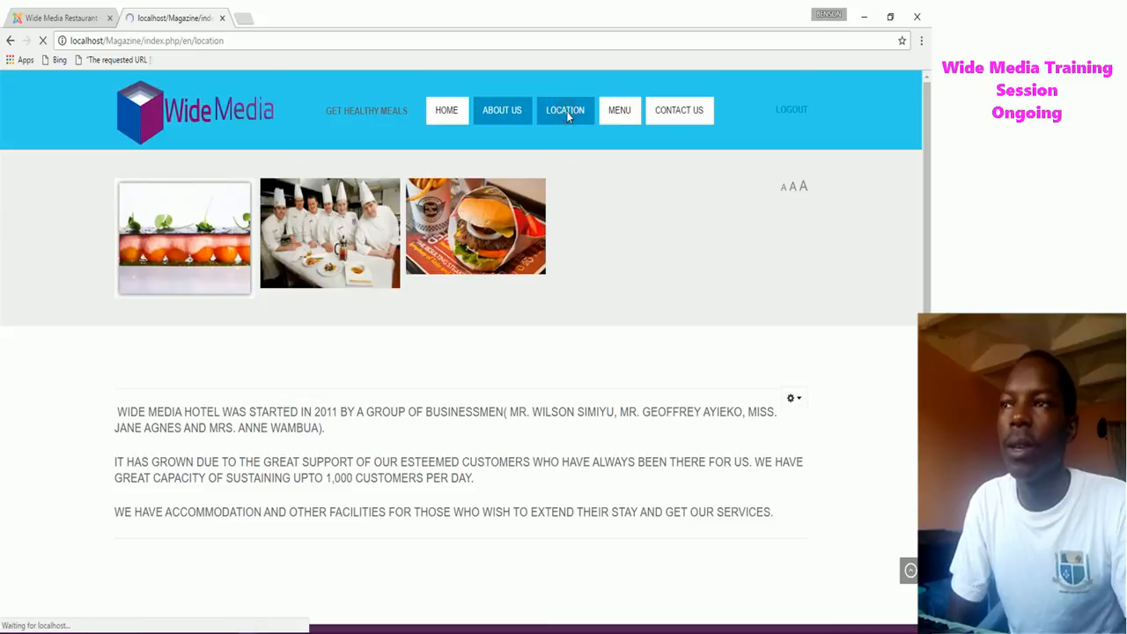
scroll(423, 333, "down", 1)
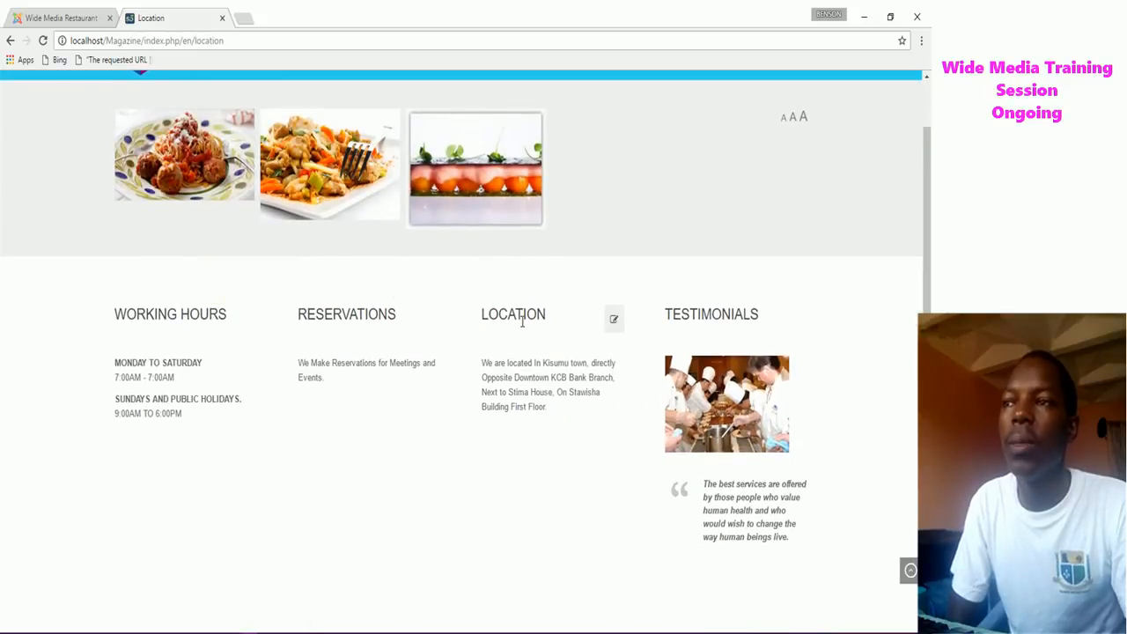
scroll(574, 460, "down", 2)
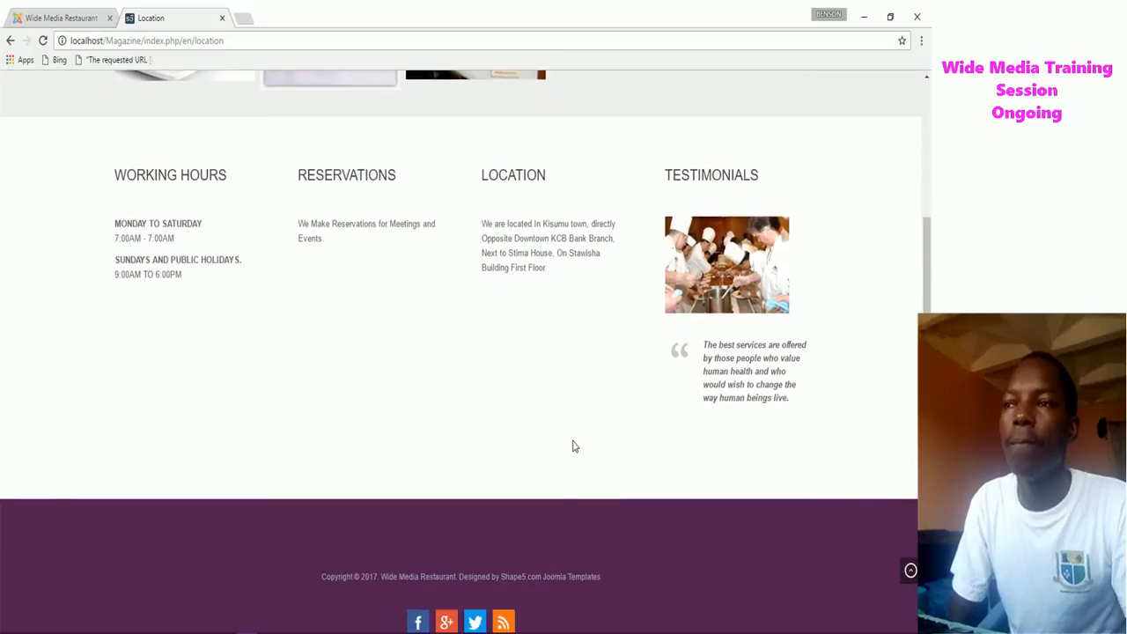
scroll(572, 447, "down", 1)
scroll(573, 445, "up", 3)
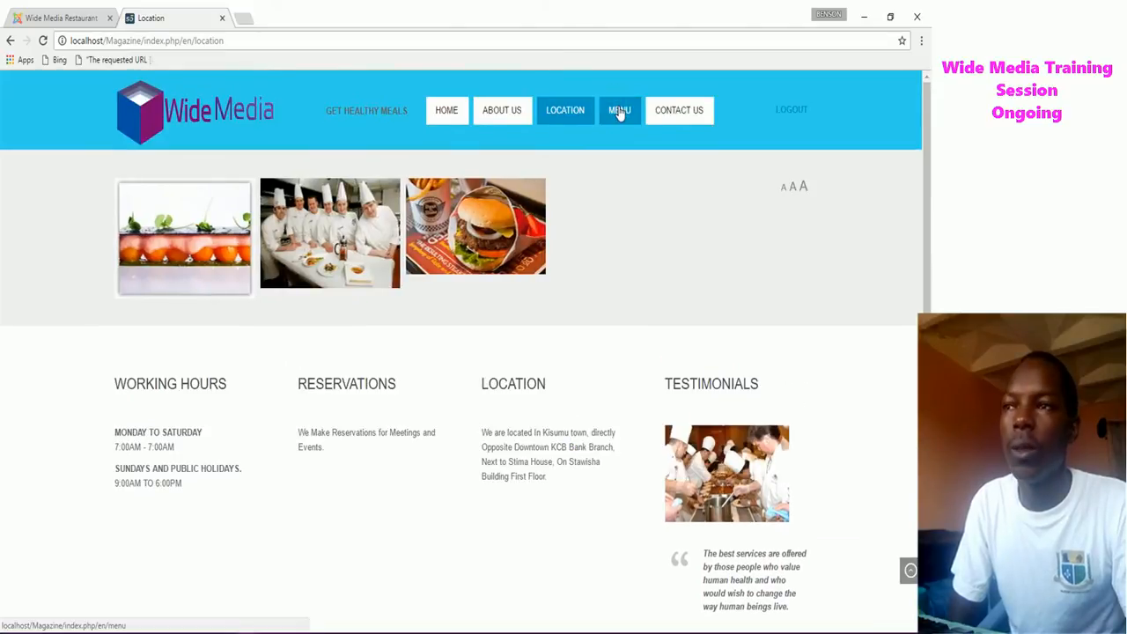
Open the Menu page and examine the menu image and the caption beneath it.
left_click(619, 114)
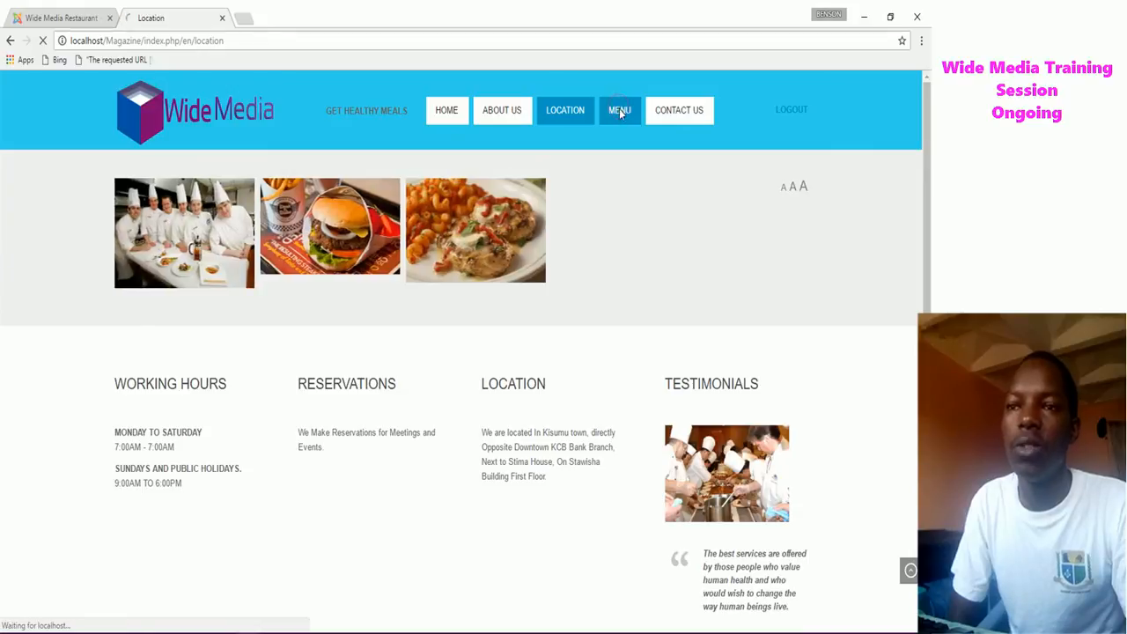
scroll(440, 481, "down", 1)
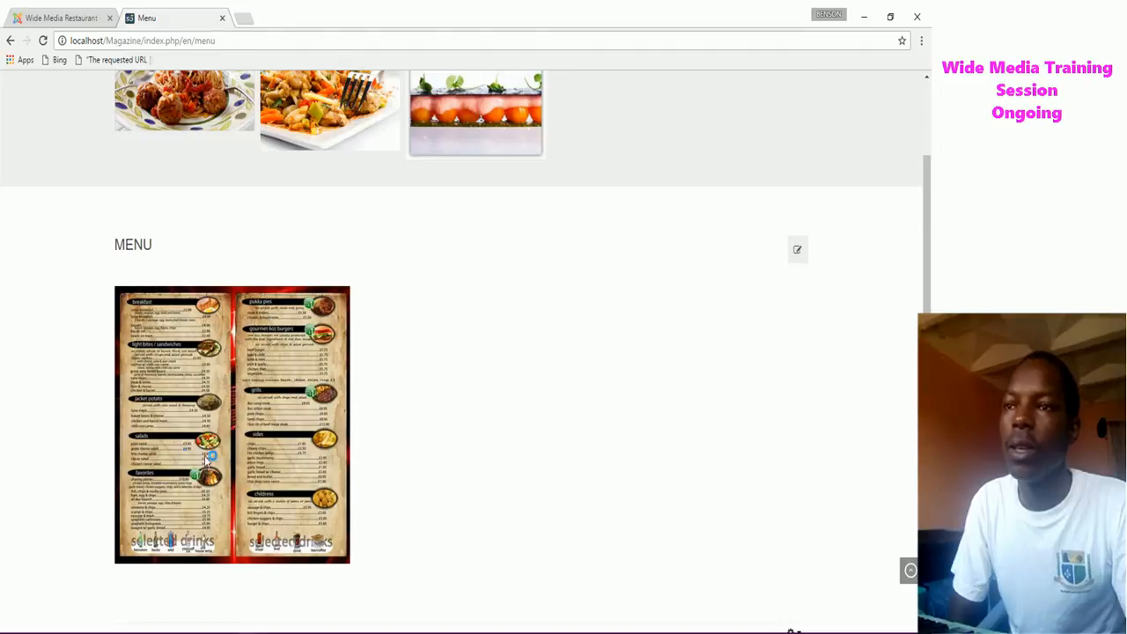
scroll(198, 459, "down", 1)
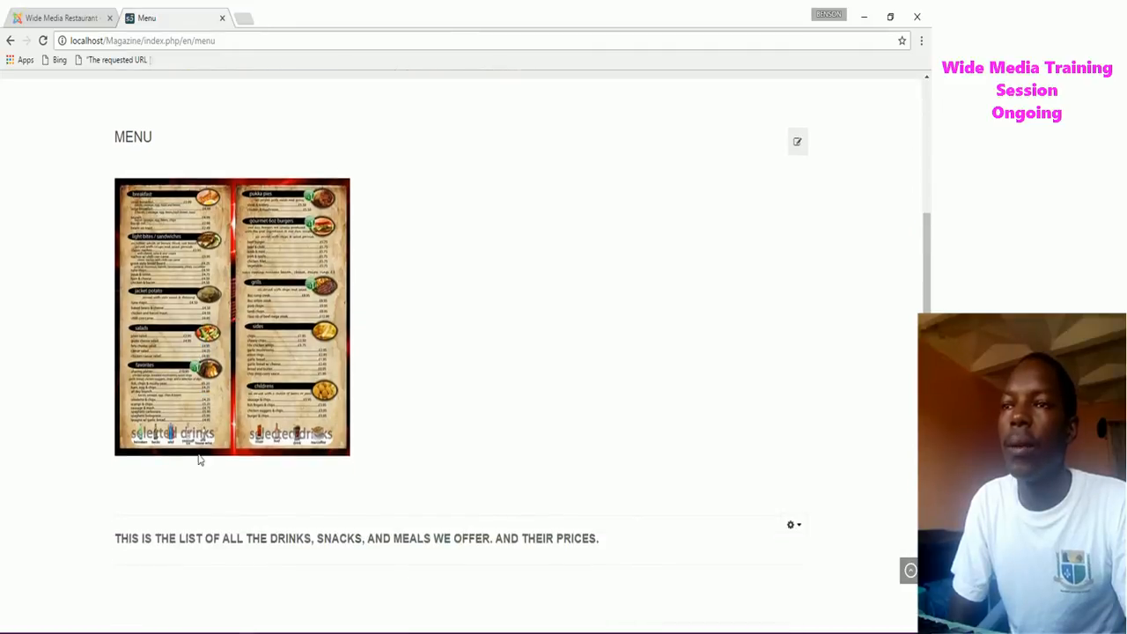
scroll(198, 459, "down", 1)
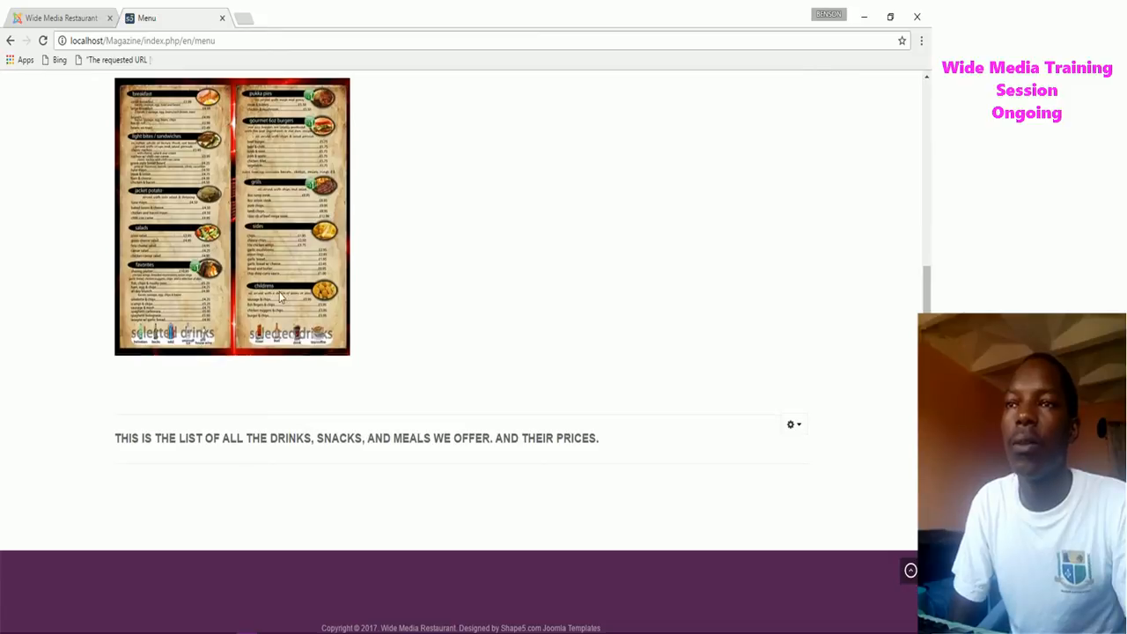
scroll(278, 299, "up", 4)
Open the Contact Us page and examine its inquiry text and the Talk To Us message form.
left_click(669, 112)
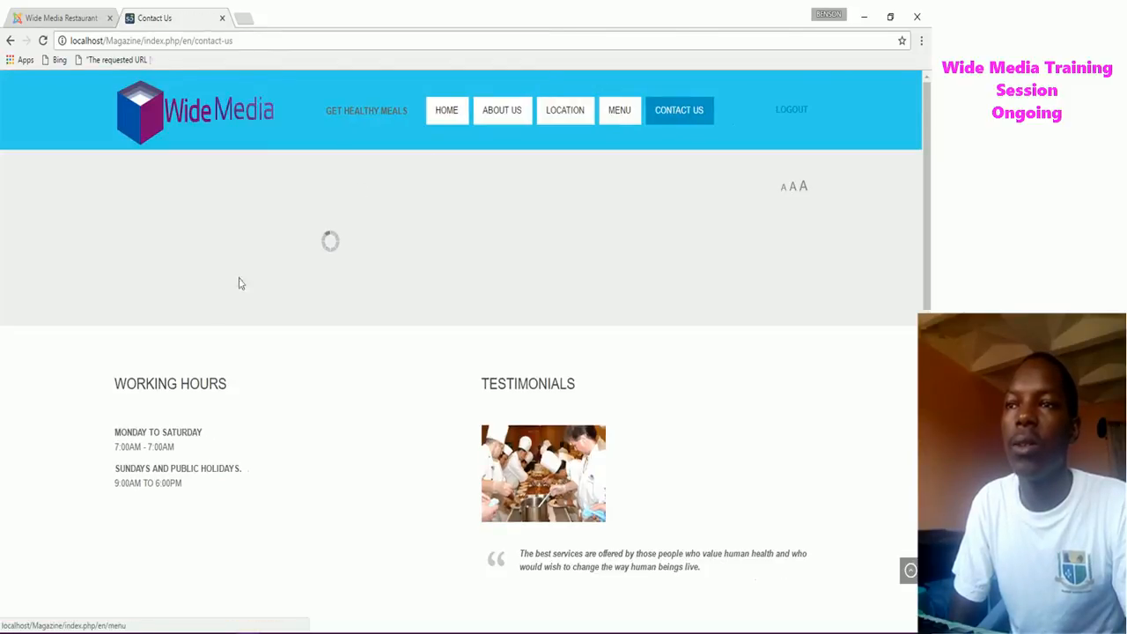
scroll(206, 425, "down", 2)
scroll(186, 489, "down", 1)
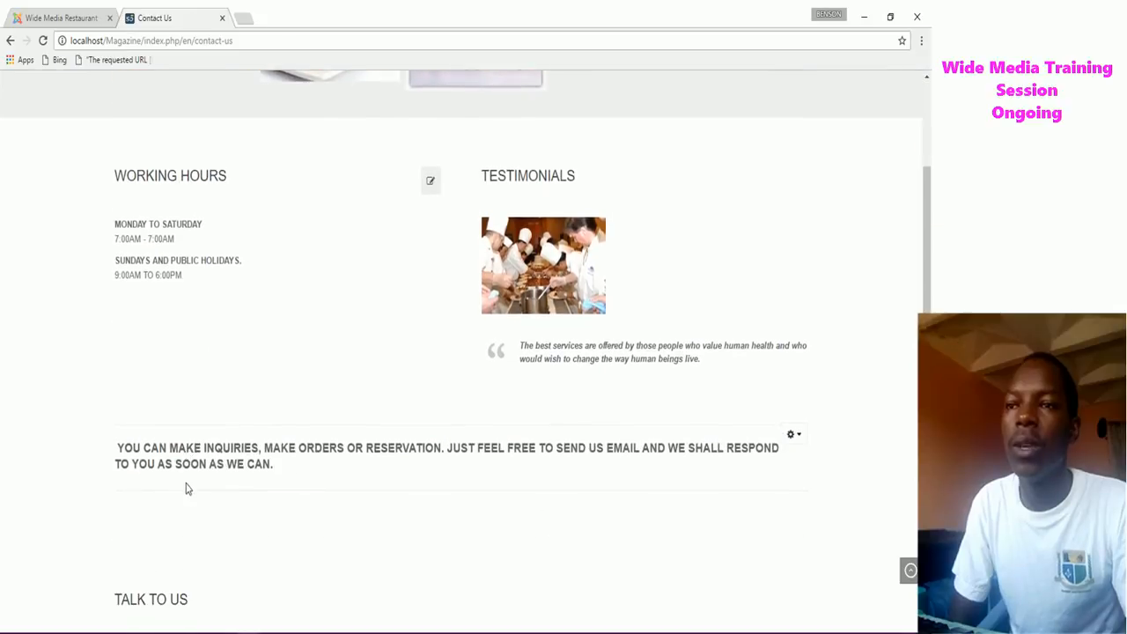
scroll(184, 484, "down", 3)
scroll(189, 463, "up", 2)
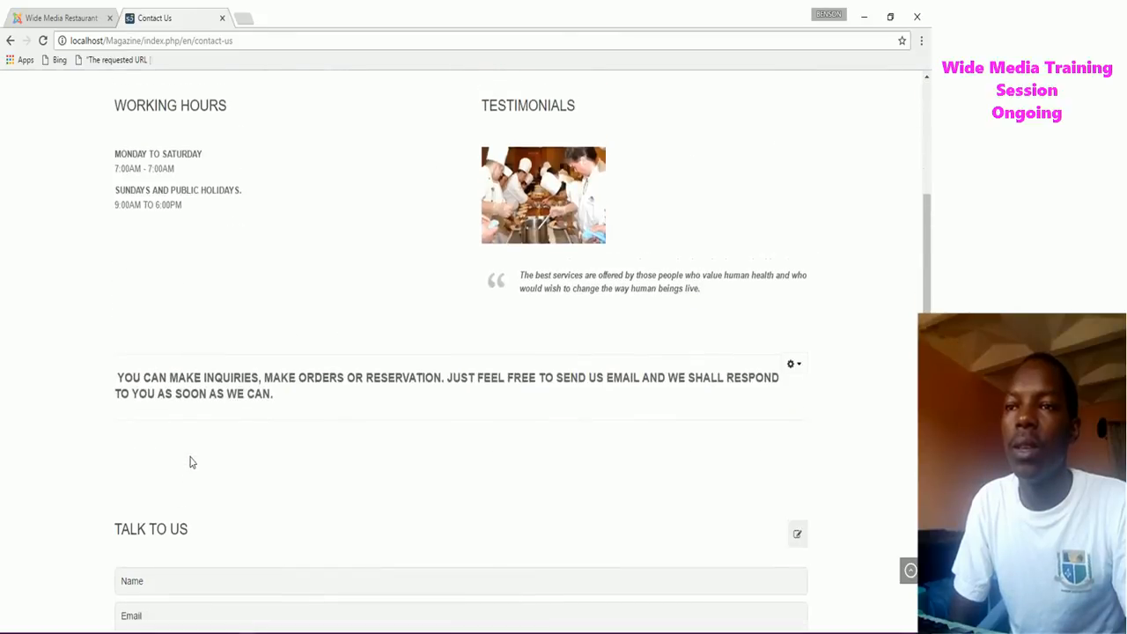
scroll(188, 456, "down", 5)
scroll(140, 110, "up", 2)
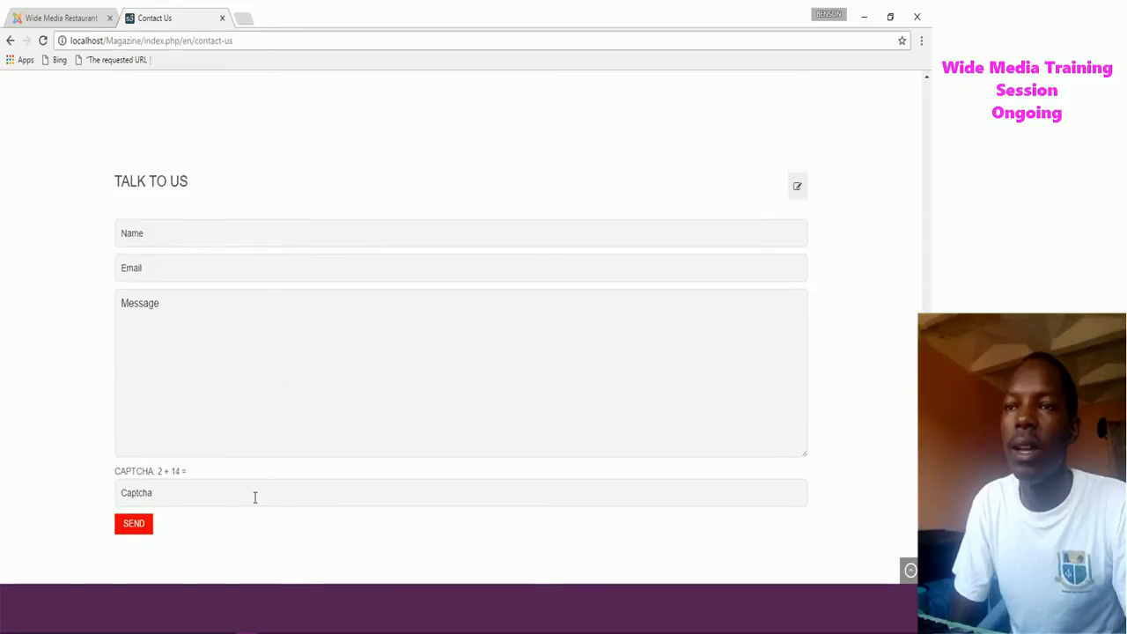
scroll(256, 497, "down", 2)
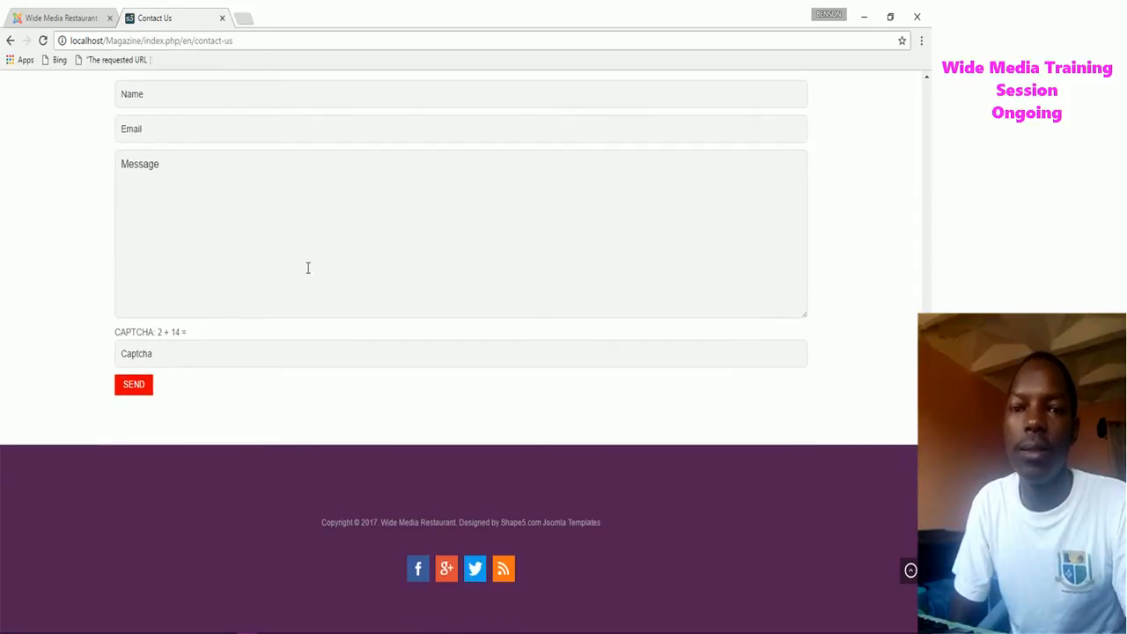
scroll(309, 284, "up", 1)
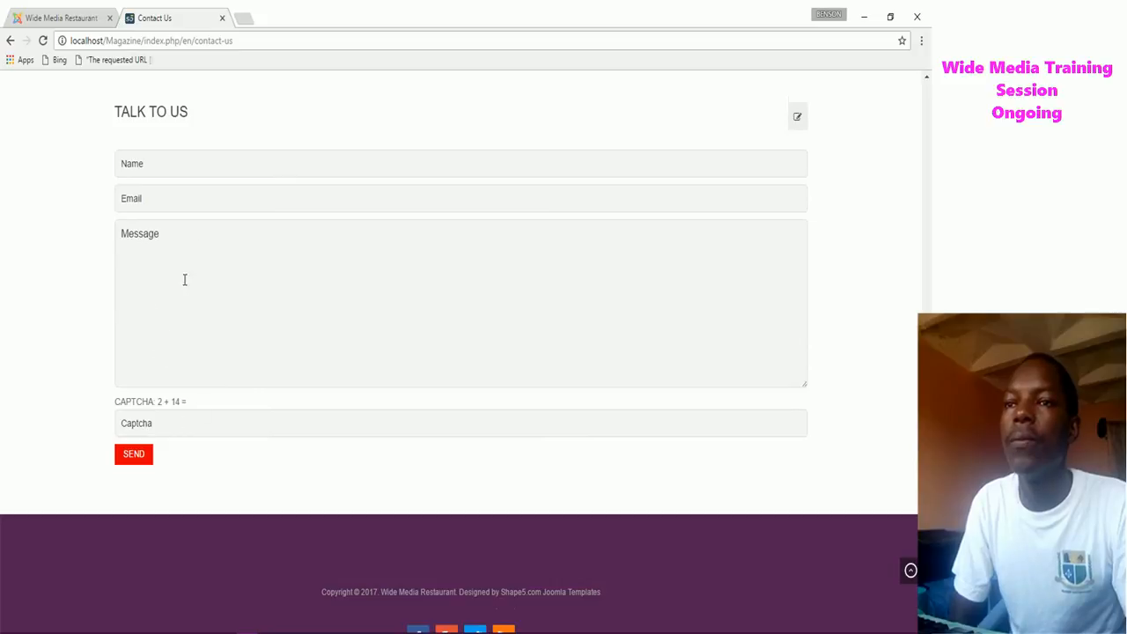
scroll(186, 291, "up", 8)
scroll(291, 336, "down", 1)
scroll(291, 334, "up", 1)
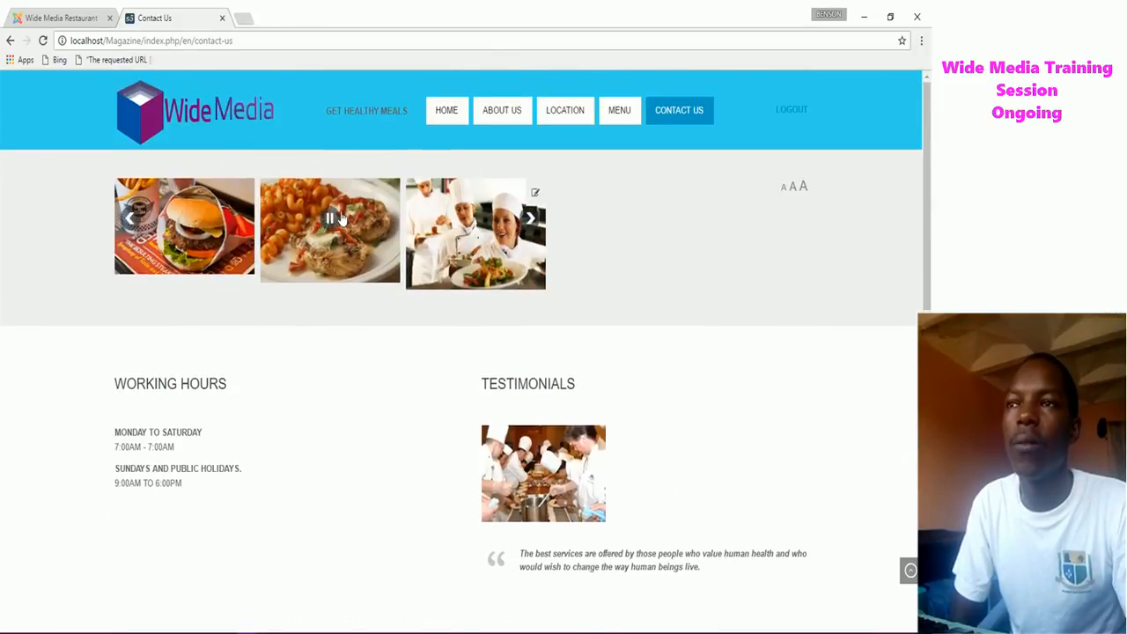
Return to the site's Home page and look over its welcome text and the services, meals, mission and vision sections.
left_click(443, 112)
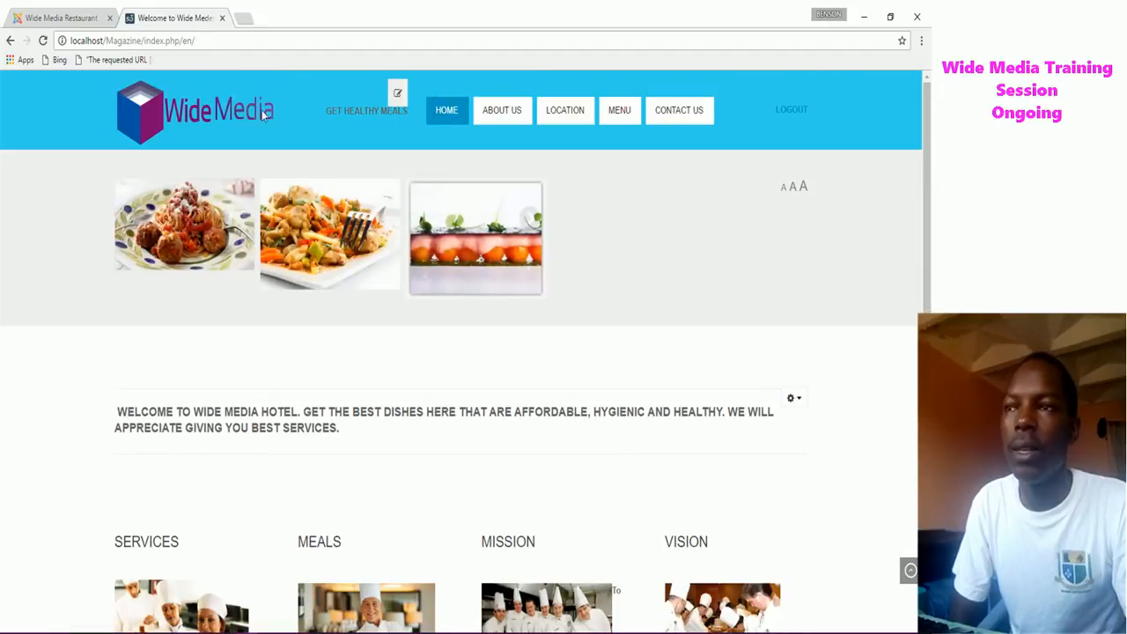
scroll(428, 443, "down", 3)
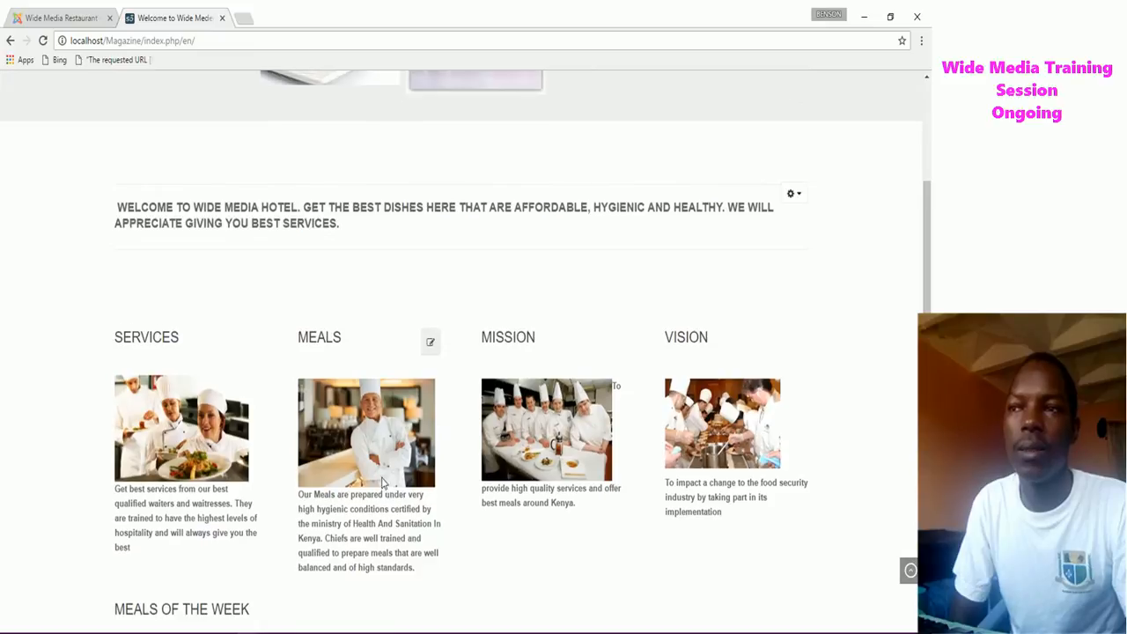
scroll(379, 477, "up", 3)
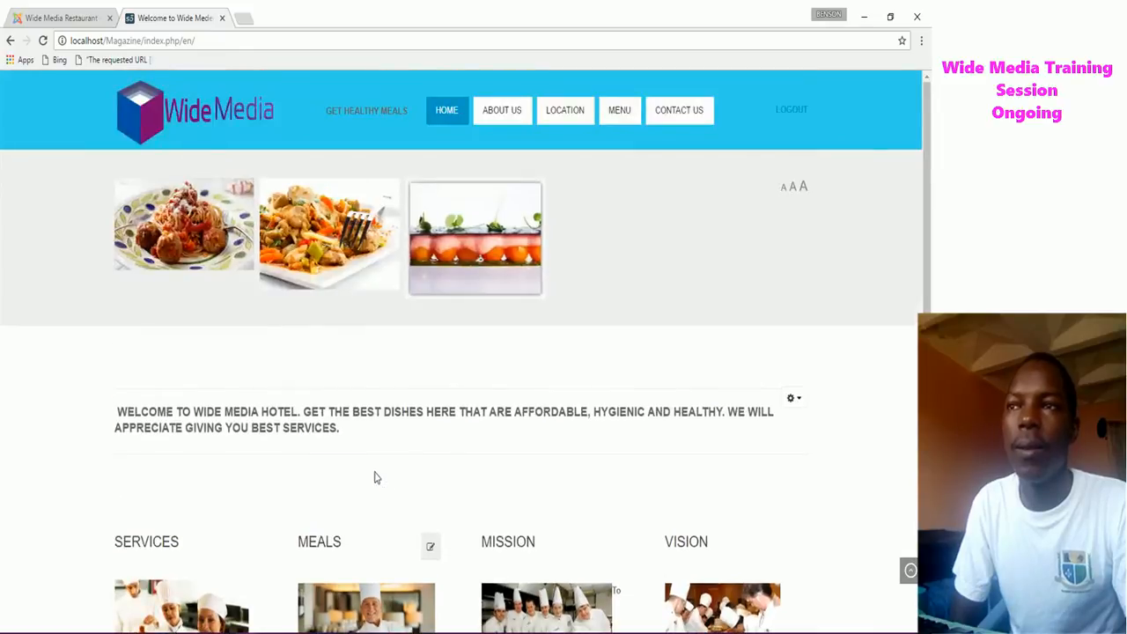
Close the browser and open the Requirements folder inside Downloads in File Explorer.
left_click(924, 15)
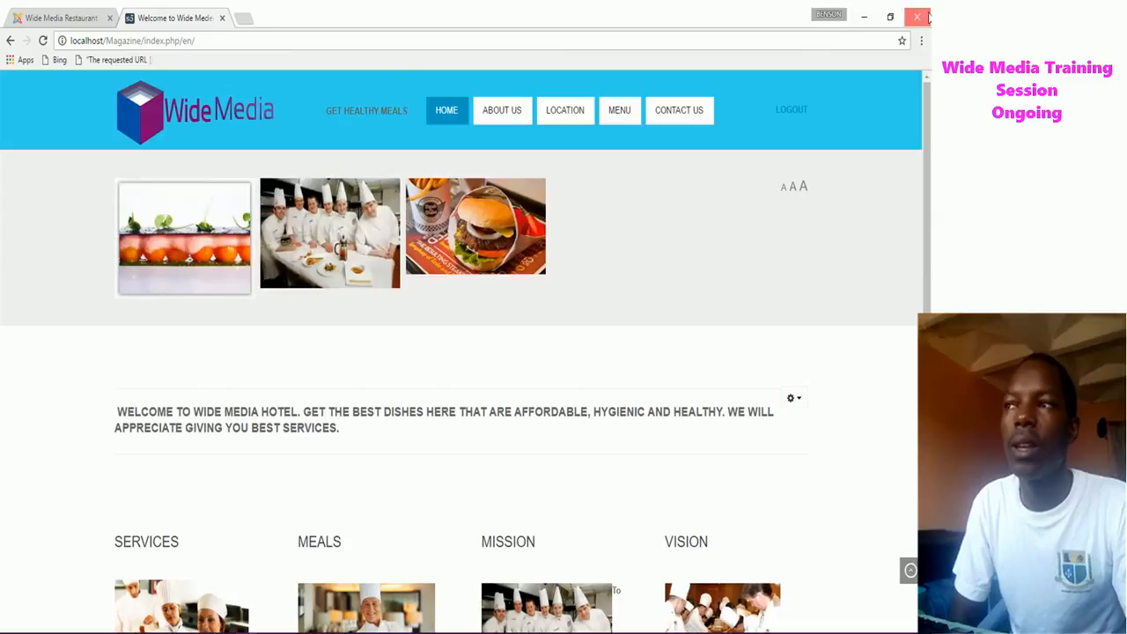
mouse_move(388, 630)
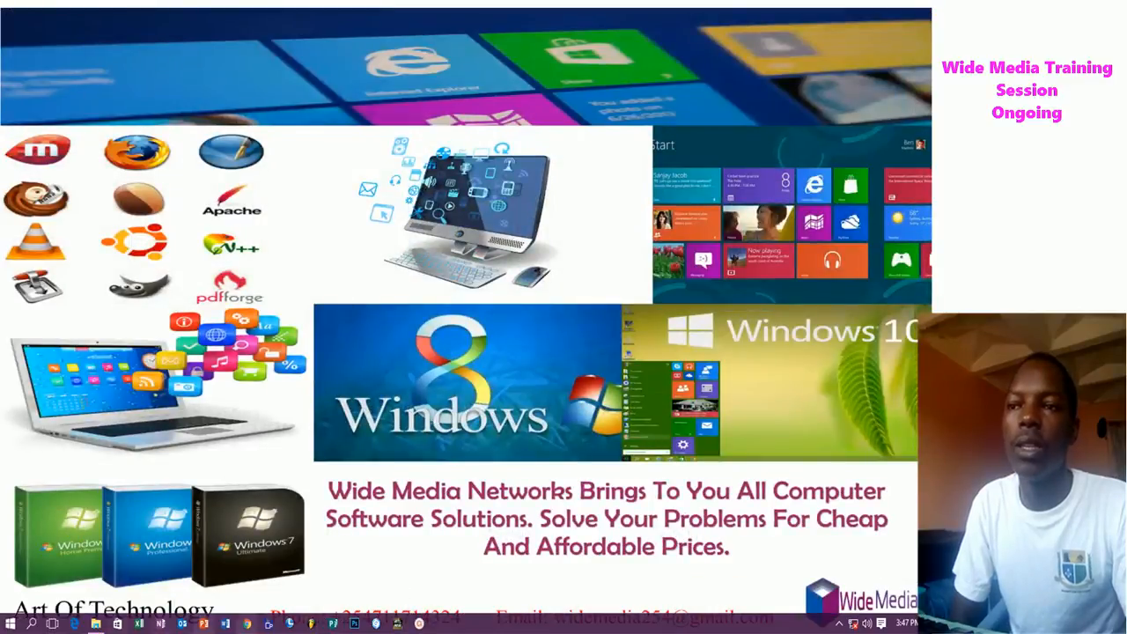
left_click(95, 624)
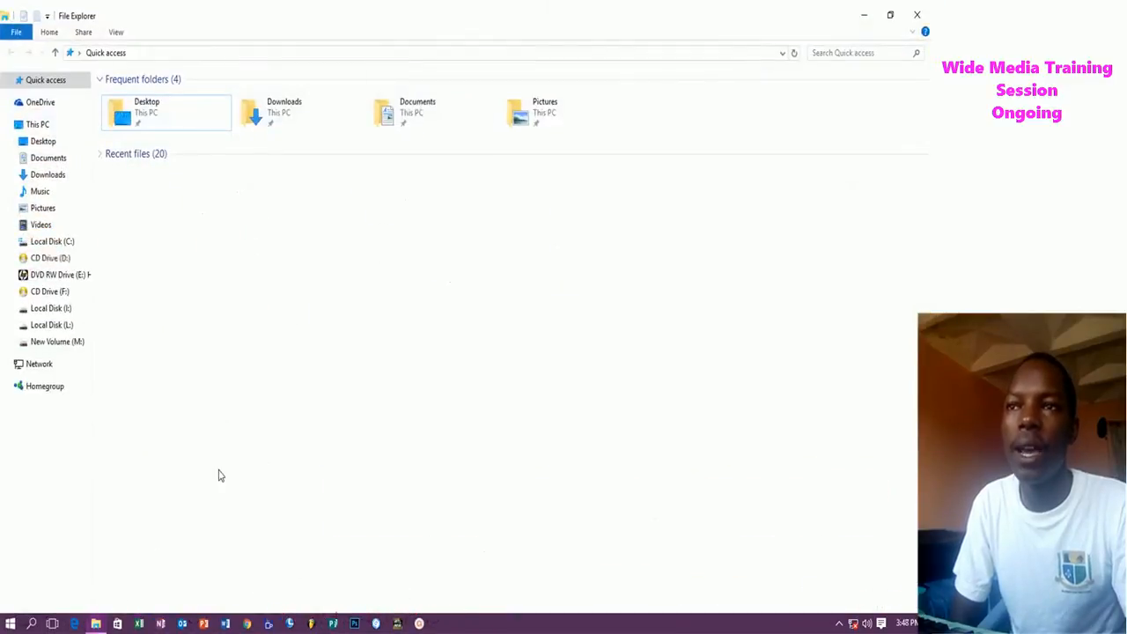
left_click(44, 174)
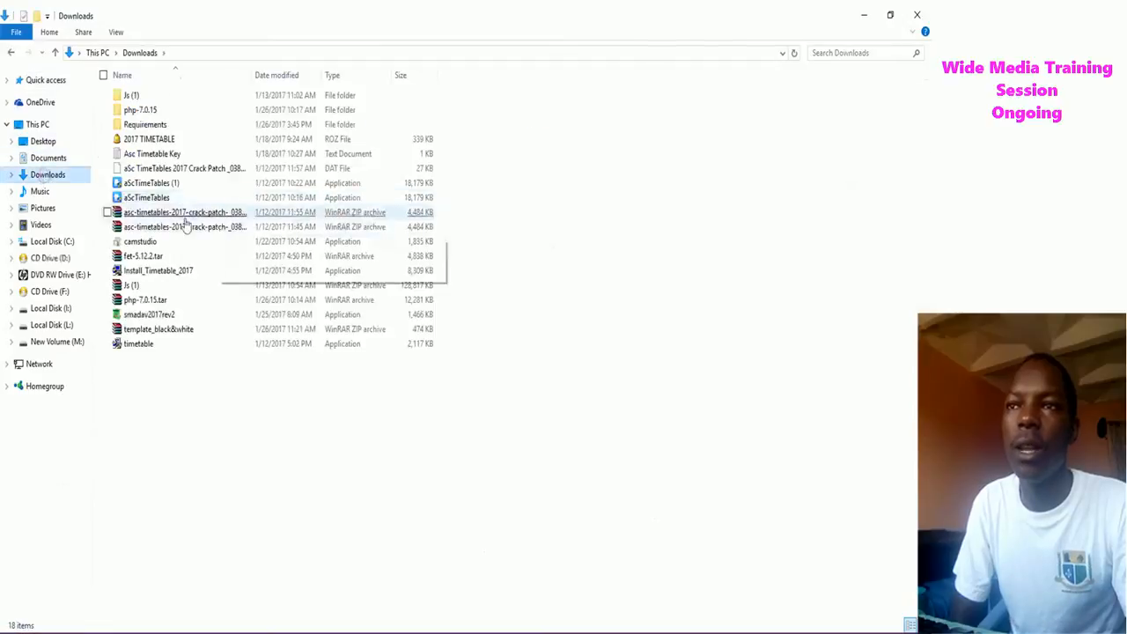
left_click(134, 127)
double_click(133, 127)
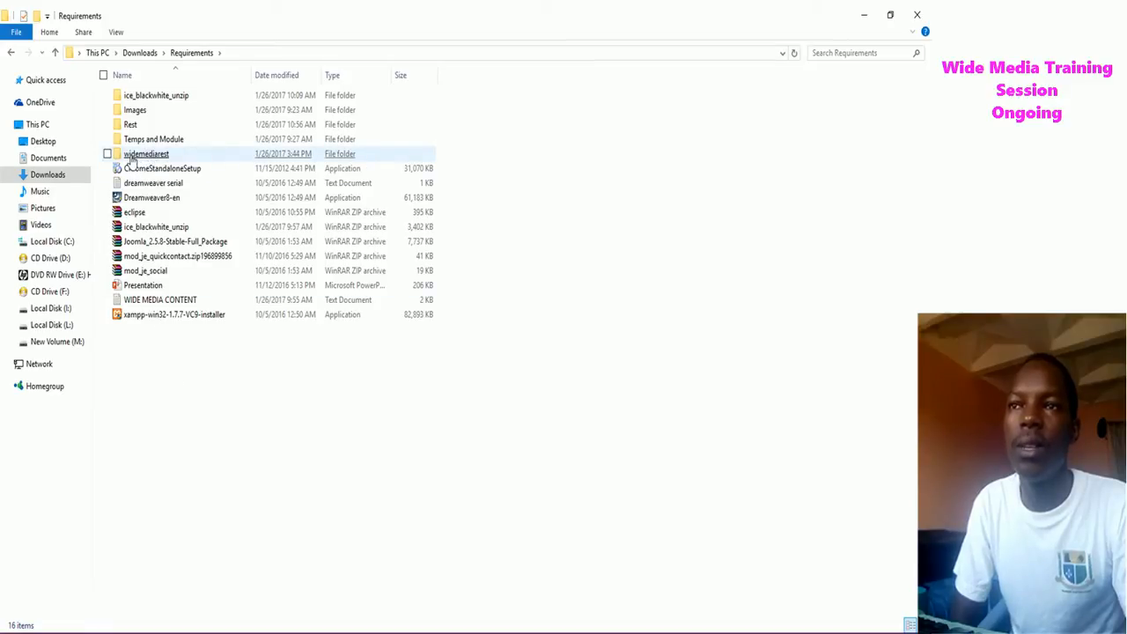
Copy the widemediarest folder from the Requirements folder.
left_click(141, 158)
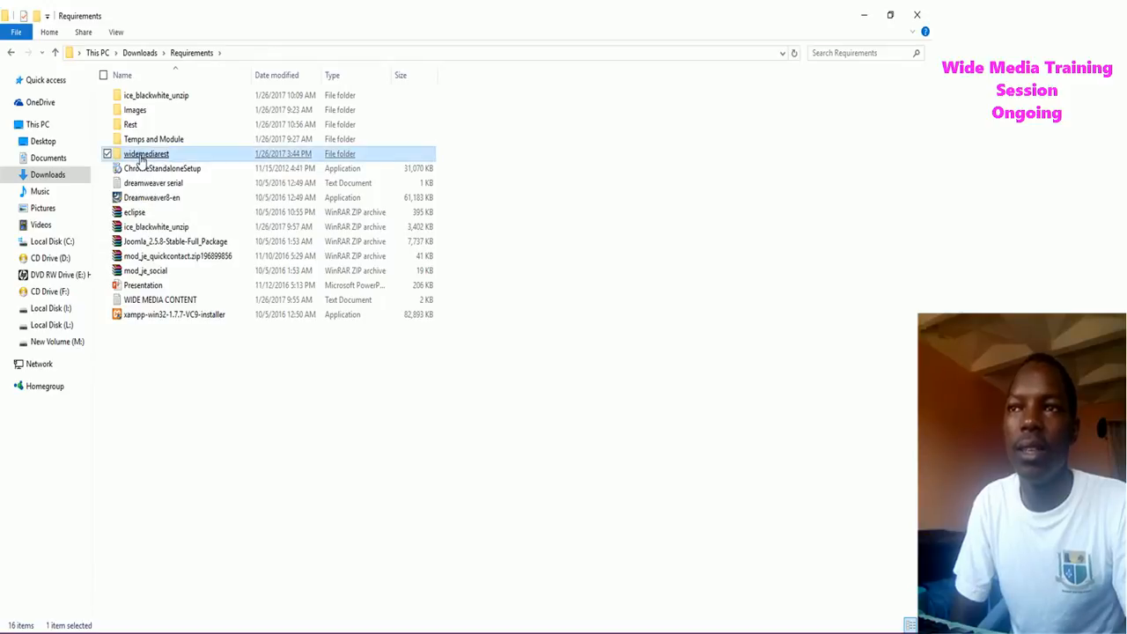
right_click(140, 157)
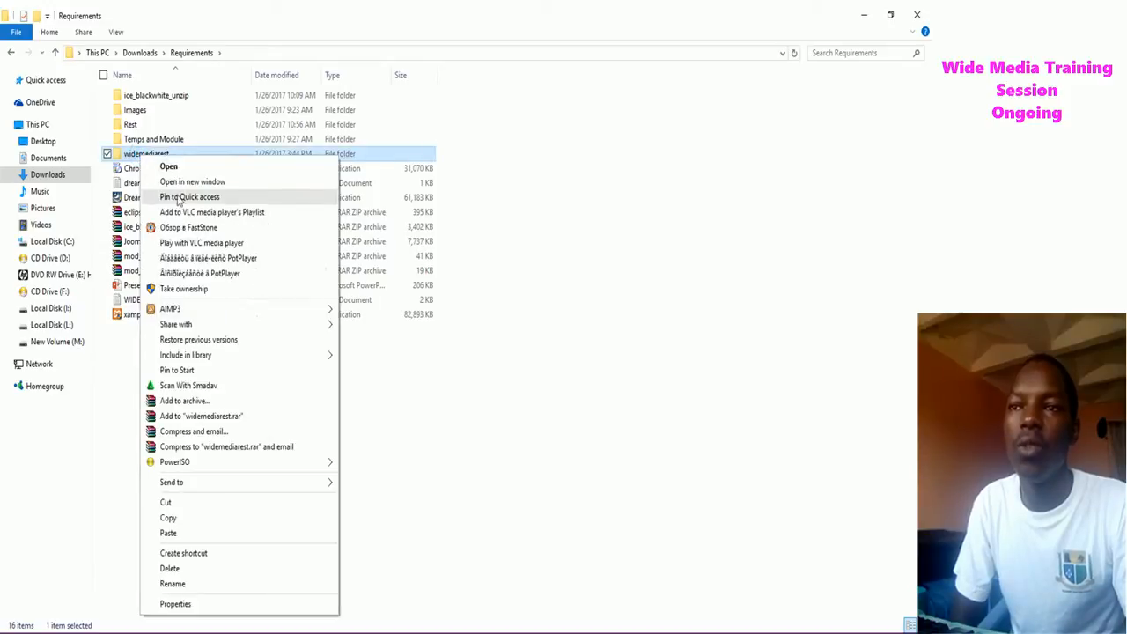
left_click(180, 518)
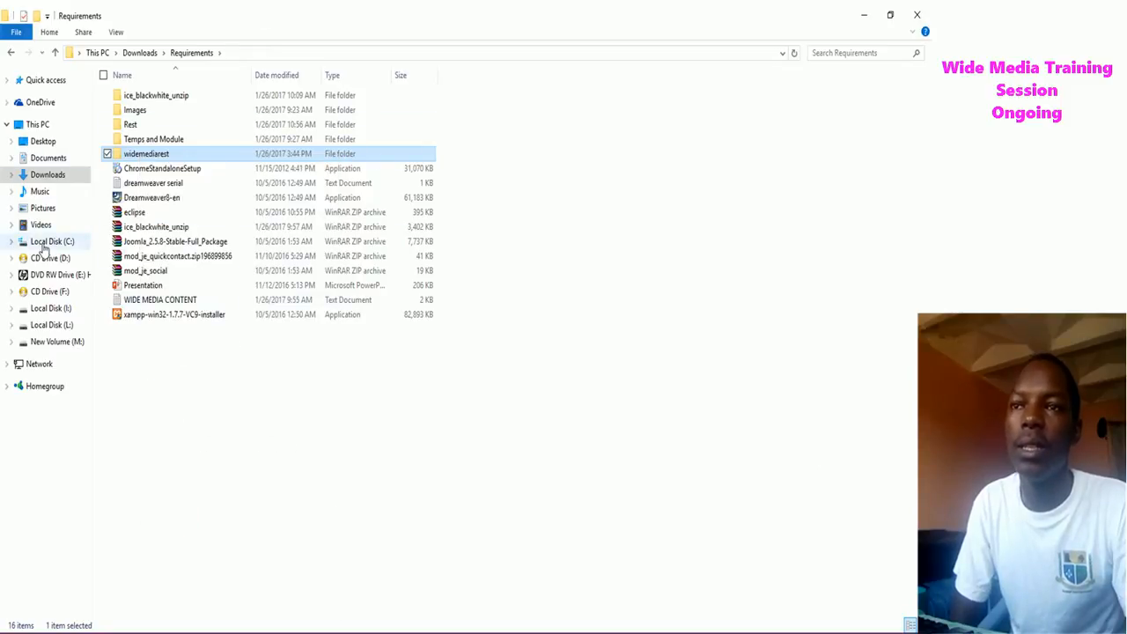
Open the htdocs folder inside the xampp folder on Local Disk (C:).
left_click(45, 242)
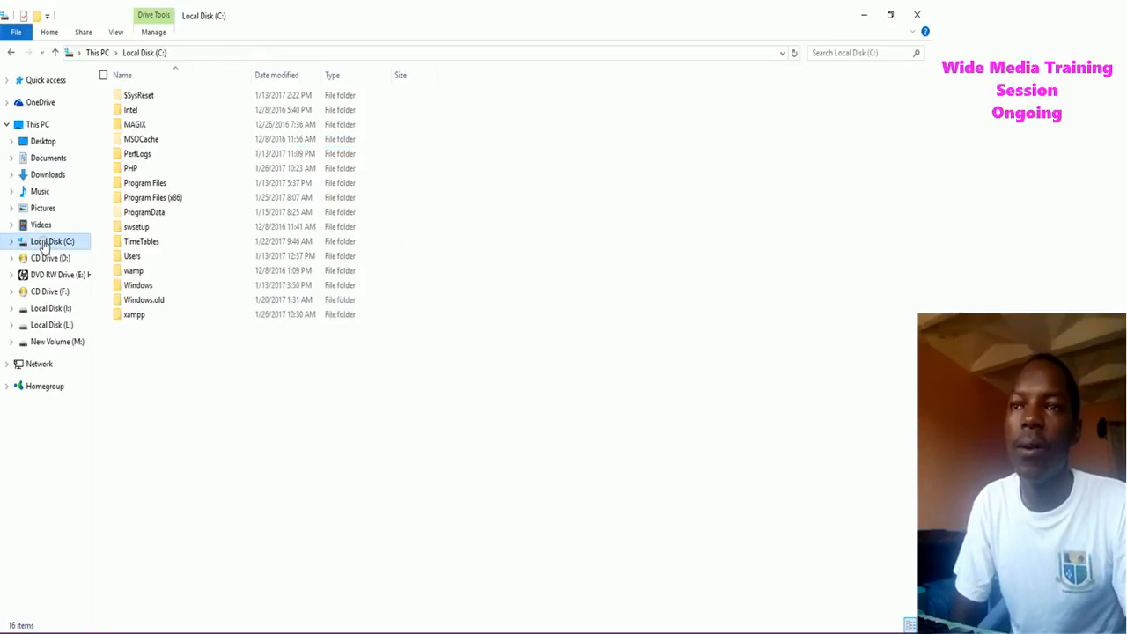
double_click(134, 317)
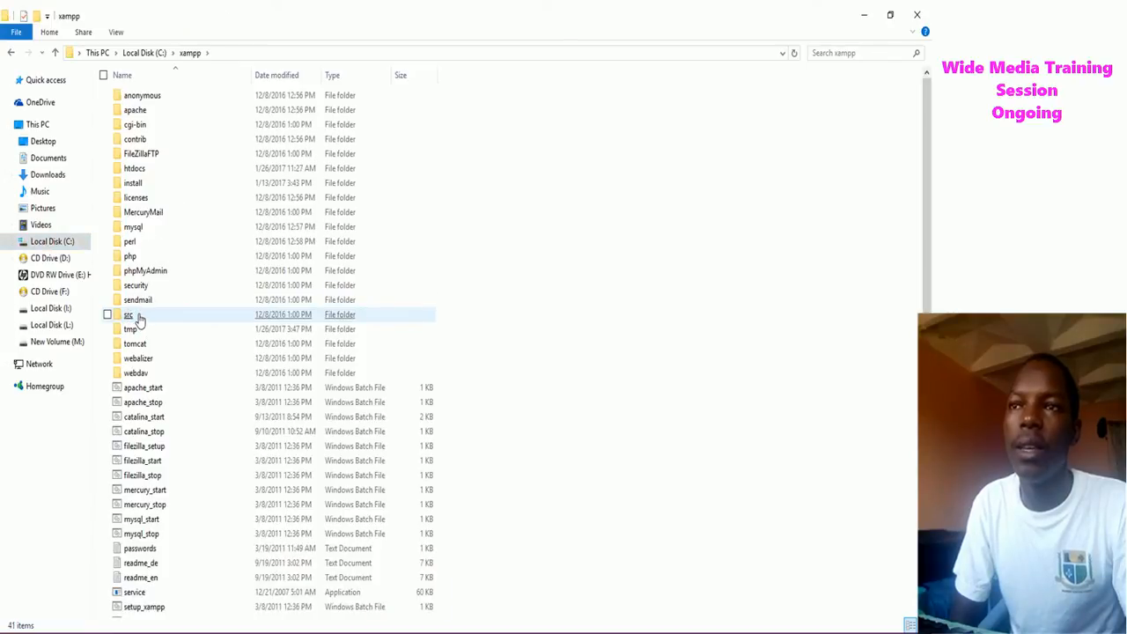
double_click(143, 171)
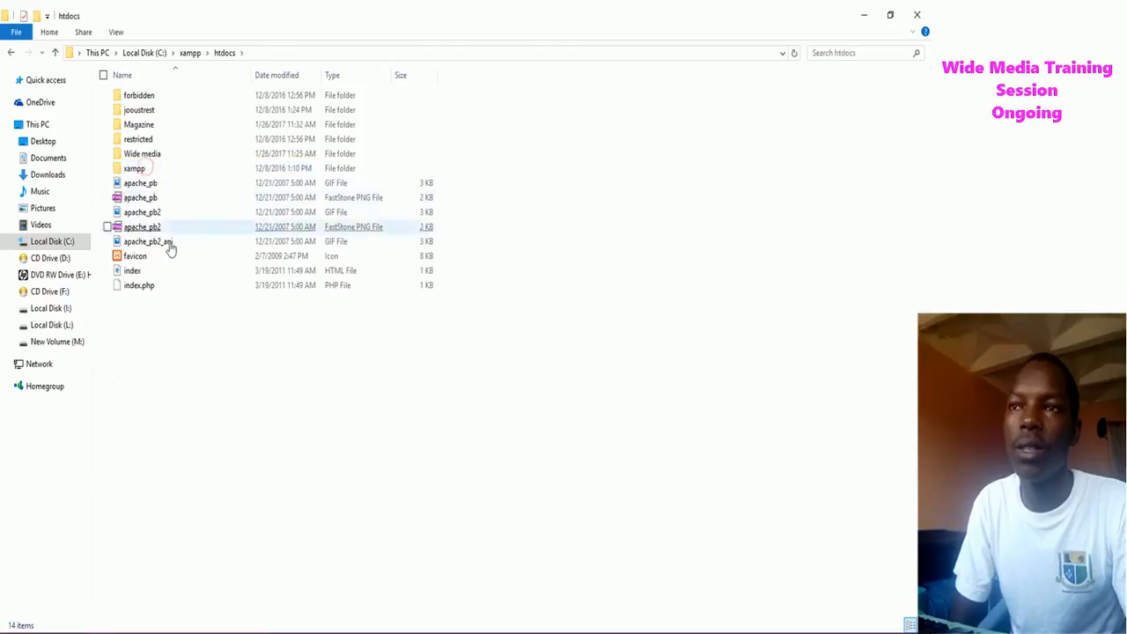
Paste the copied widemediarest folder into the htdocs folder of xampp.
right_click(128, 308)
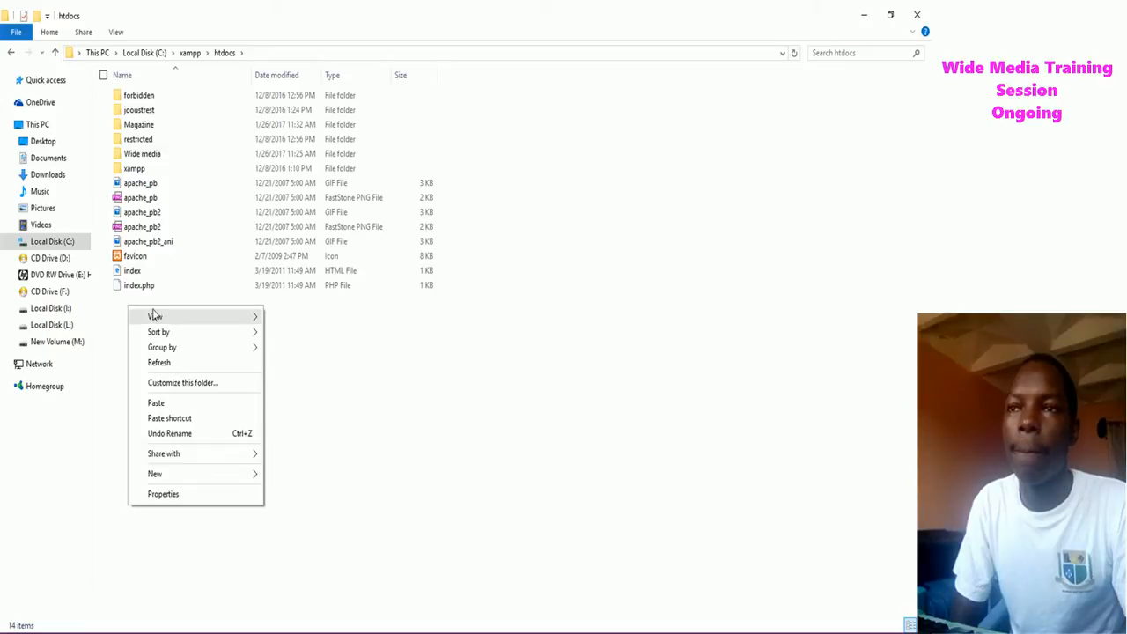
left_click(122, 308)
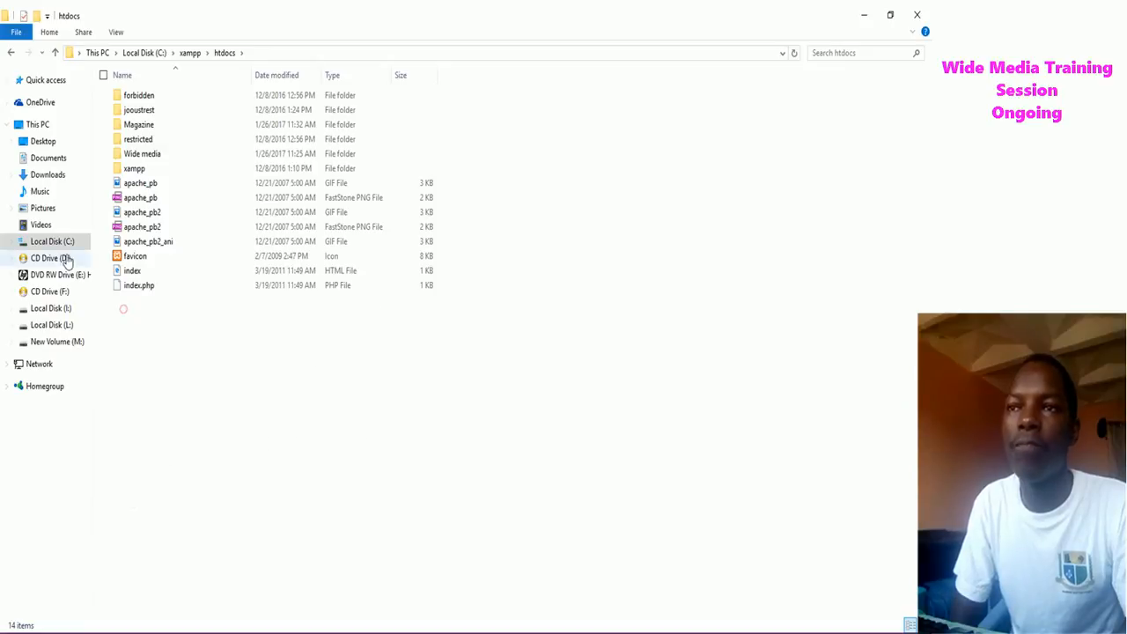
left_click(190, 53)
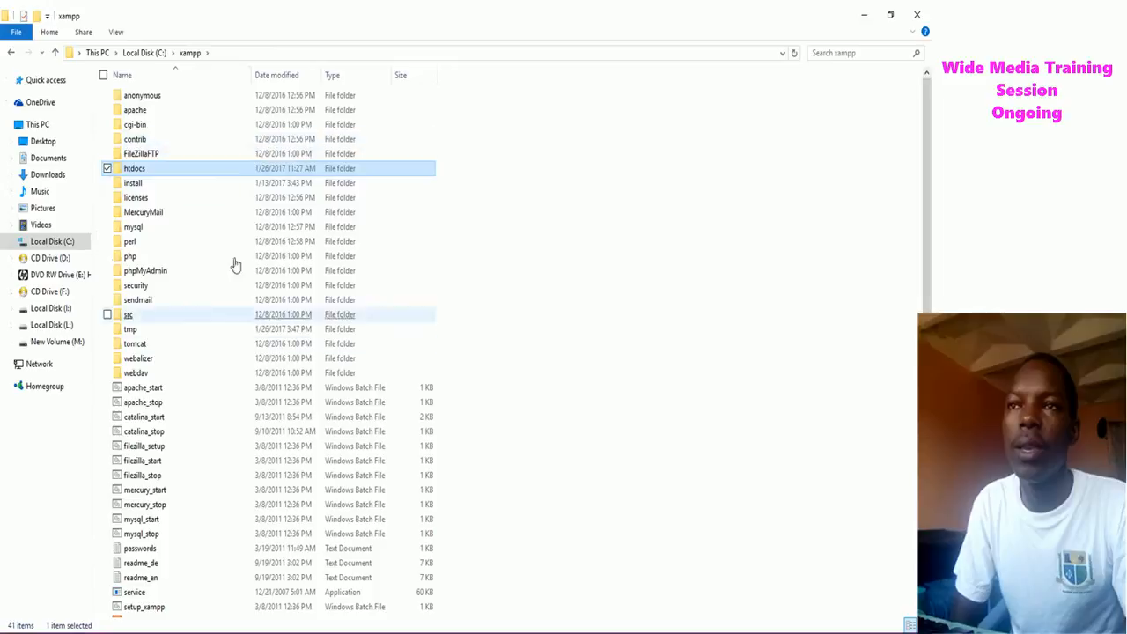
double_click(135, 169)
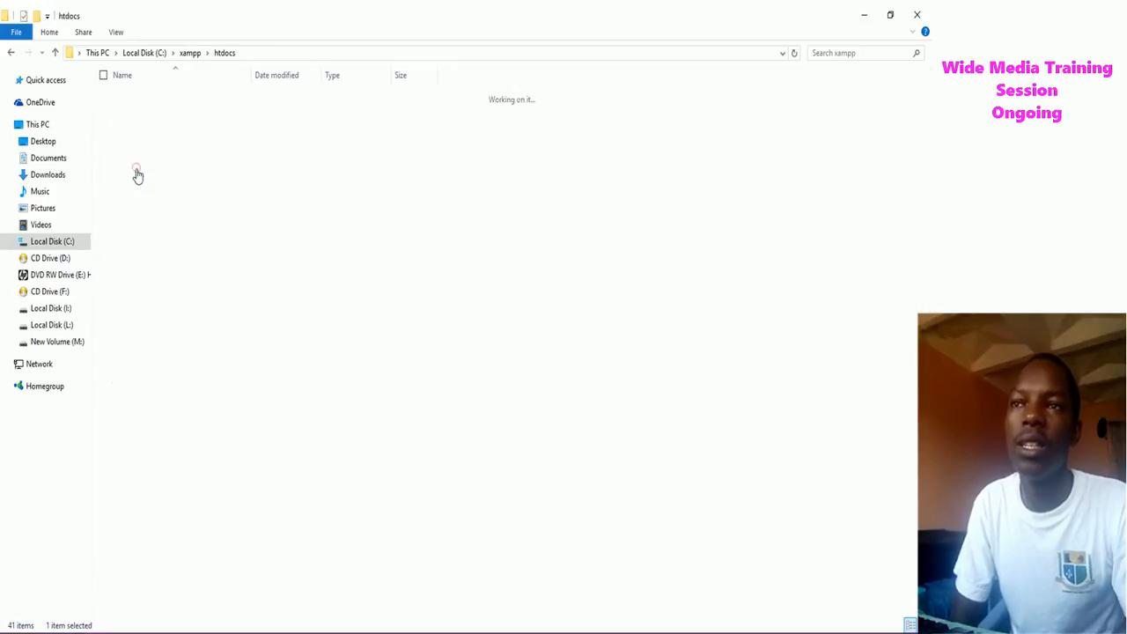
right_click(141, 304)
left_click(182, 402)
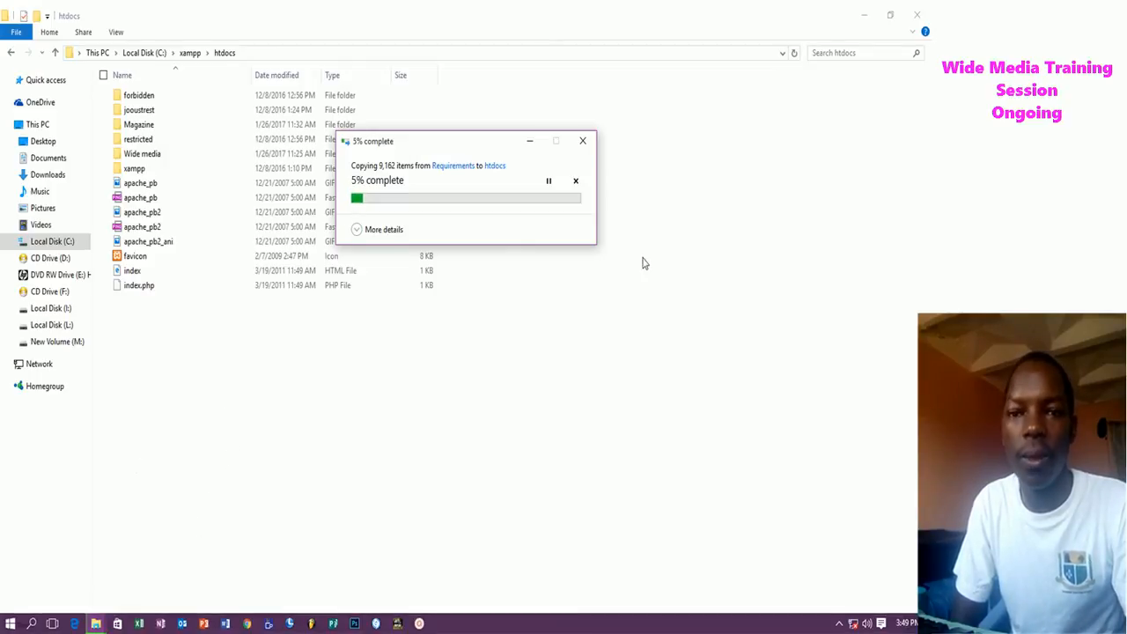
Restore the htdocs window to a smaller size and arrange it beside the copy progress dialog.
left_click(890, 15)
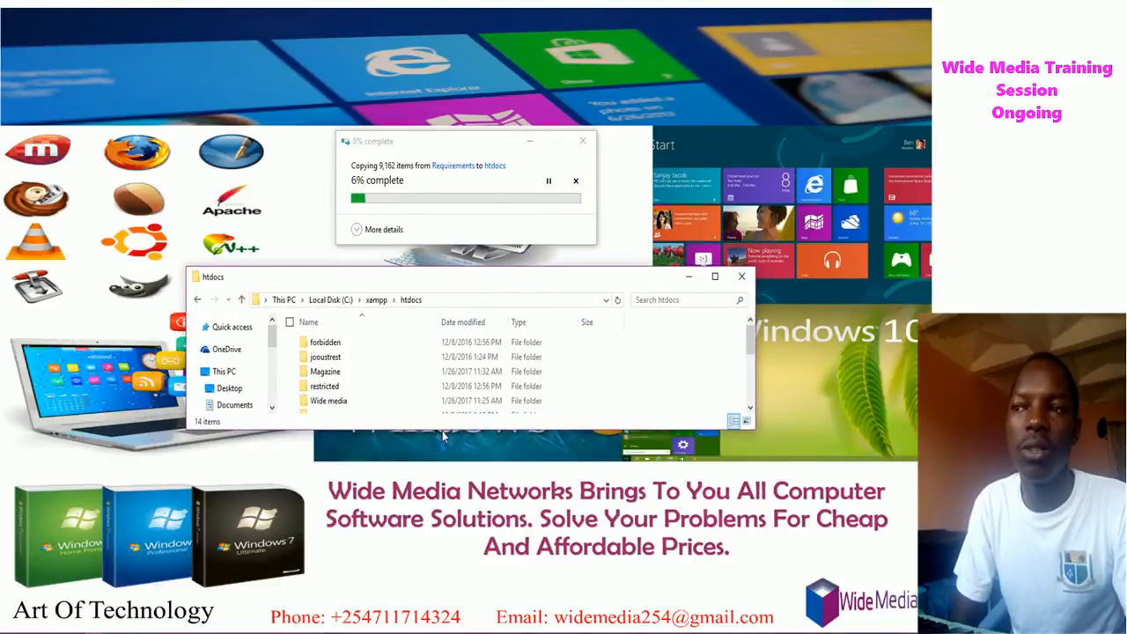
left_click_drag(443, 432, 443, 595)
left_click_drag(754, 406, 530, 401)
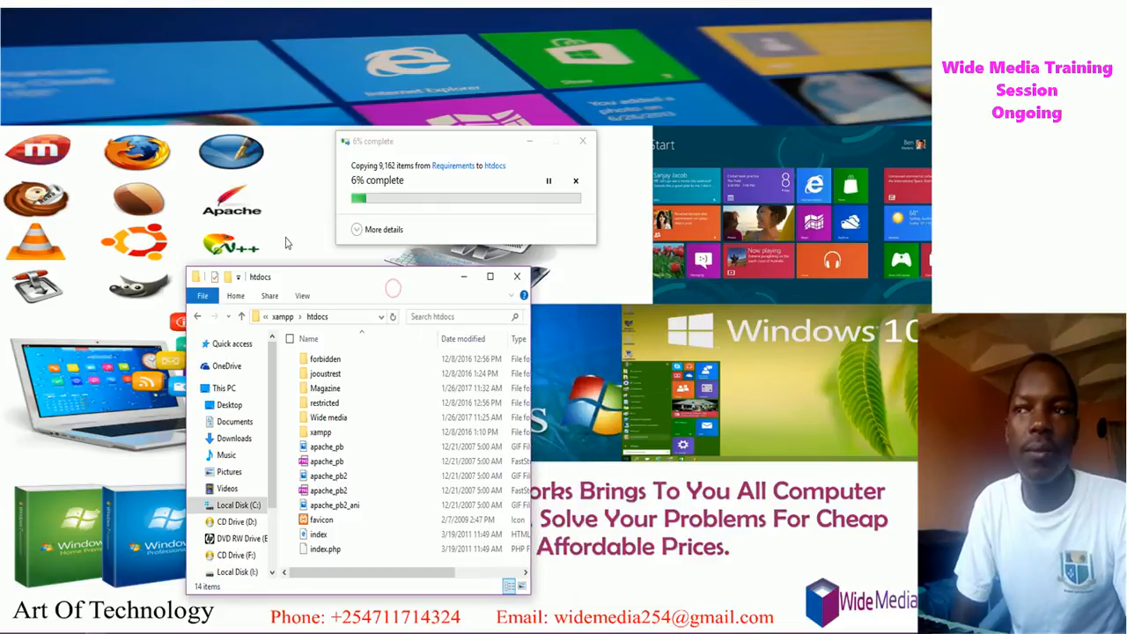
left_click_drag(322, 286, 119, 102)
left_click(392, 145)
left_click_drag(391, 145, 469, 92)
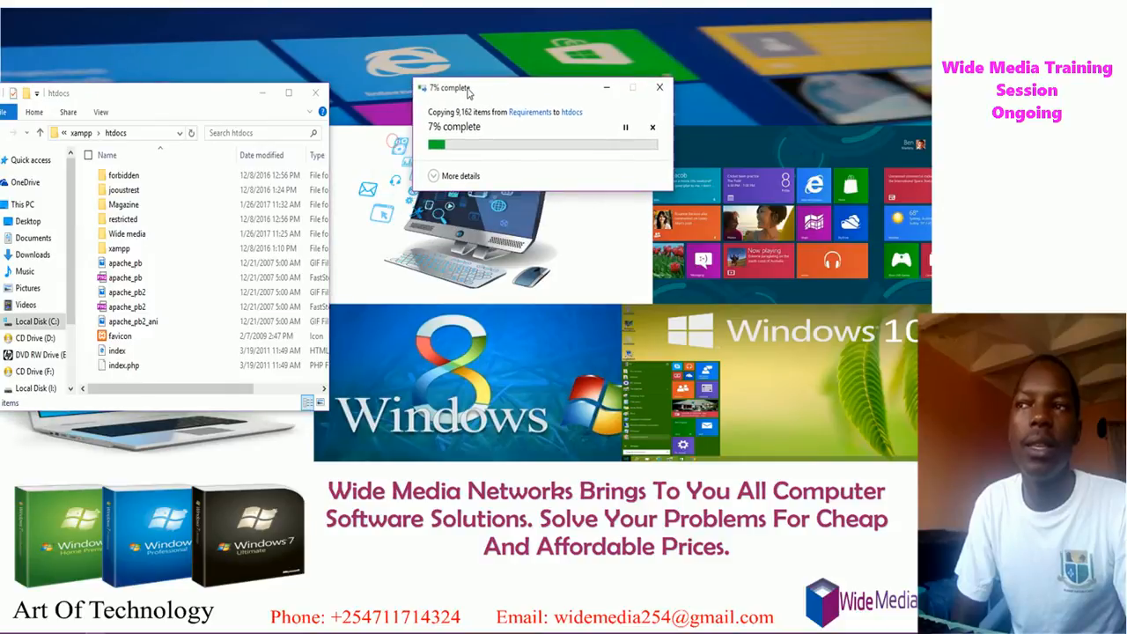
left_click_drag(196, 97, 259, 85)
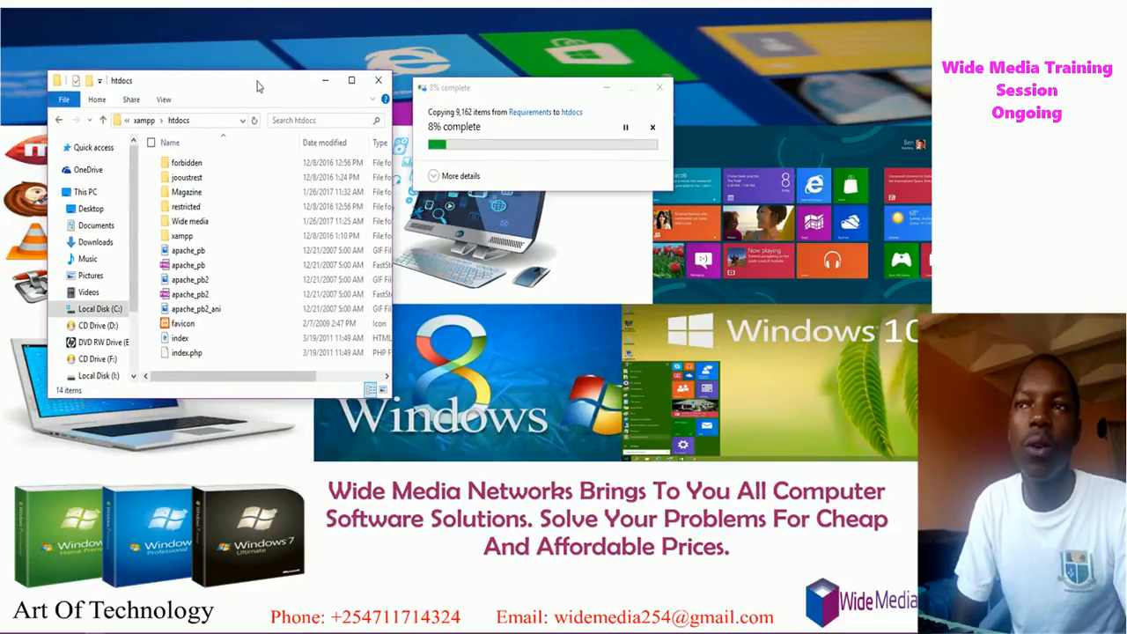
left_click_drag(183, 400, 163, 497)
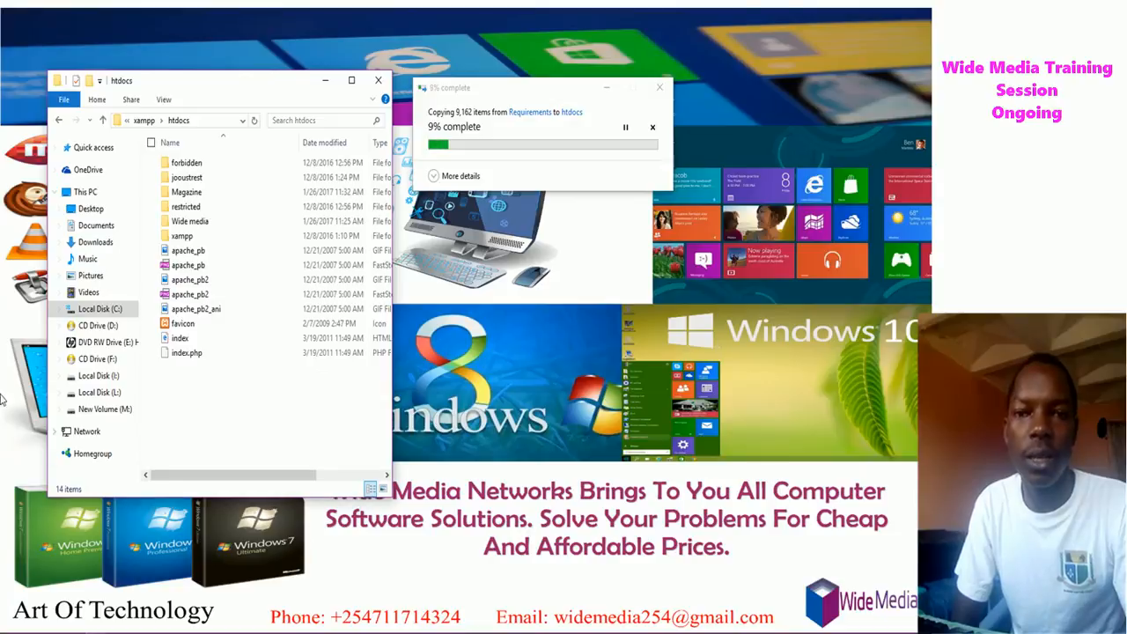
left_click(604, 427)
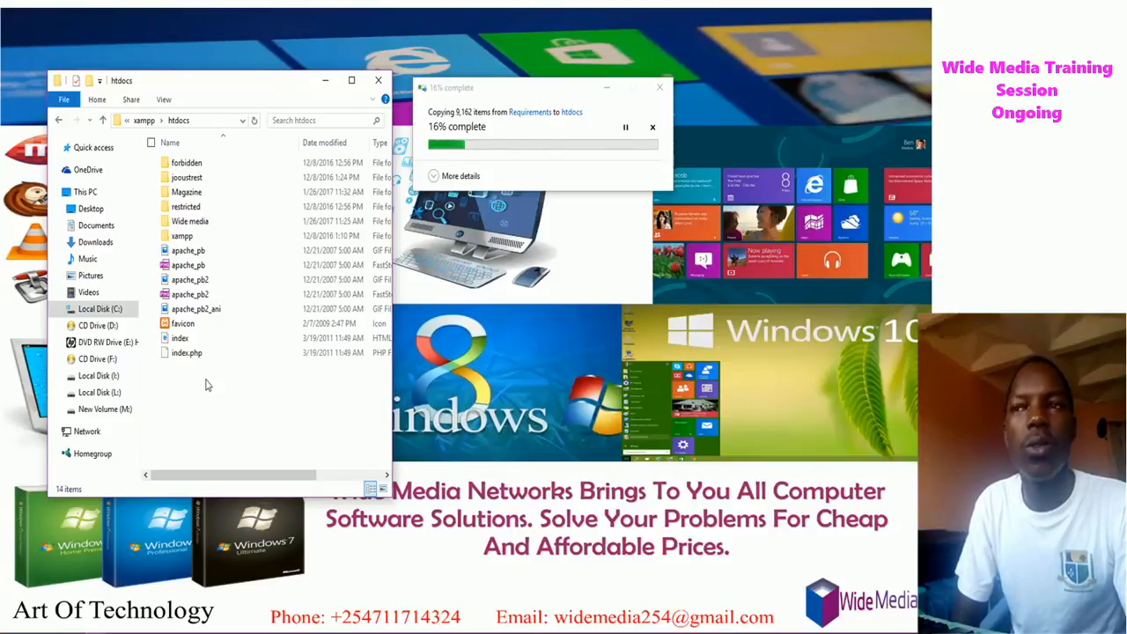
left_click_drag(228, 88, 241, 84)
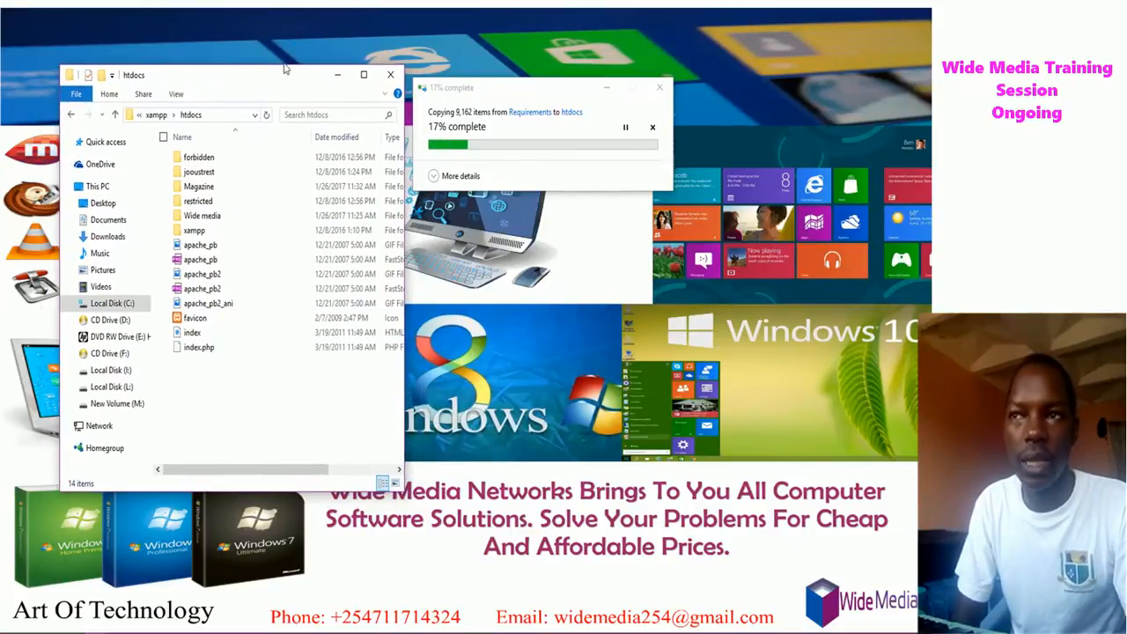
left_click_drag(276, 82, 276, 93)
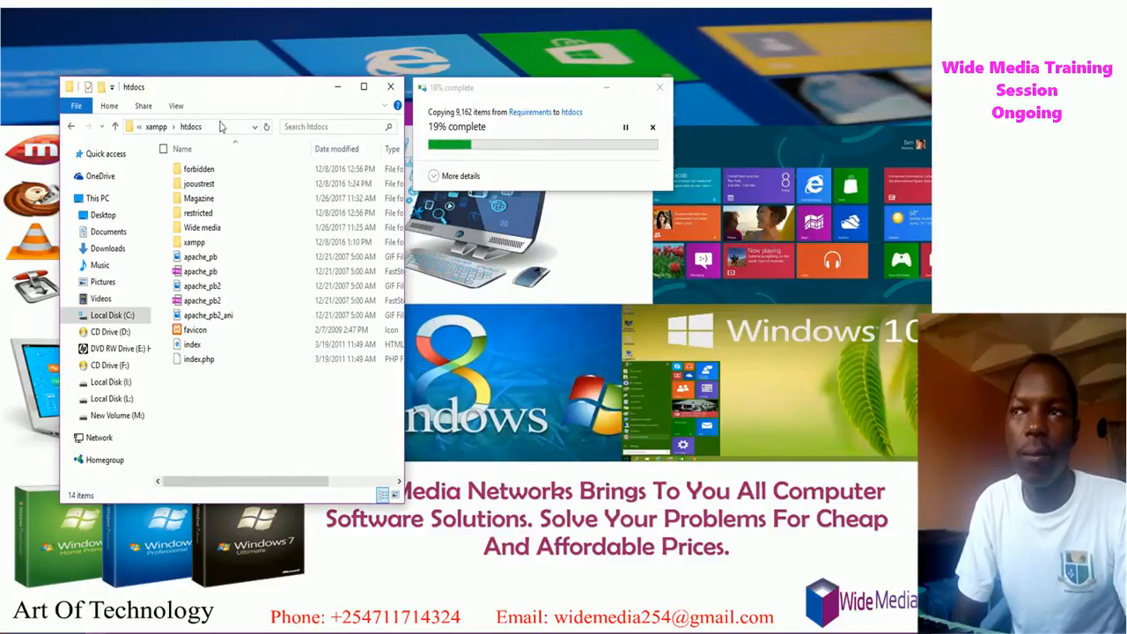
Review the XAMPP installer in the Requirements folder of Downloads and the xampp folder on Local Disk (C:).
left_click(156, 126)
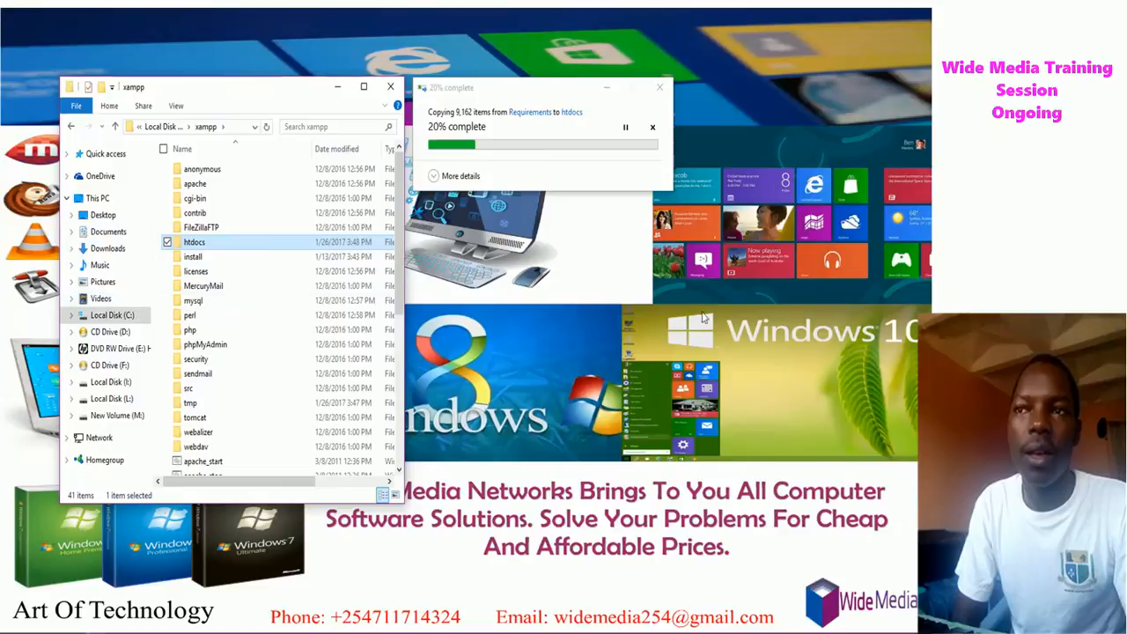
left_click(107, 248)
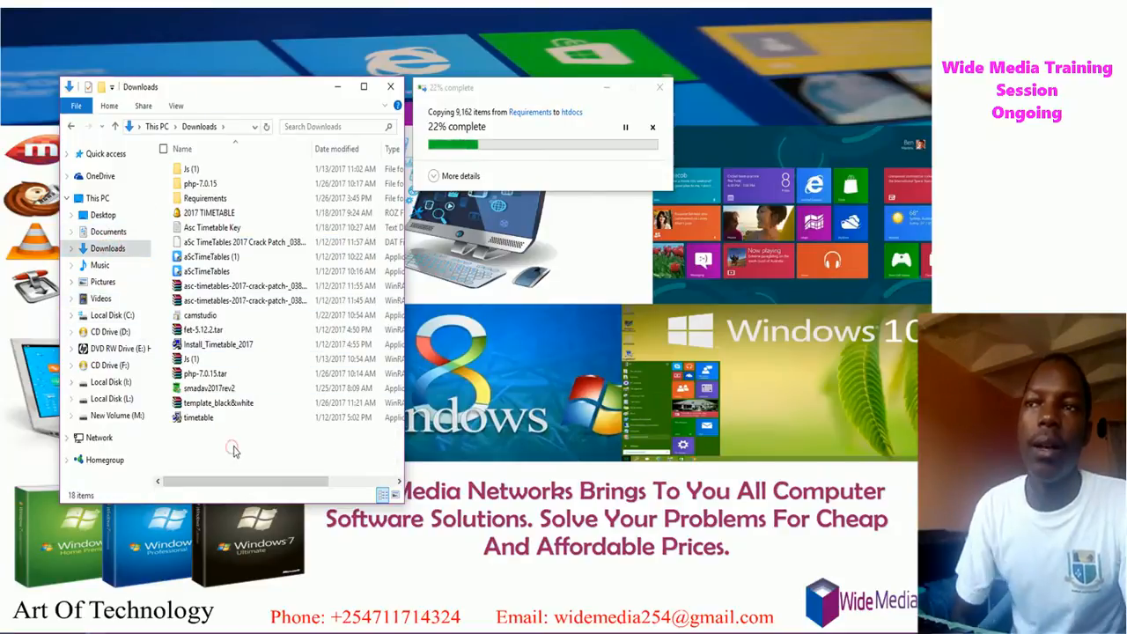
left_click_drag(272, 96, 269, 77)
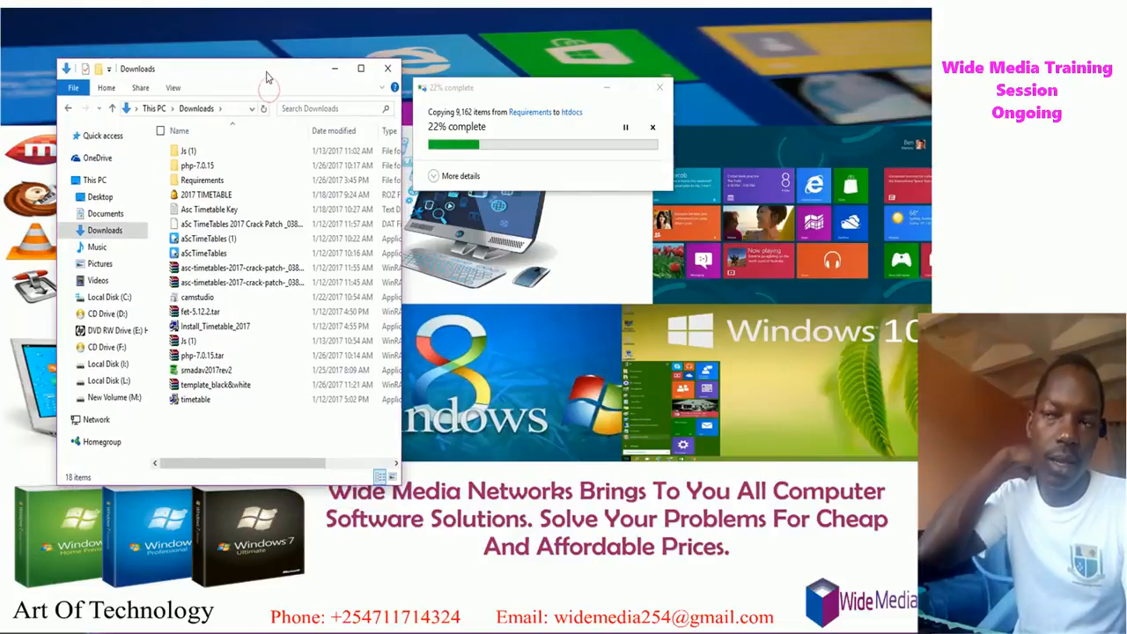
double_click(204, 180)
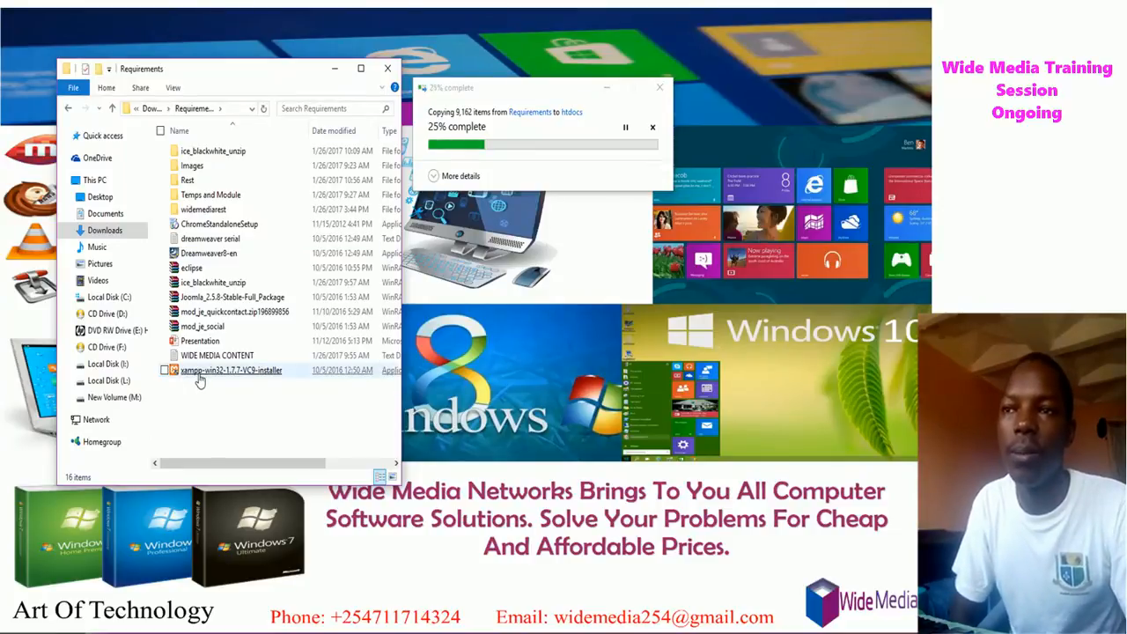
left_click_drag(294, 72, 298, 66)
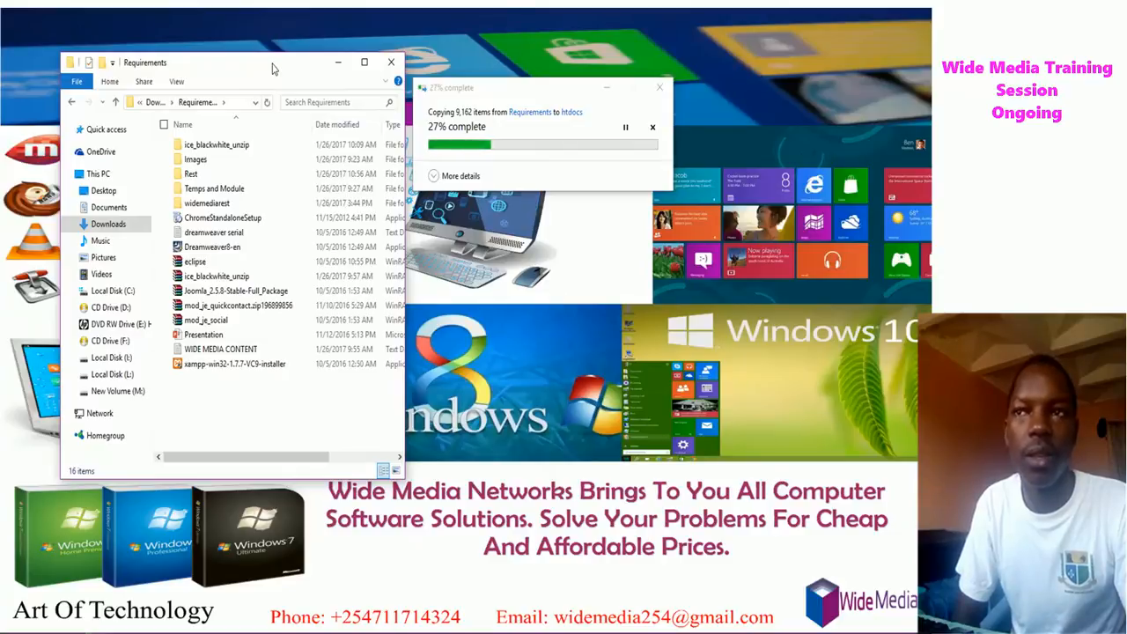
left_click(155, 102)
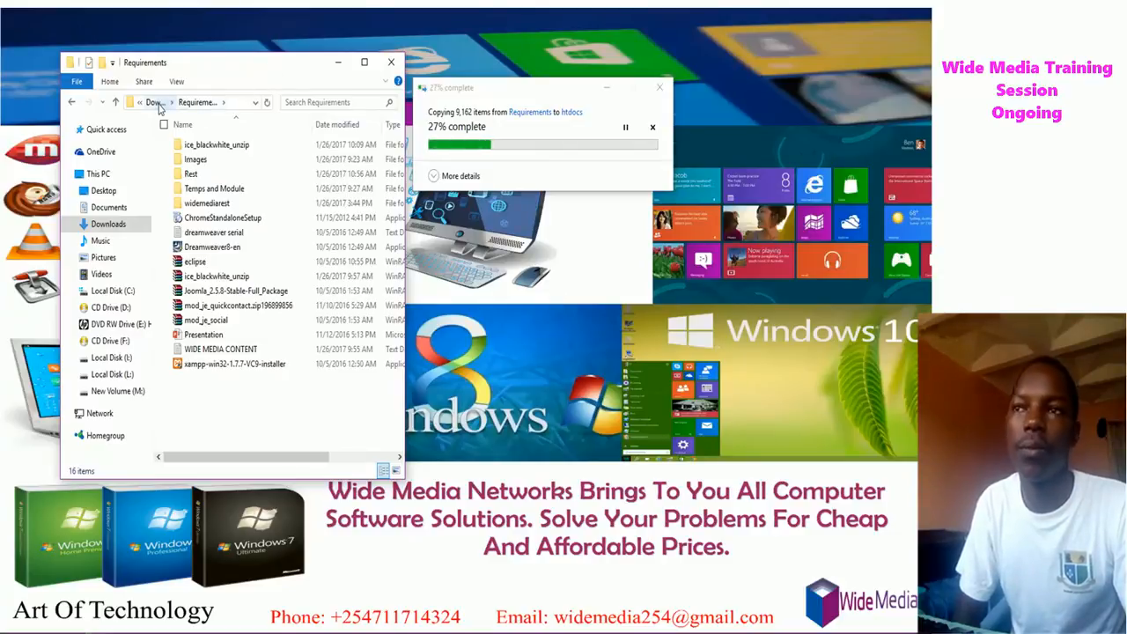
left_click(256, 424)
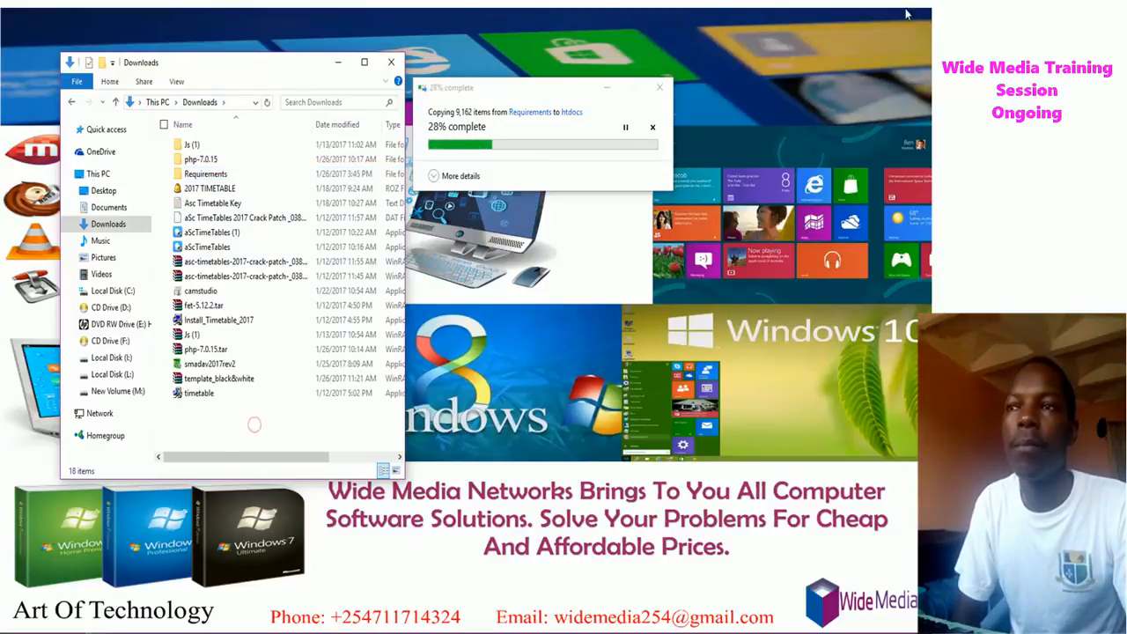
left_click(136, 291)
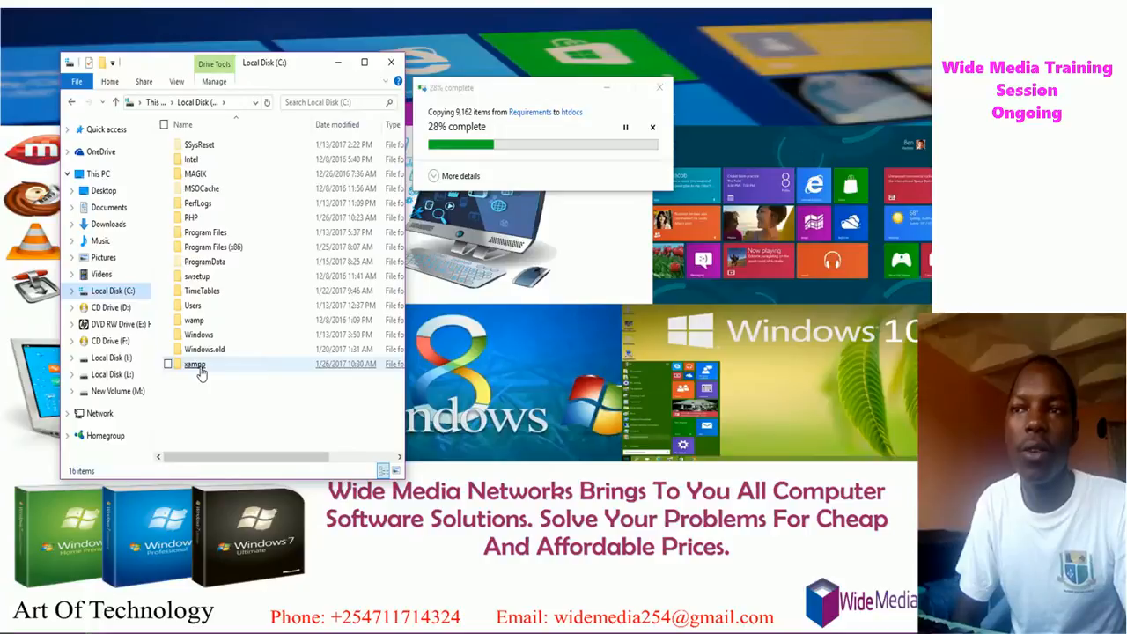
mouse_move(201, 373)
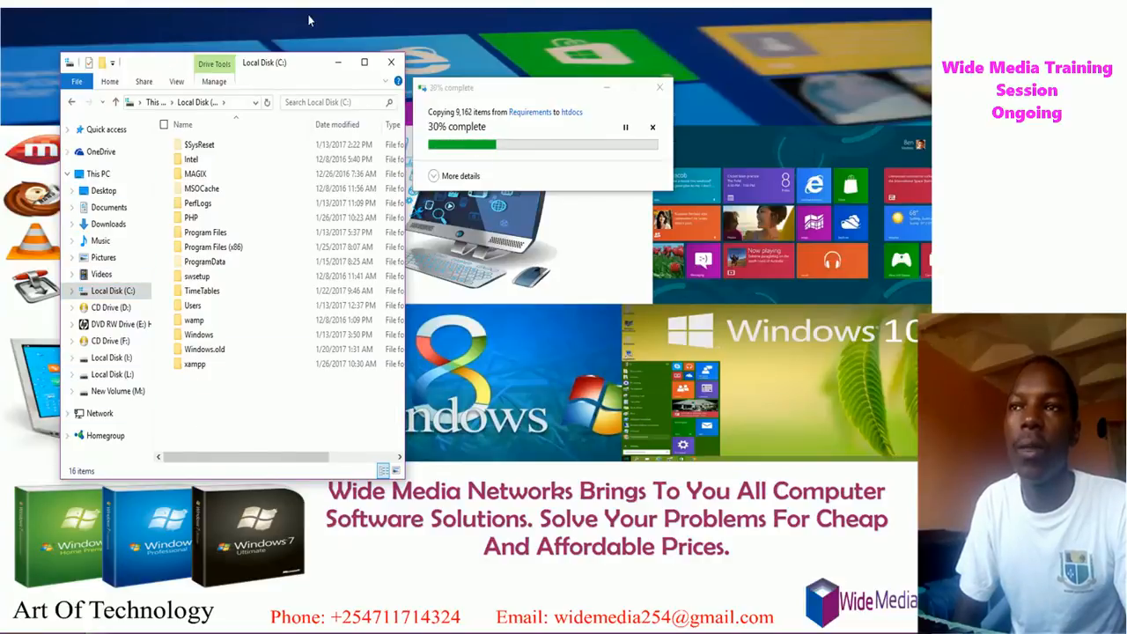
Minimize the Local Disk (C:) window and the copy progress dialog to clear the desktop.
left_click(338, 62)
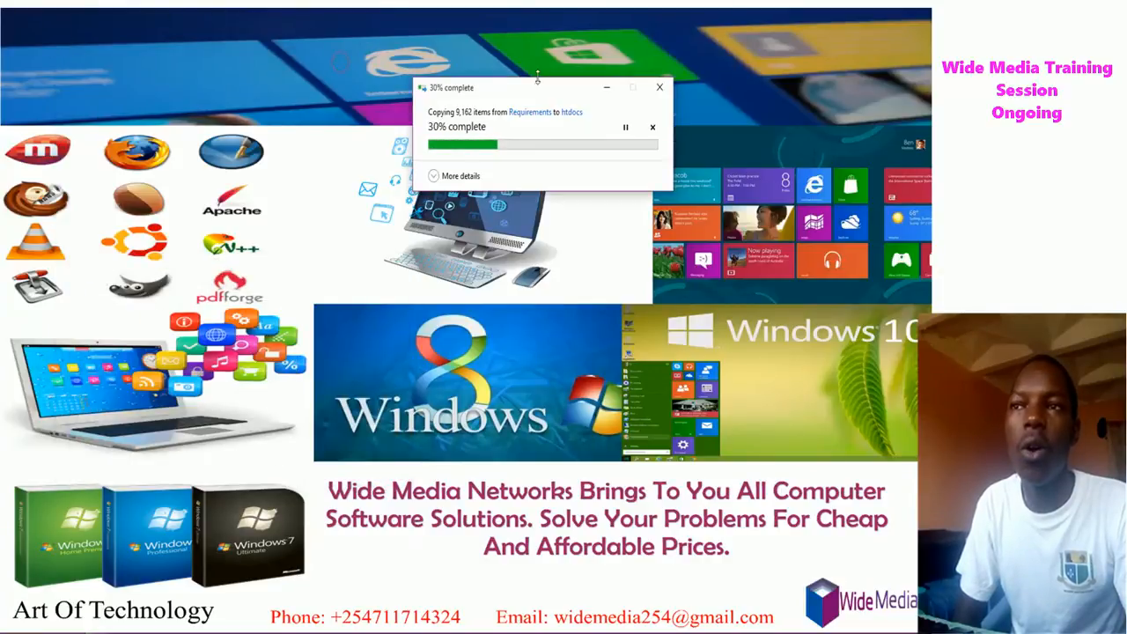
left_click_drag(581, 91, 472, 86)
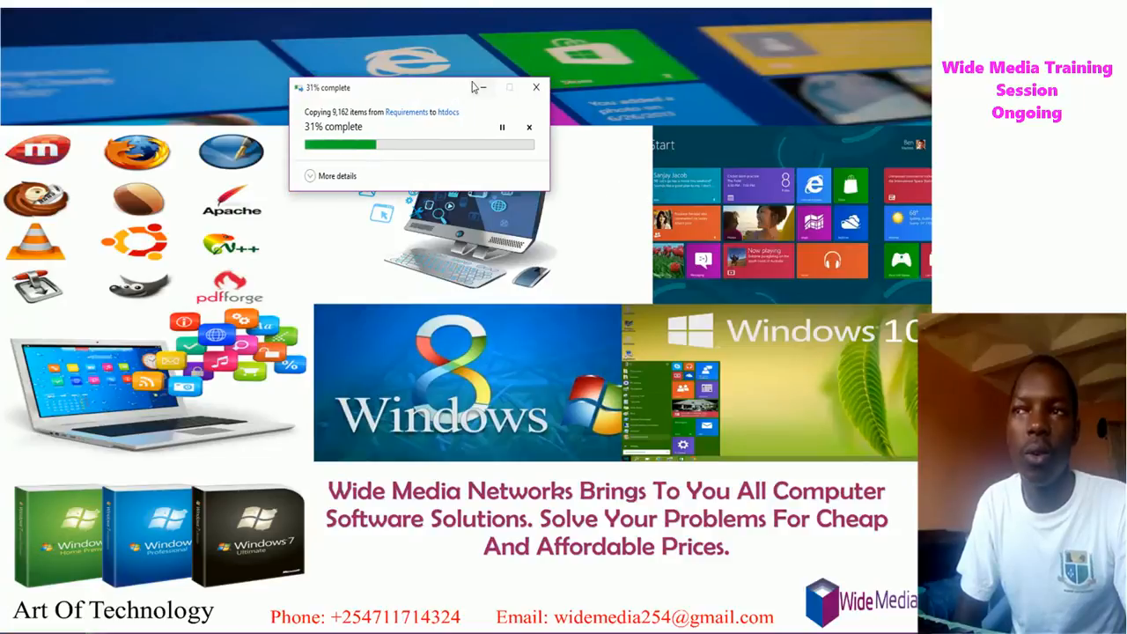
left_click(479, 87)
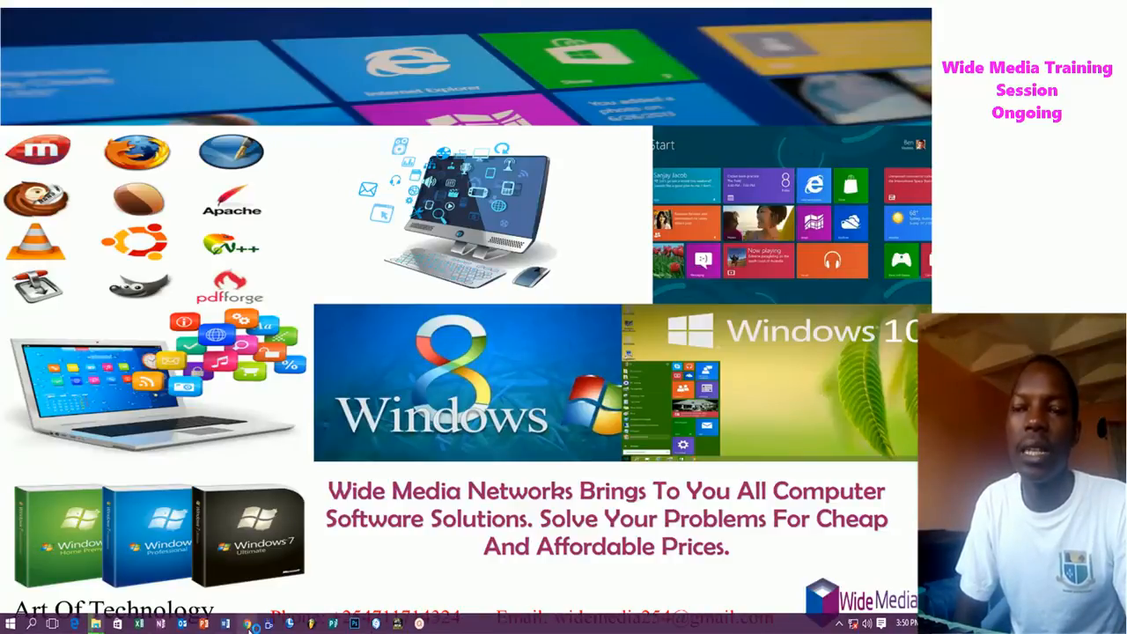
Switch to Google Chrome and load the XAMPP welcome page at localhost.
left_click(247, 624)
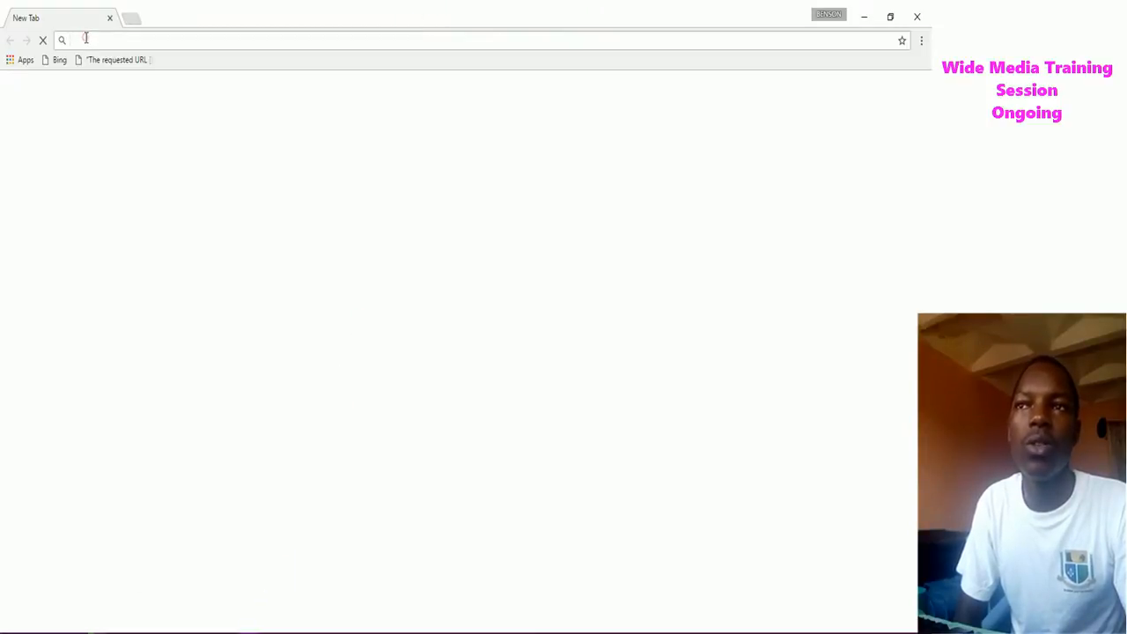
type("localhost")
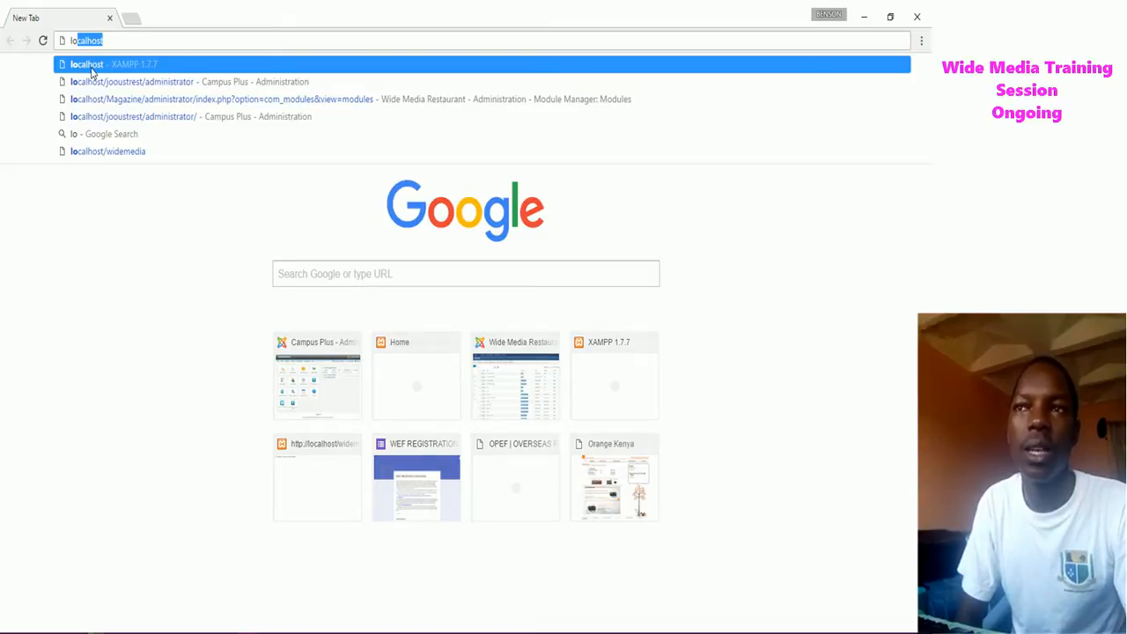
left_click(104, 68)
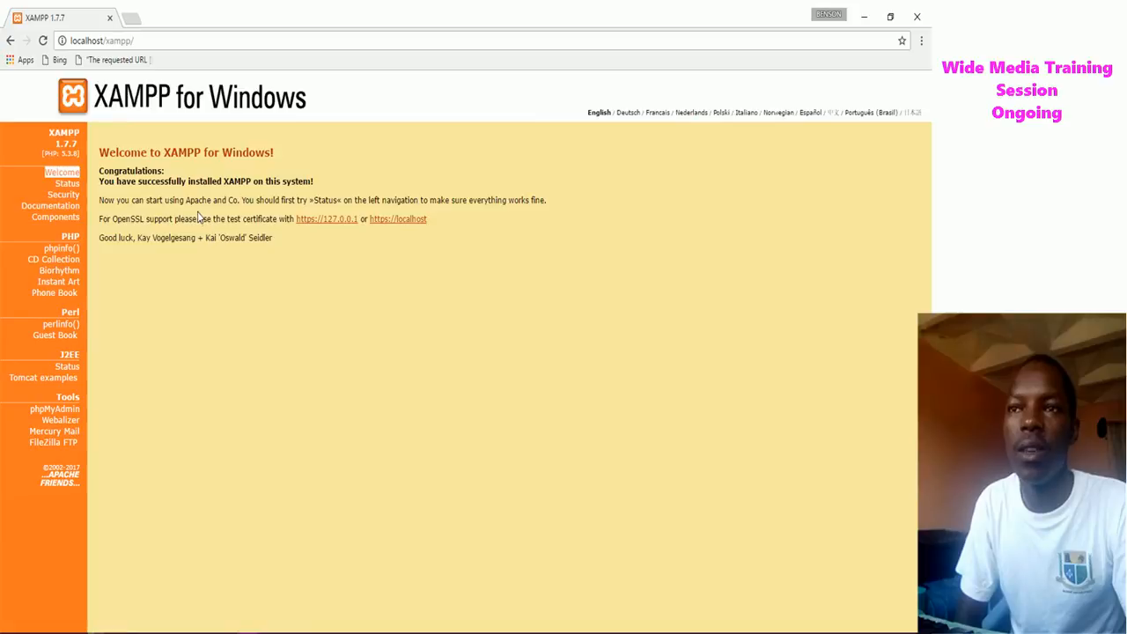
Open phpMyAdmin from the XAMPP page and display its Databases page.
left_click(51, 410)
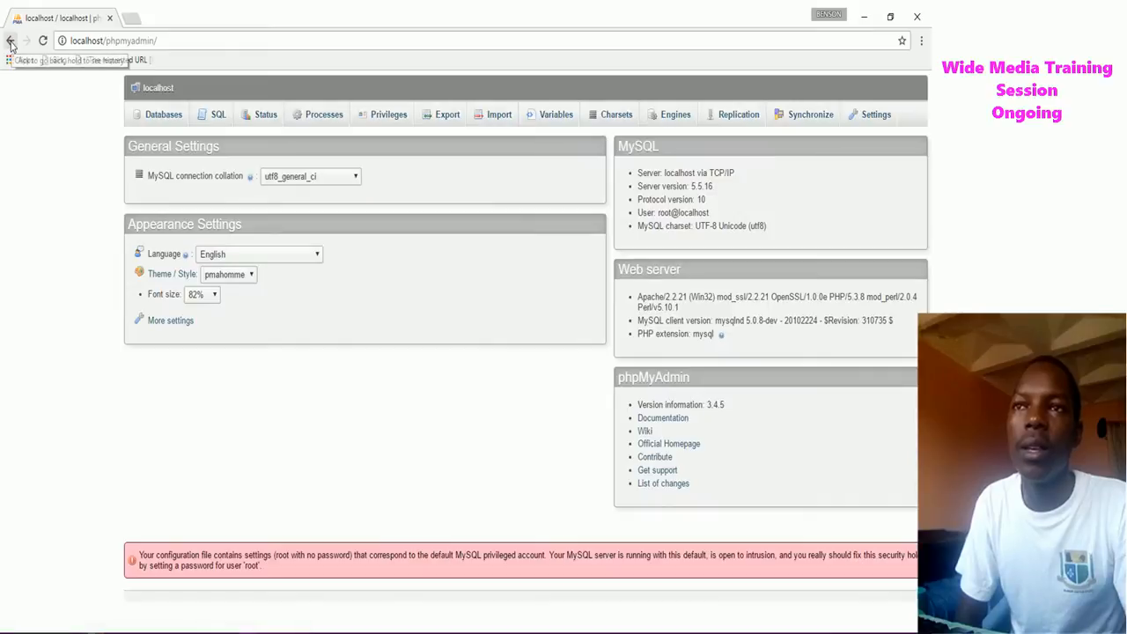
left_click(10, 41)
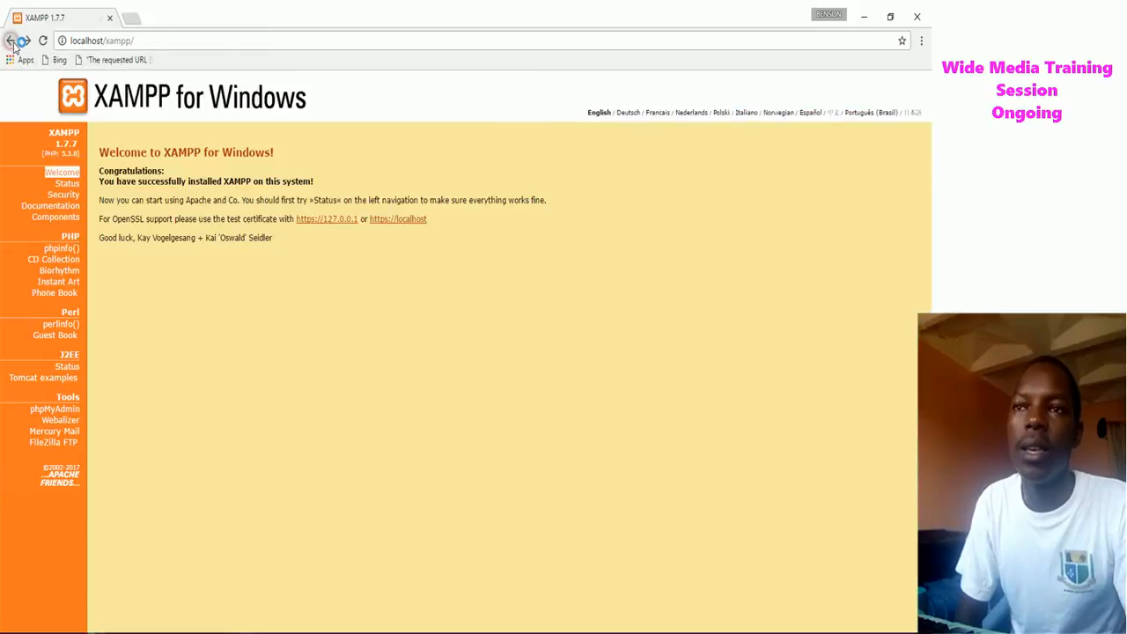
left_click(55, 412)
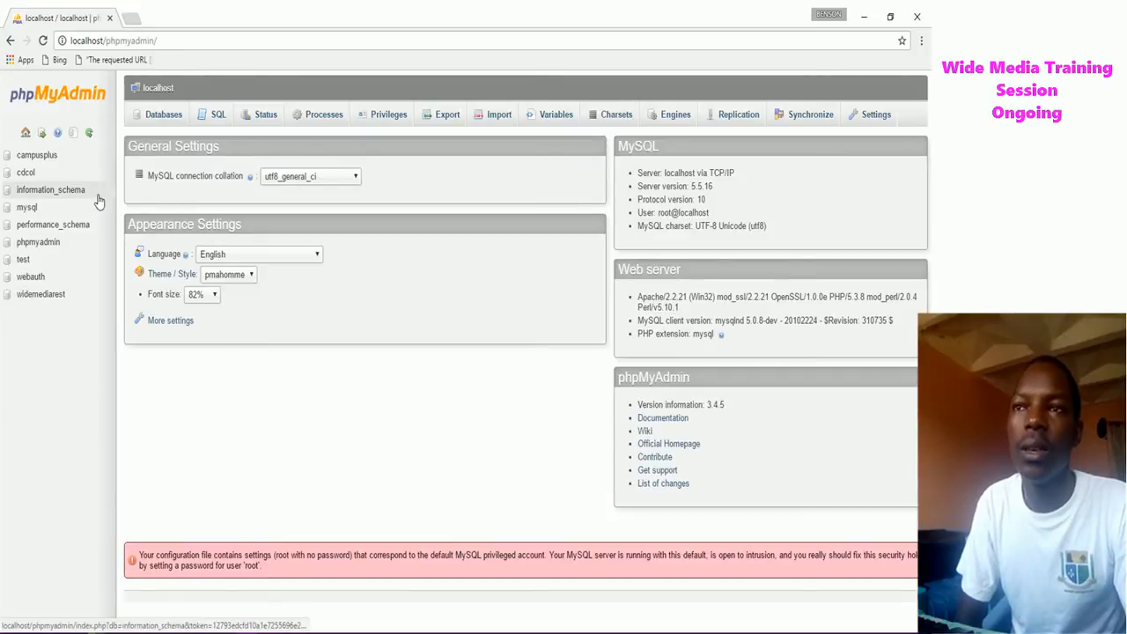
left_click(157, 119)
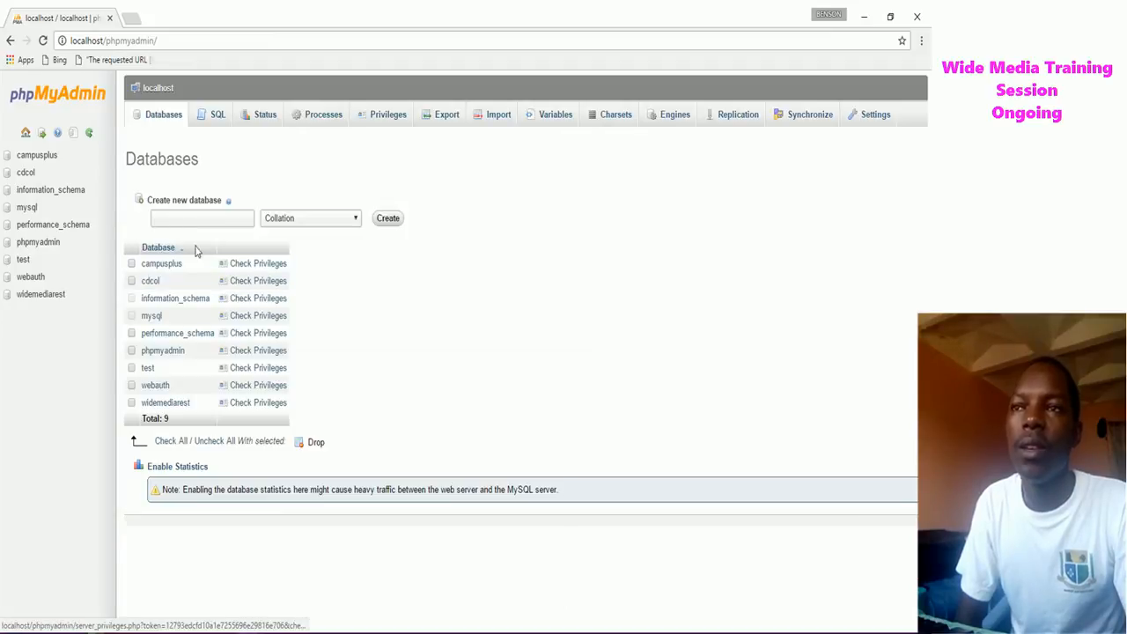
Create a new database named widemediarestautarant with the default collation.
left_click(199, 219)
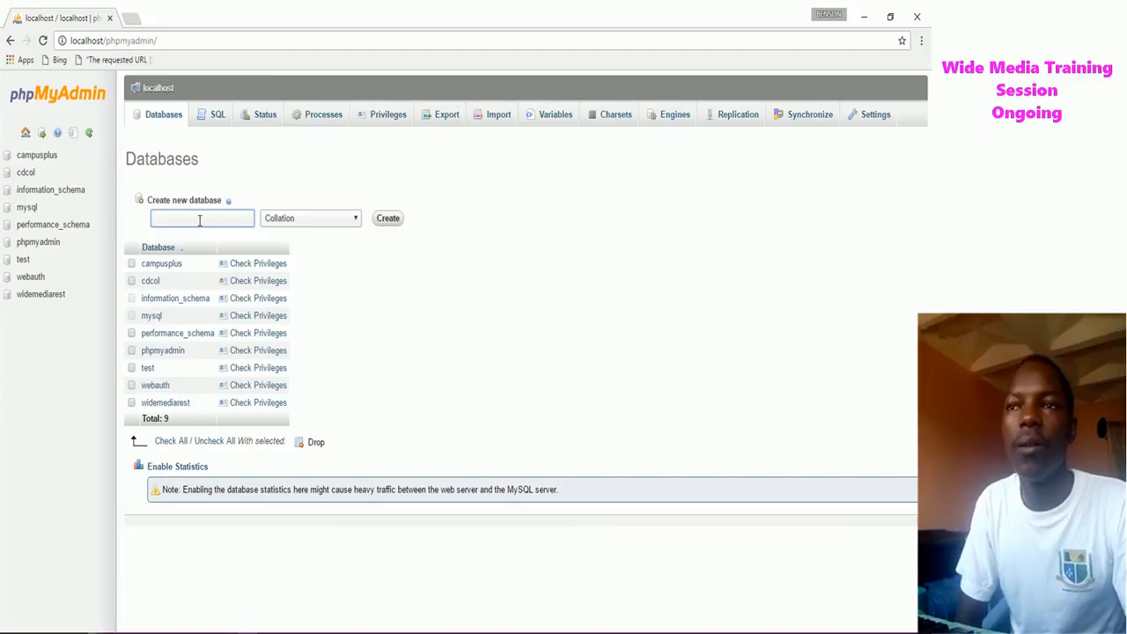
type("widem")
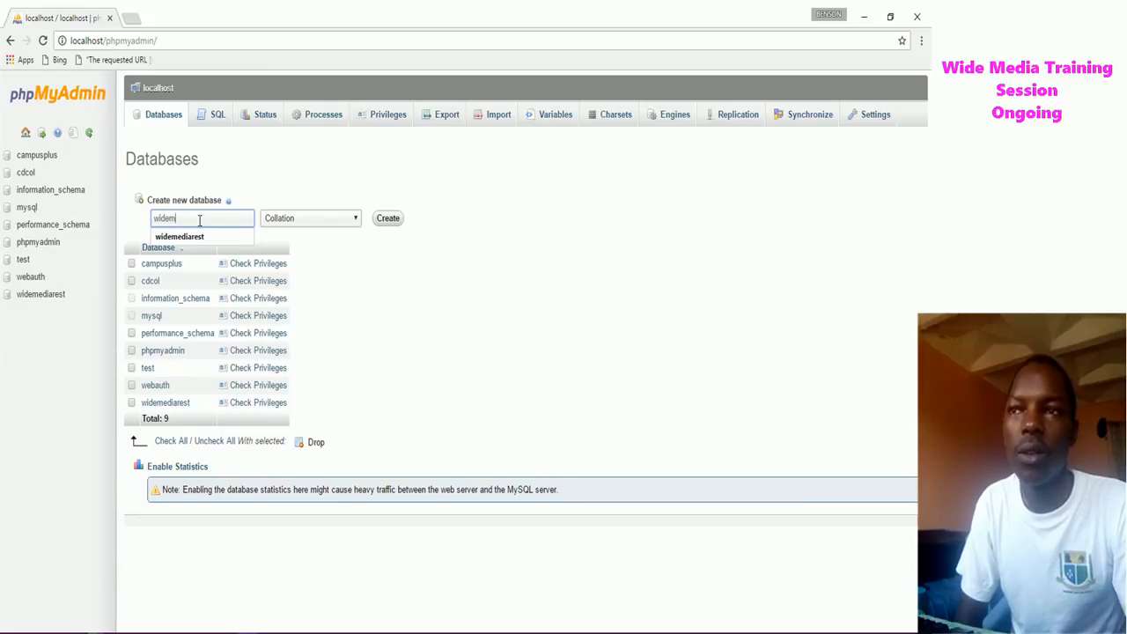
type("edia")
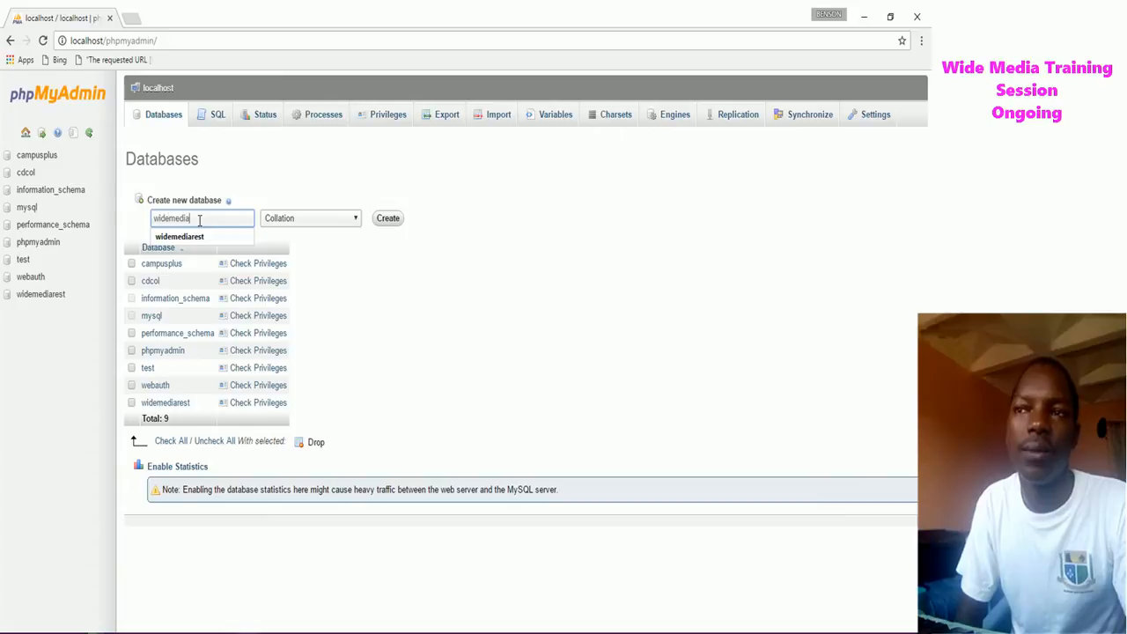
type("rest")
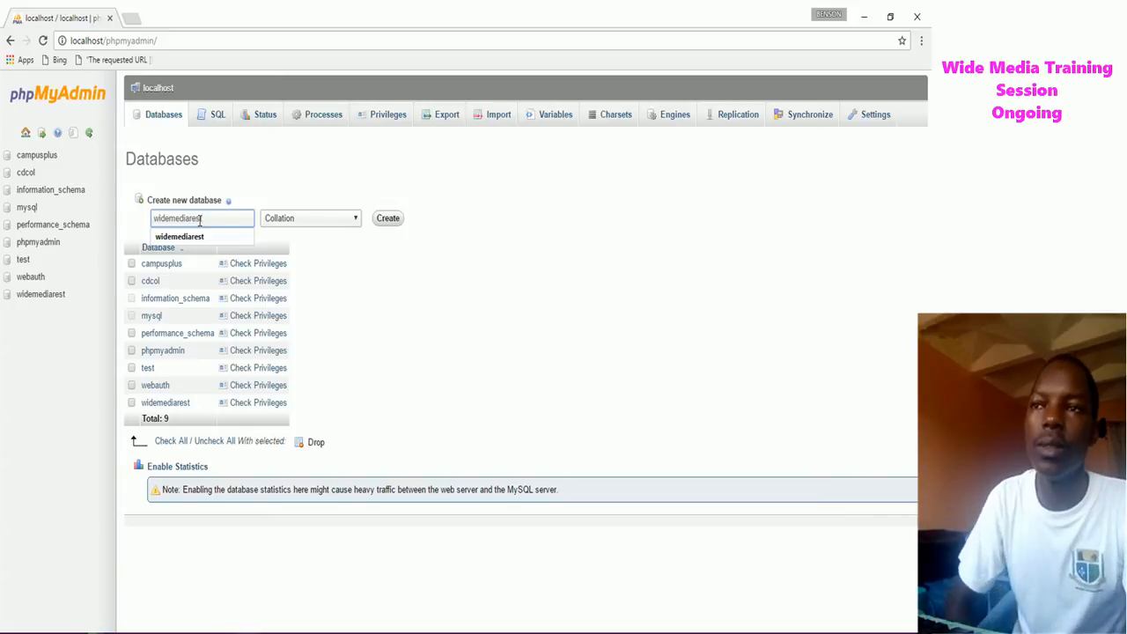
type("autarant")
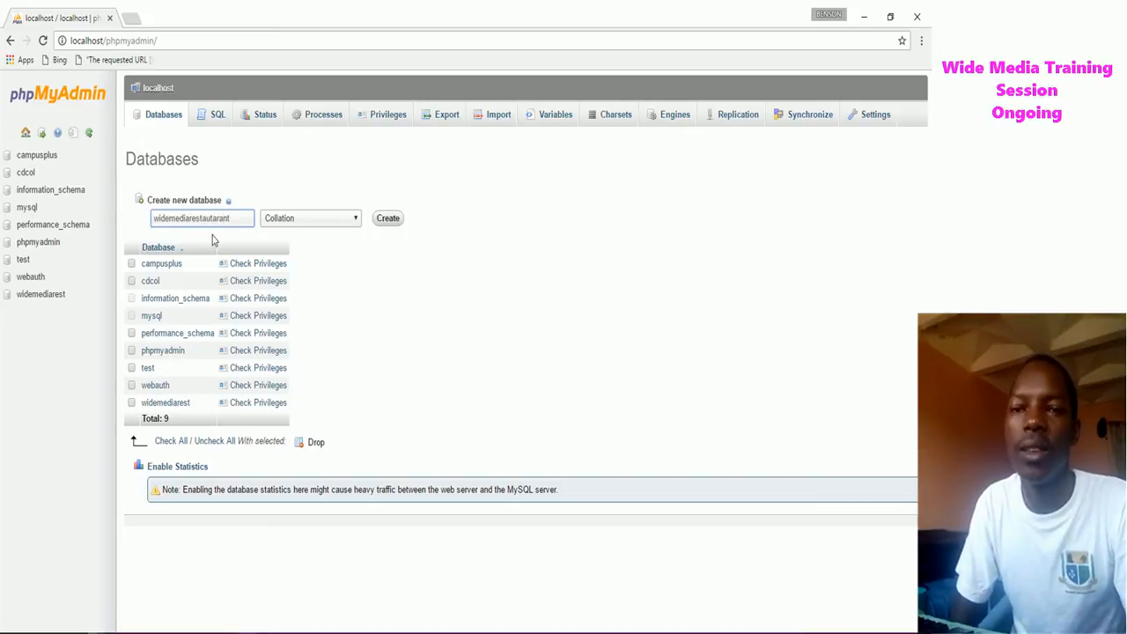
left_click(387, 219)
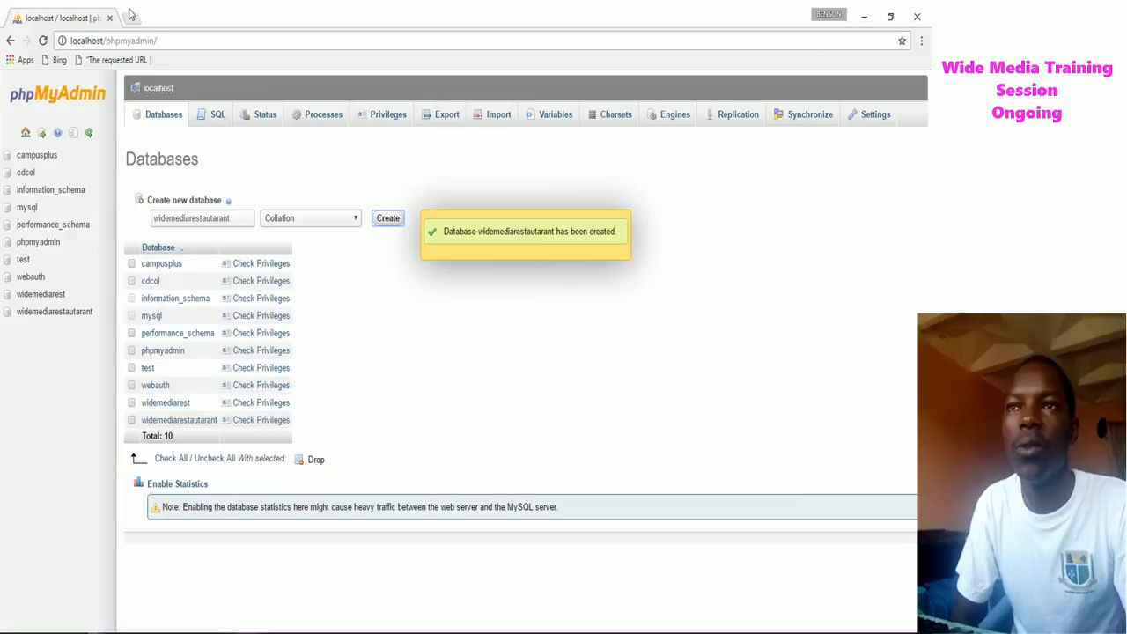
Check the progress of the file copy to htdocs and return to the browser.
mouse_move(95, 621)
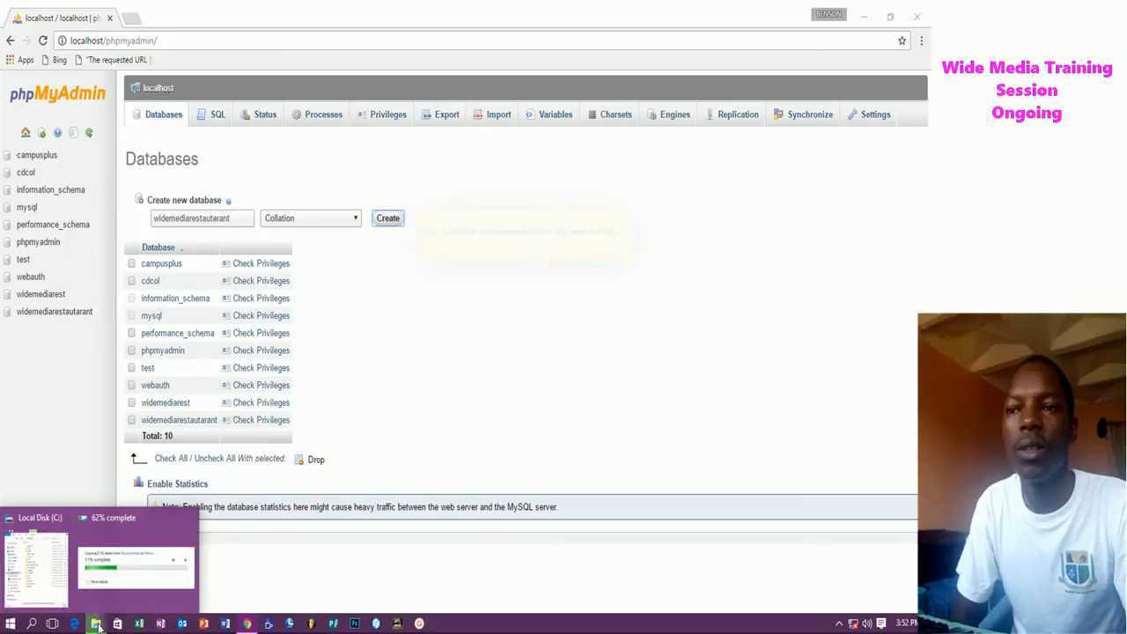
left_click(121, 590)
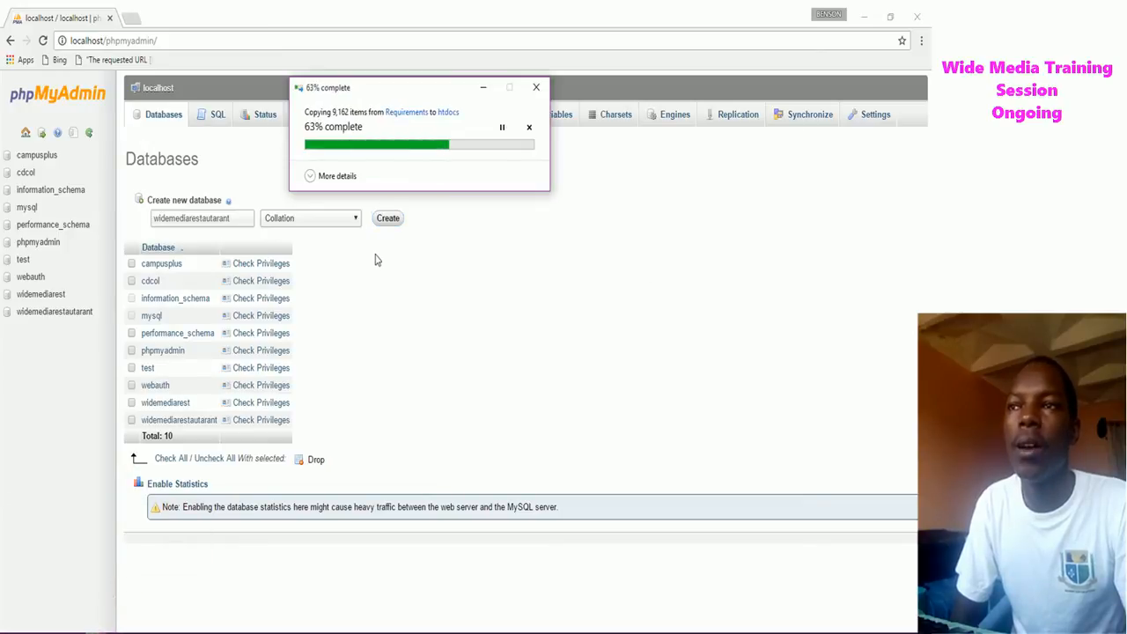
left_click(238, 12)
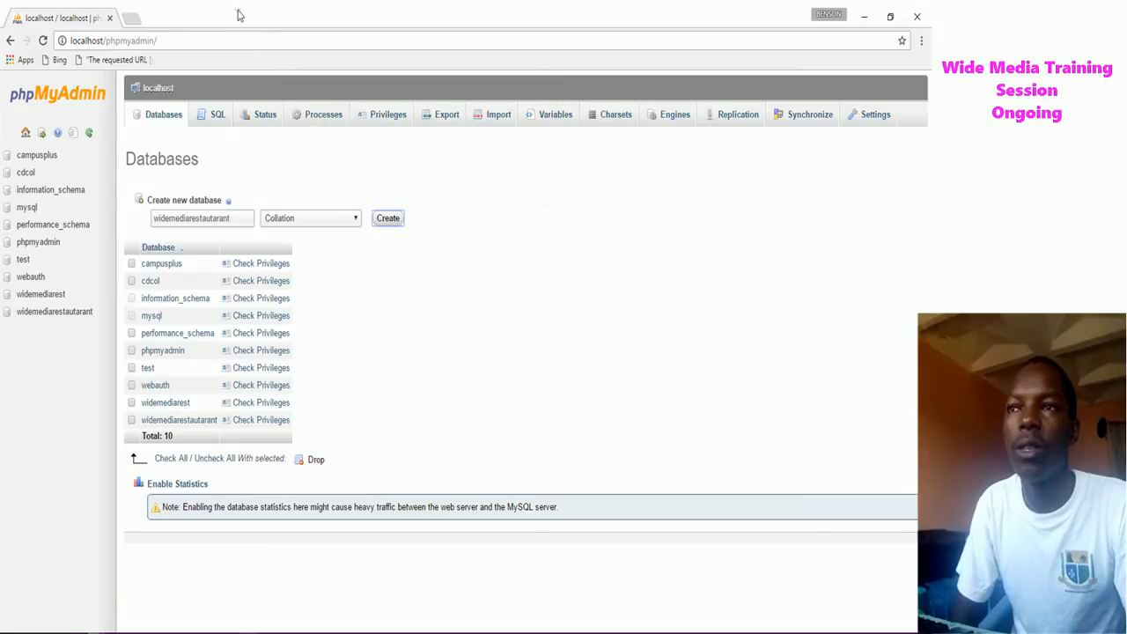
Open a new browser tab and begin its address with localhost/, checking the file copy progress along the way.
left_click(132, 19)
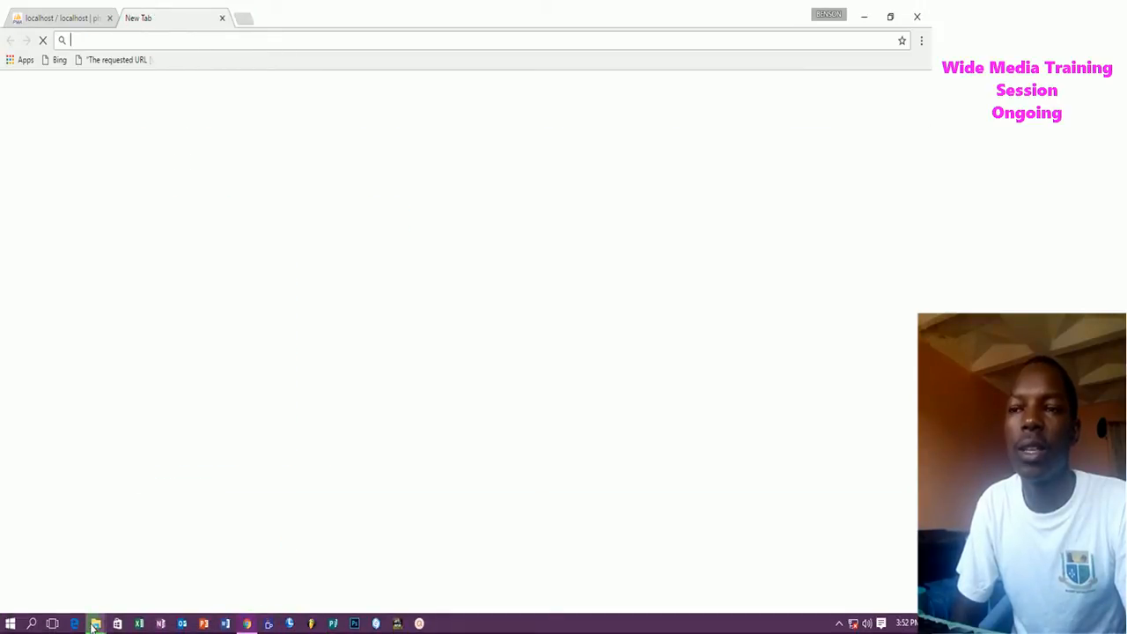
mouse_move(93, 624)
left_click(138, 556)
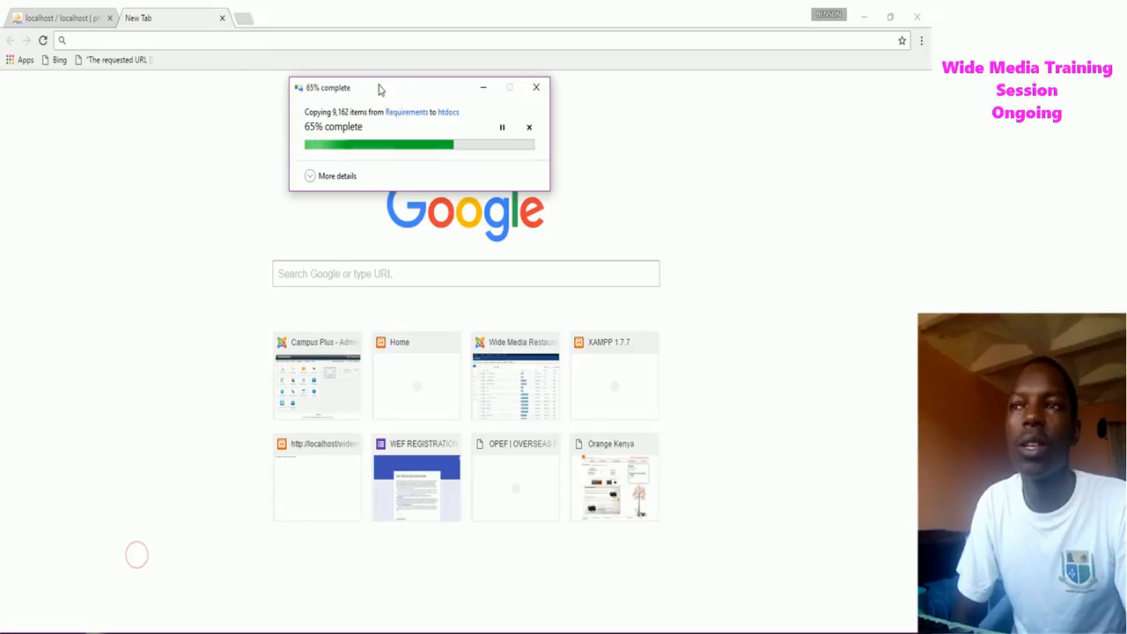
left_click(143, 41)
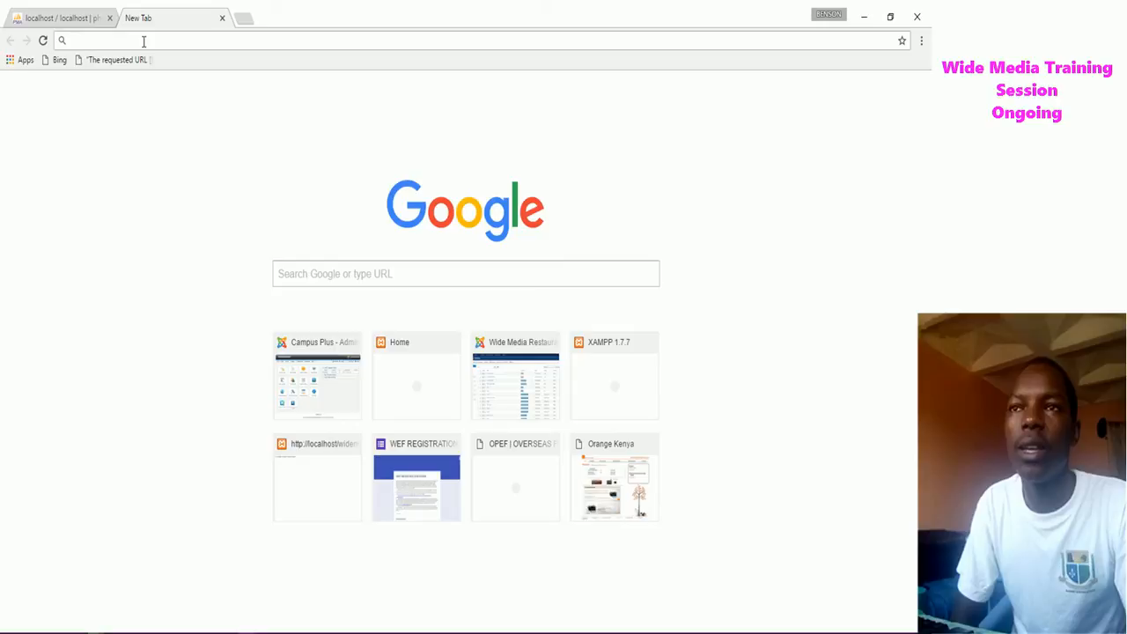
type("lo")
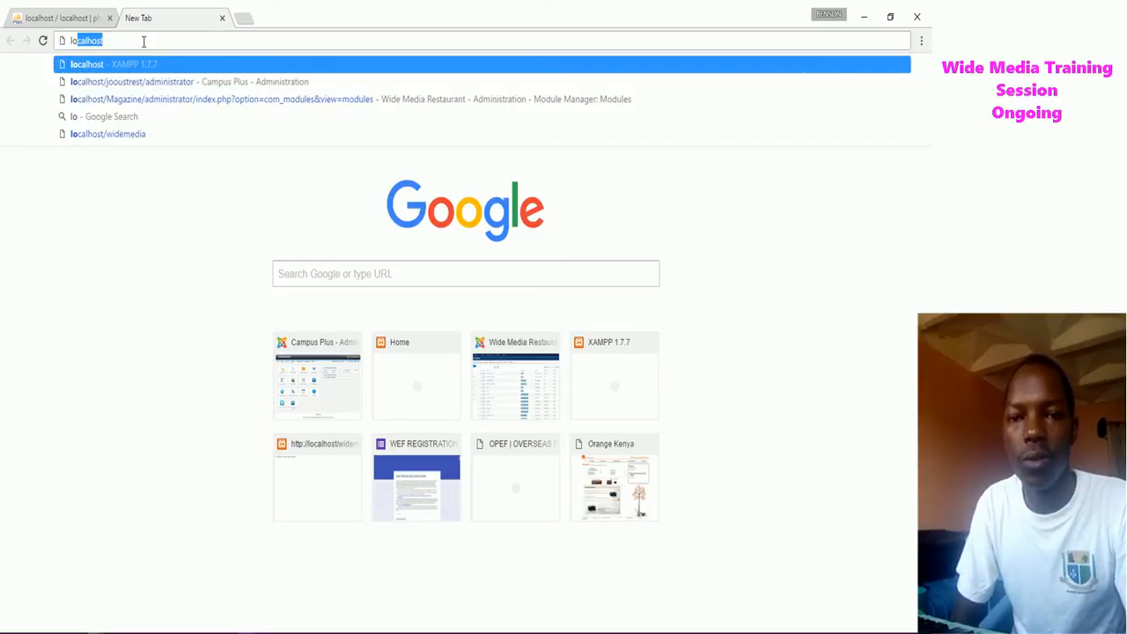
type("cal")
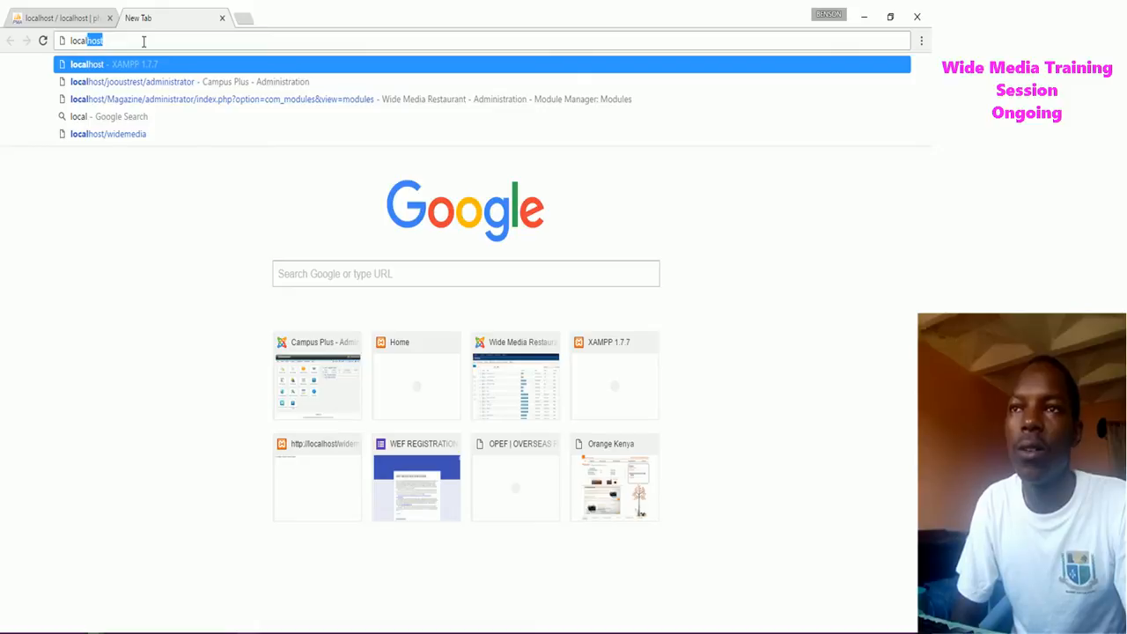
type("host")
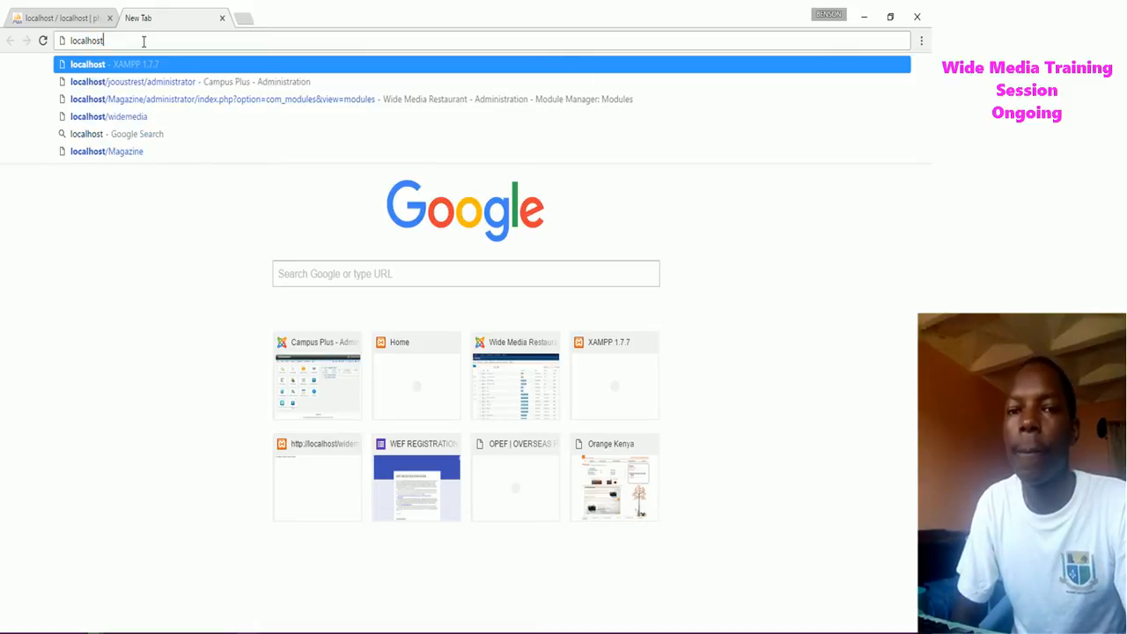
type("/")
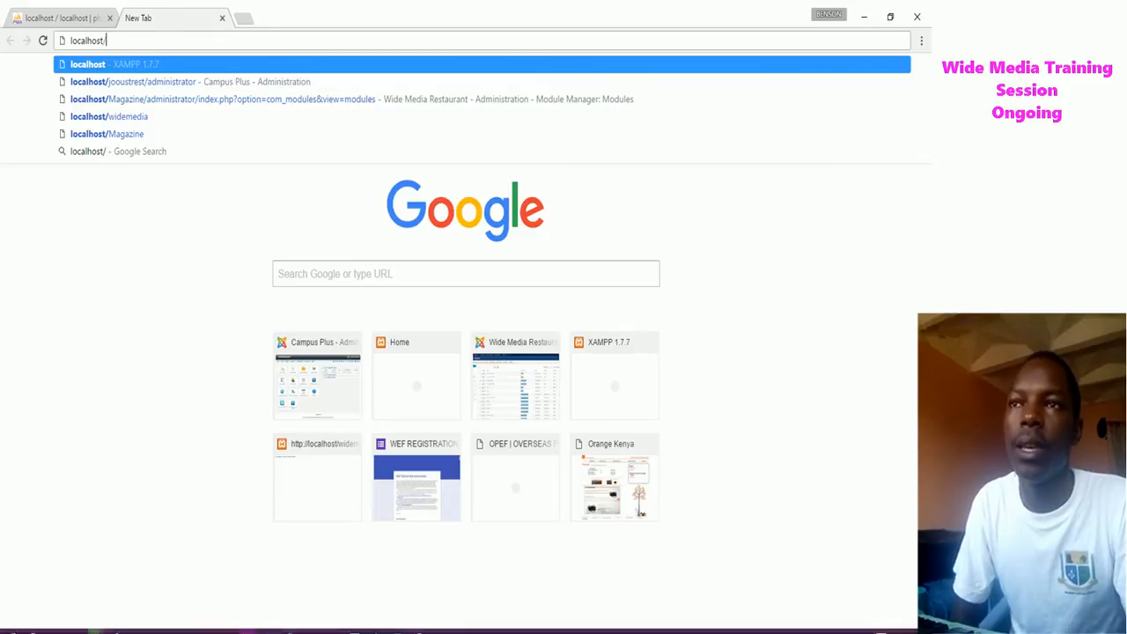
Look up the site's folder name in xampp\htdocs on Local Disk (C:), and minimize the File Explorer window.
left_click(96, 625)
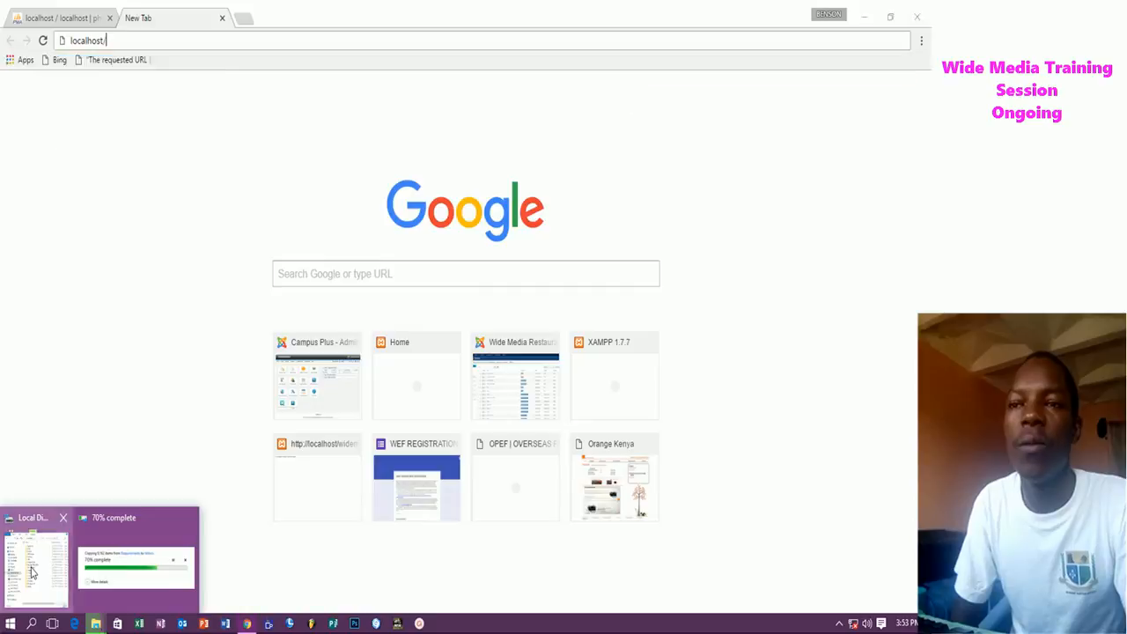
left_click(36, 556)
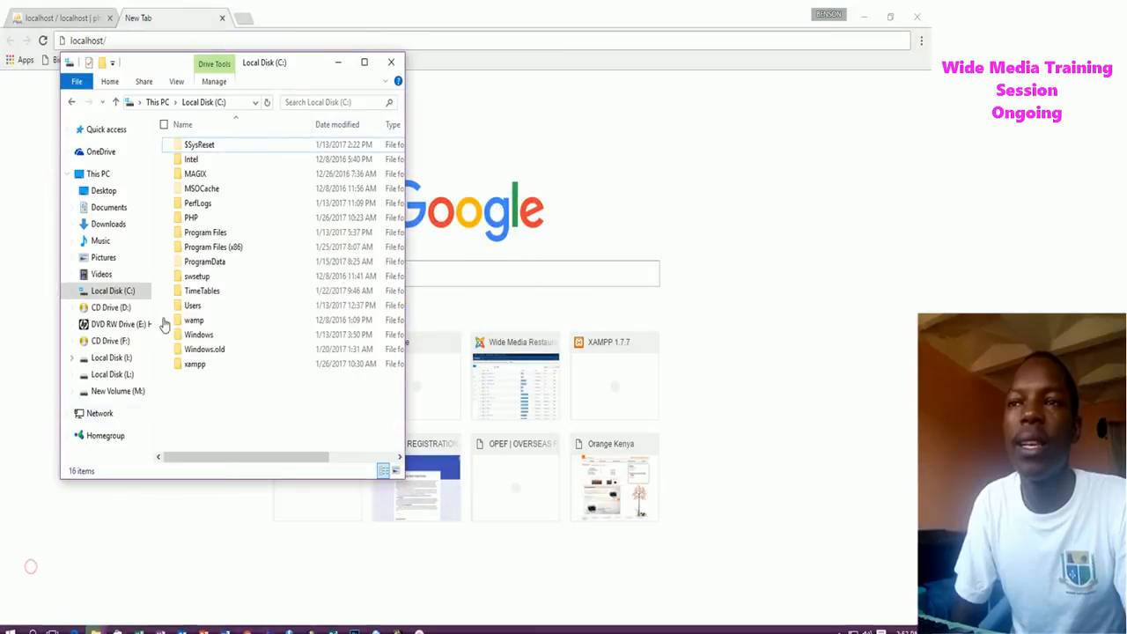
double_click(199, 368)
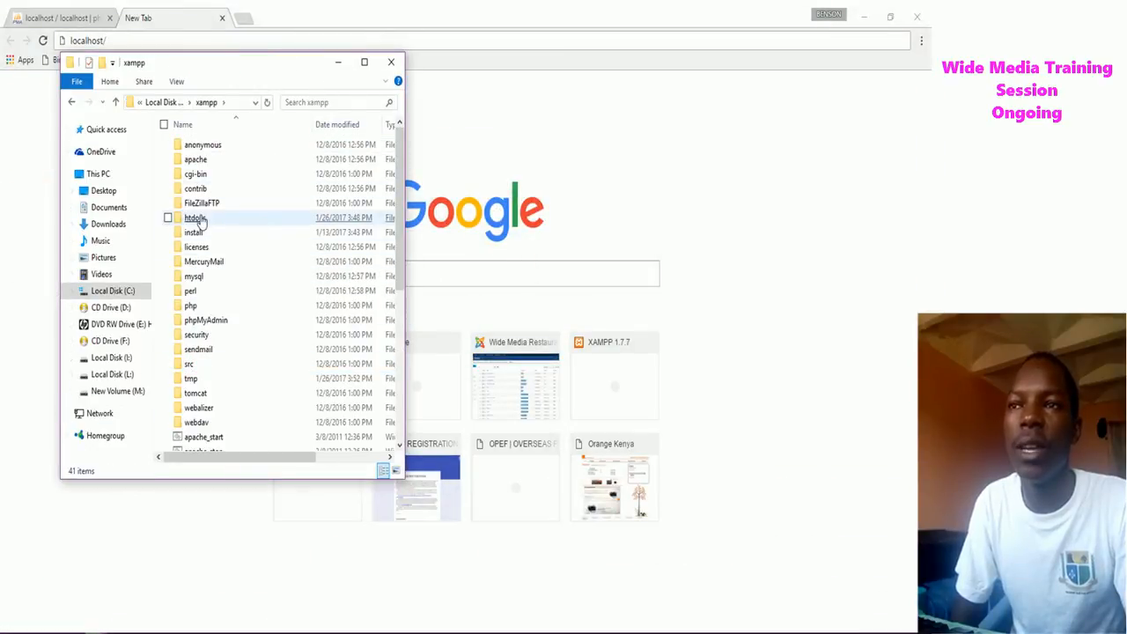
double_click(195, 218)
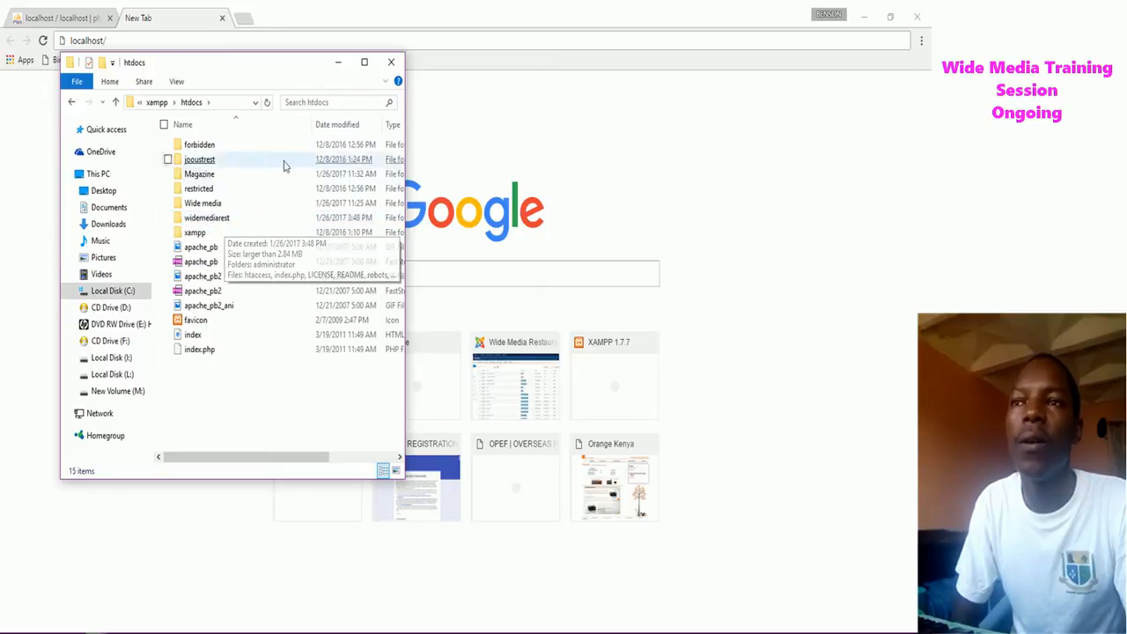
left_click(338, 62)
Complete the address as localhost/widemediarest and load the site.
left_click(159, 40)
type("w")
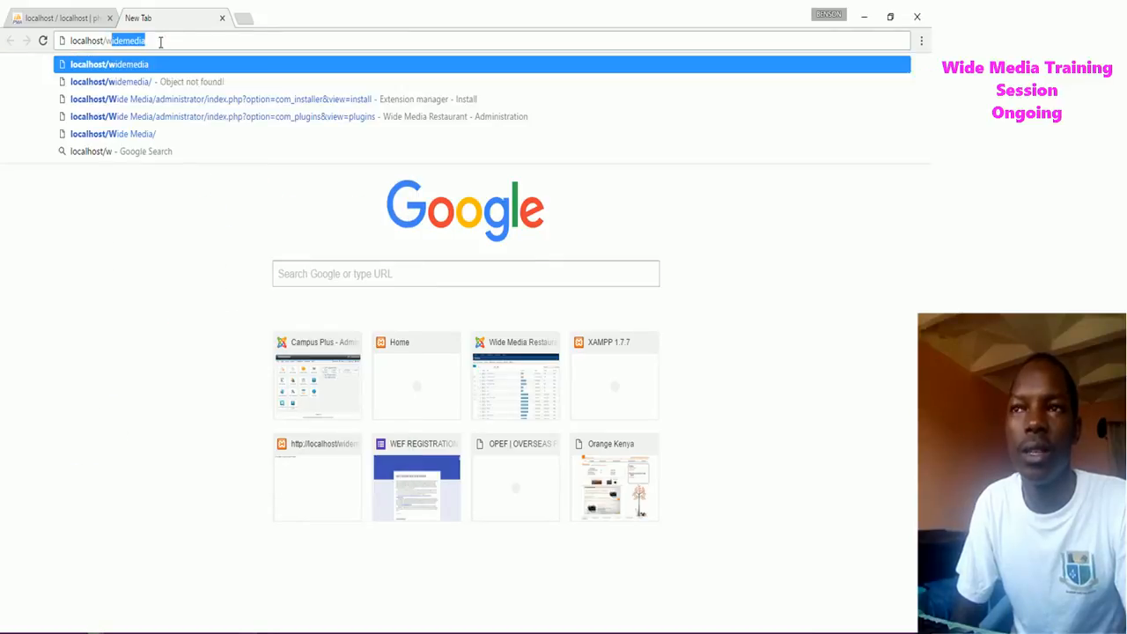
type("idemed")
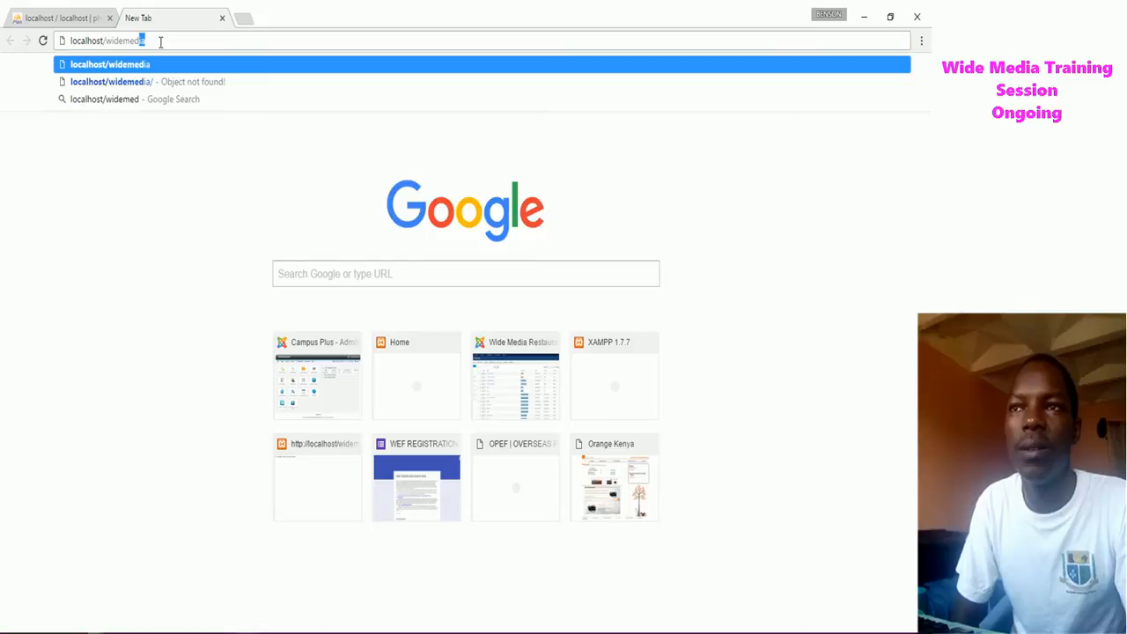
type("iarest")
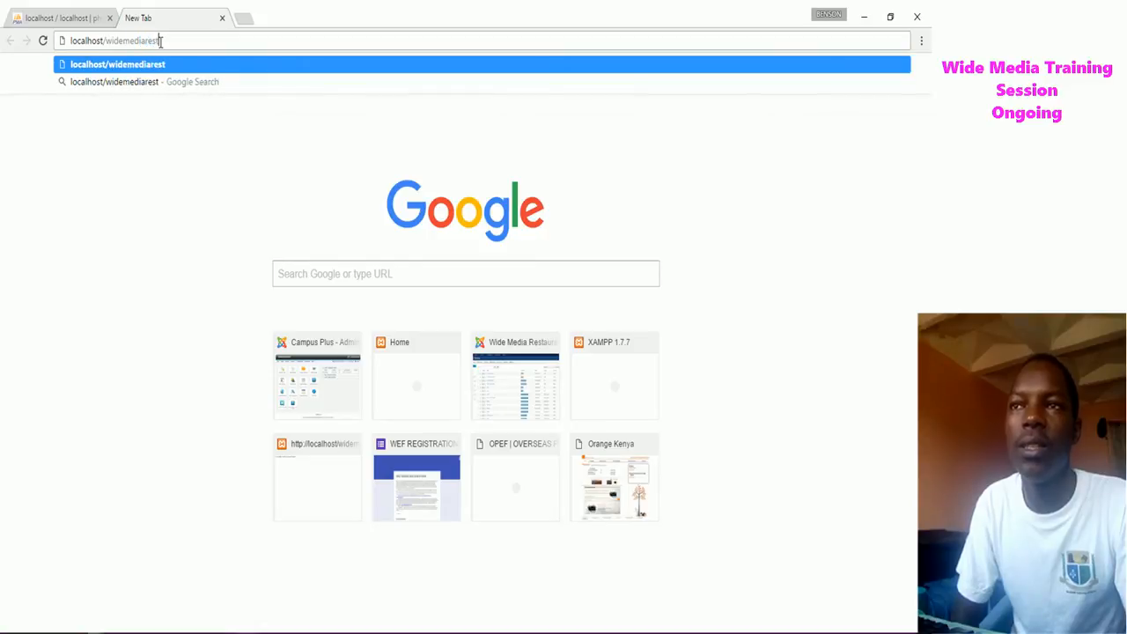
key("Return")
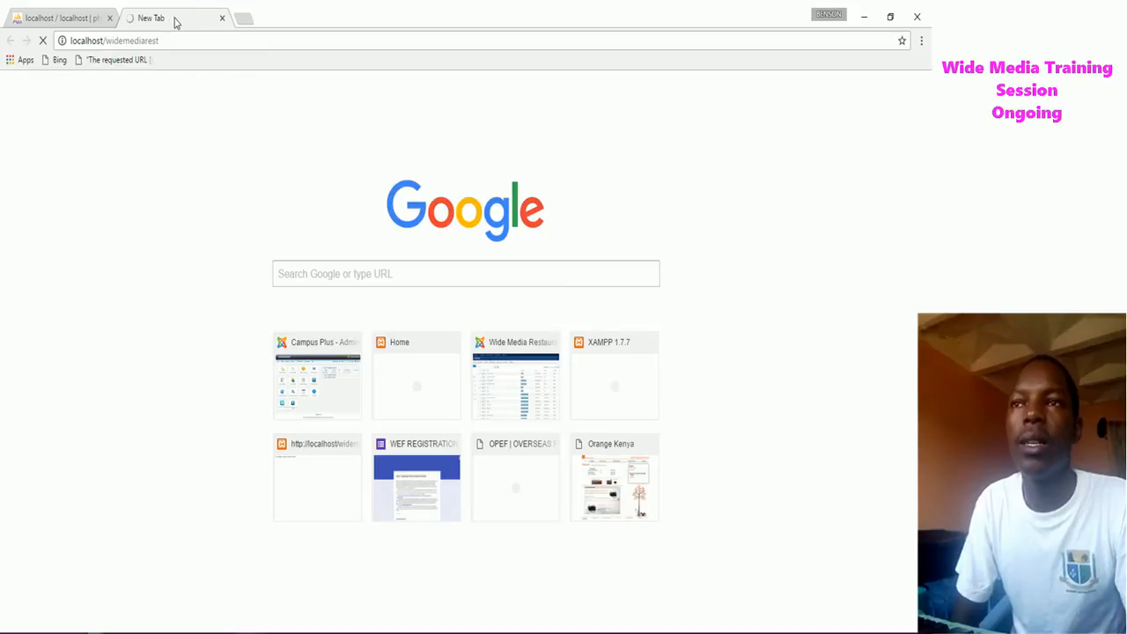
Monitor the progress of the copy from Requirements to htdocs, and return to the browser page.
mouse_move(95, 627)
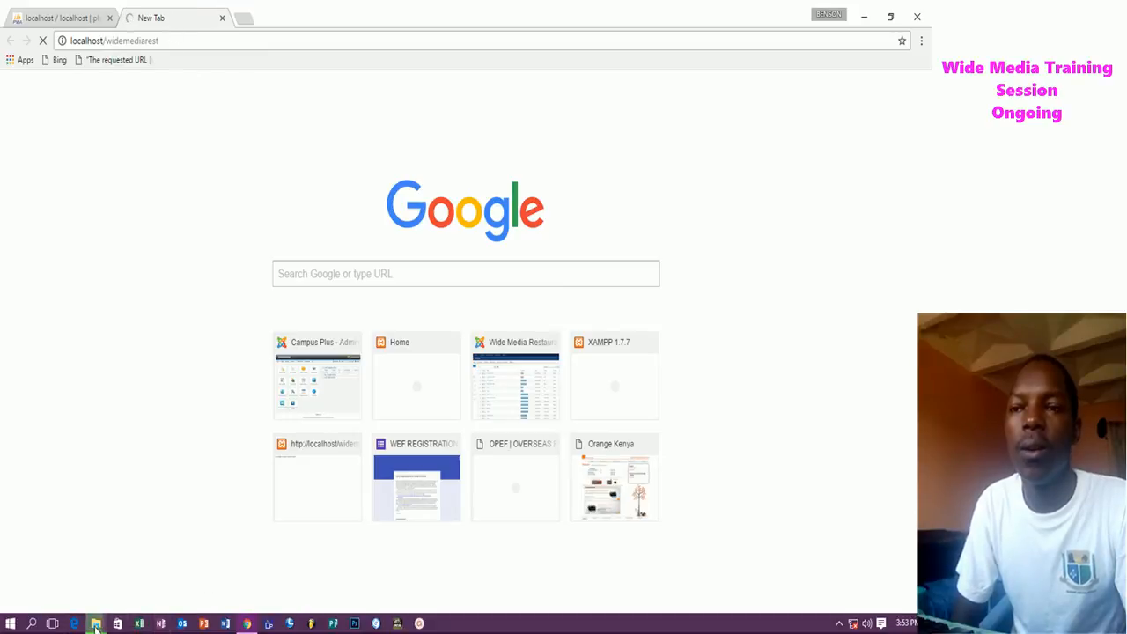
left_click(128, 573)
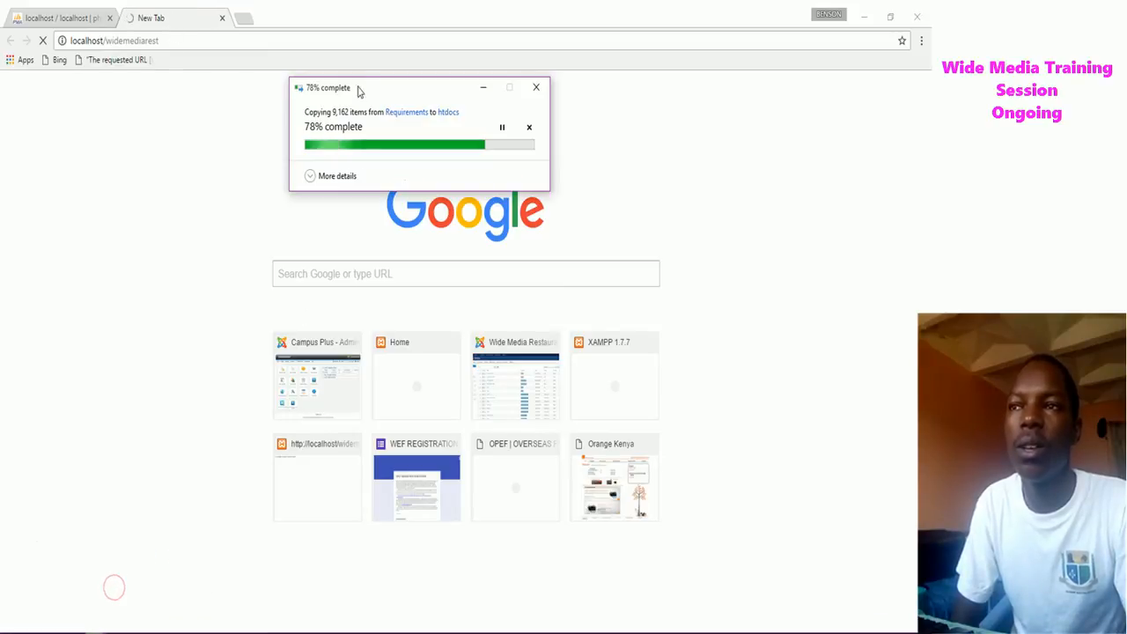
left_click_drag(368, 92, 420, 122)
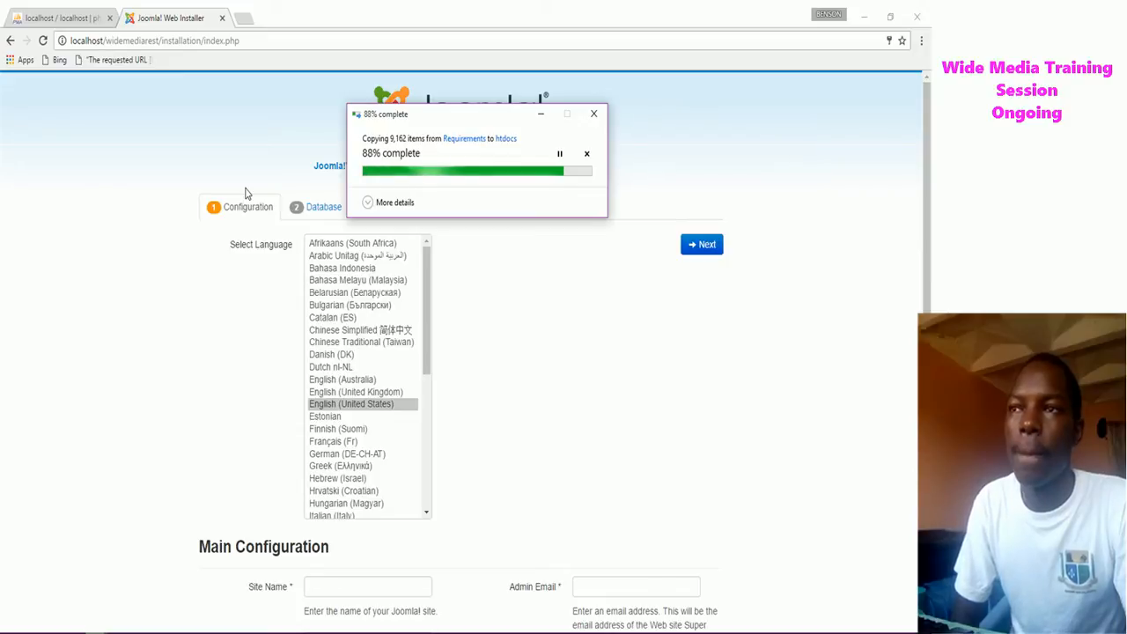
left_click(210, 134)
Reload the Joomla installer page, and again after checking the progress of the file copy.
key("F5")
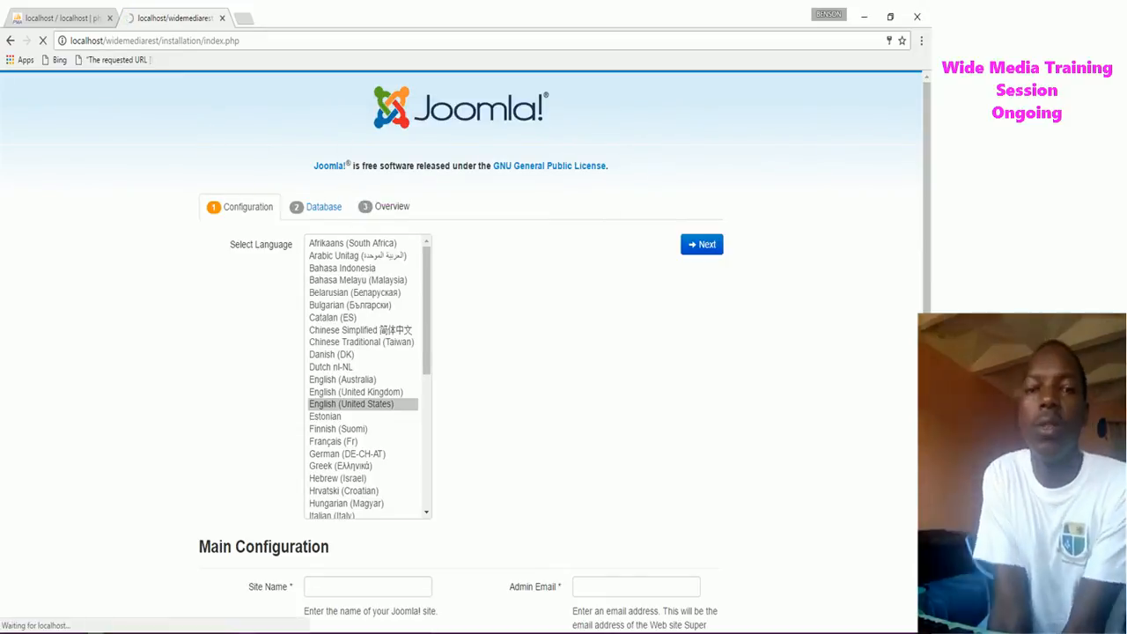
mouse_move(99, 626)
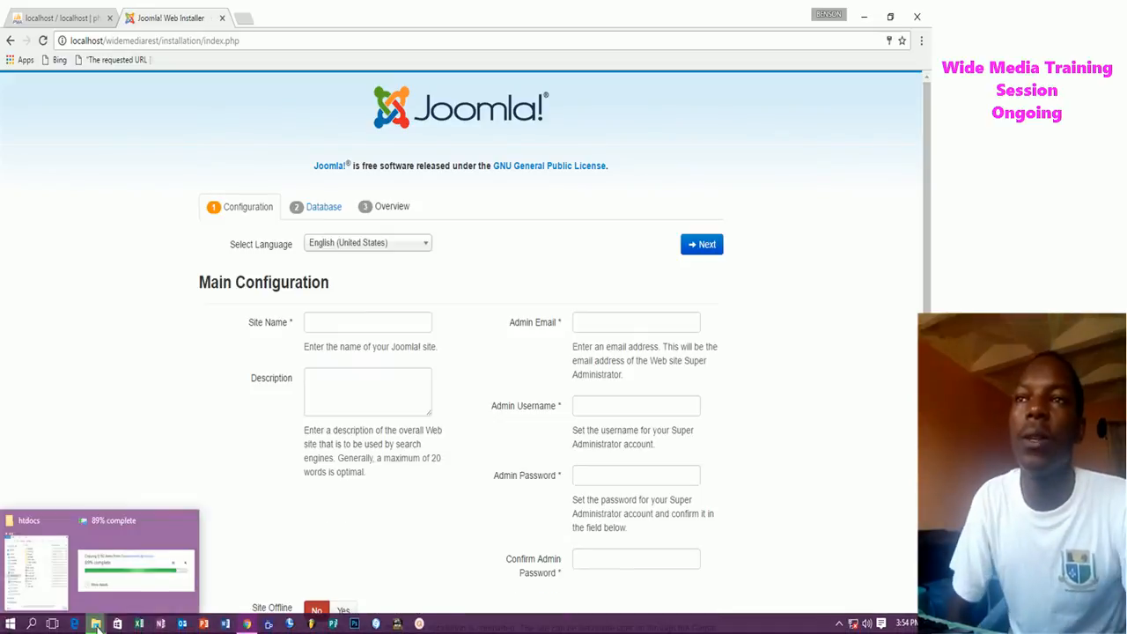
left_click(137, 588)
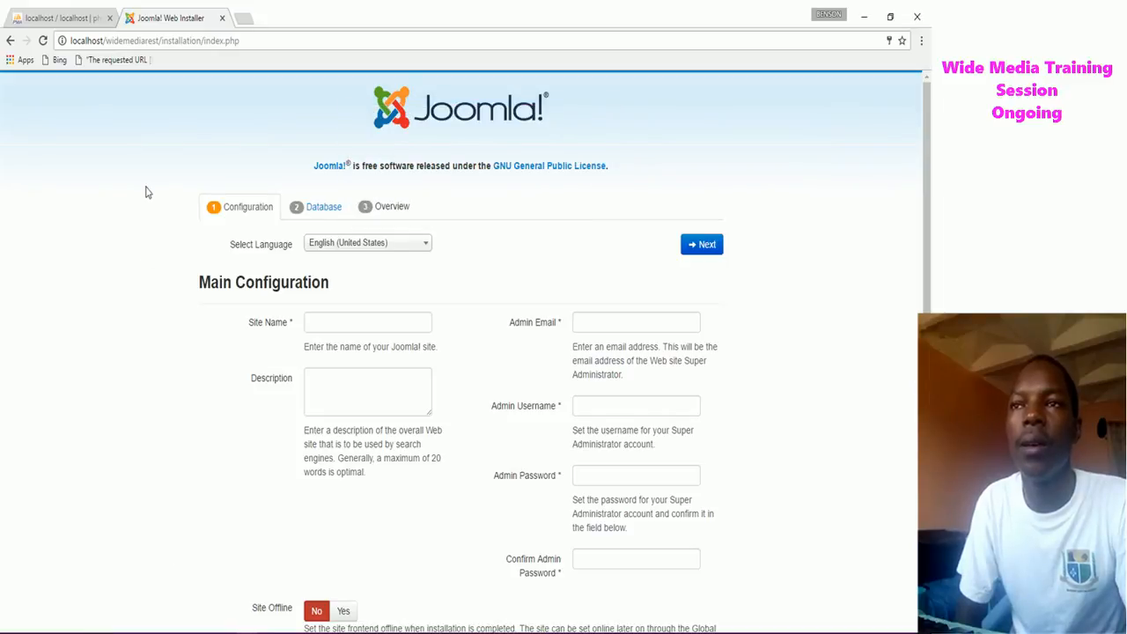
left_click(42, 41)
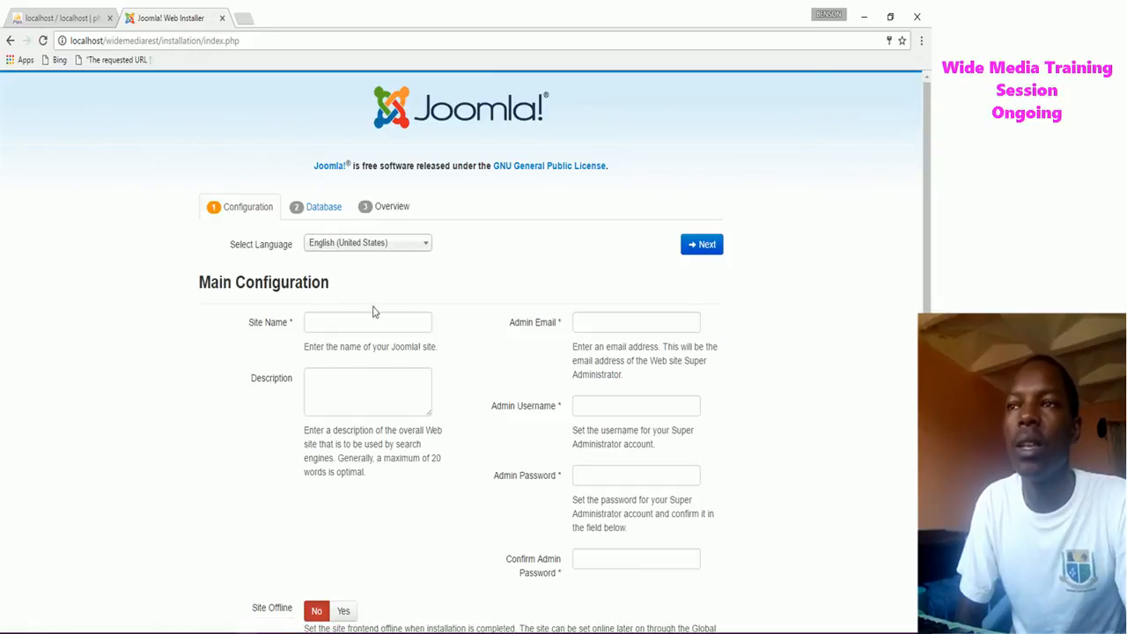
Set the Joomla site name to Wide Media Restaurant and move on to the Description field.
scroll(376, 339, "down", 1)
scroll(395, 387, "up", 1)
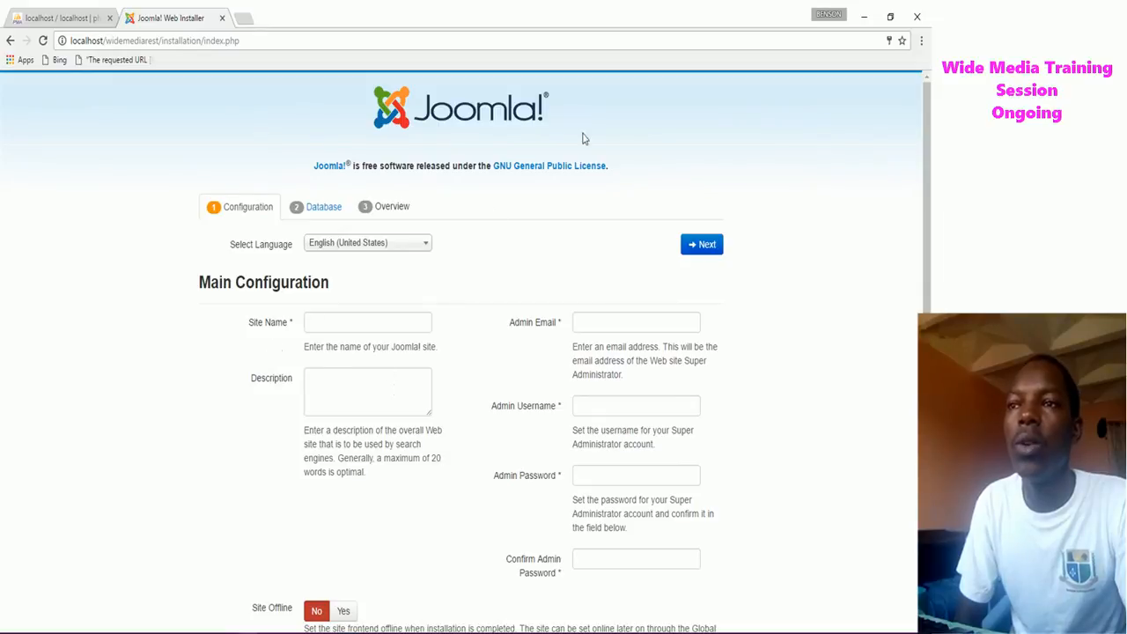
left_click(312, 324)
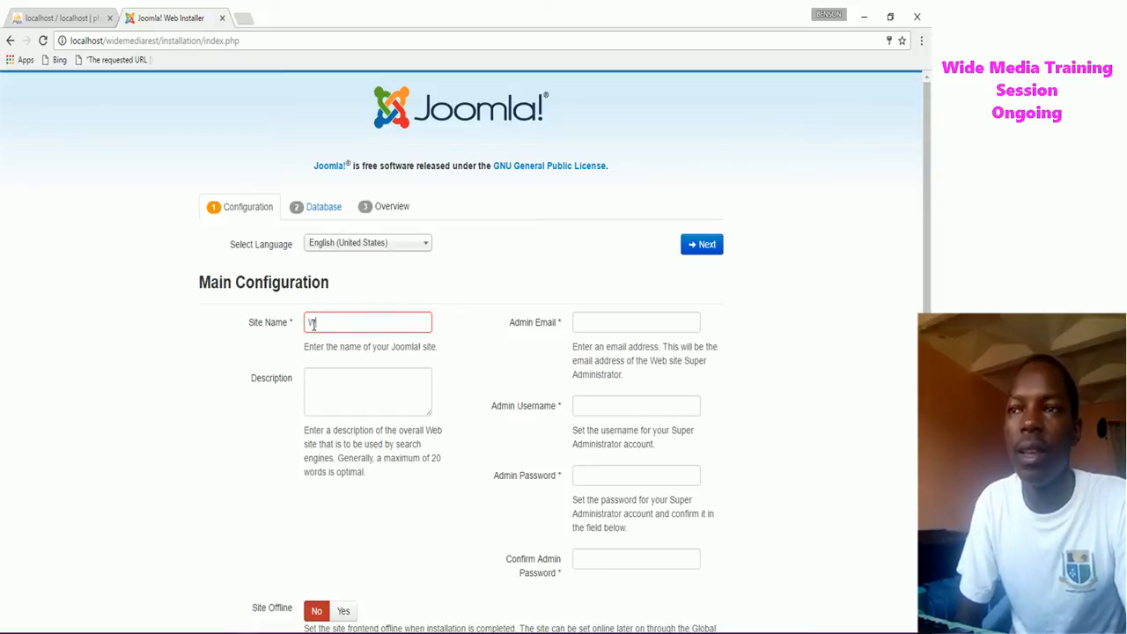
type("W")
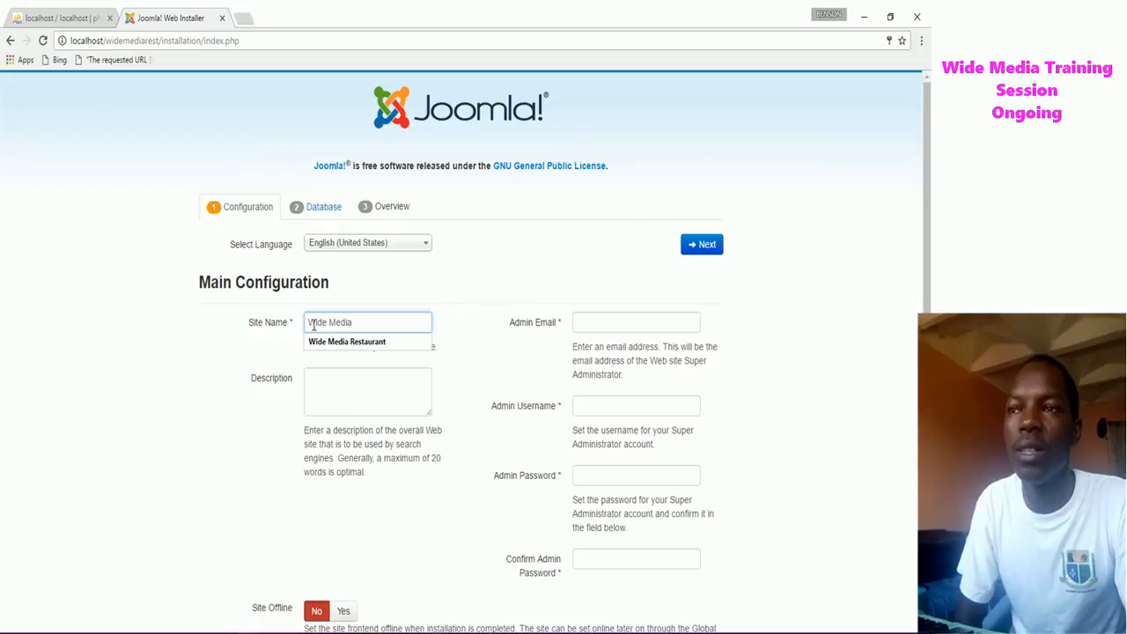
type("ide Media Restaurant")
left_click(333, 342)
left_click(340, 391)
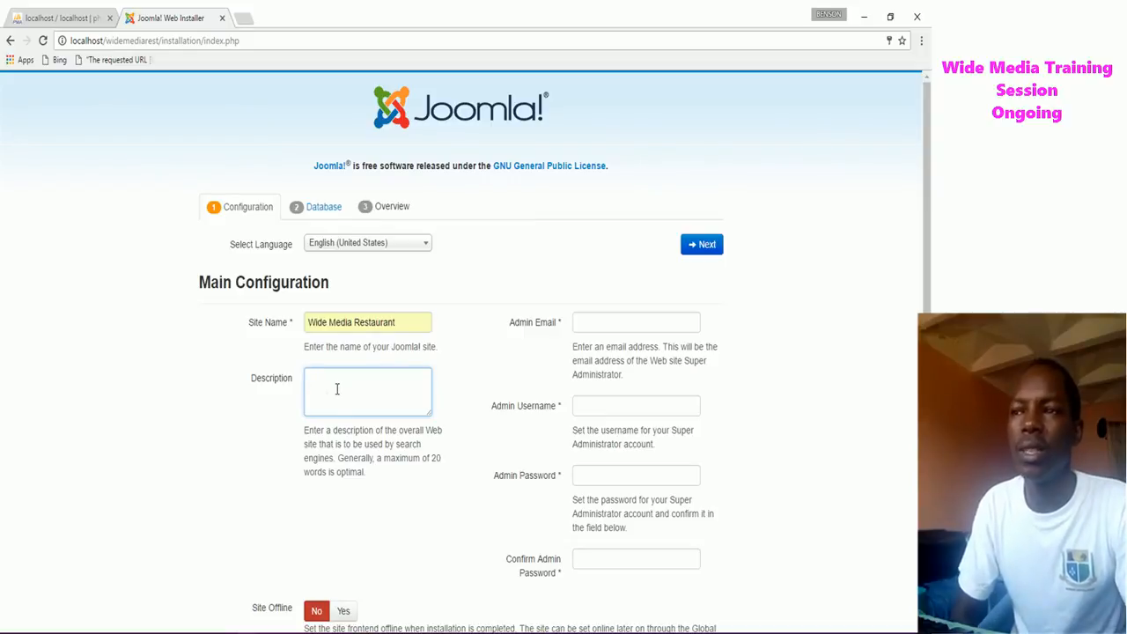
Enter Get Healthy Meals as the Joomla site's description.
type("Get")
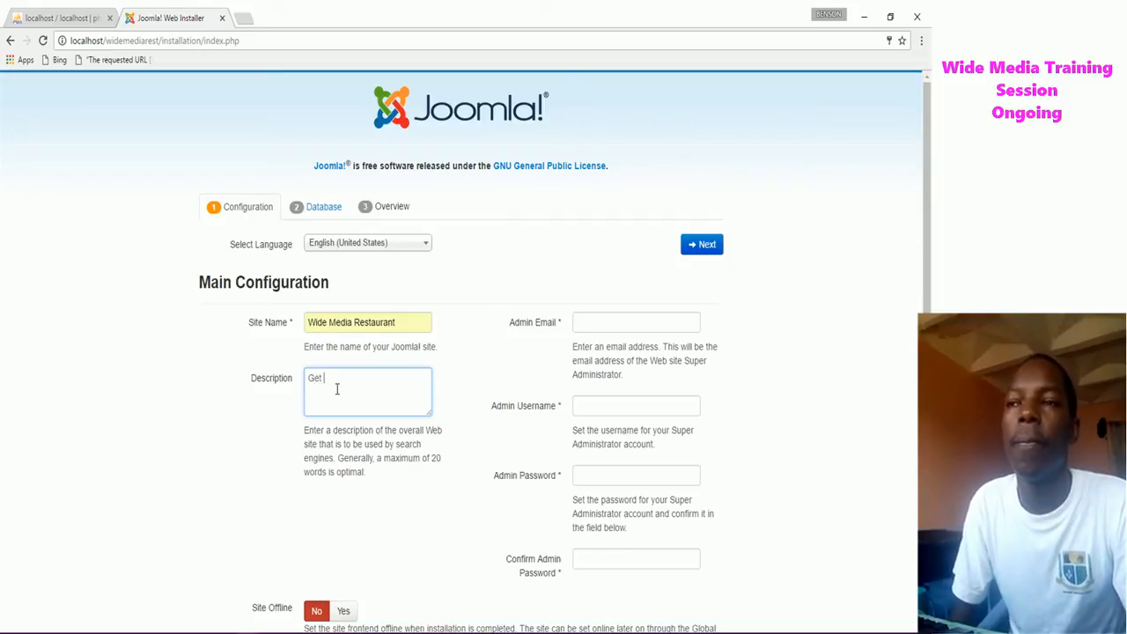
key("BackSpace")
key("BackSpace")
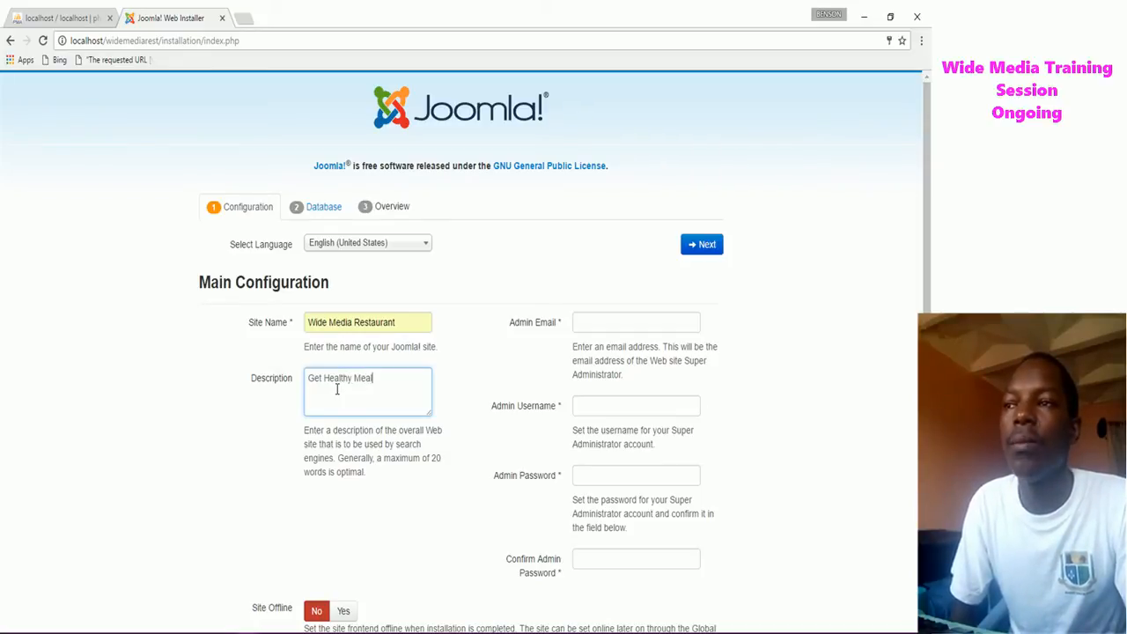
Fill in the Admin Email with the administrator's e-mail address, using the saved suggestion.
left_click(606, 324)
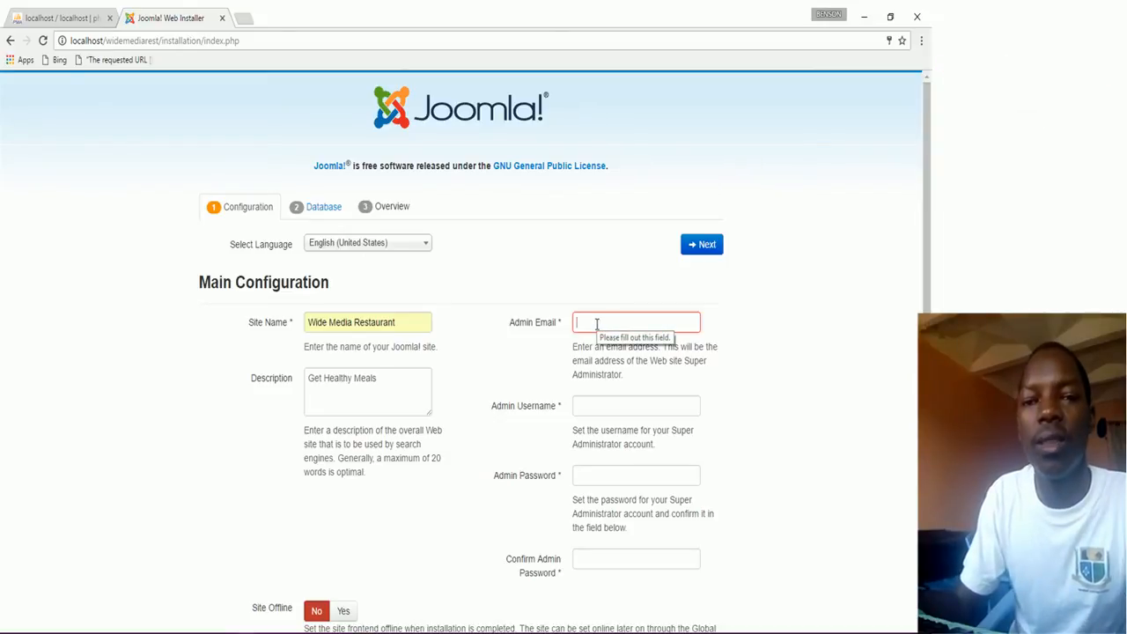
left_click(599, 321)
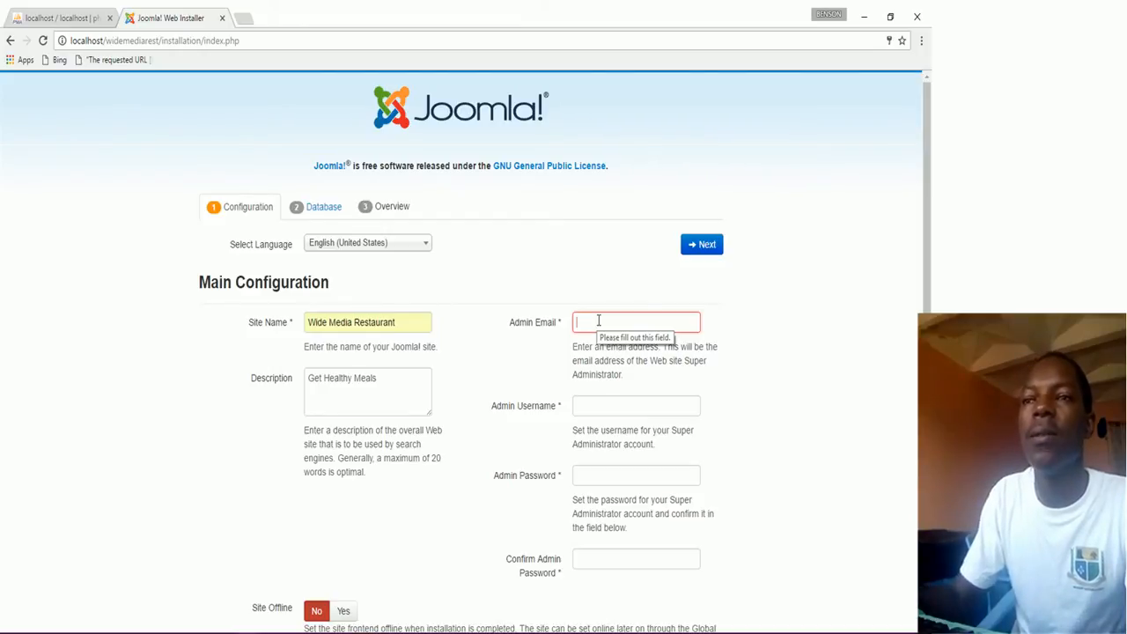
type("ad")
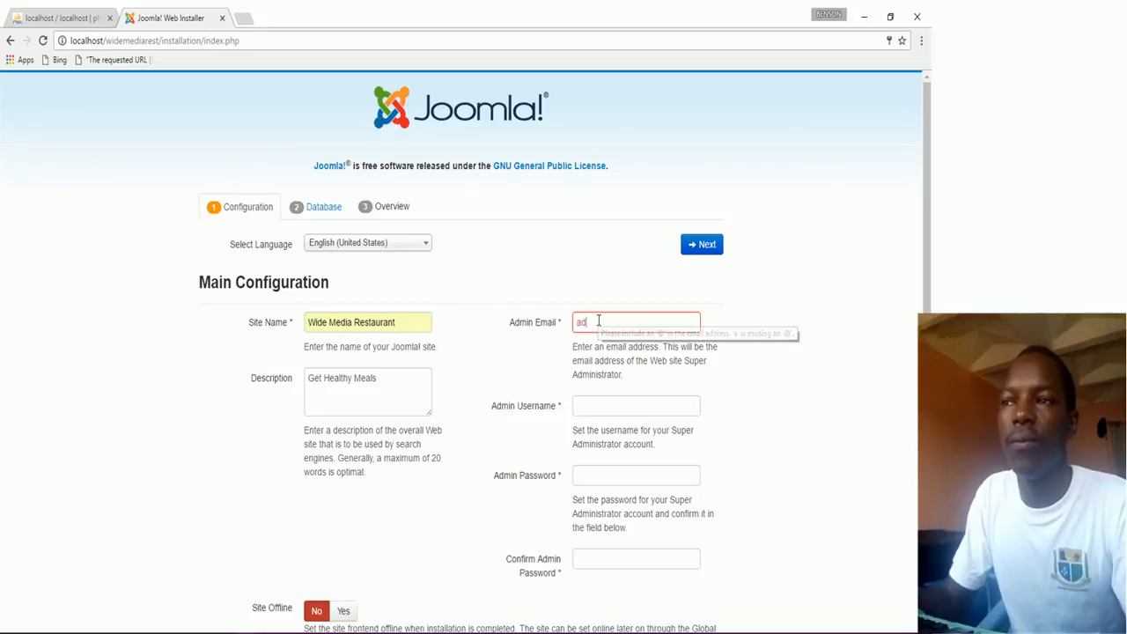
type("mi")
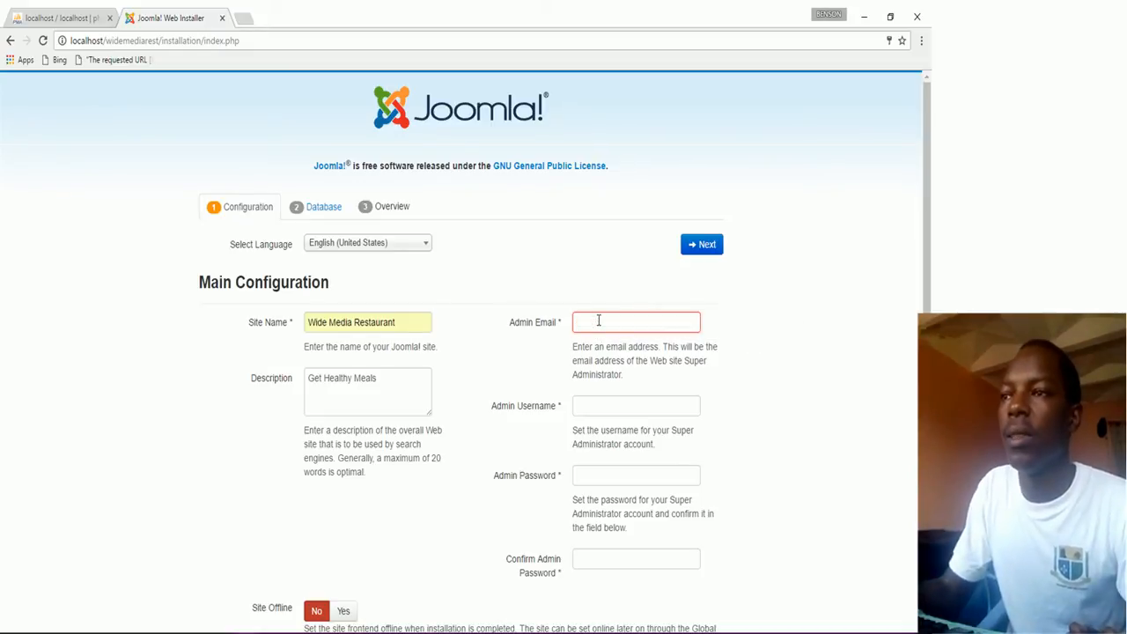
type("w")
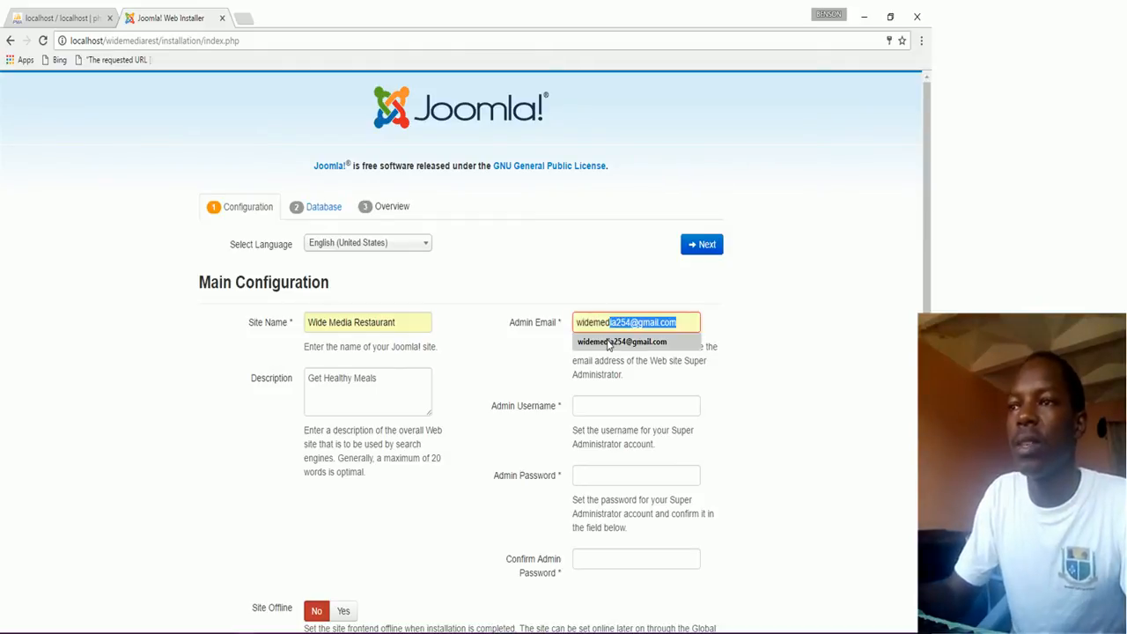
type("idemed")
left_click(607, 344)
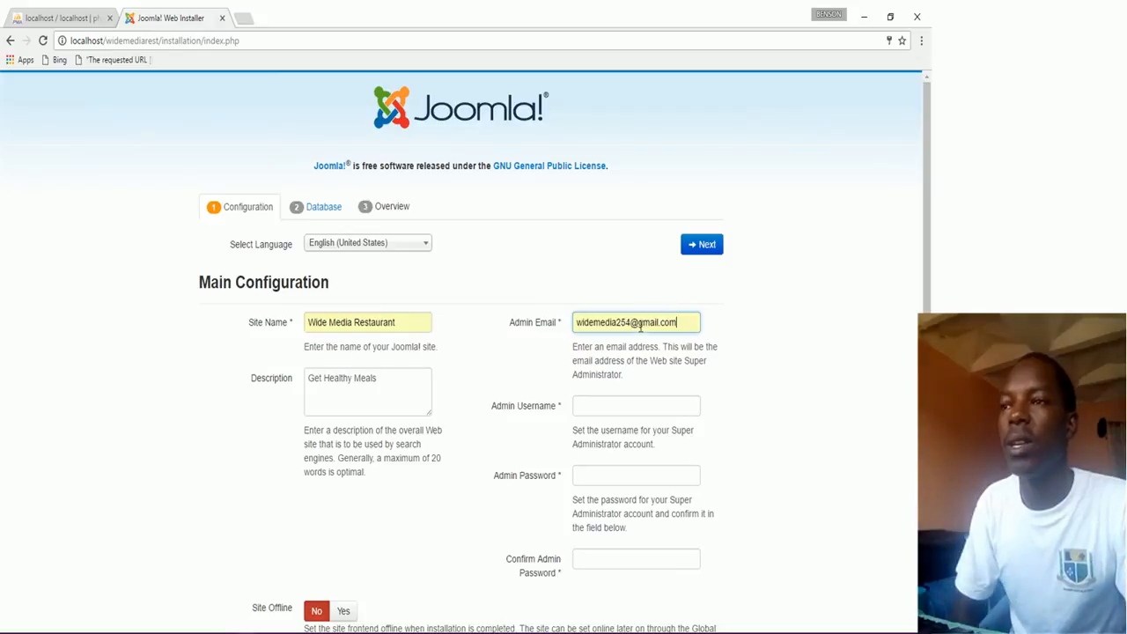
Set the Admin Username to admin and fill in the admin password and its confirmation with the saved credentials.
left_click(605, 407)
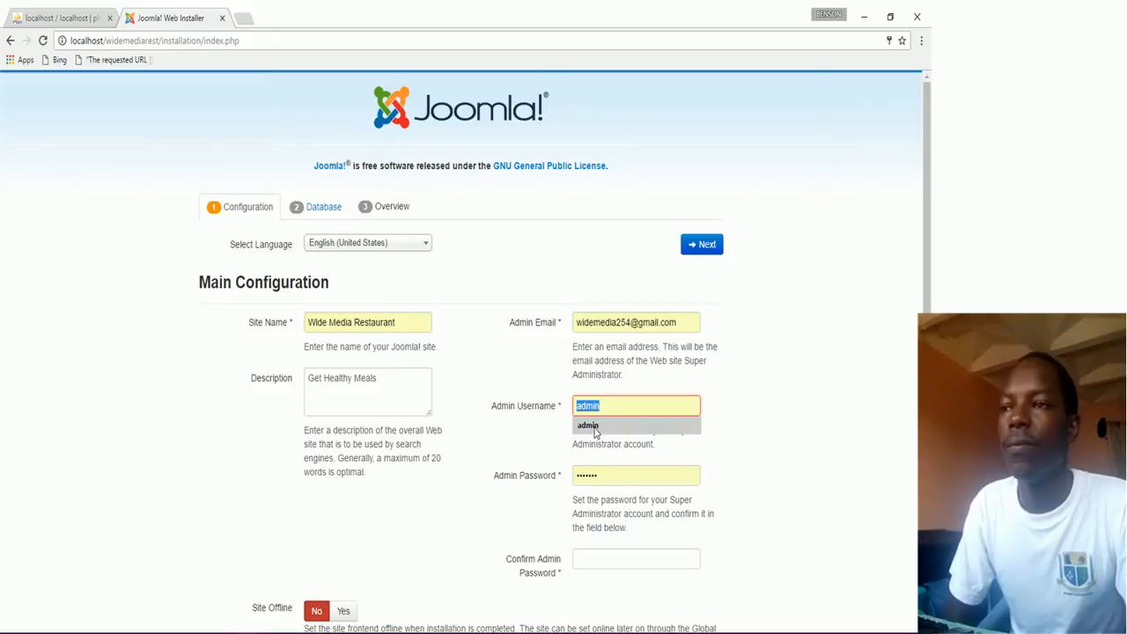
left_click(595, 426)
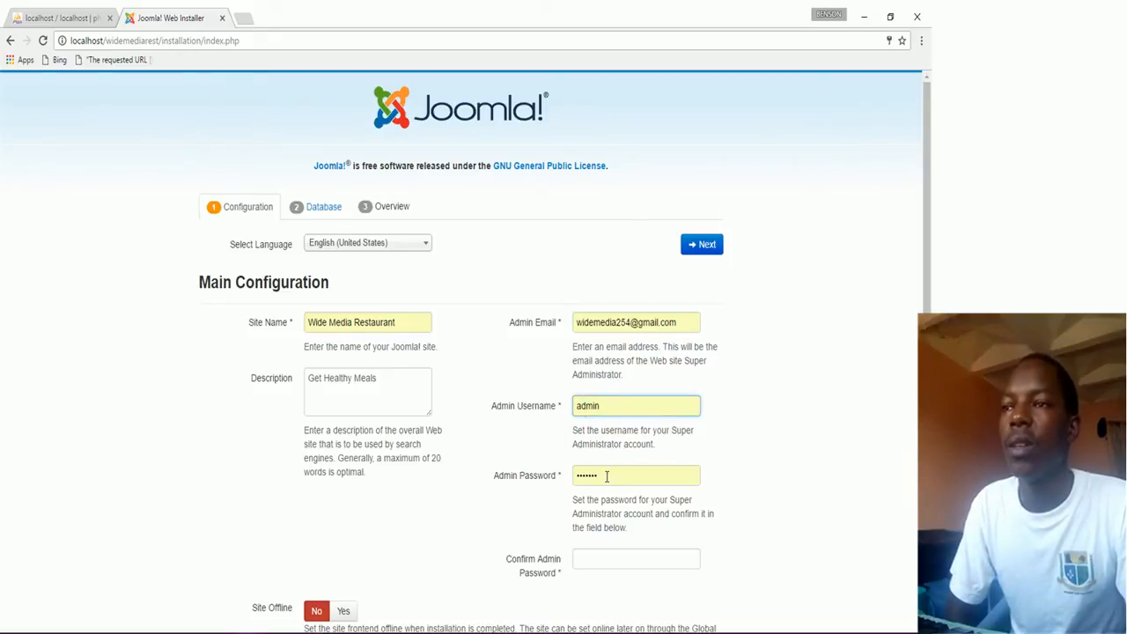
left_click(602, 559)
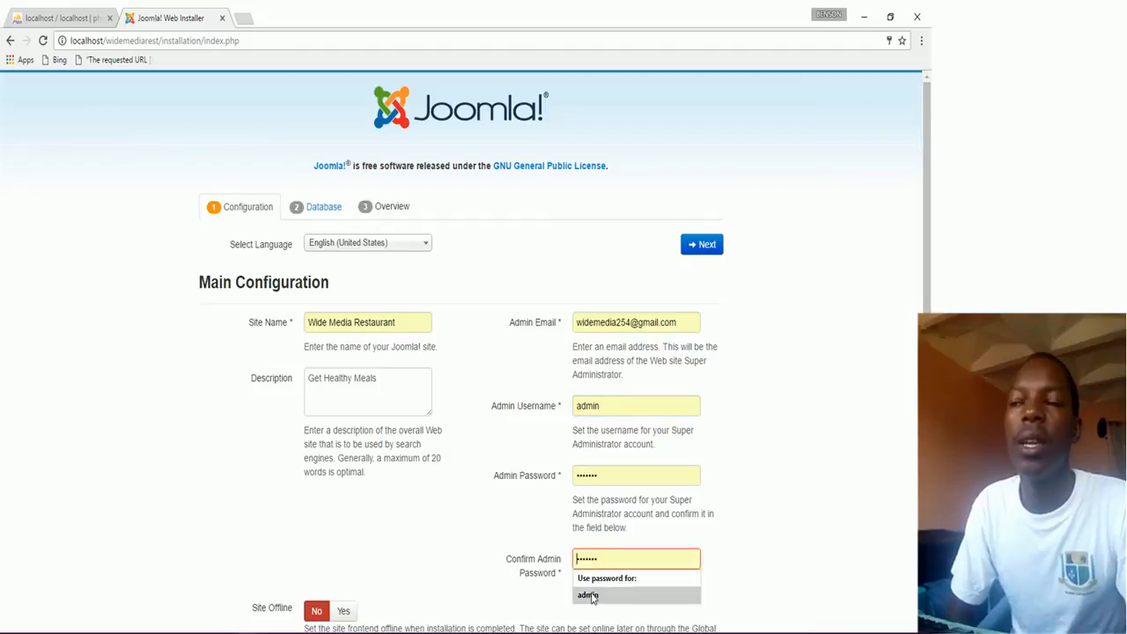
left_click(594, 595)
Set Site Offline to Yes and continue to the Database configuration.
scroll(494, 549, "down", 1)
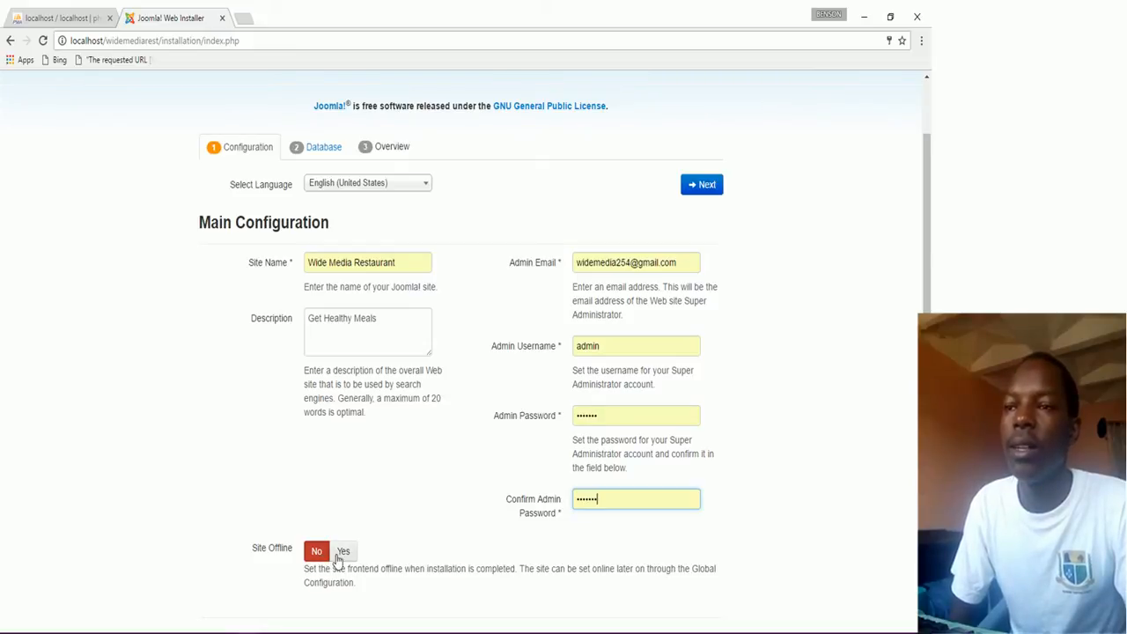
left_click(343, 553)
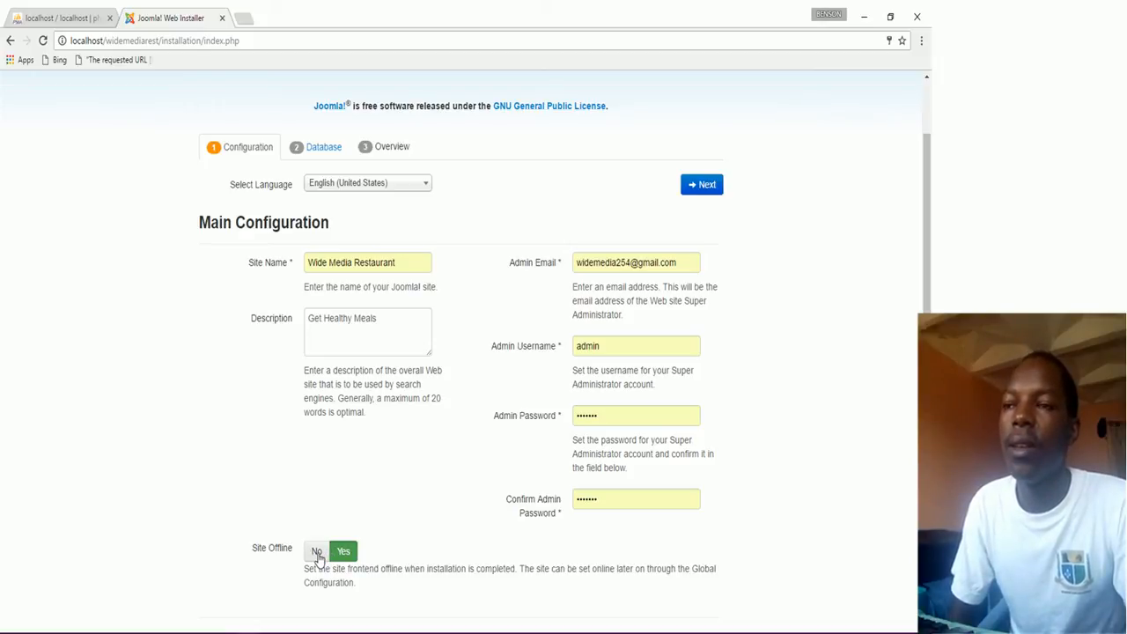
scroll(367, 502, "up", 1)
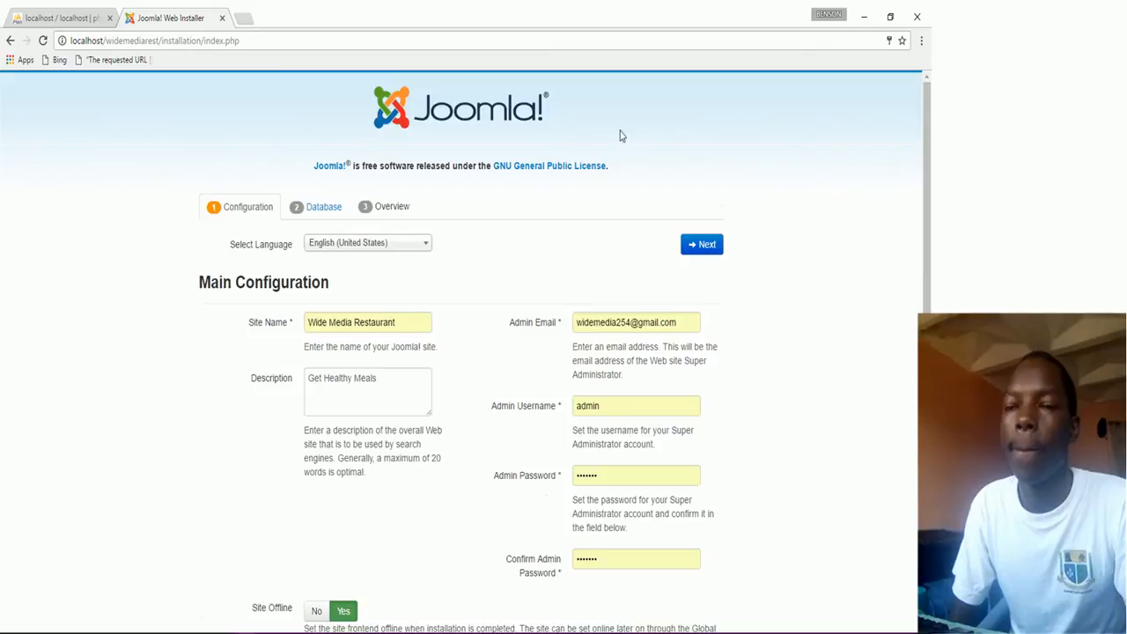
left_click(715, 248)
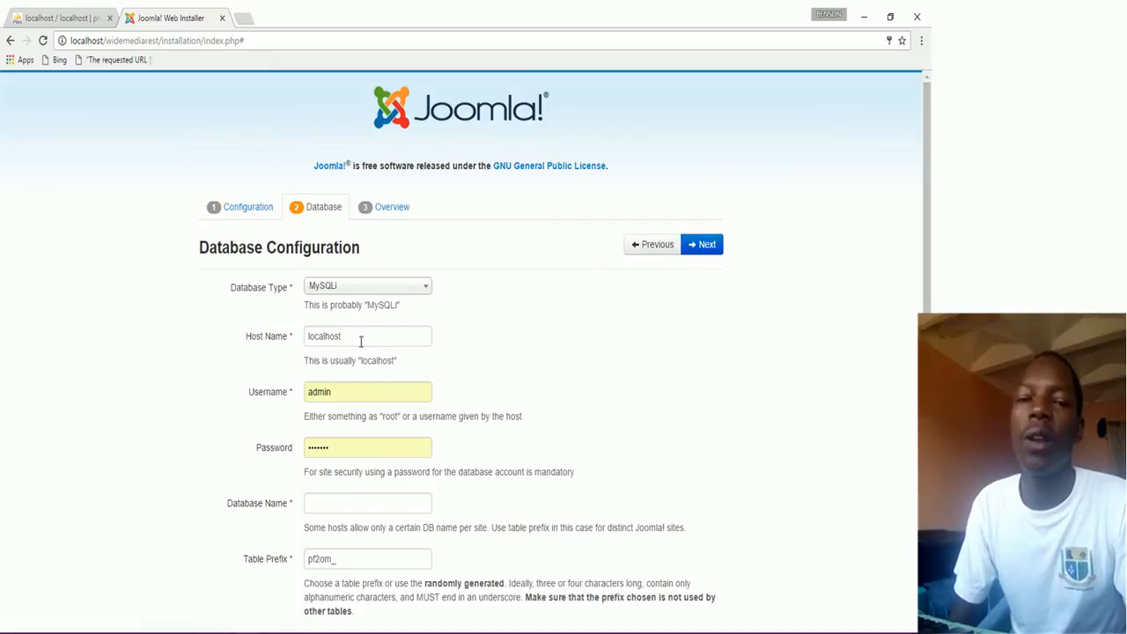
Replace the prefilled database username with root.
scroll(349, 391, "down", 1)
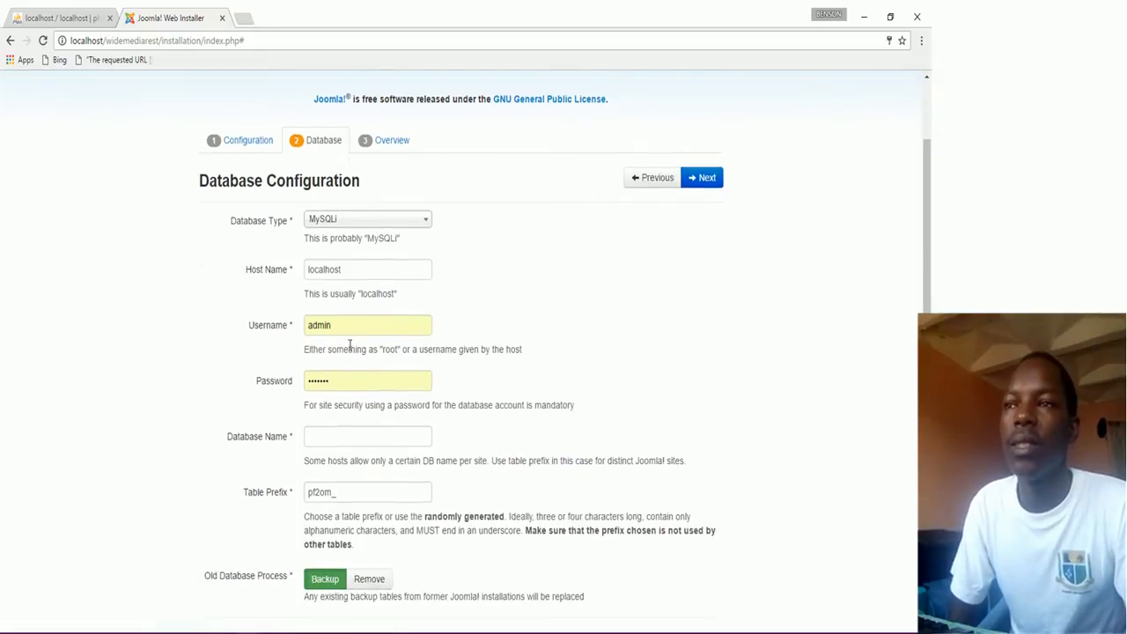
left_click(347, 329)
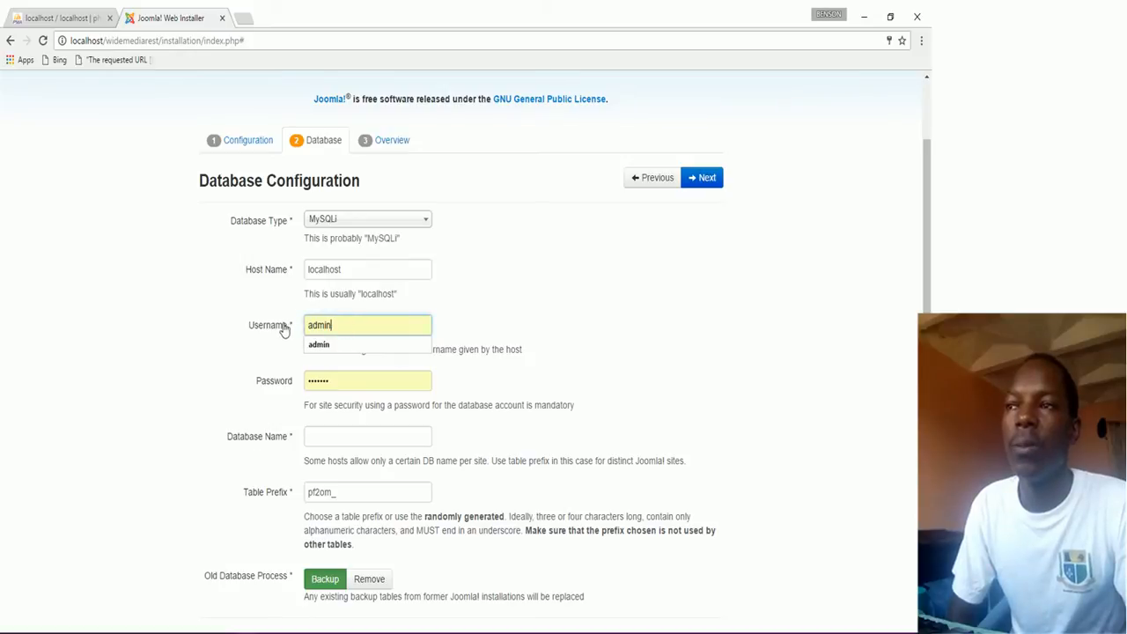
key("BackSpace")
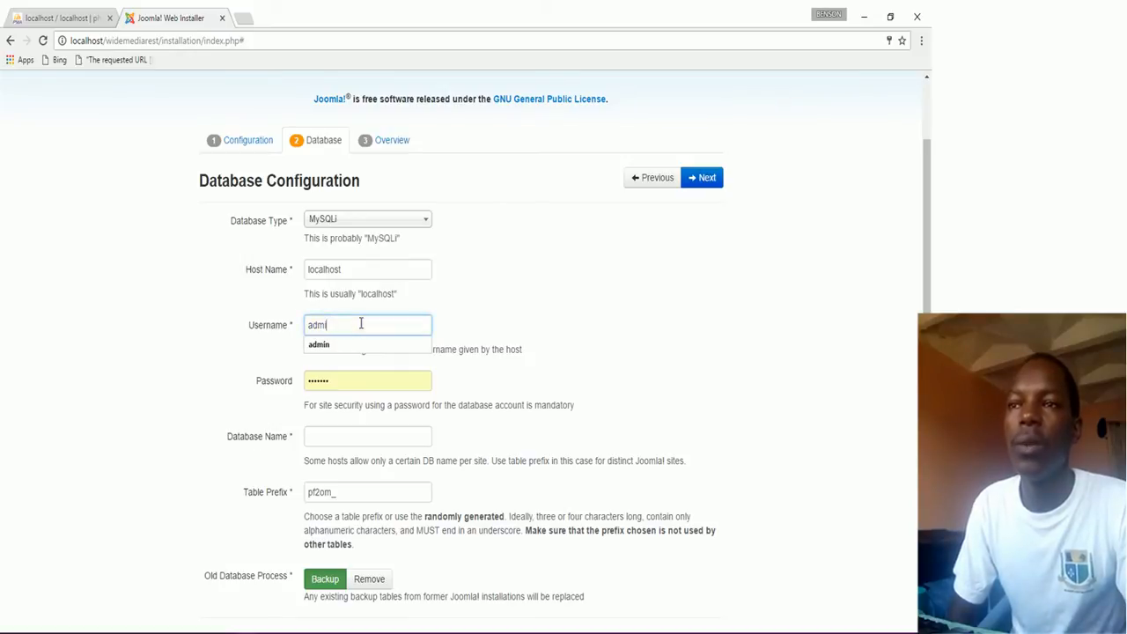
key("BackSpace")
type("root")
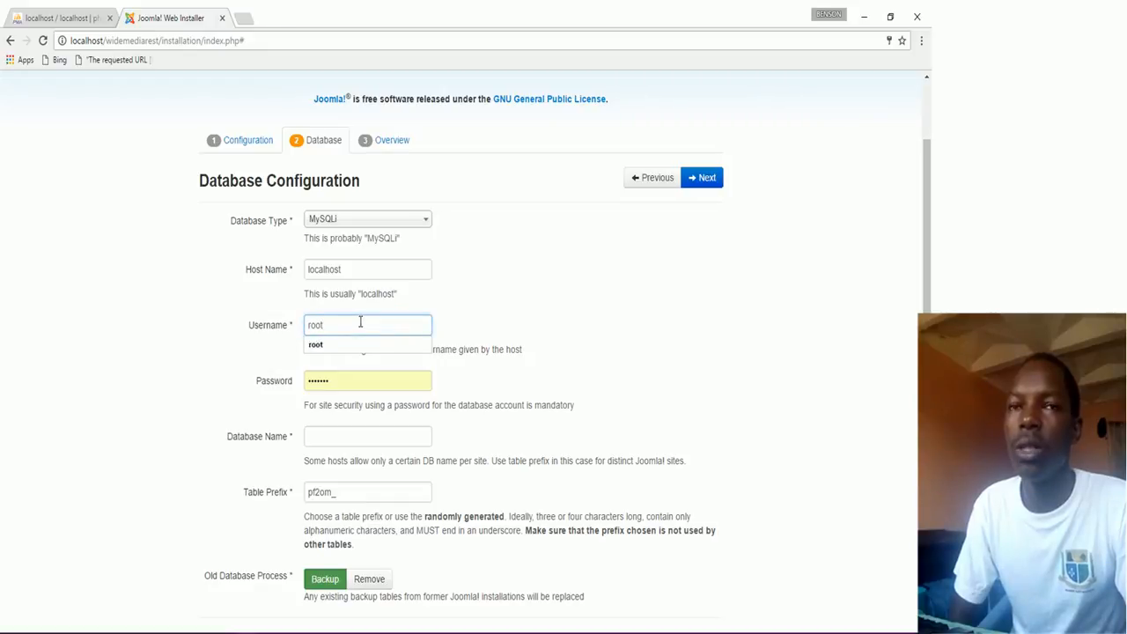
left_click(324, 345)
Clear the prefilled database password so that the field is empty.
left_click(337, 381)
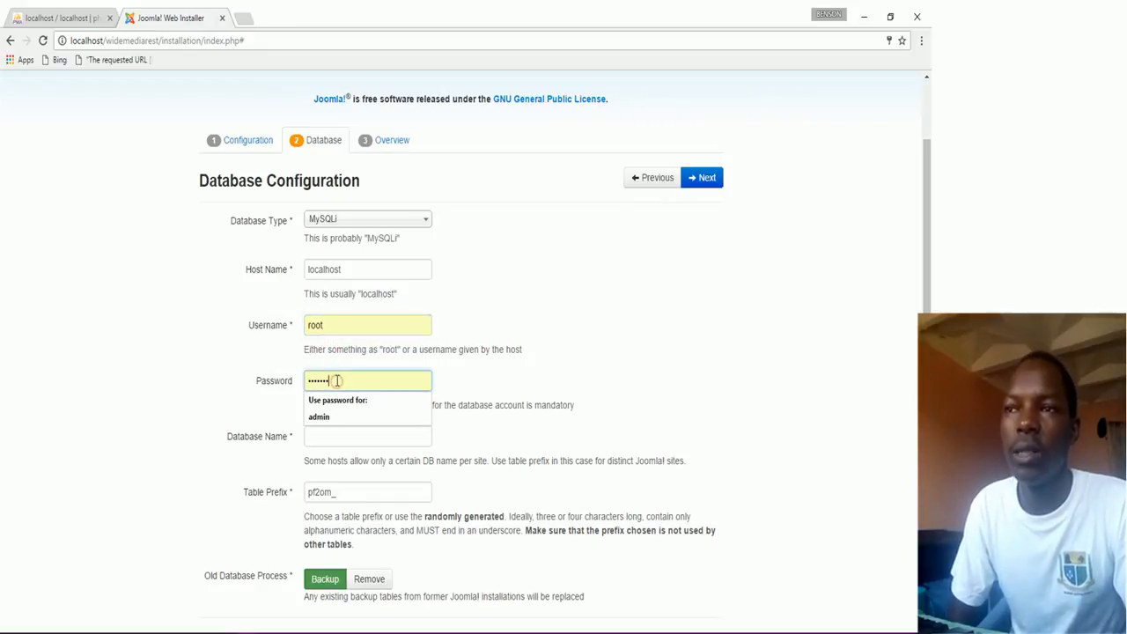
key("BackSpace")
key("BackSpace")
key("BackSpace")
key("BackSpace")
key("BackSpace")
key("BackSpace")
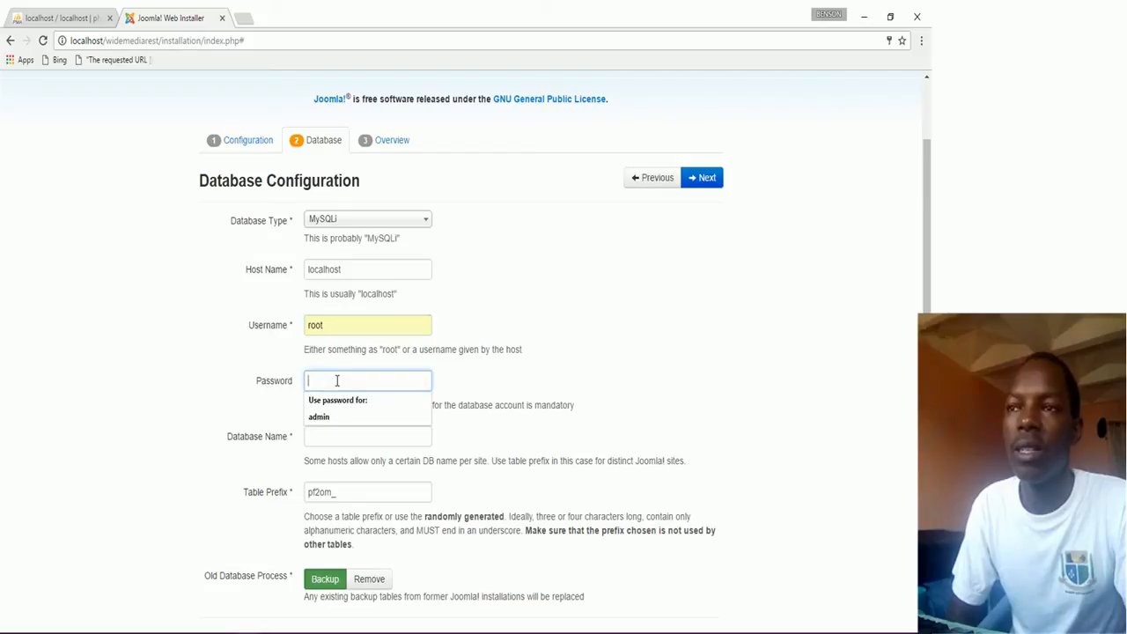
Check the restaurant database's name in phpMyAdmin and set the installer's Database Name to widemediarestaurant.
left_click(321, 439)
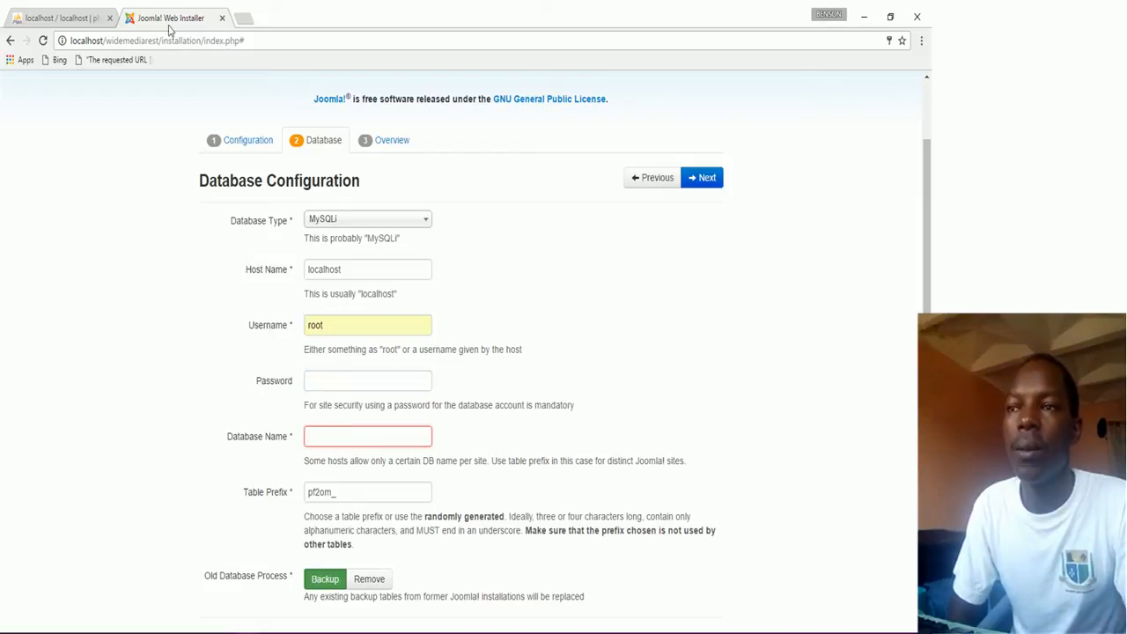
left_click(40, 18)
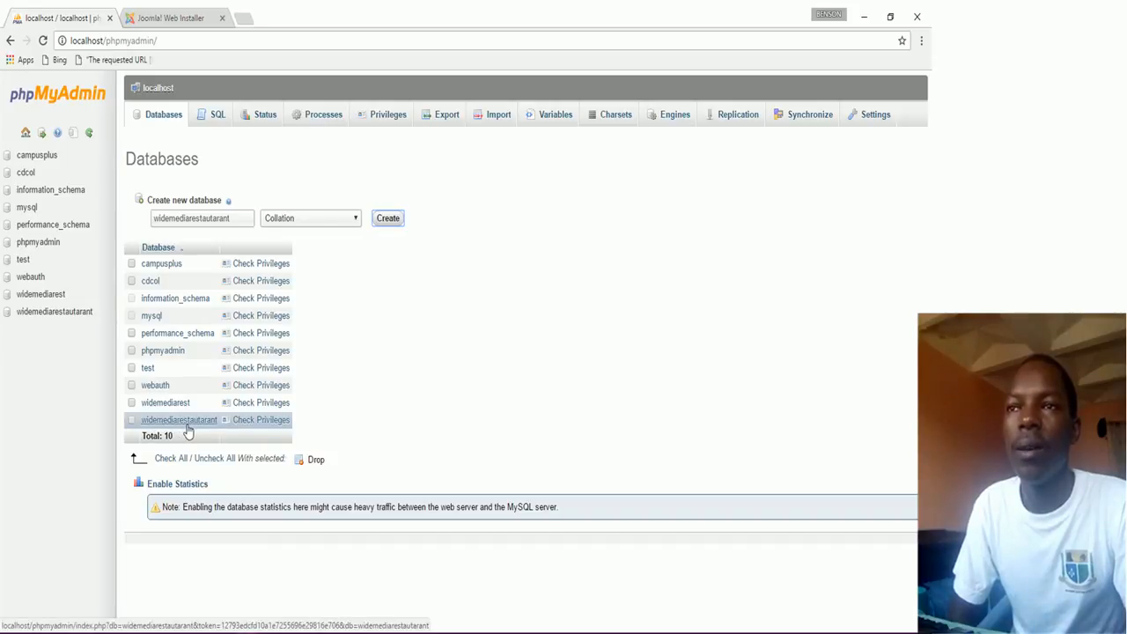
left_click(167, 18)
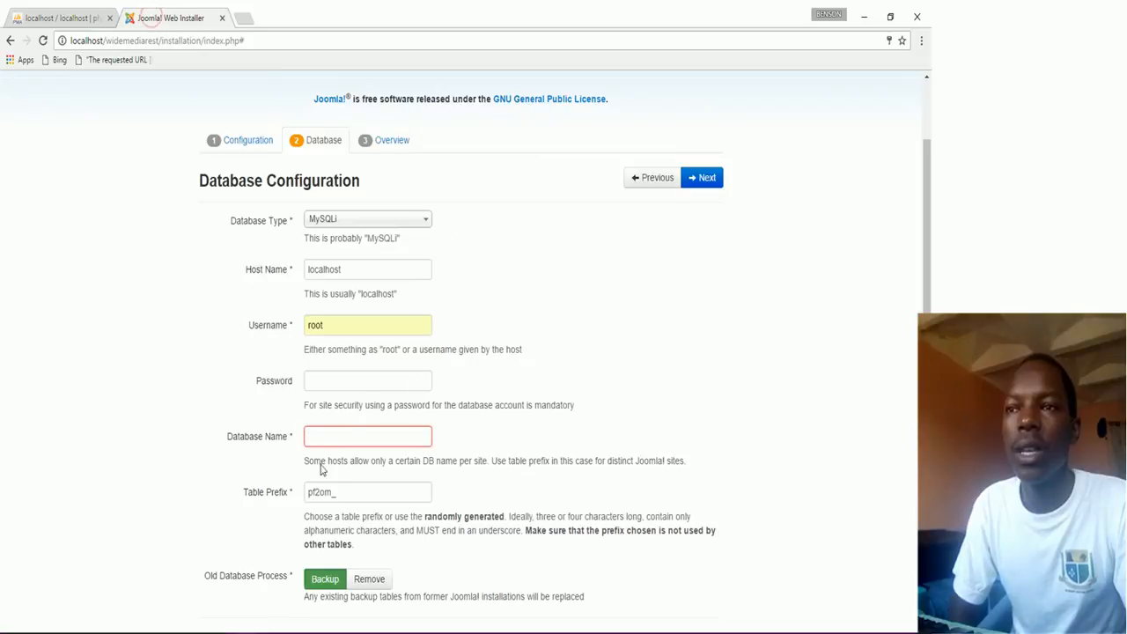
type("wide")
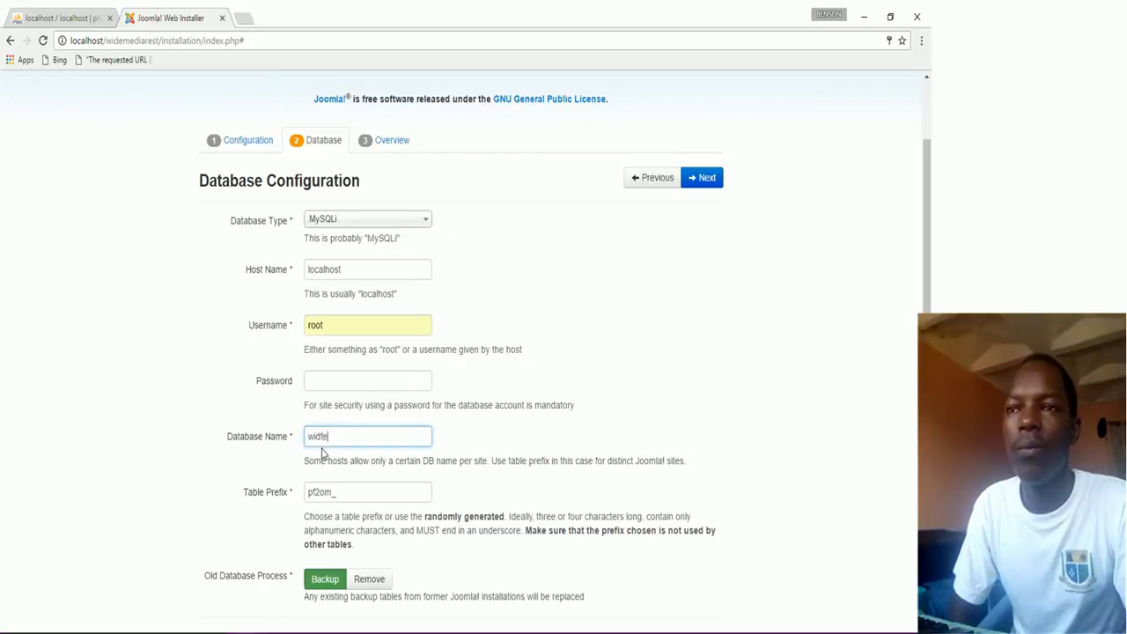
key("BackSpace")
key("BackSpace")
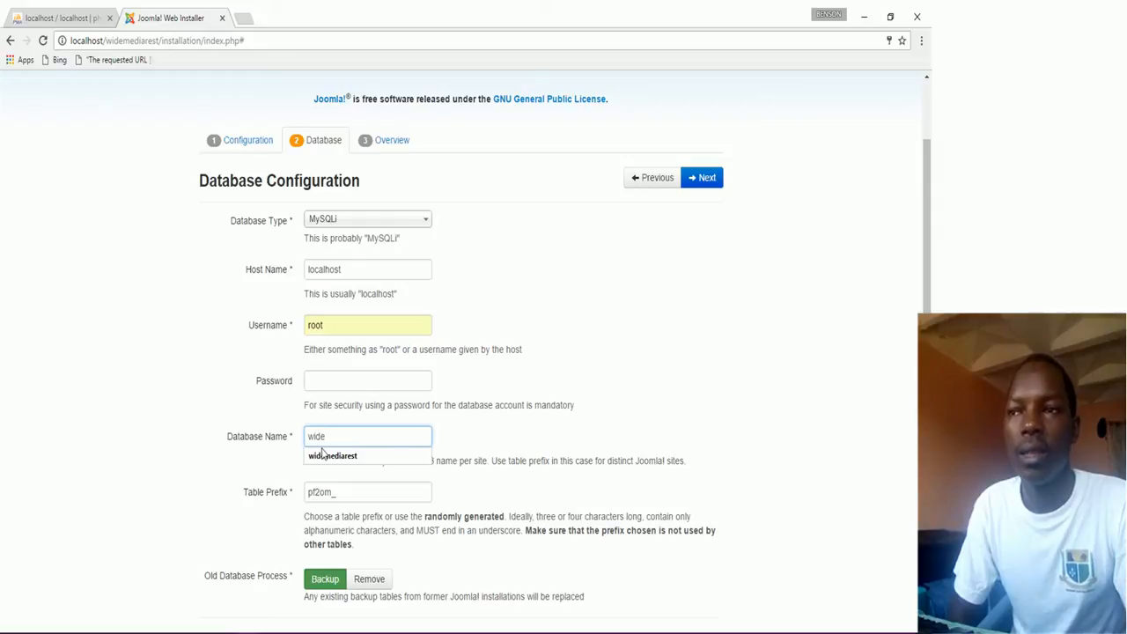
key("Down")
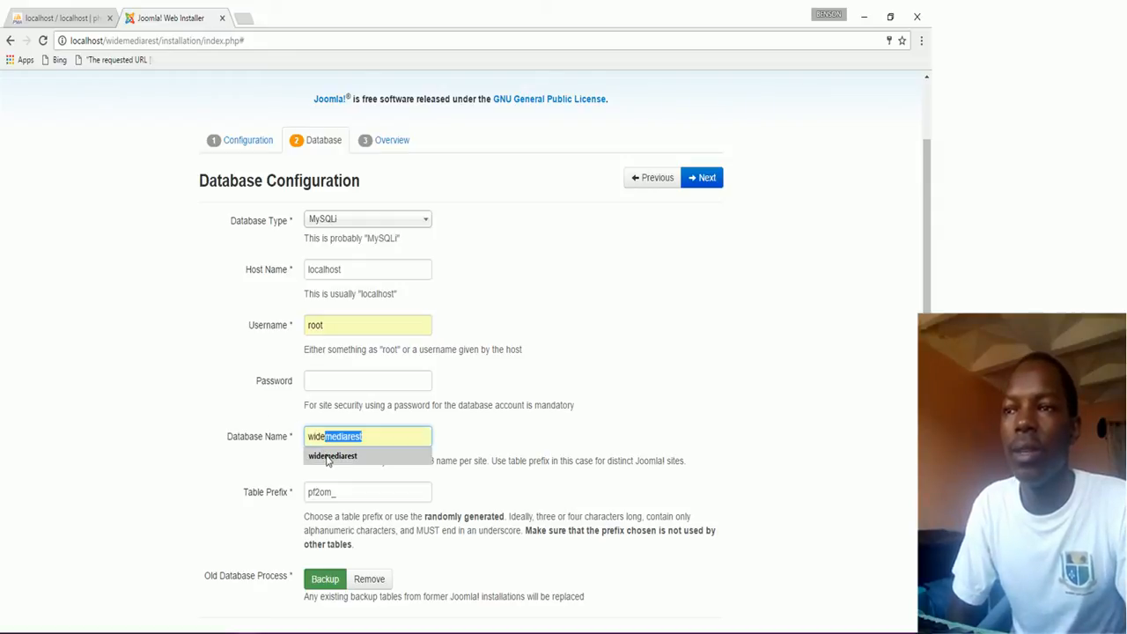
left_click(327, 456)
type("arestaurant")
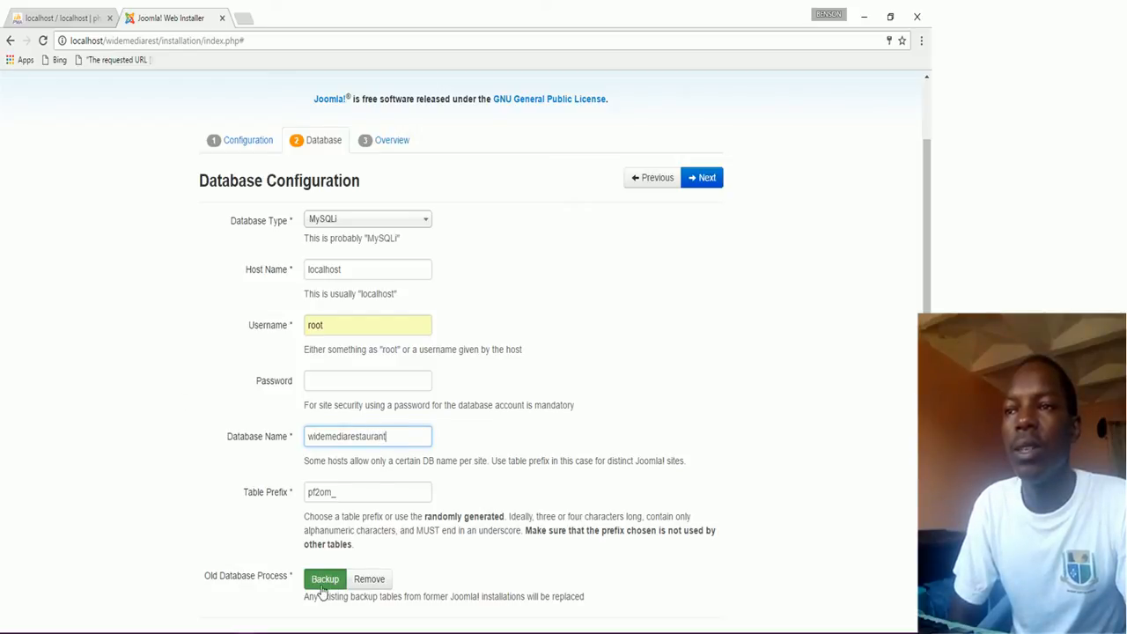
Set the Old Database Process to Remove and continue to the installation Overview.
left_click(358, 582)
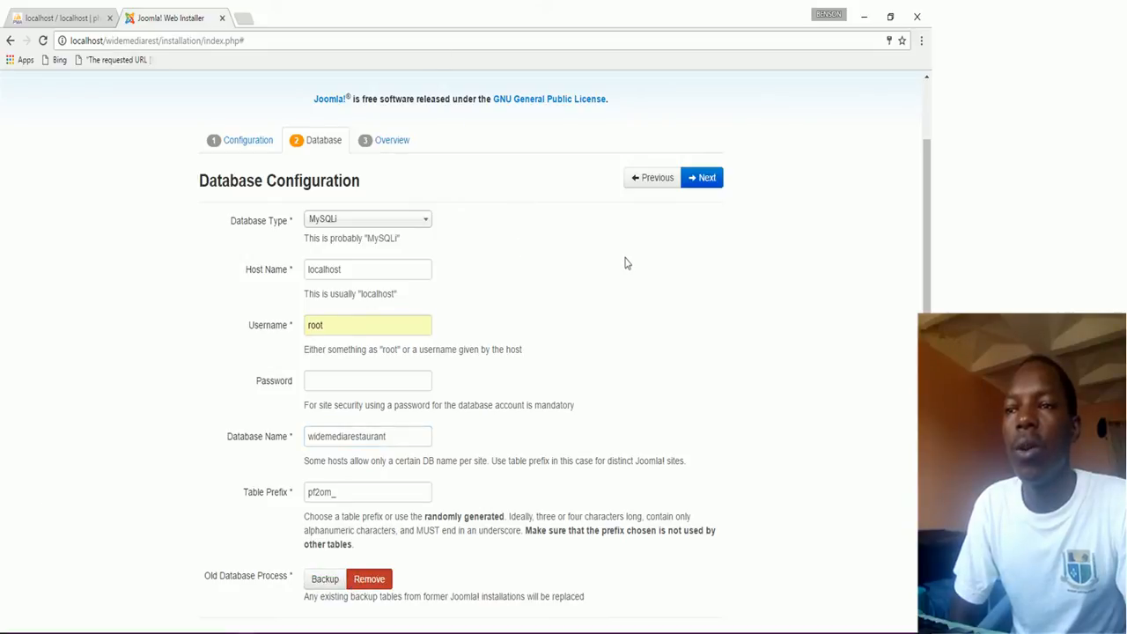
left_click(709, 180)
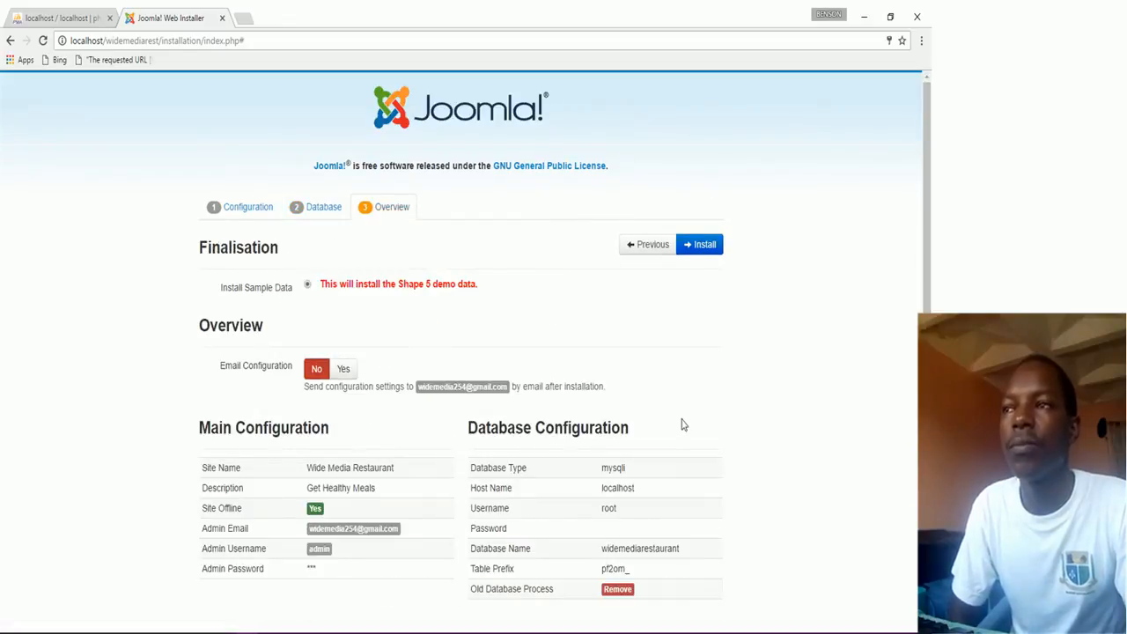
Review the configuration summary and pre-installation check, and install Joomla with the Shape 5 demo data.
scroll(687, 422, "down", 3)
scroll(687, 422, "up", 3)
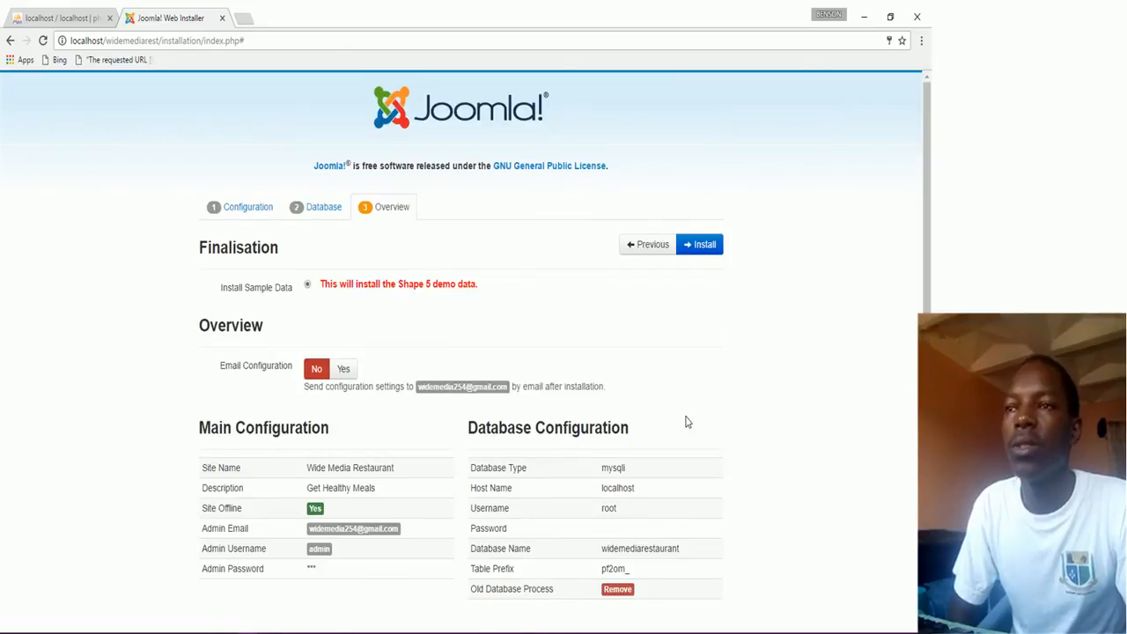
scroll(687, 422, "down", 3)
scroll(687, 423, "down", 1)
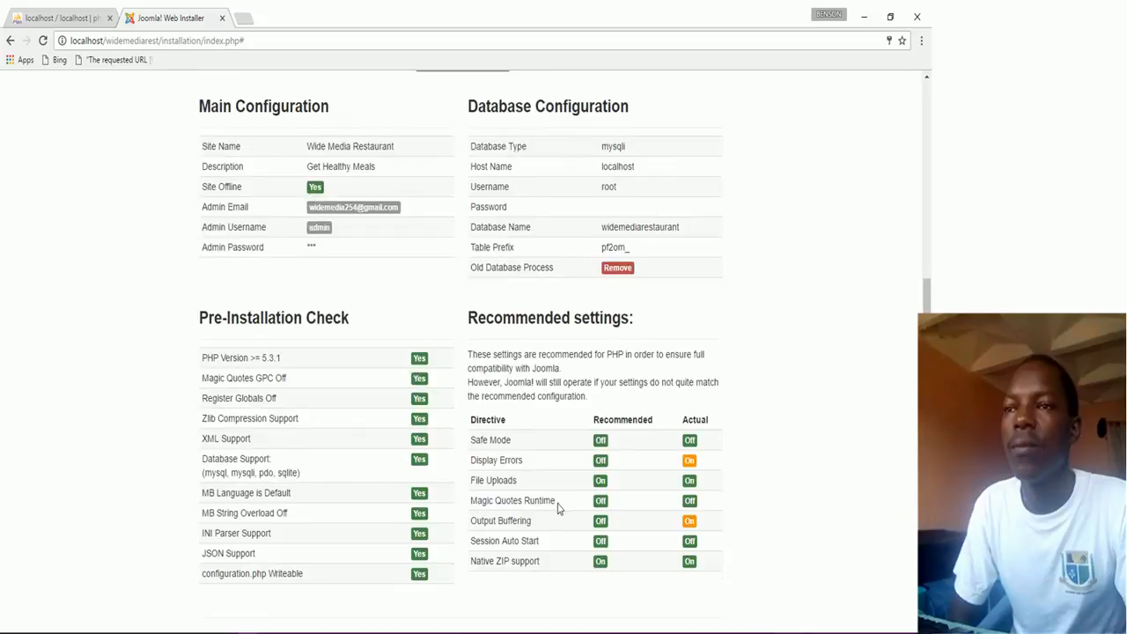
scroll(557, 508, "up", 4)
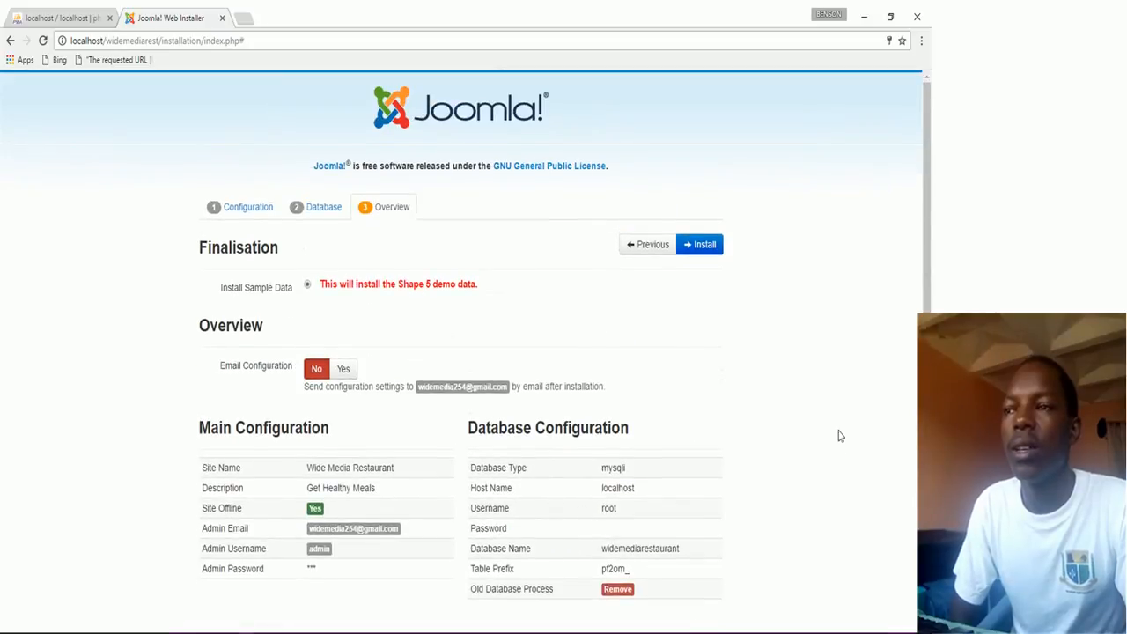
left_click(704, 252)
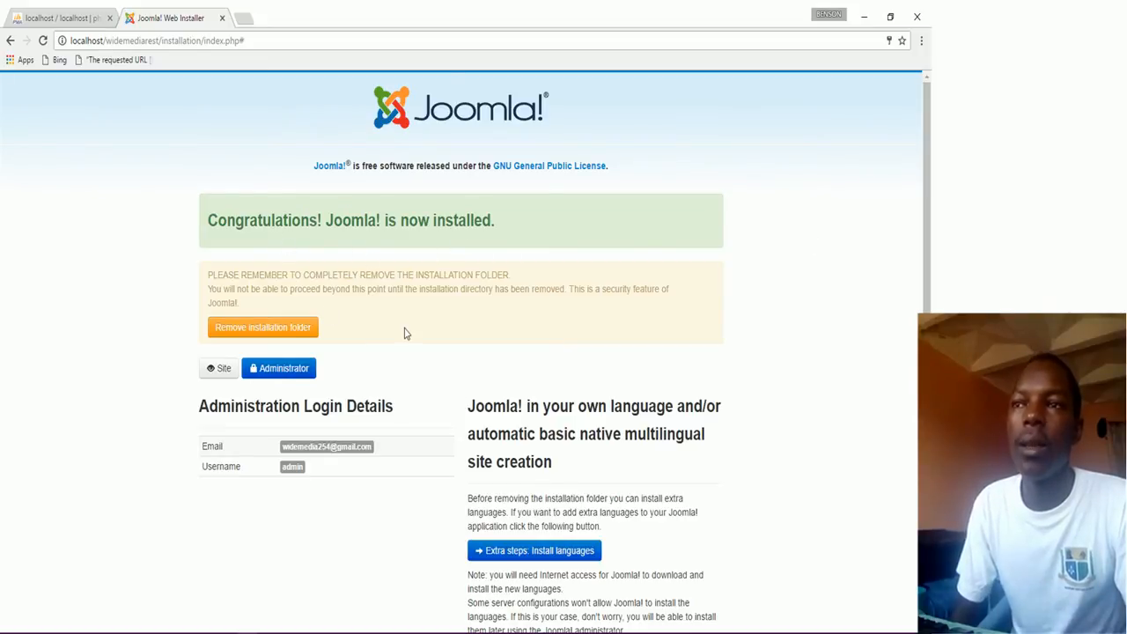
scroll(404, 332, "down", 1)
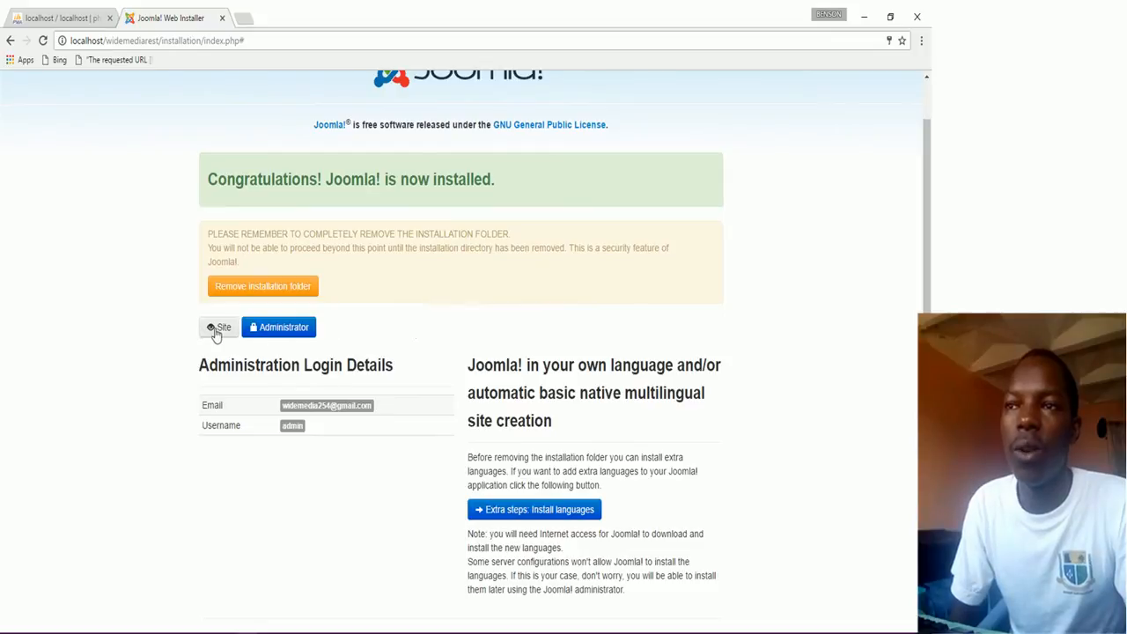
Remove the installation folder, log in to the site administration with the saved admin account, and look over the Control Panel.
left_click(270, 292)
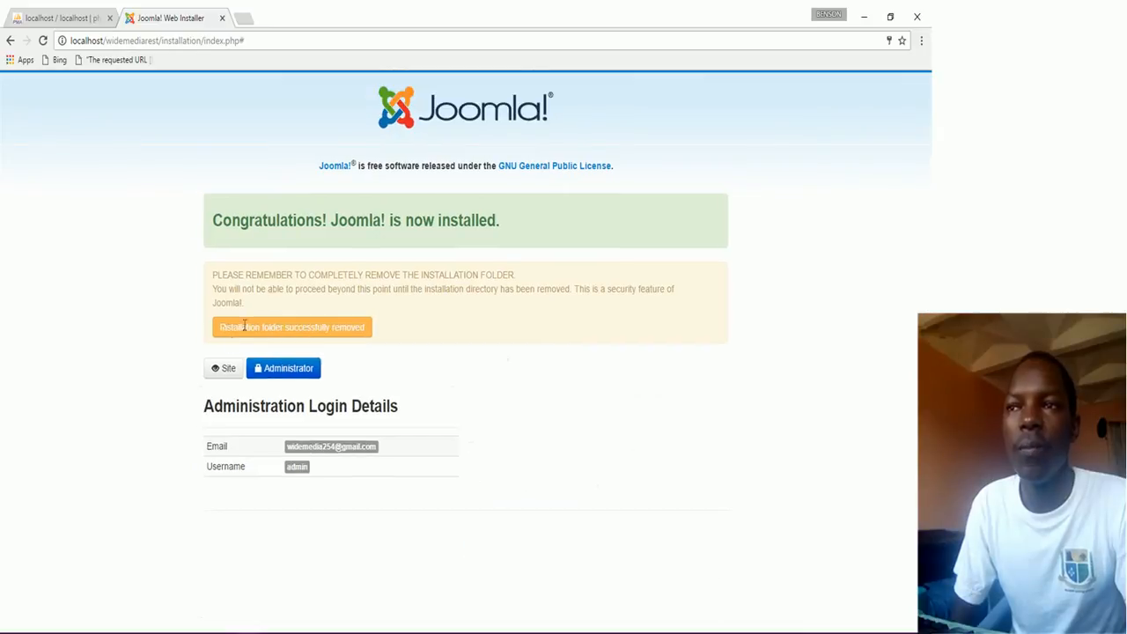
left_click(293, 369)
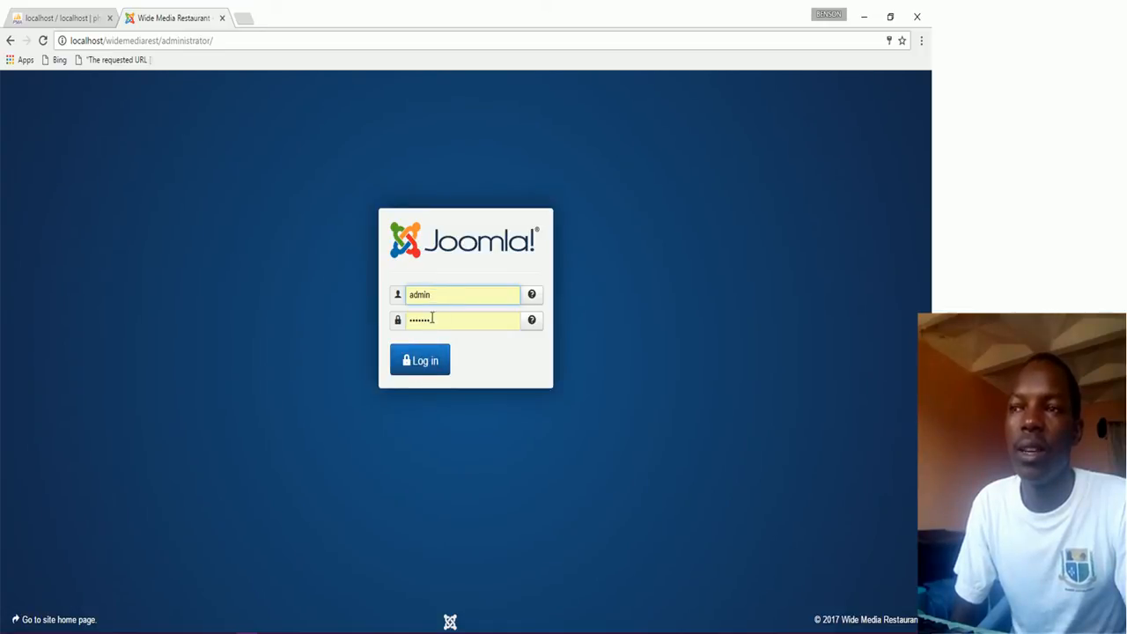
left_click(429, 366)
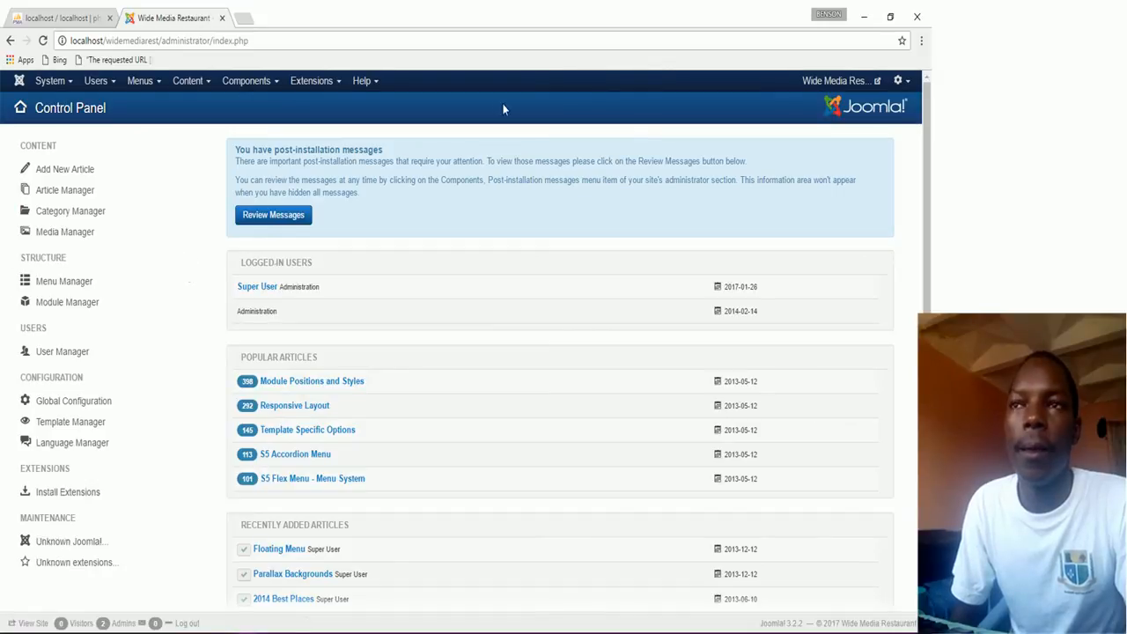
scroll(491, 216, "down", 2)
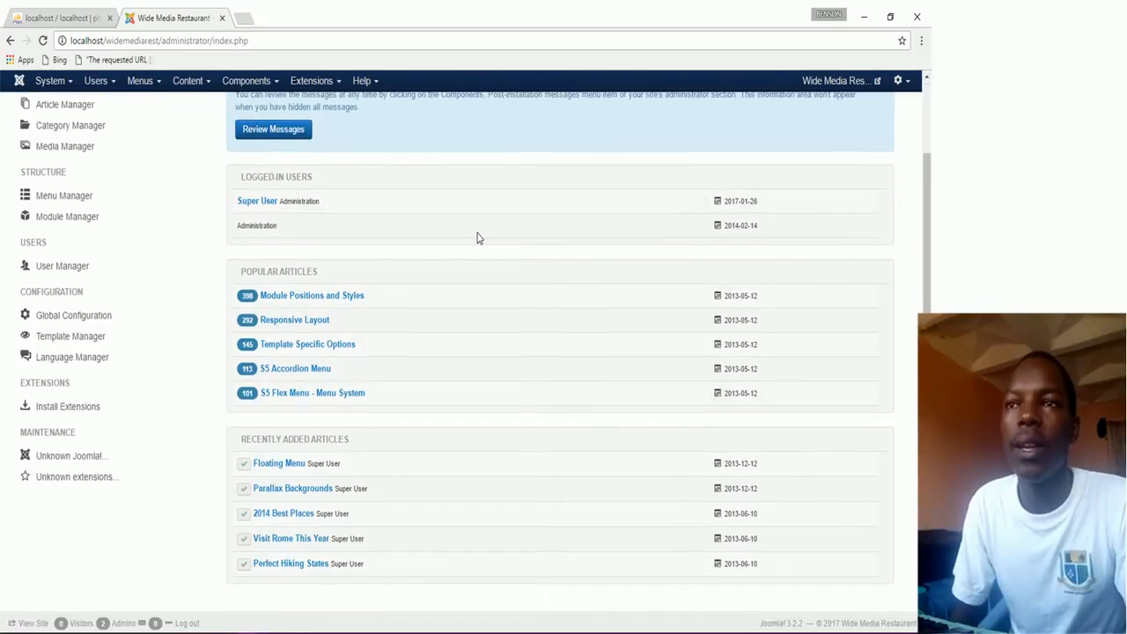
scroll(472, 243, "up", 2)
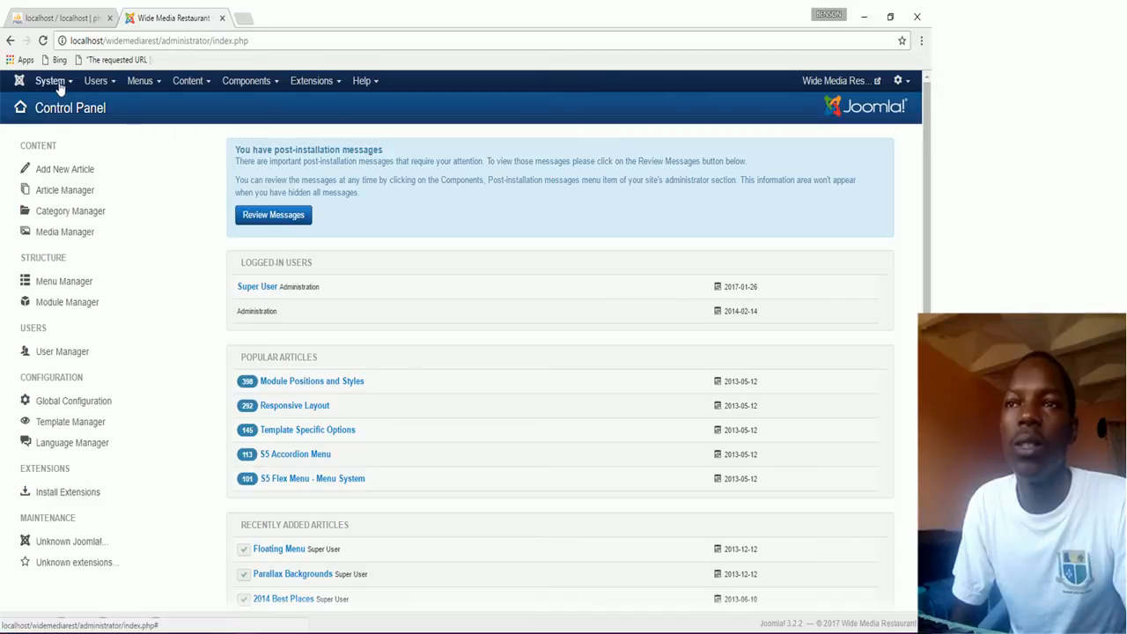
Open the Super User account for editing in the User Manager and set its Name to Wide Media.
left_click(64, 351)
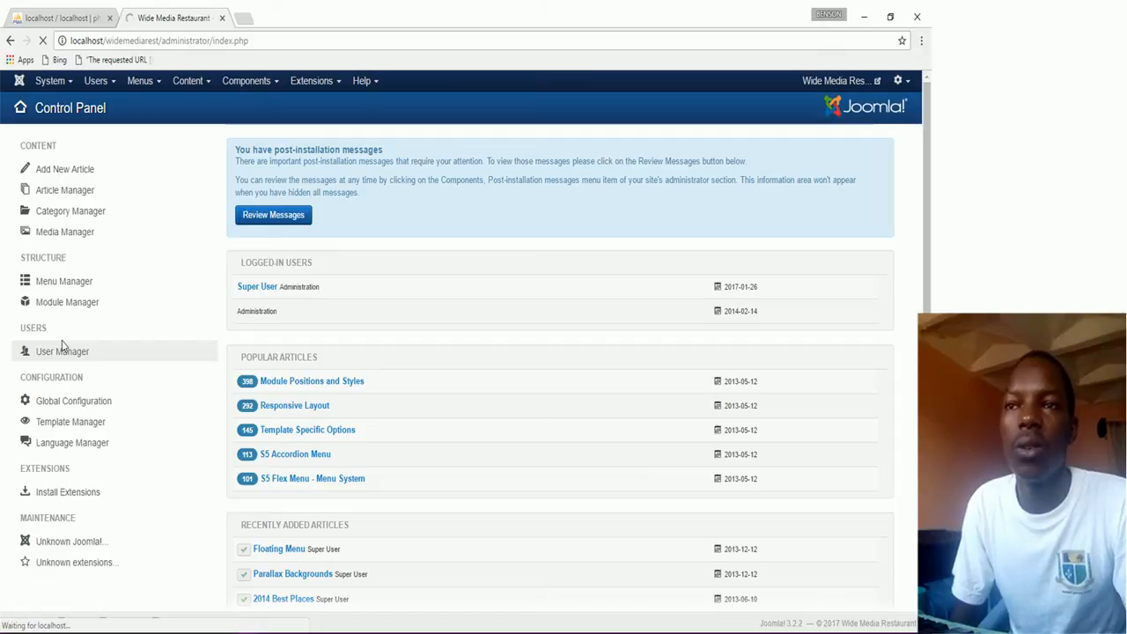
left_click(74, 356)
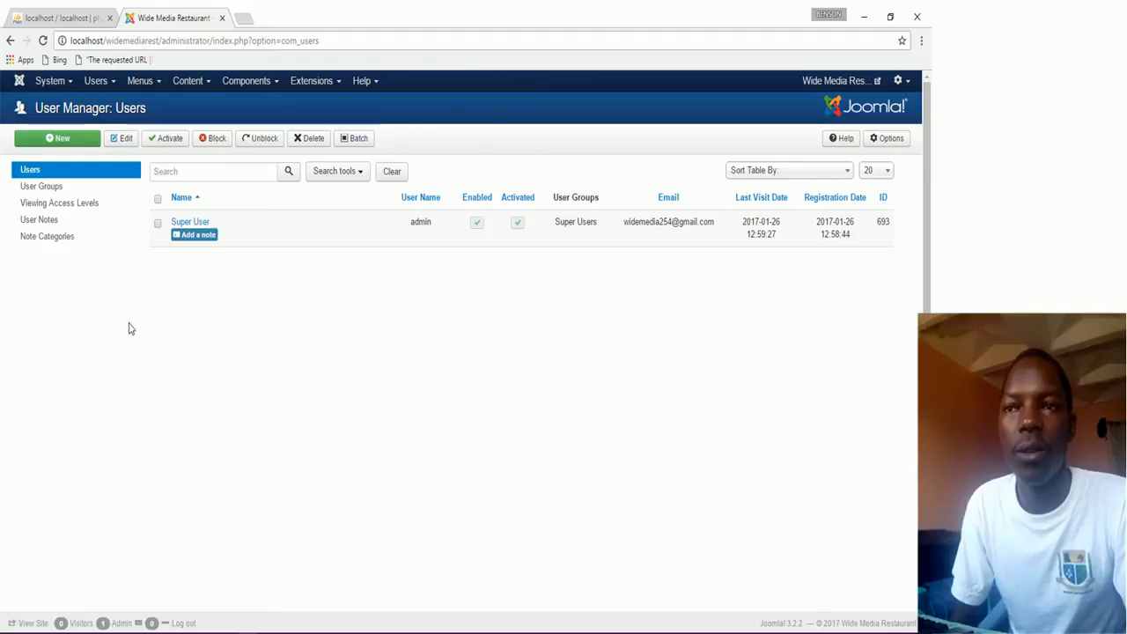
left_click(190, 224)
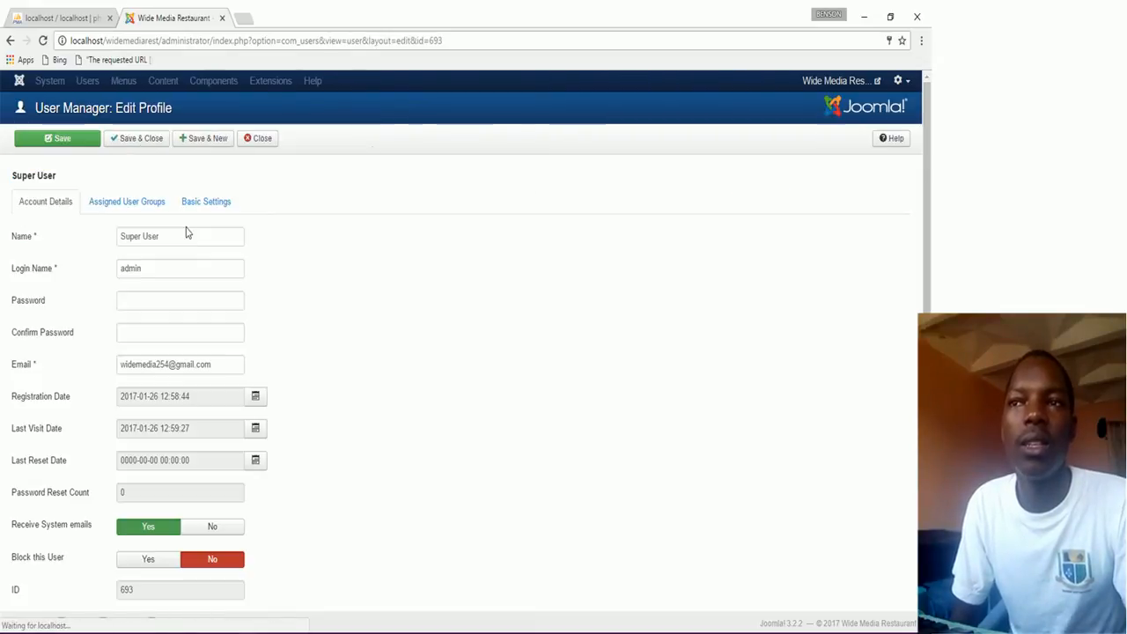
left_click(167, 239)
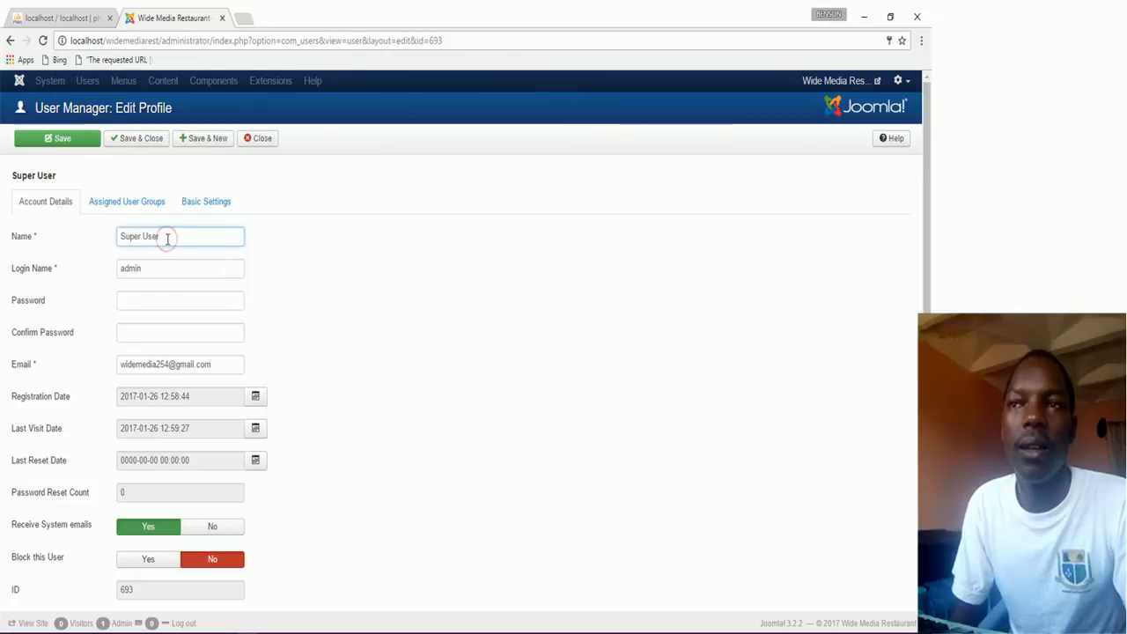
key("BackSpace")
key("BackSpace")
key("BackSpace")
key("BackSpace")
key("BackSpace")
key("BackSpace")
key("BackSpace")
key("BackSpace")
key("BackSpace")
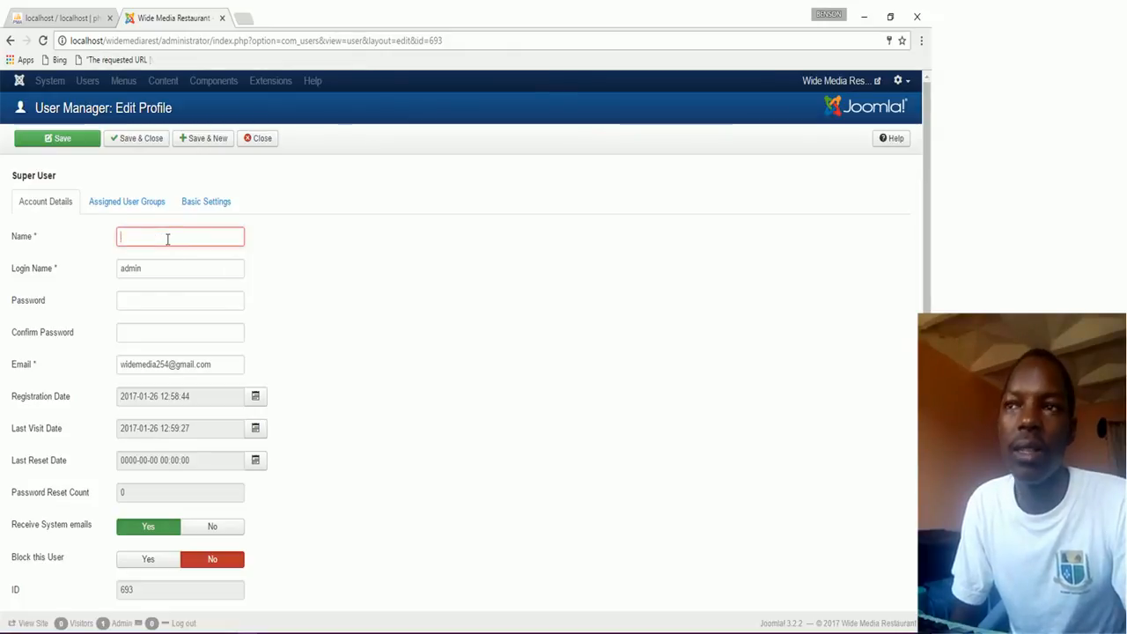
type("Wide M")
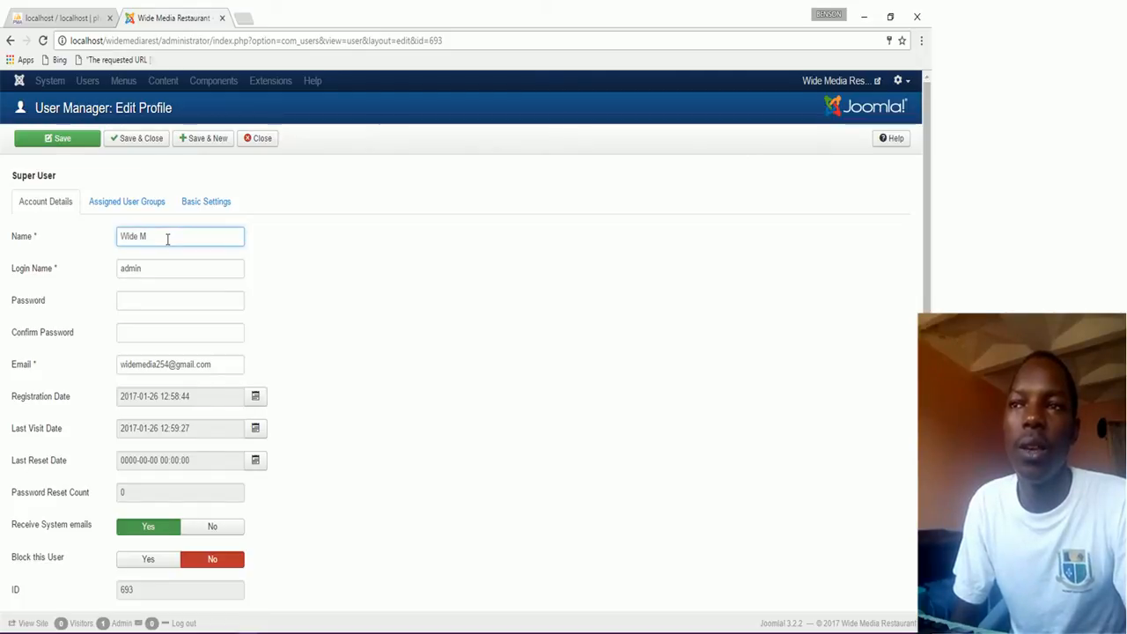
type("edia")
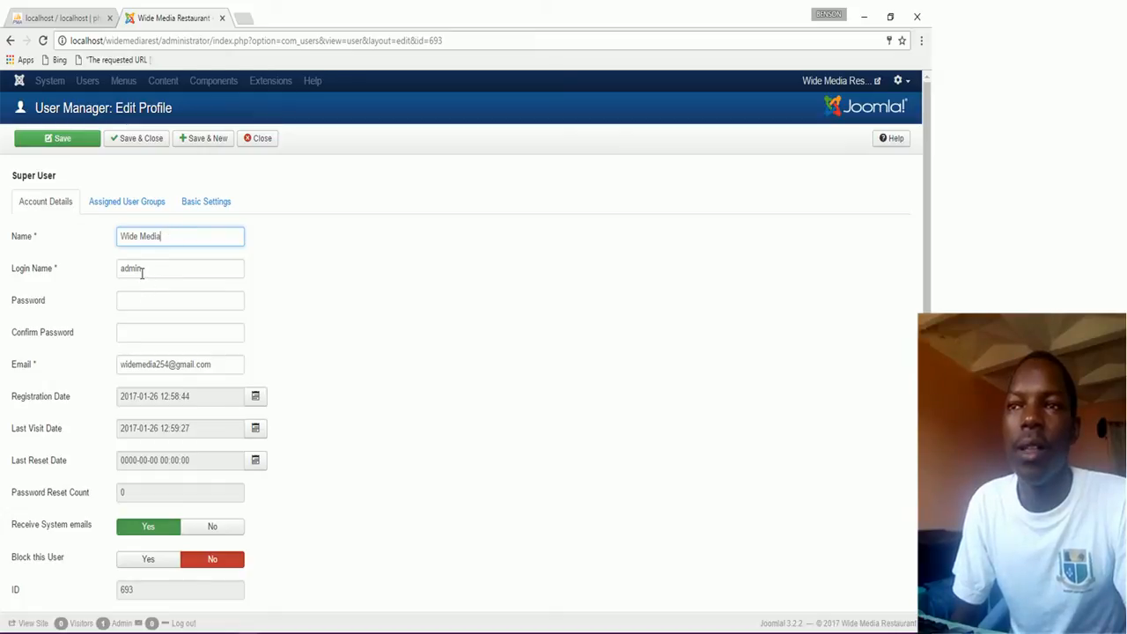
Fill in the login name admin with its saved password, enter the password confirmation, and save and close the user profile.
left_click(145, 270)
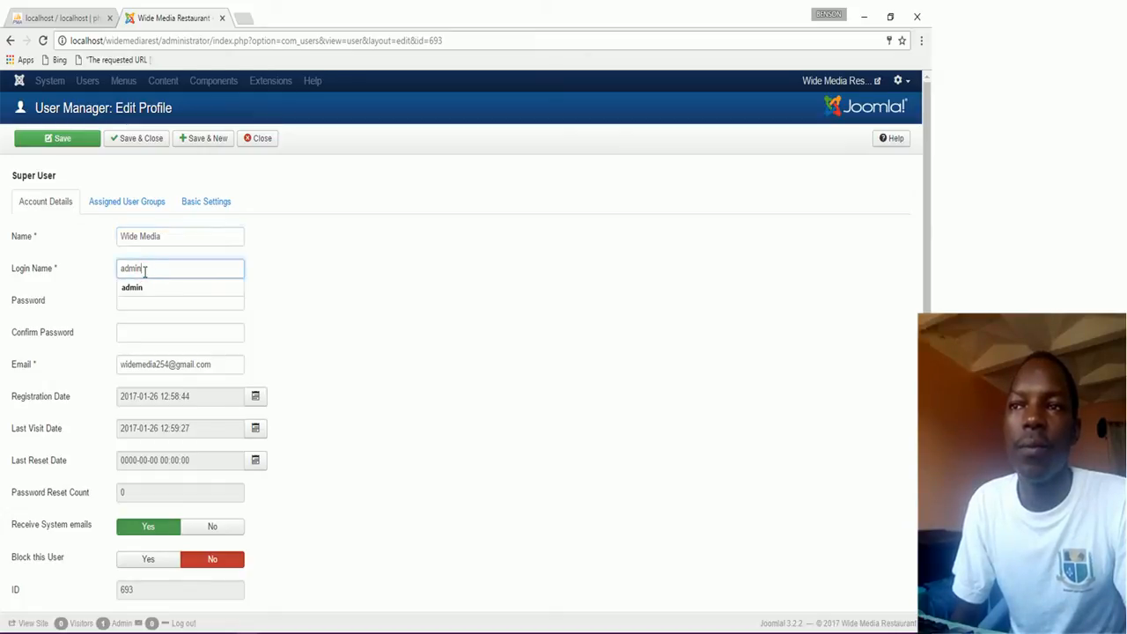
left_click(145, 288)
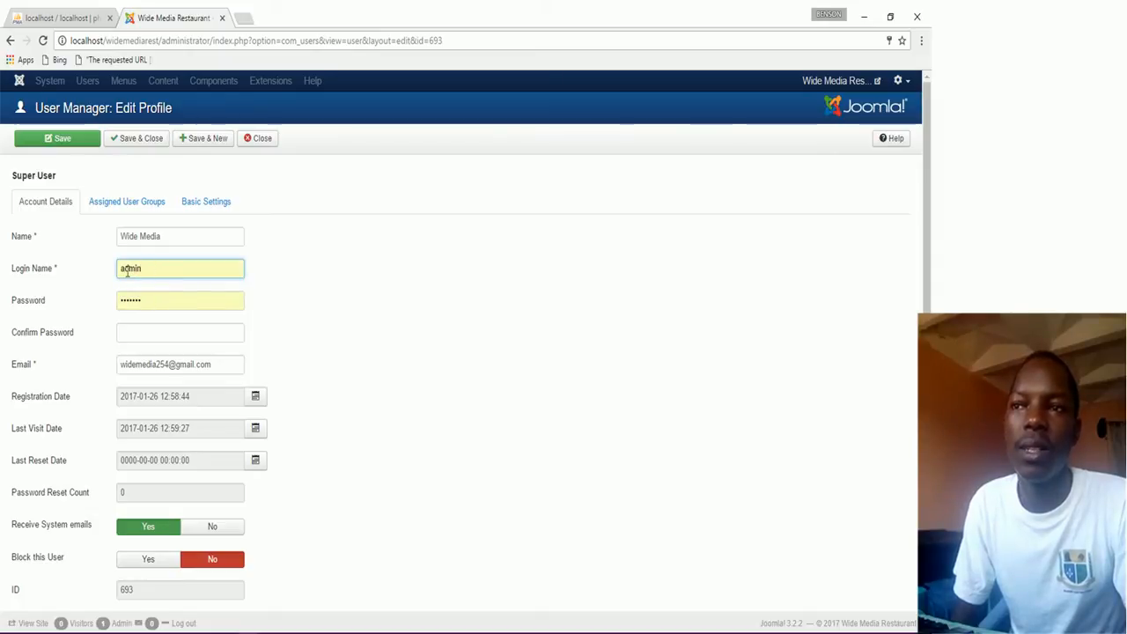
left_click(154, 335)
left_click(135, 366)
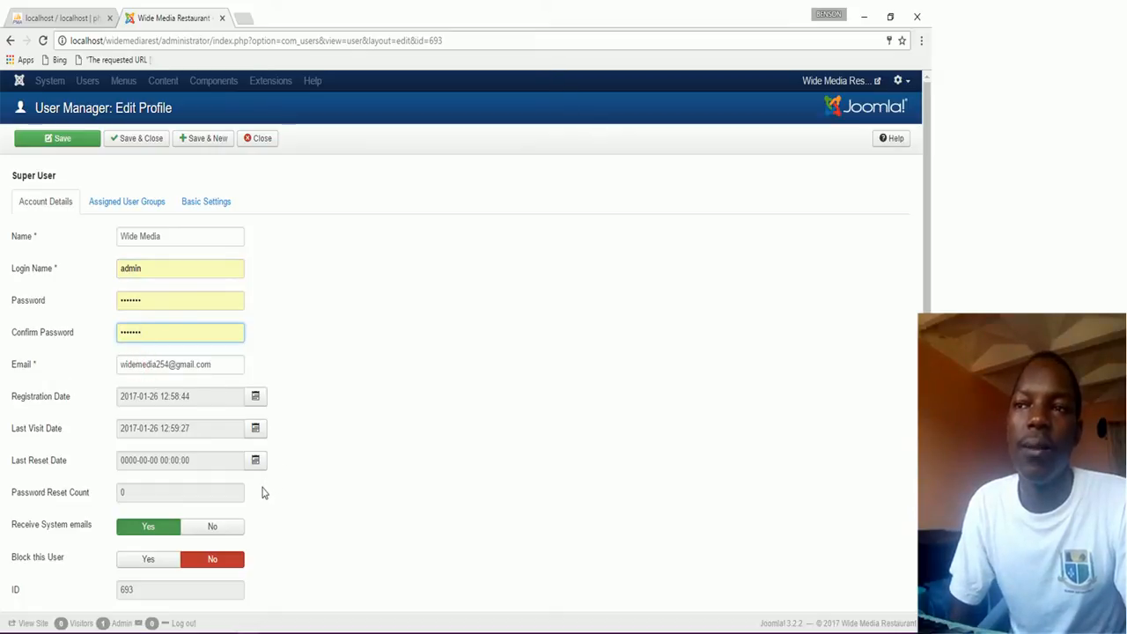
scroll(261, 503, "down", 1)
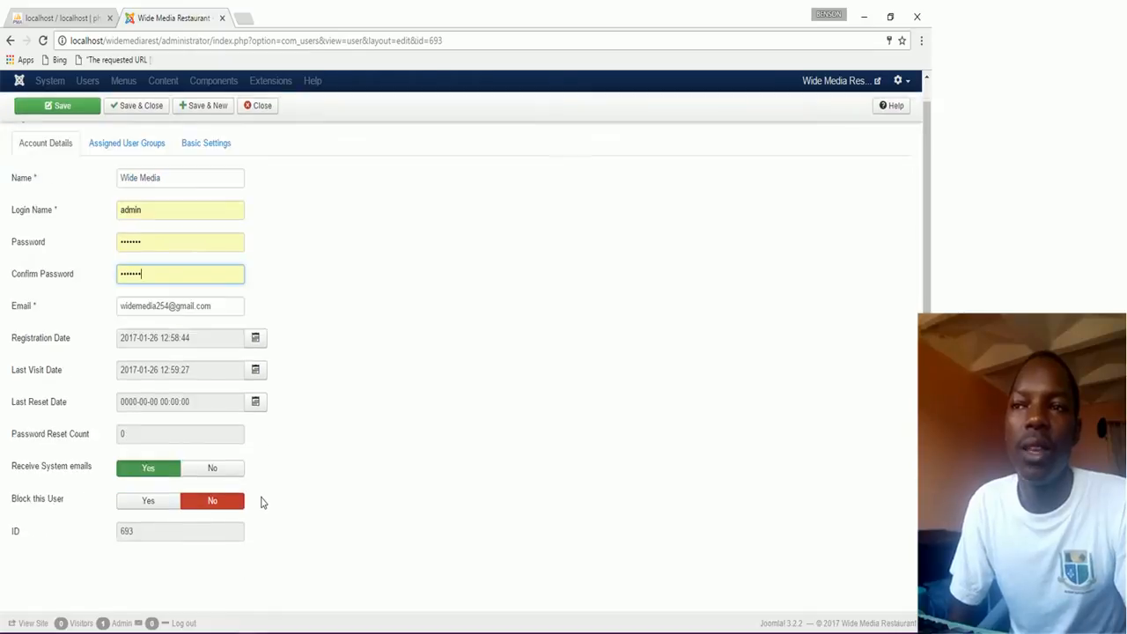
scroll(254, 244, "up", 1)
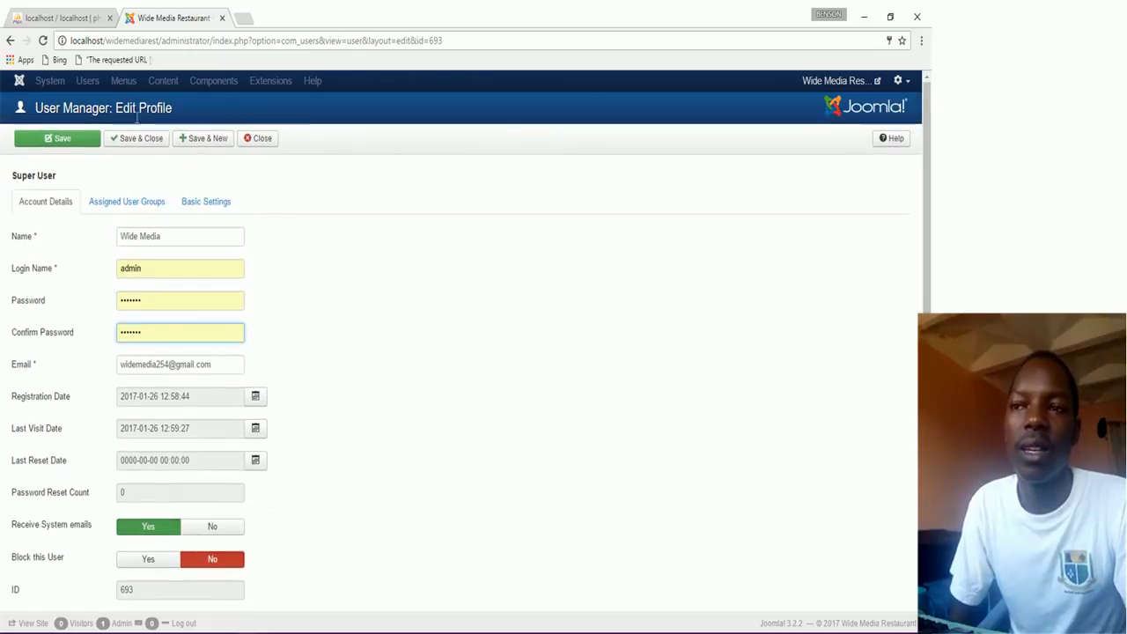
left_click(139, 141)
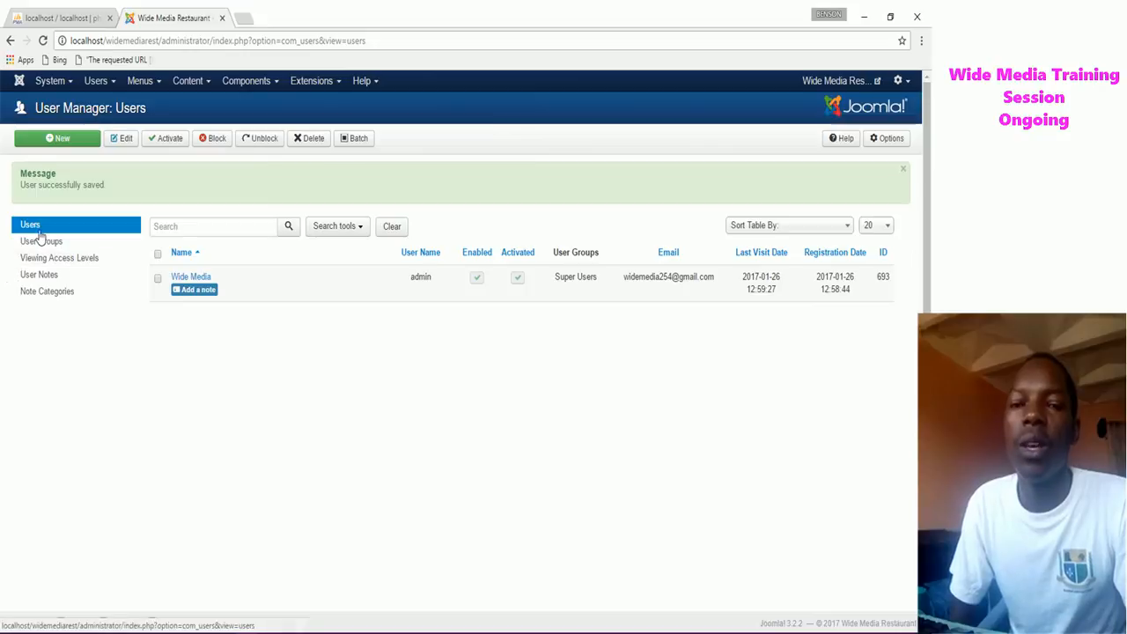
Open the Wide Media Restaurant front end from the administration and log in through the offline page with the saved account.
left_click(840, 81)
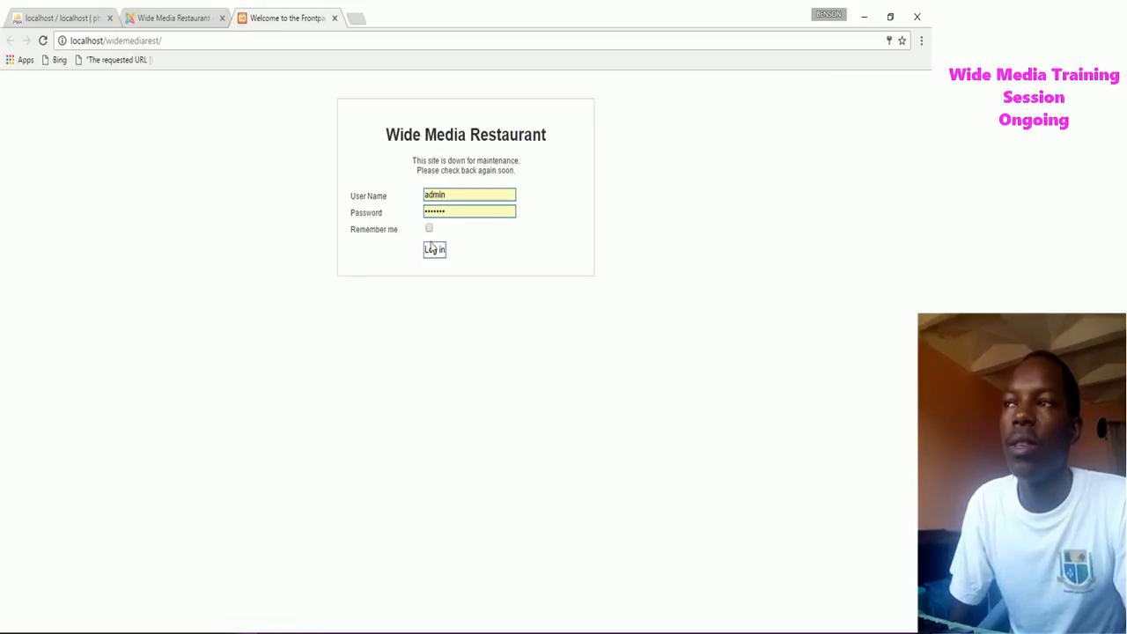
left_click(433, 250)
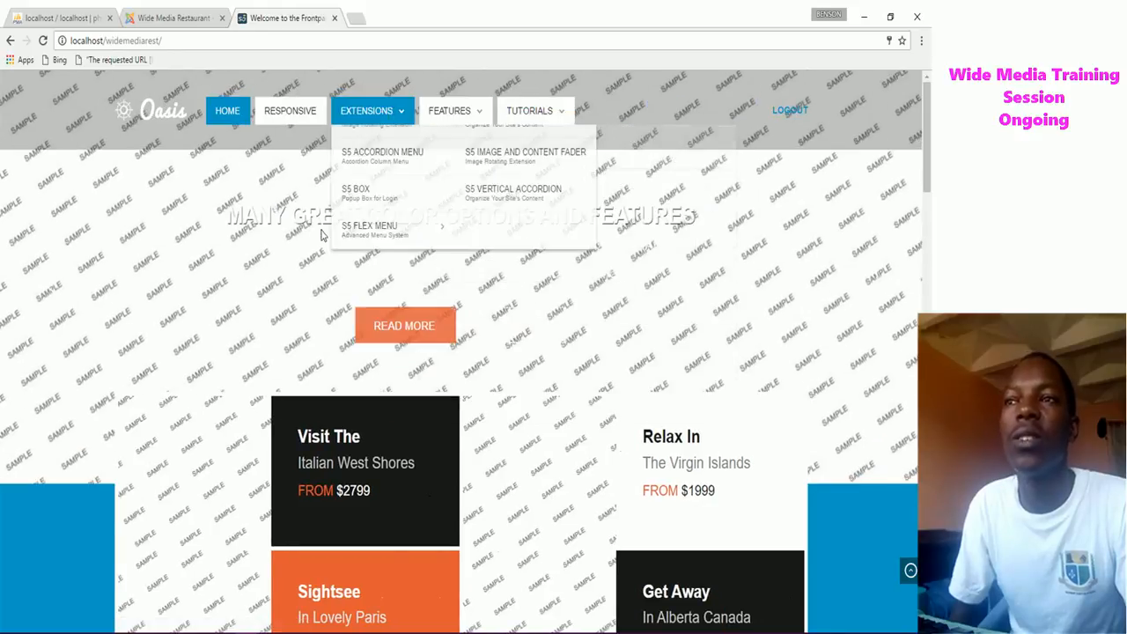
Examine the site's front page from header to footer, including the demo modules and the Features submenu.
scroll(272, 387, "down", 5)
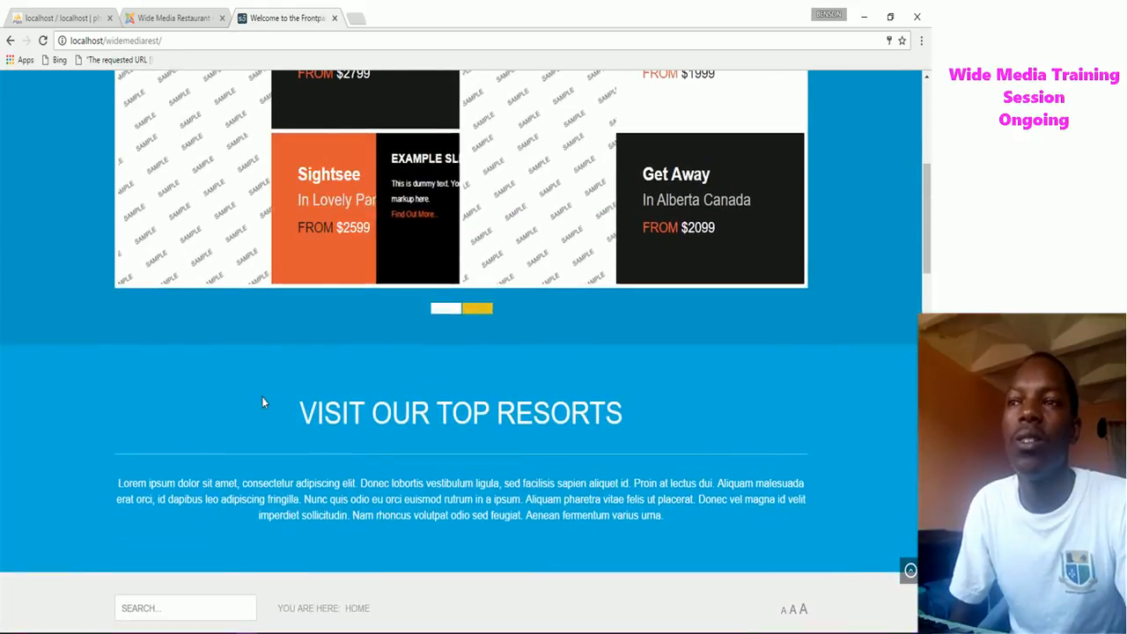
scroll(262, 402, "down", 4)
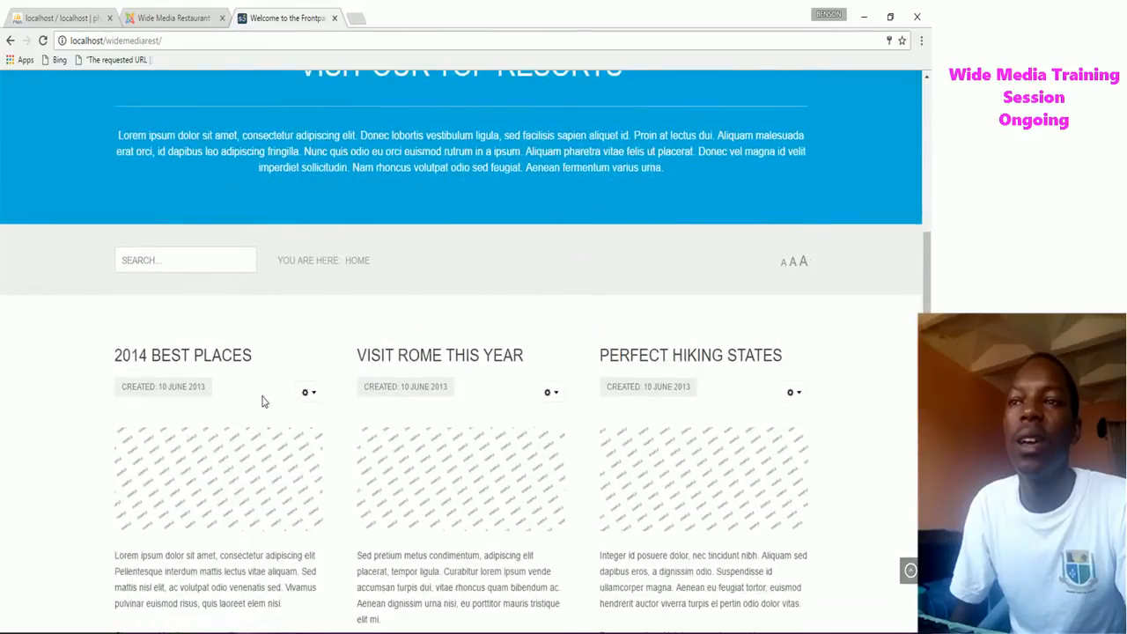
scroll(262, 401, "down", 4)
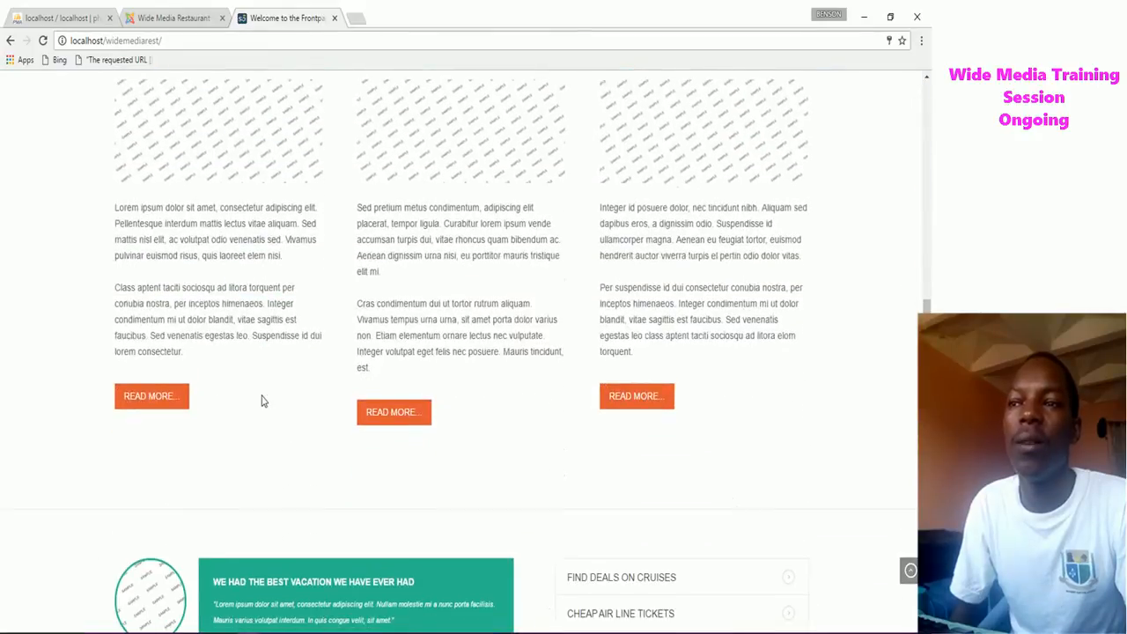
scroll(261, 402, "down", 3)
scroll(261, 398, "down", 3)
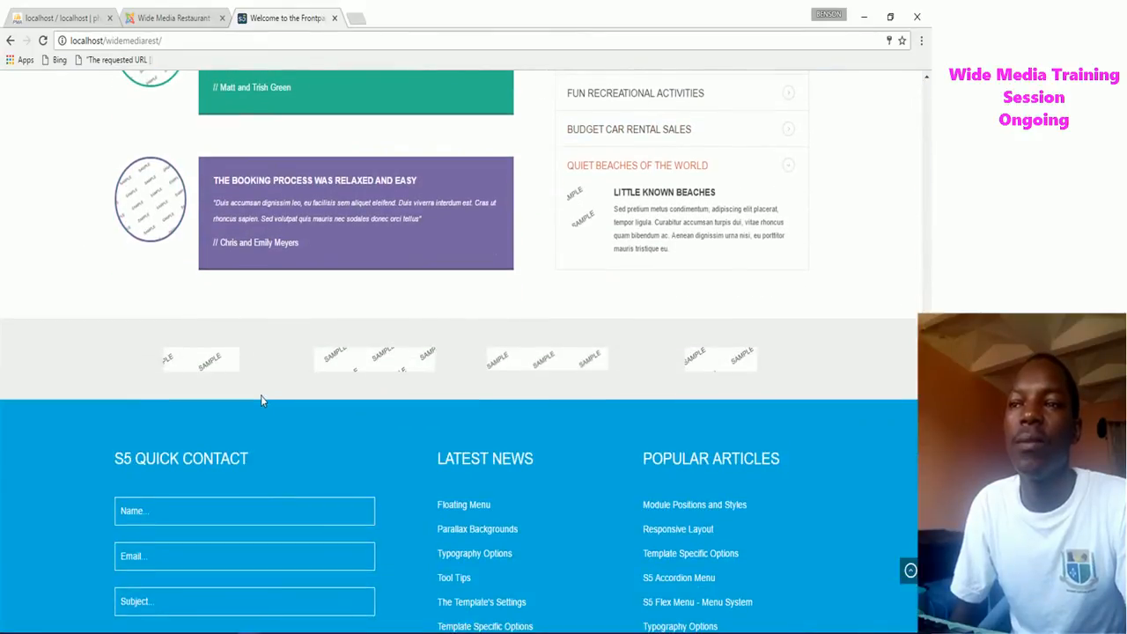
scroll(261, 401, "down", 4)
scroll(261, 400, "down", 2)
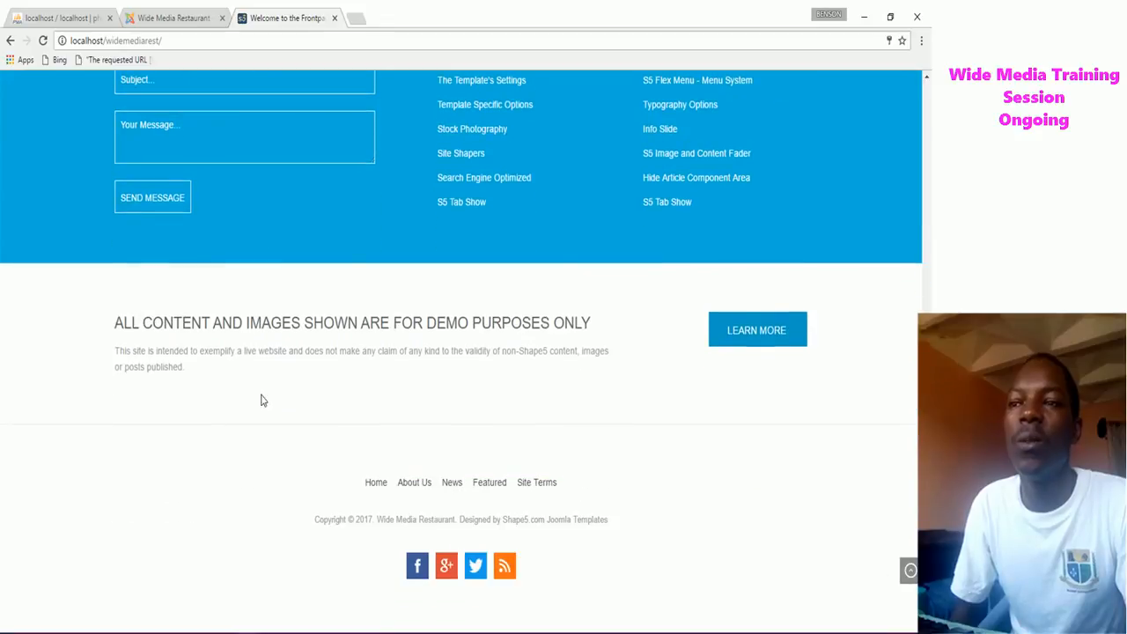
scroll(260, 398, "up", 3)
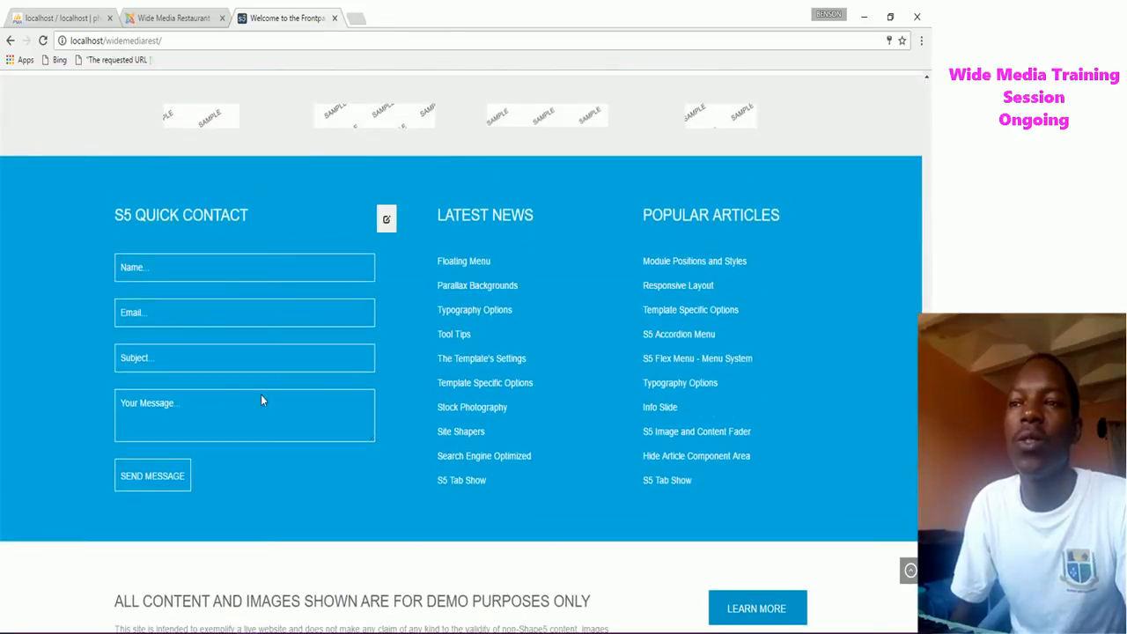
scroll(261, 396, "up", 2)
scroll(260, 397, "up", 10)
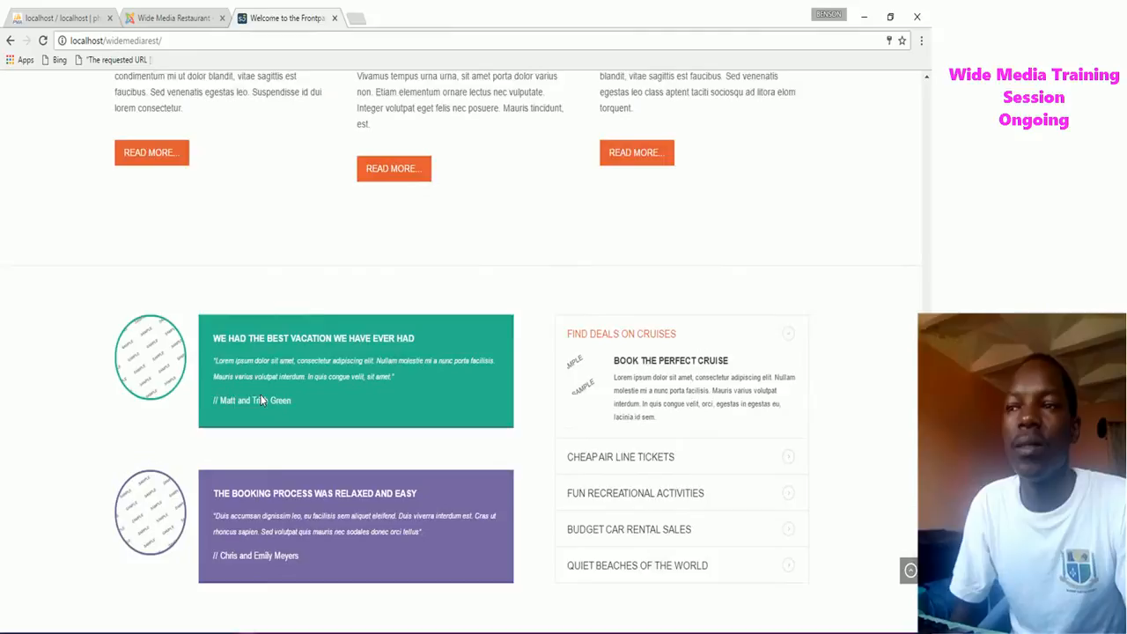
scroll(260, 401, "up", 10)
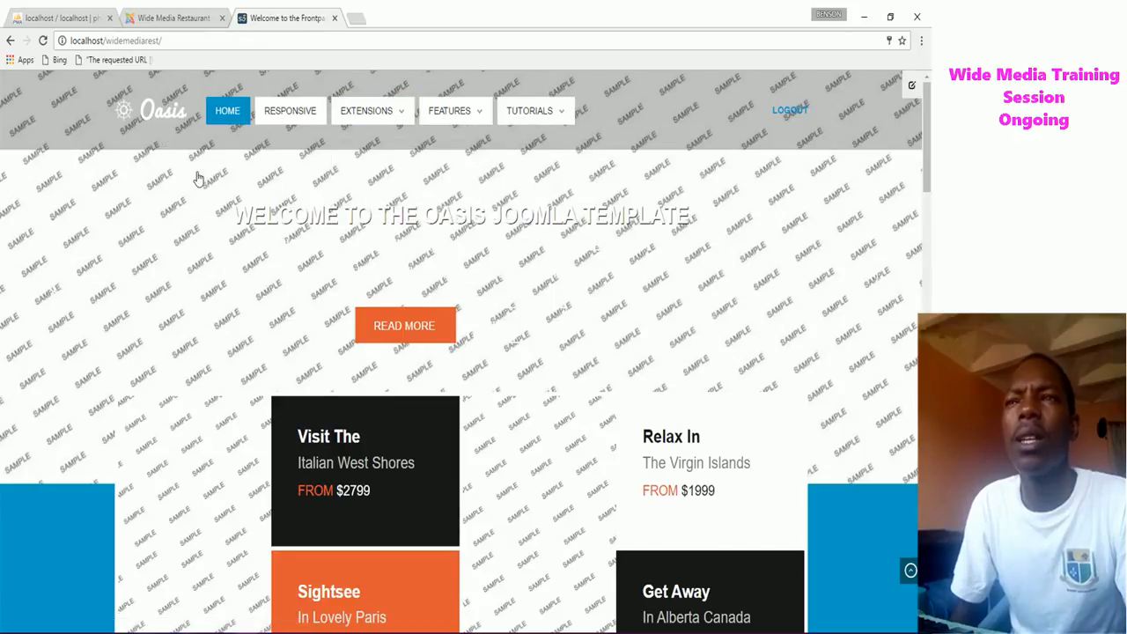
mouse_move(449, 112)
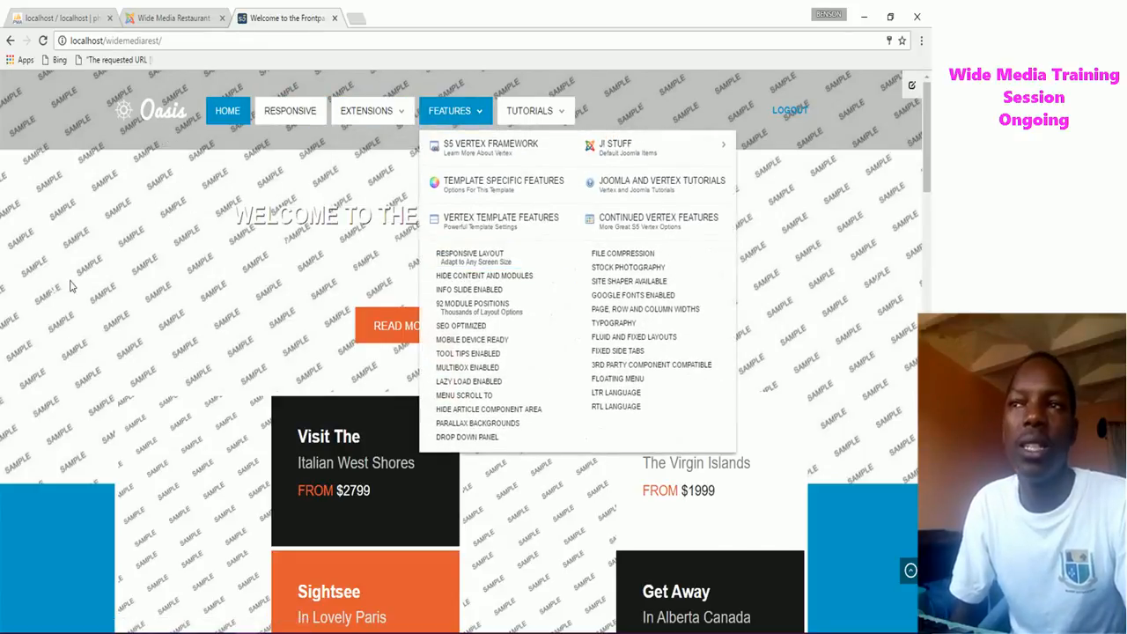
Open the site's Responsive page and review the Responsive Layout article, comparing it with the administration page.
left_click(290, 117)
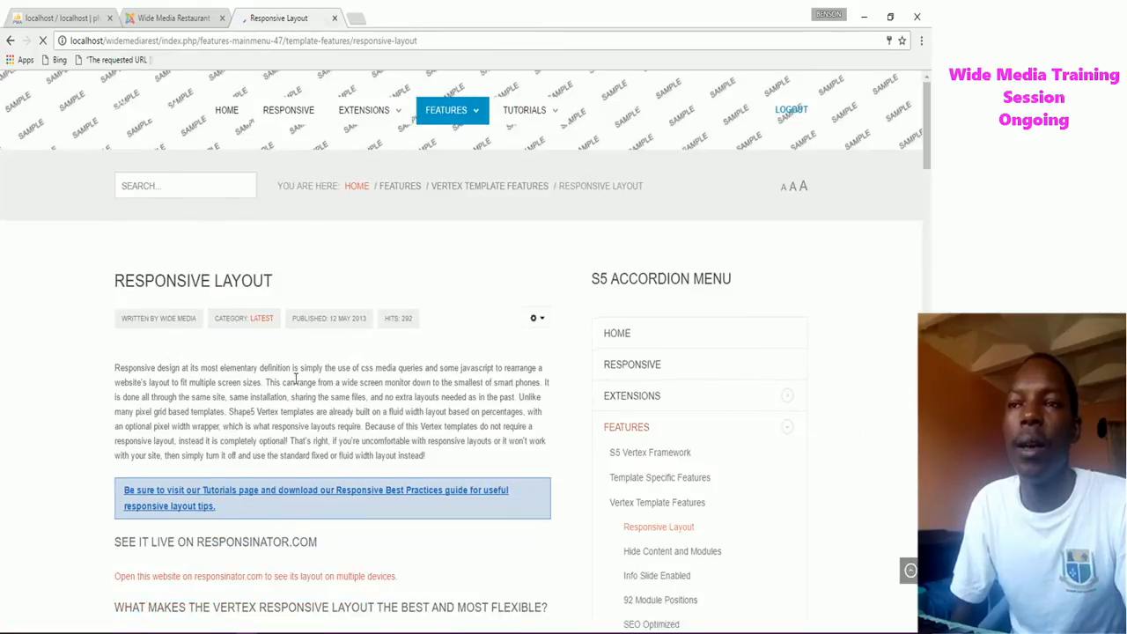
left_click(176, 19)
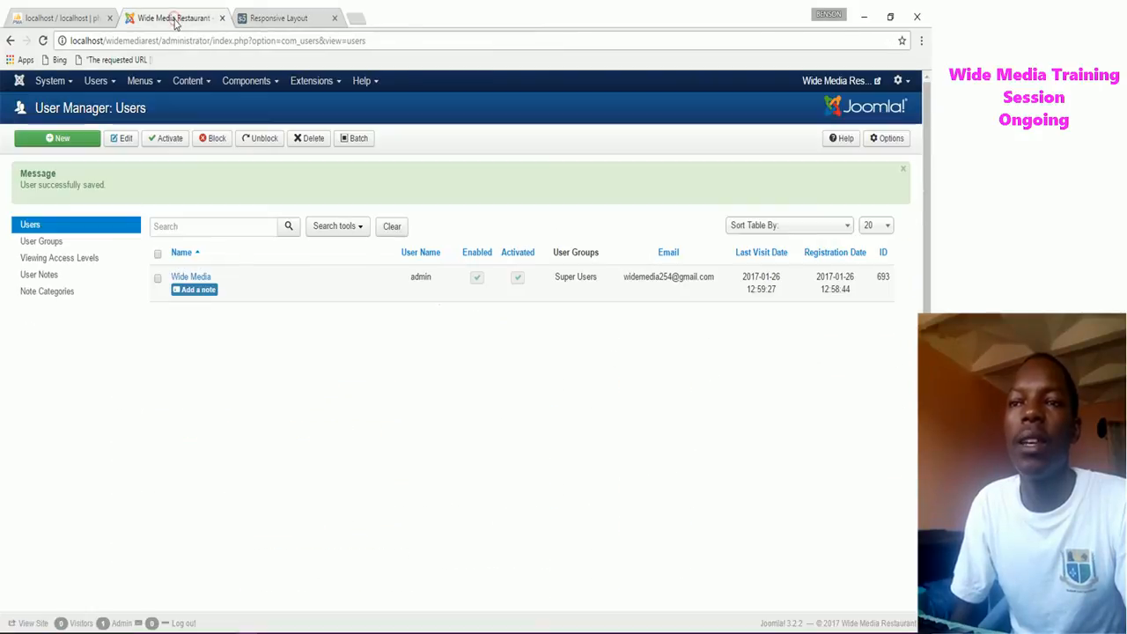
left_click(249, 21)
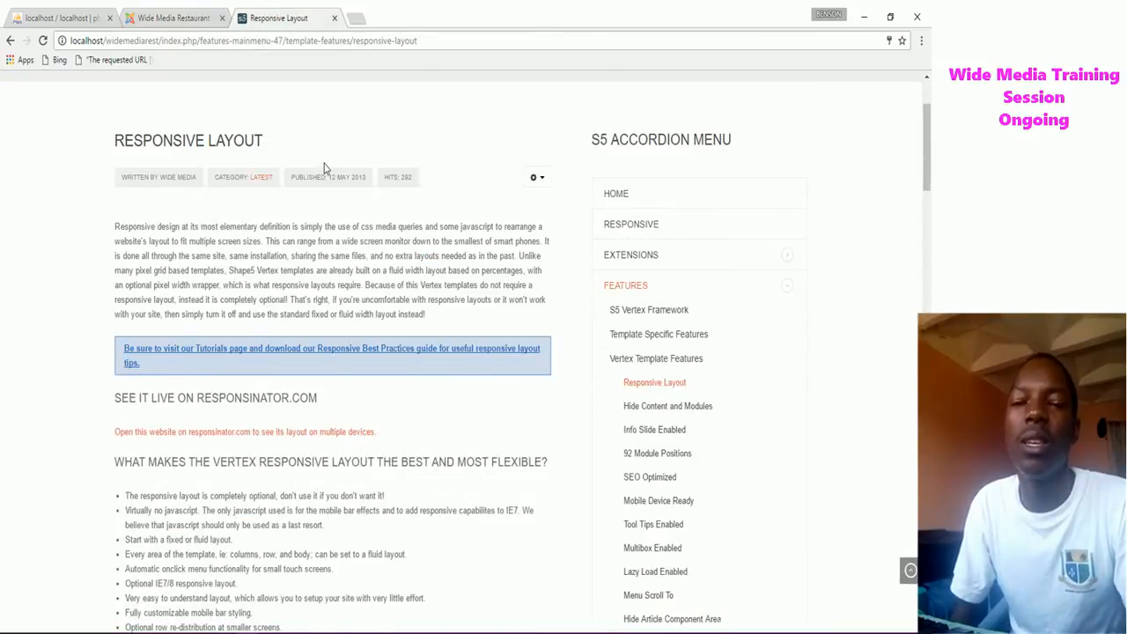
scroll(324, 167, "up", 3)
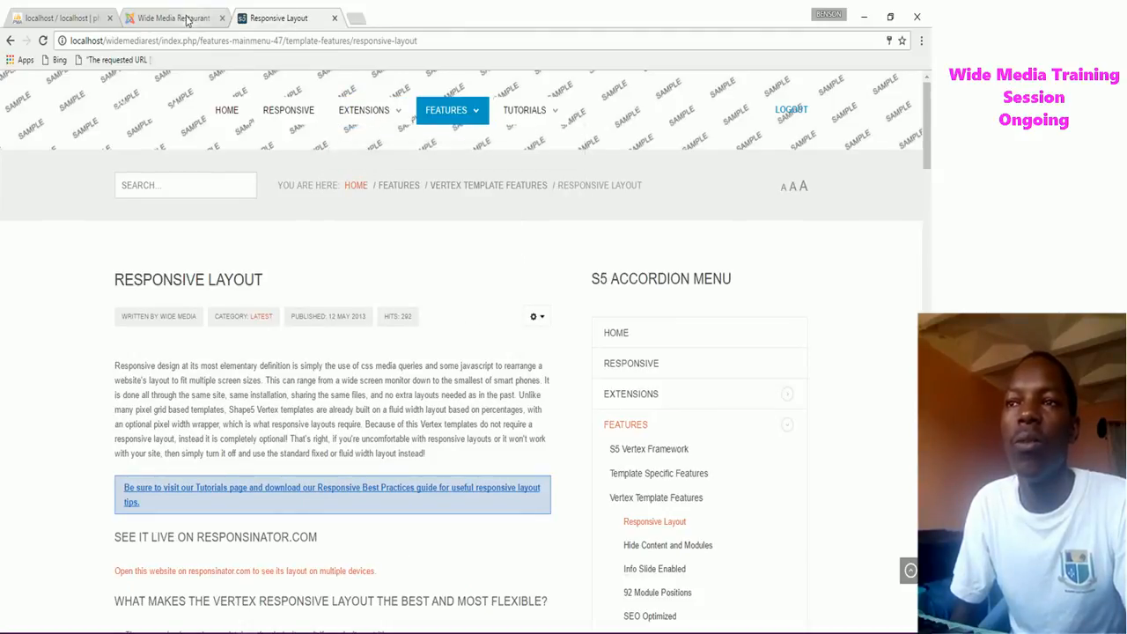
Return to the administration, open the Plugin Manager and sort the plugins by status.
left_click(165, 17)
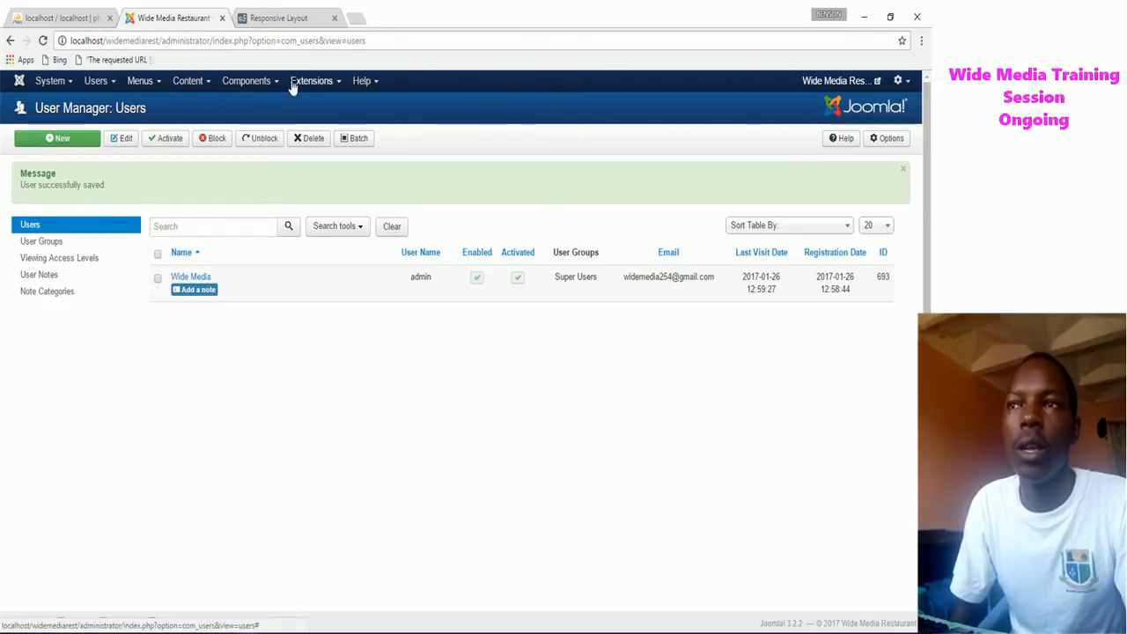
left_click(322, 81)
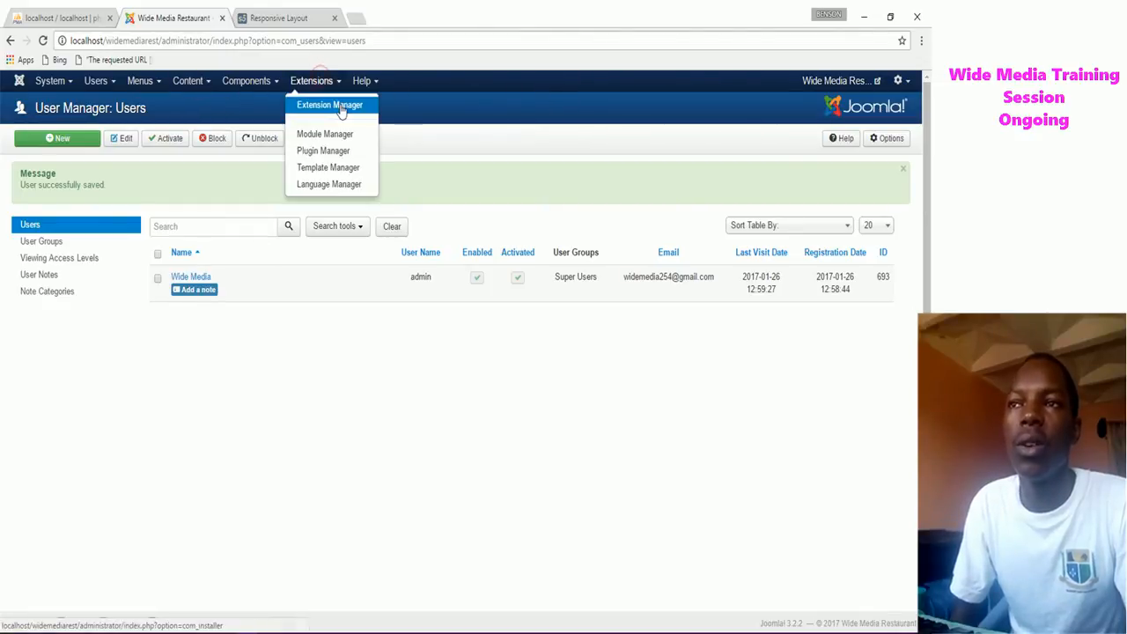
left_click(335, 151)
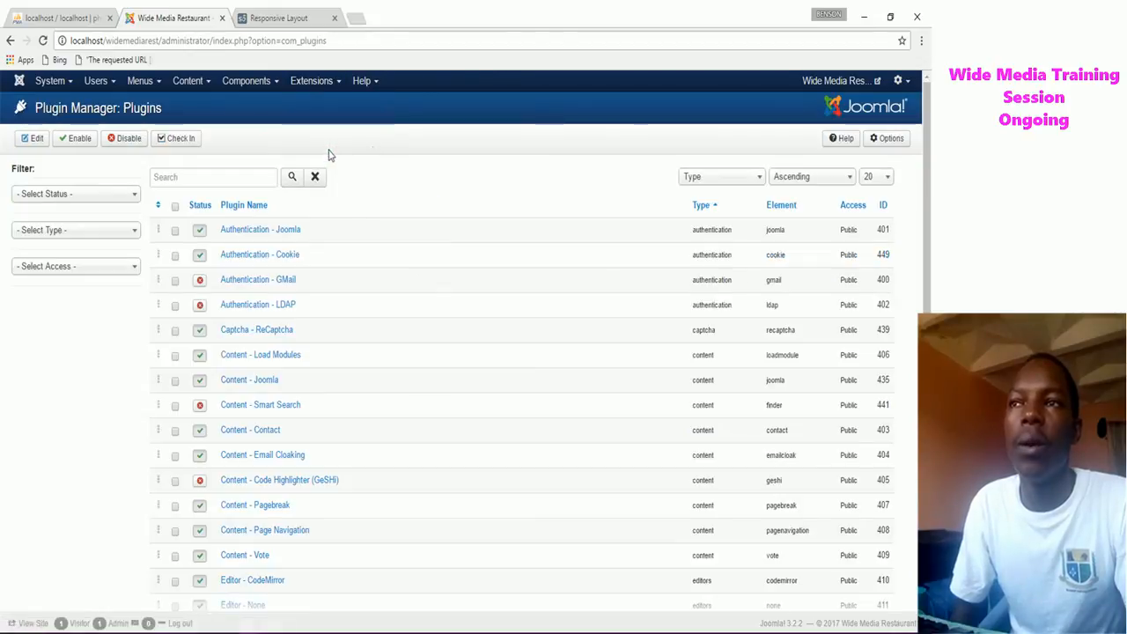
left_click(199, 205)
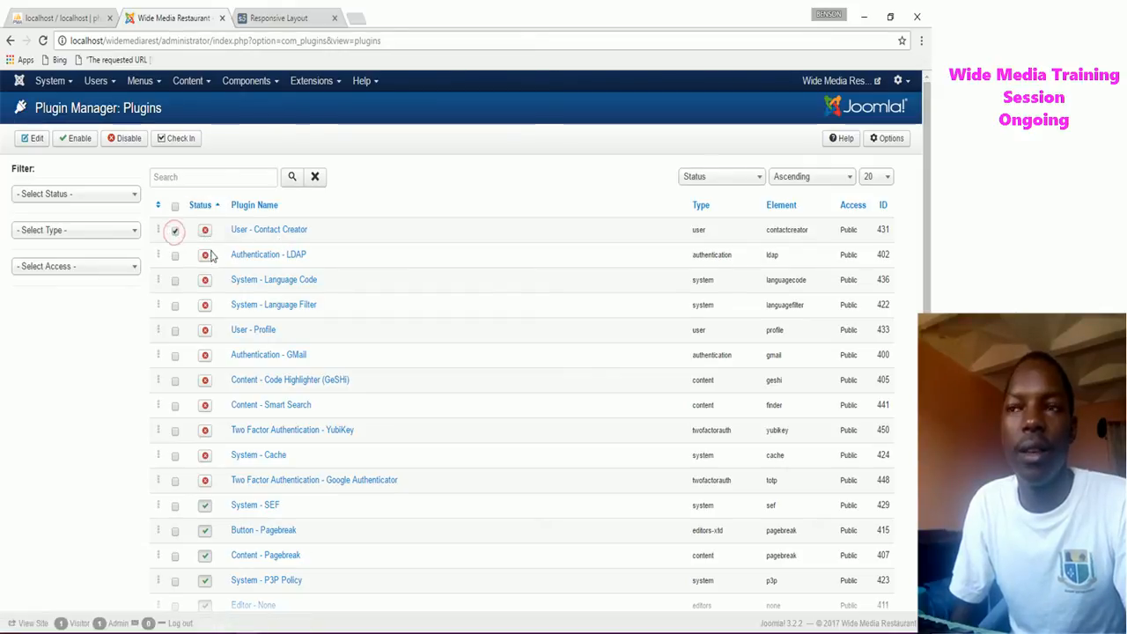
Enable all the disabled plugins at once, from User - Contact Creator to Two Factor Authentication - Google Authenticator, leaving out System - Cache.
left_click(175, 256)
left_click(174, 282)
left_click(175, 306)
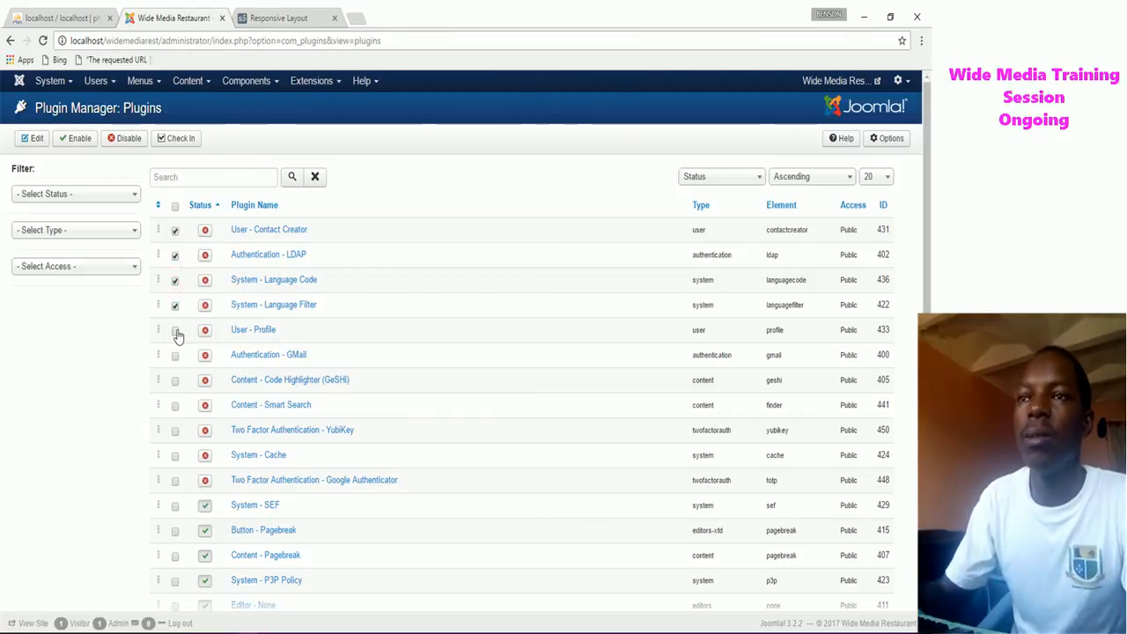
left_click(175, 331)
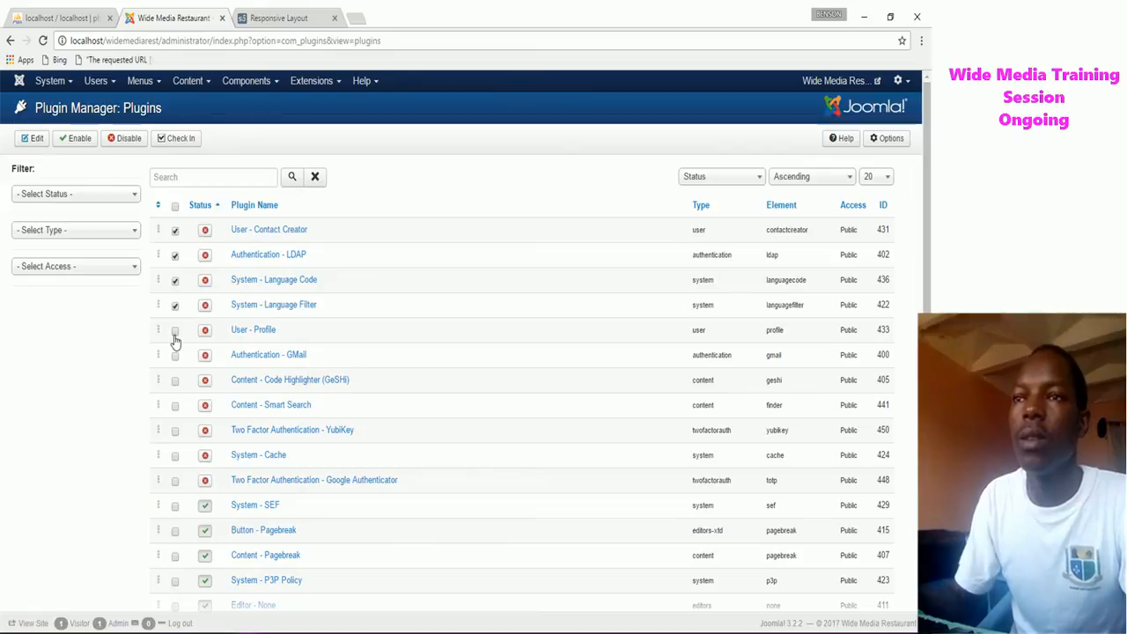
left_click(175, 409)
left_click(175, 431)
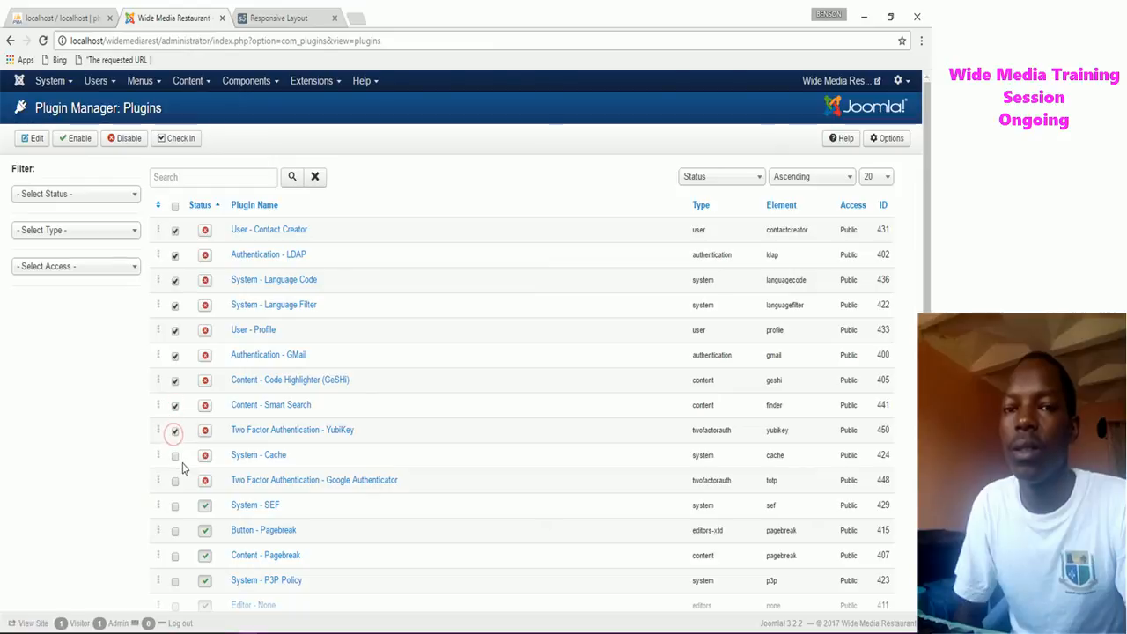
scroll(183, 468, "down", 2)
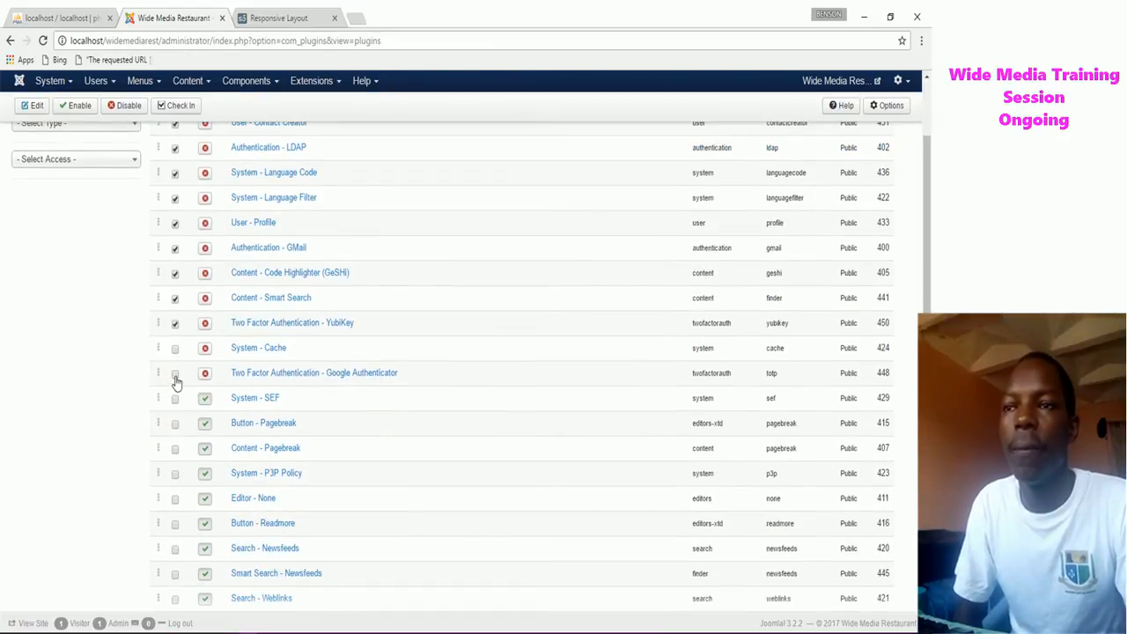
scroll(192, 396, "up", 2)
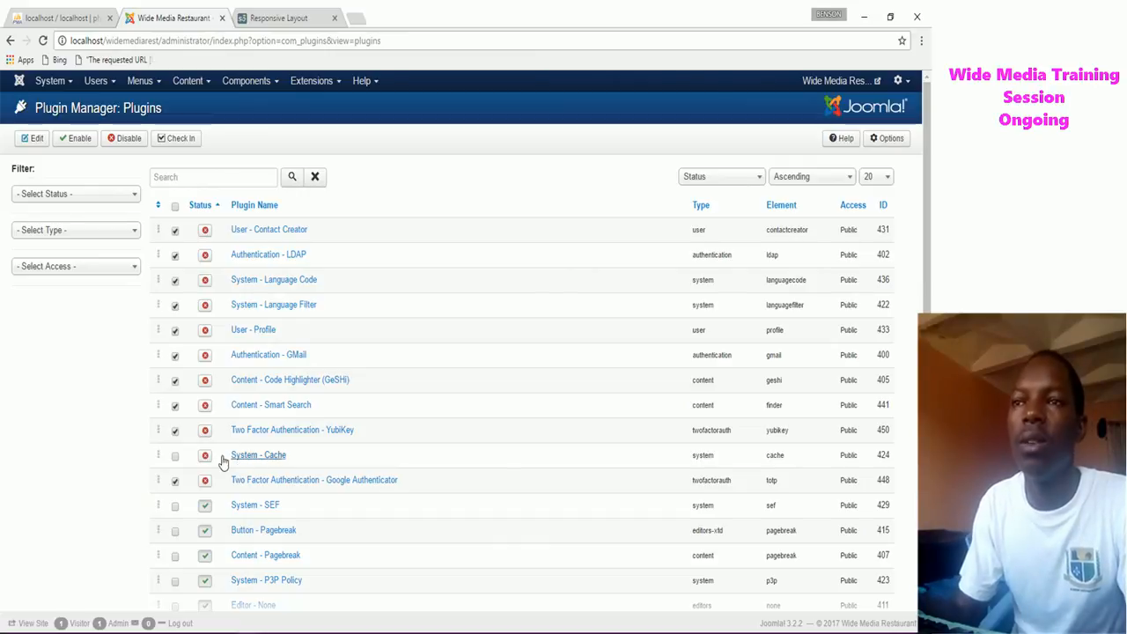
left_click(75, 141)
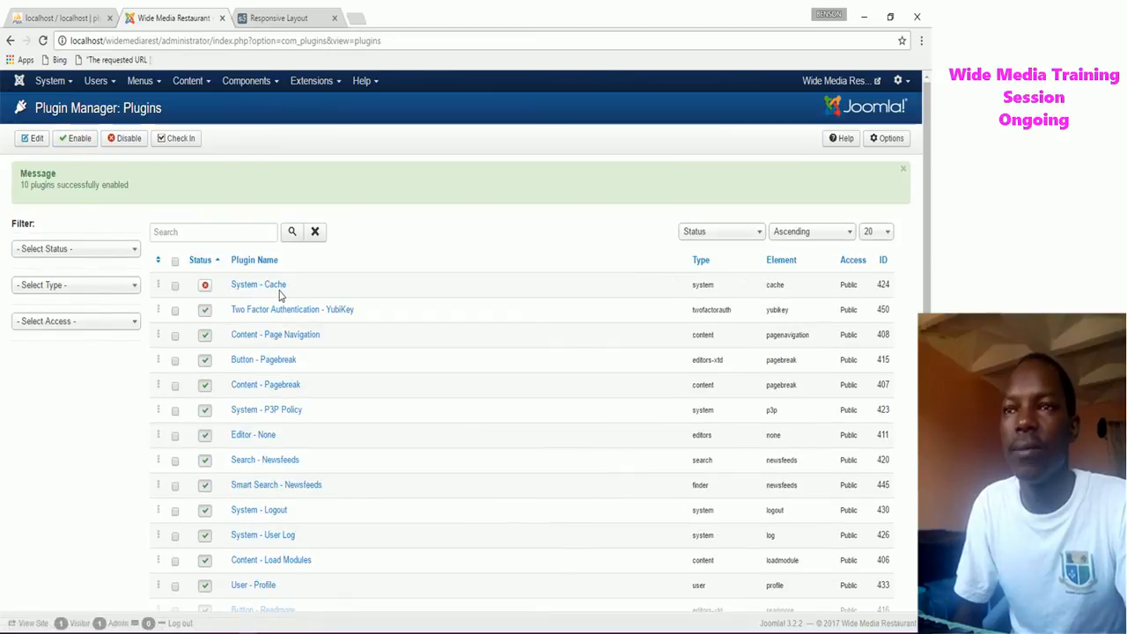
Look through the plugins up to the second page of the list and disable System - Redirect there.
scroll(266, 430, "down", 2)
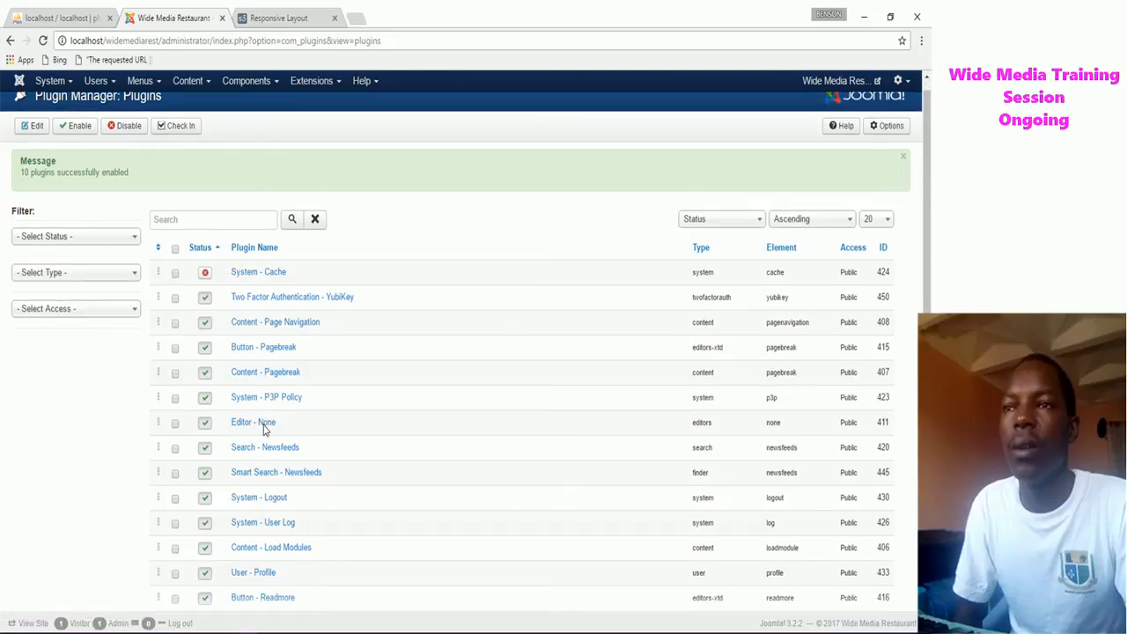
scroll(262, 430, "down", 1)
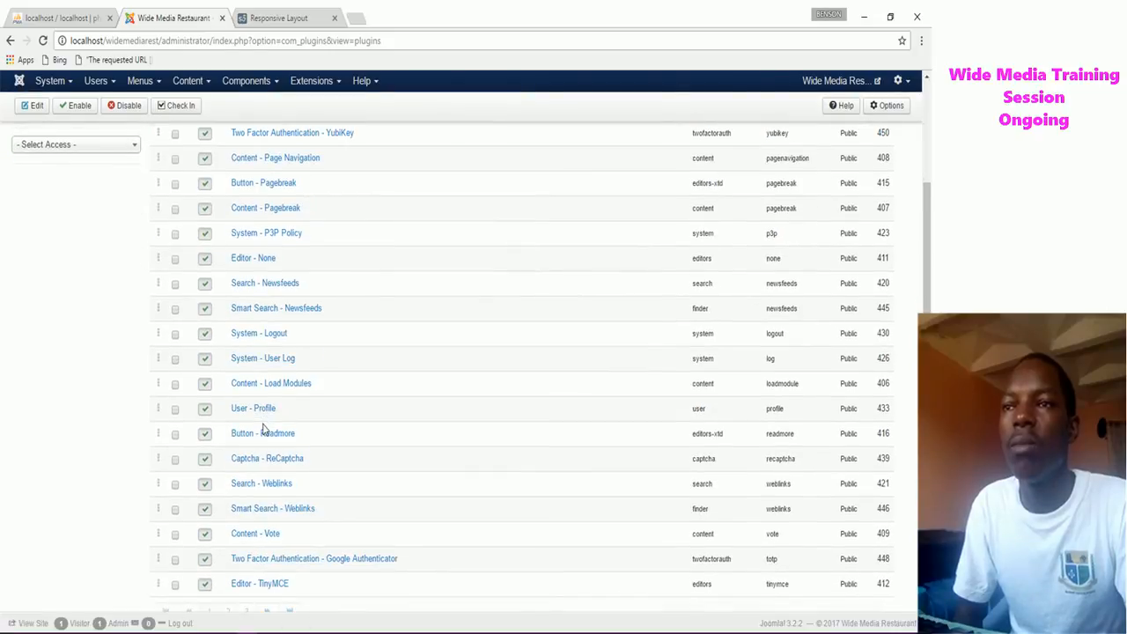
scroll(262, 430, "down", 1)
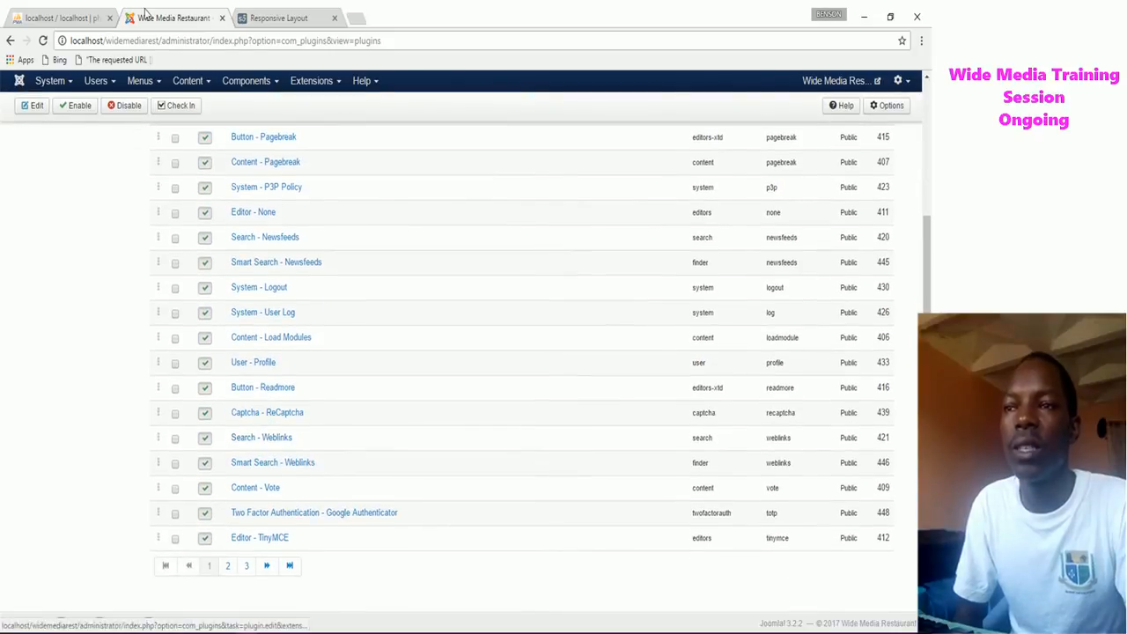
left_click(266, 568)
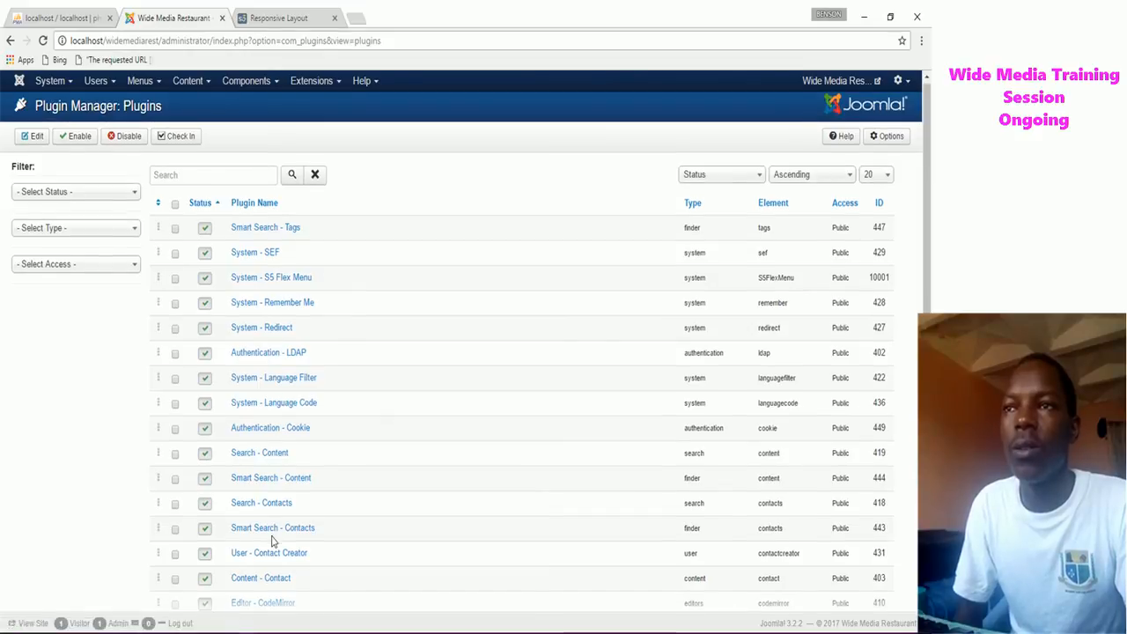
scroll(271, 541, "down", 2)
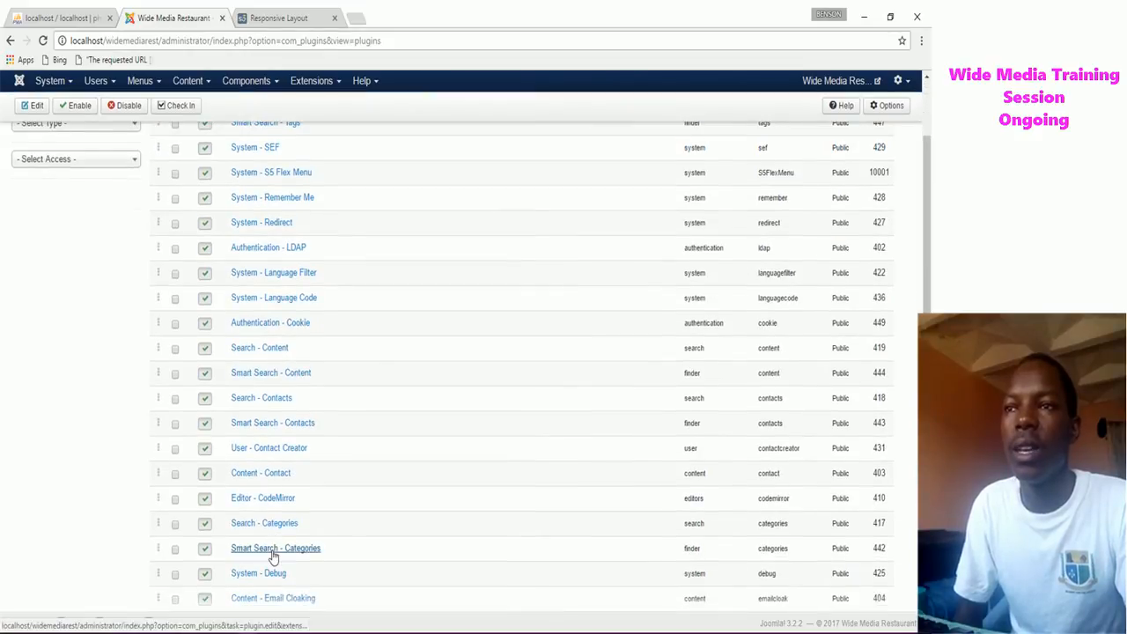
scroll(273, 556, "down", 1)
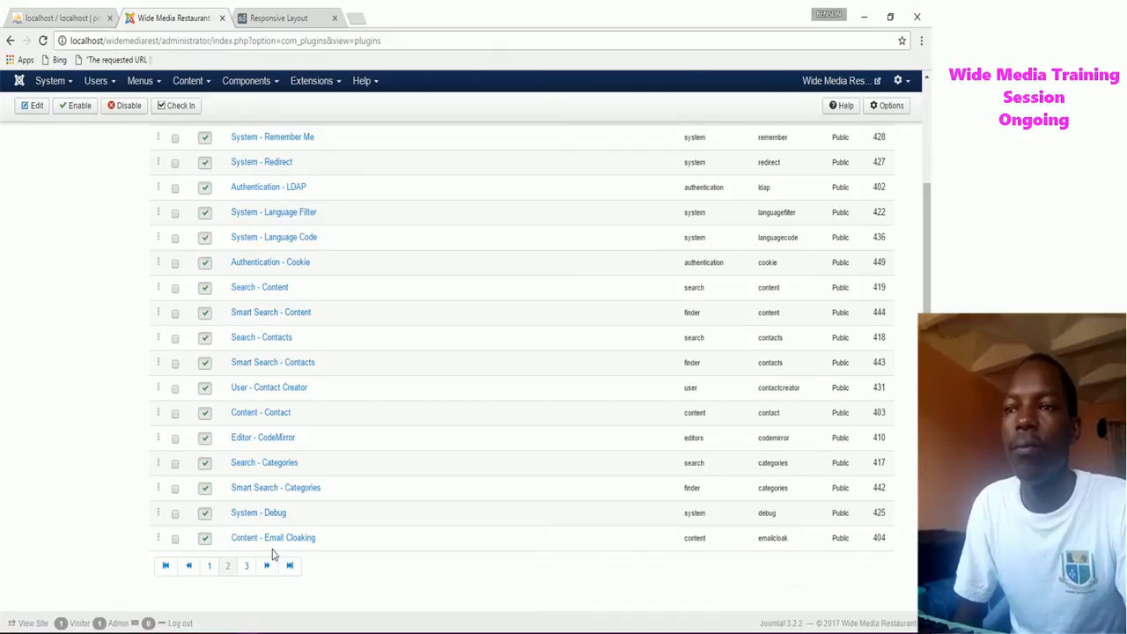
scroll(273, 537, "up", 3)
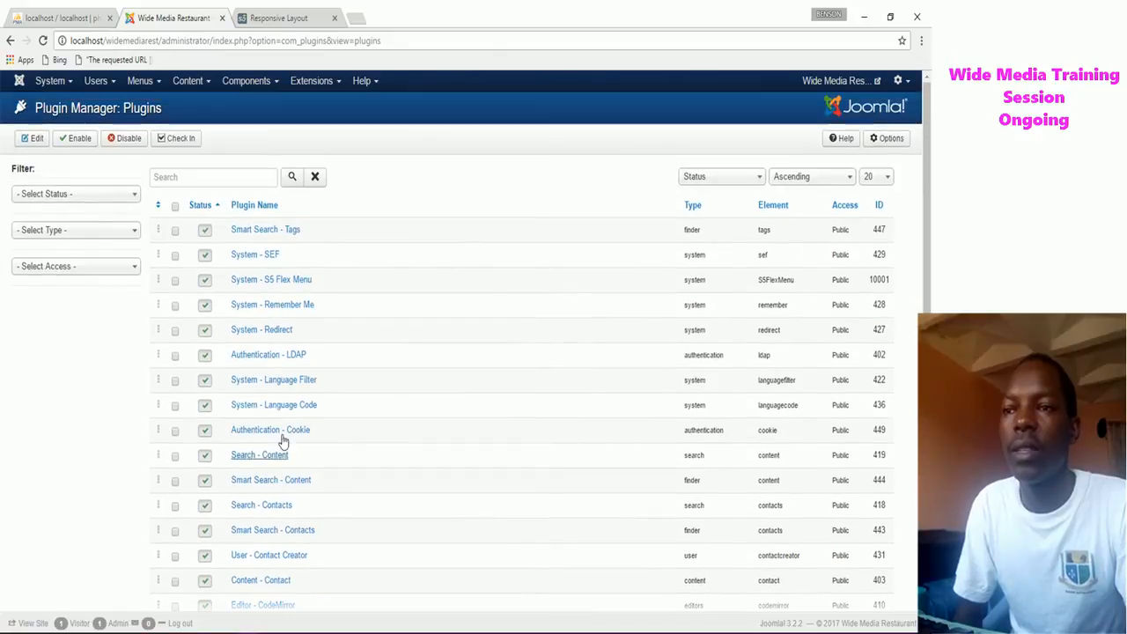
left_click(204, 333)
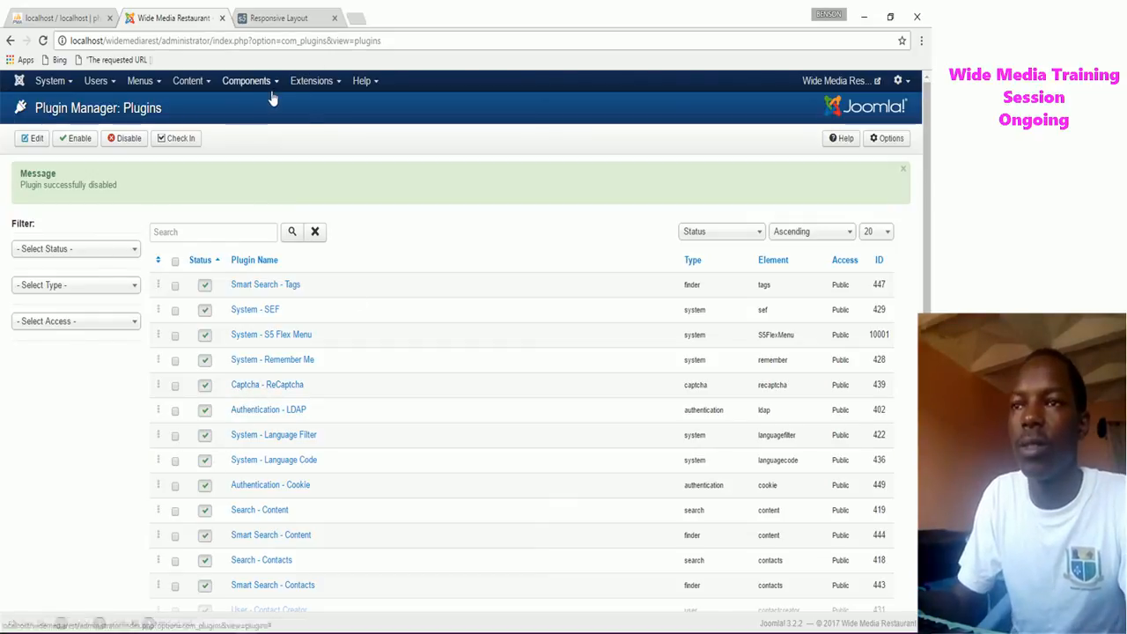
Check the navigation menu on the site's front end, and open the Main Menu items in the administration.
left_click(285, 17)
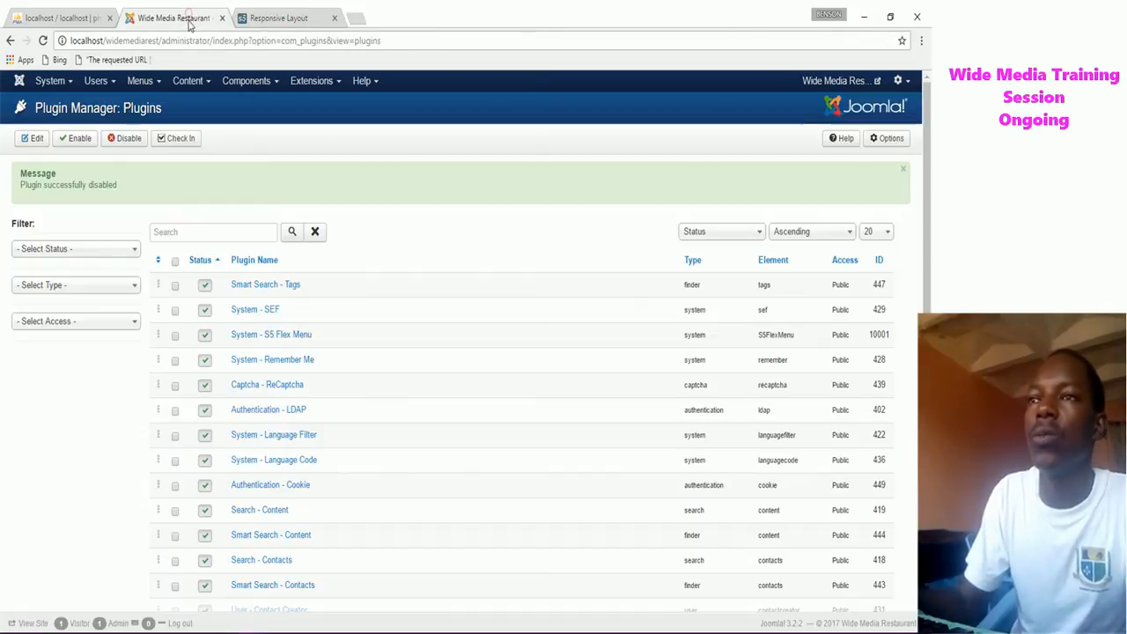
left_click(194, 19)
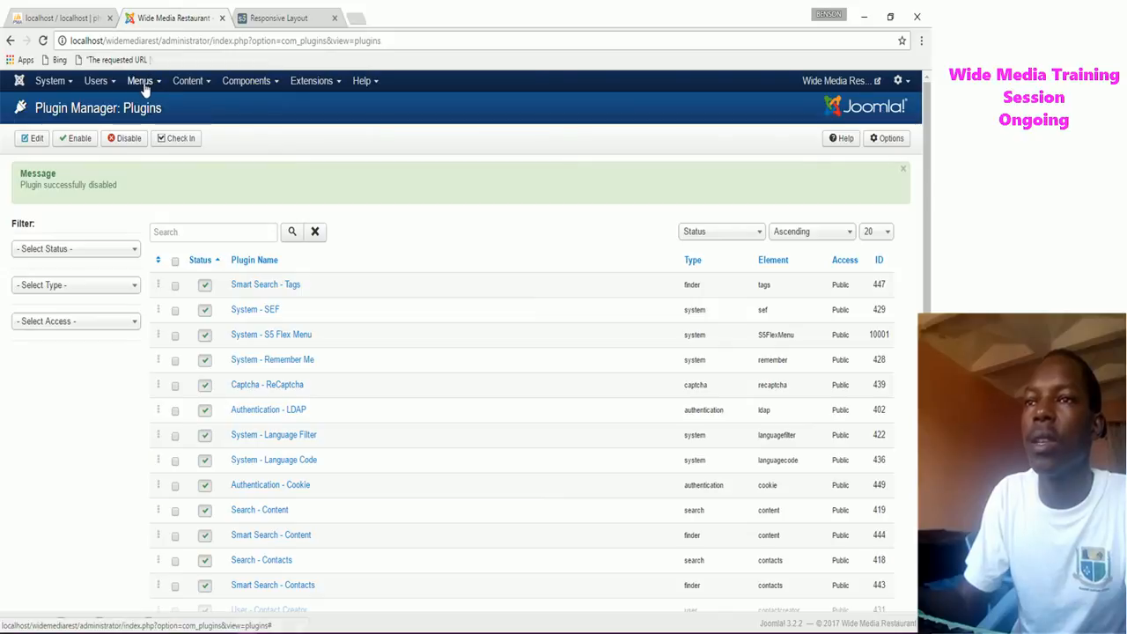
left_click(276, 19)
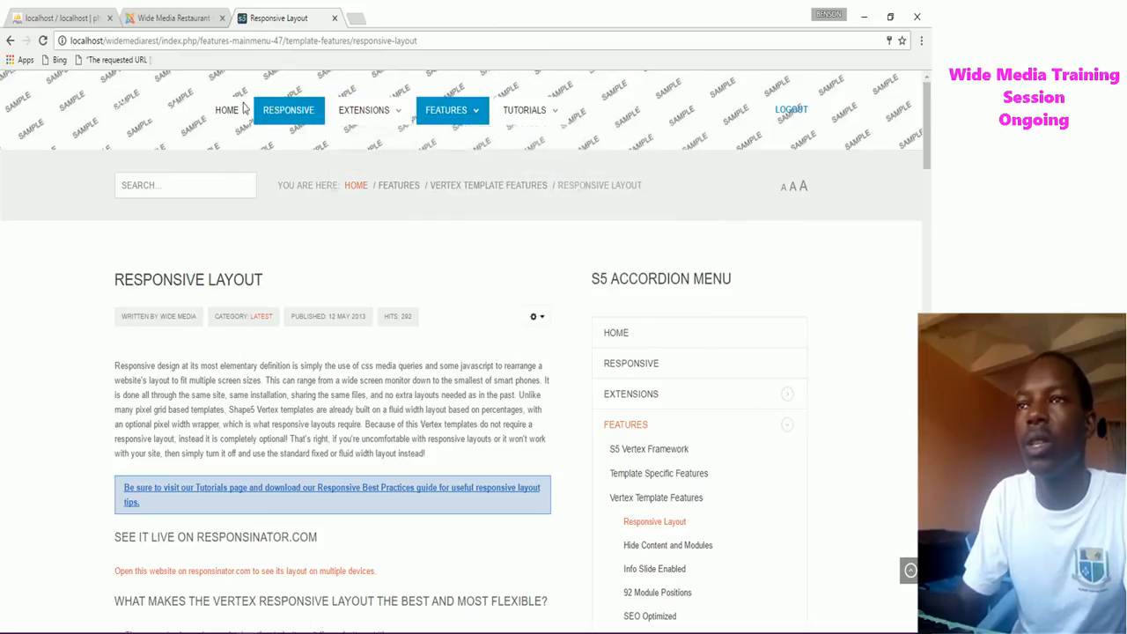
left_click(148, 12)
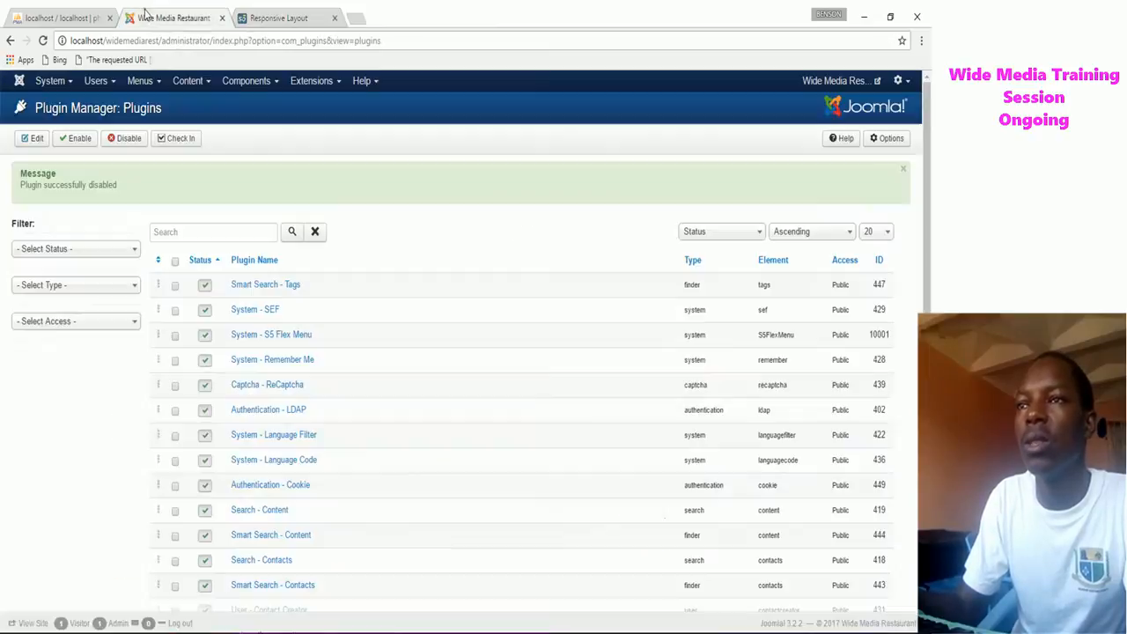
mouse_move(139, 86)
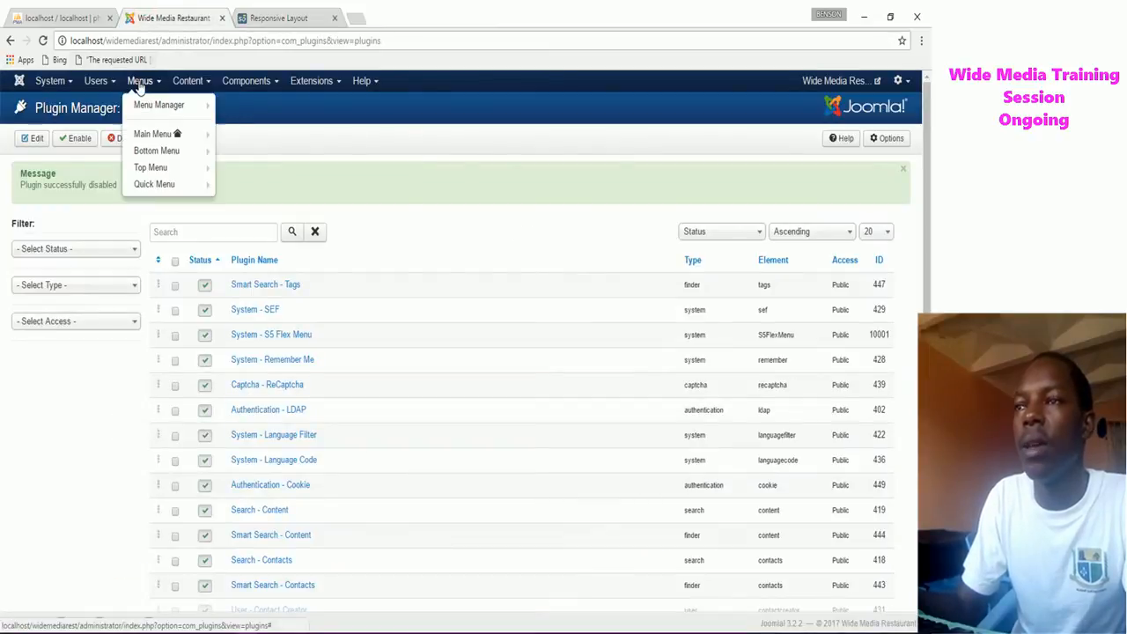
left_click(157, 136)
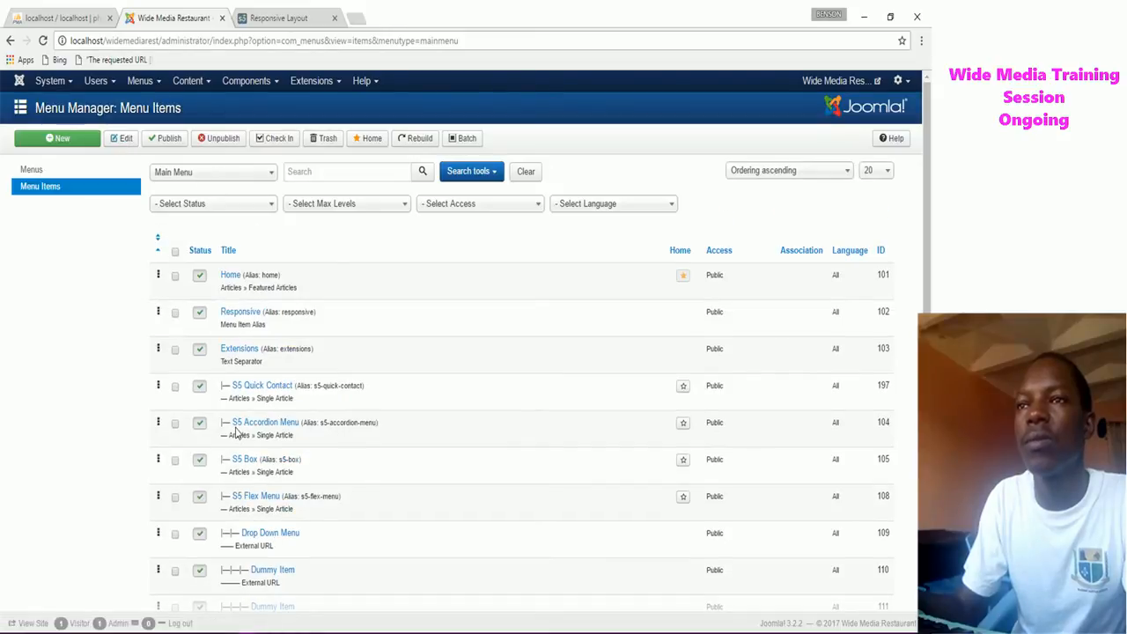
Trash the first page of Main Menu items, from Responsive and Extensions downward, keeping Home.
scroll(236, 431, "down", 1)
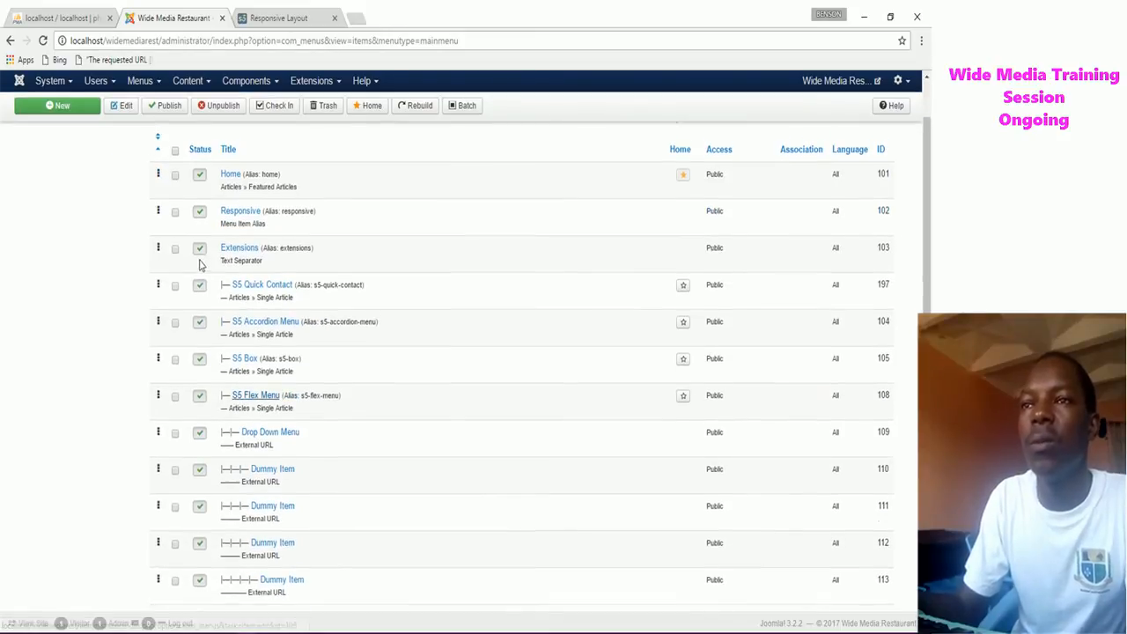
scroll(199, 264, "up", 1)
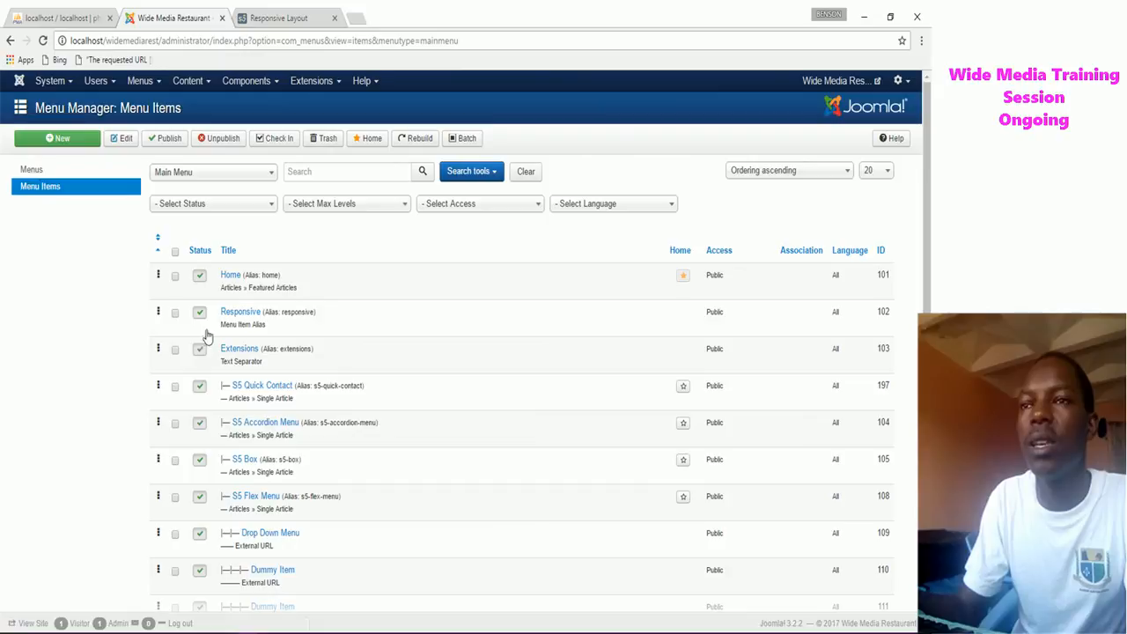
left_click(174, 251)
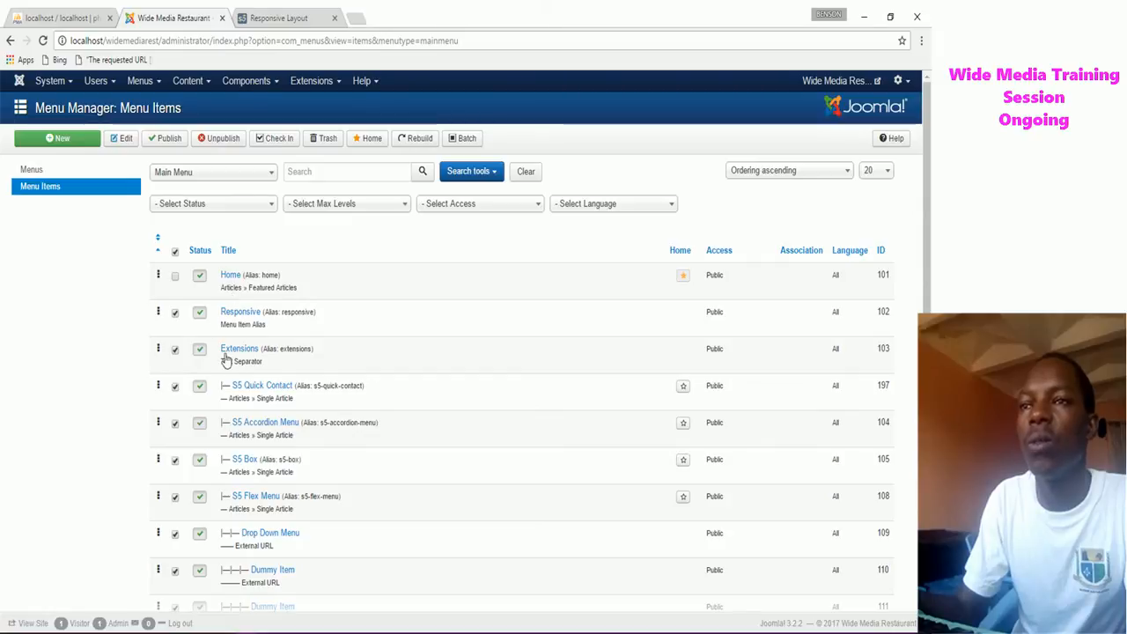
left_click(324, 141)
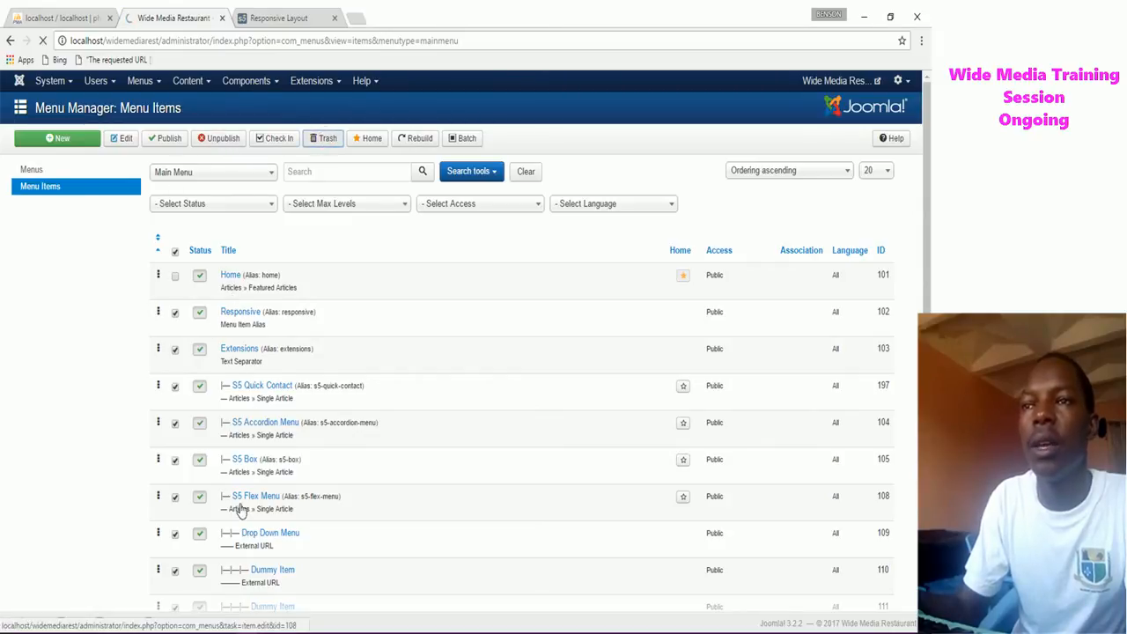
Trash the Features menu item and all the items listed below it, leaving Home out of the selection.
scroll(240, 508, "down", 2)
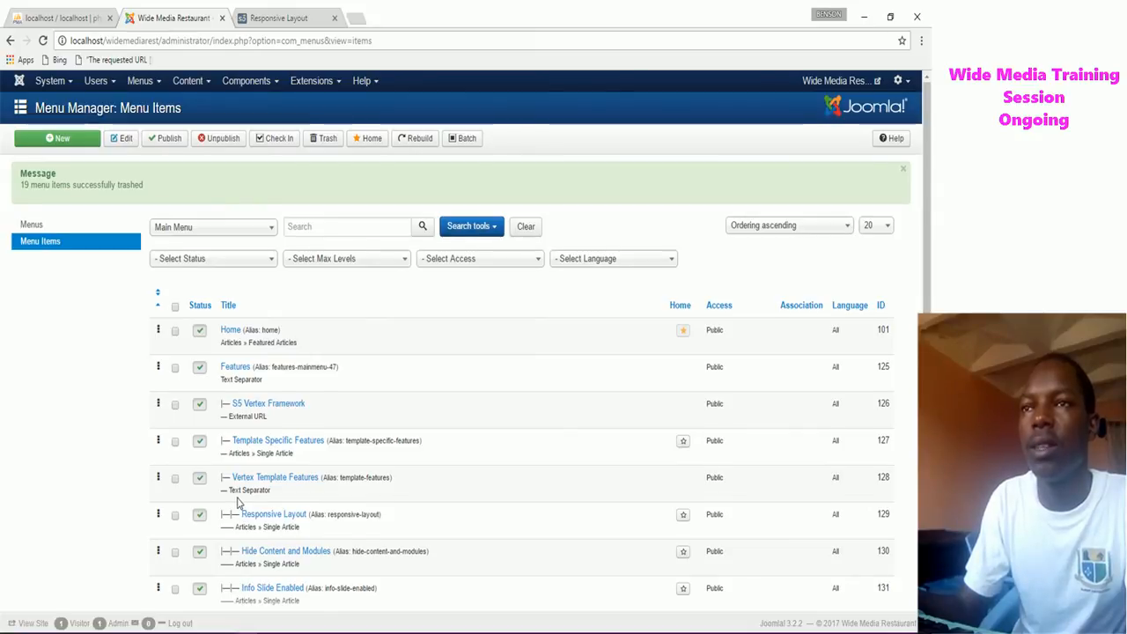
scroll(236, 493, "down", 2)
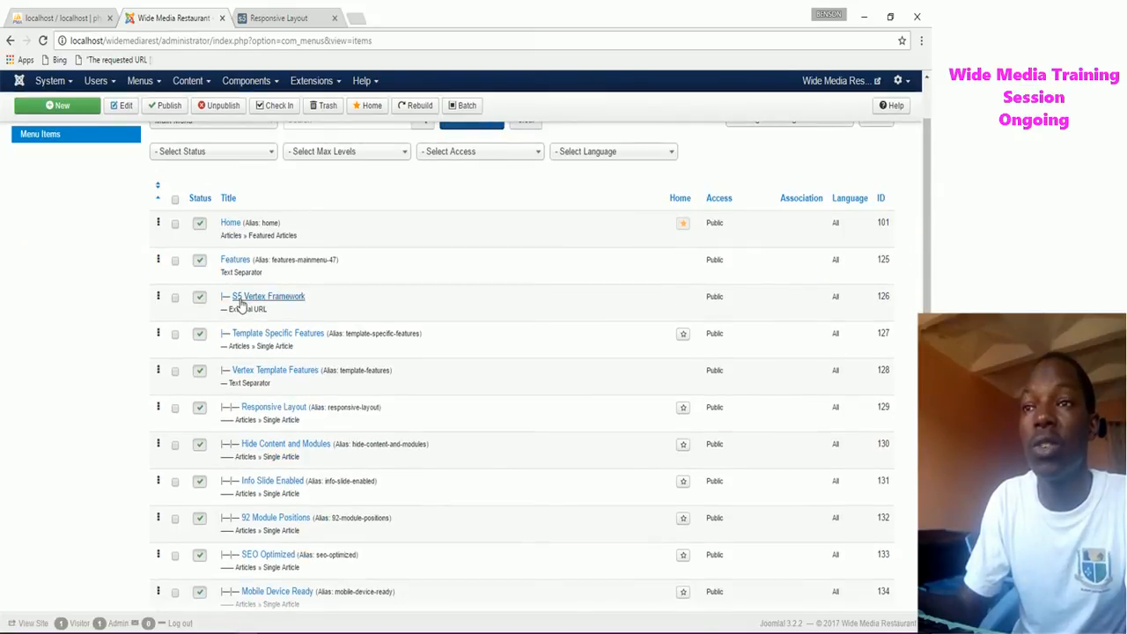
left_click(174, 199)
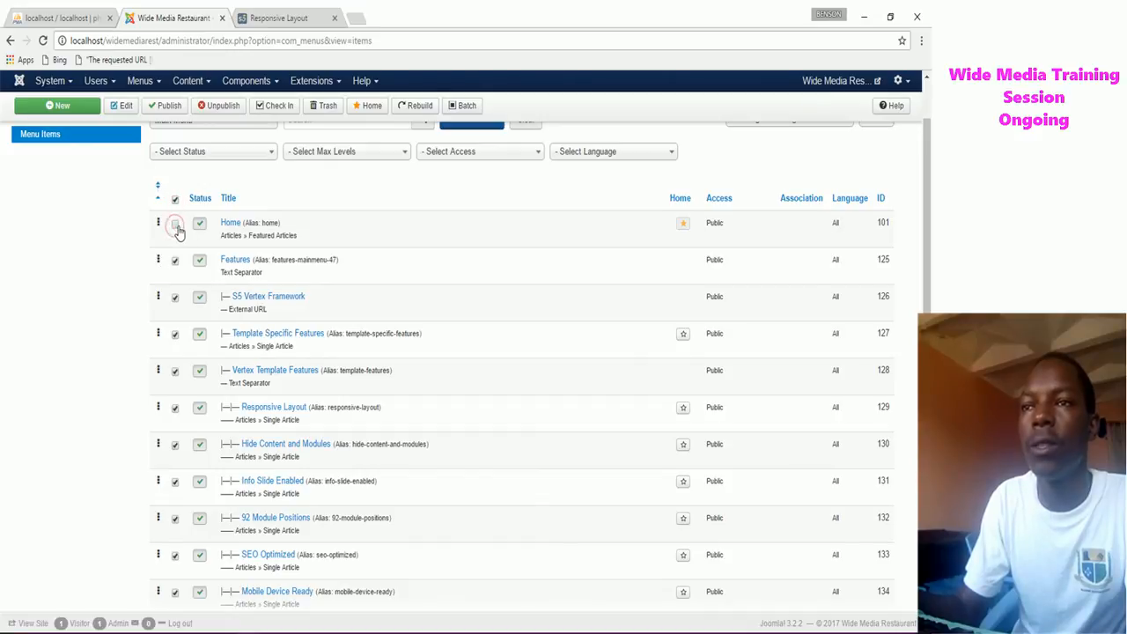
left_click(323, 106)
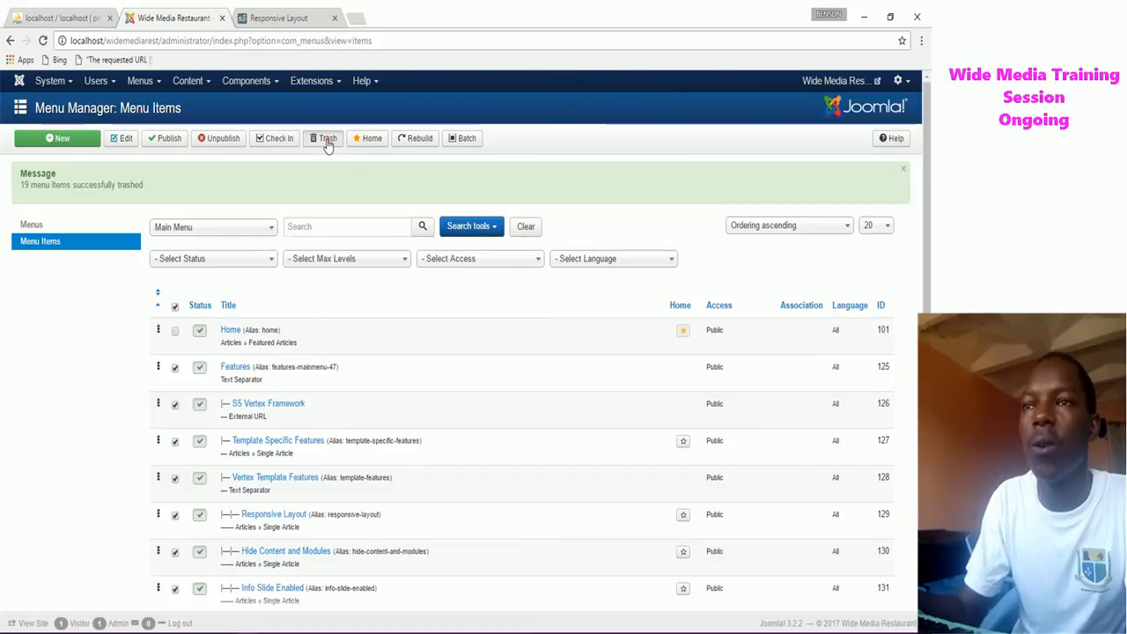
left_click(325, 141)
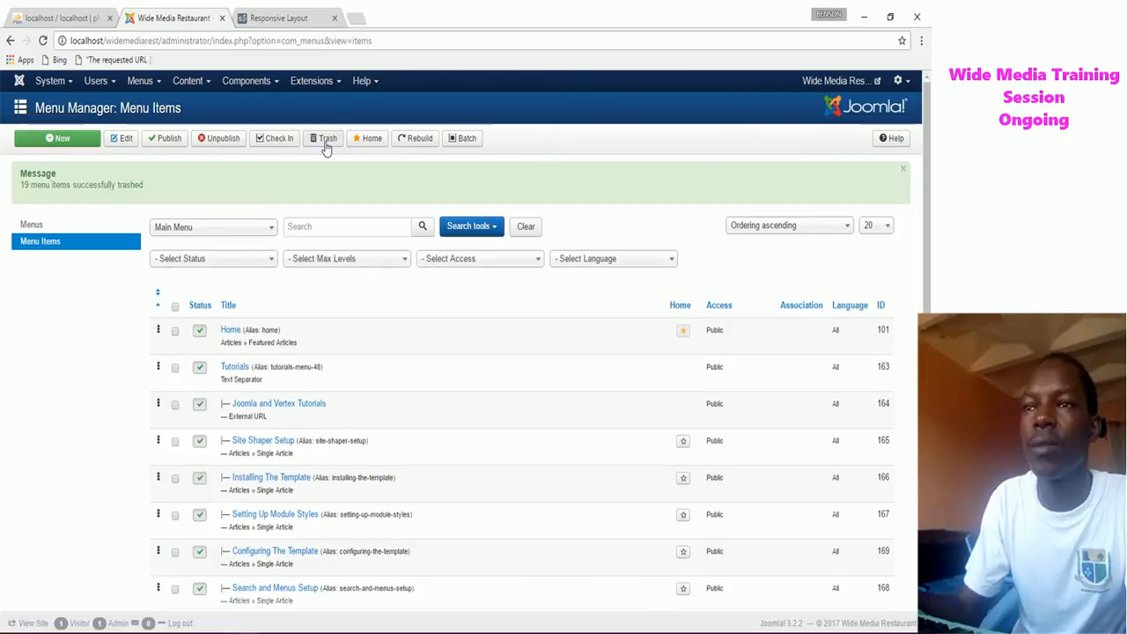
Trash the Tutorials menu item and all the items listed below it, leaving Home out of the selection.
left_click(175, 306)
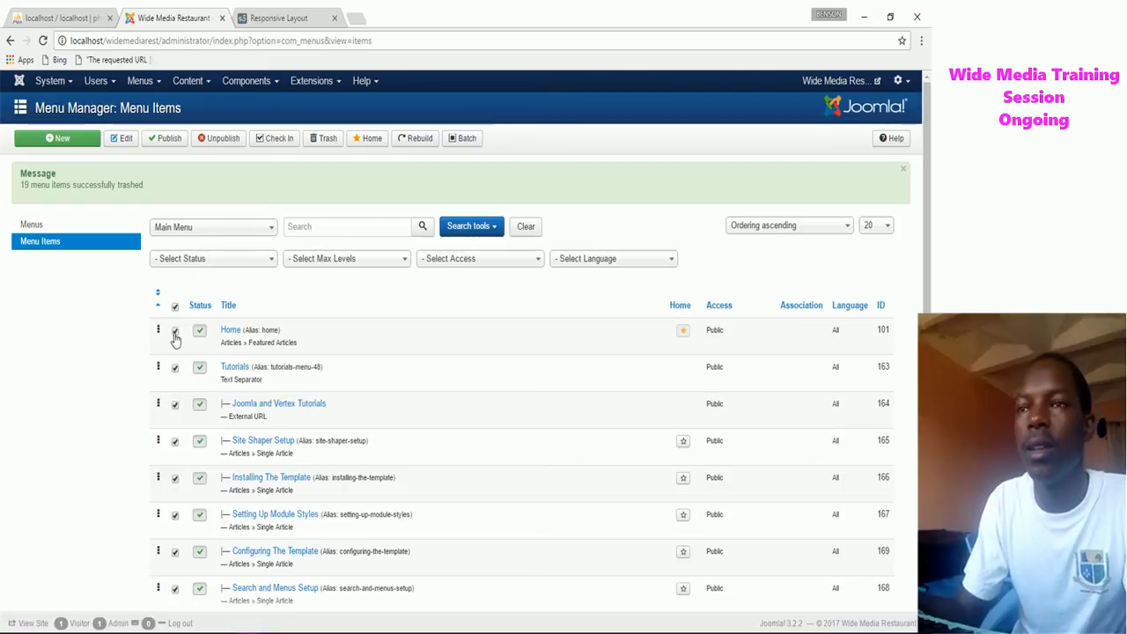
left_click(175, 330)
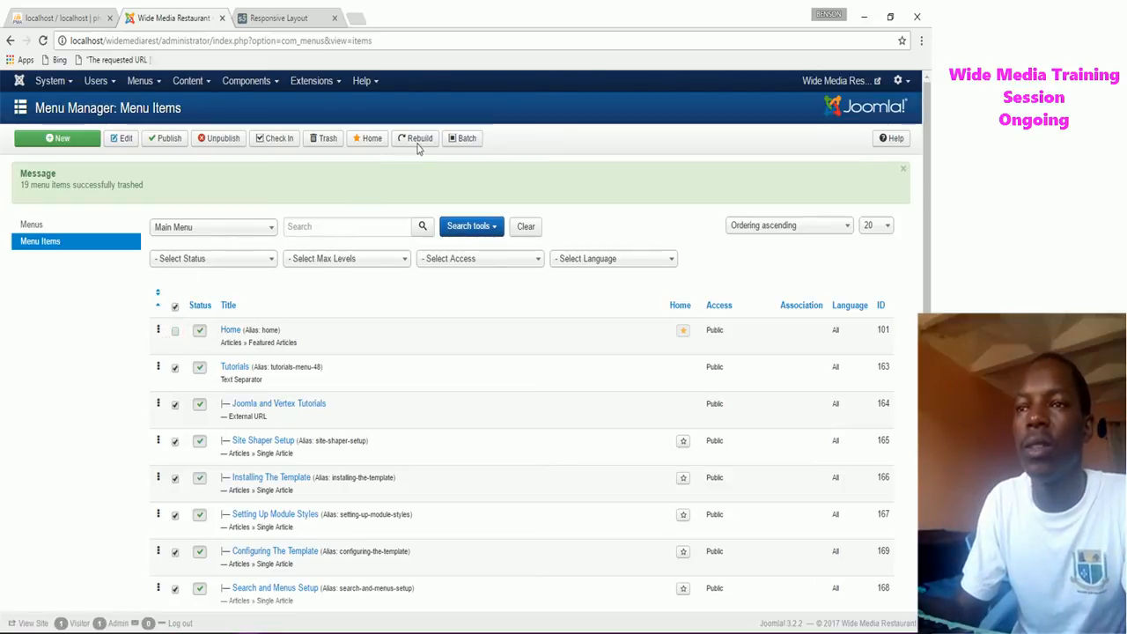
left_click(329, 148)
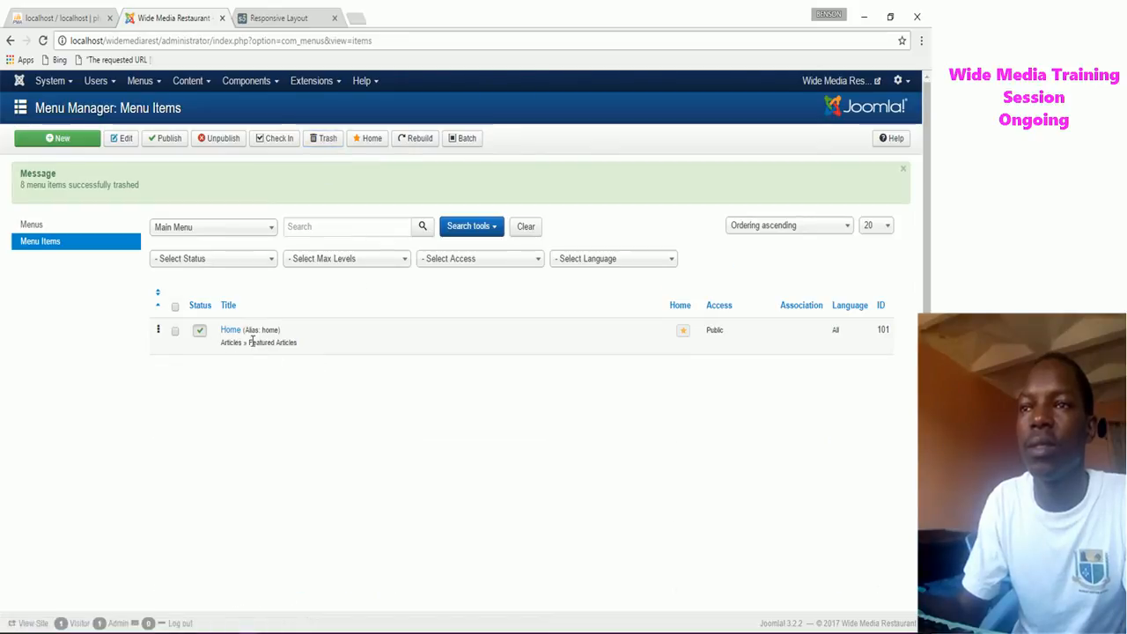
Delete the Bottom Menu, Top Menu and Quick Menu from the site's menus, keeping only Main Menu.
left_click(35, 226)
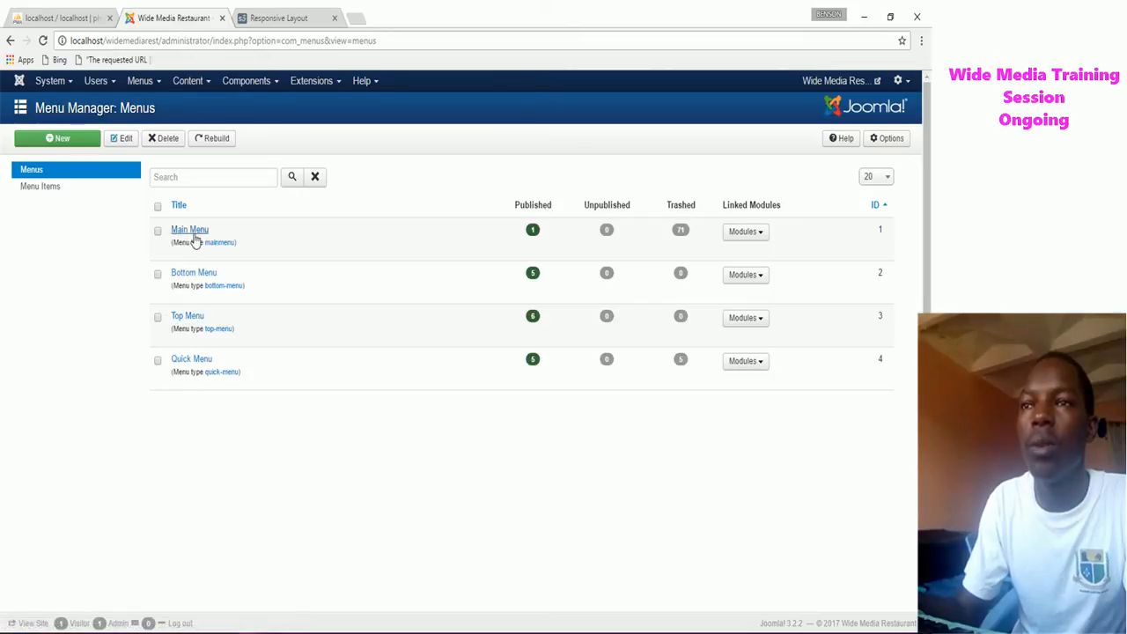
left_click(157, 205)
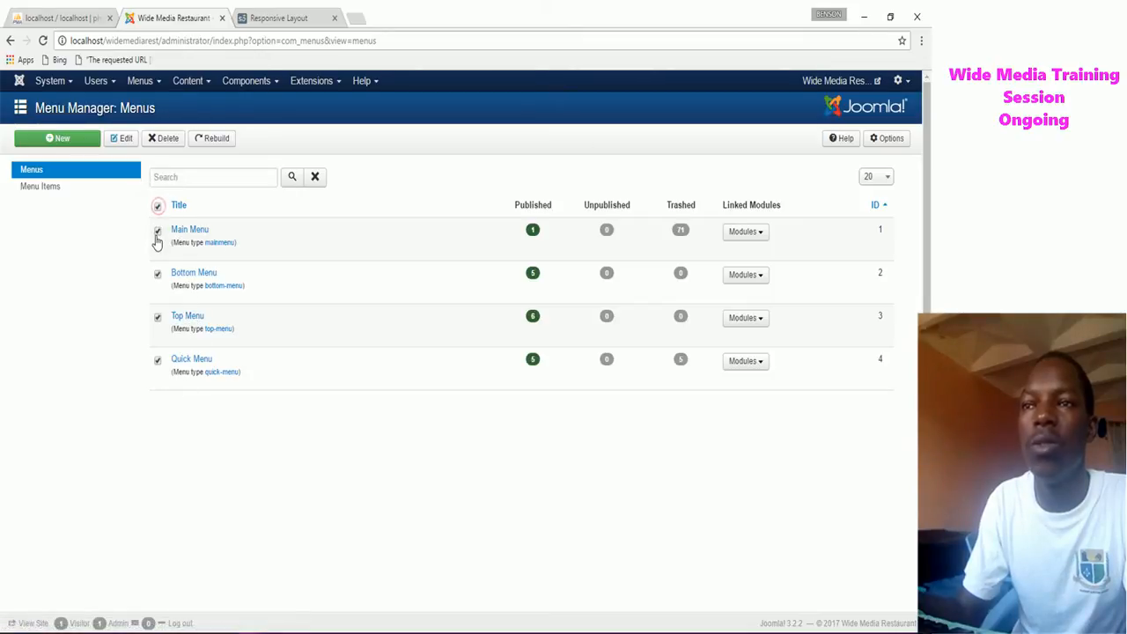
left_click(157, 233)
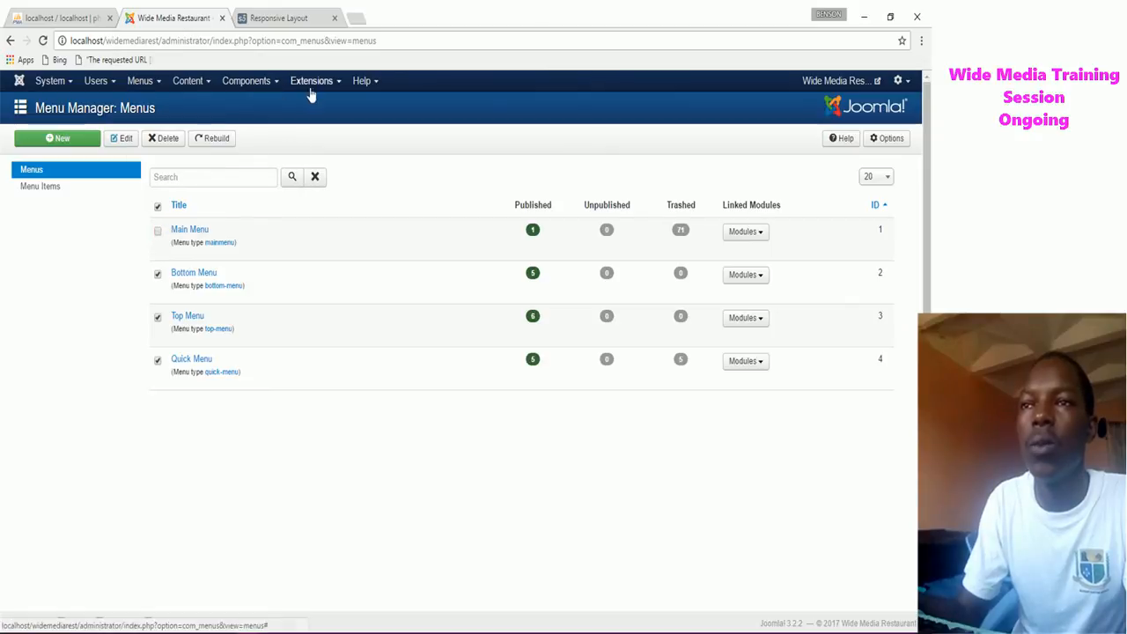
left_click(167, 139)
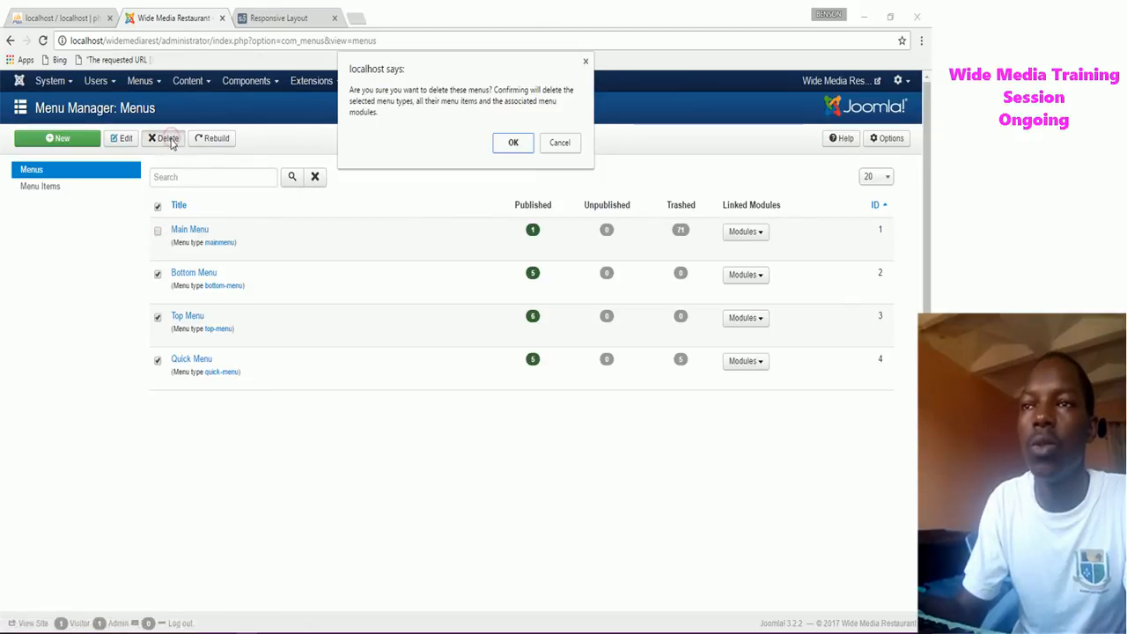
left_click(511, 143)
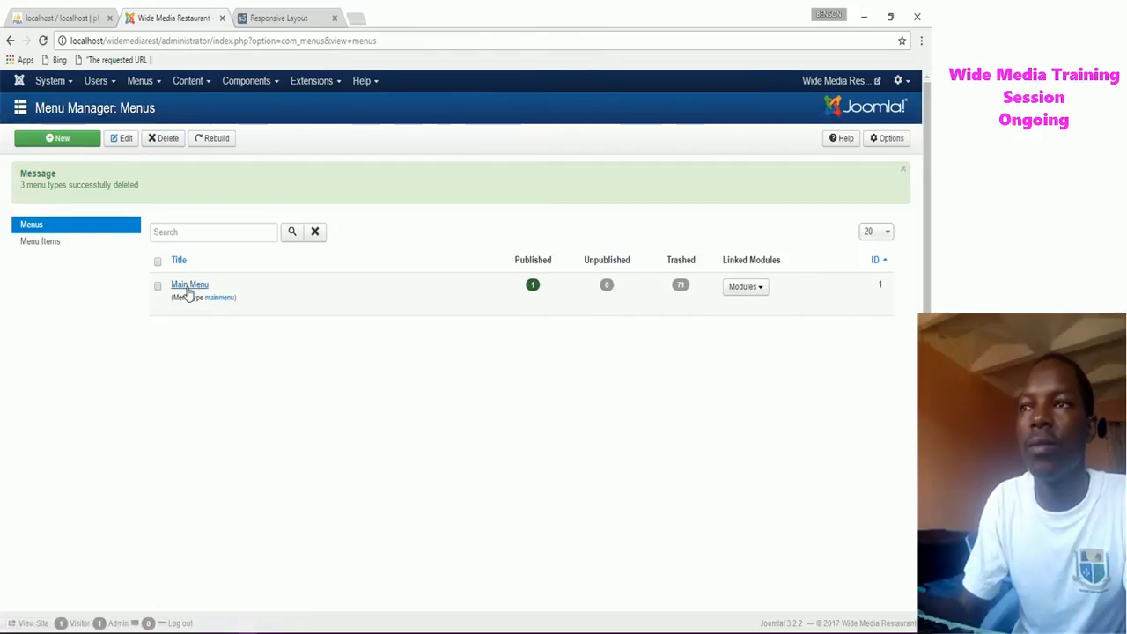
Review the remaining Main Menu items, and reload the site's front end to check its navigation menu.
left_click(186, 288)
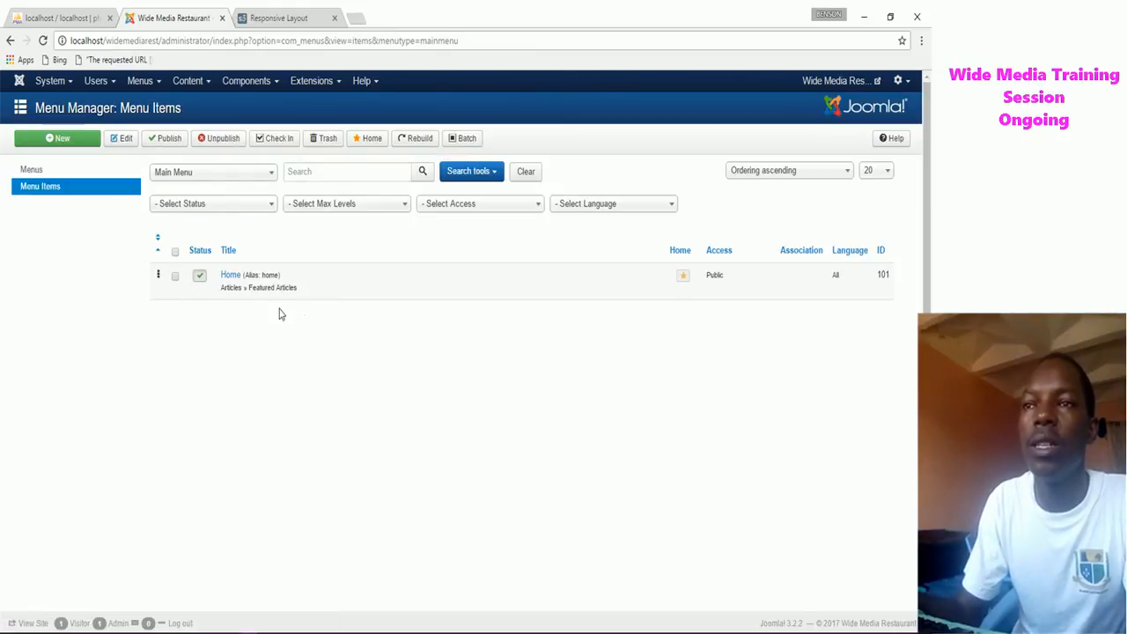
left_click(278, 18)
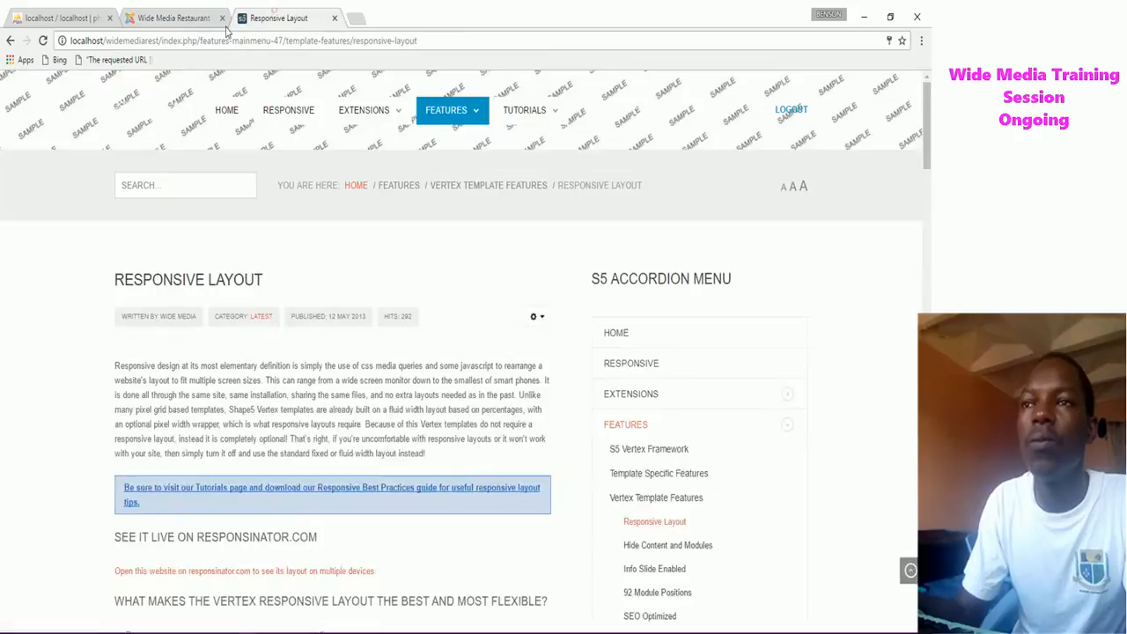
left_click(42, 42)
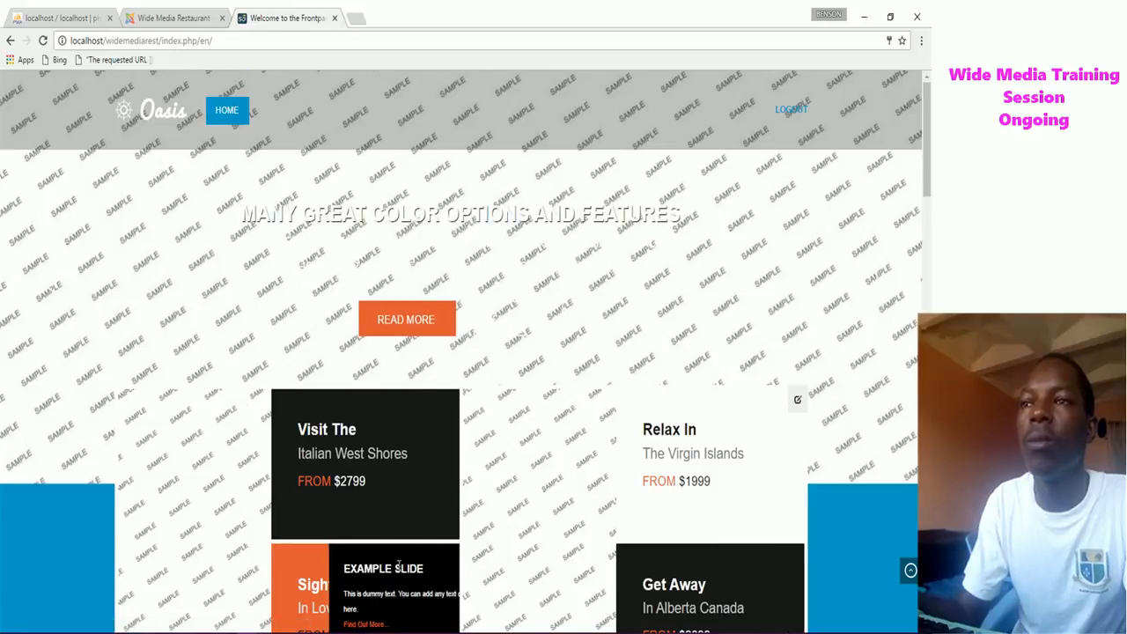
scroll(396, 571, "down", 2)
scroll(265, 538, "up", 2)
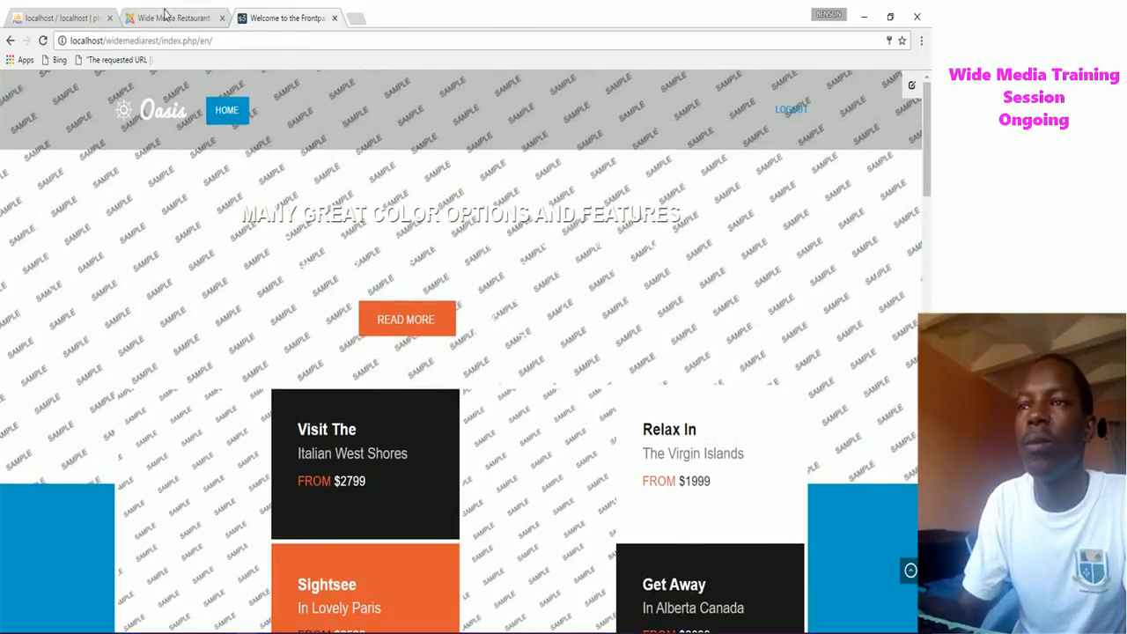
Open the article list in the administration and trash every article on its first page, from 2014 Best Places to Responsive Layout.
left_click(172, 18)
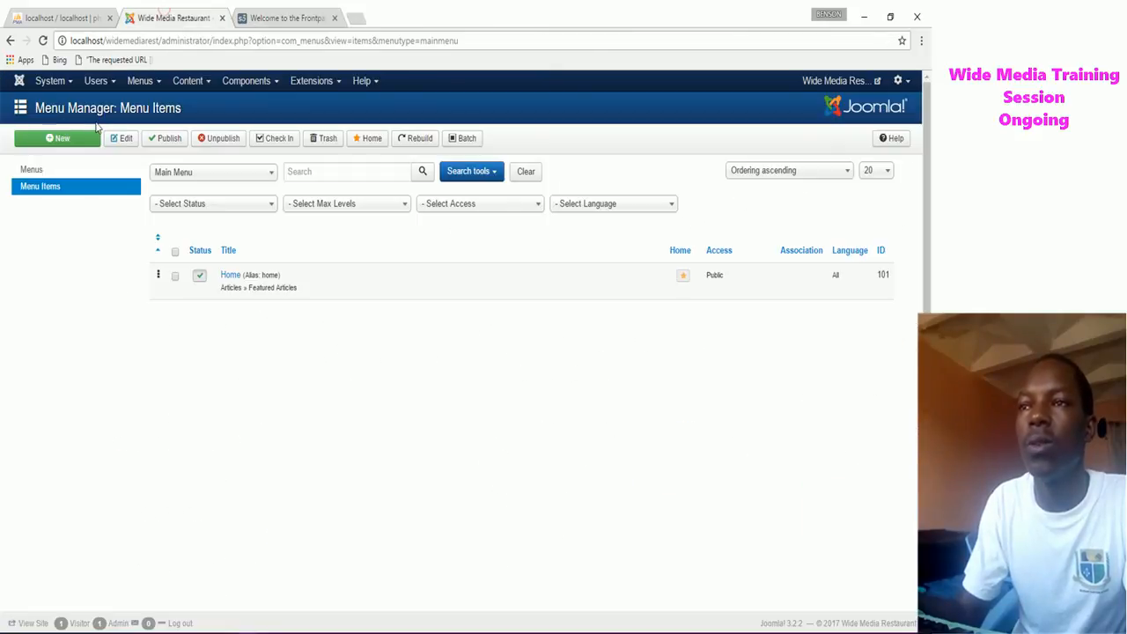
left_click(187, 81)
mouse_move(221, 111)
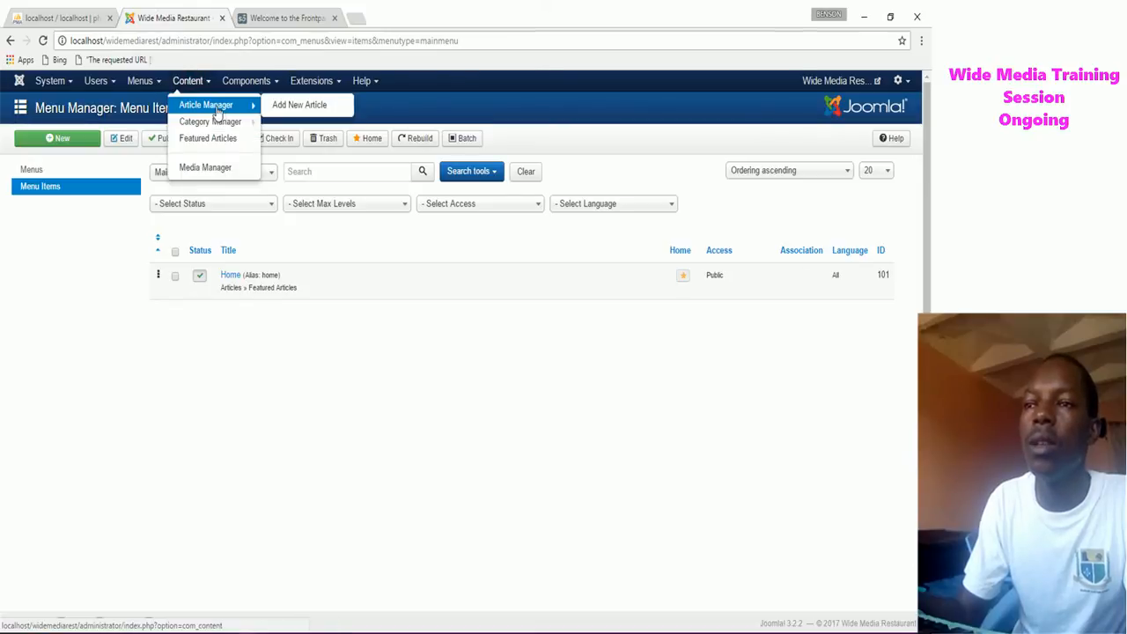
left_click(215, 108)
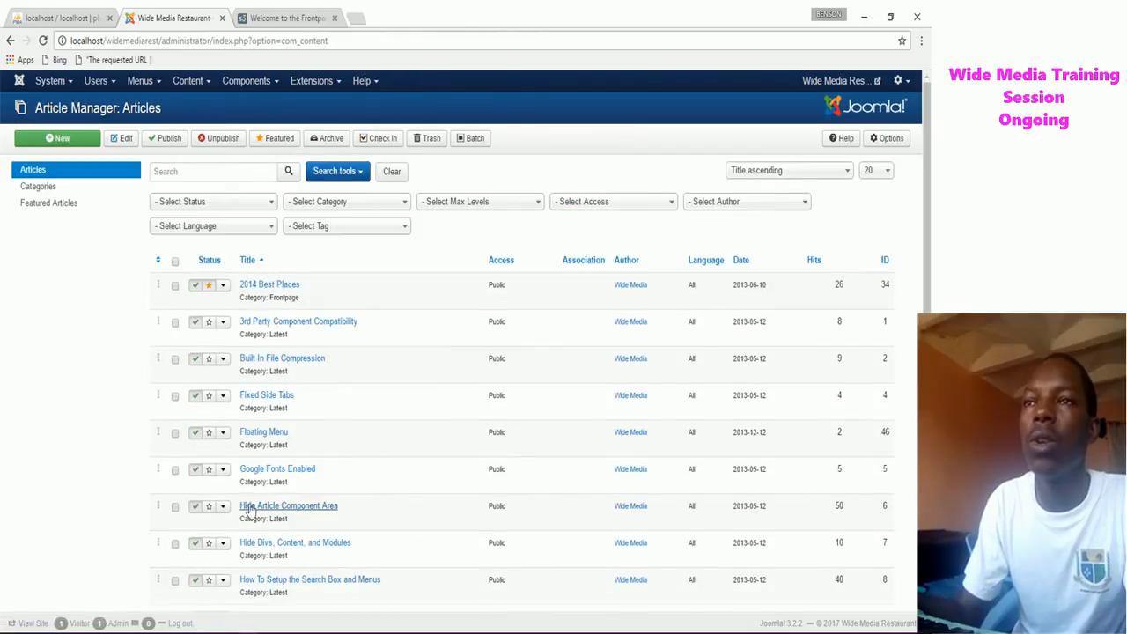
scroll(261, 519, "down", 4)
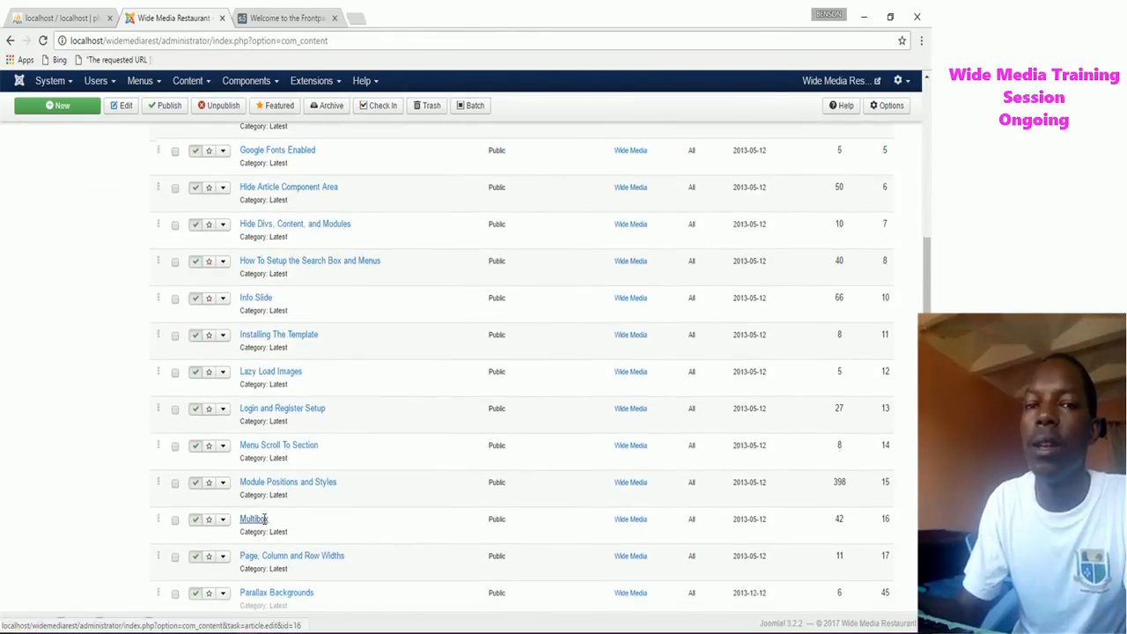
scroll(261, 523, "down", 2)
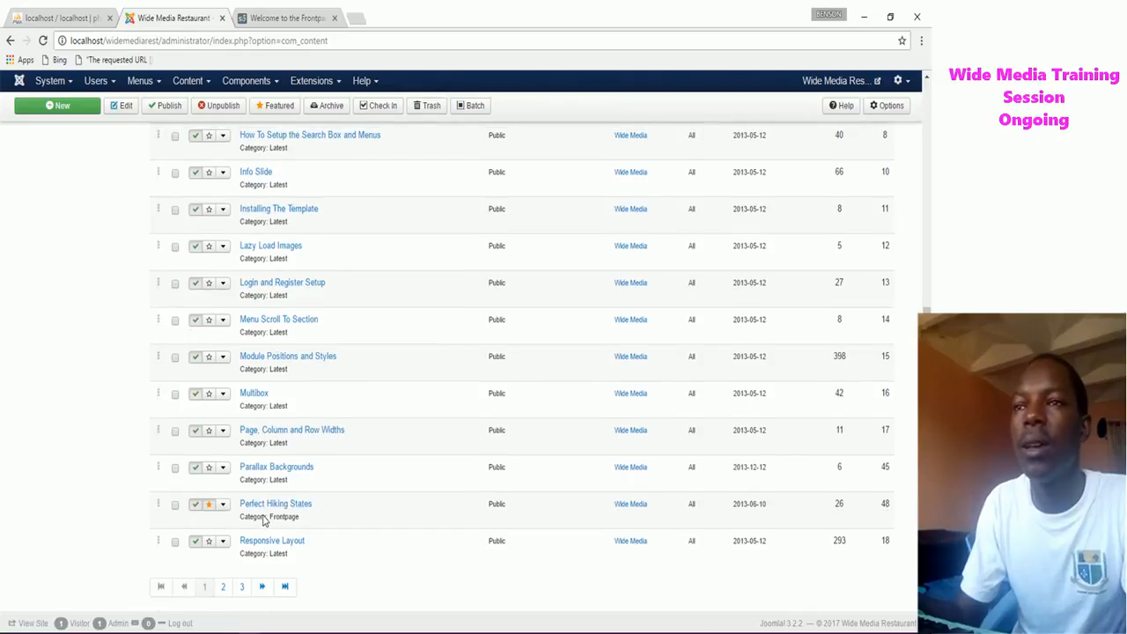
scroll(262, 517, "up", 6)
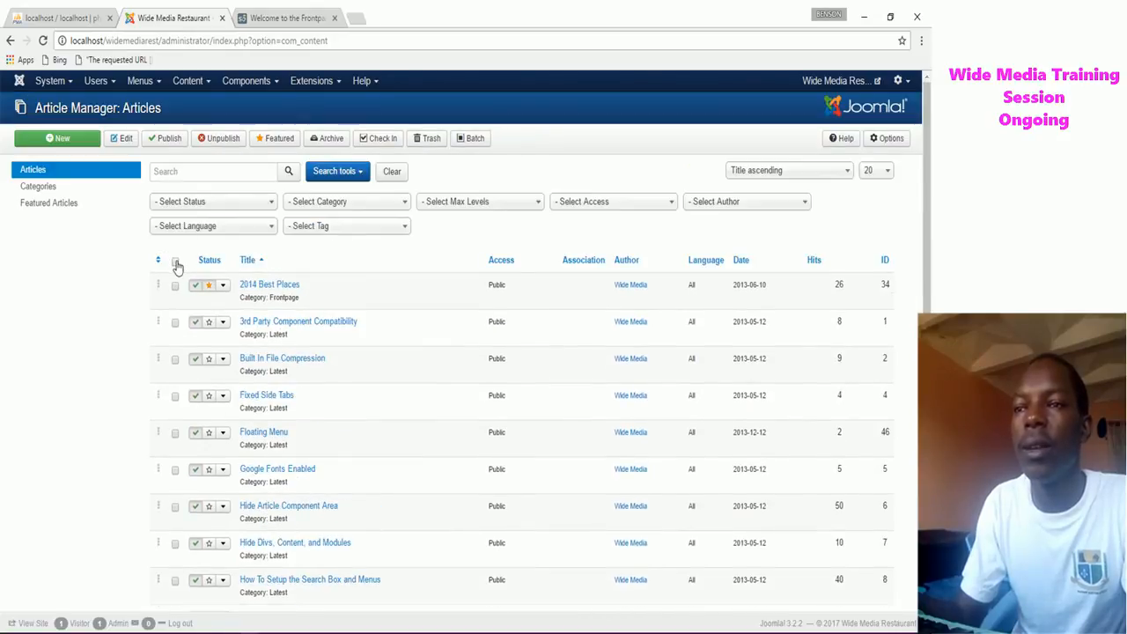
left_click(174, 261)
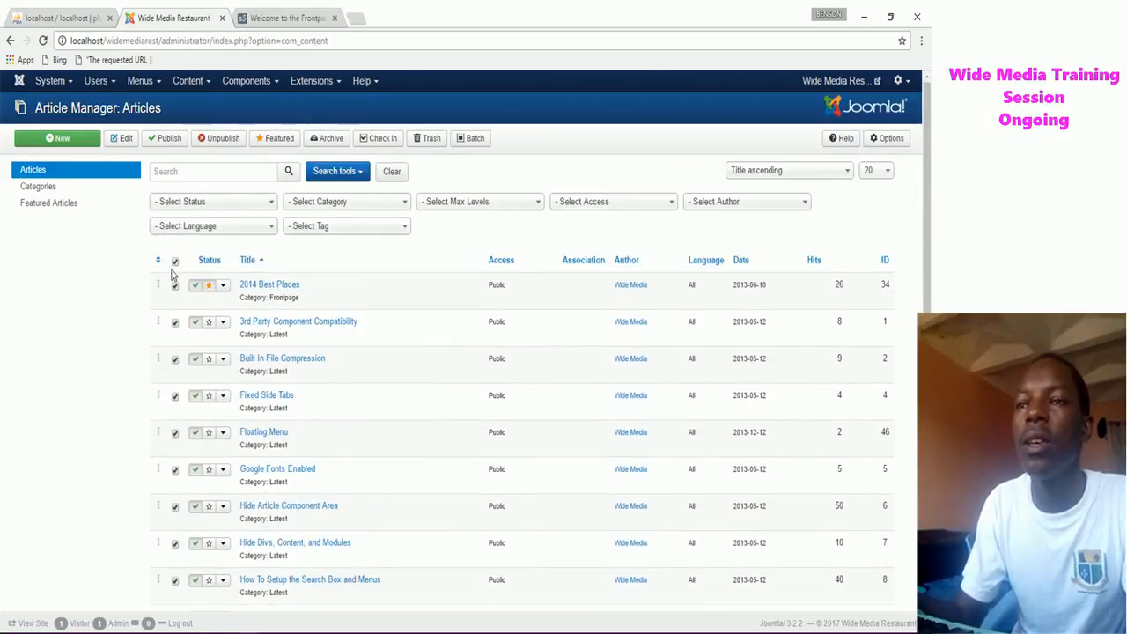
left_click(429, 141)
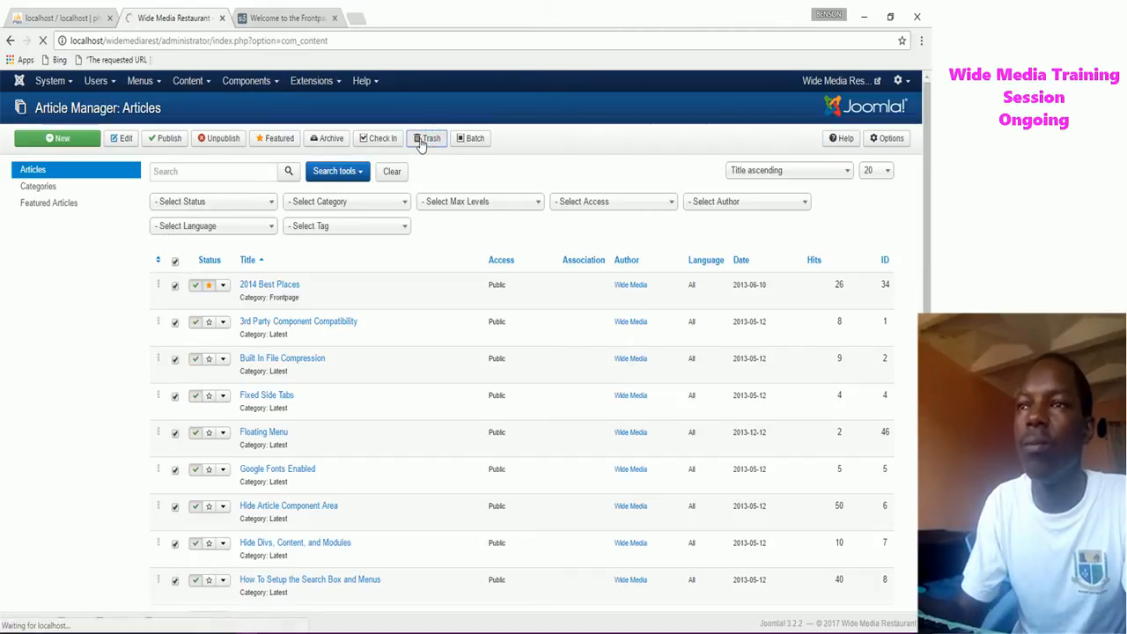
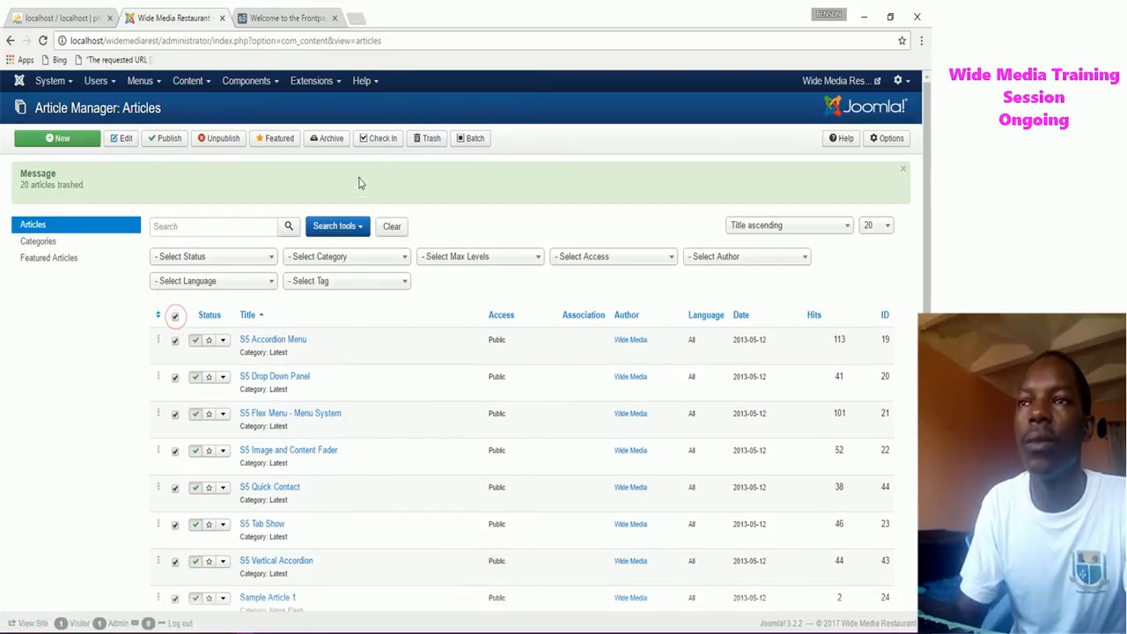
Trash the next page of articles starting at S5 Accordion Menu, and the last article, Visit Rome This Year.
left_click(429, 139)
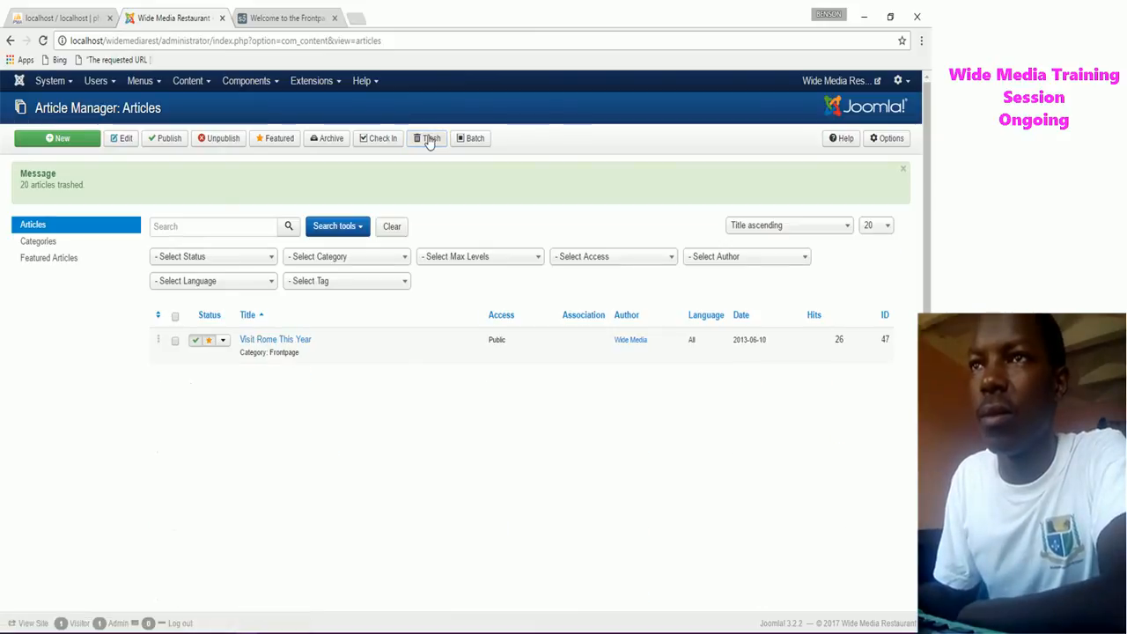
left_click(176, 341)
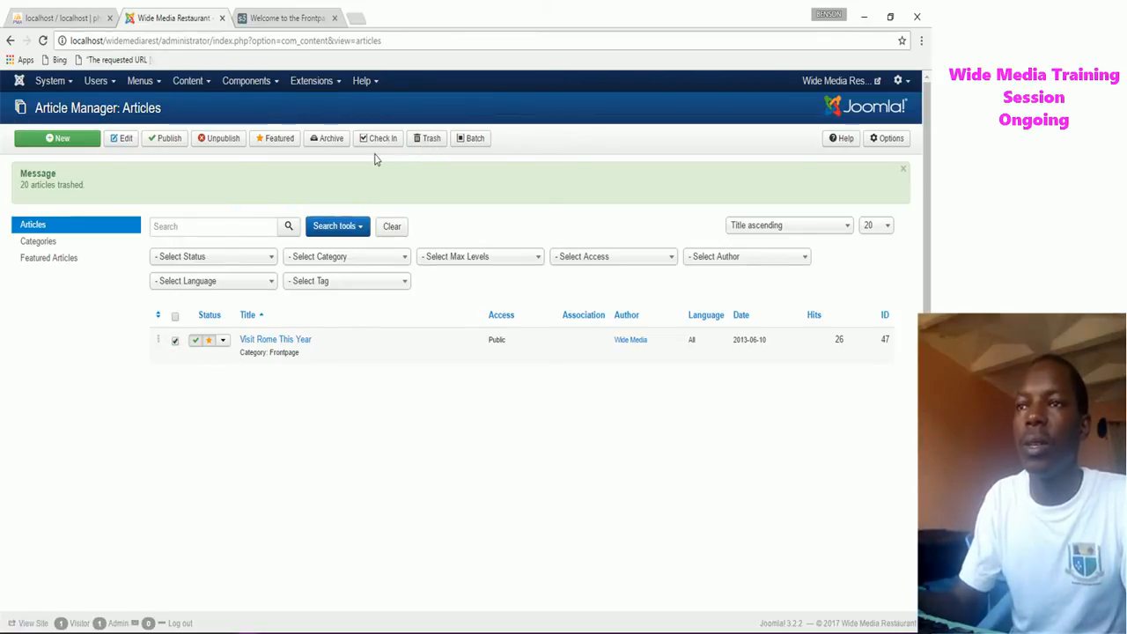
left_click(414, 147)
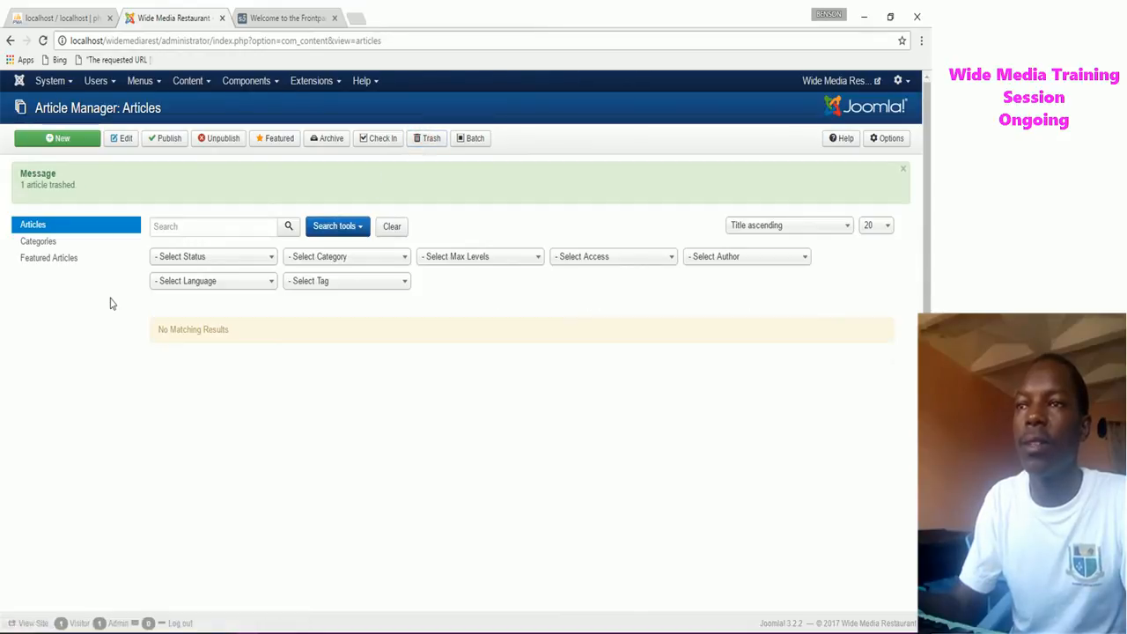
Reload the site's front page and look through its content after the article removal.
left_click(278, 18)
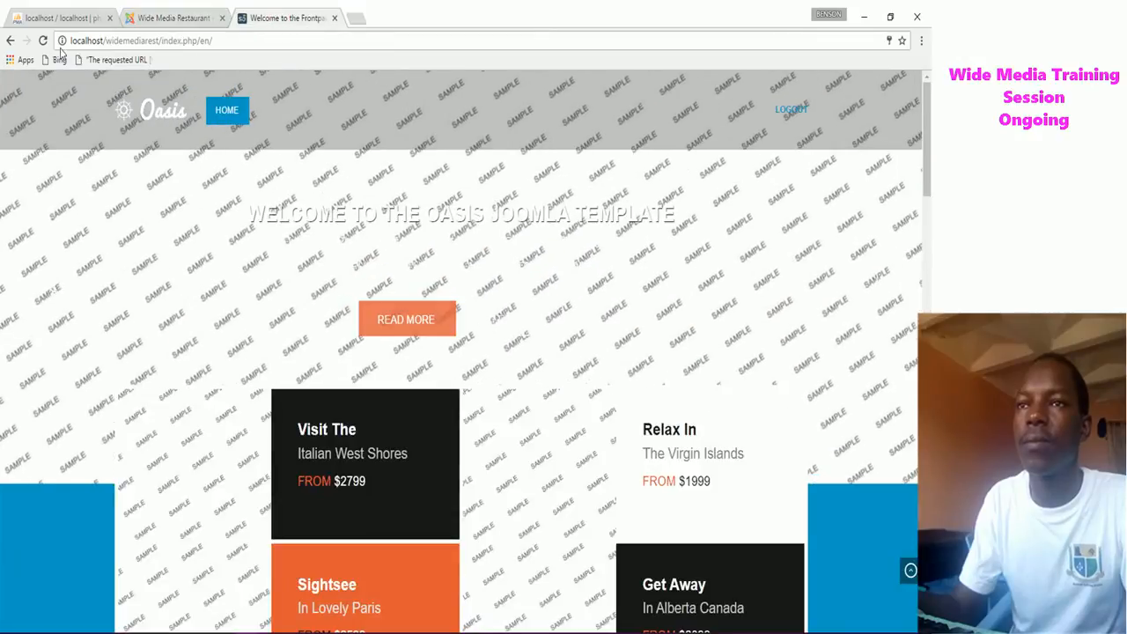
left_click(42, 40)
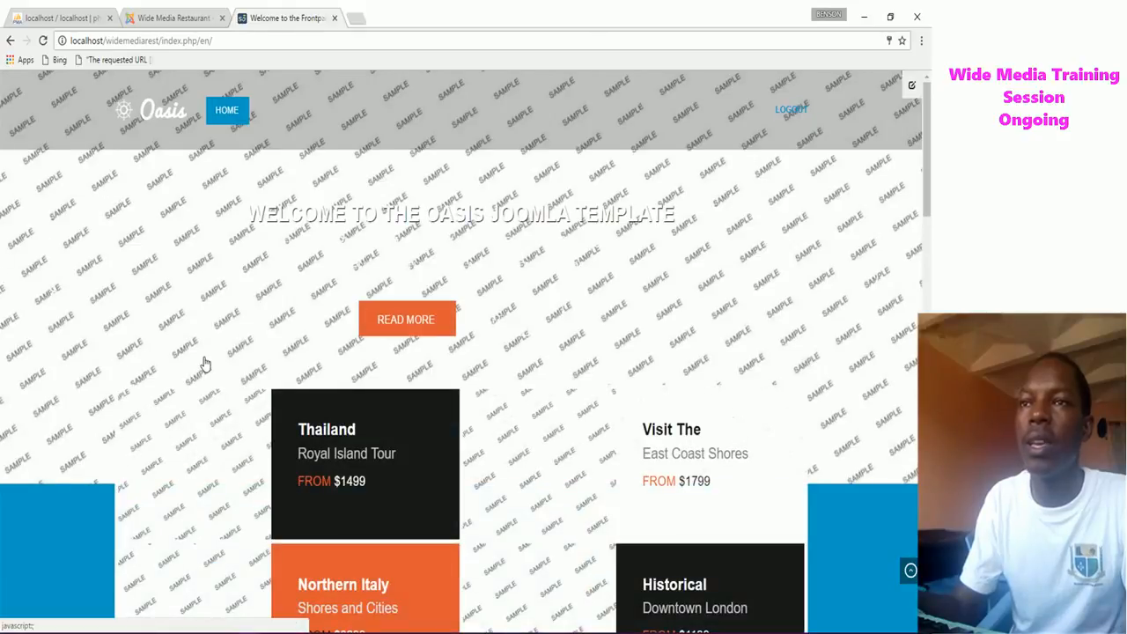
scroll(218, 438, "down", 3)
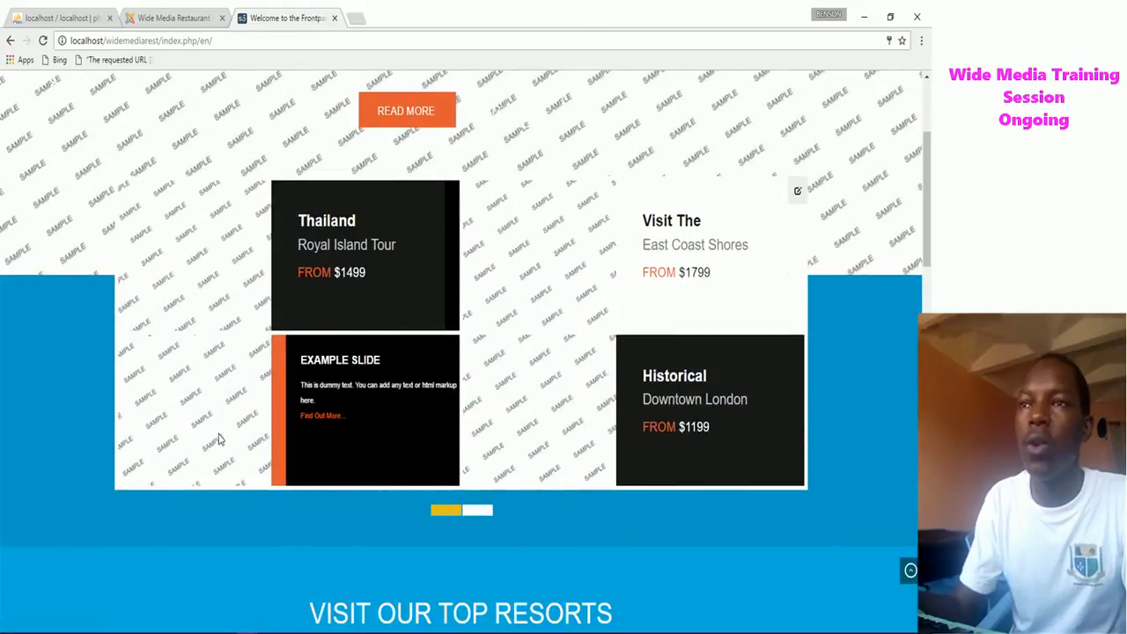
scroll(219, 436, "down", 4)
scroll(219, 434, "up", 7)
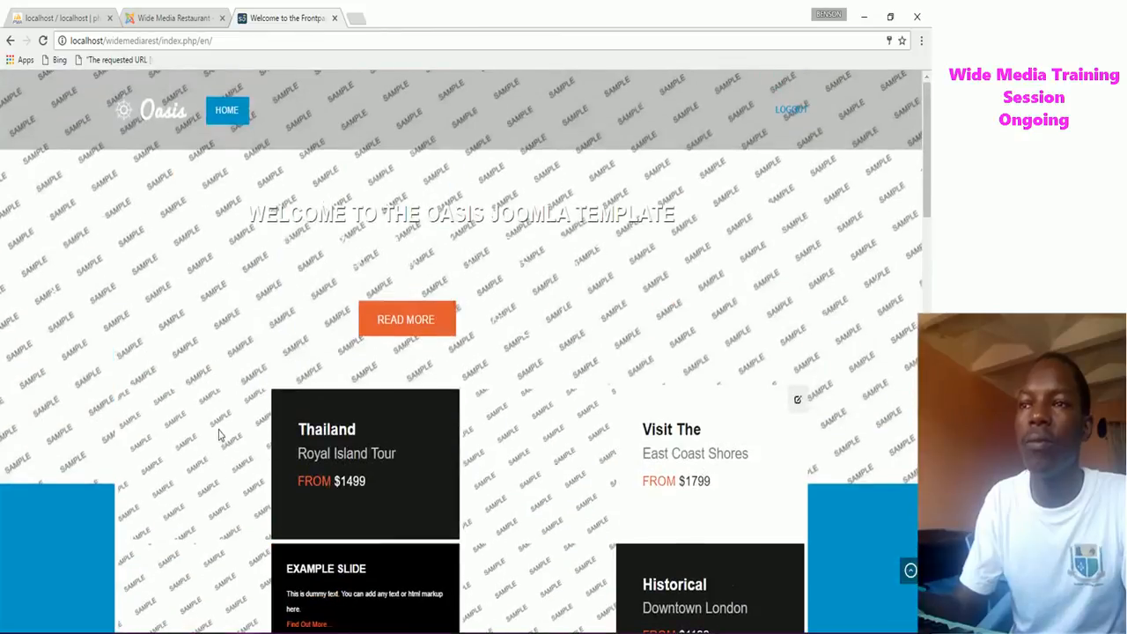
Open the site's module list in the administration and trash every module on its first page, from -less_margin_white to S5 Tab Show.
left_click(174, 18)
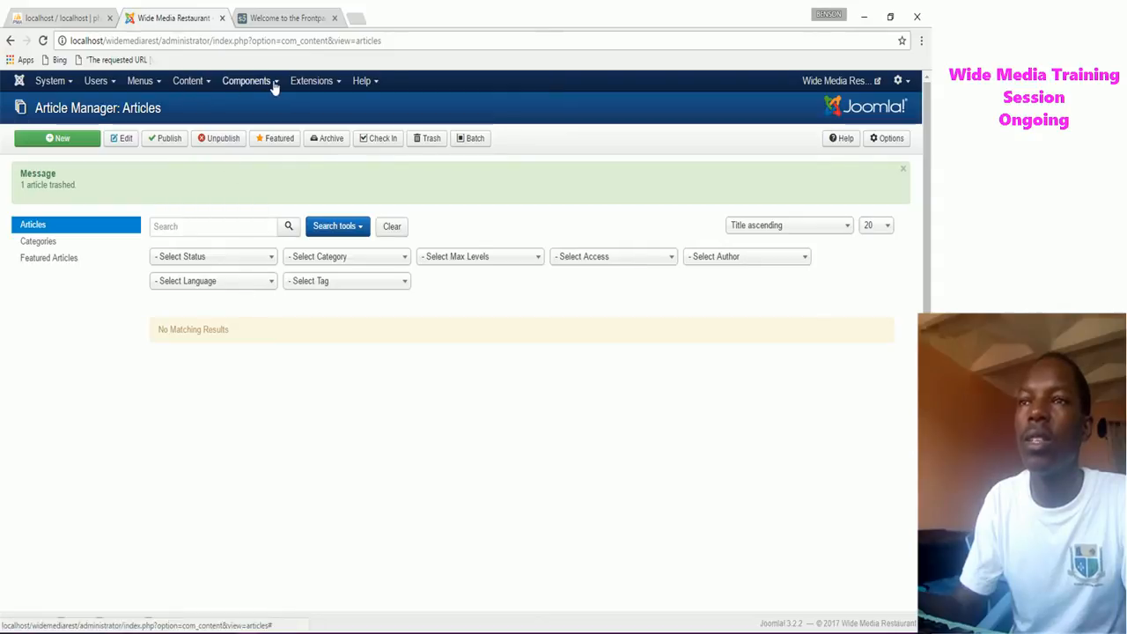
left_click(306, 82)
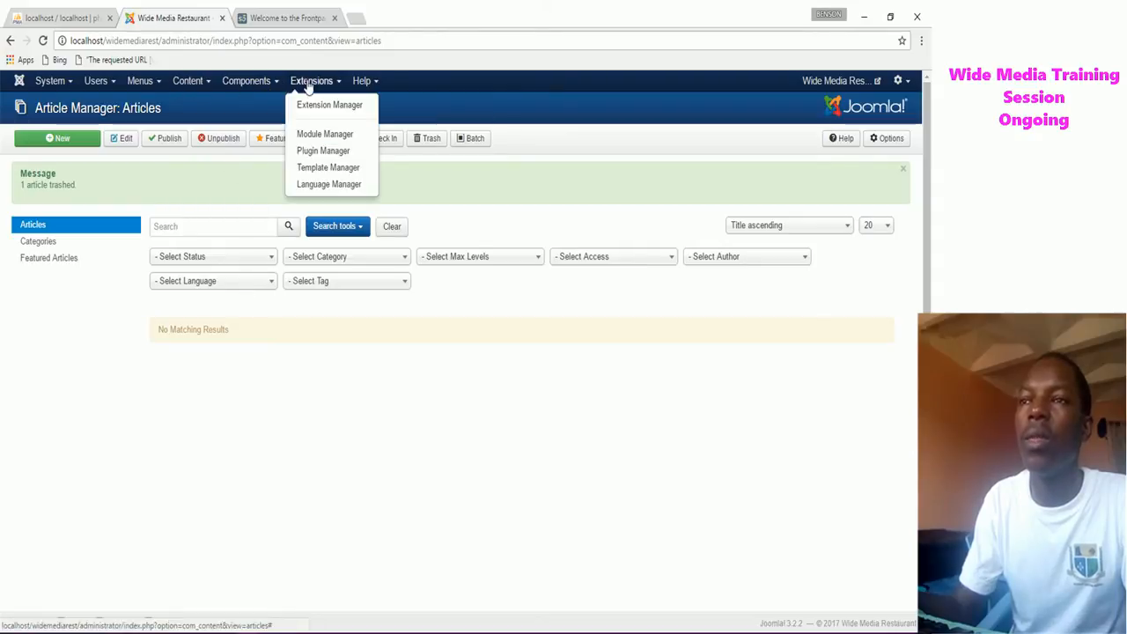
left_click(328, 135)
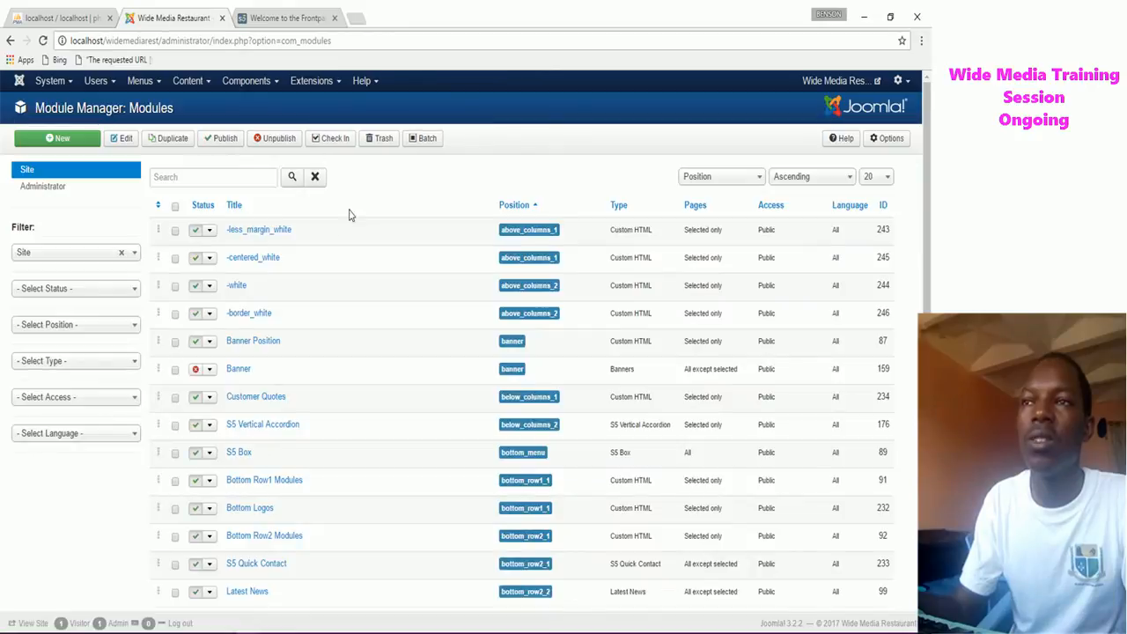
scroll(247, 314, "down", 3)
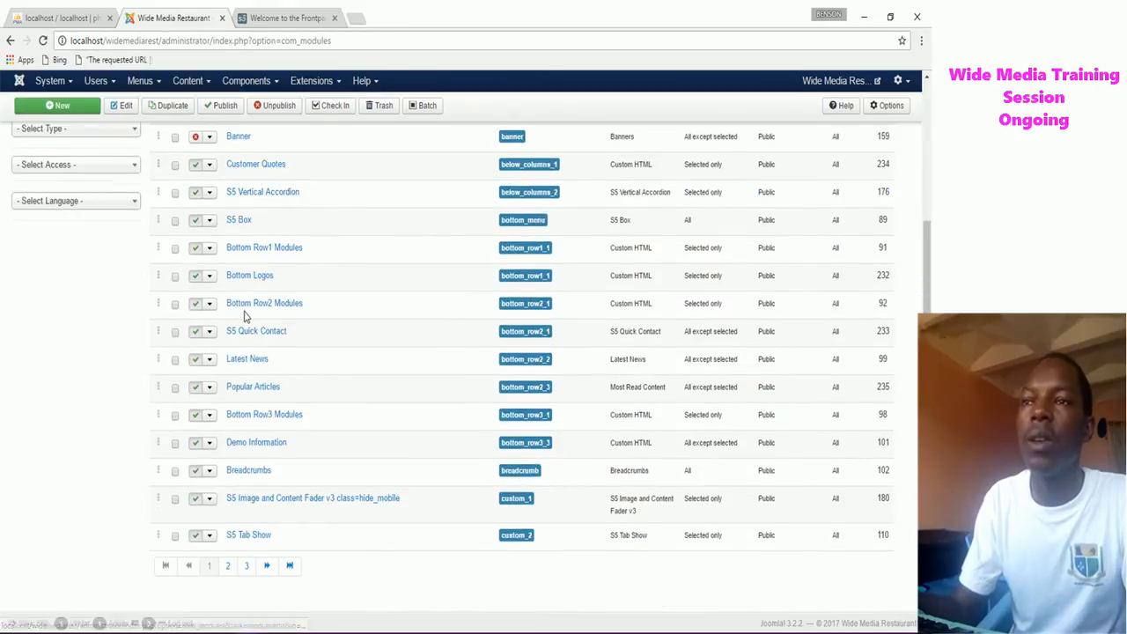
scroll(242, 339, "up", 3)
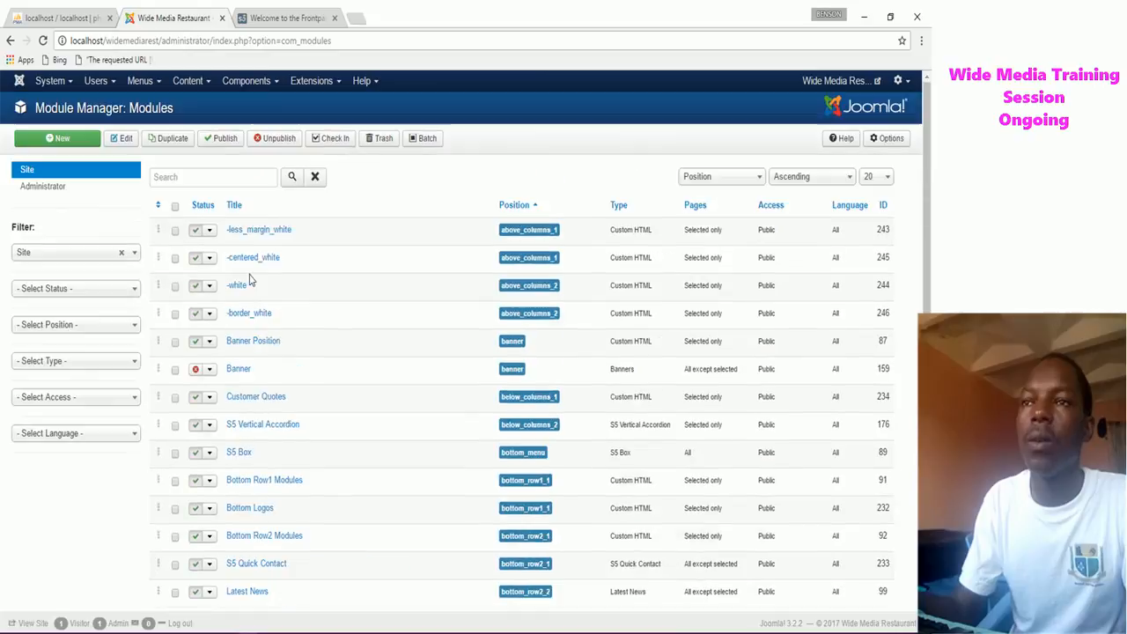
left_click(174, 208)
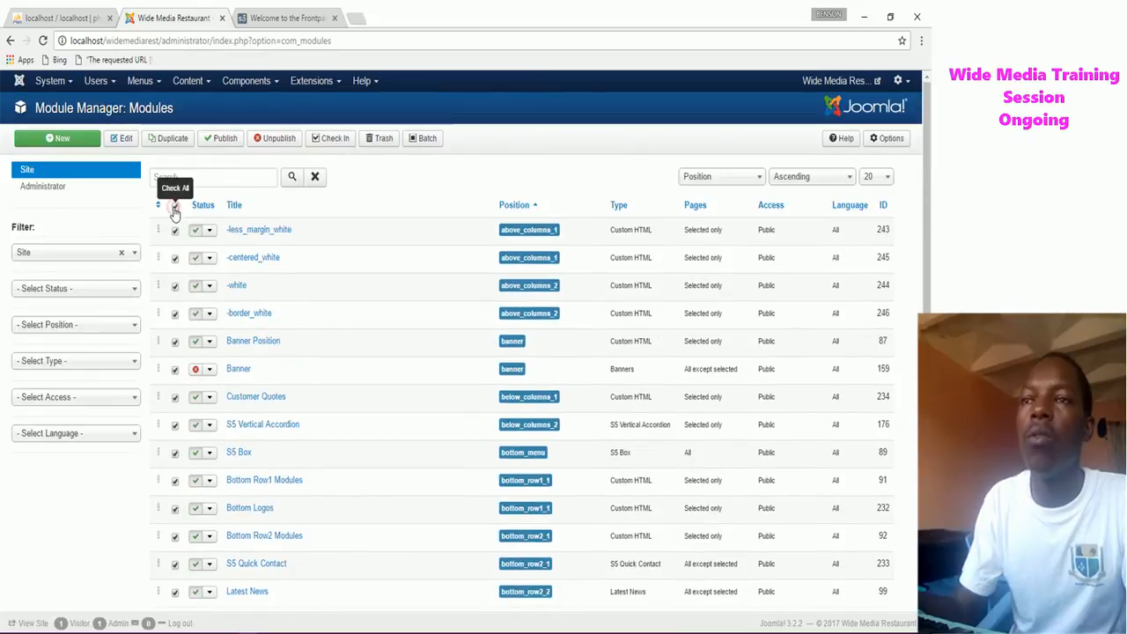
scroll(243, 406, "down", 3)
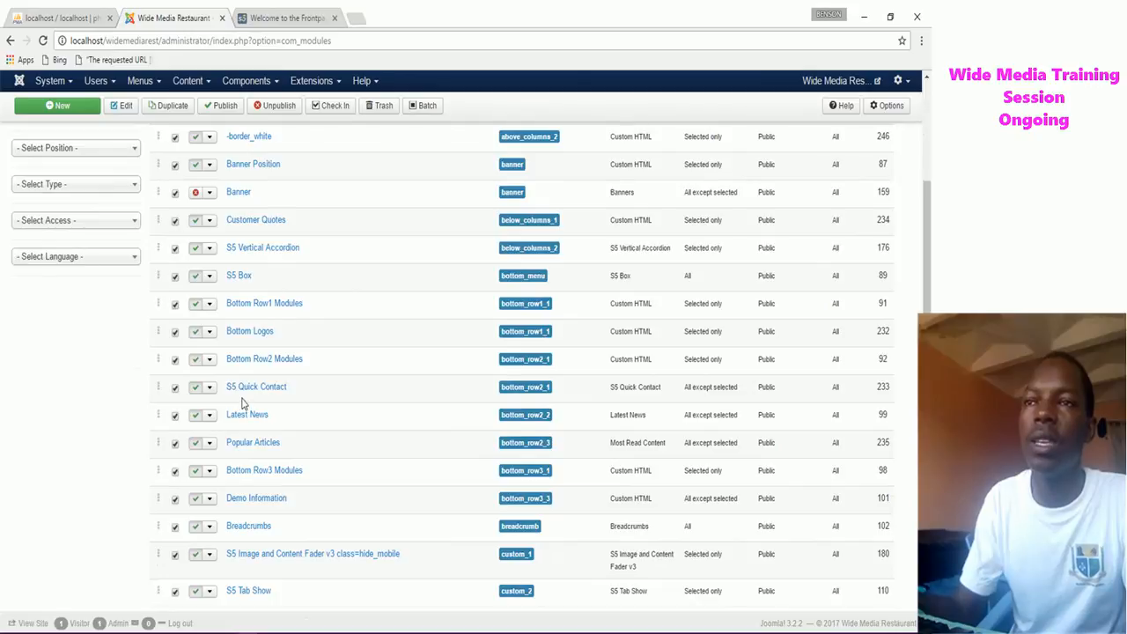
scroll(243, 401, "up", 3)
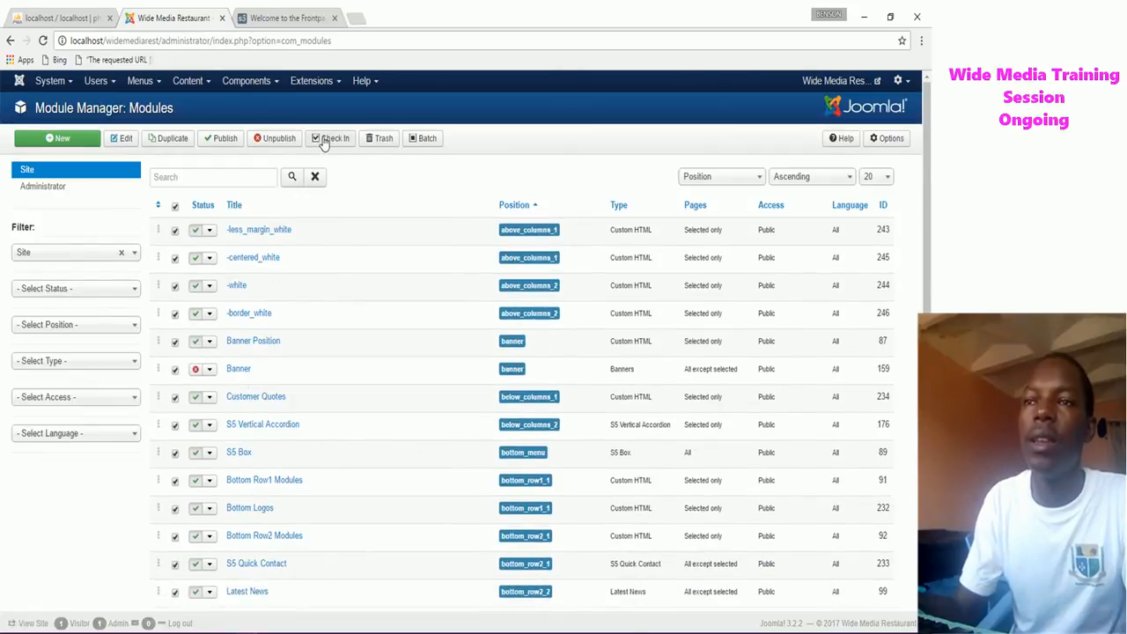
left_click(377, 141)
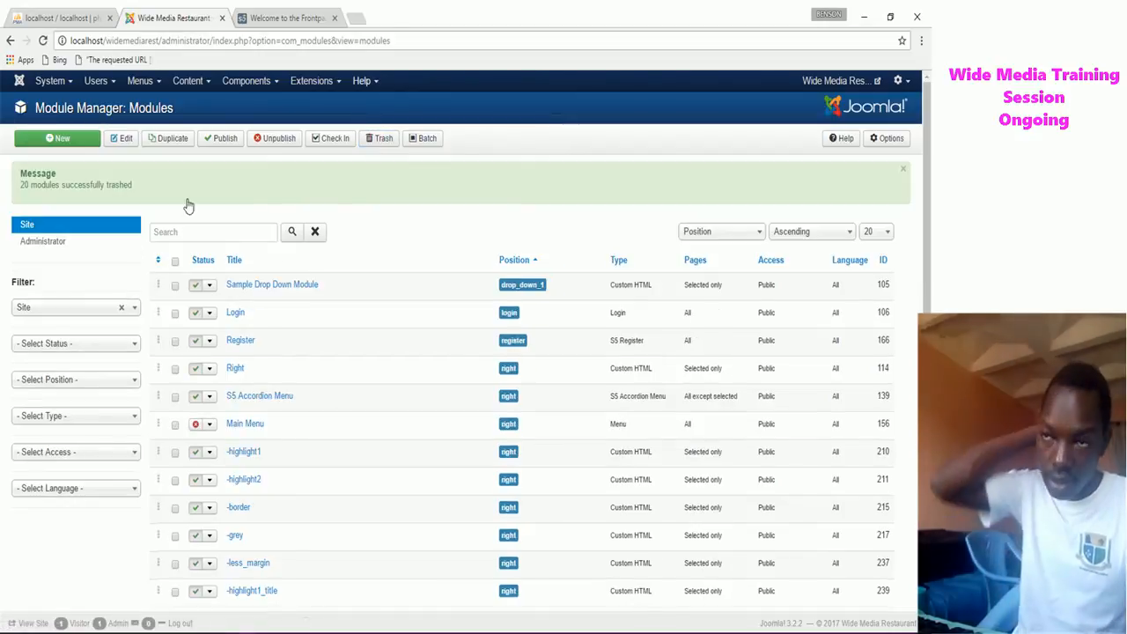
Trash the remaining two pages of site modules, the first starting at Sample Drop Down Module and the last starting at Tab 1.
left_click(174, 261)
left_click(392, 145)
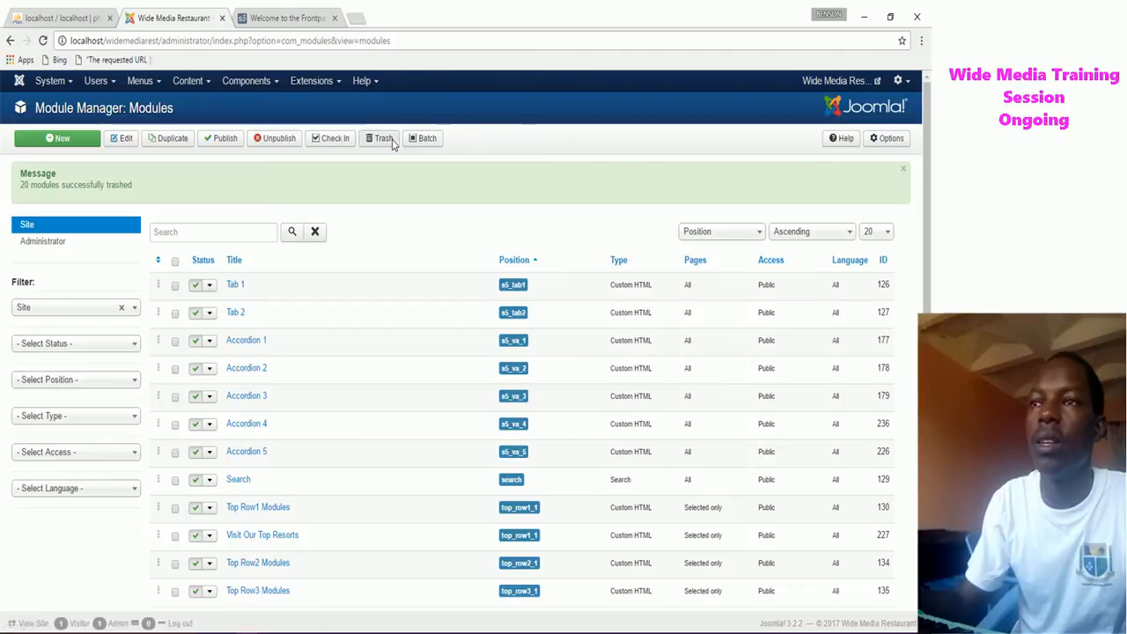
left_click(175, 260)
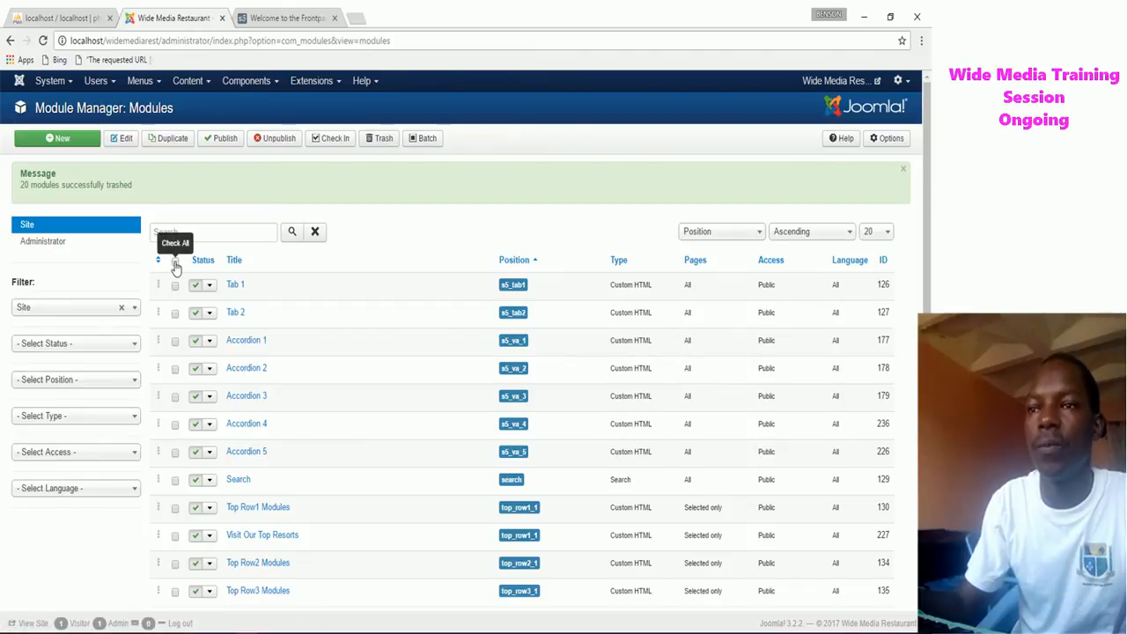
left_click(383, 141)
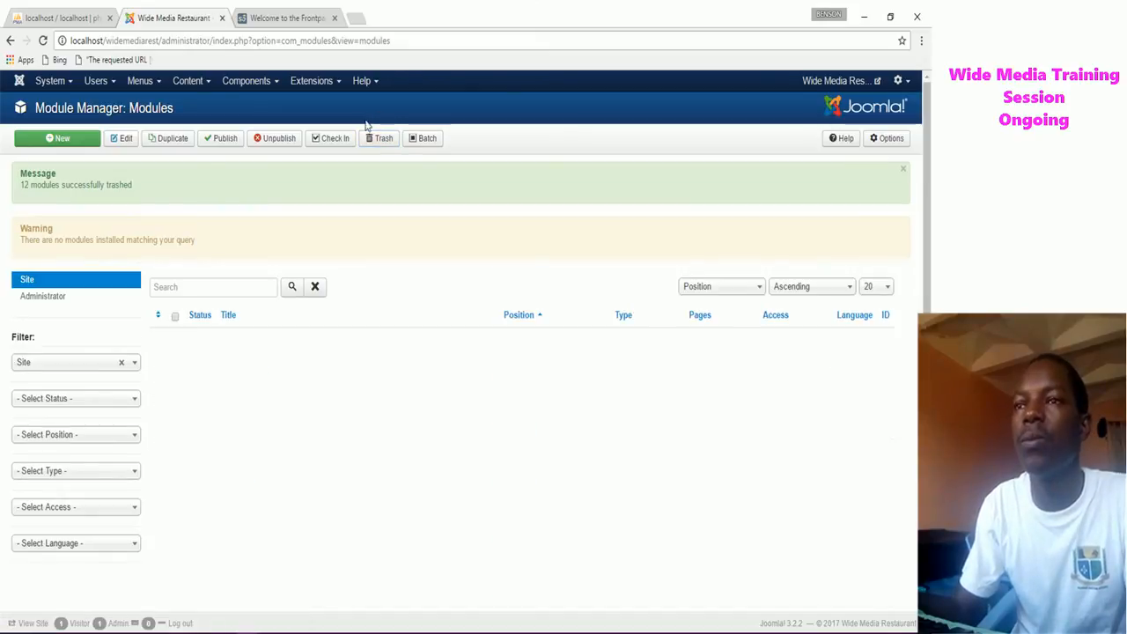
Reload the site's front page and compare it with the module list in the administration.
left_click(291, 17)
left_click(42, 40)
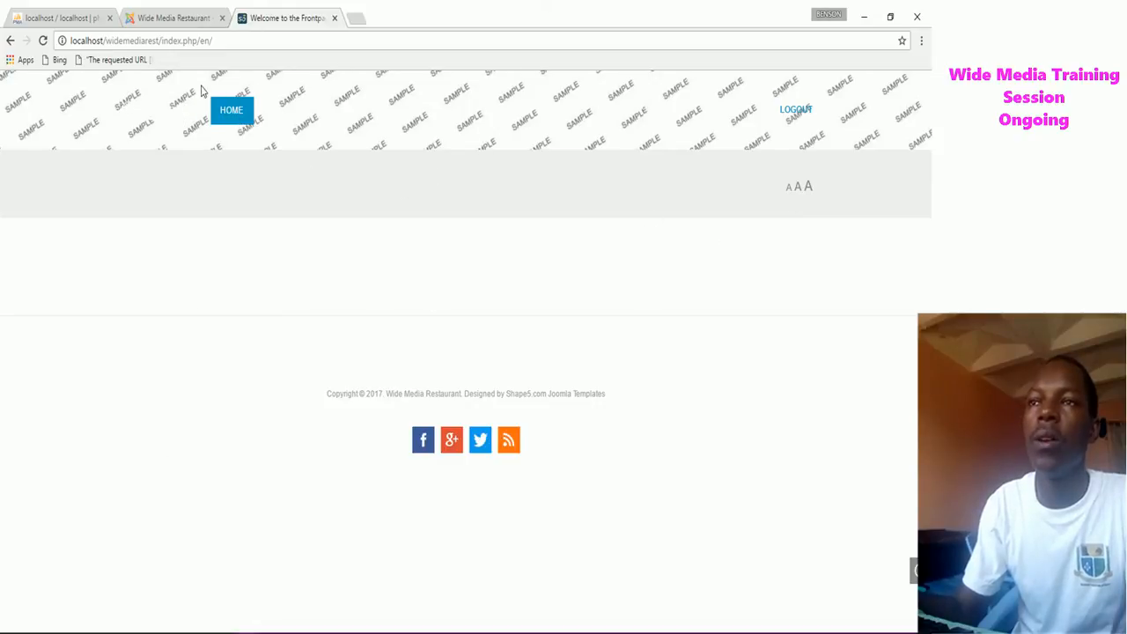
left_click(176, 19)
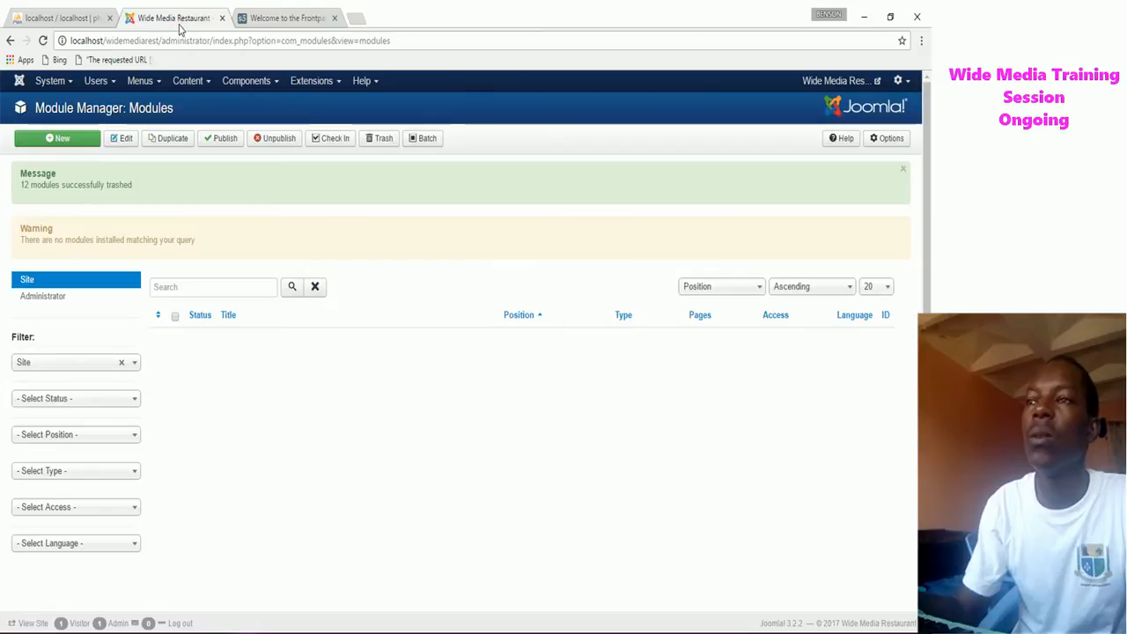
left_click(284, 18)
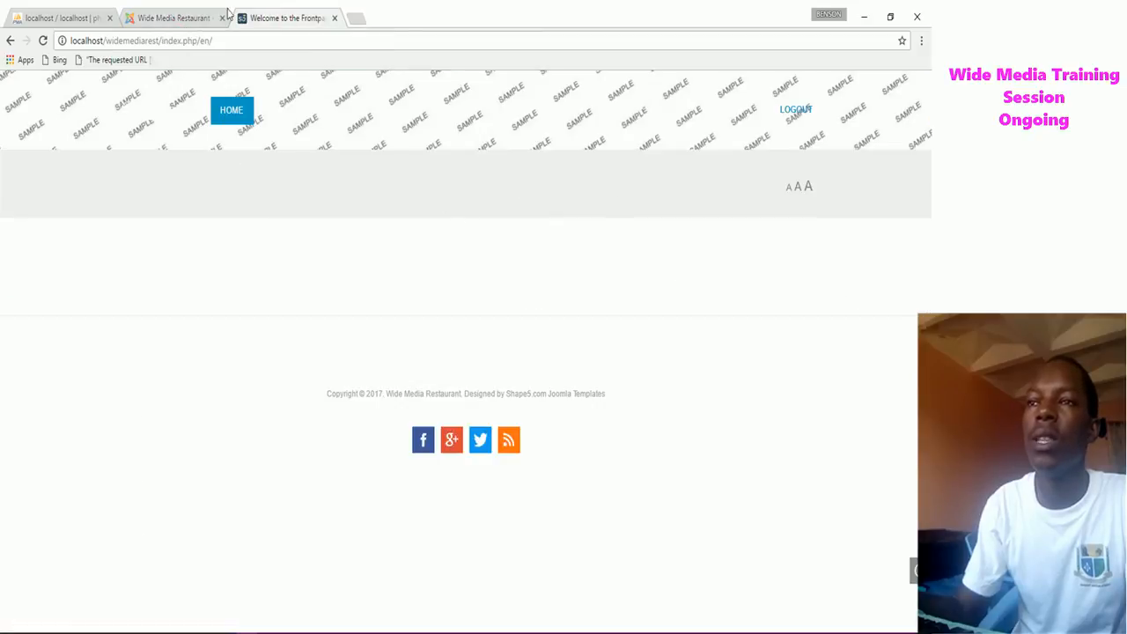
left_click(181, 19)
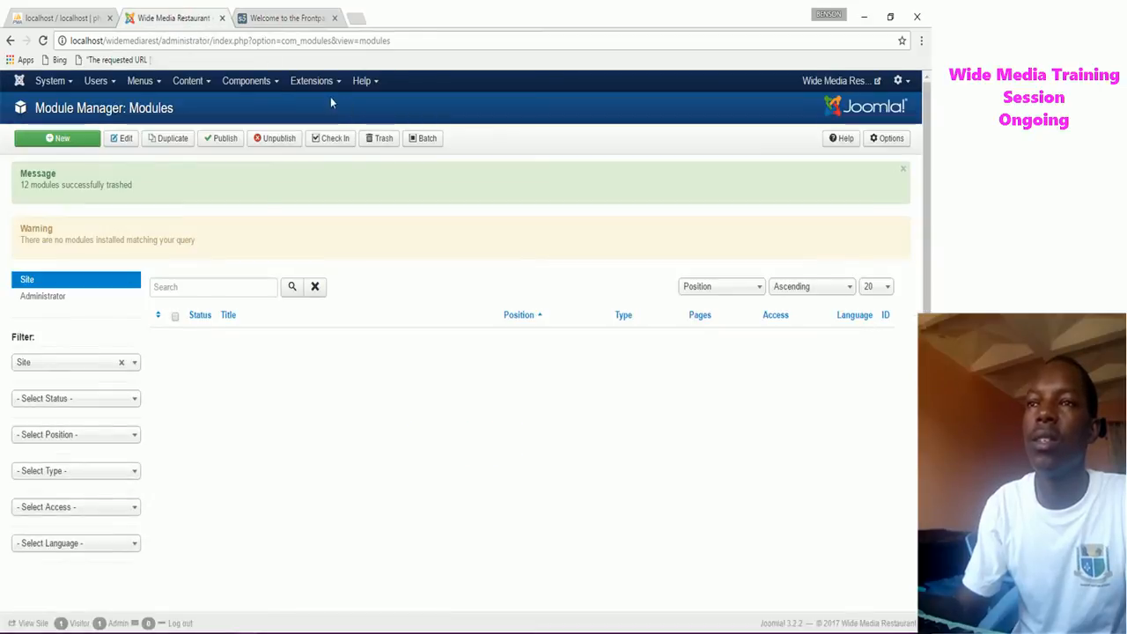
left_click(286, 19)
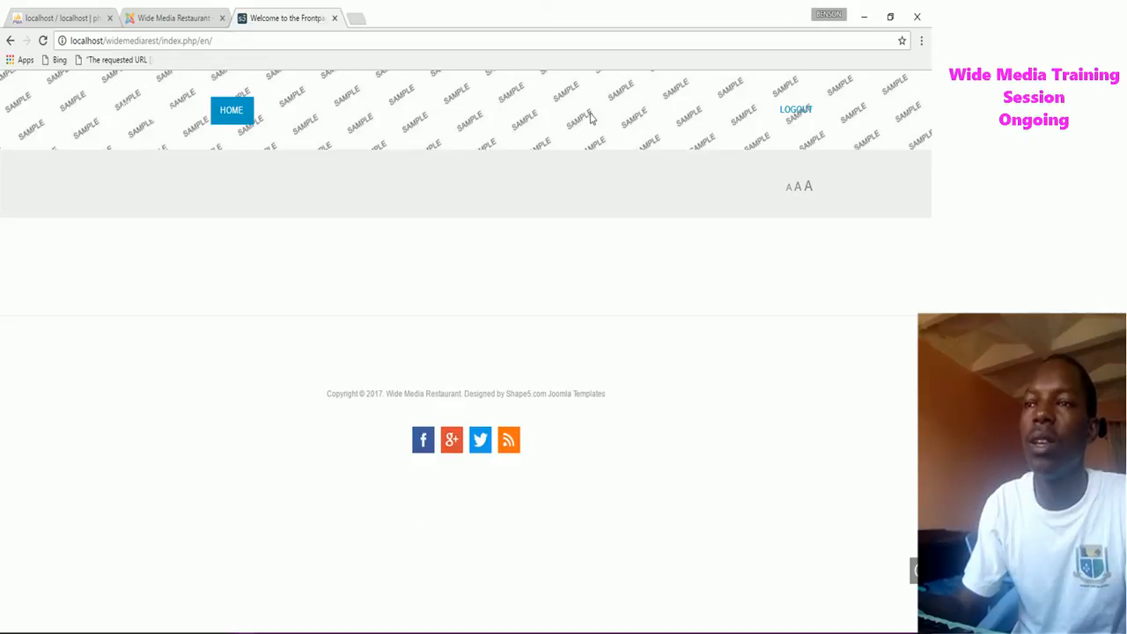
Open the oasis - Default template style in the administration and show its Vertex background settings.
left_click(167, 18)
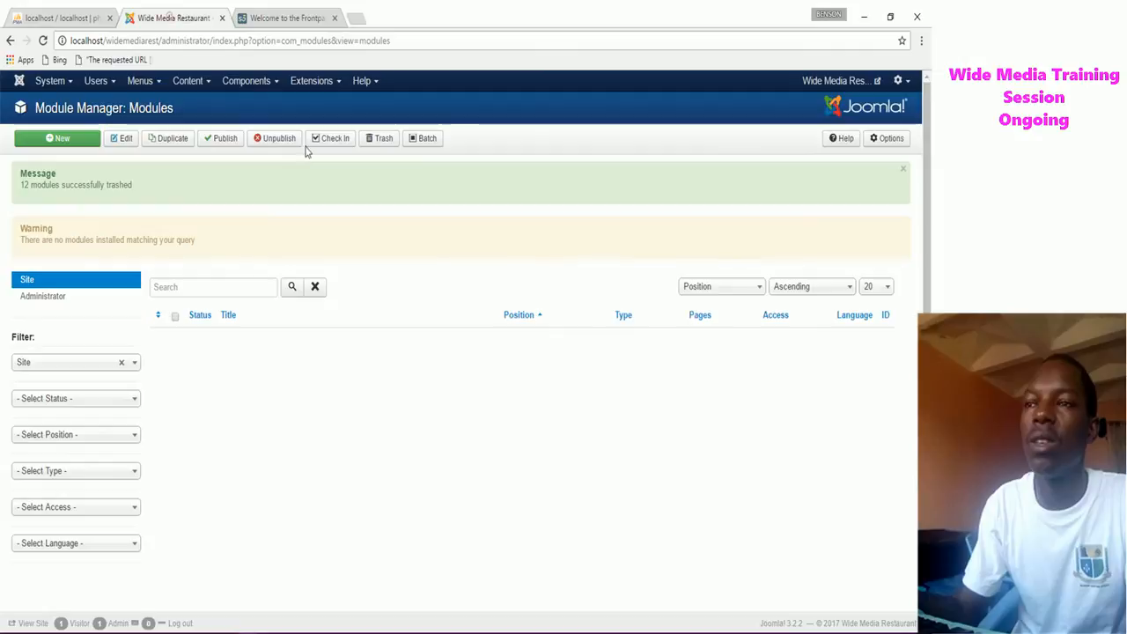
left_click(317, 81)
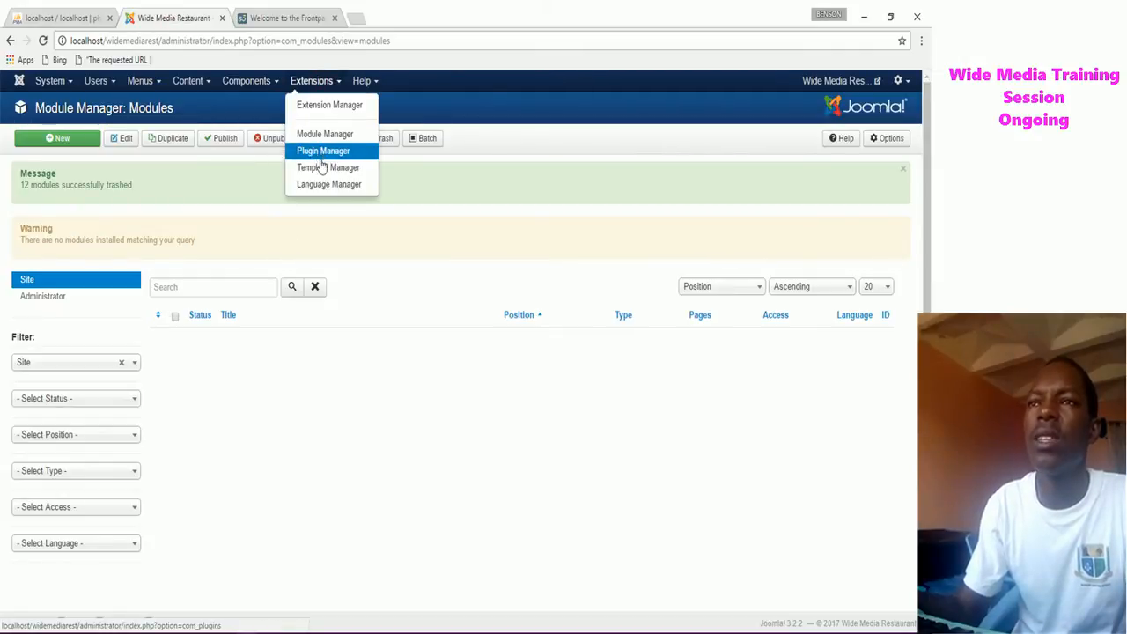
left_click(324, 170)
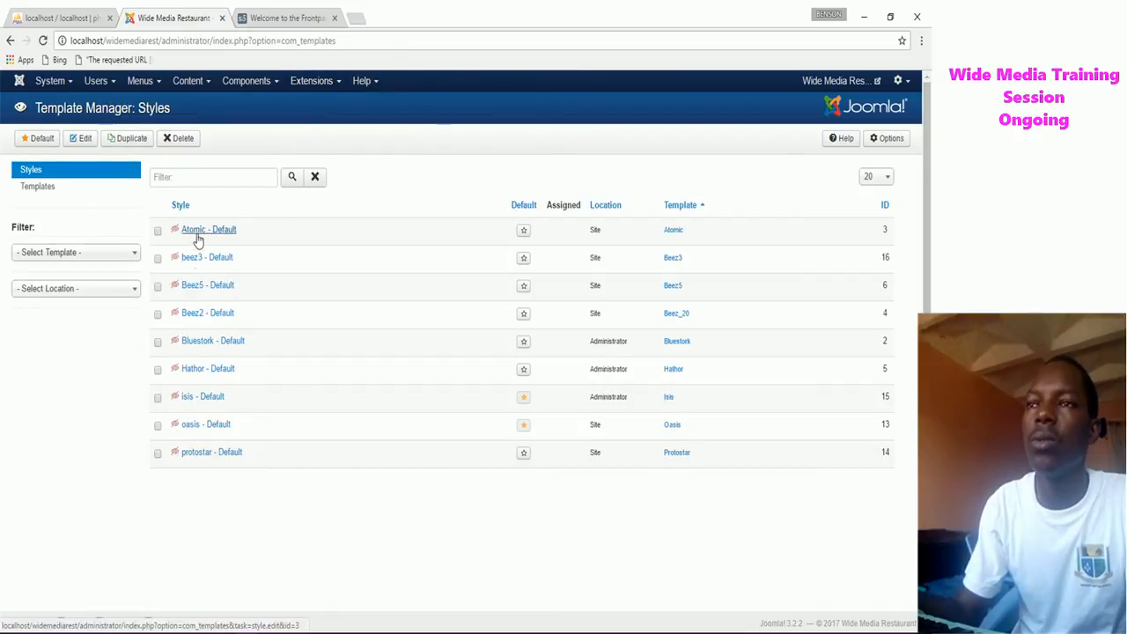
left_click(192, 429)
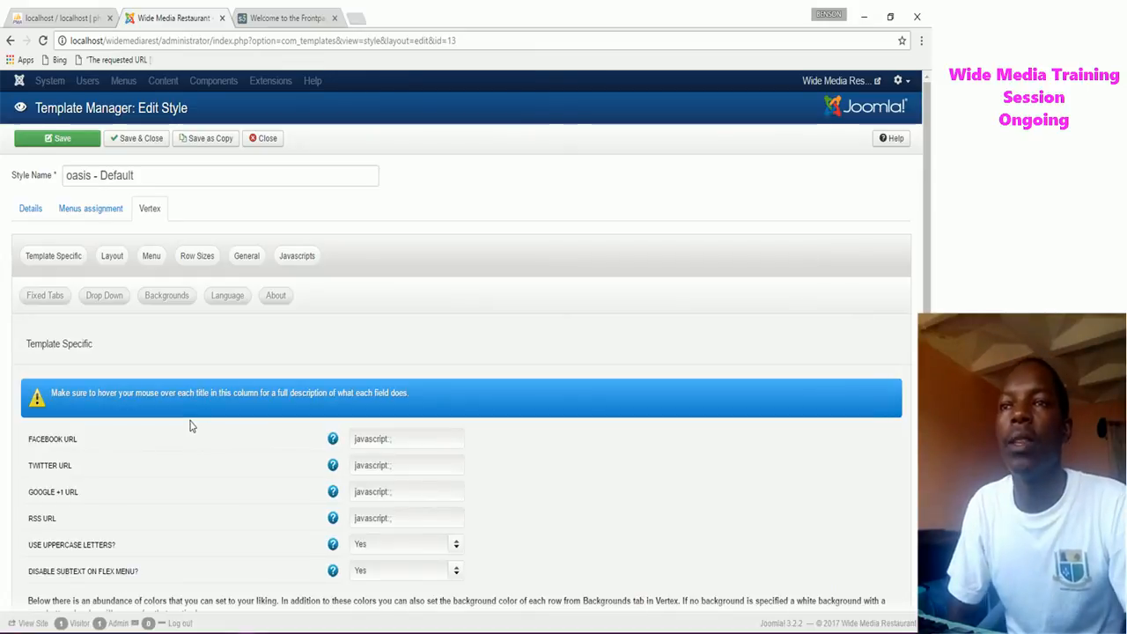
left_click(169, 297)
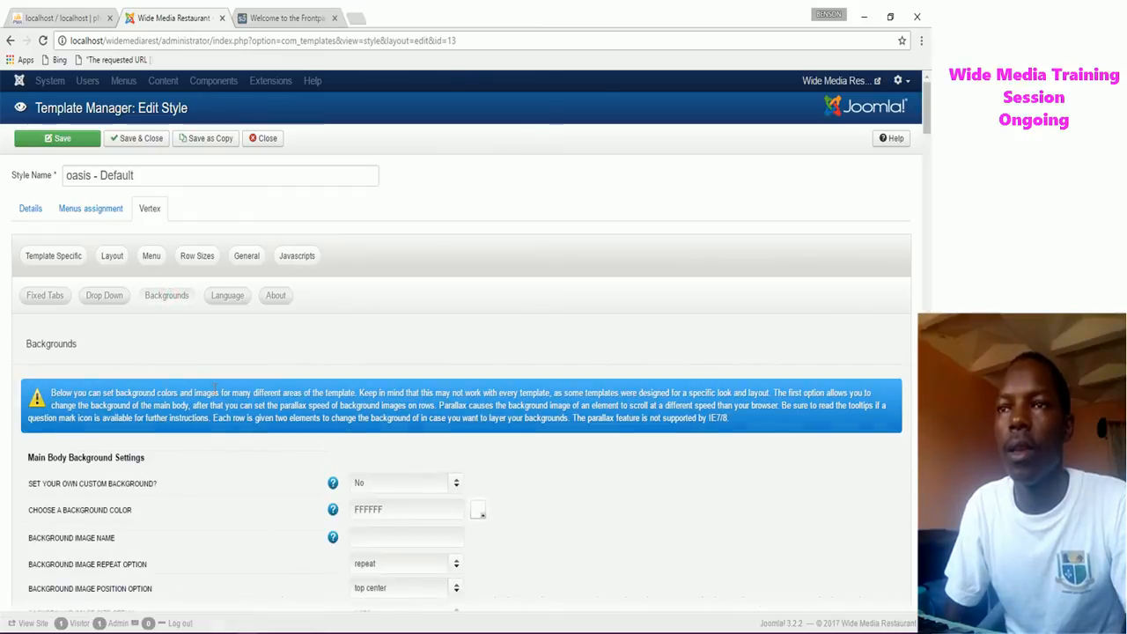
Enable a custom background for the template's main body and set its background color to magenta e019e0.
scroll(207, 396, "down", 2)
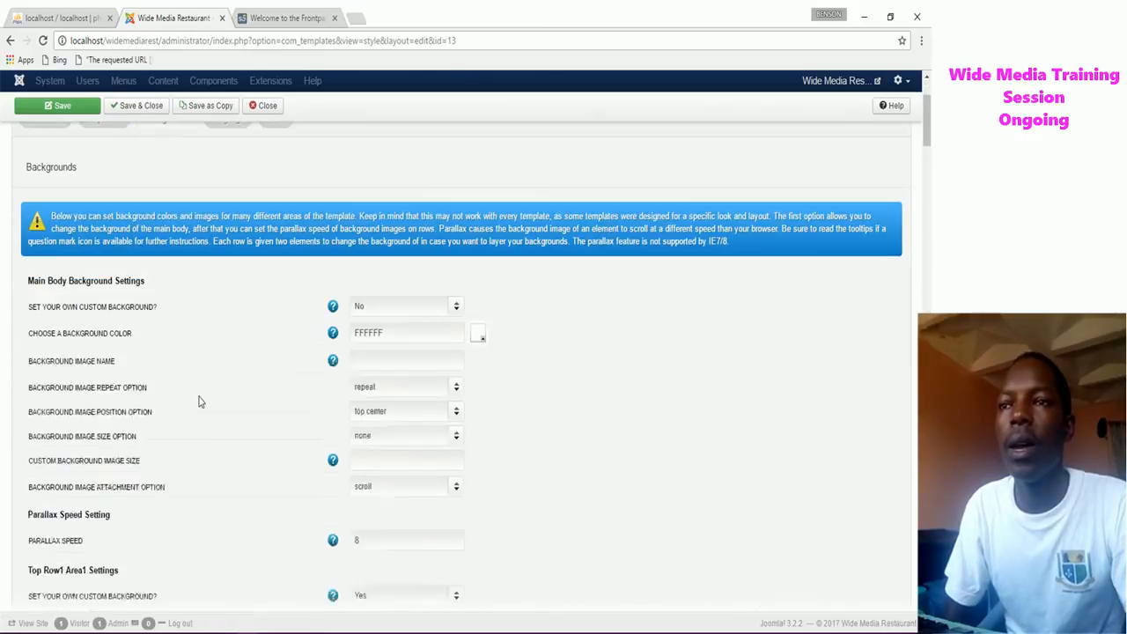
left_click(456, 308)
left_click(402, 331)
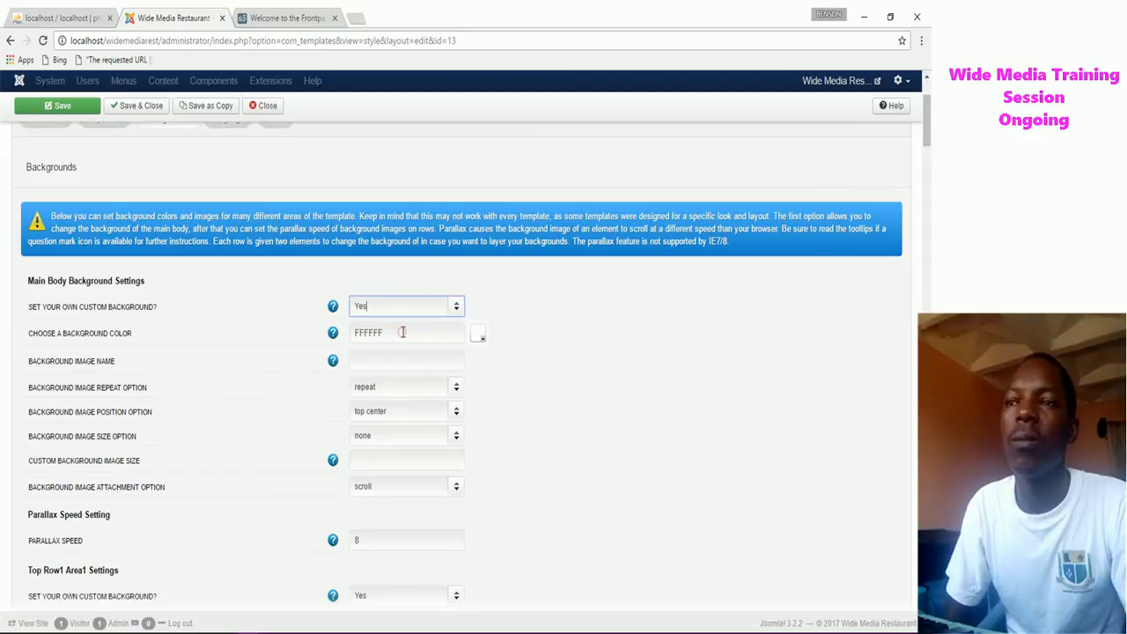
left_click(477, 335)
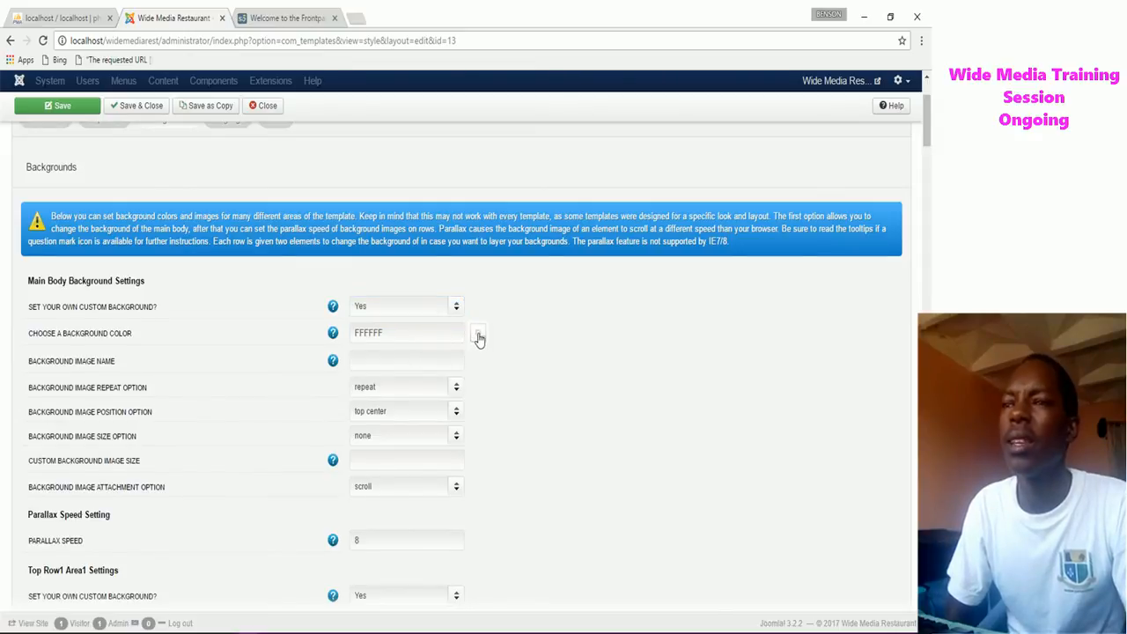
left_click_drag(530, 404, 551, 356)
left_click(542, 326)
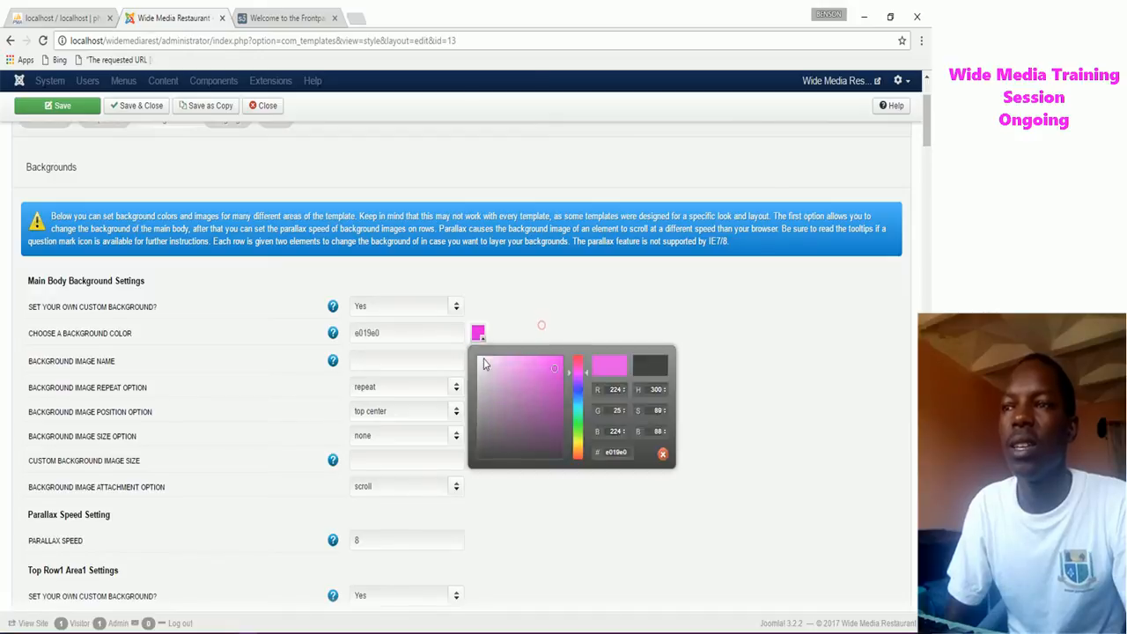
Examine the custom background settings of every template area, from Main Body through the top, center, column and bottom rows.
scroll(435, 491, "down", 1)
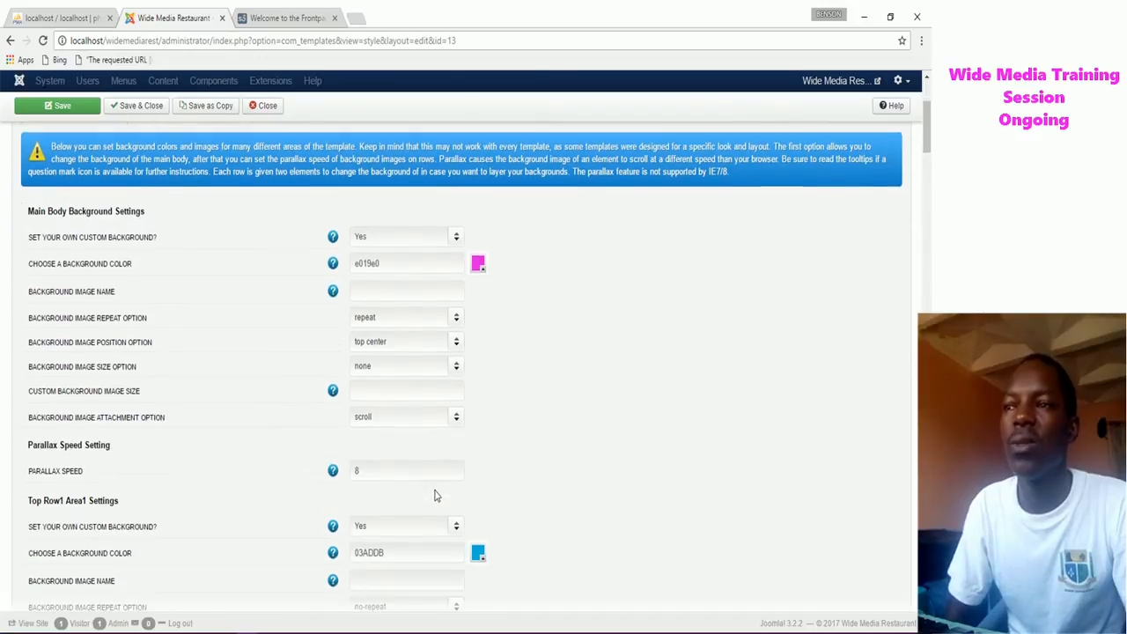
scroll(433, 496, "down", 3)
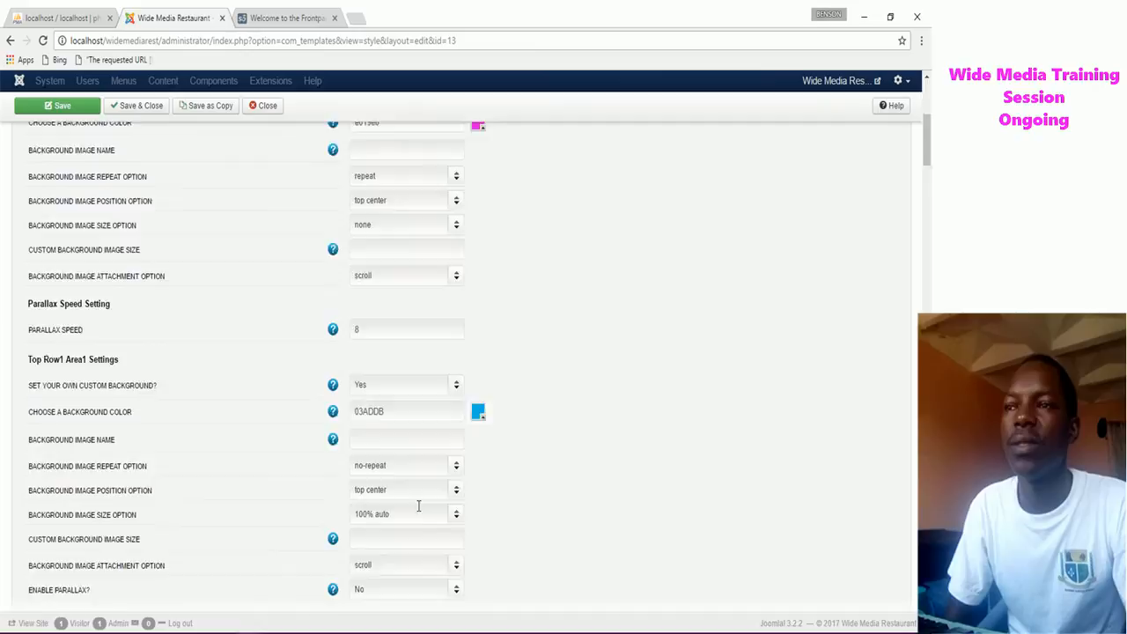
scroll(418, 505, "down", 3)
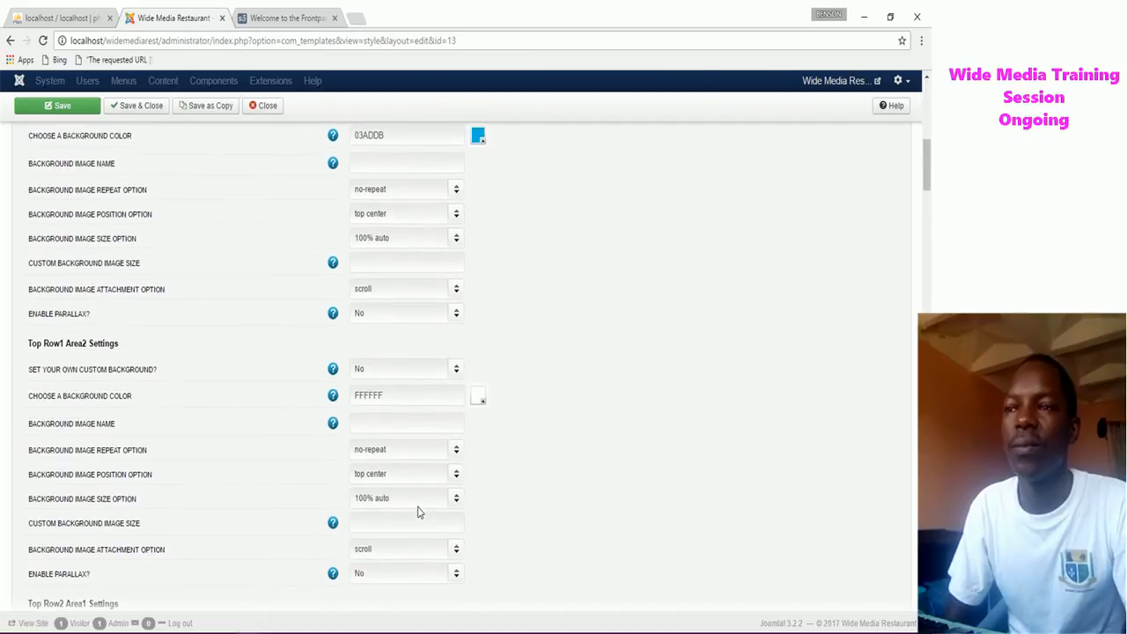
scroll(418, 506, "down", 3)
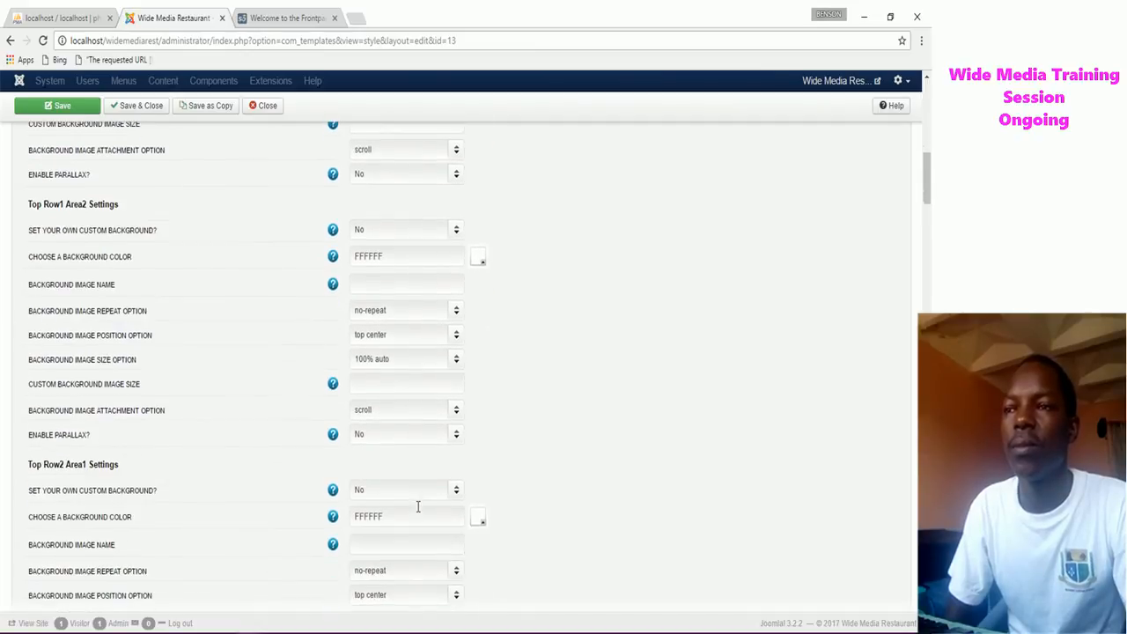
scroll(418, 506, "down", 1)
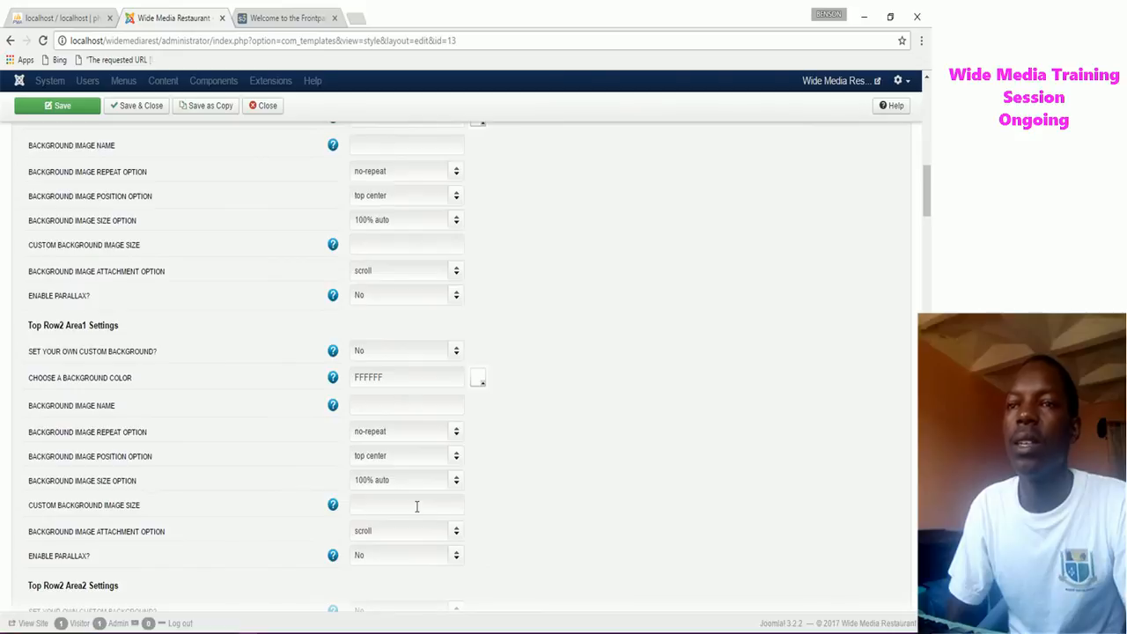
scroll(417, 506, "down", 4)
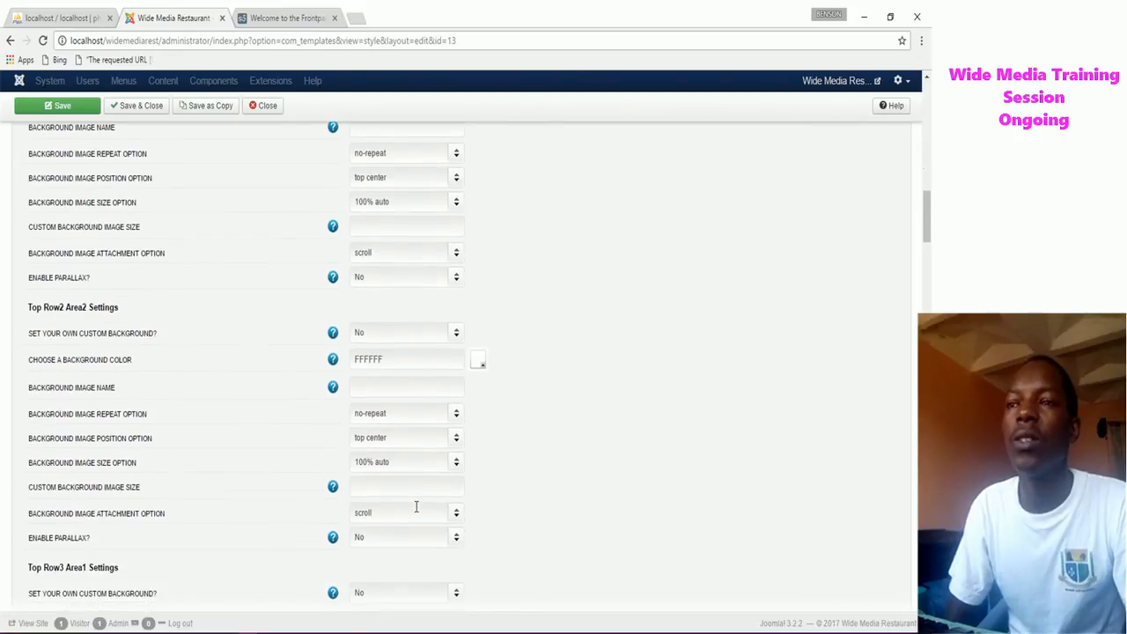
scroll(414, 505, "down", 2)
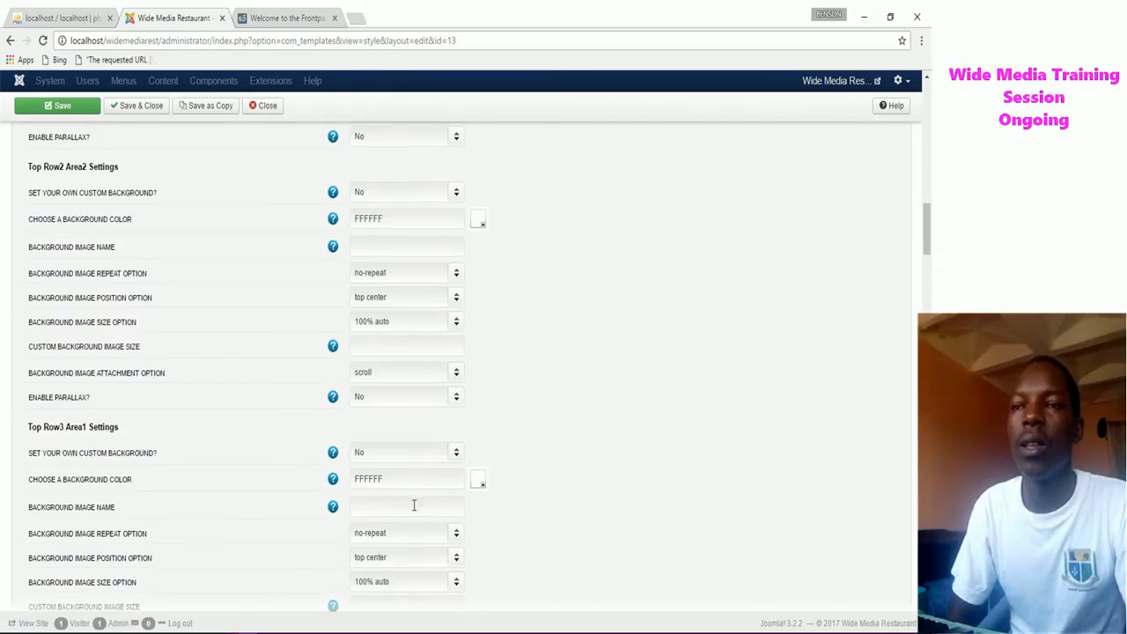
scroll(412, 506, "down", 2)
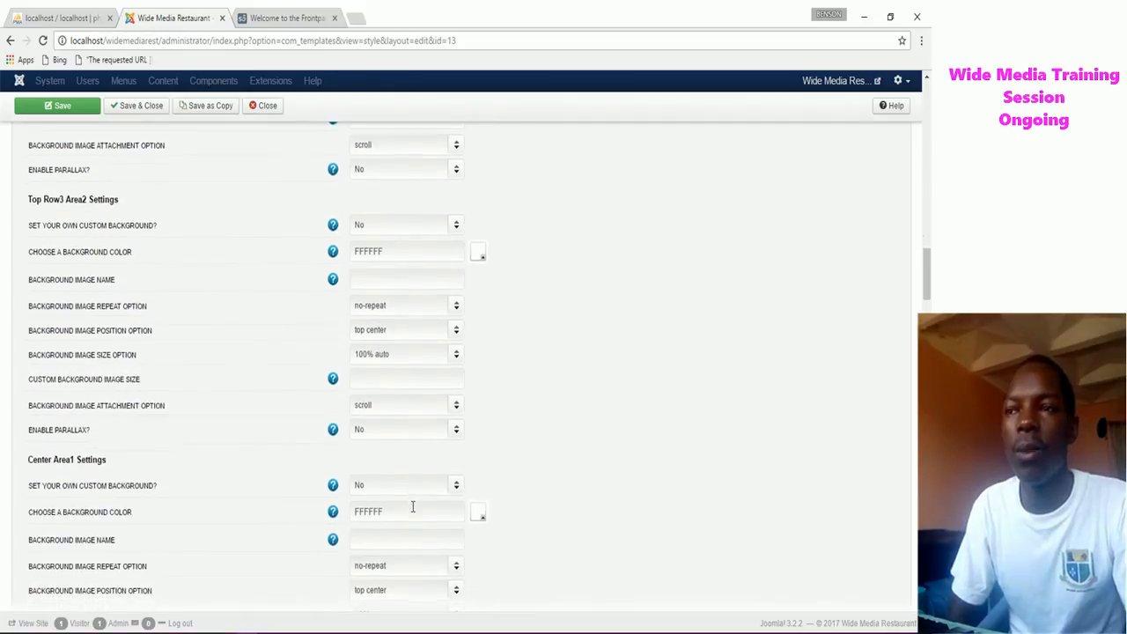
scroll(412, 506, "down", 4)
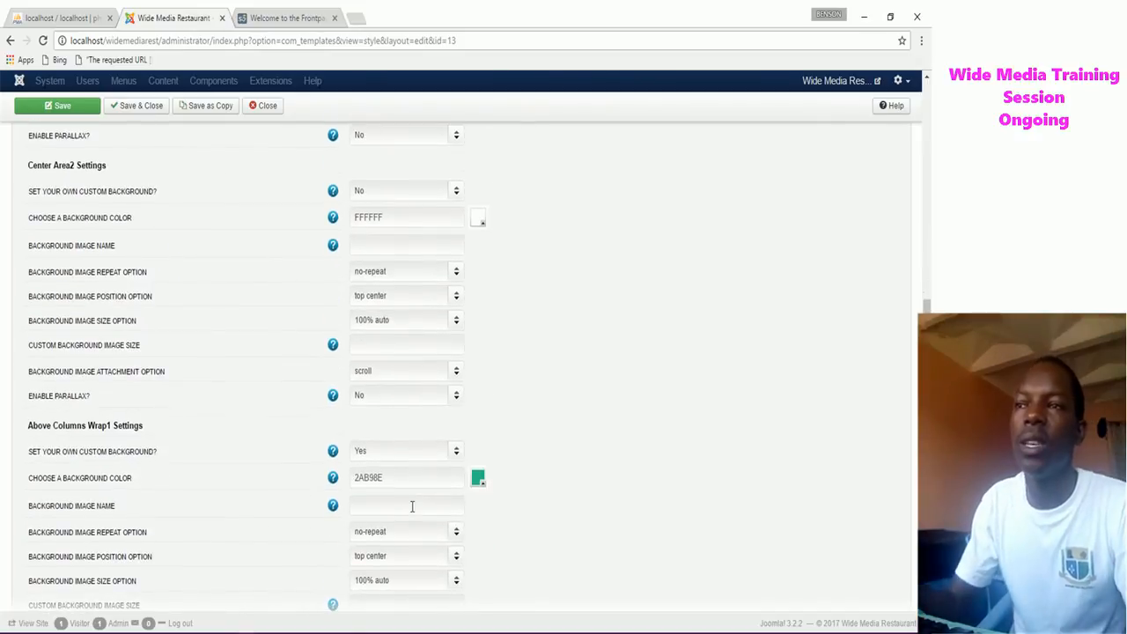
scroll(412, 506, "down", 1)
scroll(411, 506, "down", 1)
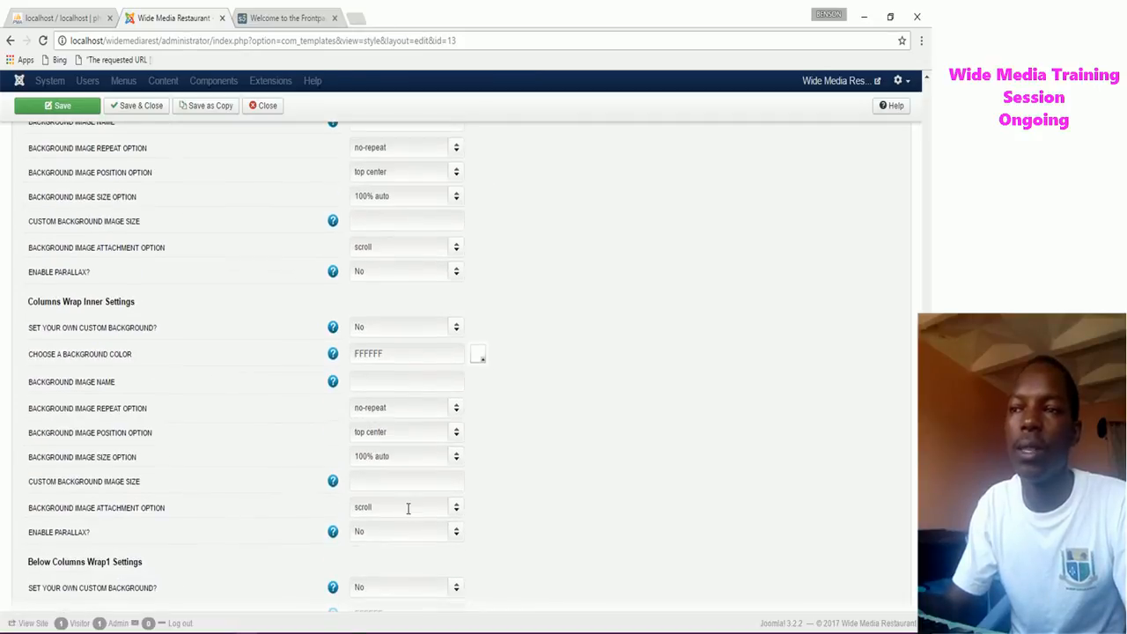
scroll(407, 508, "down", 5)
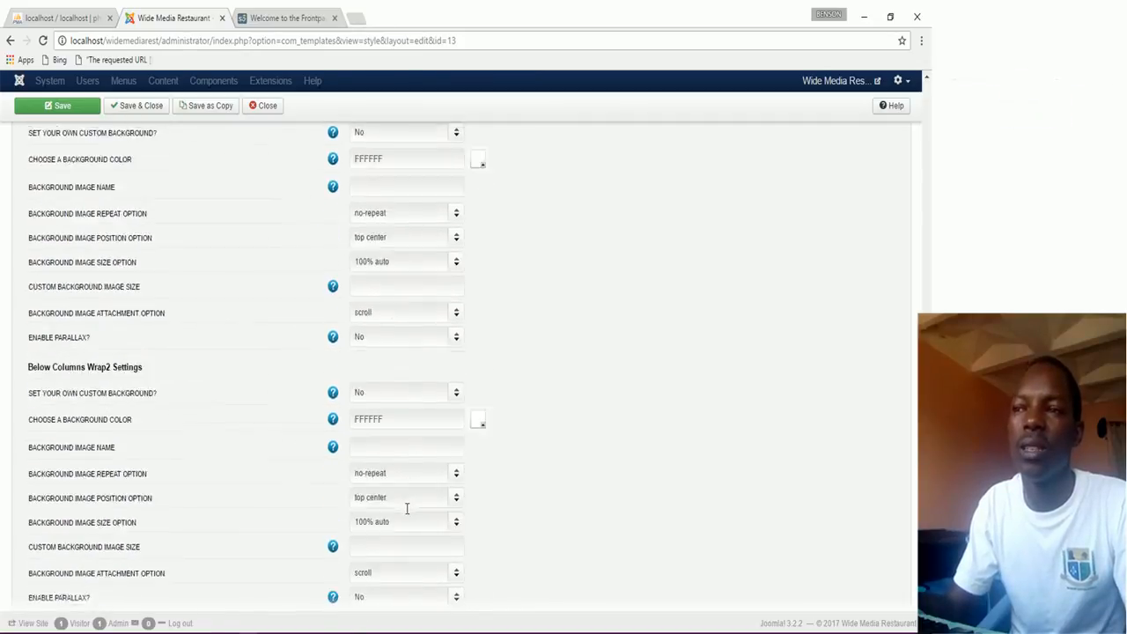
scroll(406, 515, "down", 10)
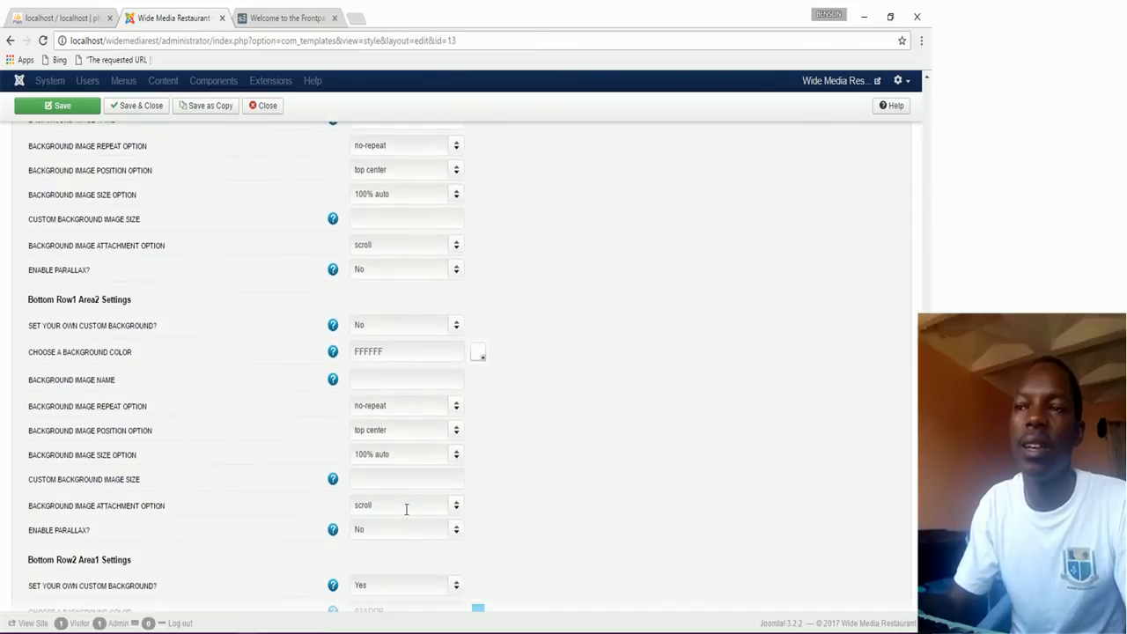
scroll(406, 509, "down", 5)
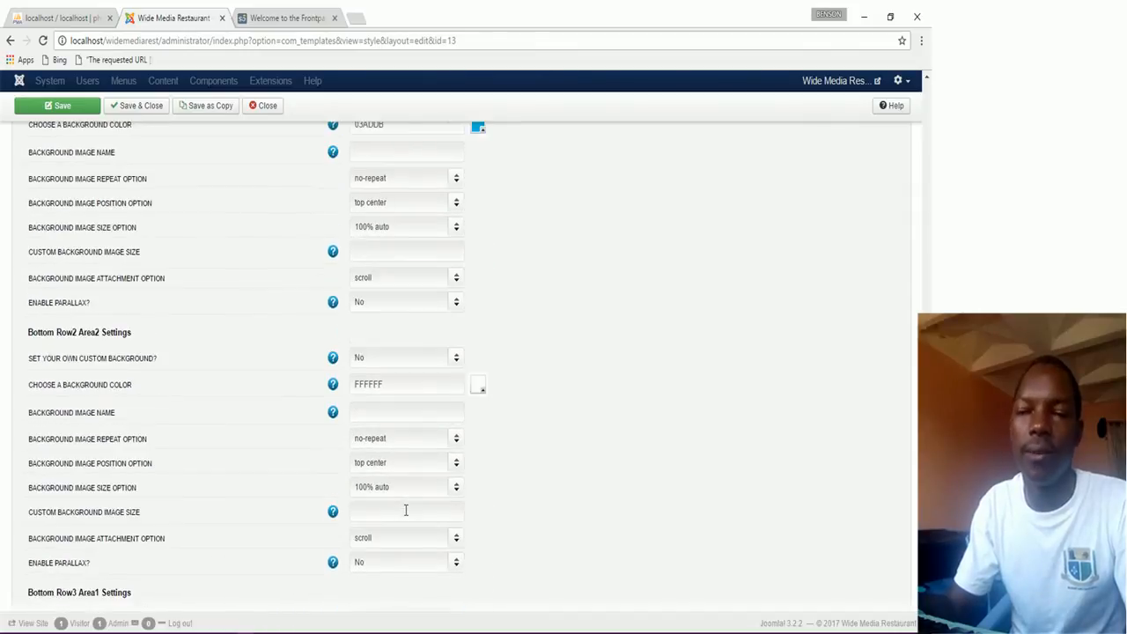
scroll(405, 510, "down", 3)
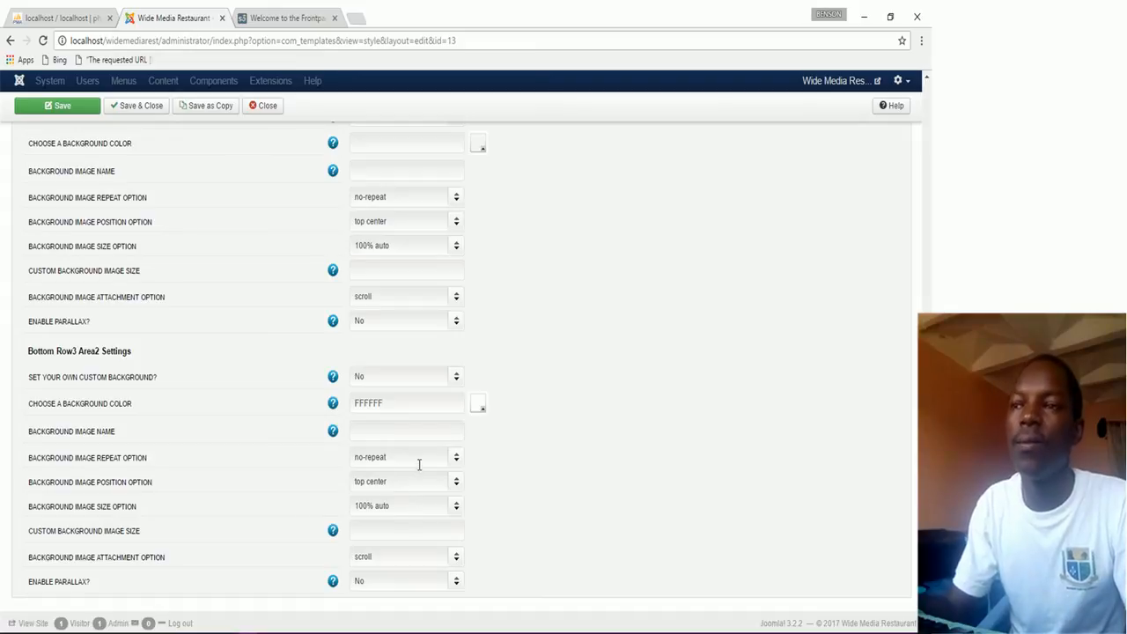
Set the Bottom Row3 Area2 background color to green 0affad and enable the custom background for that area.
left_click(478, 404)
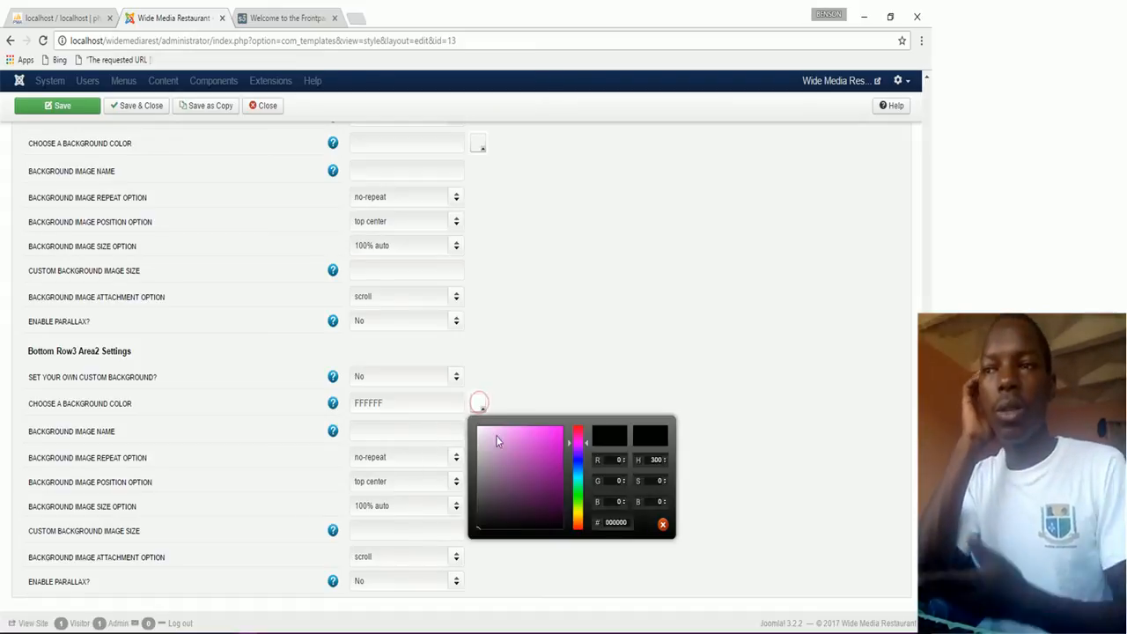
left_click(536, 462)
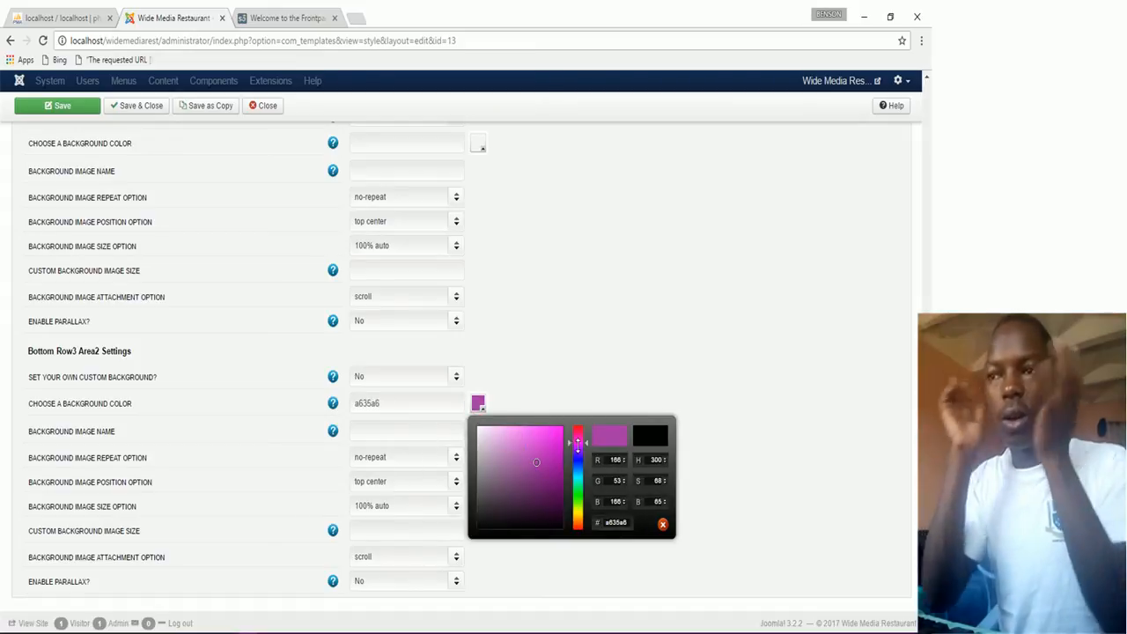
left_click_drag(576, 442, 577, 460)
left_click(553, 459)
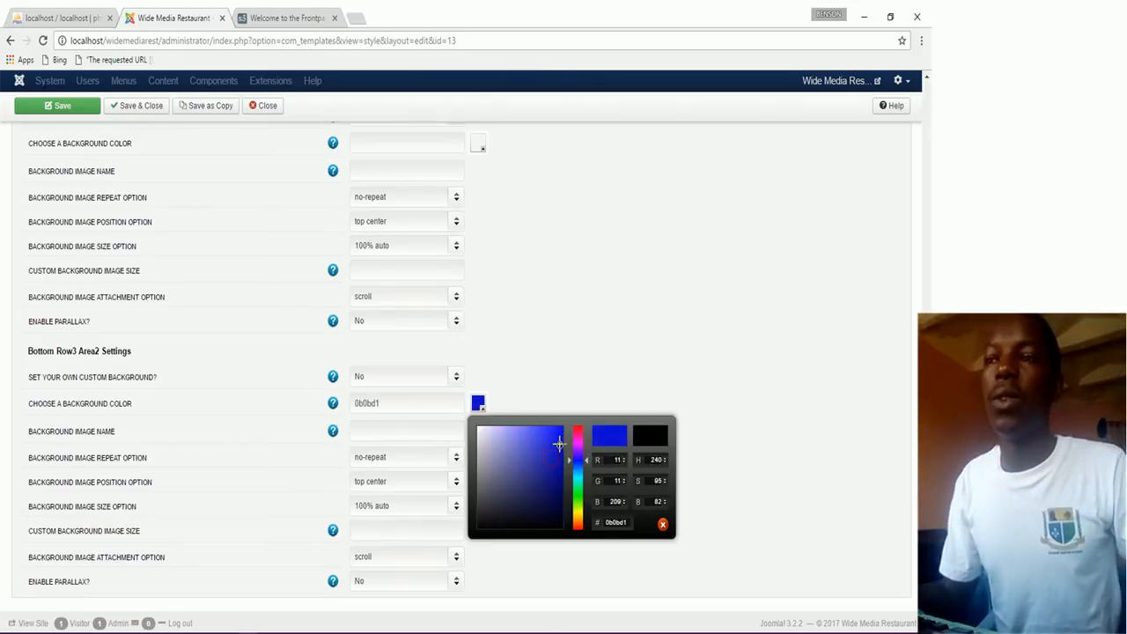
mouse_move(576, 459)
left_mouse_down()
mouse_move(577, 480)
mouse_move(561, 427)
left_mouse_up()
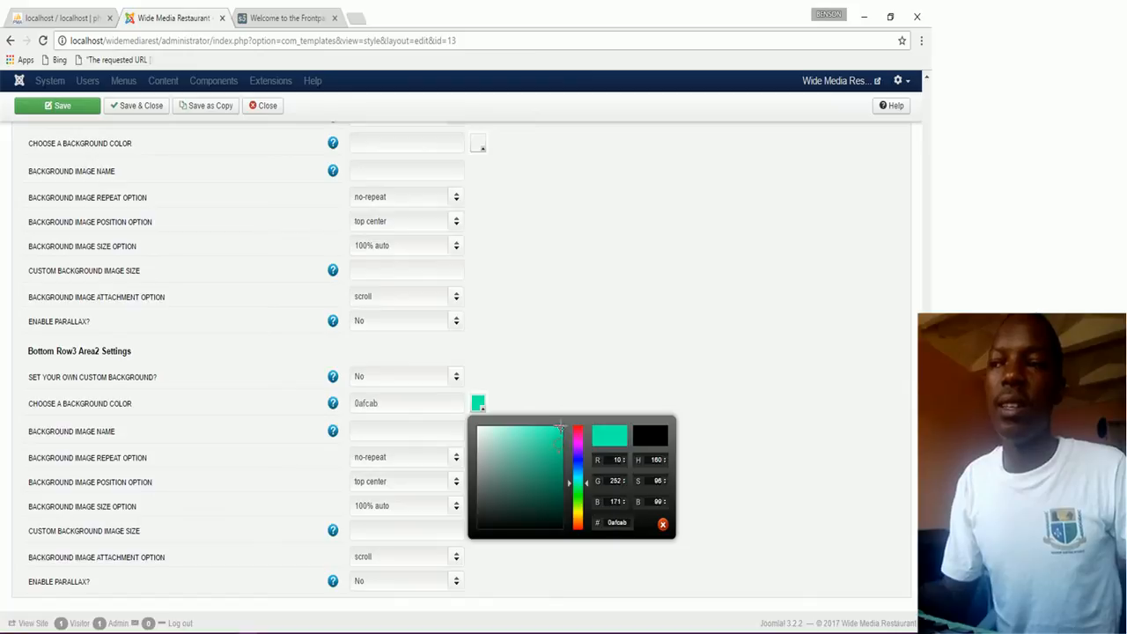
left_click(542, 380)
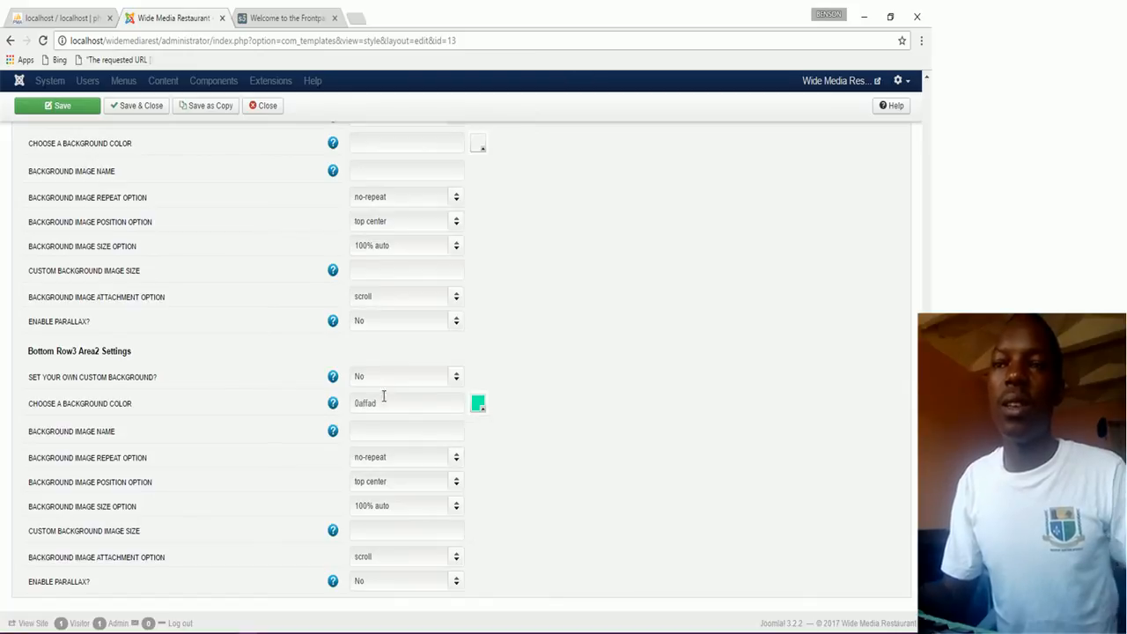
left_click(457, 381)
left_click(405, 399)
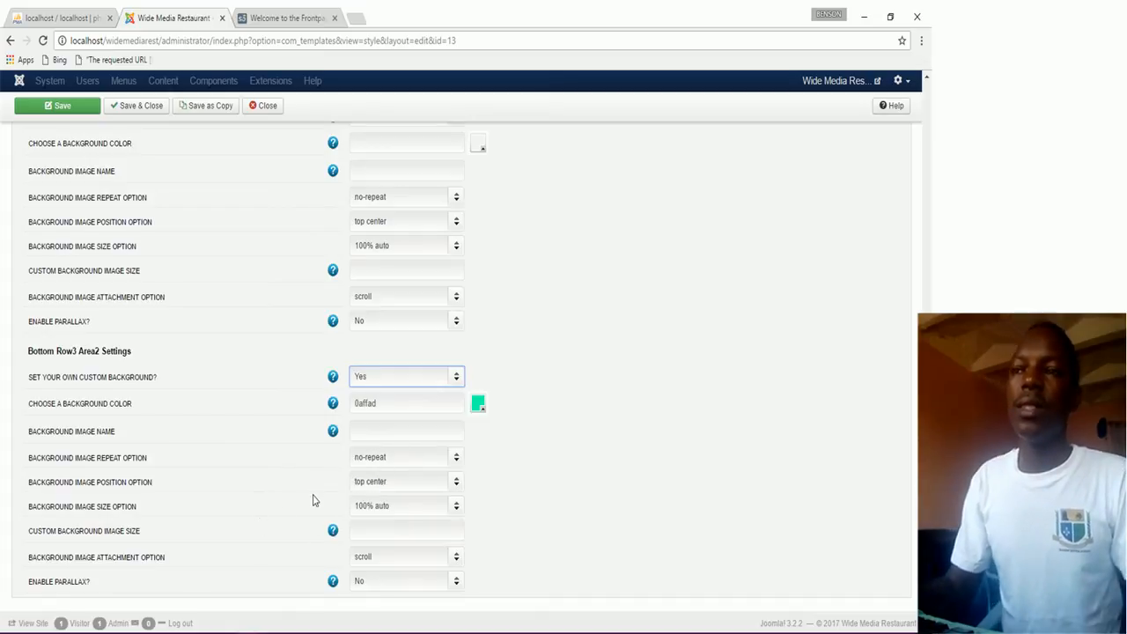
Review the background sections again, going from Bottom Row3 back up to the Main Body settings.
scroll(313, 500, "up", 3)
scroll(312, 500, "up", 3)
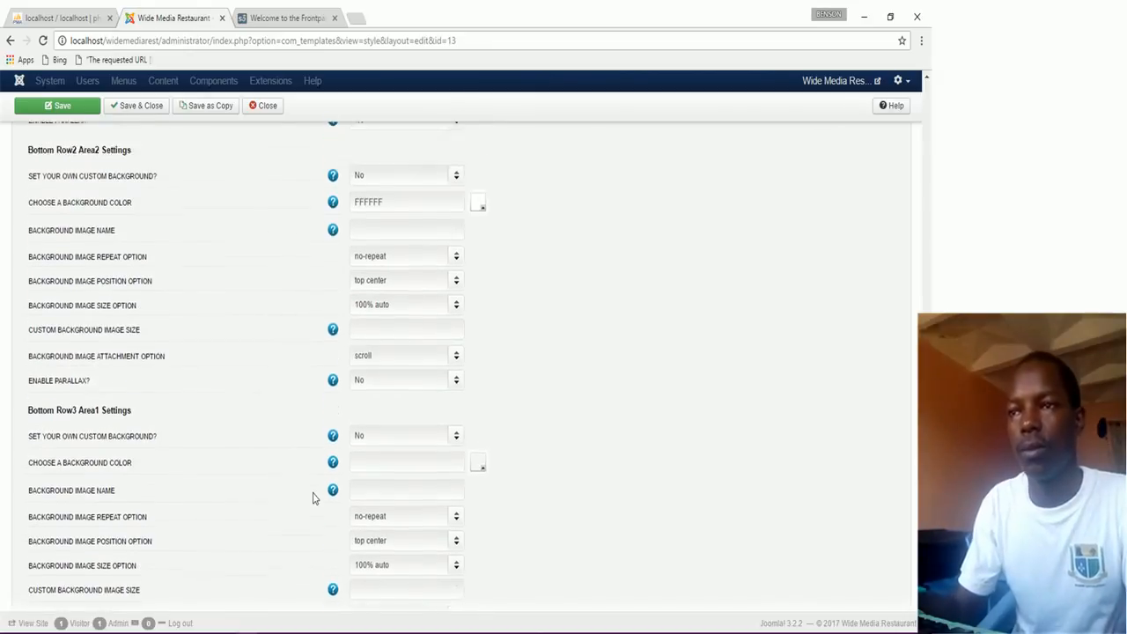
scroll(312, 499, "up", 3)
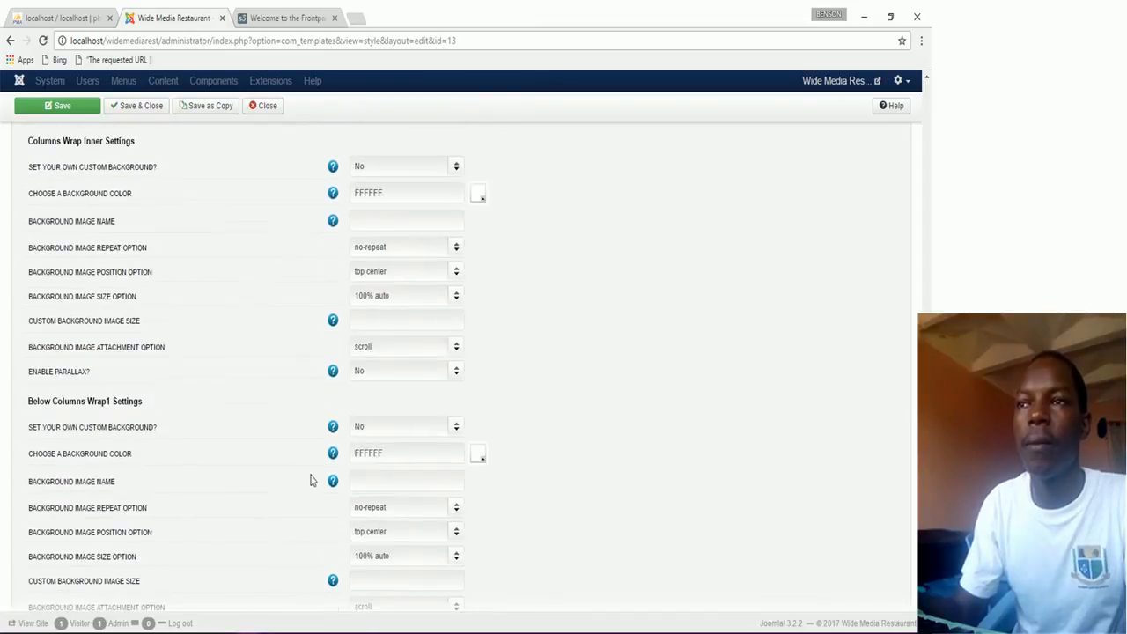
scroll(310, 479, "up", 2)
scroll(310, 479, "up", 6)
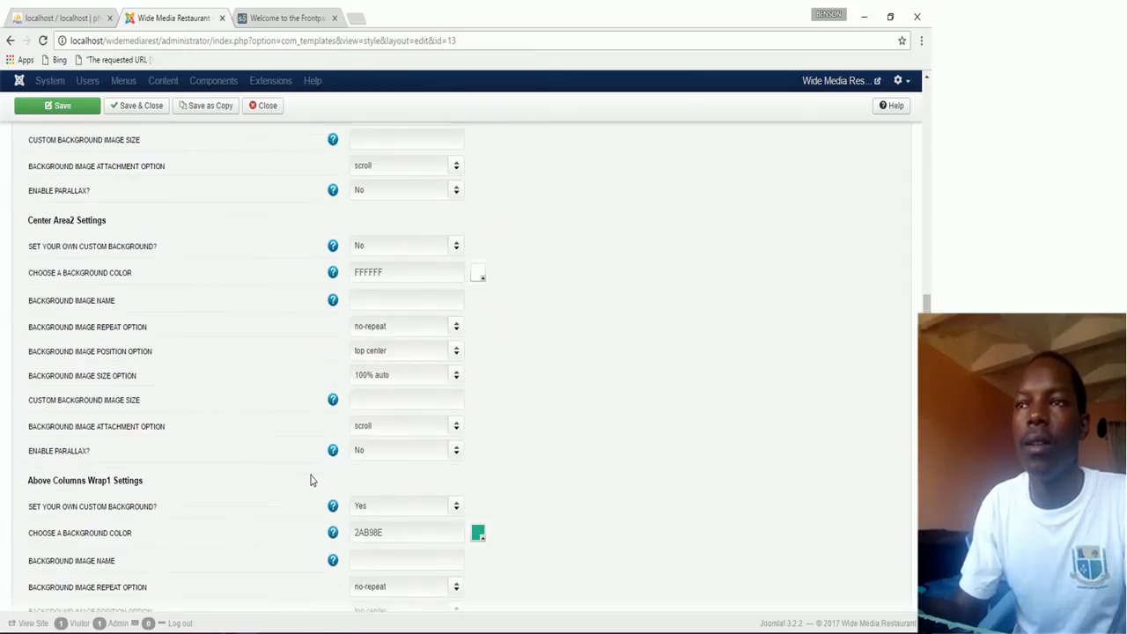
scroll(309, 479, "down", 5)
scroll(310, 480, "up", 7)
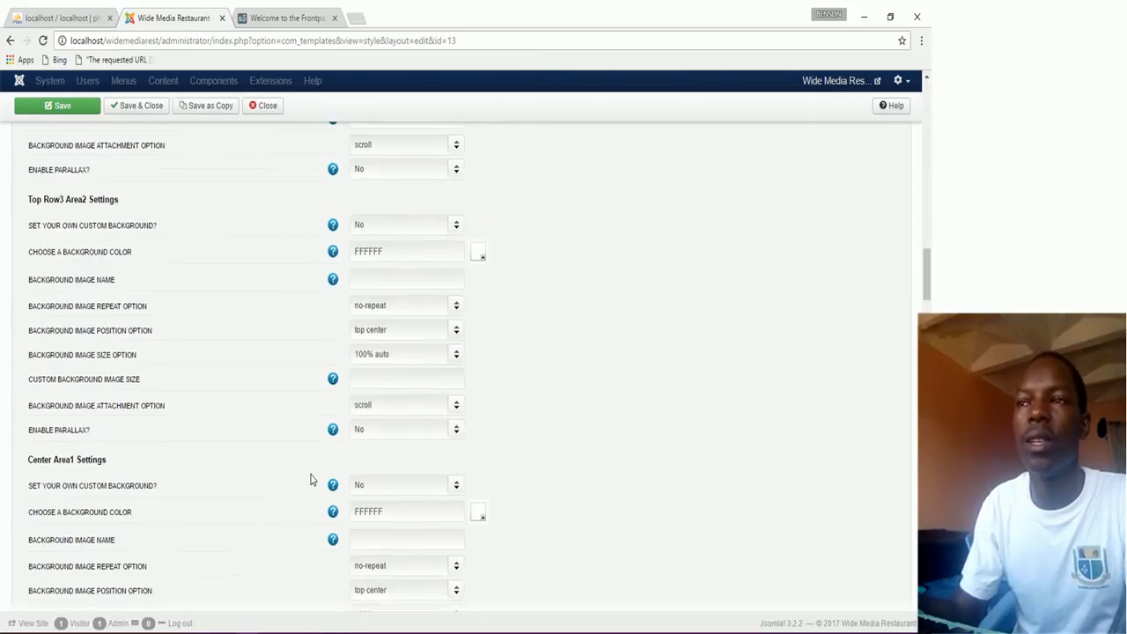
scroll(310, 480, "up", 6)
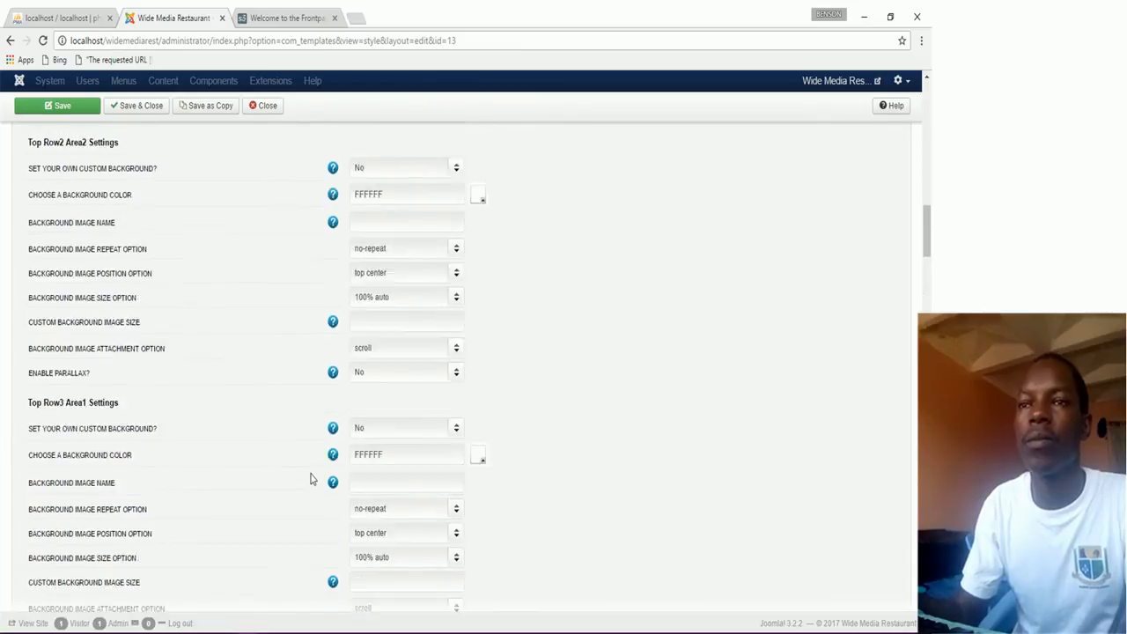
scroll(309, 477, "up", 5)
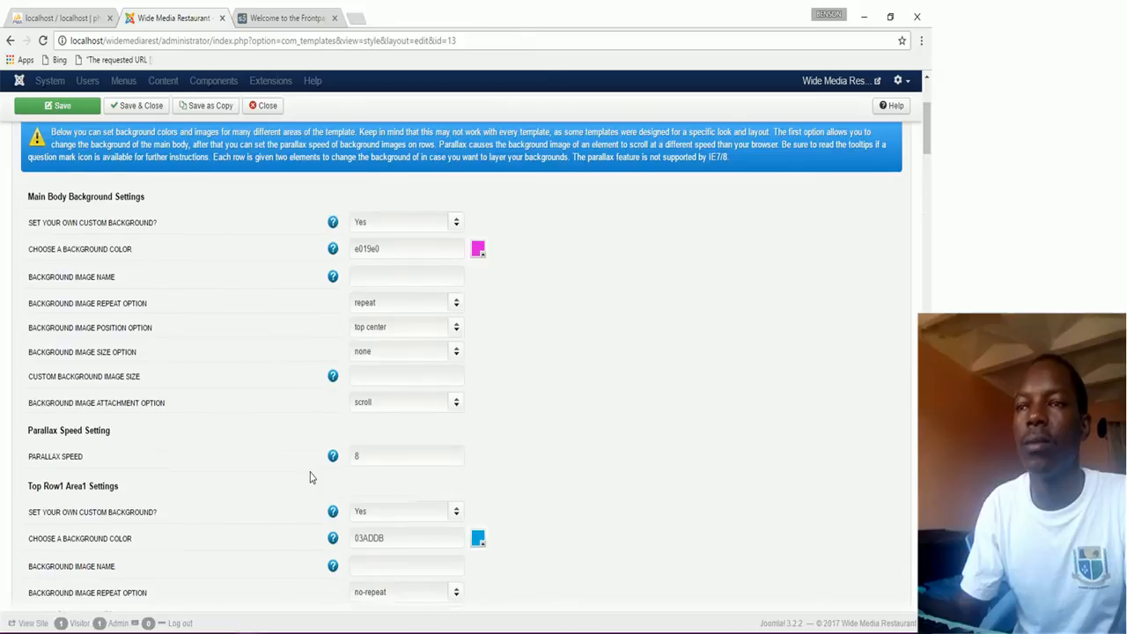
scroll(310, 477, "up", 3)
scroll(312, 476, "up", 1)
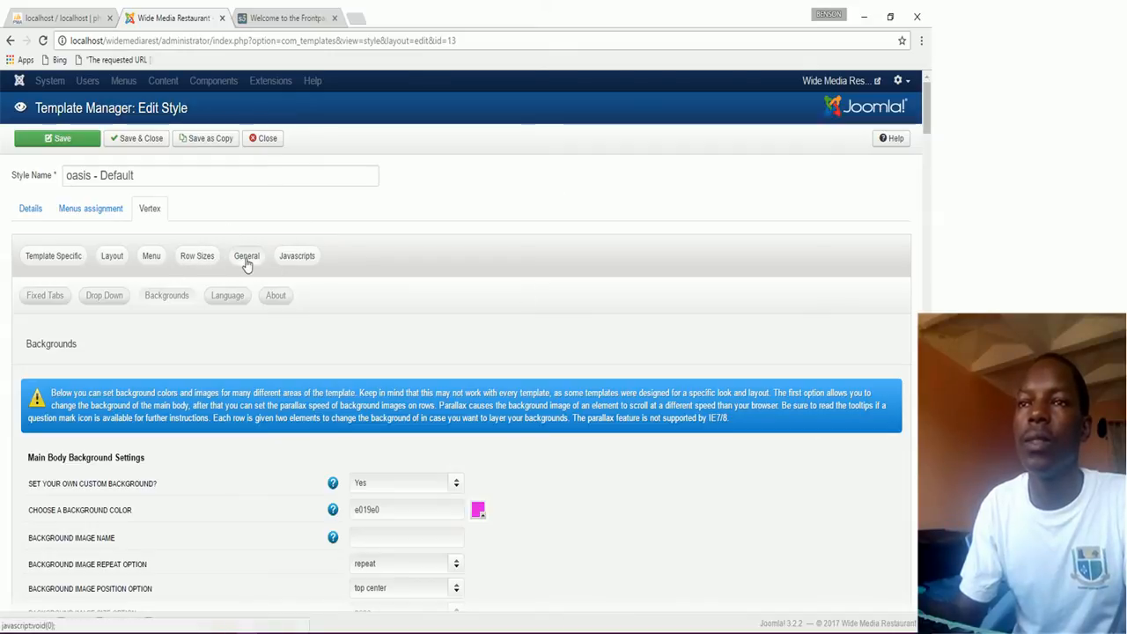
Show the template's General settings and look through the compression, script, hidden-page and login text options.
left_click(247, 256)
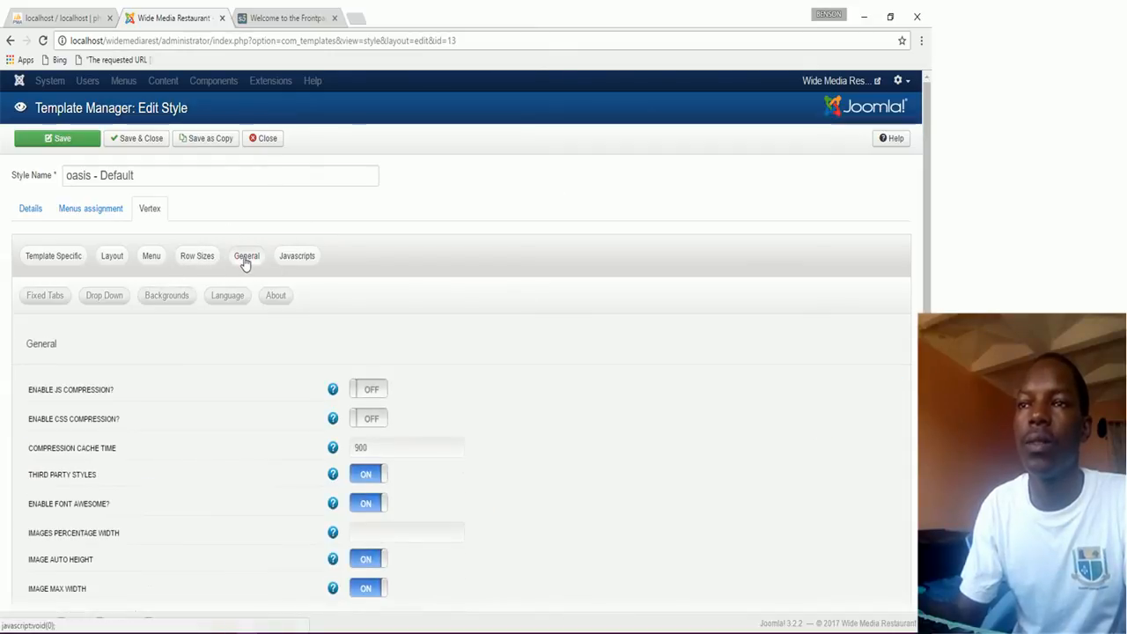
scroll(365, 474, "down", 5)
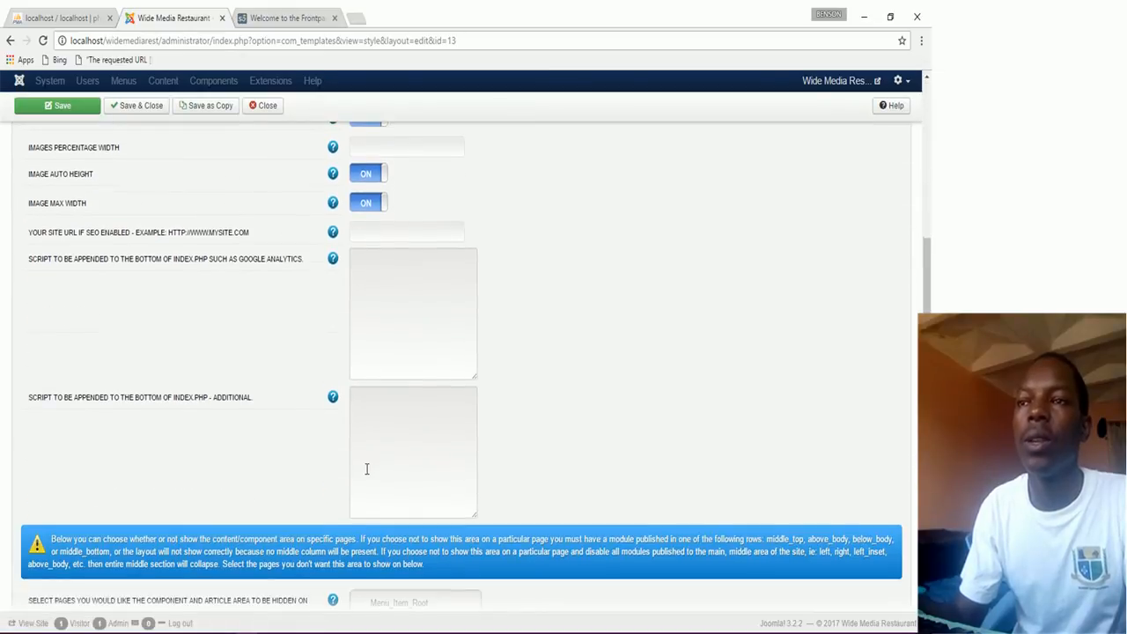
scroll(366, 469, "down", 2)
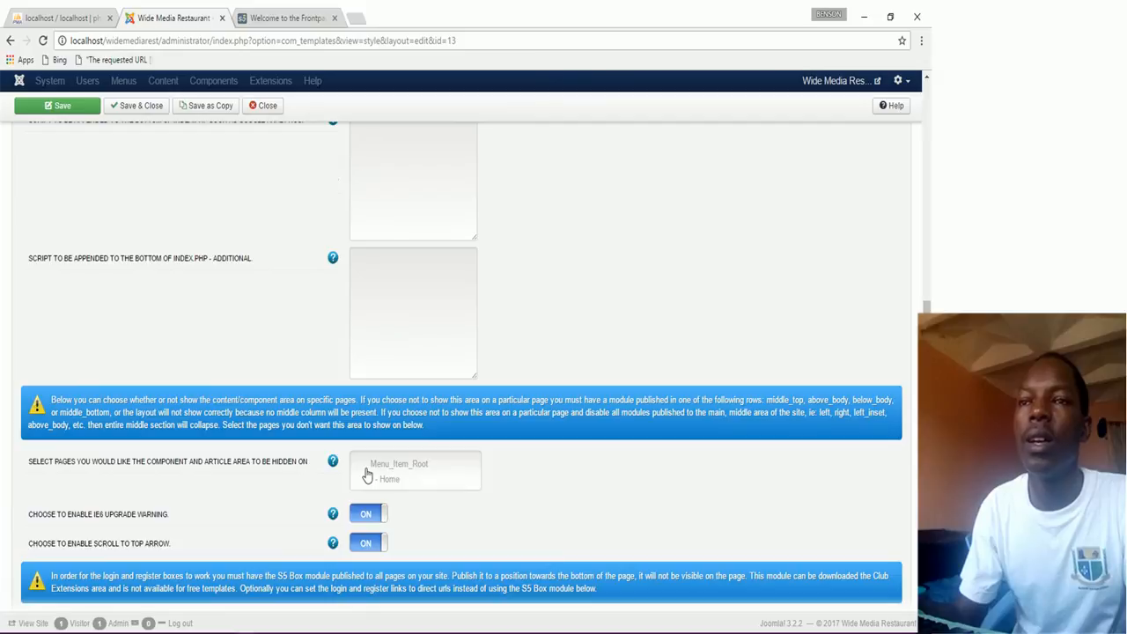
scroll(368, 474, "up", 3)
scroll(367, 473, "down", 5)
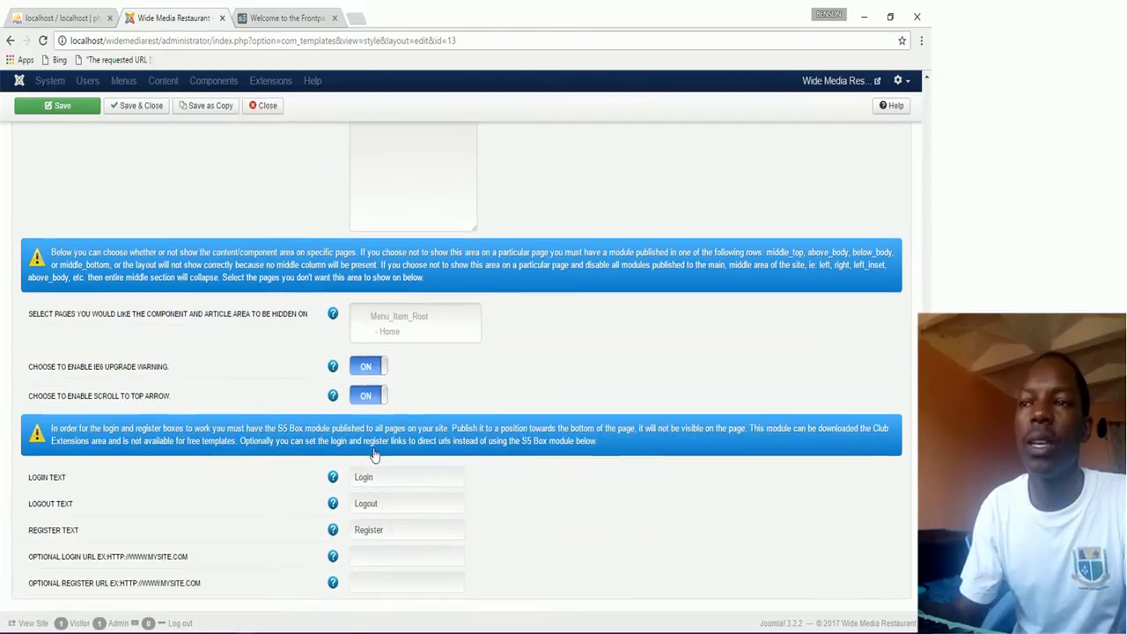
scroll(368, 471, "up", 10)
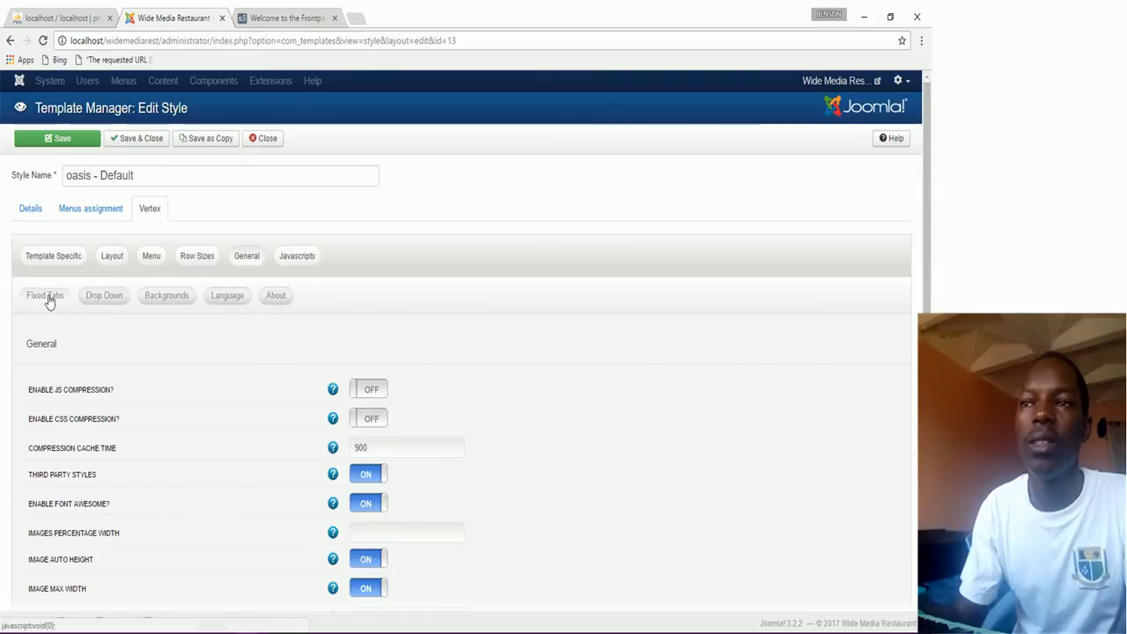
Show the template's Layout settings and examine the font, width, responsive, narrow-screen and mobile bar options down to the mobile links.
left_click(107, 257)
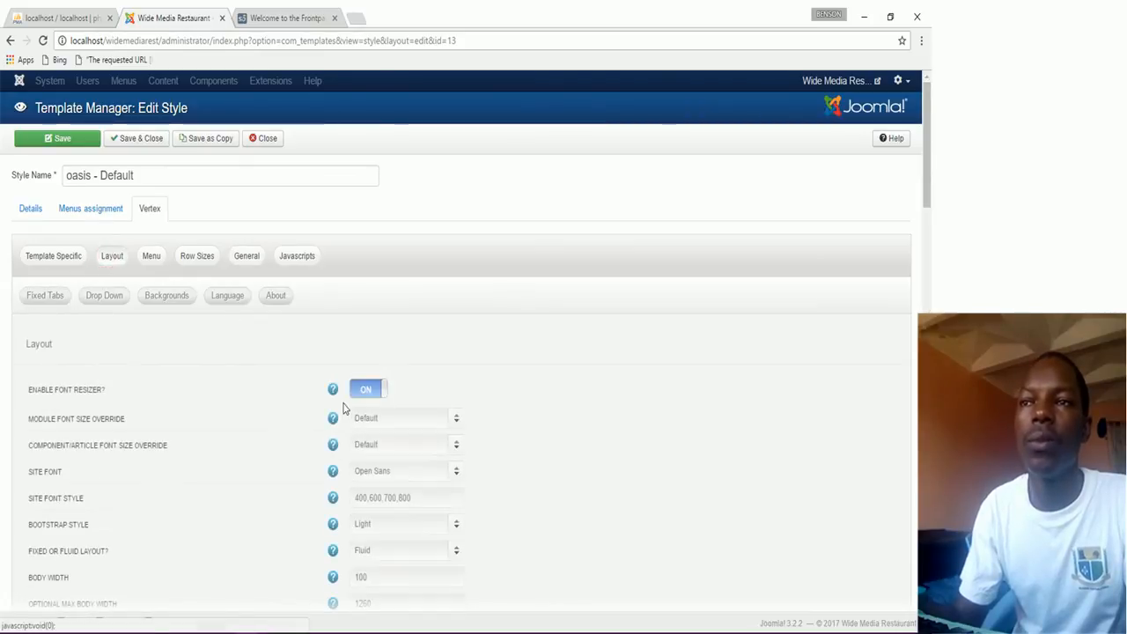
scroll(407, 462, "down", 2)
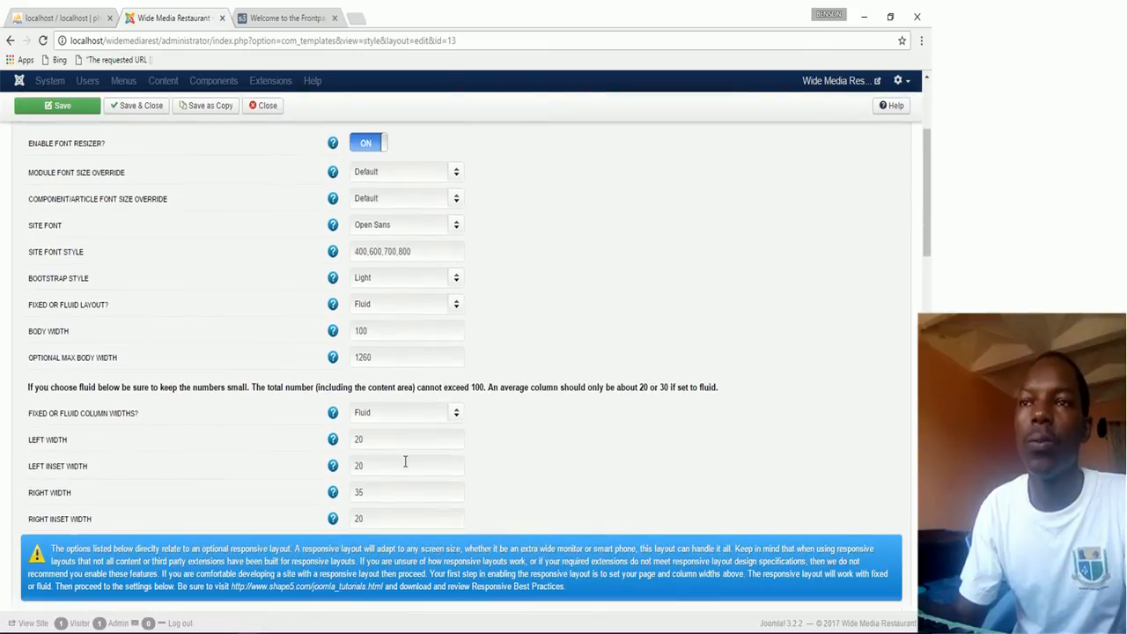
scroll(405, 462, "down", 2)
scroll(403, 460, "down", 3)
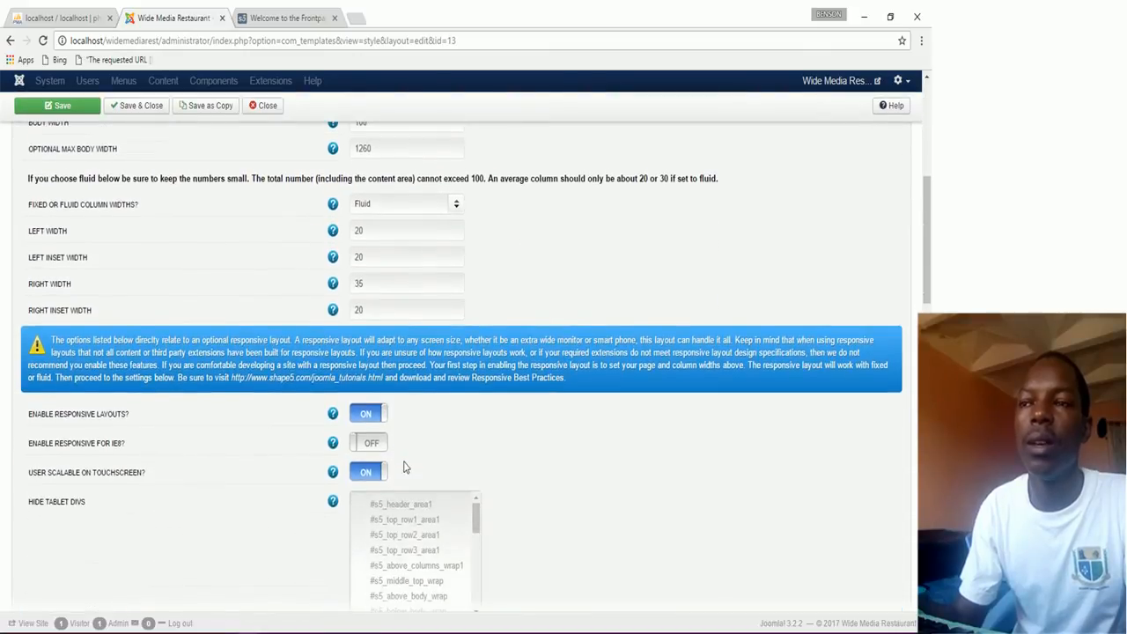
scroll(403, 467, "down", 6)
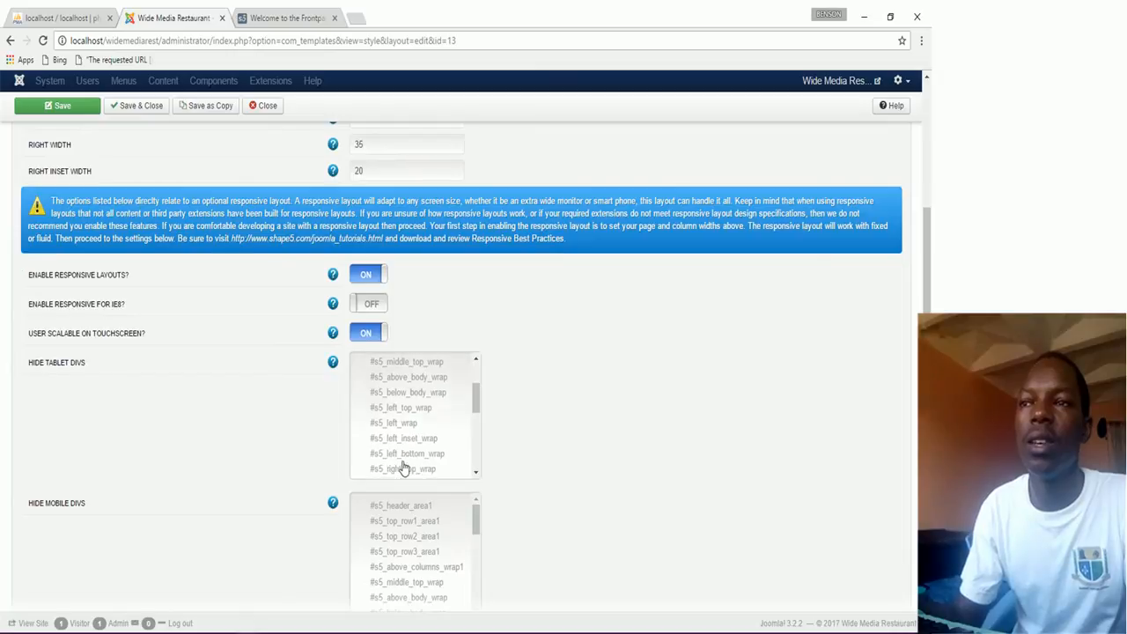
scroll(384, 483, "down", 5)
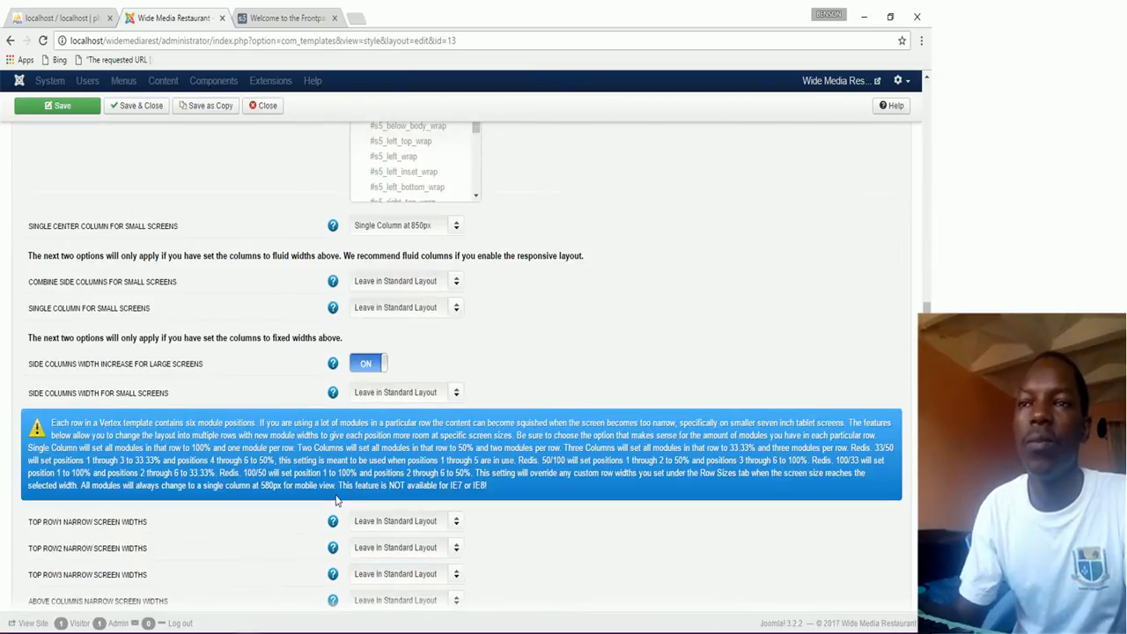
scroll(294, 536, "down", 3)
scroll(294, 536, "down", 3)
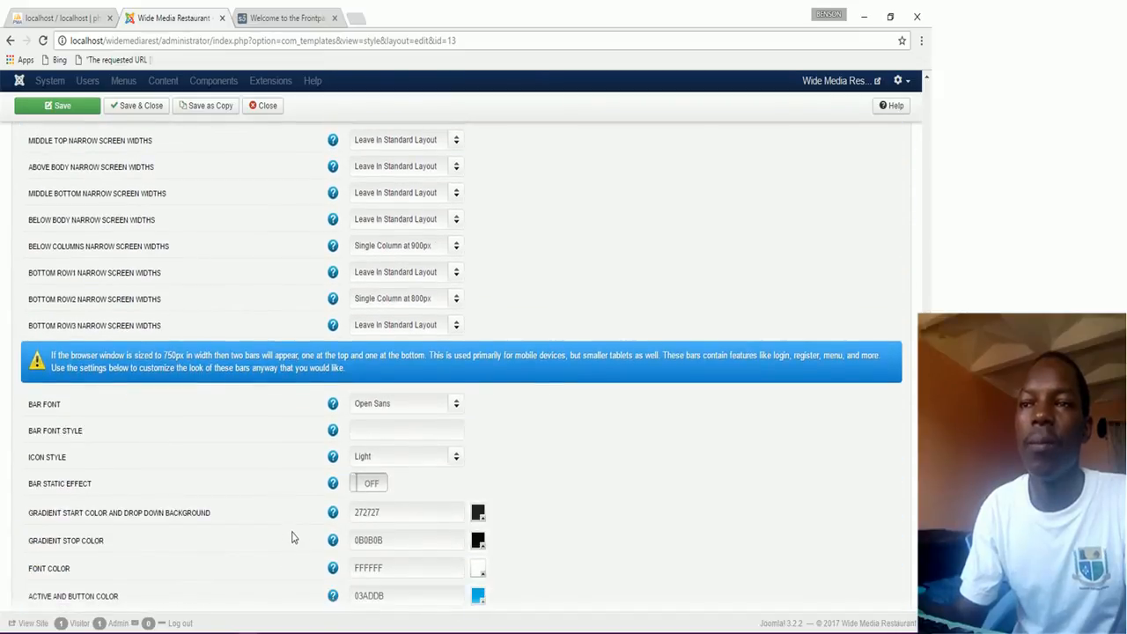
scroll(294, 536, "down", 1)
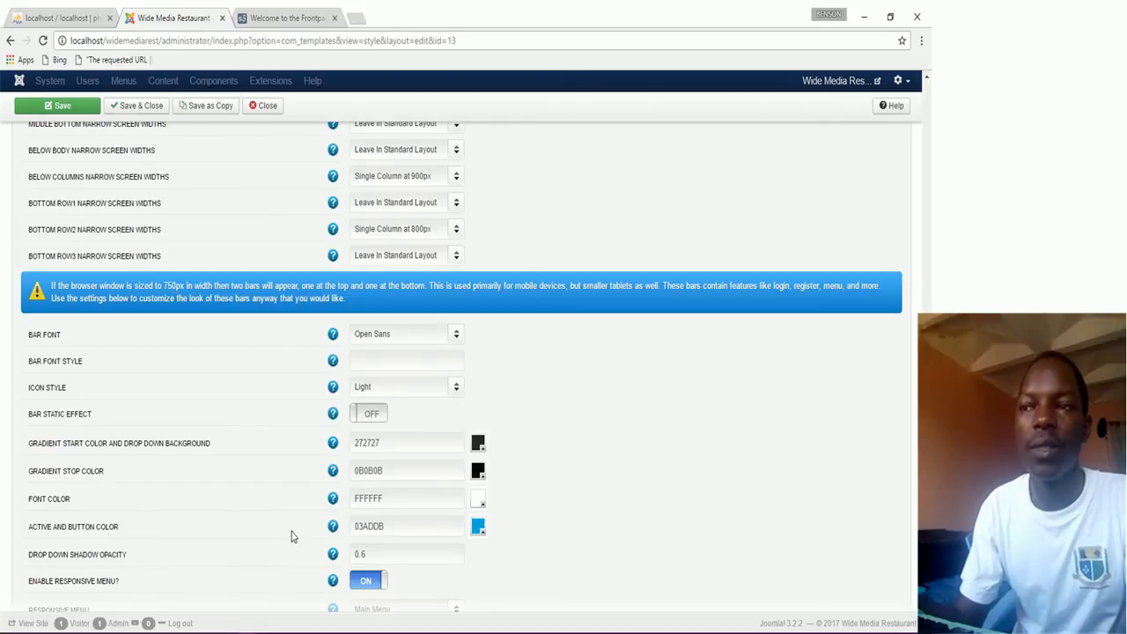
scroll(294, 536, "down", 1)
scroll(294, 536, "down", 2)
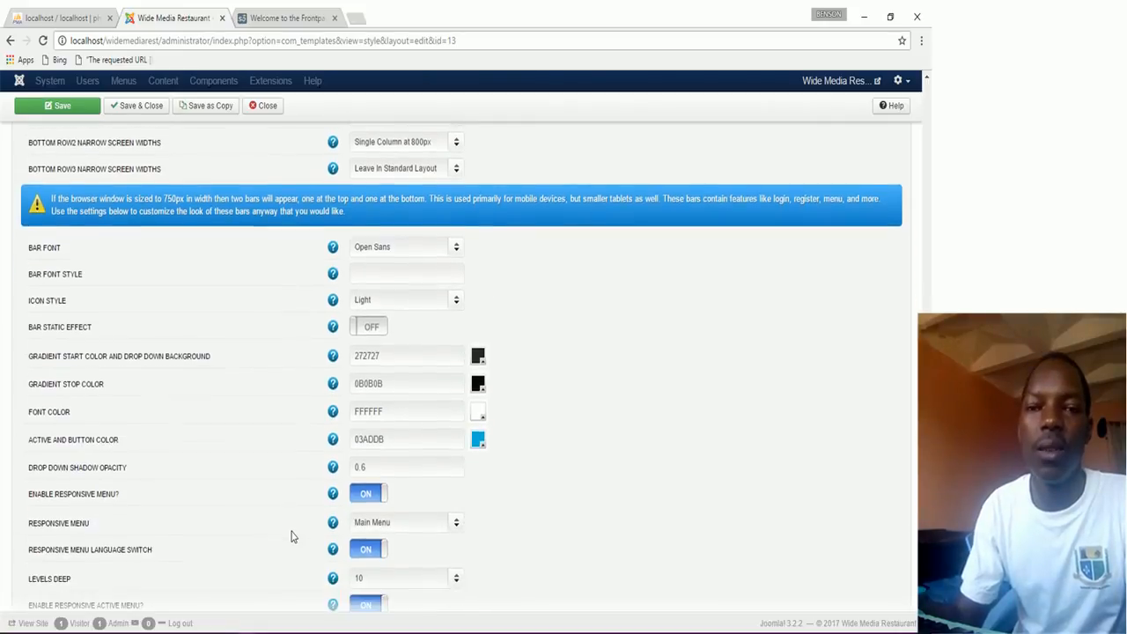
scroll(294, 536, "down", 1)
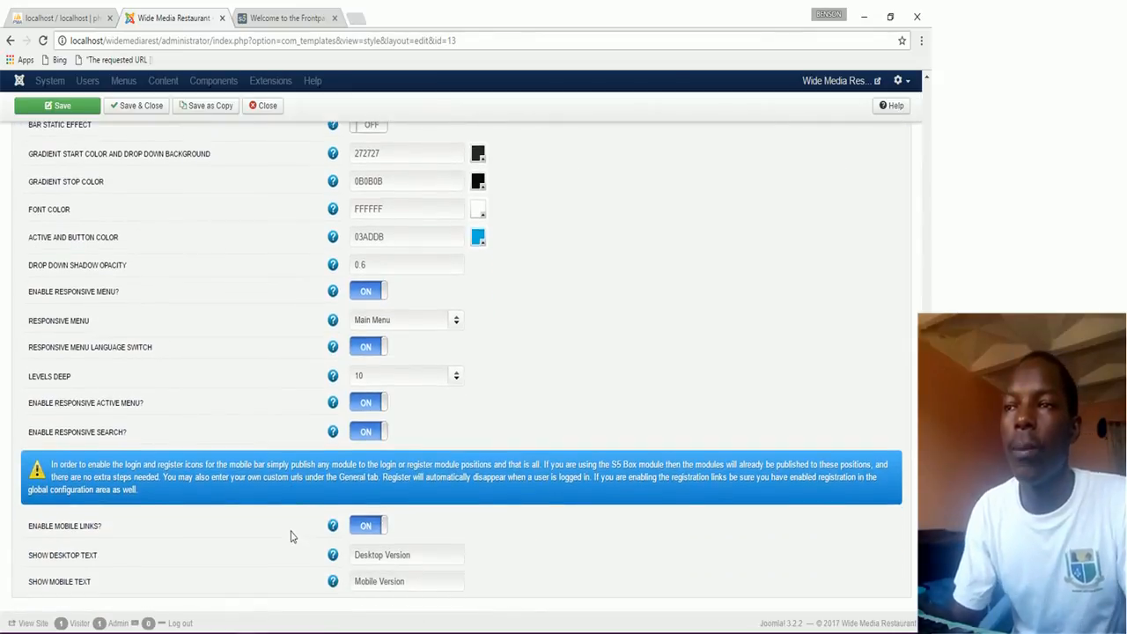
Review the Layout settings again, going from the mobile bar options back up to the font resizer.
scroll(294, 536, "up", 2)
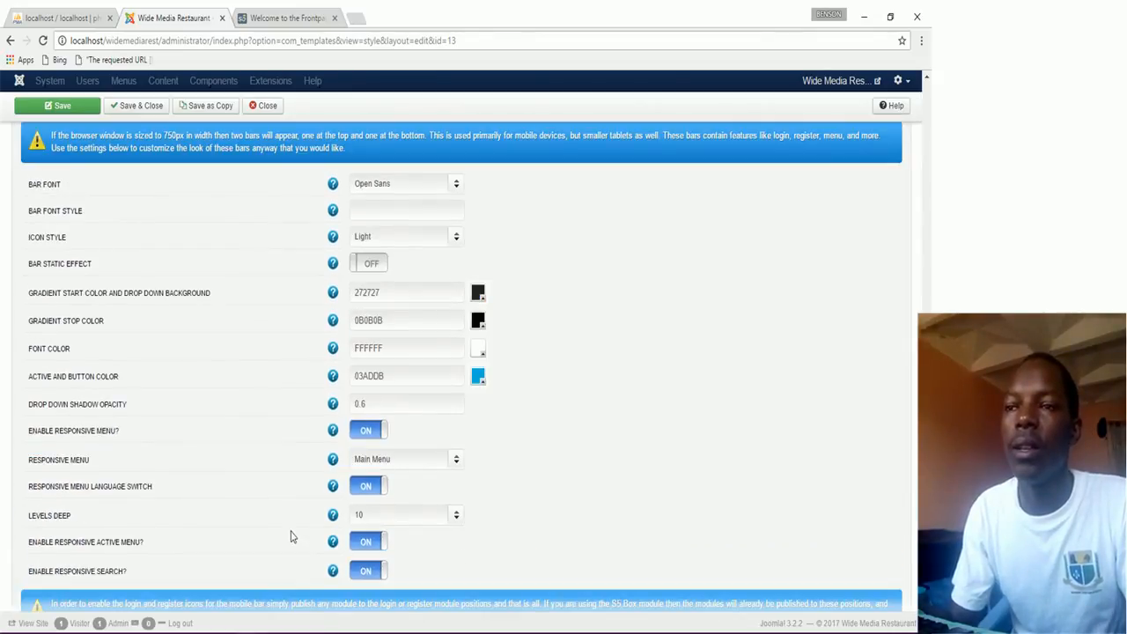
scroll(292, 536, "up", 2)
scroll(292, 536, "up", 3)
scroll(292, 536, "up", 4)
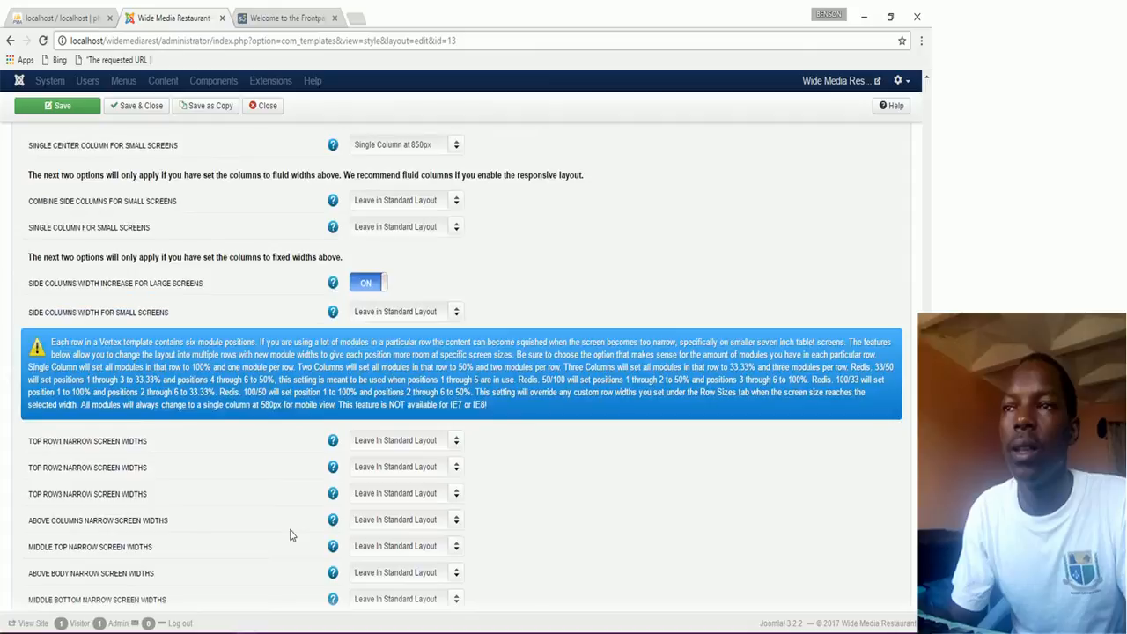
scroll(291, 535, "up", 3)
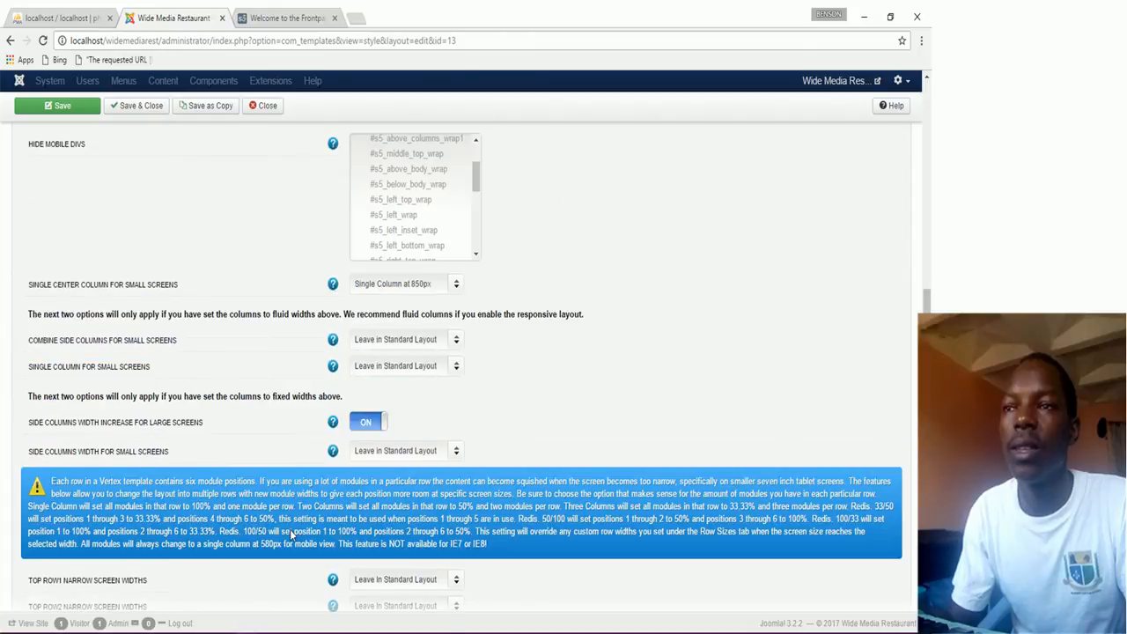
scroll(290, 534, "up", 5)
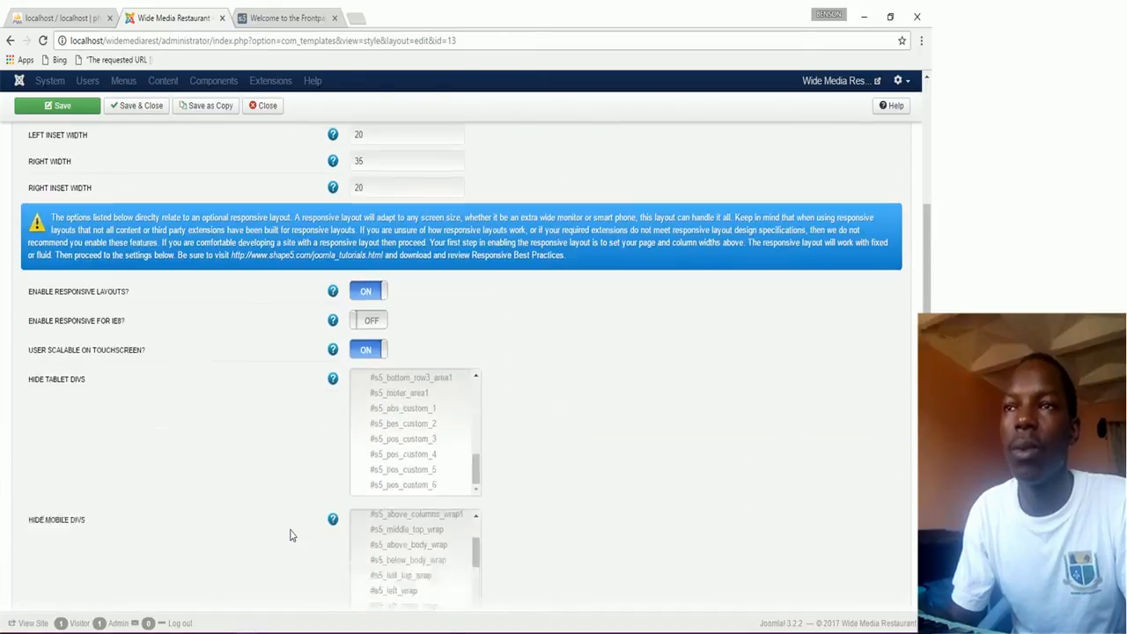
scroll(290, 534, "up", 3)
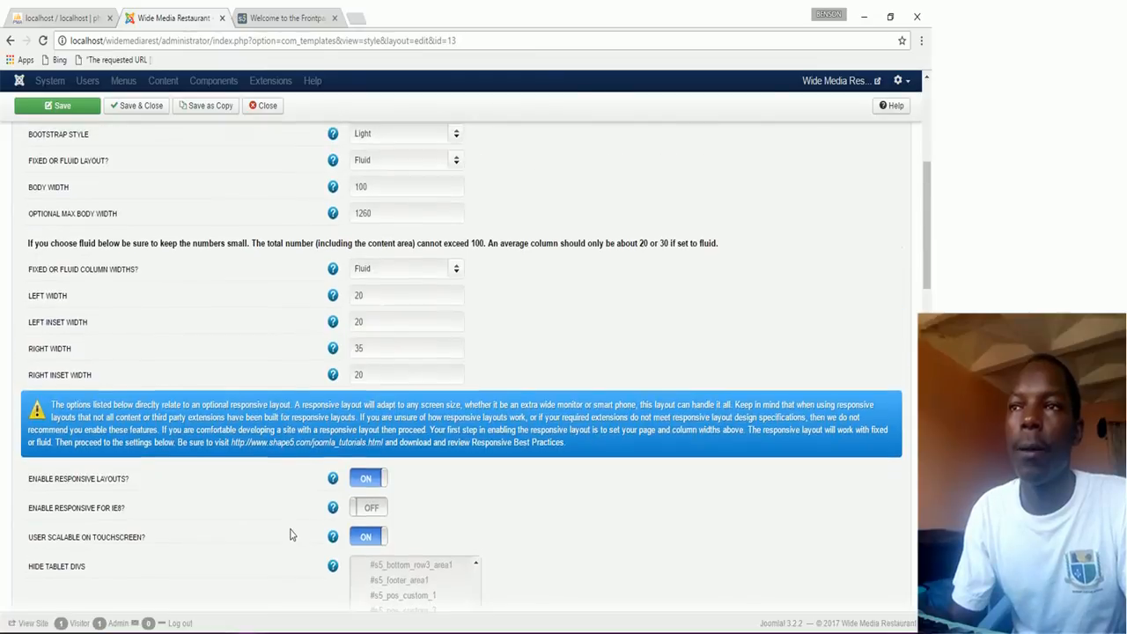
scroll(291, 534, "up", 5)
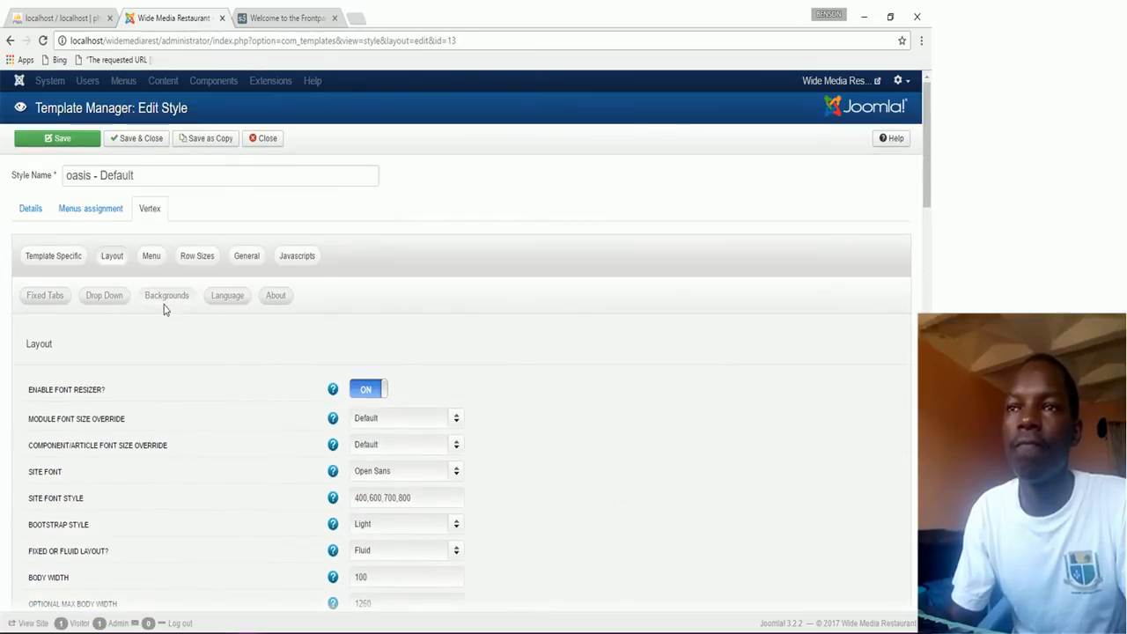
Clear the menu background image iacf1.jpg in the Template Specific settings.
left_click(70, 260)
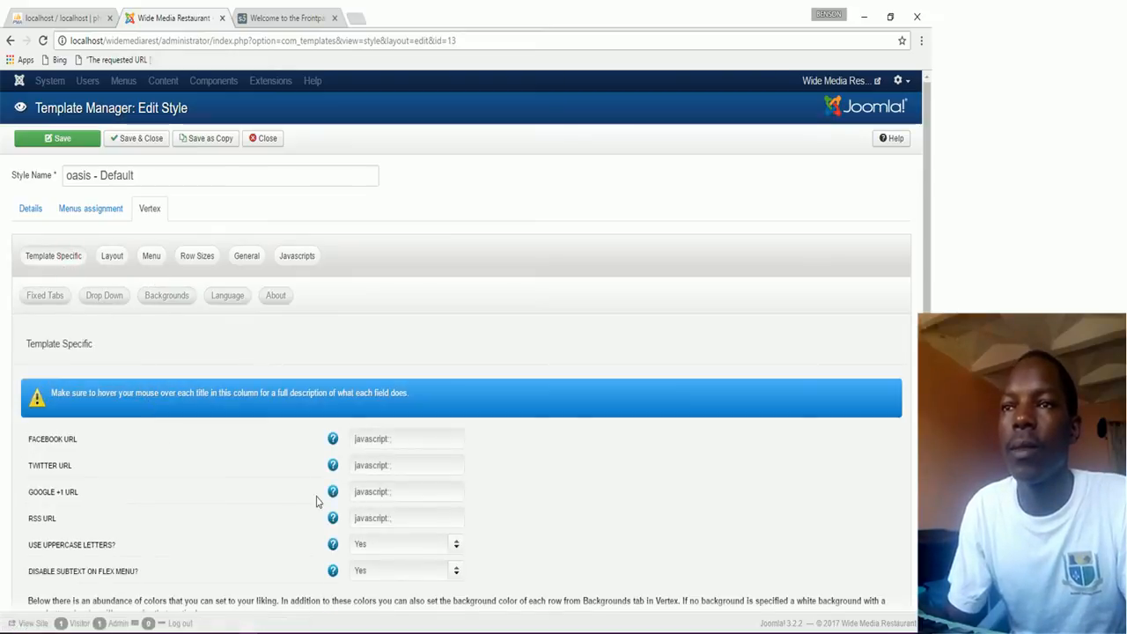
scroll(310, 495, "down", 2)
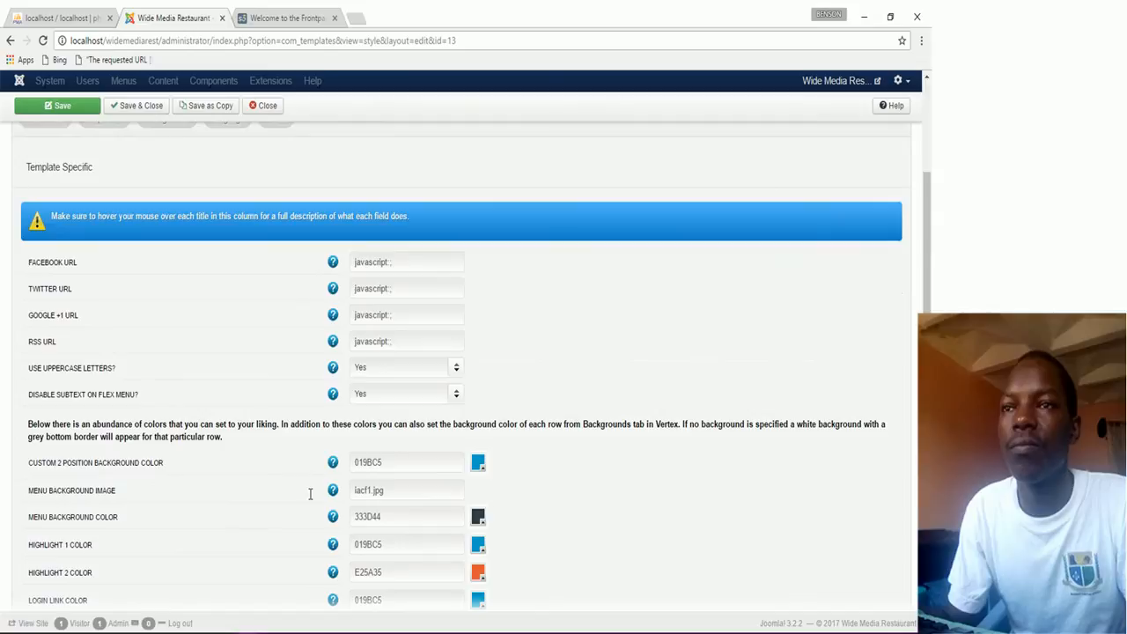
left_click(396, 491)
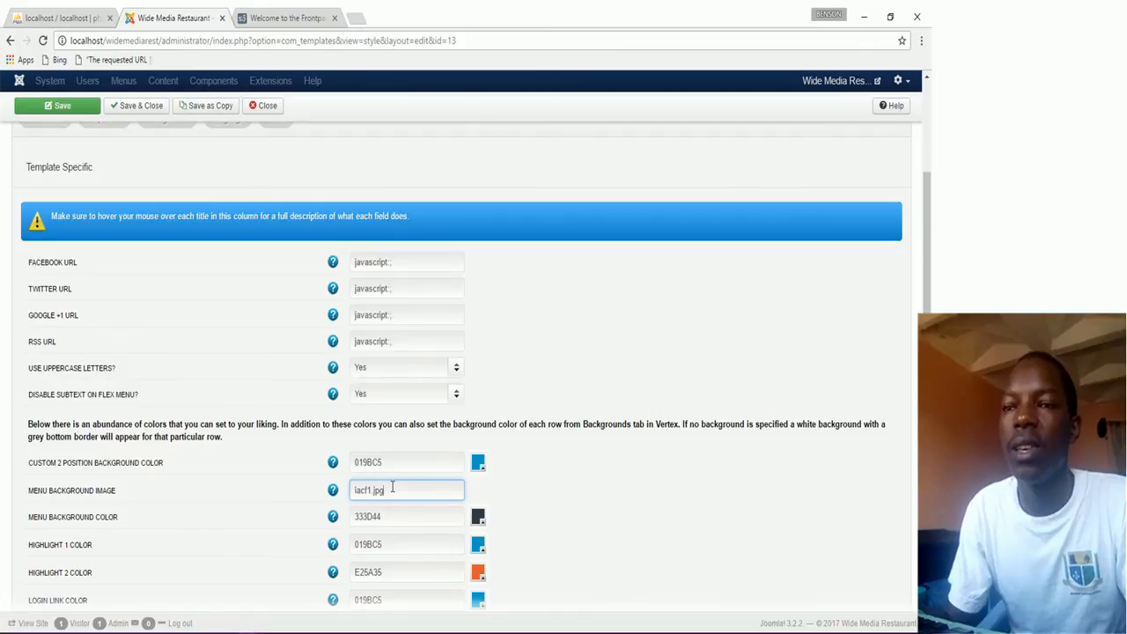
scroll(383, 448, "up", 3)
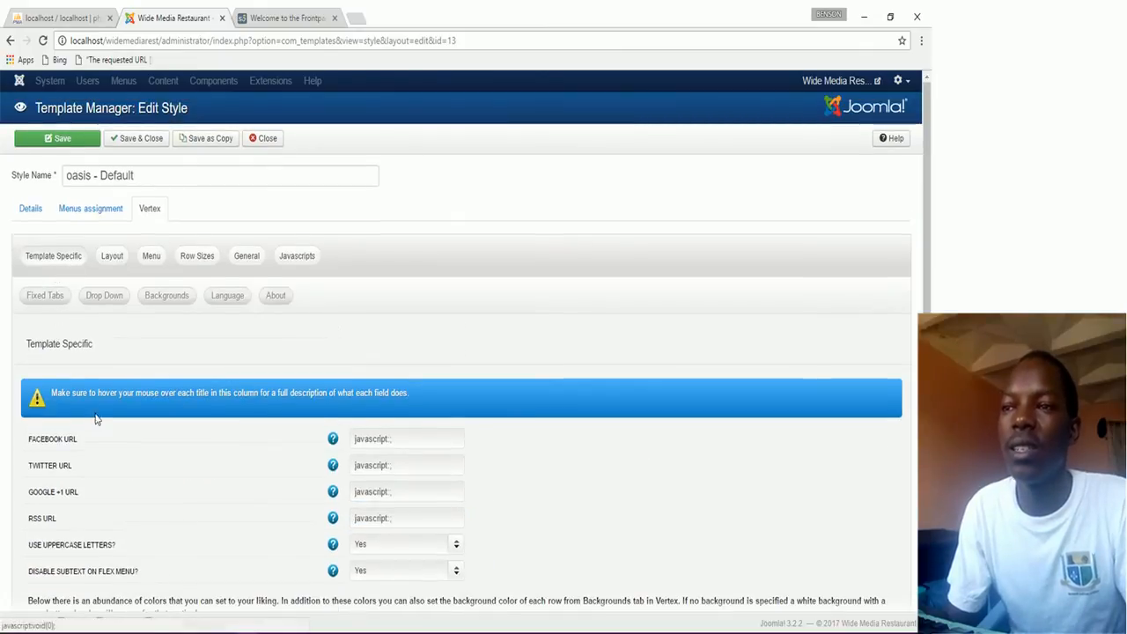
scroll(376, 558, "down", 2)
scroll(396, 528, "down", 1)
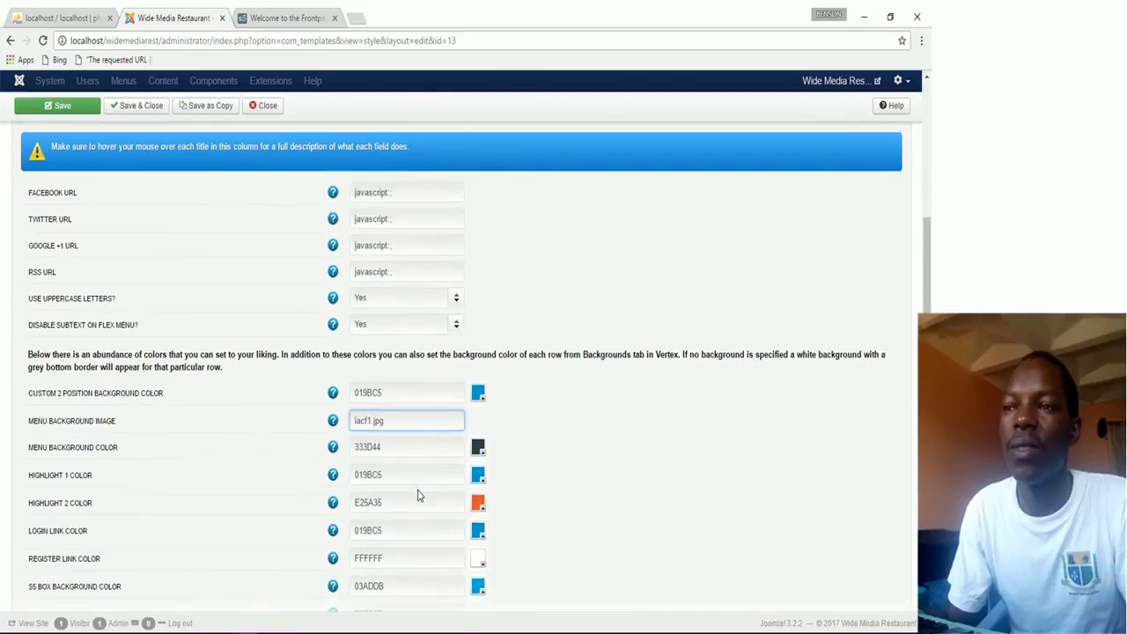
key("BackSpace")
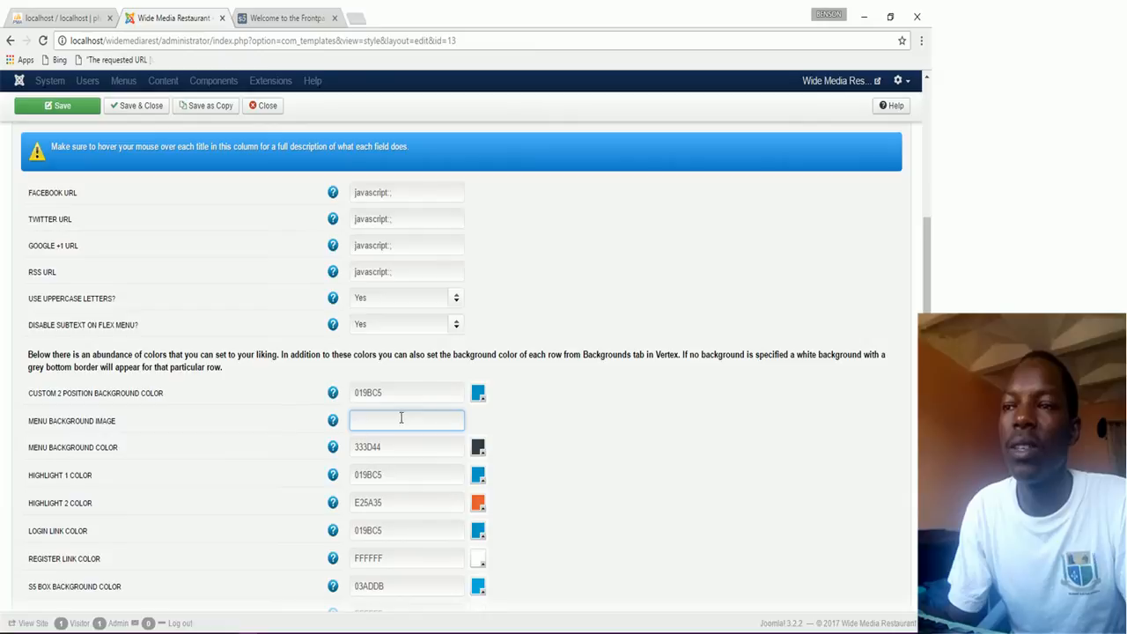
Set the Custom 2 position background color to purple a40cf0 and save the template style.
left_click(478, 396)
mouse_move(521, 434)
left_mouse_down()
mouse_move(578, 422)
mouse_move(577, 440)
mouse_move(544, 398)
left_mouse_up()
left_click(558, 430)
left_click(542, 394)
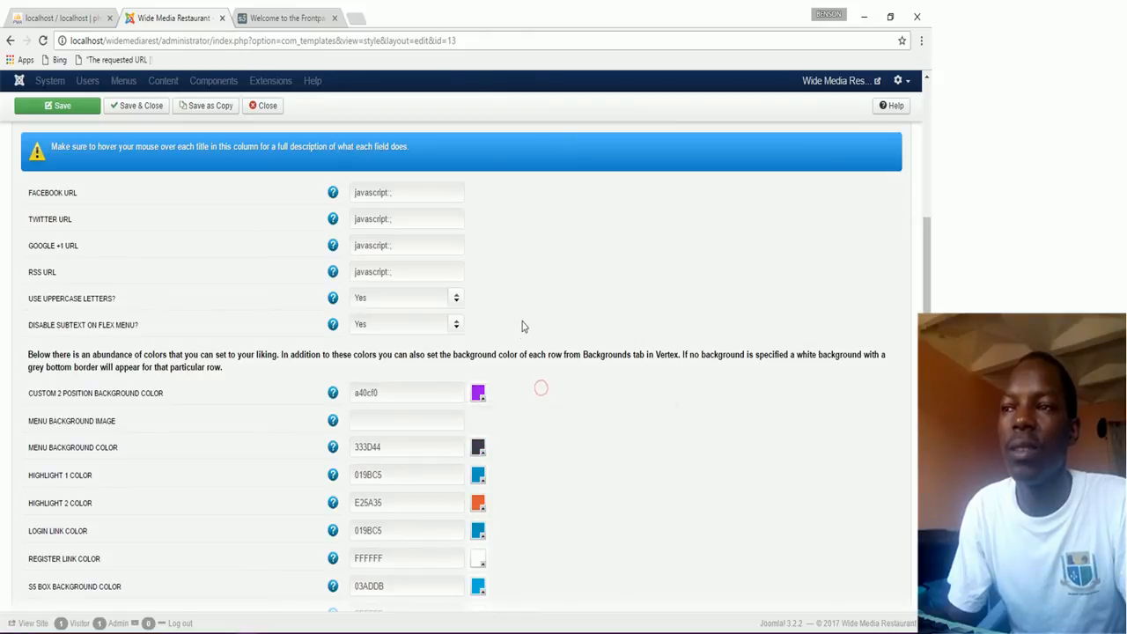
scroll(528, 322, "up", 1)
scroll(527, 322, "up", 3)
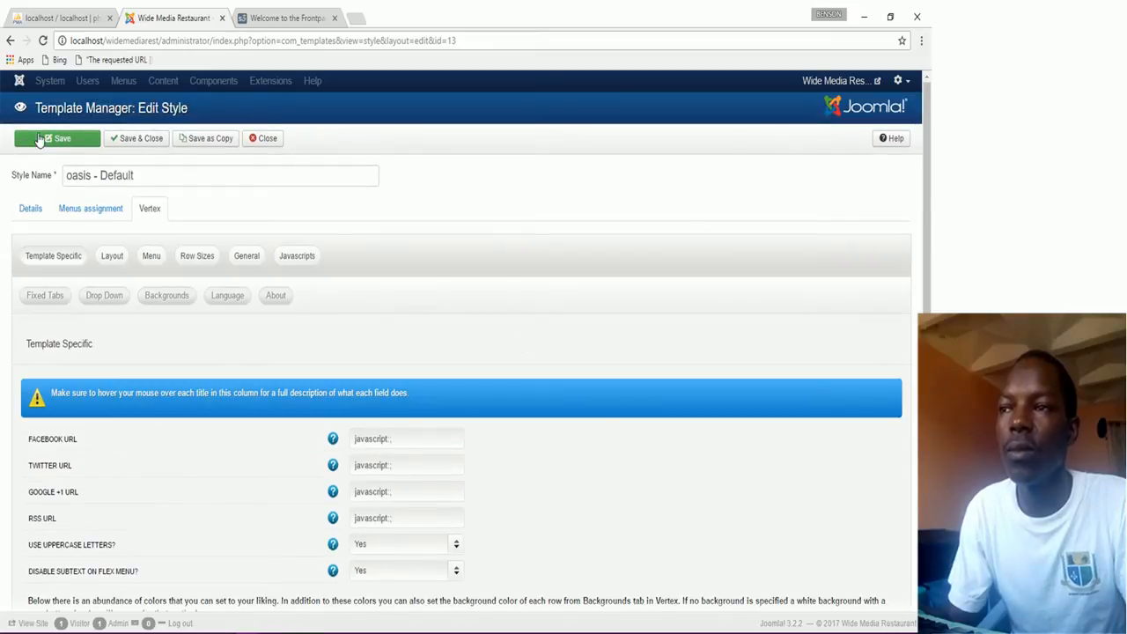
left_click(50, 144)
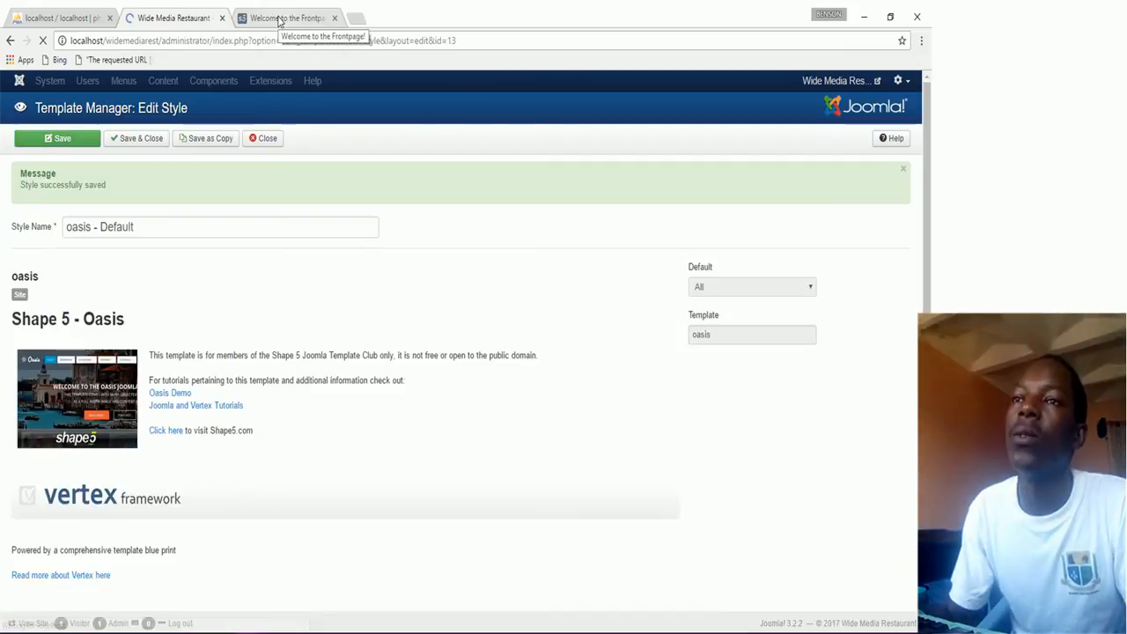
Reload the site's front page to check the saved template changes.
left_click(238, 25)
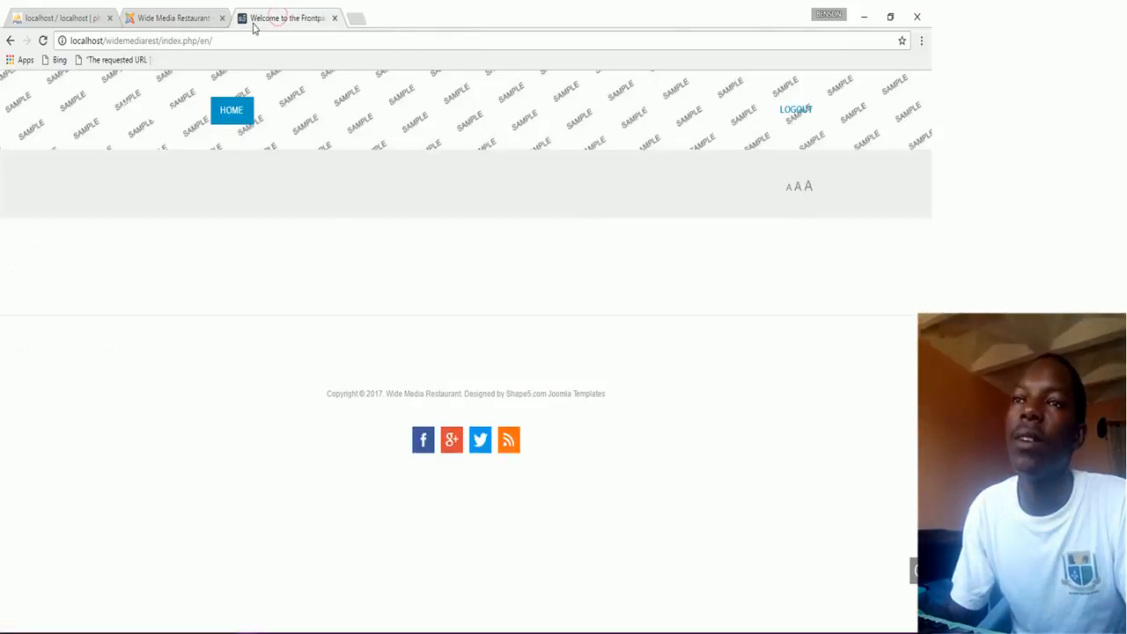
left_click(42, 41)
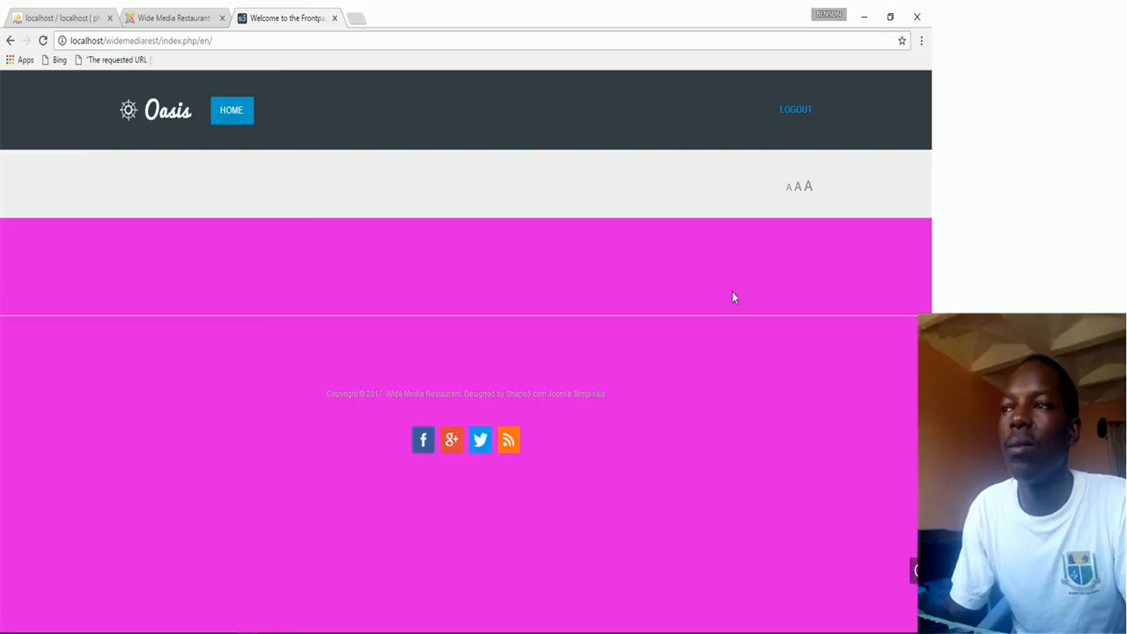
left_click(25, 18)
Return to the template style, change the Main Body background color to purple, then save and close the style.
left_click(172, 17)
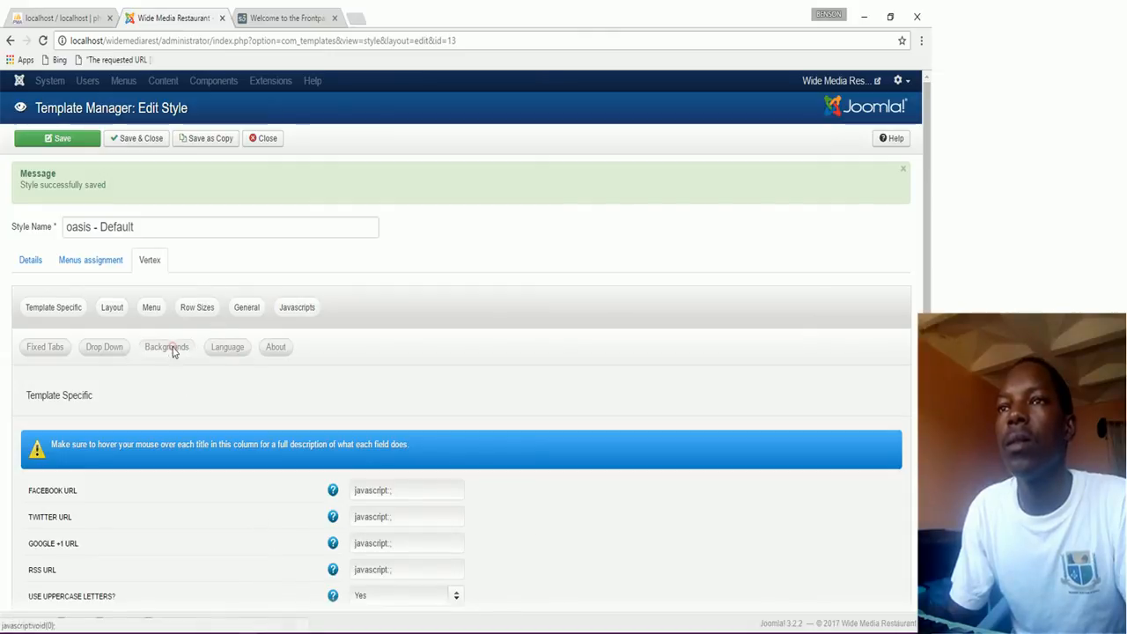
left_click(172, 348)
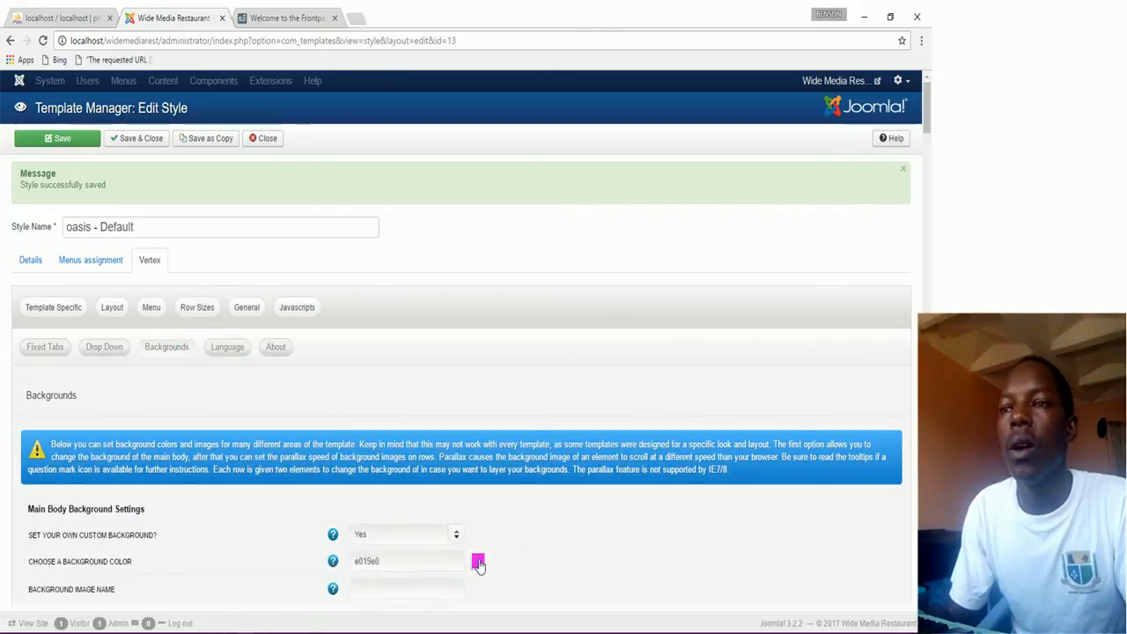
left_click(478, 561)
left_click(523, 517)
left_click_drag(584, 453, 531, 467)
left_click(537, 466)
left_click(537, 586)
left_click(137, 138)
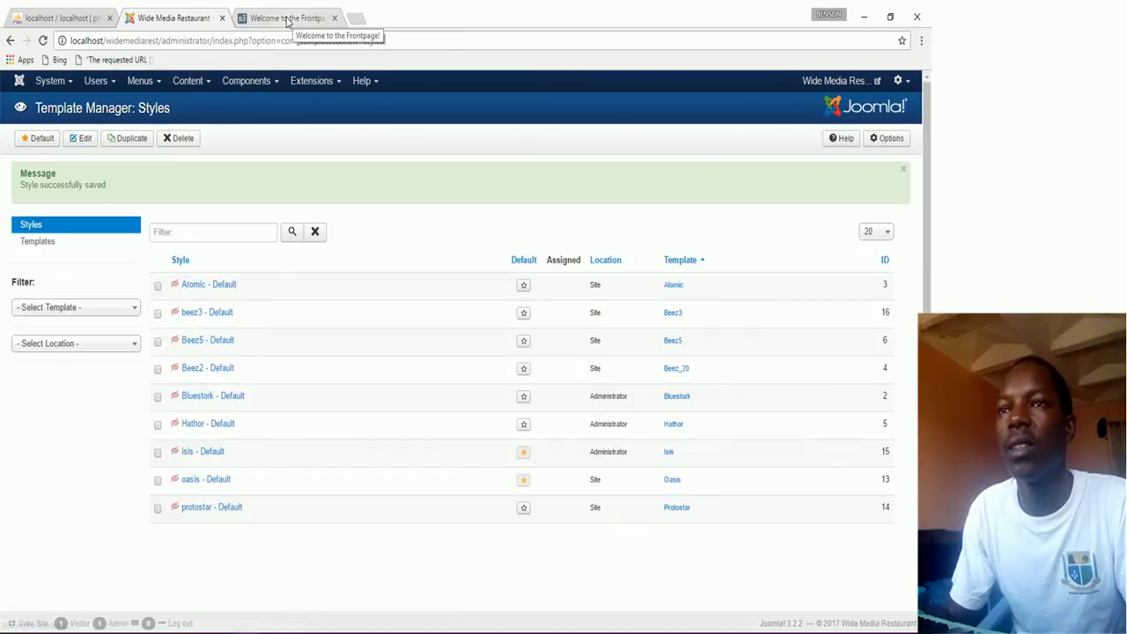
Reload the site's front page to check the Main Body background color, comparing it with the template styles page.
left_click(288, 19)
left_click(43, 43)
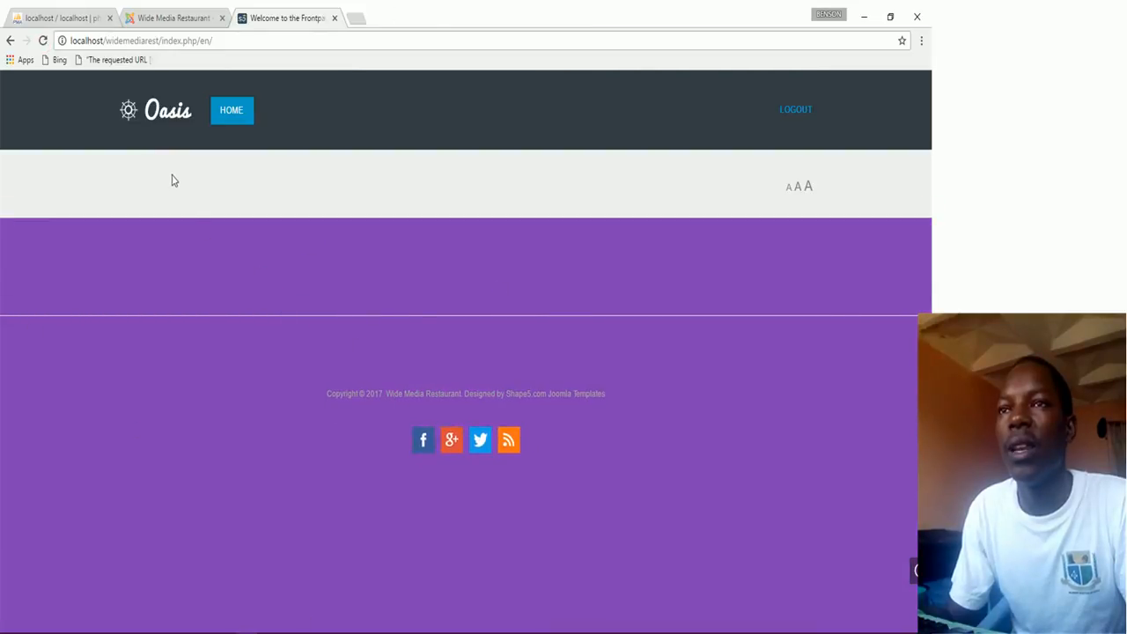
left_click(150, 18)
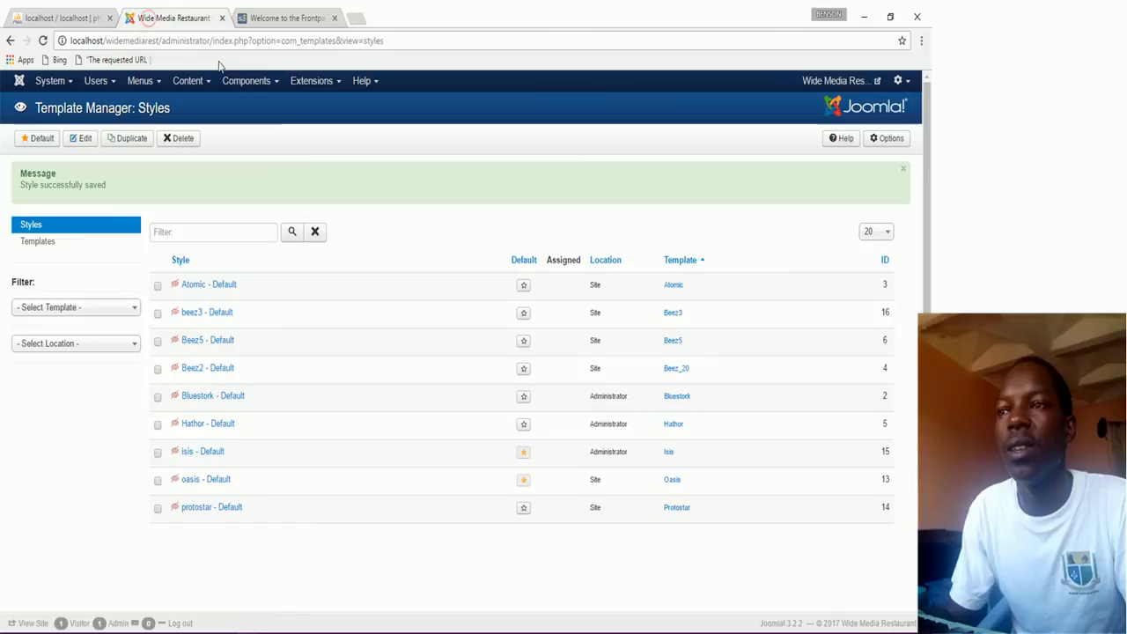
left_click(261, 19)
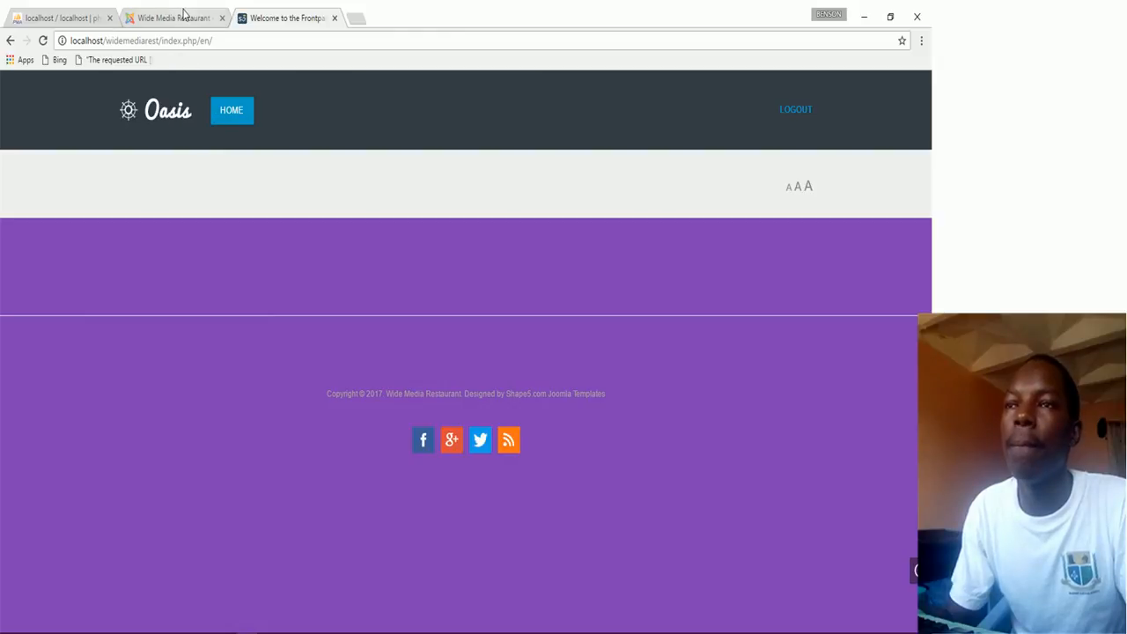
Open the Module Manager in the Wide Media Restaurant site's Joomla administration.
left_click(180, 19)
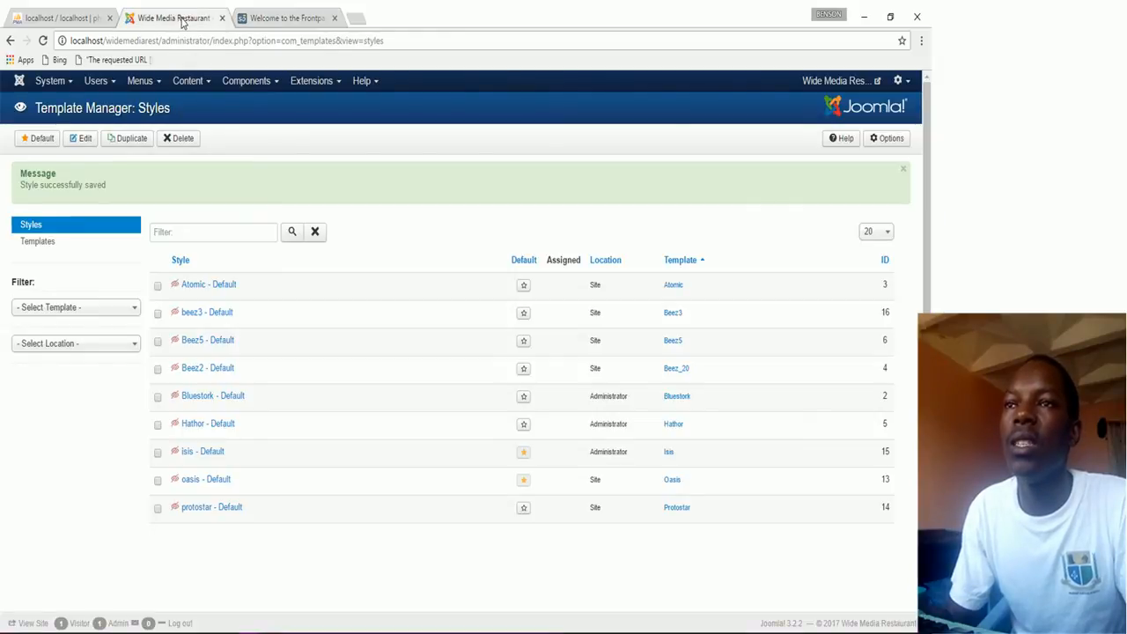
left_click(335, 83)
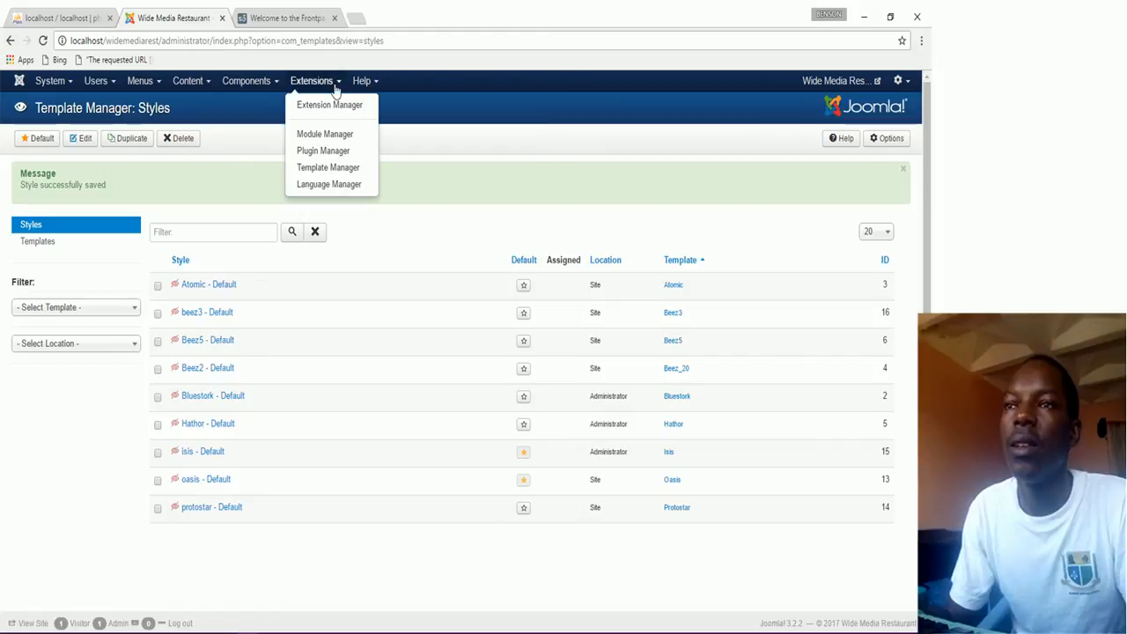
left_click(328, 135)
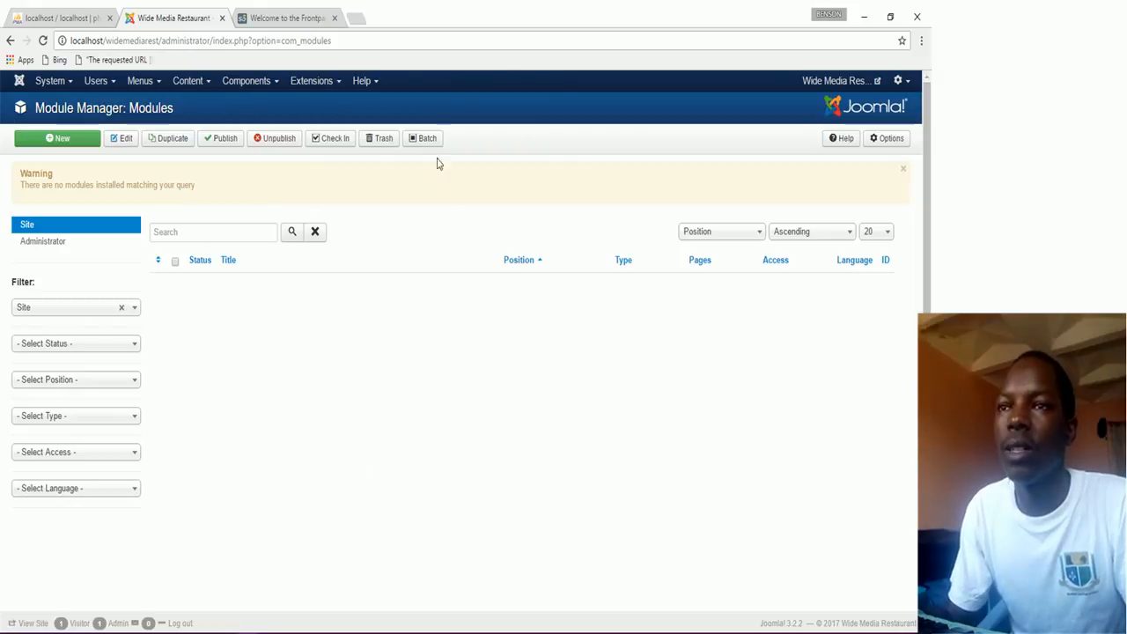
Check the site's front page and start a new Custom HTML module in the Module Manager.
left_click(301, 18)
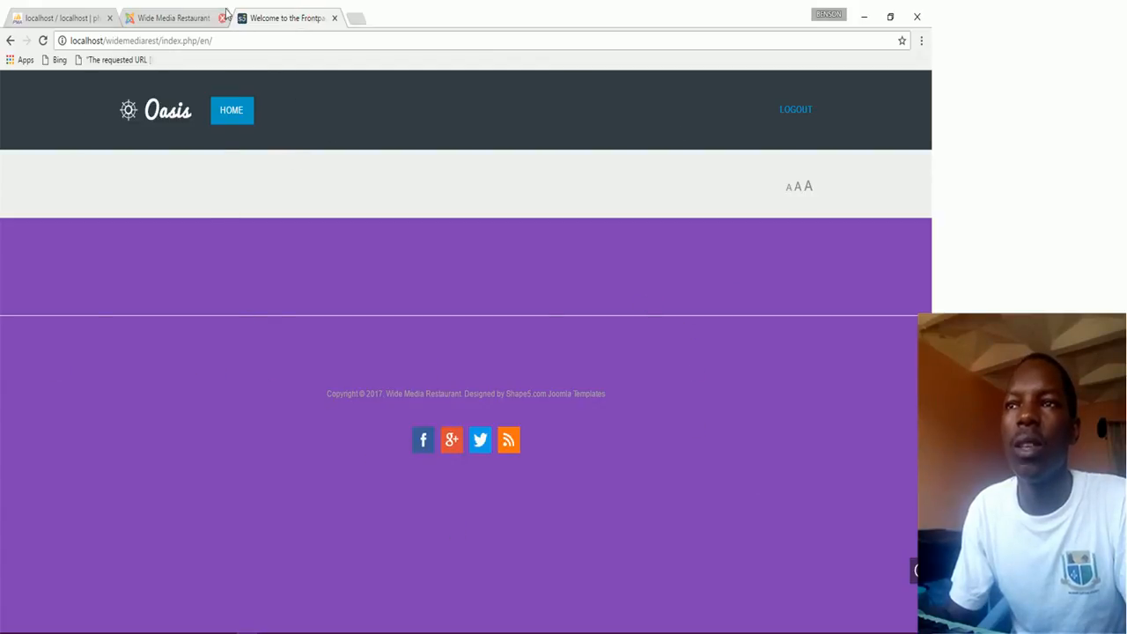
left_click(202, 19)
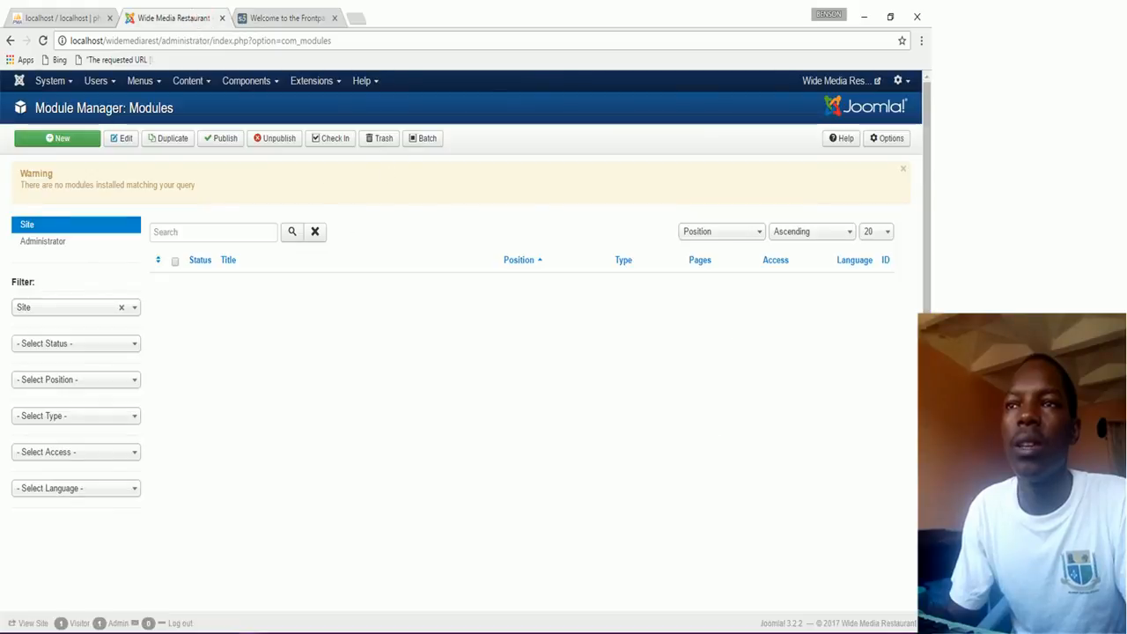
left_click(69, 147)
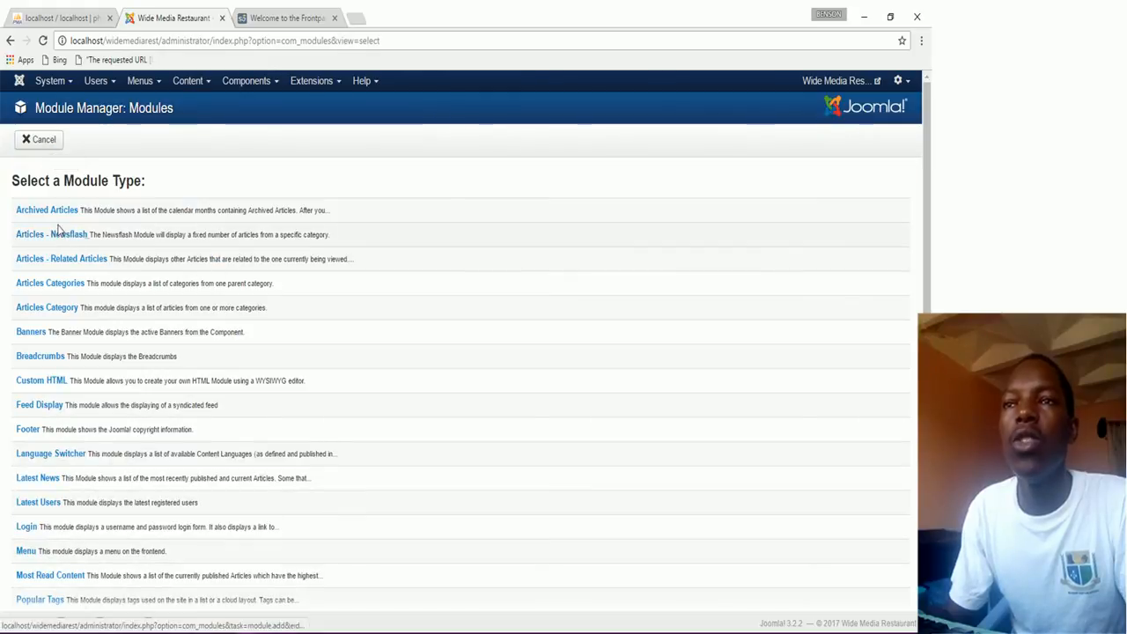
left_click(308, 18)
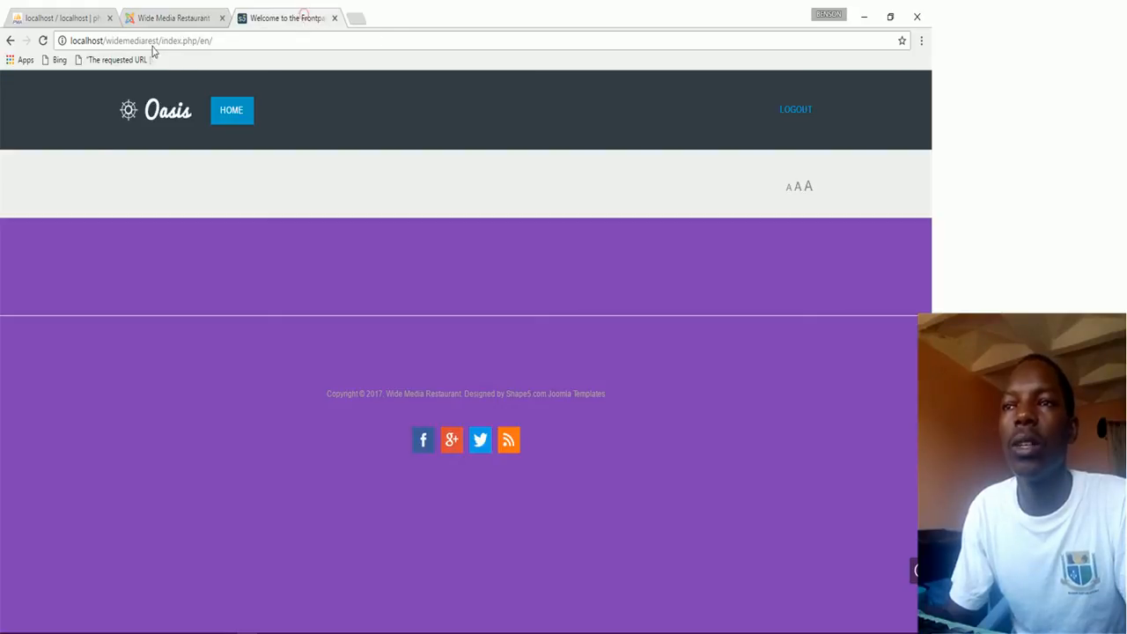
left_click(176, 17)
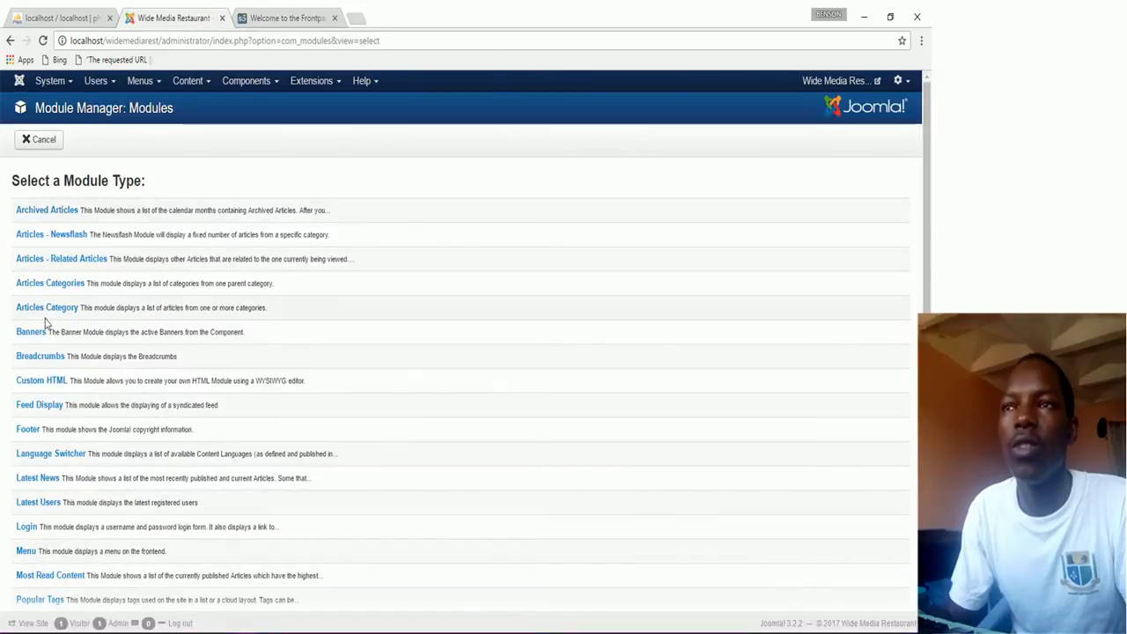
left_click(49, 382)
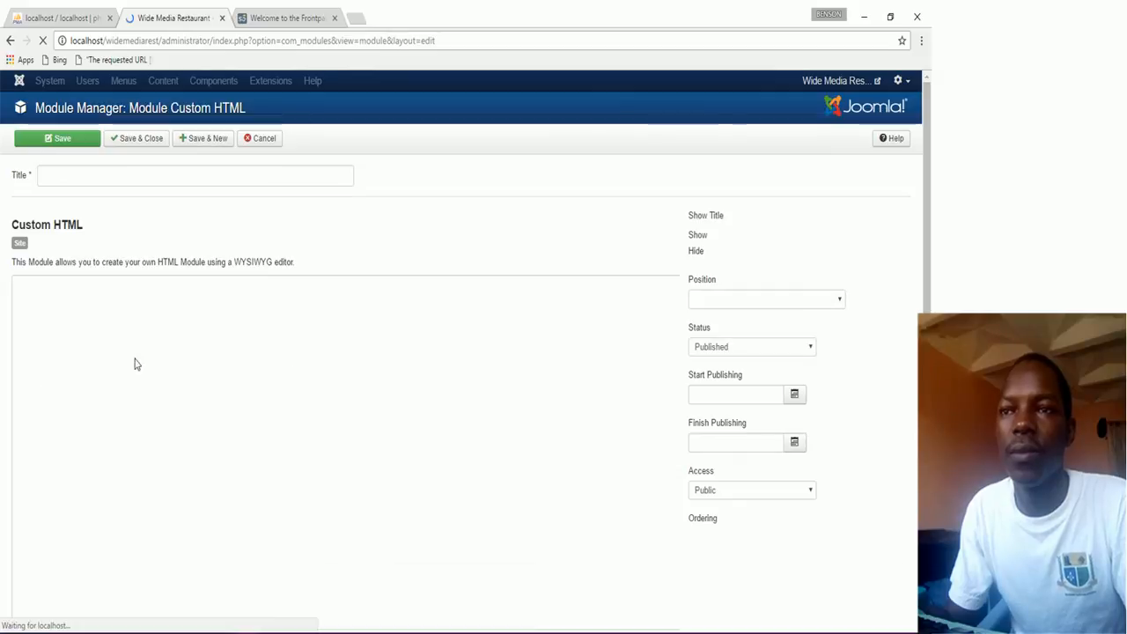
Title the Custom HTML module "Title" and enter "Wide Media Restaurant" as its content.
left_click(58, 176)
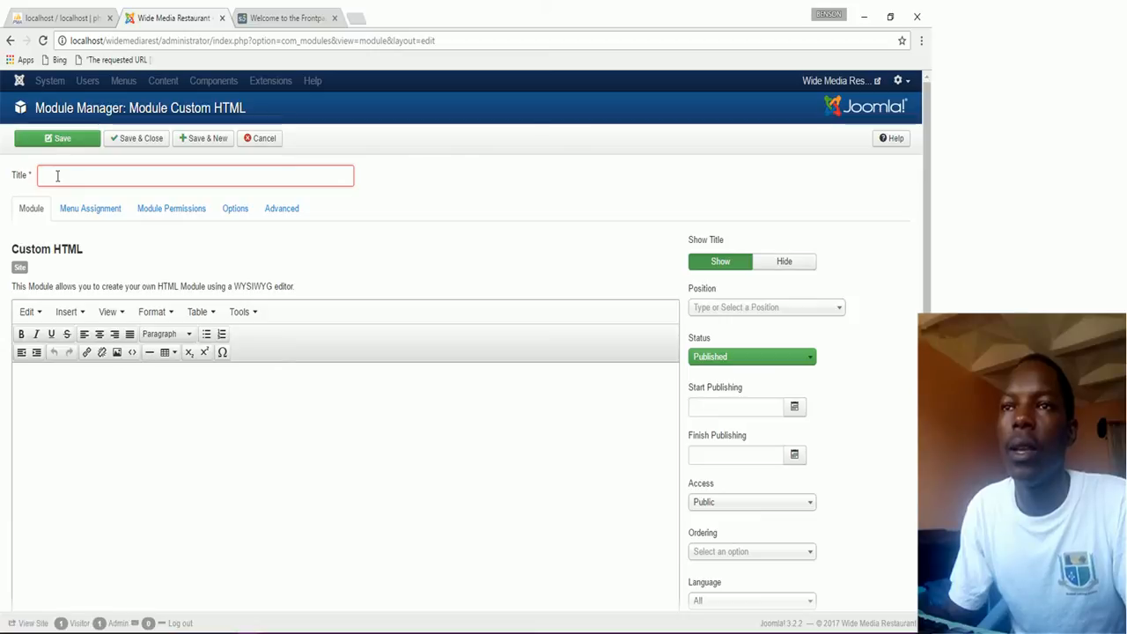
type("h")
type("tle")
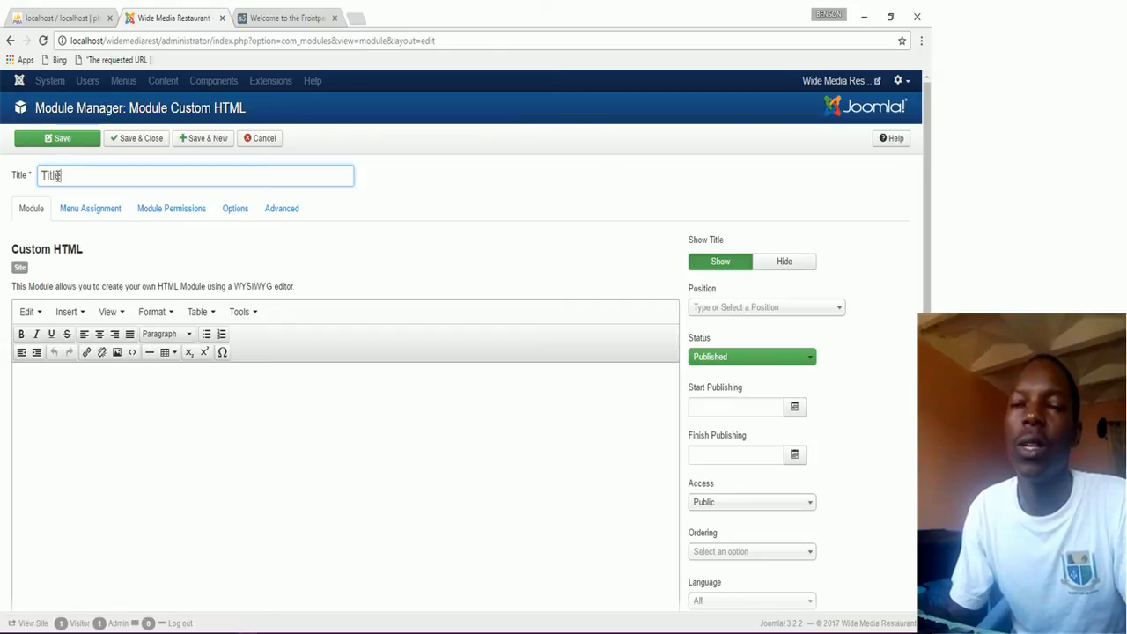
left_click(64, 400)
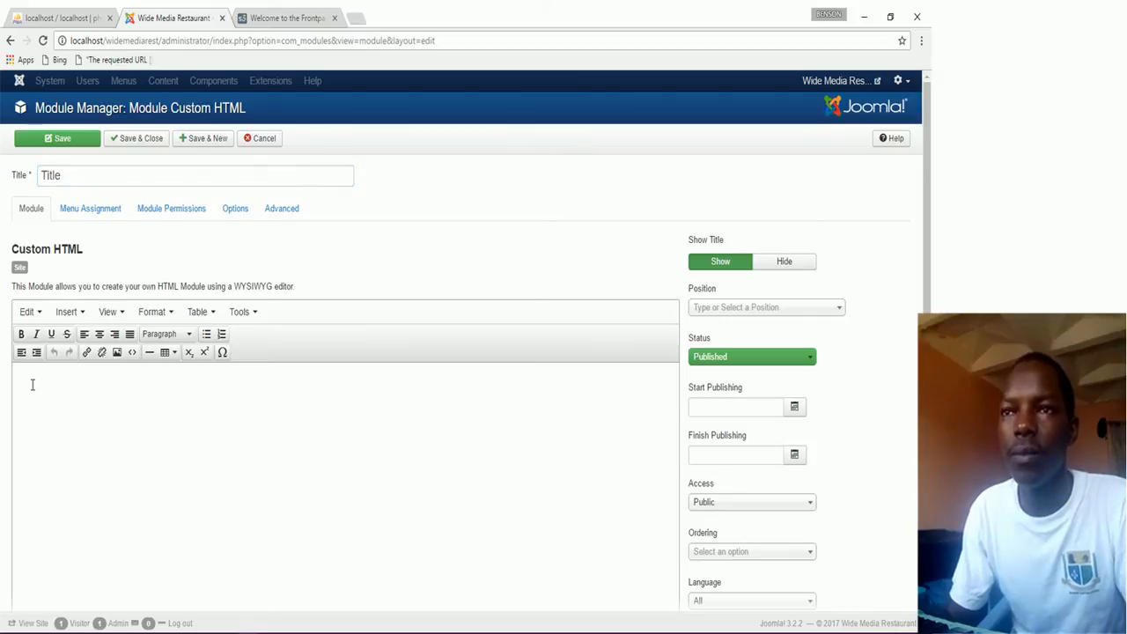
type("Wide M")
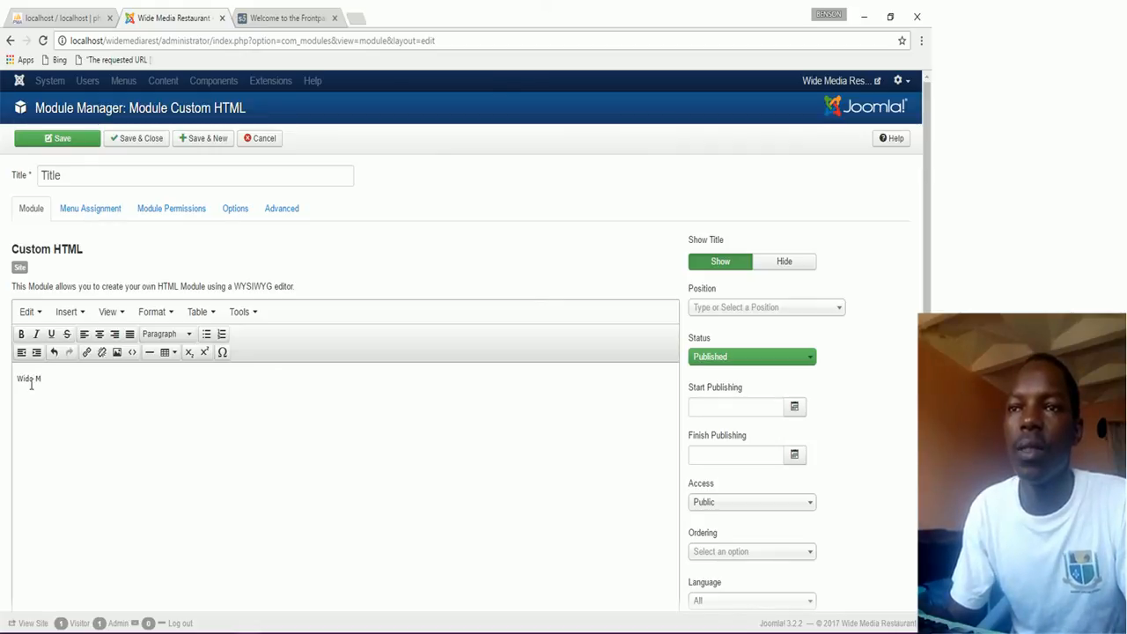
type("edia R")
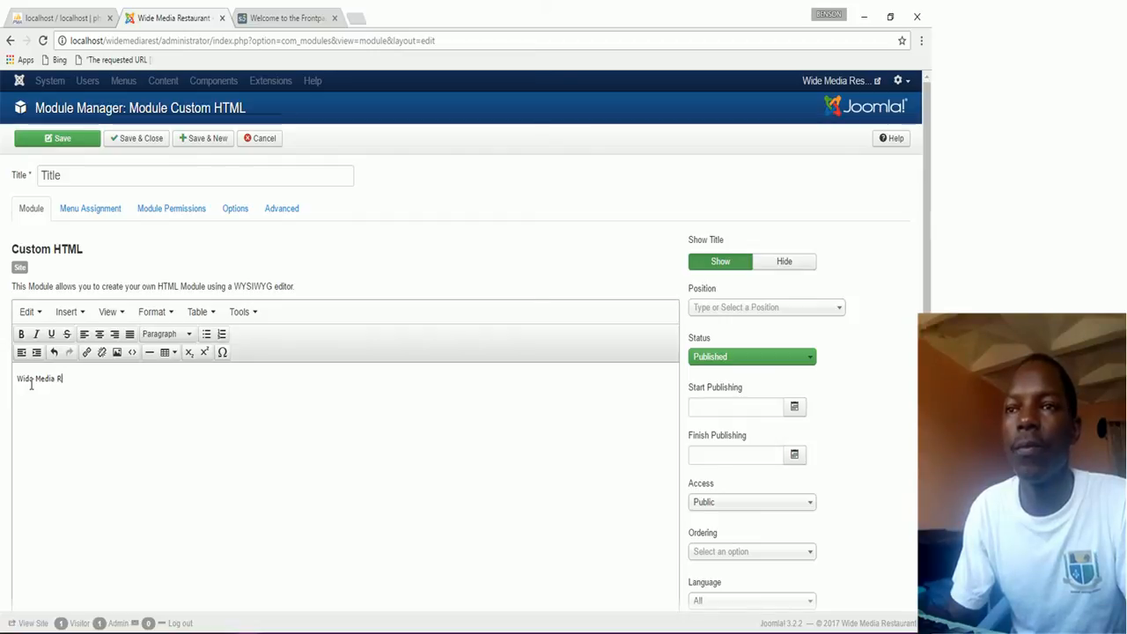
type("estaurant")
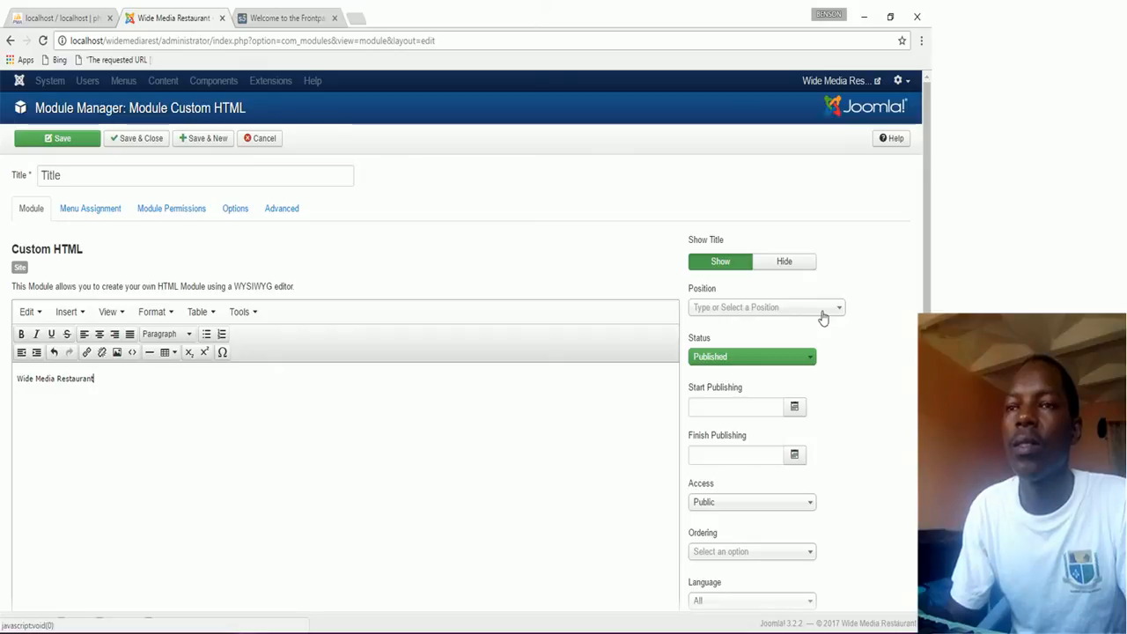
Assign the module to the Logo [logo] position of the Oasis template with its title hidden, and save and close it.
left_click(728, 310)
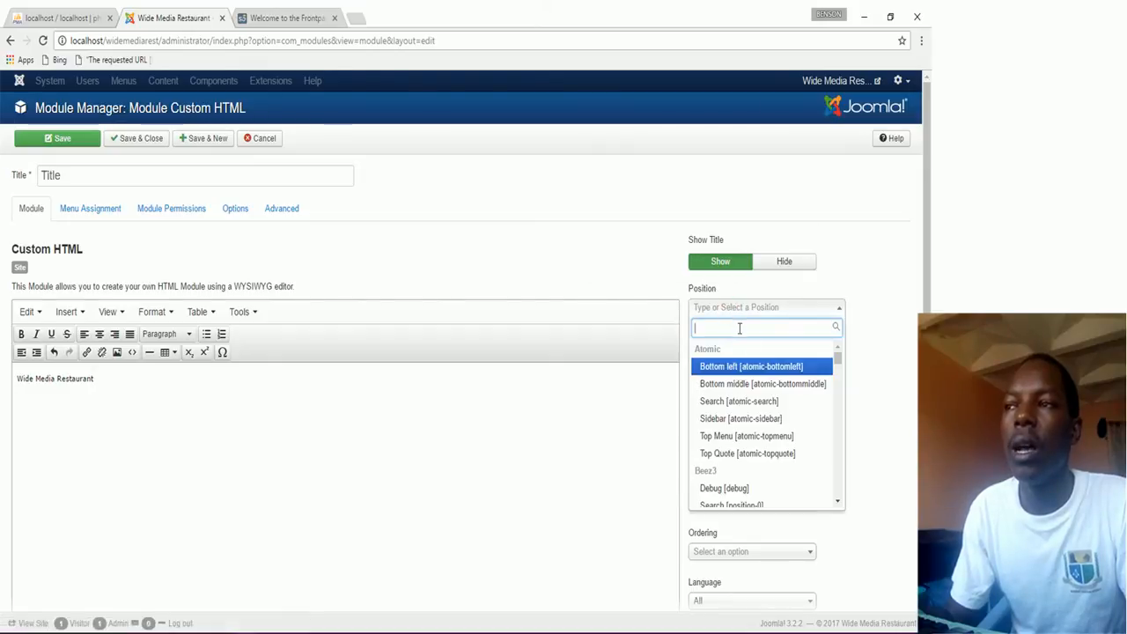
type("lo")
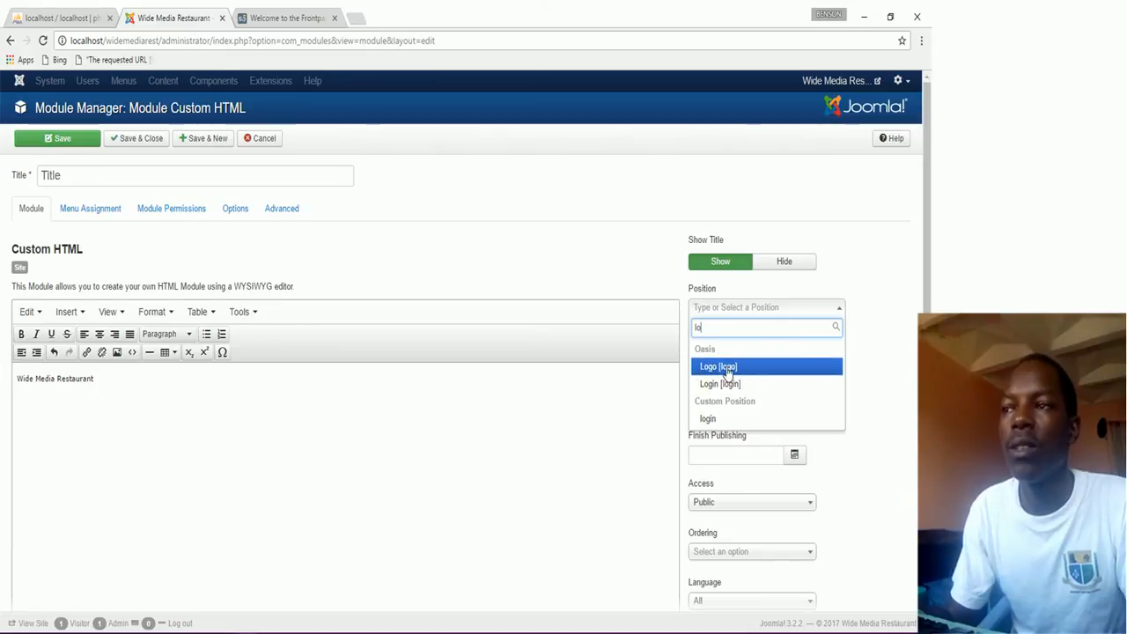
left_click(727, 369)
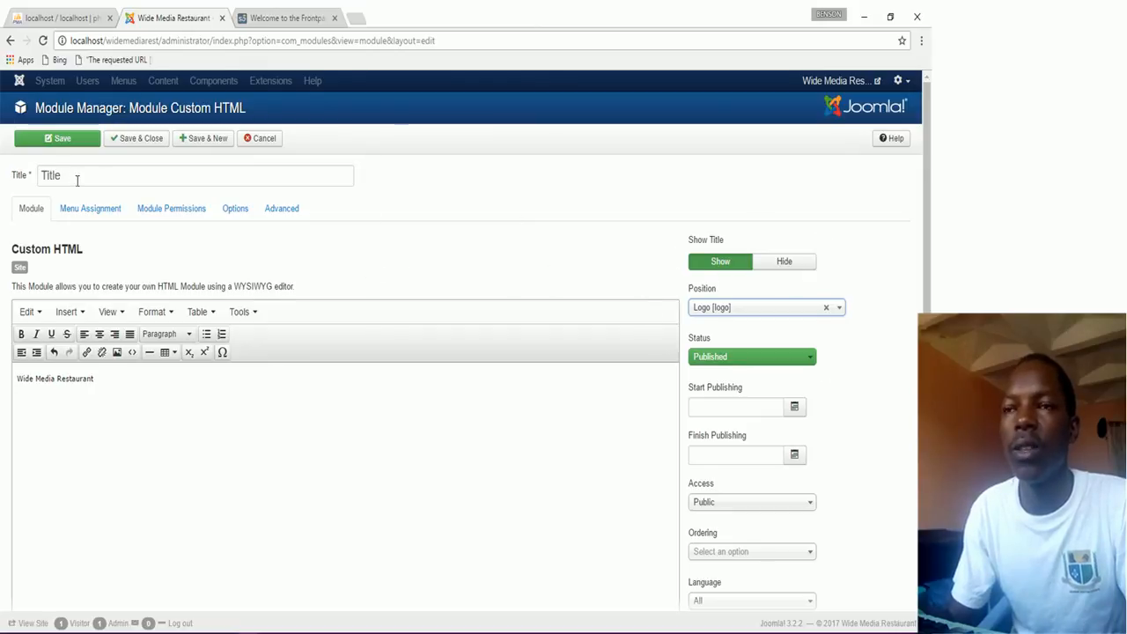
left_click(772, 263)
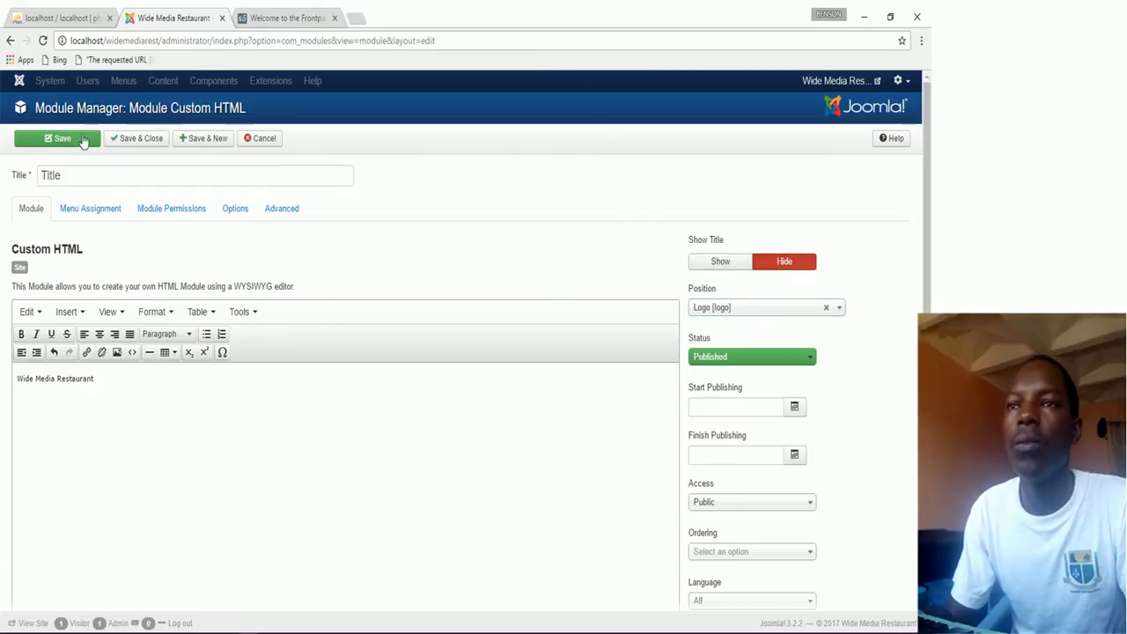
left_click(123, 141)
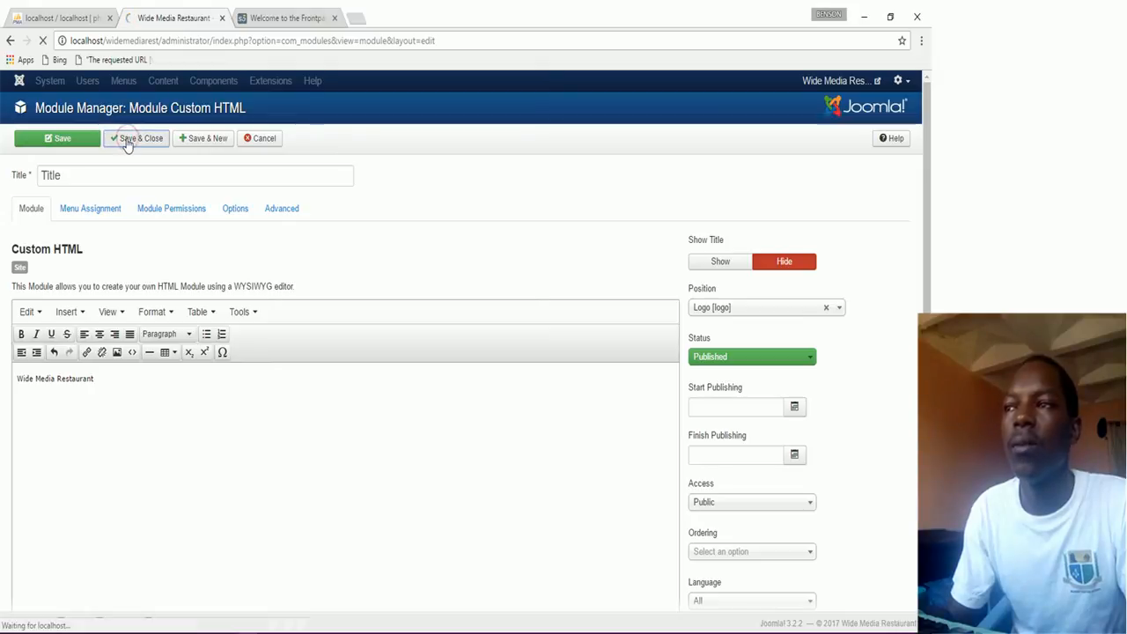
Reload the site's front page and examine the logo area in the header.
left_click(275, 18)
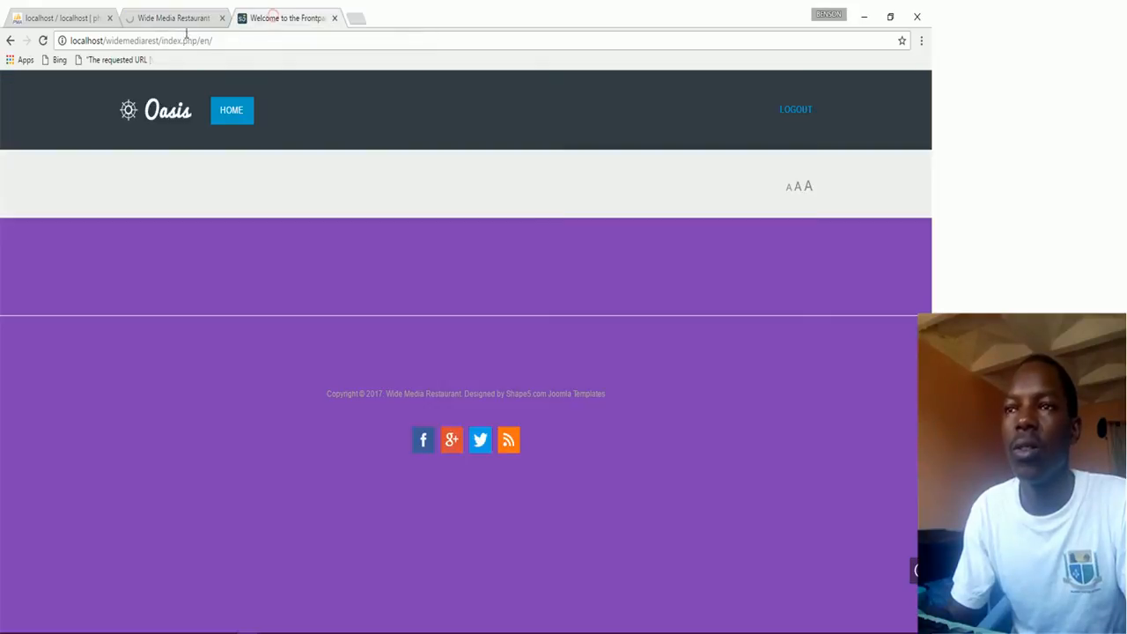
left_click(43, 41)
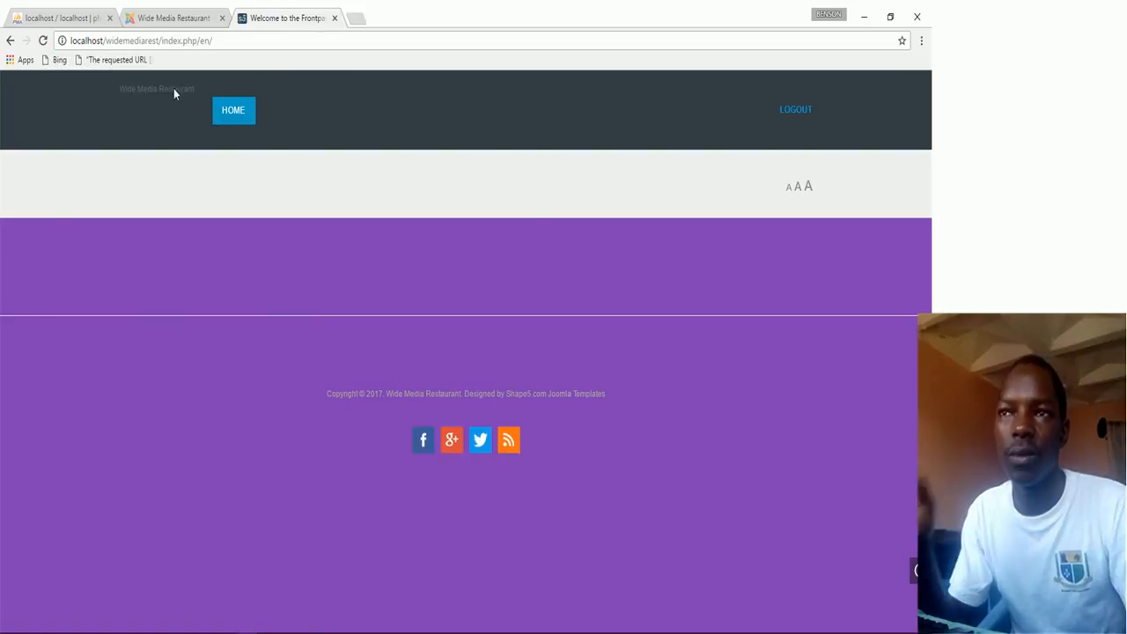
mouse_move(198, 93)
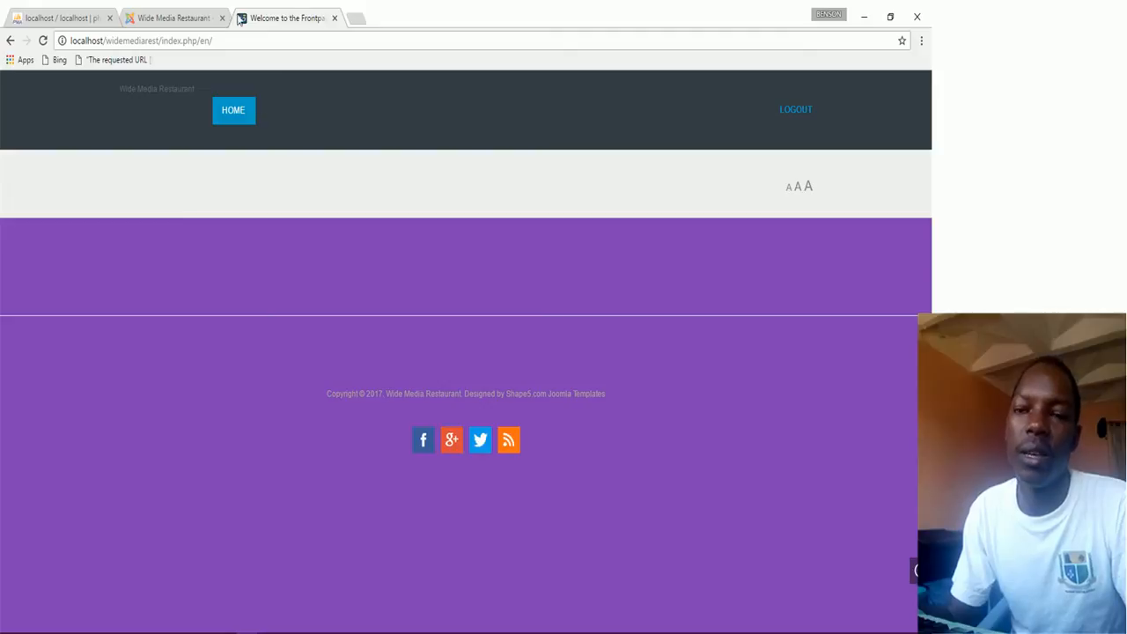
Return to the Module Manager and start a new module of type Menu, titled "Menu".
left_click(178, 17)
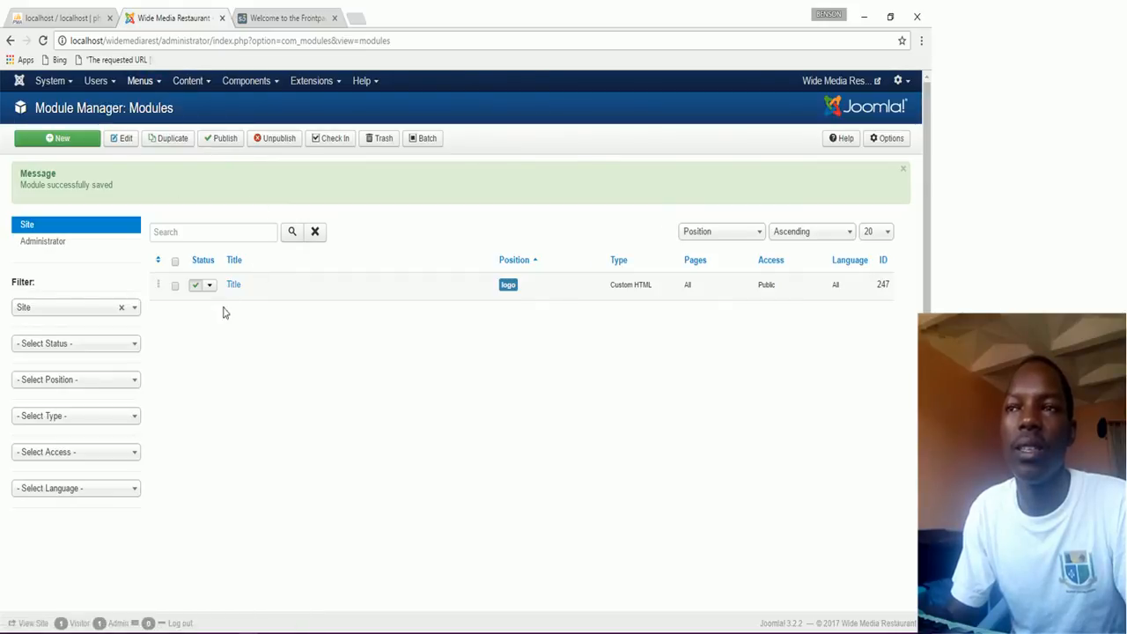
left_click(64, 141)
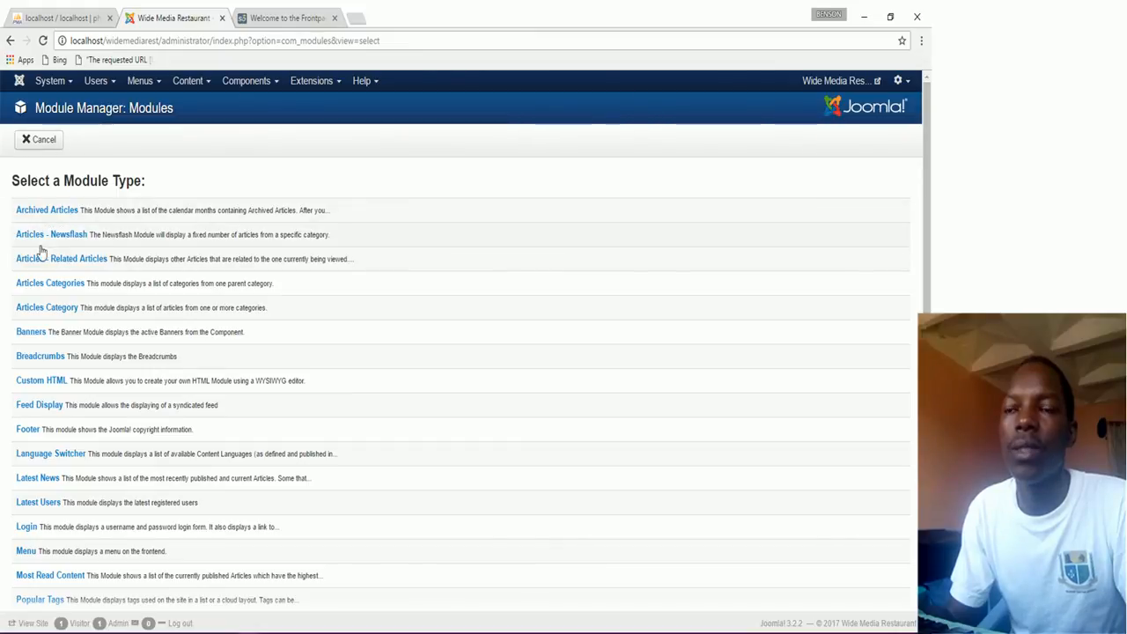
left_click(27, 552)
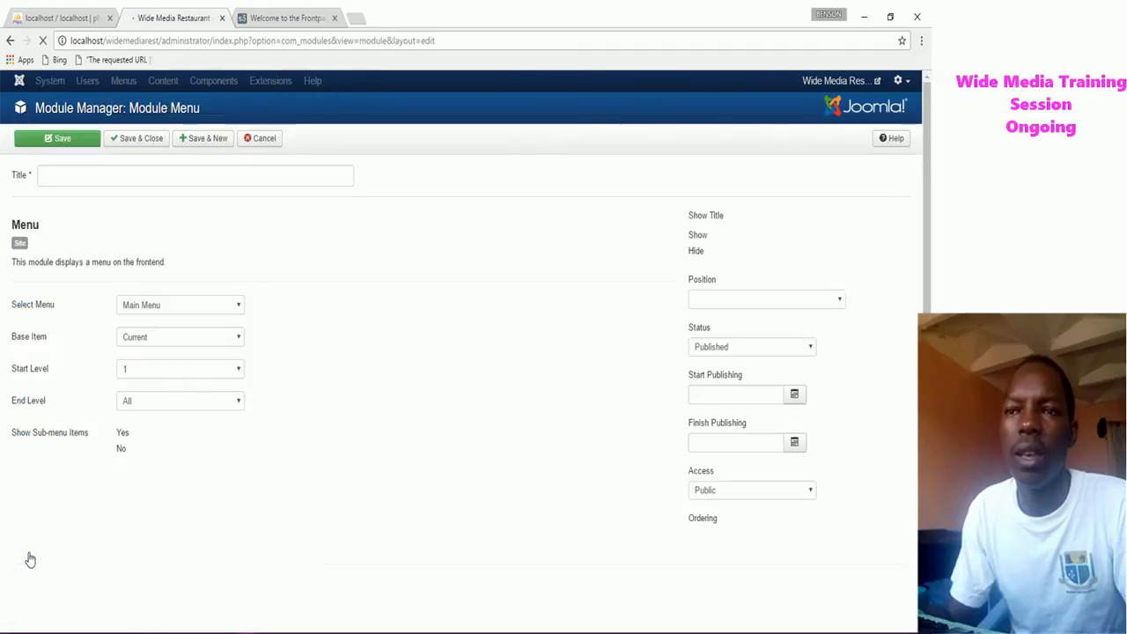
left_click(82, 179)
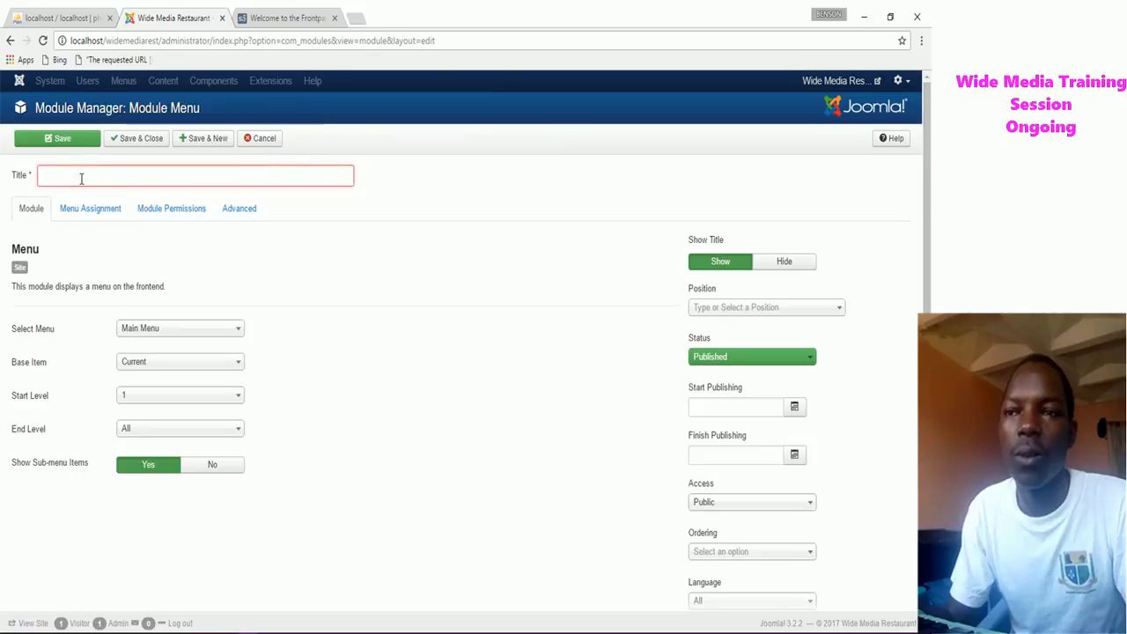
type("Ma")
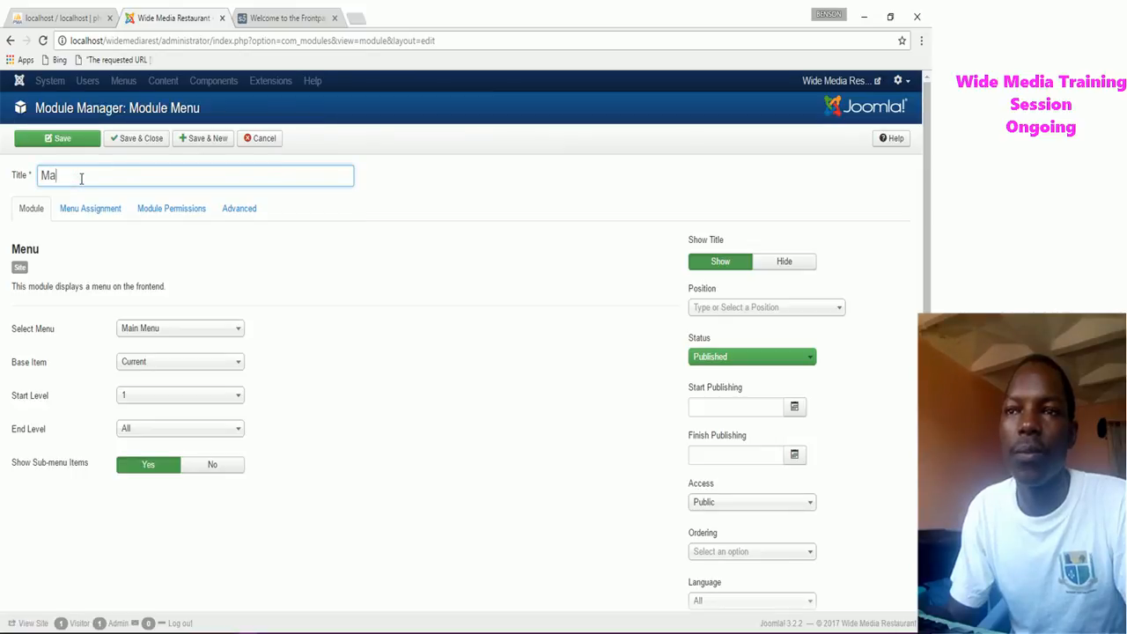
type("in Menu")
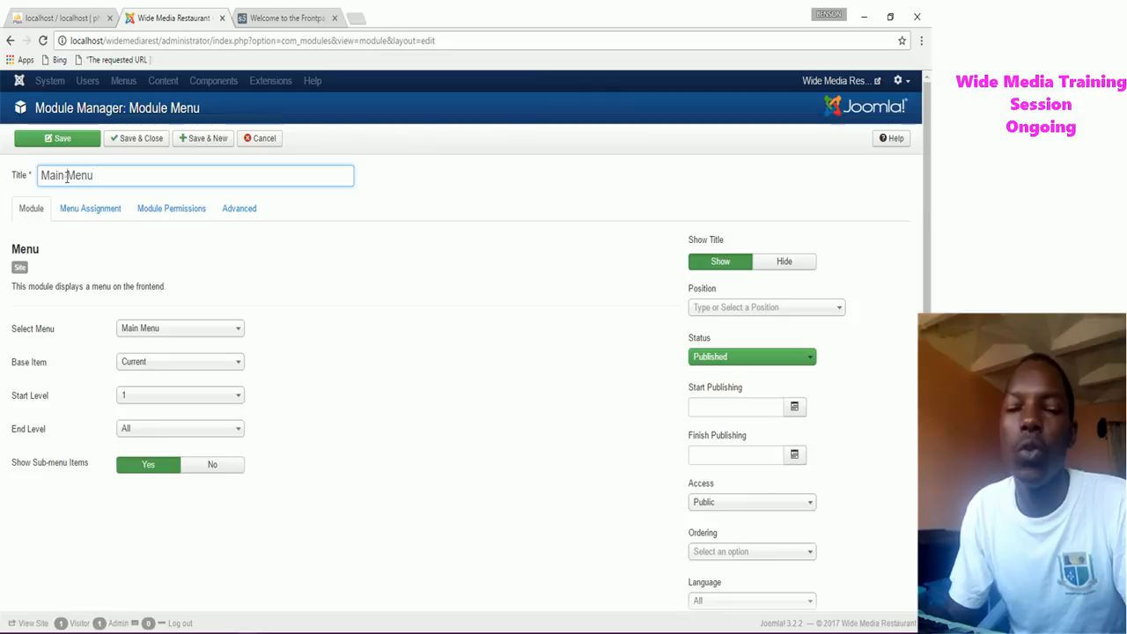
double_click(66, 177)
key("BackSpace")
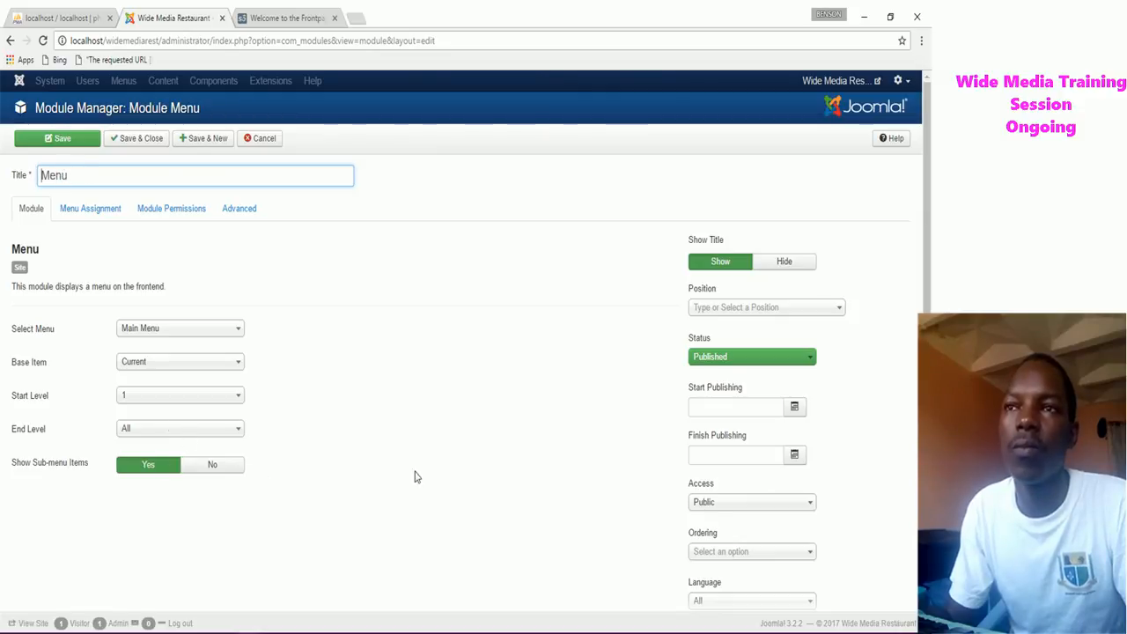
Hide the module's title and search the position list for "top", examining the Oasis template's Top Row entries.
left_click(782, 264)
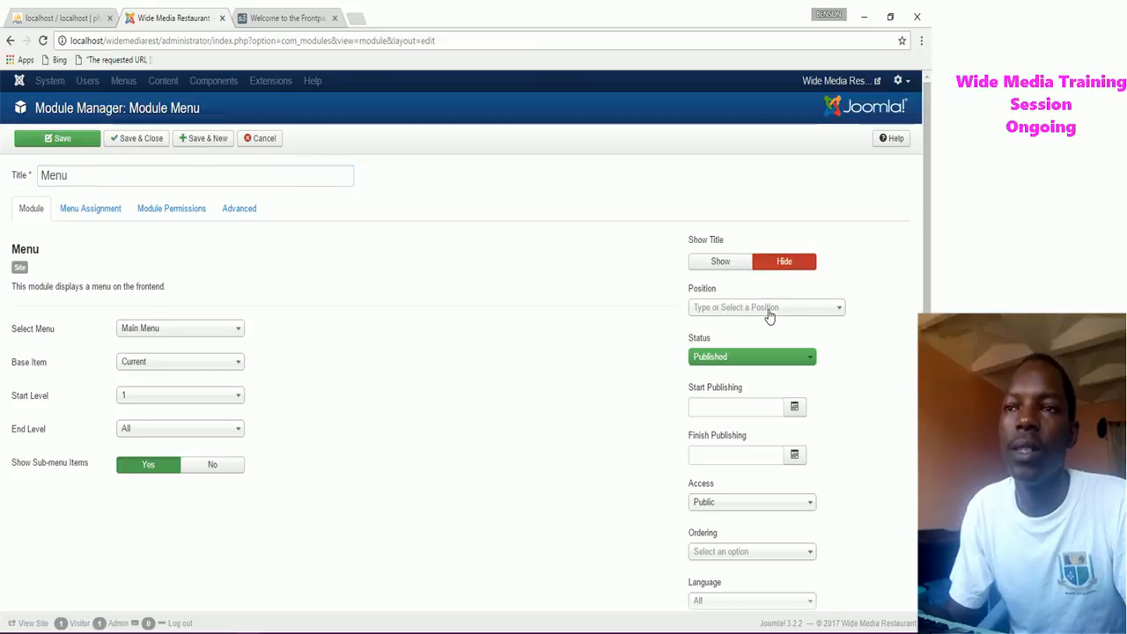
left_click(769, 309)
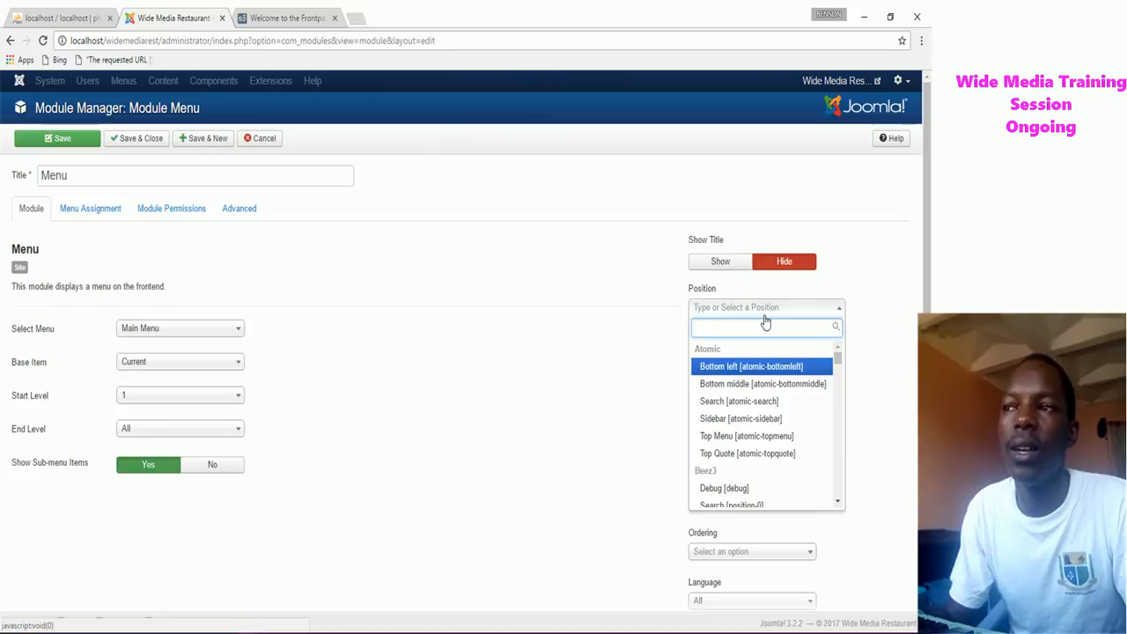
type("ma")
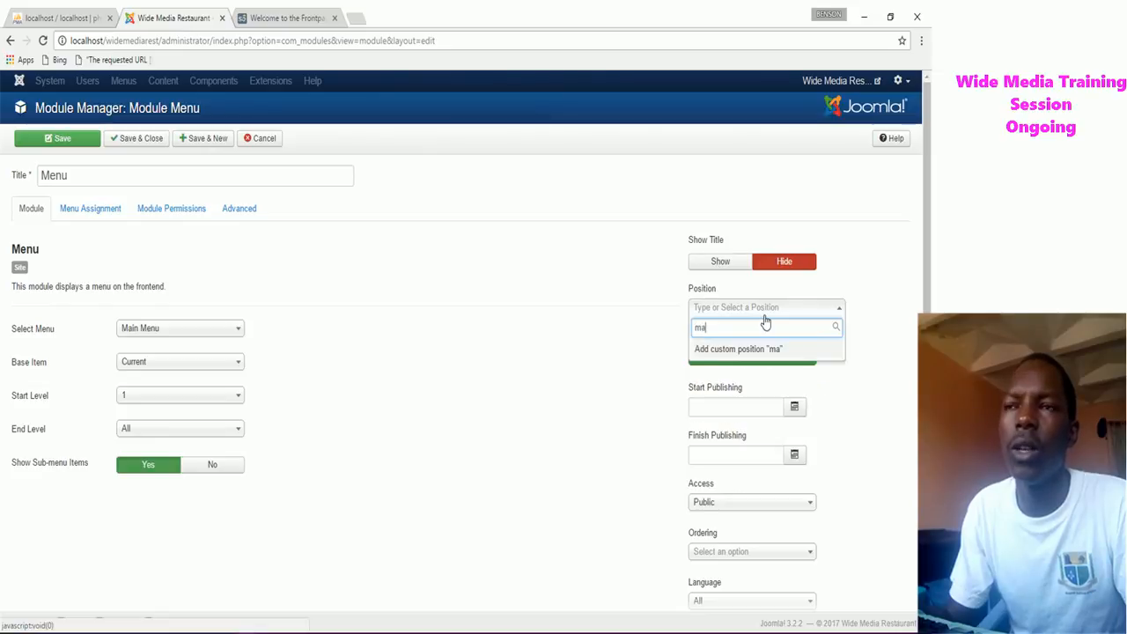
key("BackSpace")
key("BackSpace")
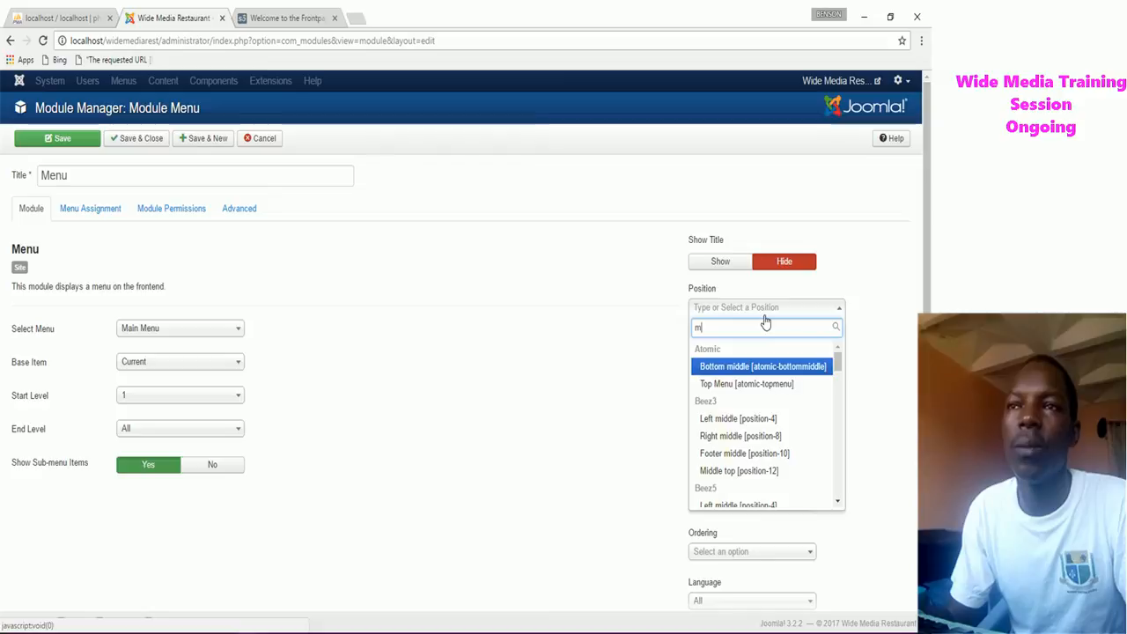
type("top")
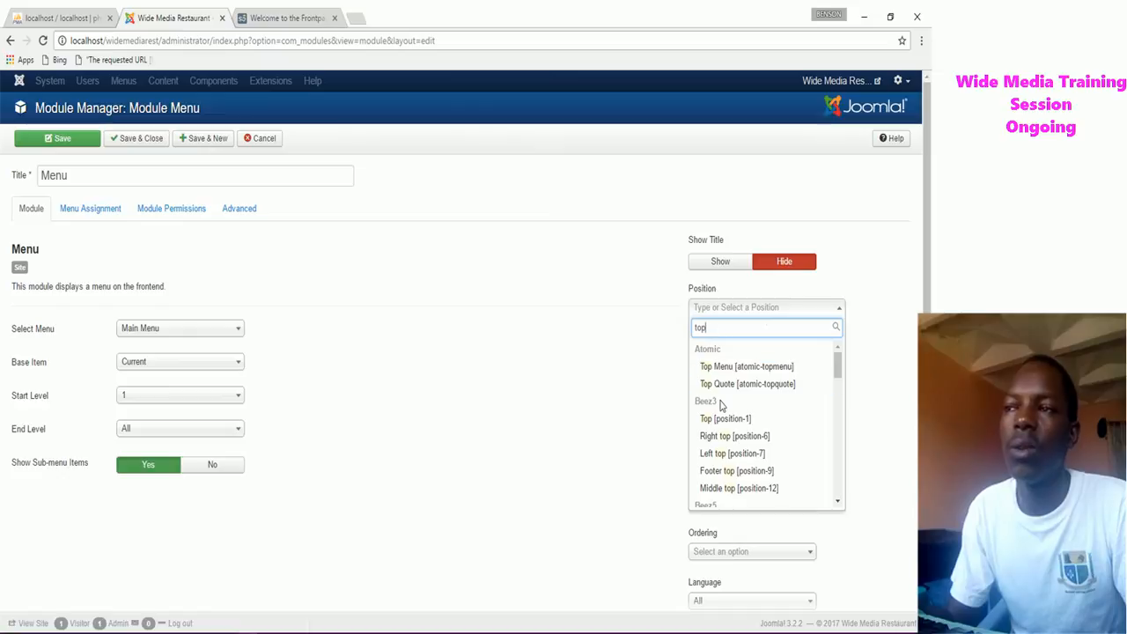
scroll(720, 405, "down", 3)
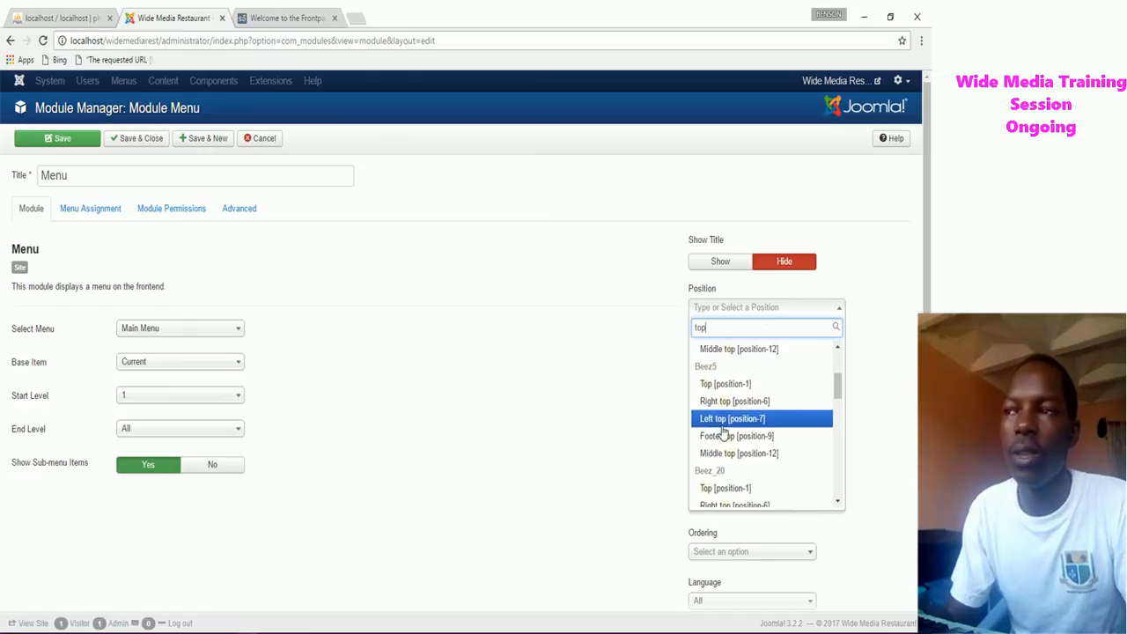
scroll(722, 432, "down", 4)
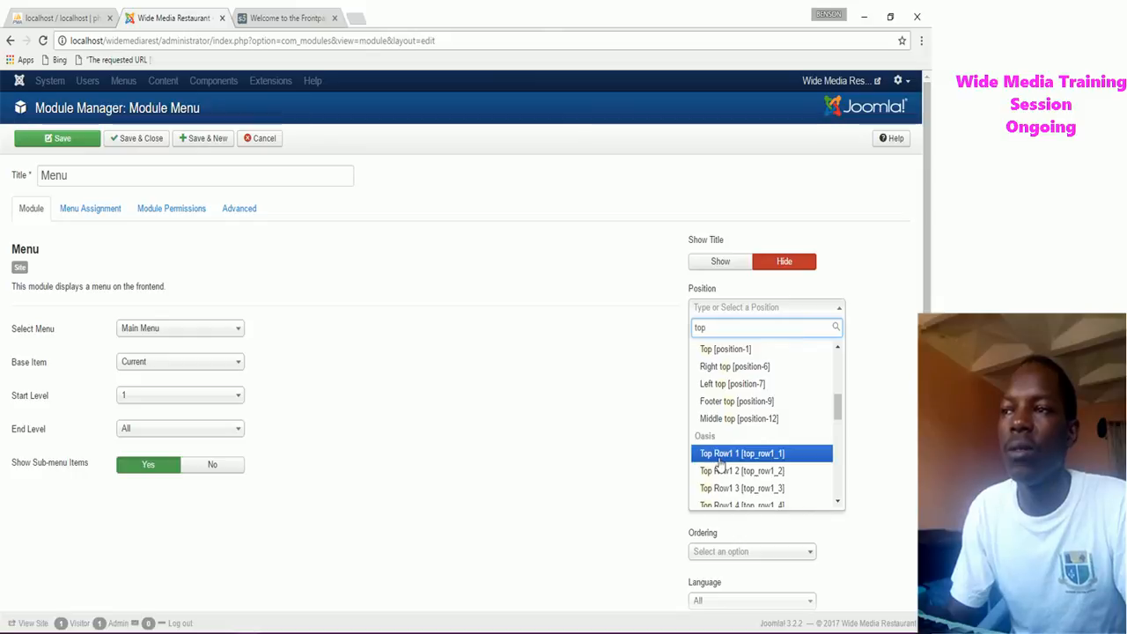
scroll(720, 462, "down", 3)
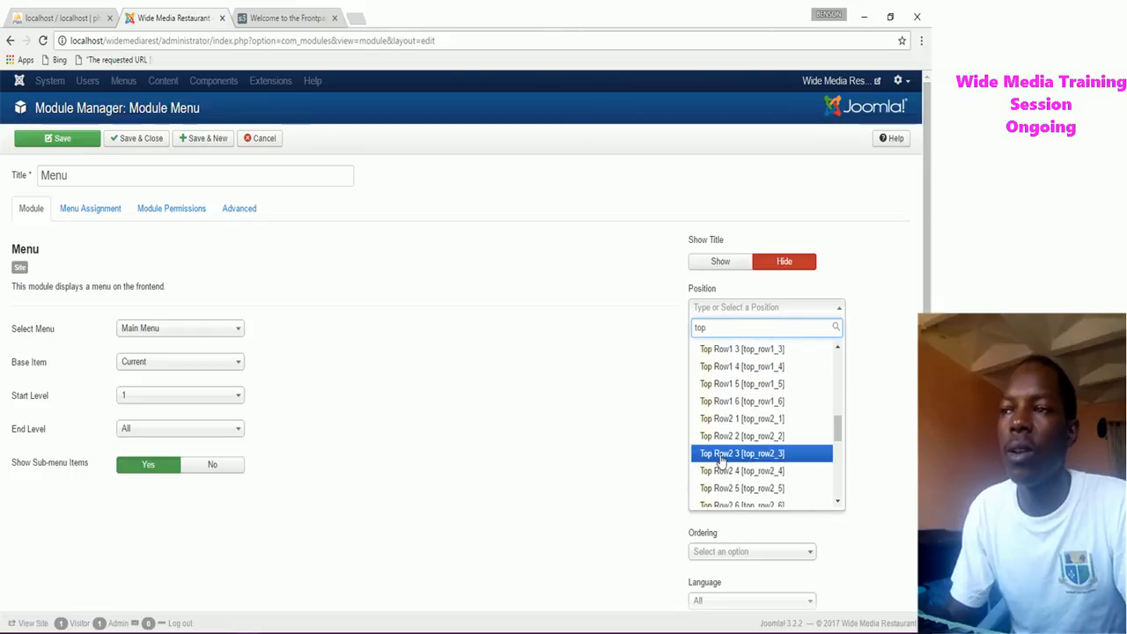
scroll(717, 460, "down", 3)
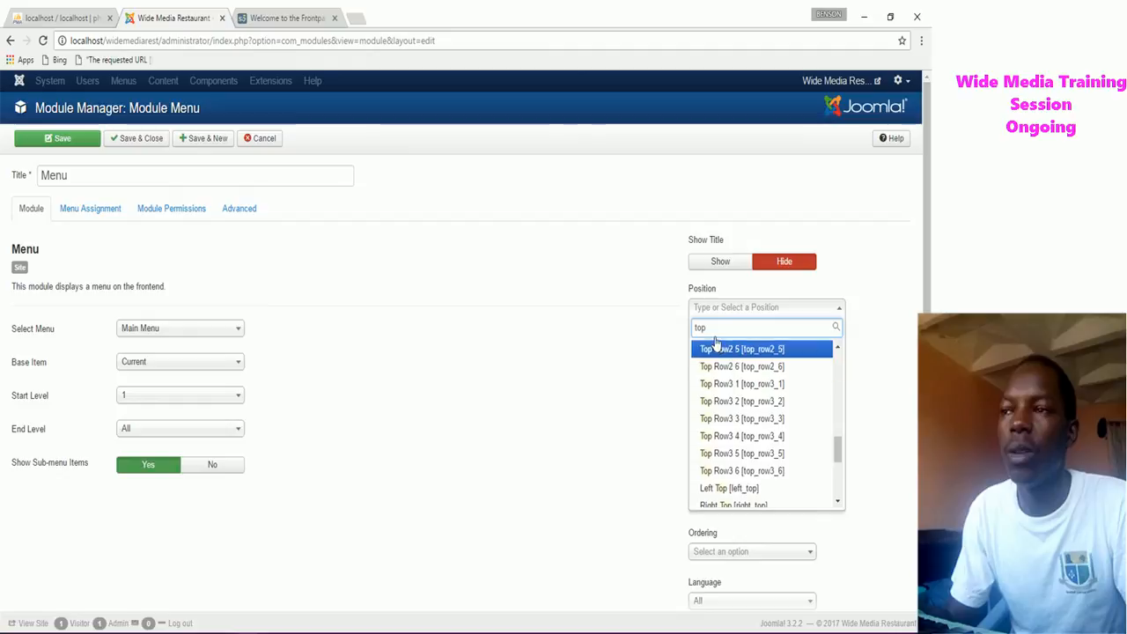
Search the position list for "menu" instead and examine the Oasis template's Bottom Menu and S5 Menu entries.
key("BackSpace")
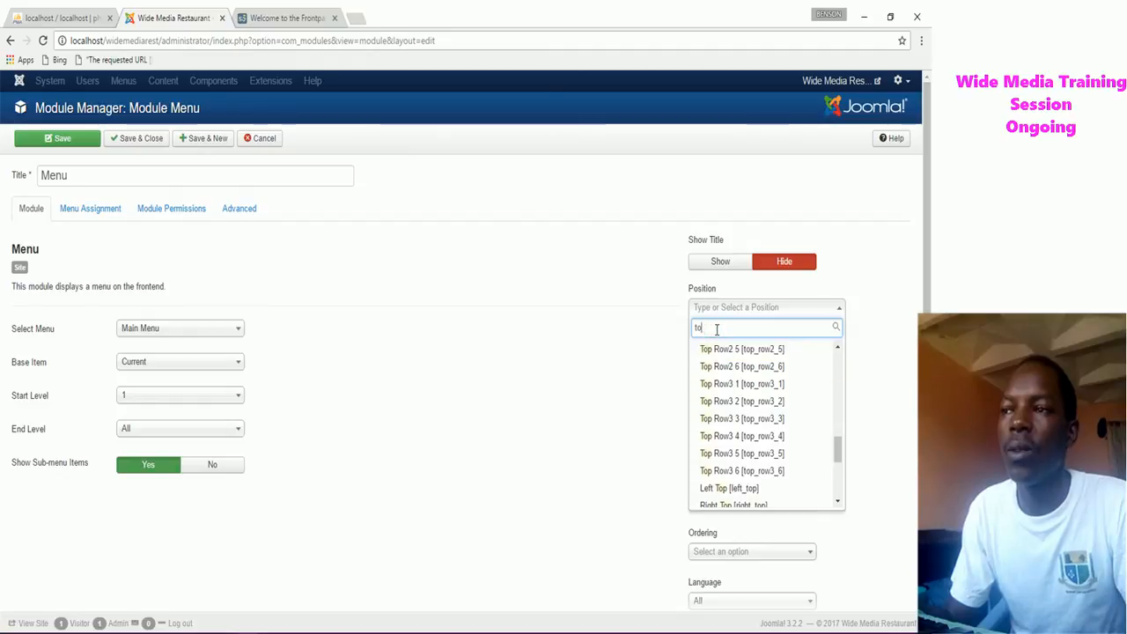
key("BackSpace")
key("BackSpace")
type("menu")
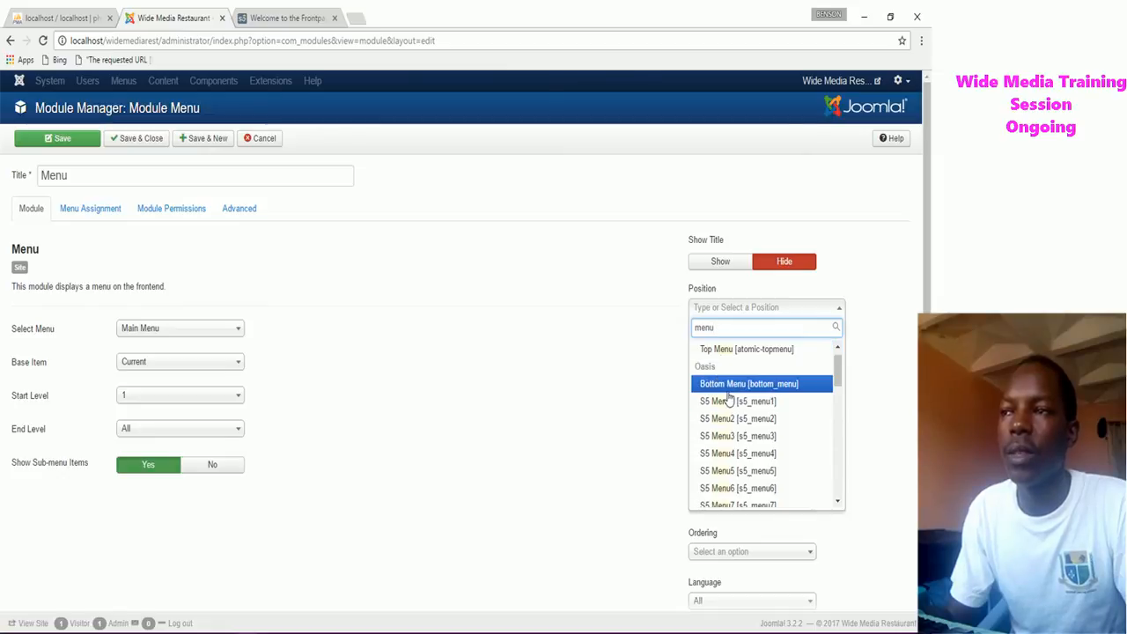
scroll(727, 436, "down", 3)
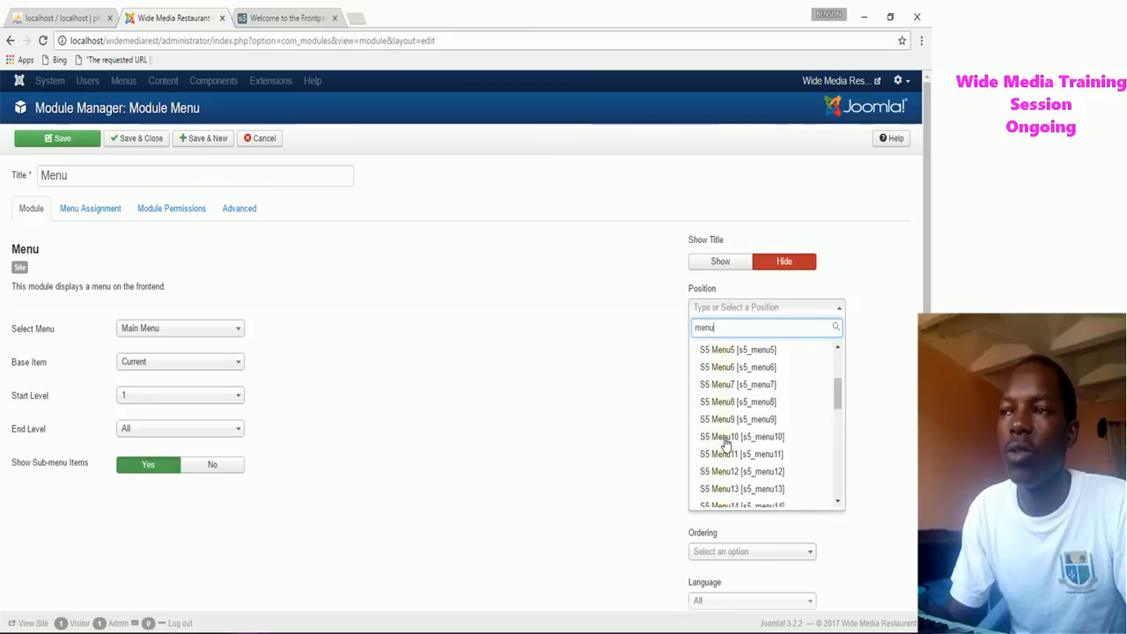
scroll(723, 451, "down", 4)
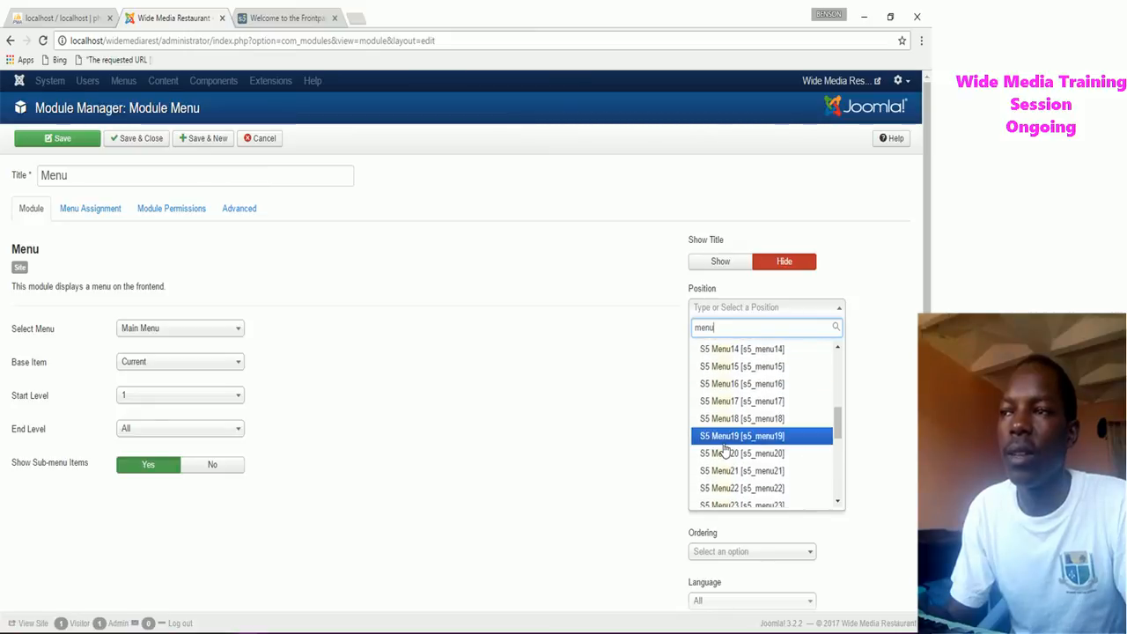
scroll(723, 451, "up", 3)
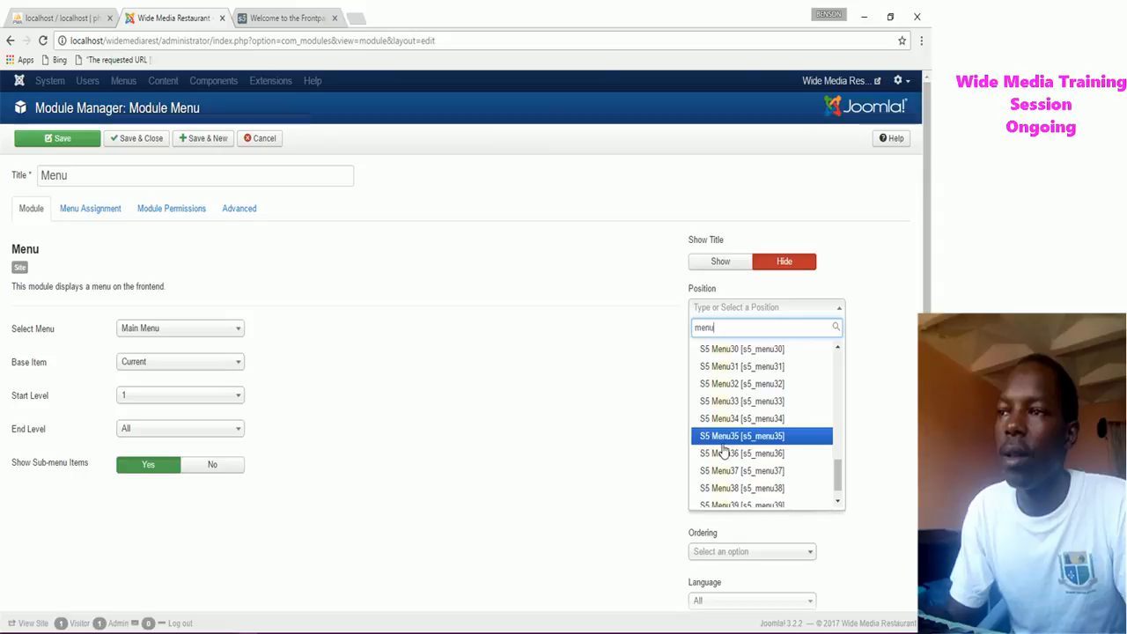
scroll(739, 363, "up", 2)
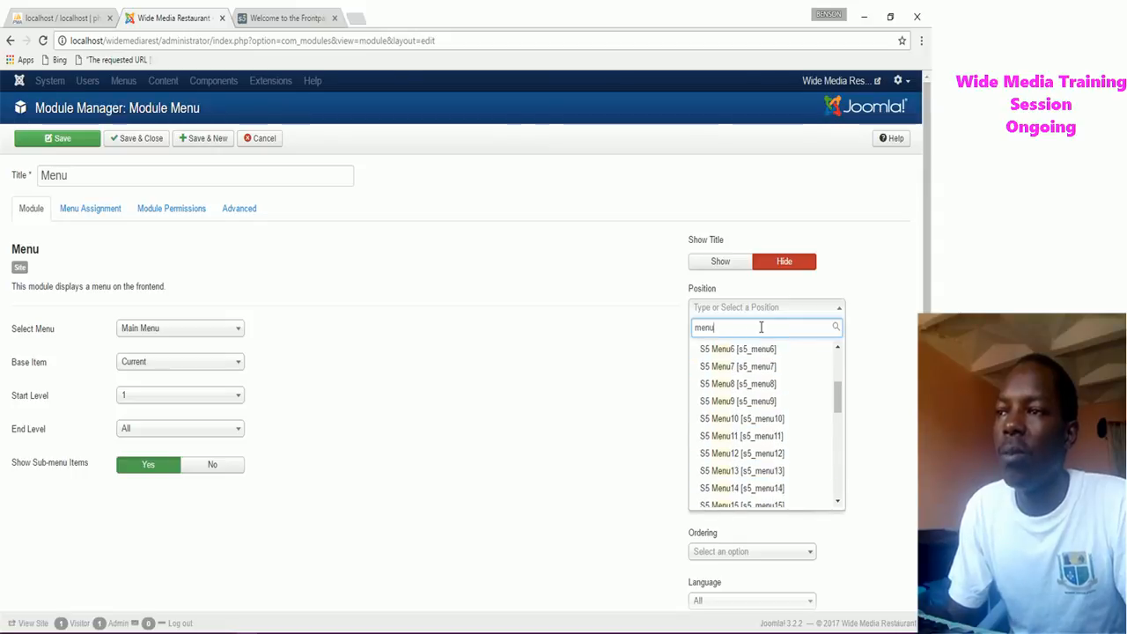
Clear the position filter and look through the Oasis template's full list of positions down to the Imageslide entries.
key("BackSpace")
key("BackSpace")
scroll(729, 429, "down", 5)
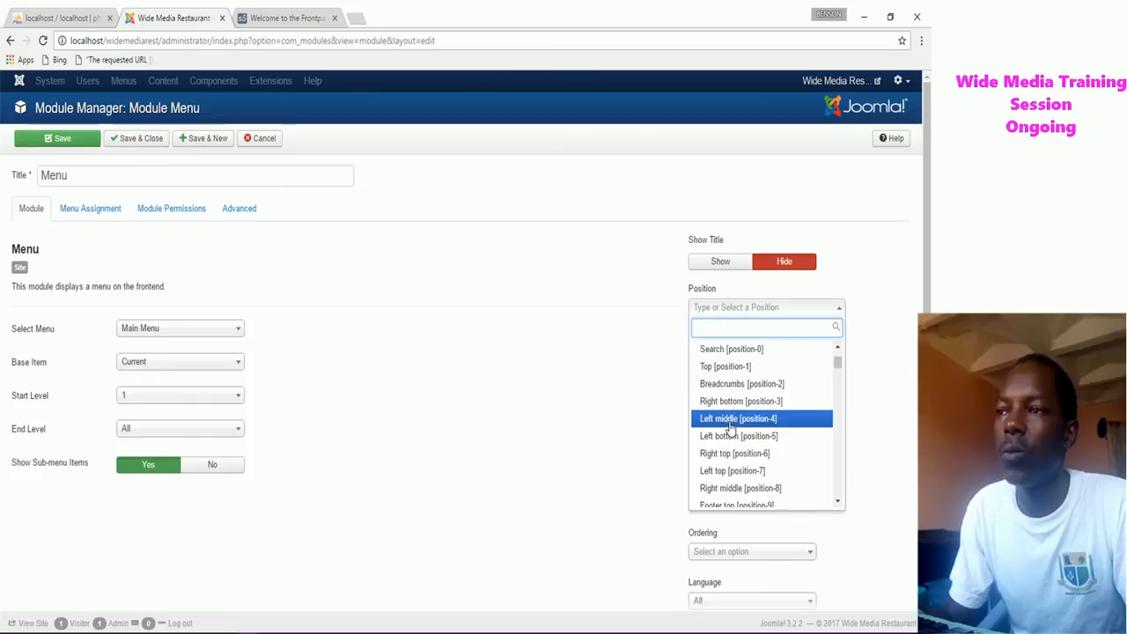
scroll(730, 430, "down", 3)
scroll(730, 430, "up", 4)
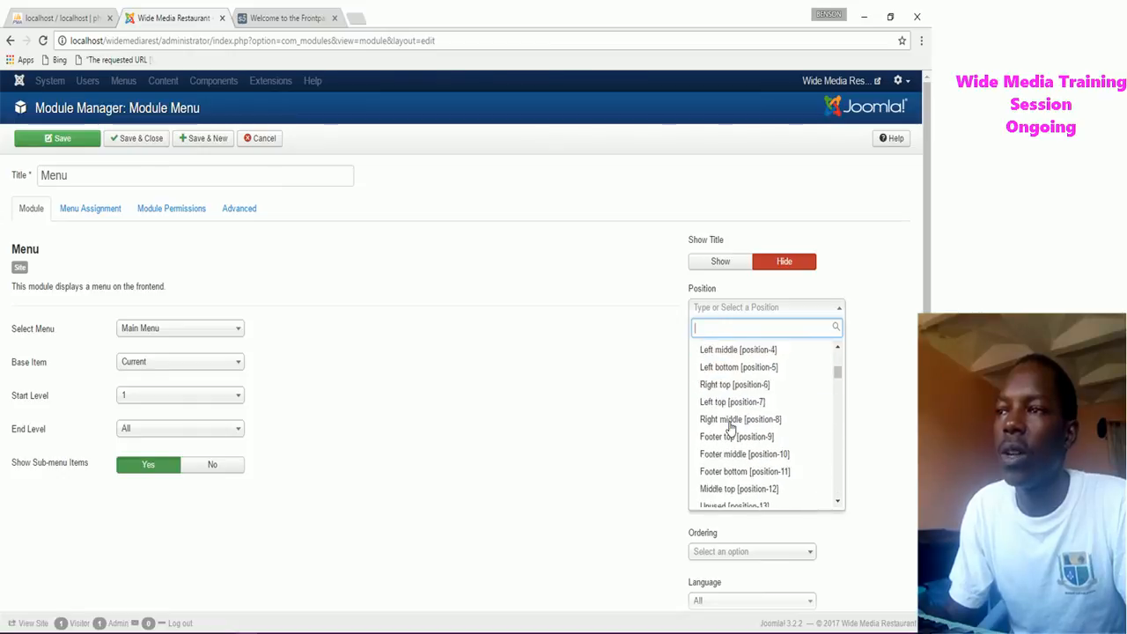
scroll(729, 430, "up", 3)
scroll(730, 429, "down", 3)
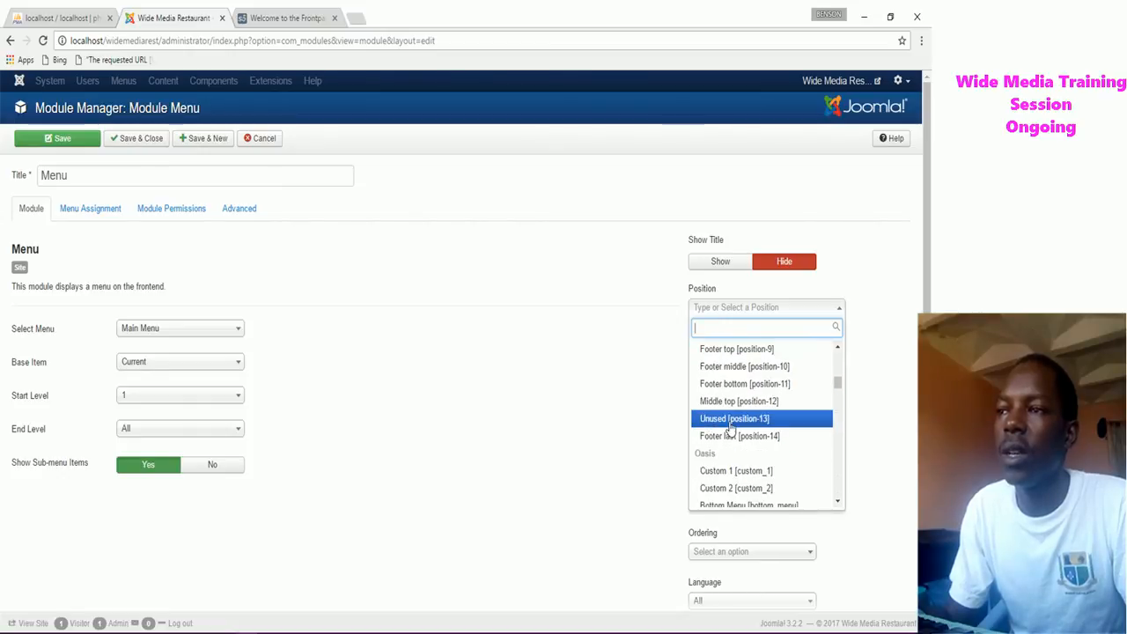
scroll(729, 430, "down", 3)
scroll(730, 427, "up", 2)
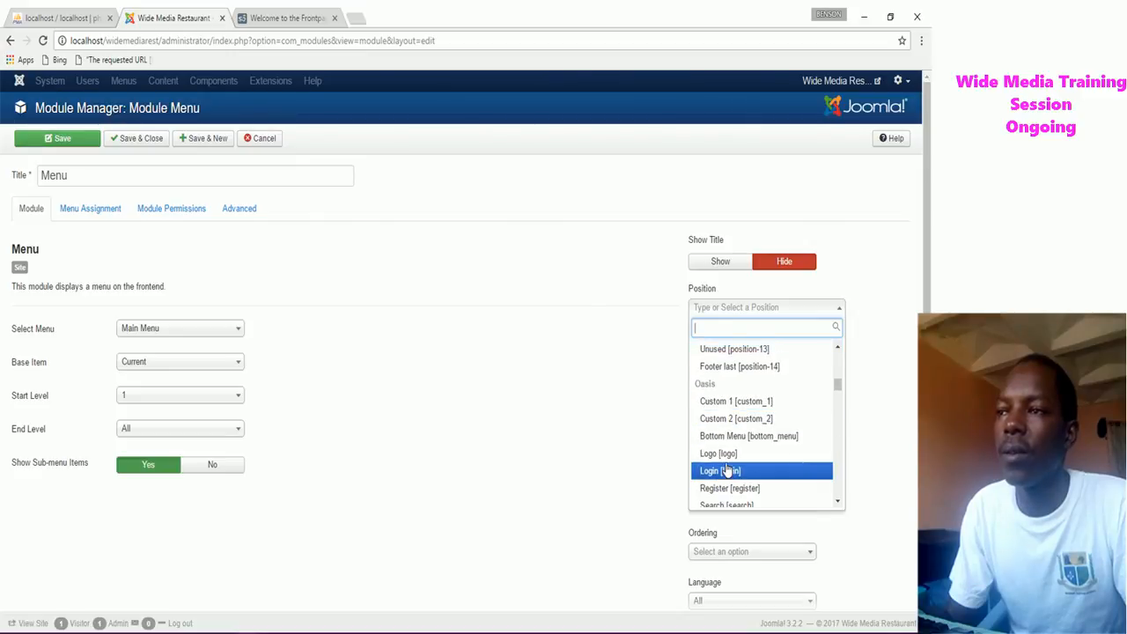
scroll(733, 475, "down", 2)
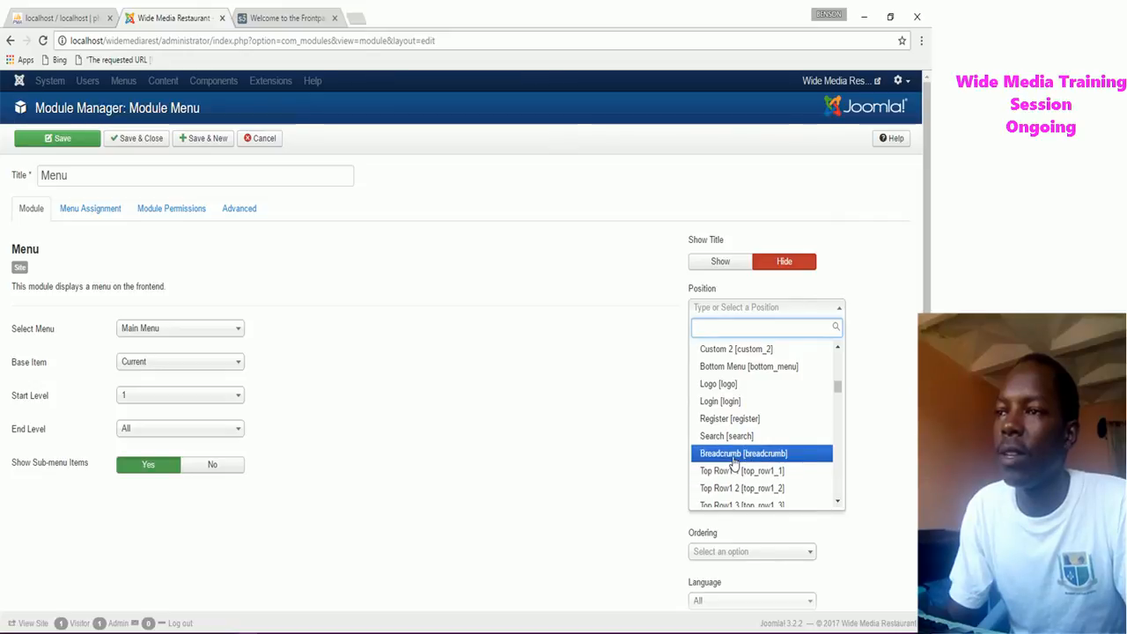
scroll(732, 459, "down", 3)
scroll(732, 460, "down", 4)
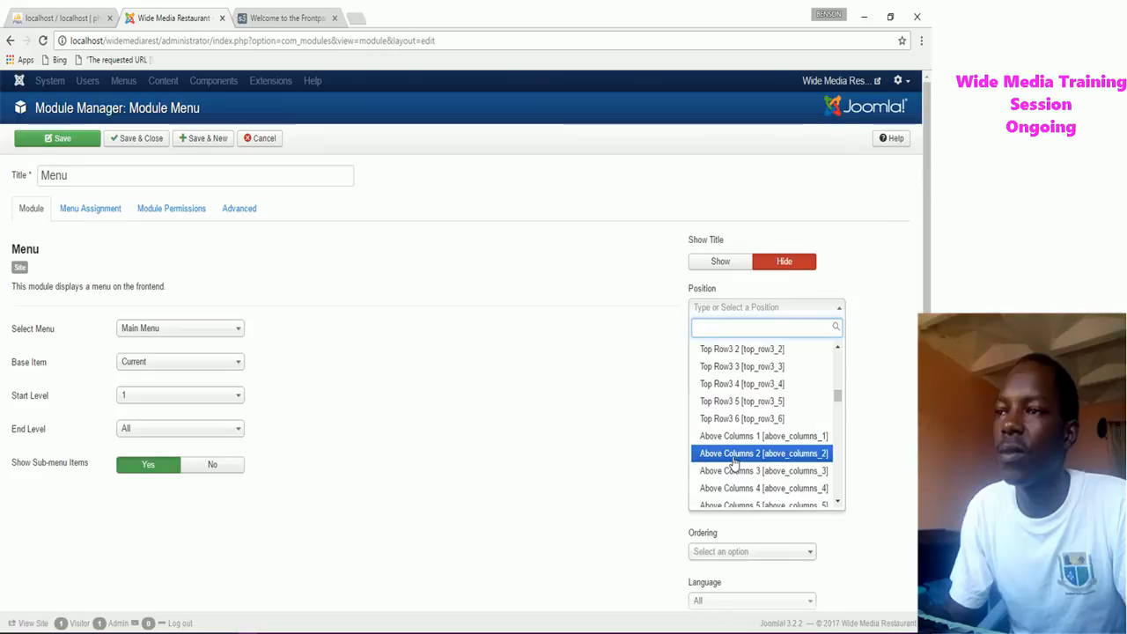
scroll(732, 459, "down", 3)
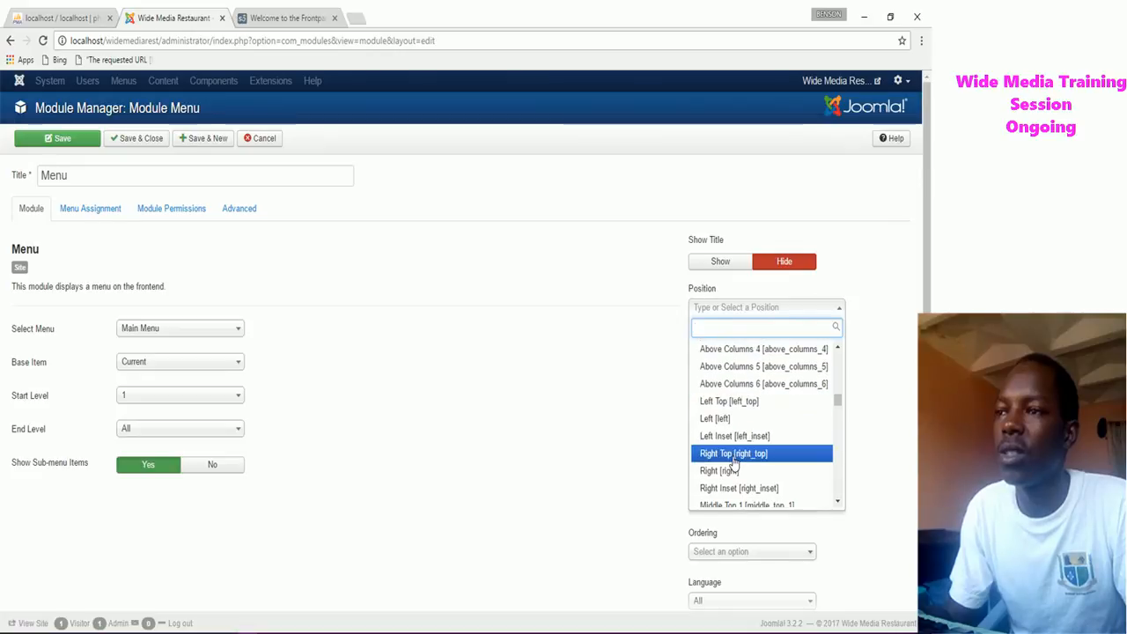
scroll(732, 460, "down", 4)
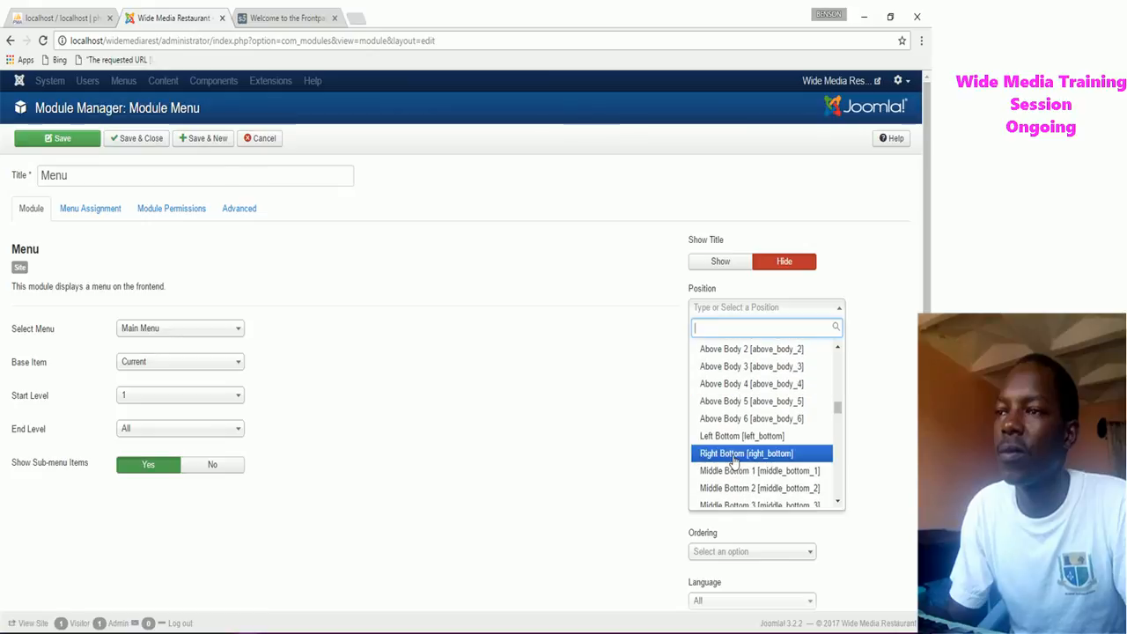
scroll(733, 459, "down", 4)
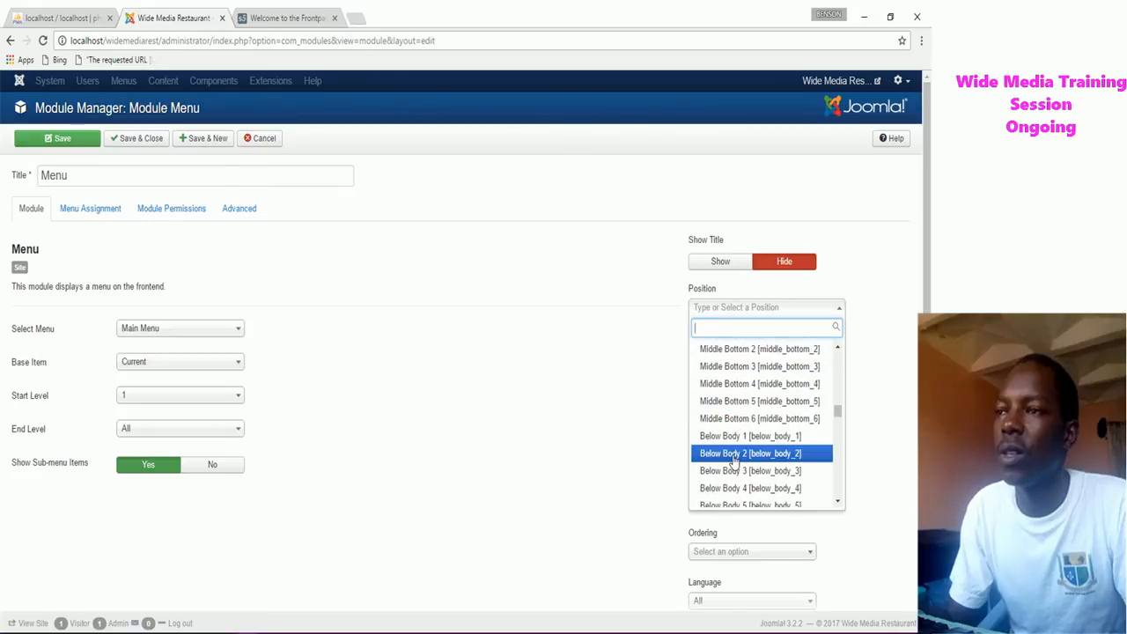
scroll(732, 460, "down", 1)
scroll(732, 459, "down", 4)
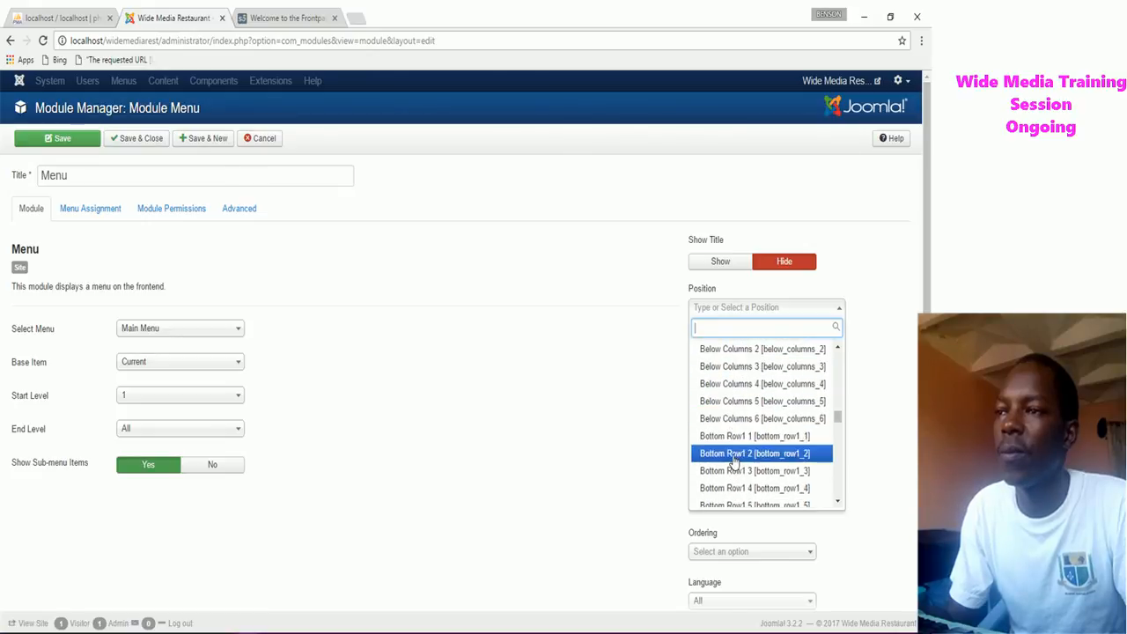
scroll(732, 459, "down", 3)
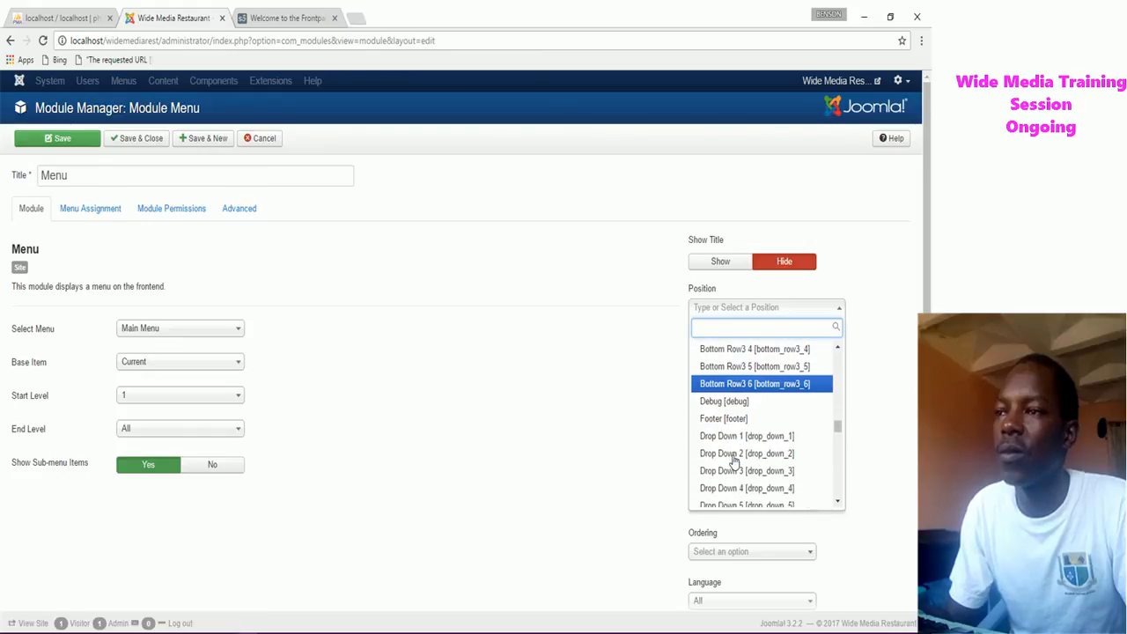
scroll(732, 460, "down", 1)
scroll(732, 459, "down", 5)
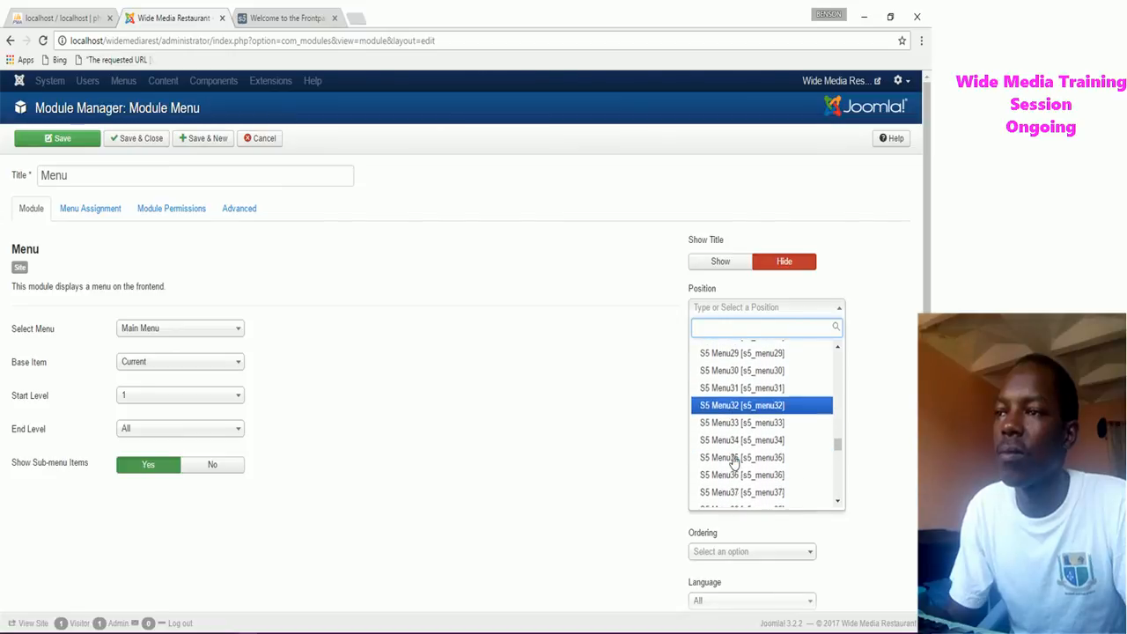
scroll(732, 460, "down", 3)
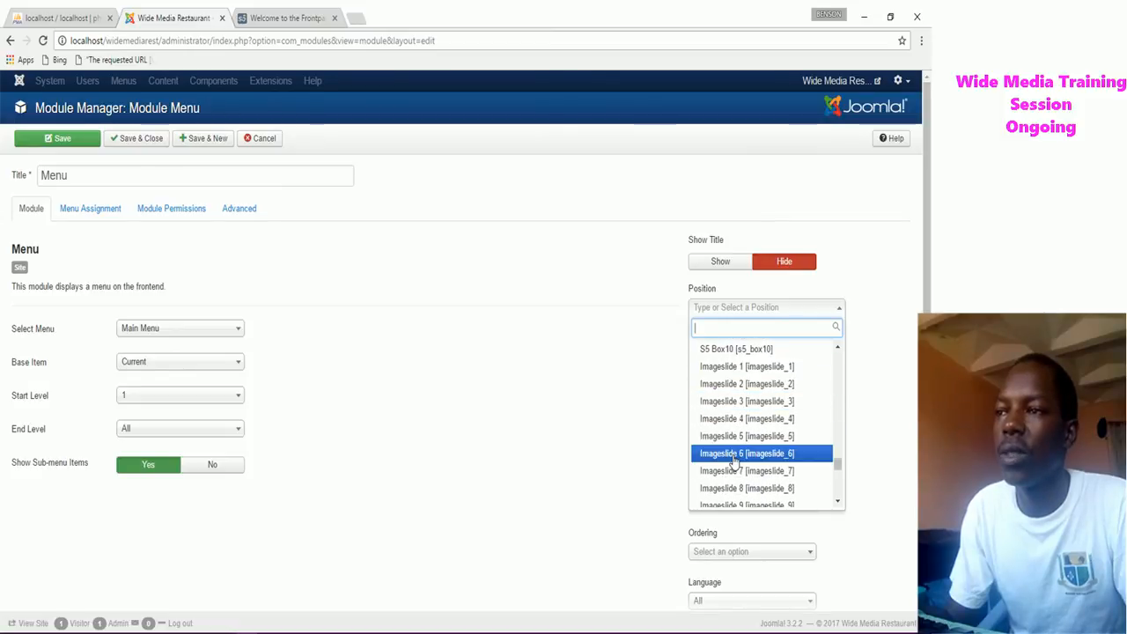
scroll(733, 459, "down", 2)
Look back through the Oasis template's positions from the Imageslide entries to the Custom, Logo and Top Row1 entries.
scroll(737, 395, "up", 6)
scroll(738, 393, "up", 10)
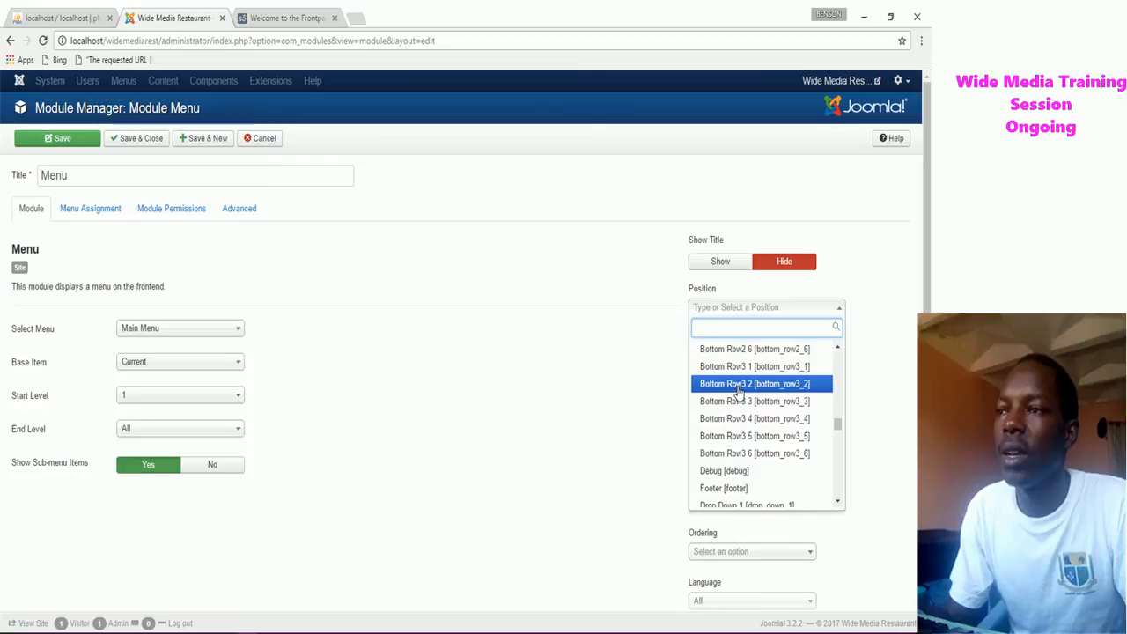
scroll(738, 393, "up", 4)
scroll(737, 394, "up", 8)
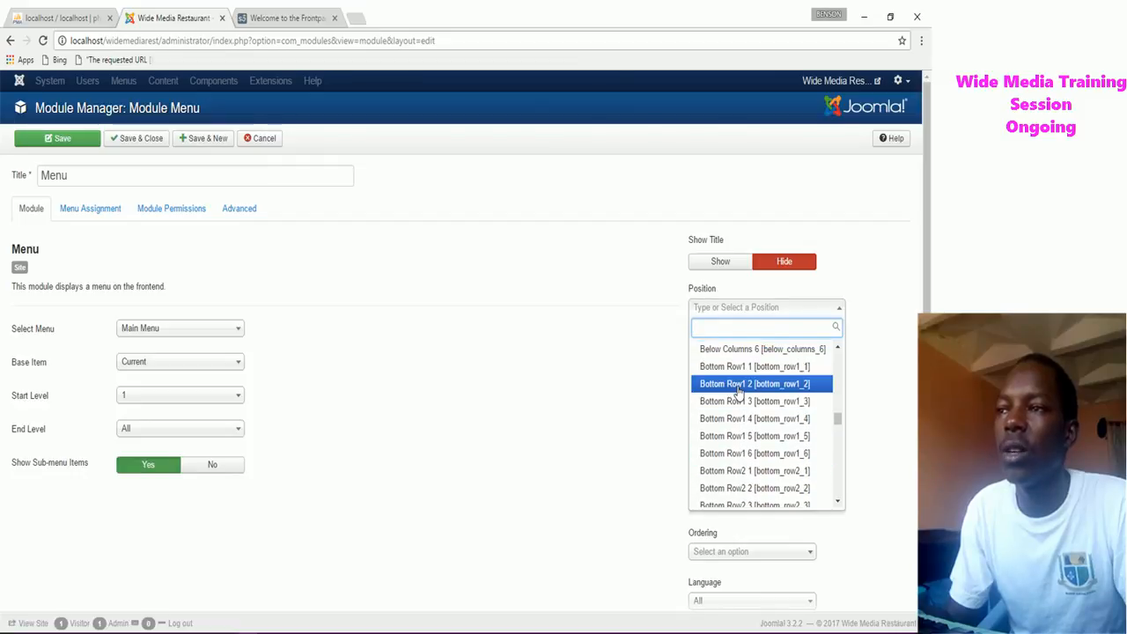
scroll(738, 394, "up", 4)
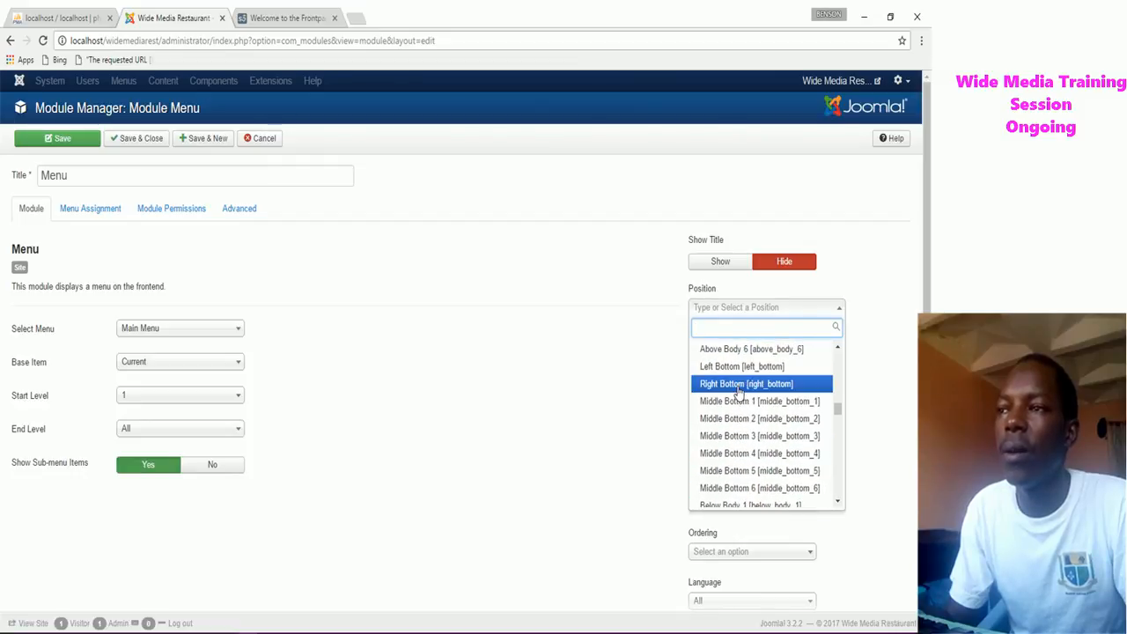
scroll(737, 402, "up", 4)
scroll(737, 402, "up", 2)
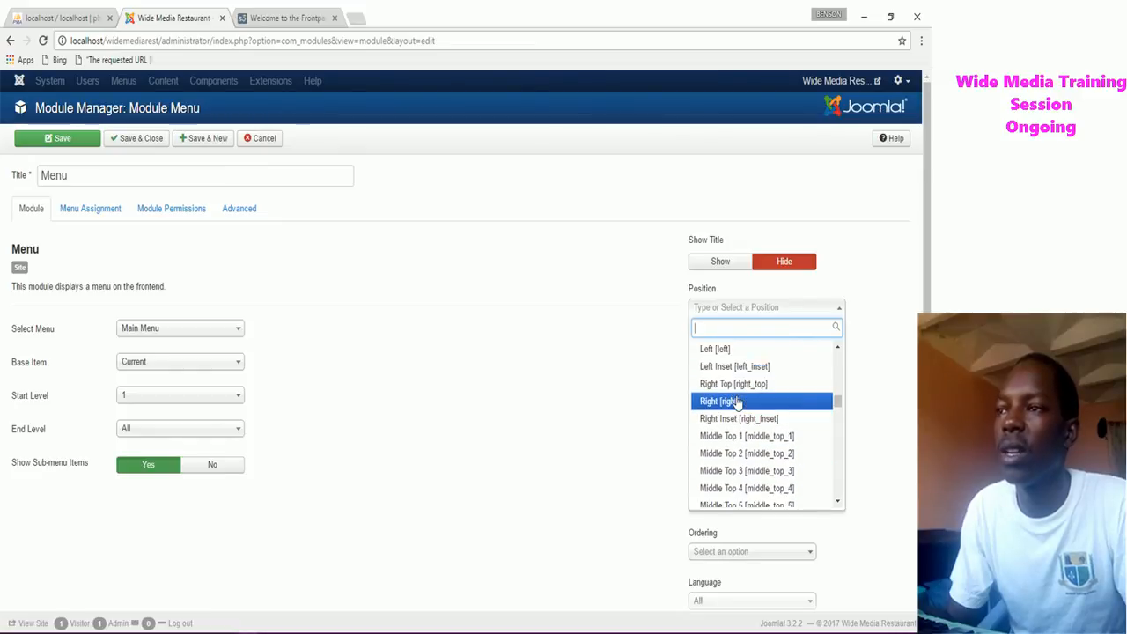
scroll(738, 401, "up", 1)
scroll(738, 400, "up", 1)
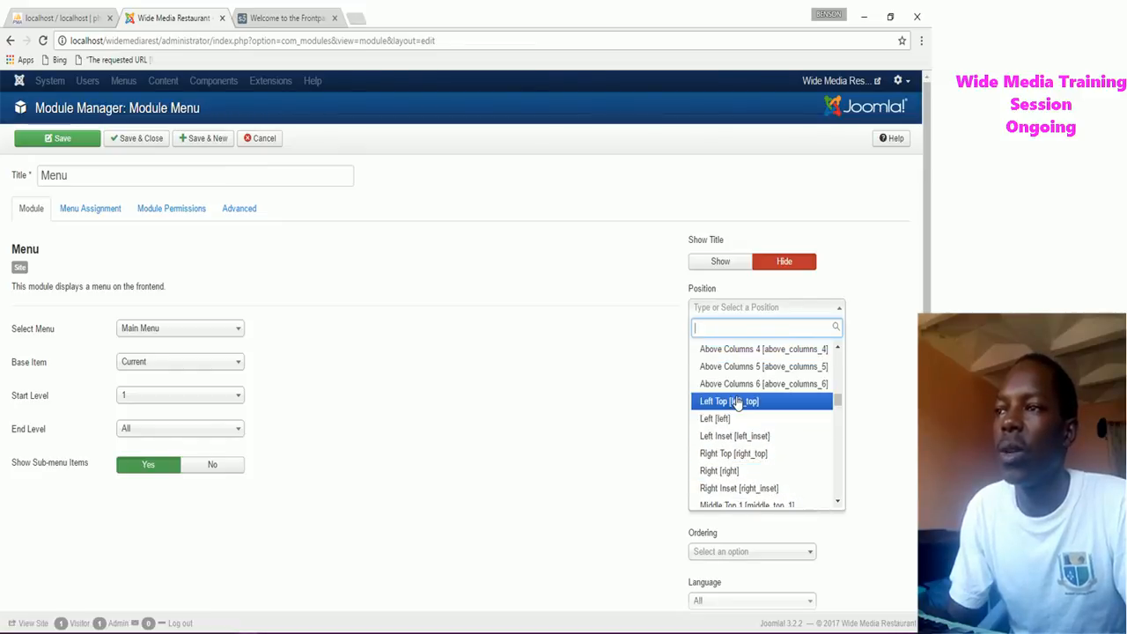
scroll(736, 403, "up", 3)
scroll(737, 403, "up", 5)
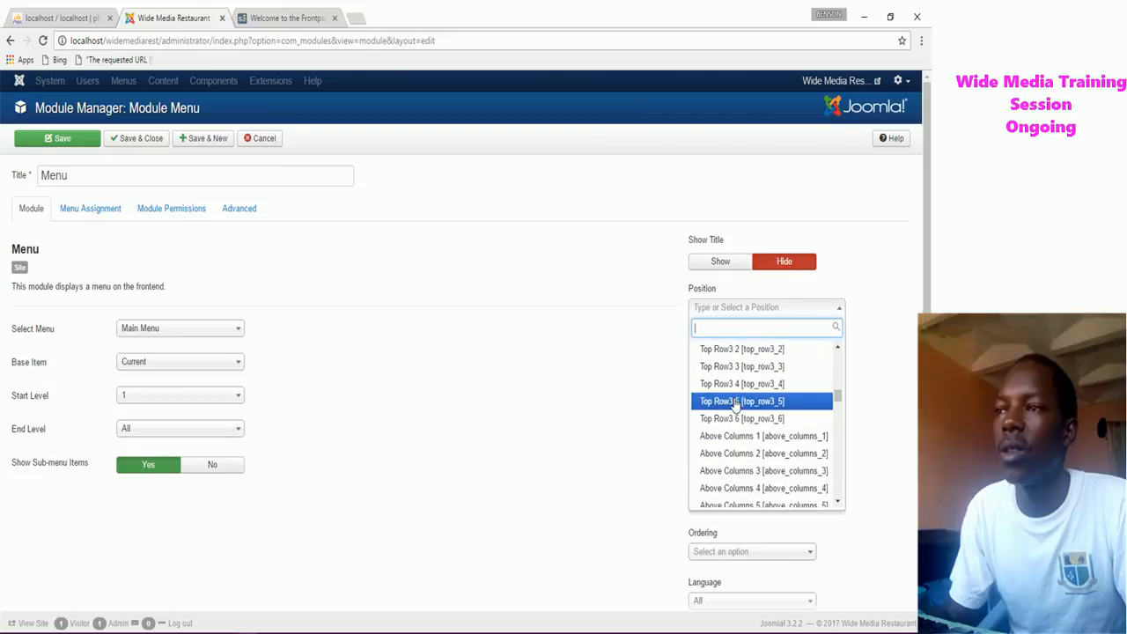
scroll(737, 403, "up", 4)
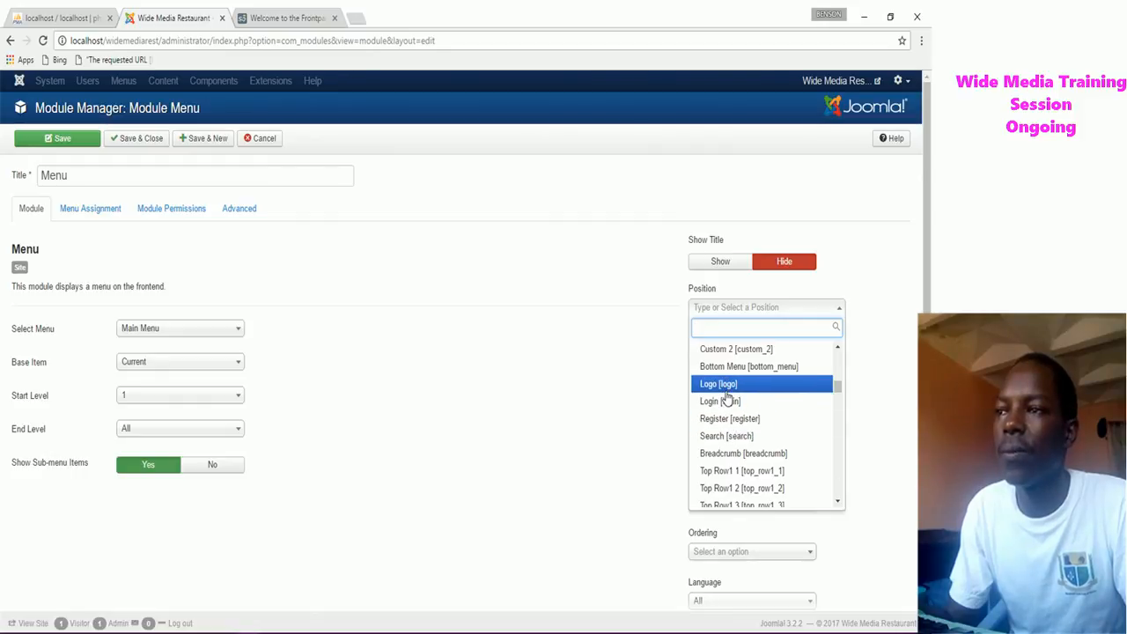
scroll(727, 397, "up", 2)
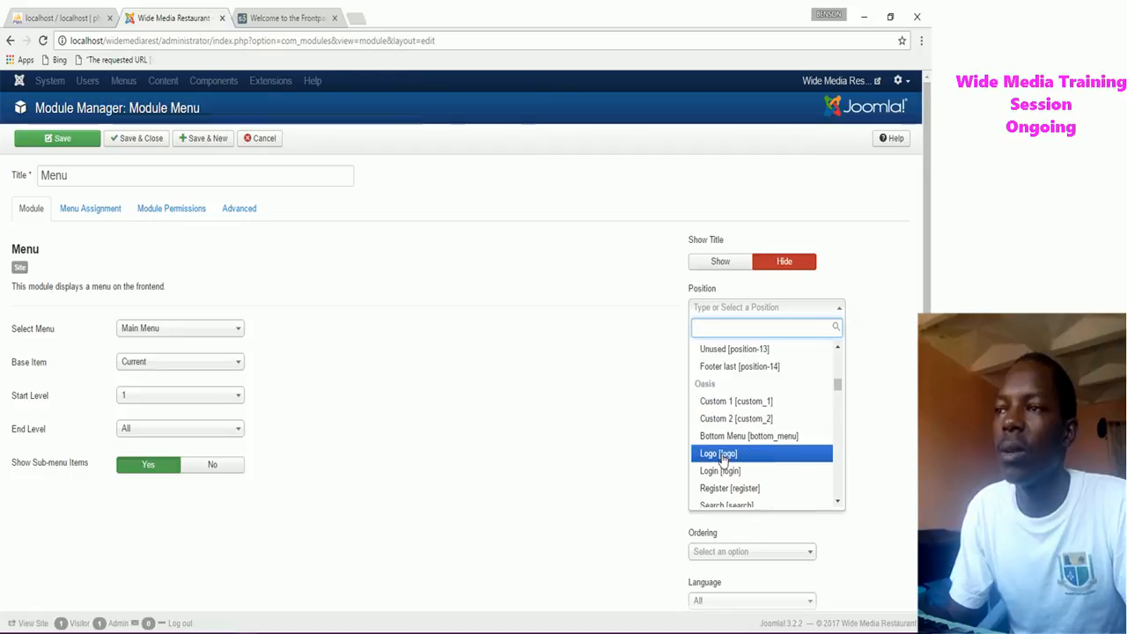
scroll(729, 488, "down", 2)
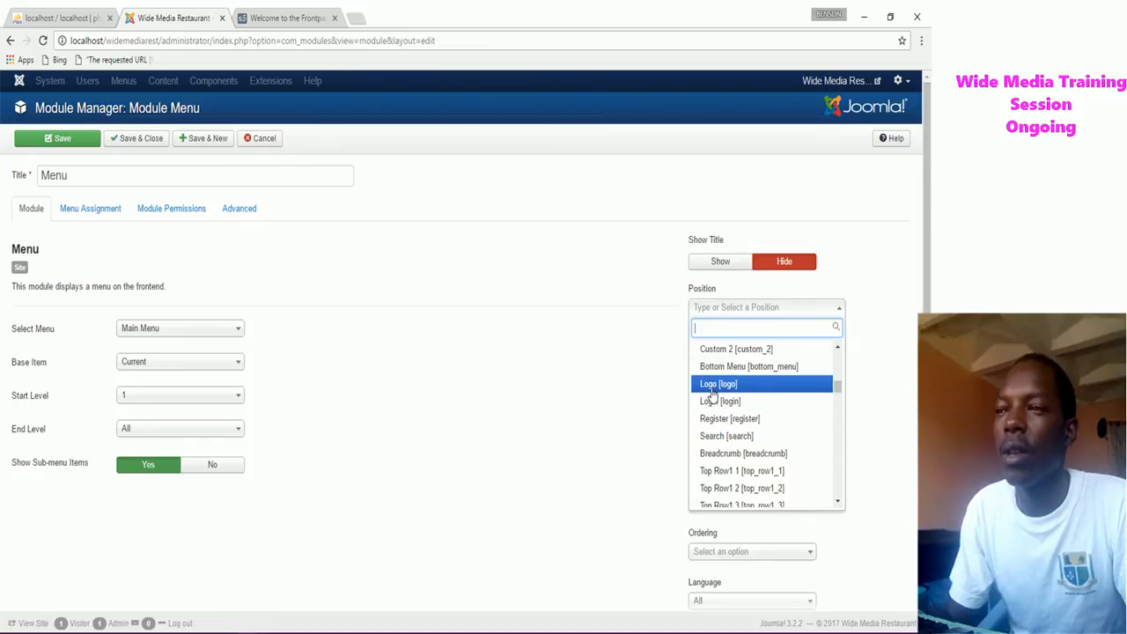
Save the Menu module in the Oasis position Top Row1 1 and reload the site's front page to check its placement.
left_click(725, 472)
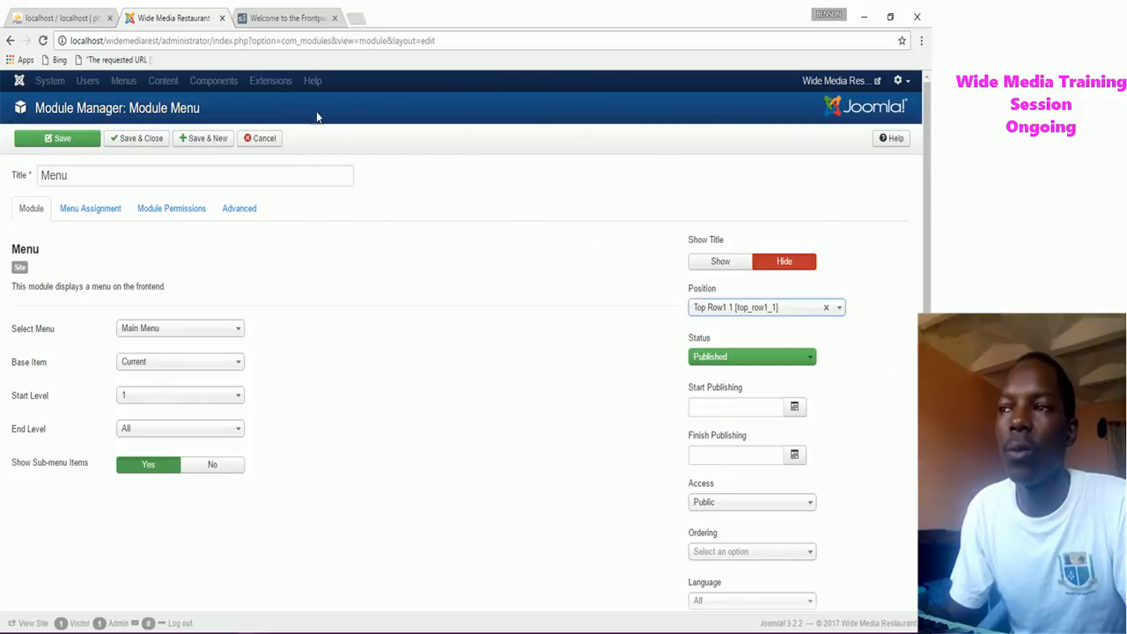
left_click(75, 139)
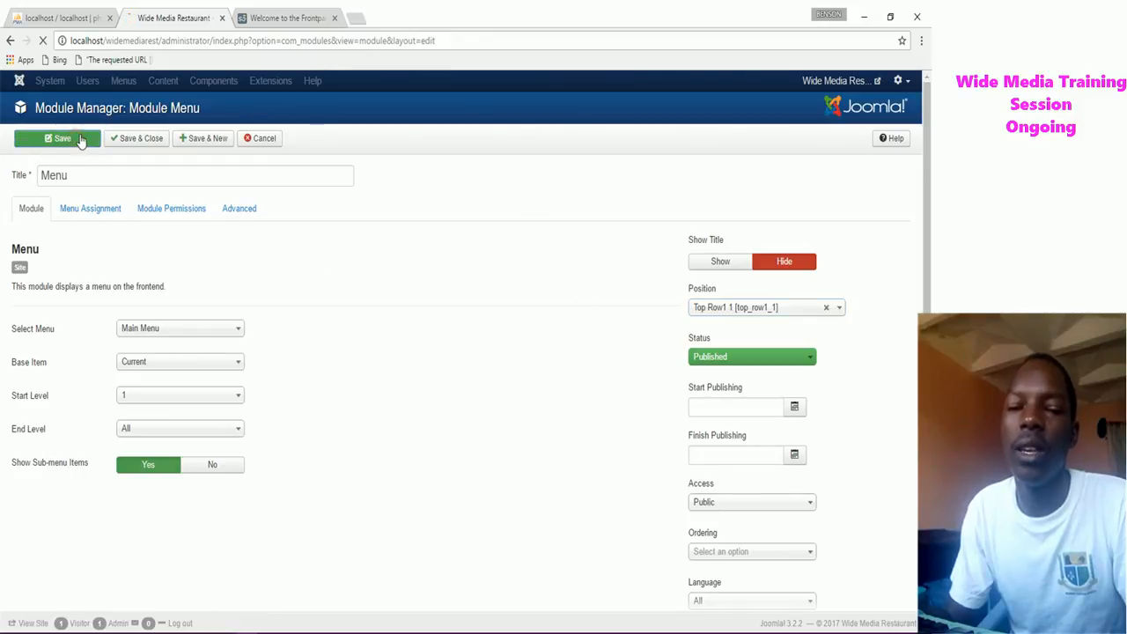
left_click(297, 18)
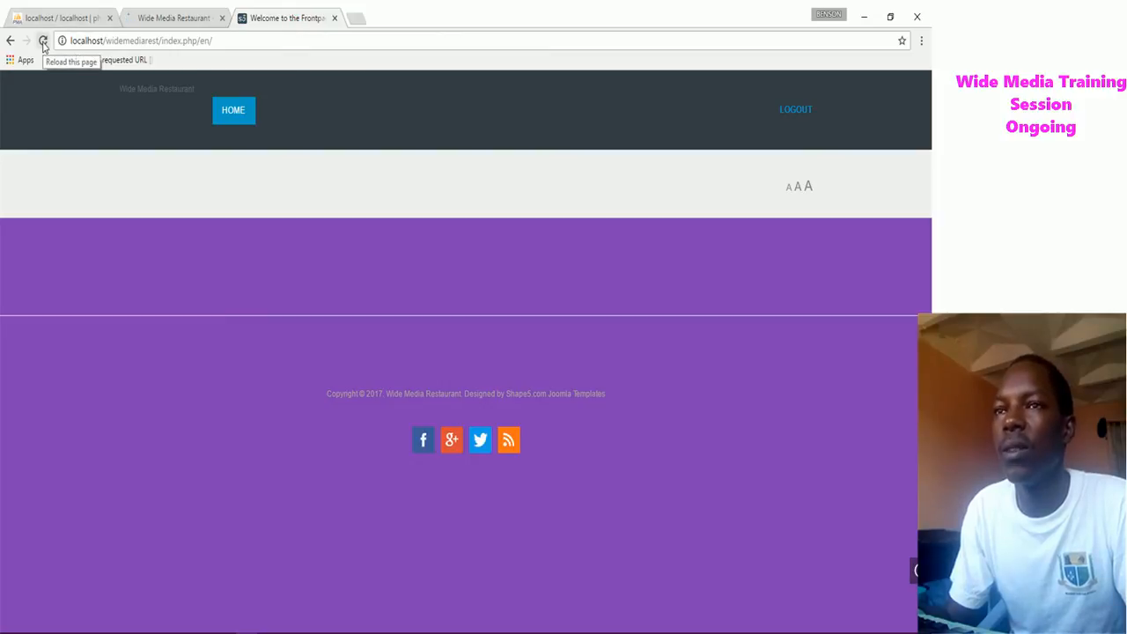
left_click(43, 41)
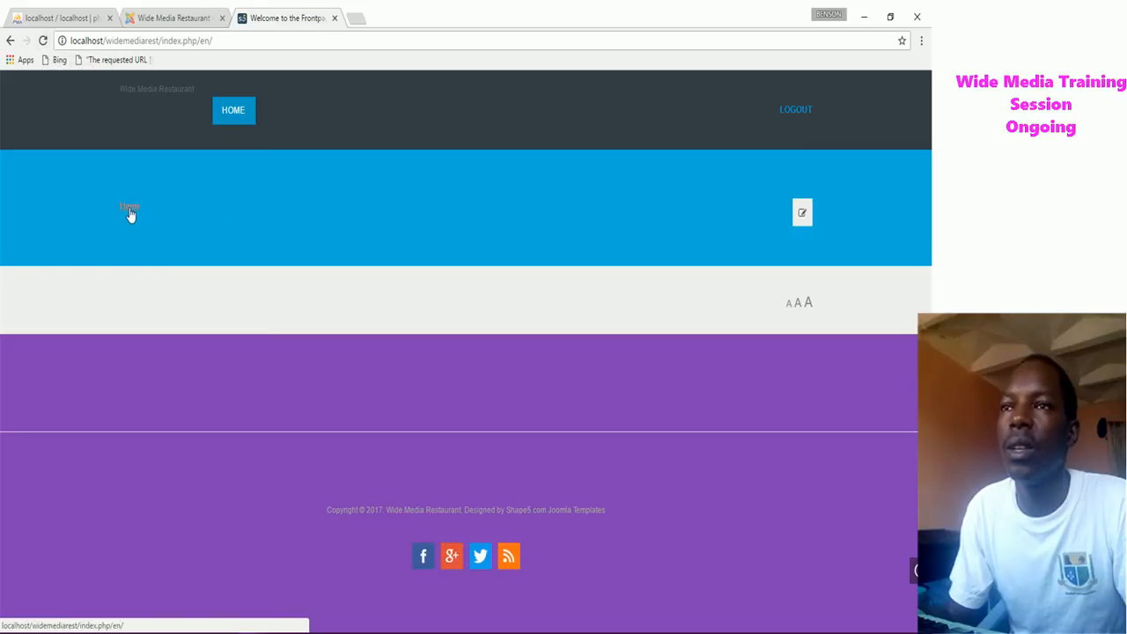
left_click(180, 17)
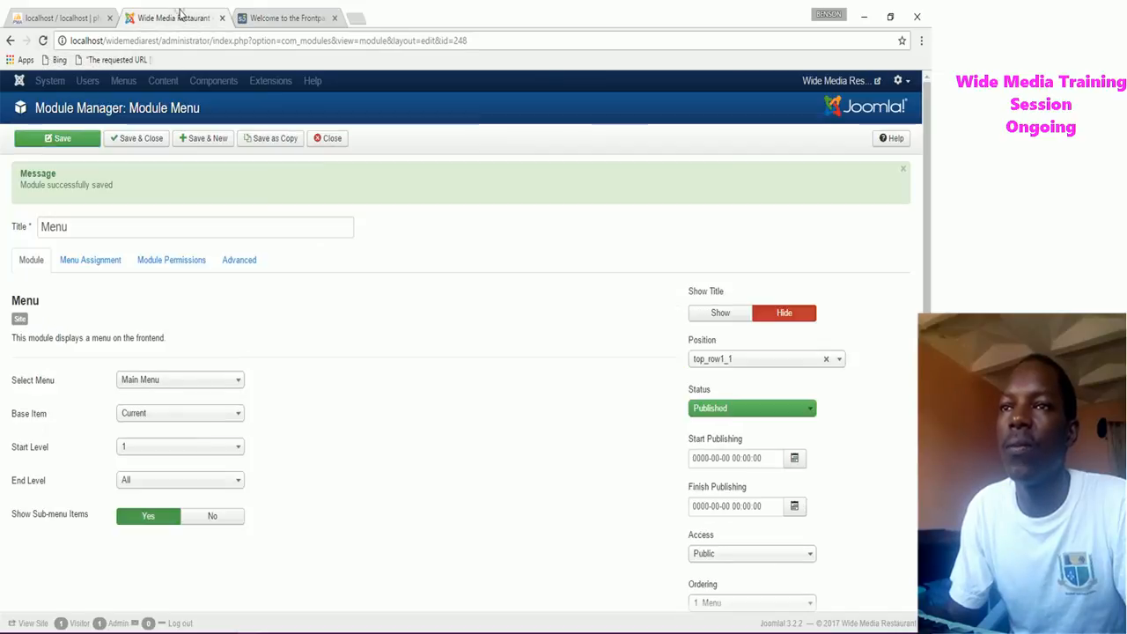
Open the Magazine site's Module Manager in a new browser tab, logging in to both its administration and its front page.
left_click(357, 18)
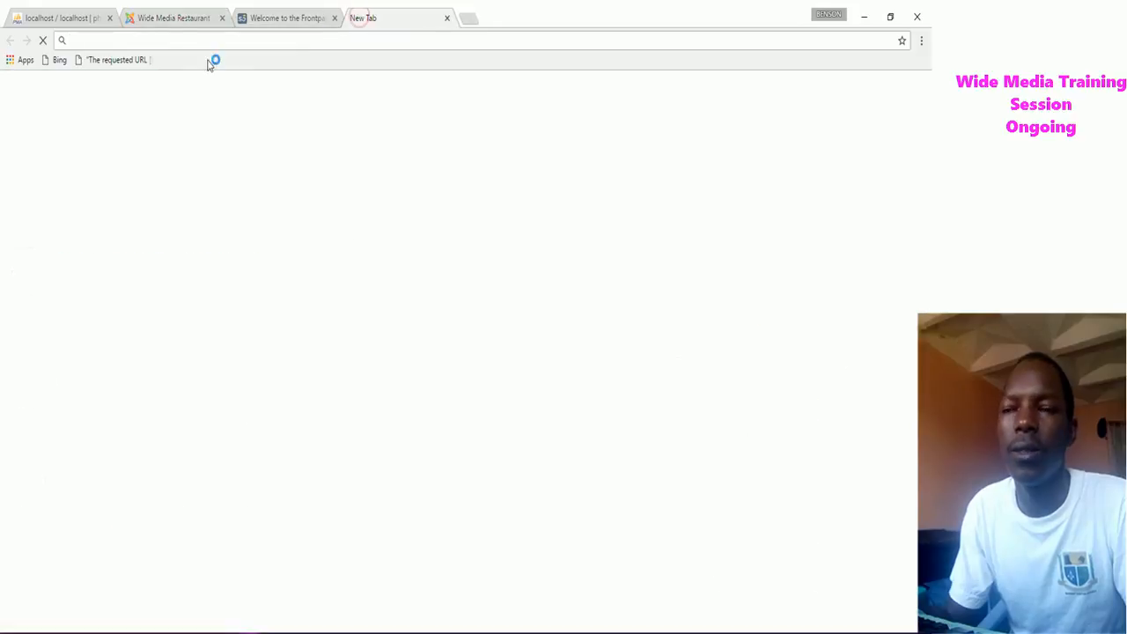
type("localhost")
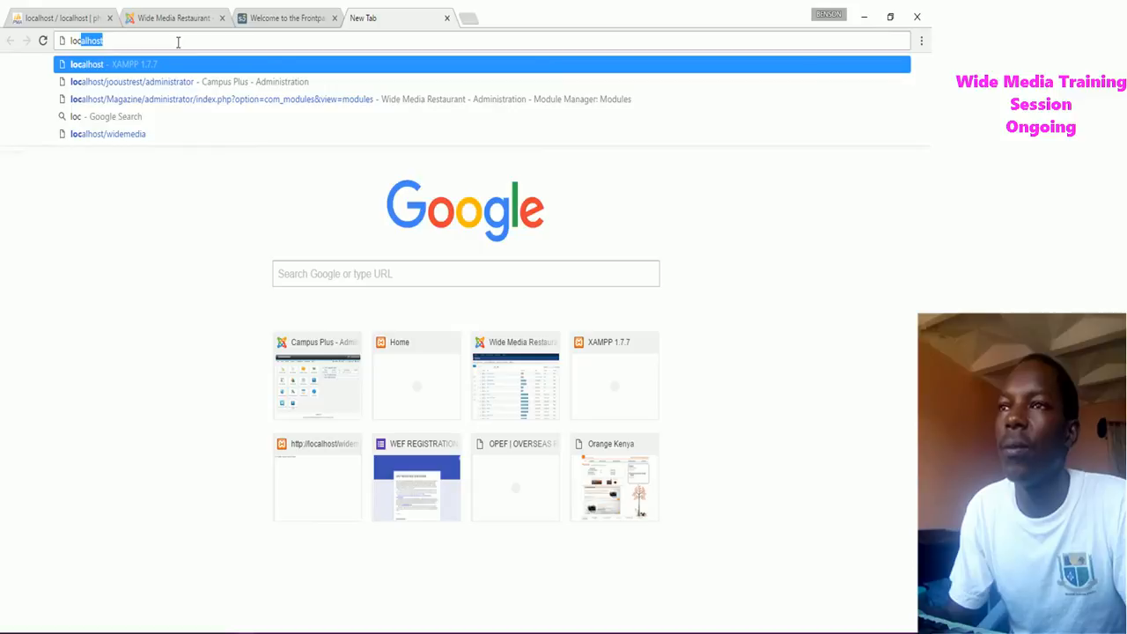
left_click(161, 98)
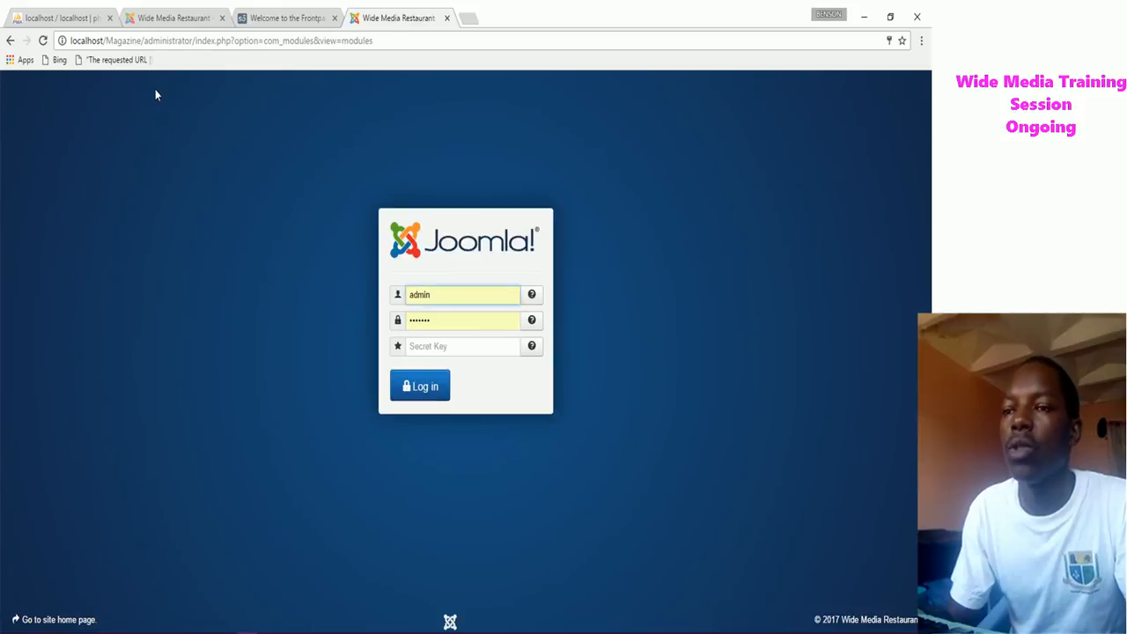
left_click(420, 394)
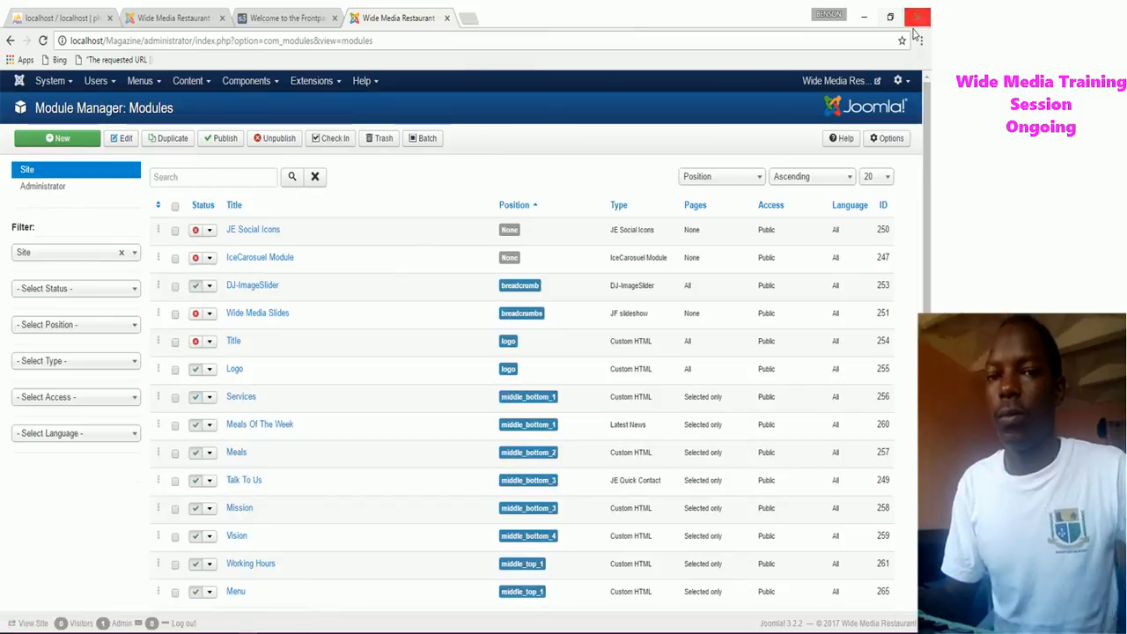
left_click(844, 80)
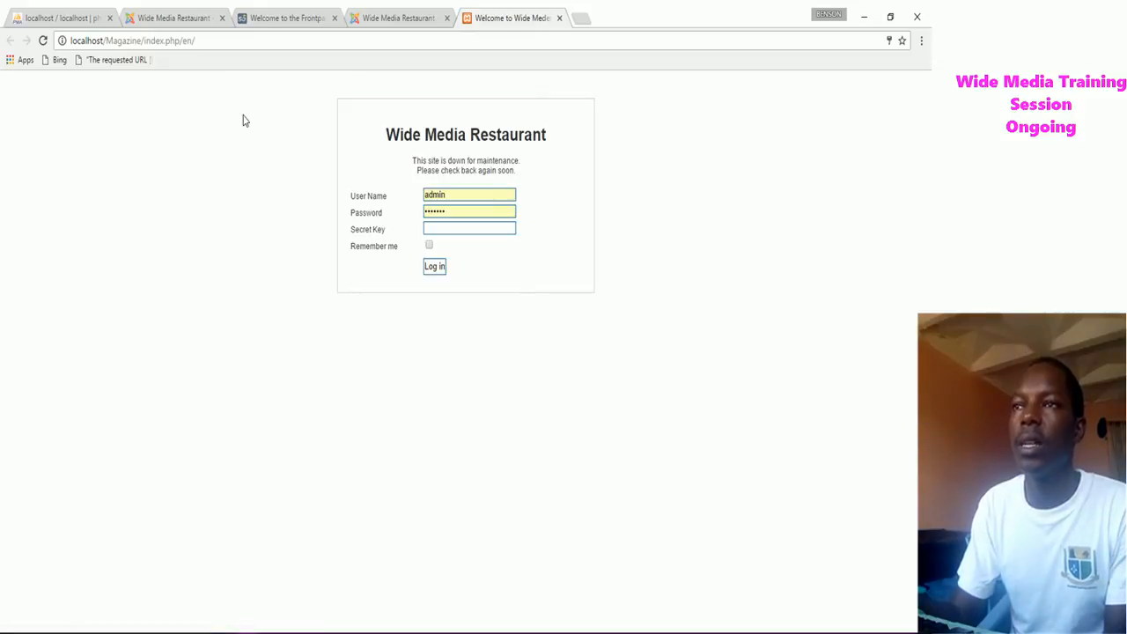
left_click(434, 266)
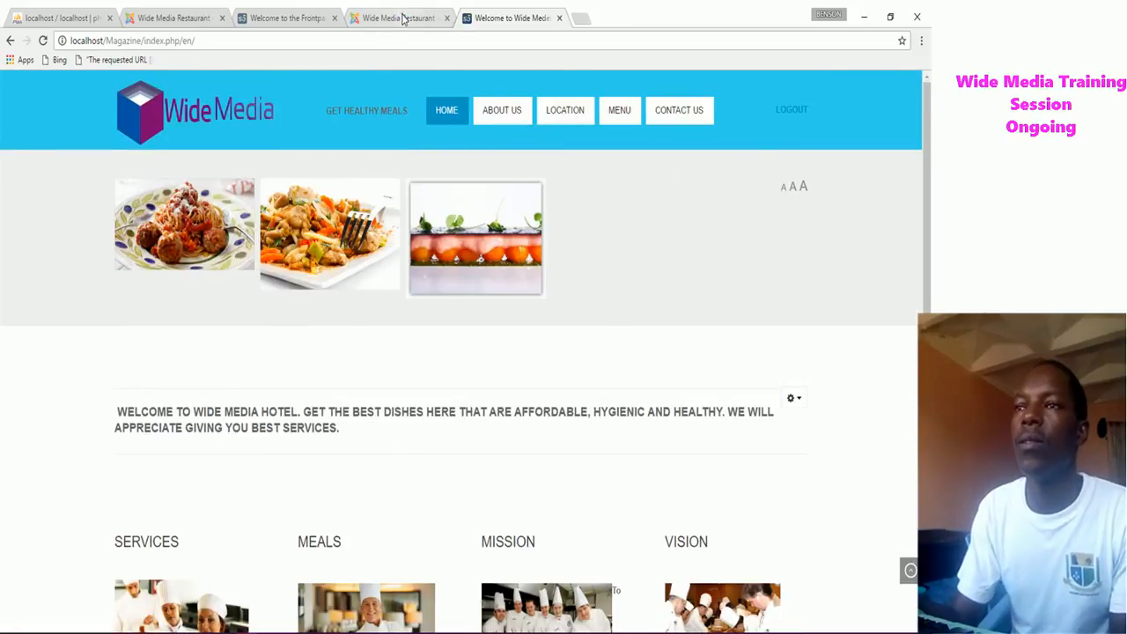
Compare the Magazine site's module list with its front page, examining which positions its menu modules use.
left_click(401, 18)
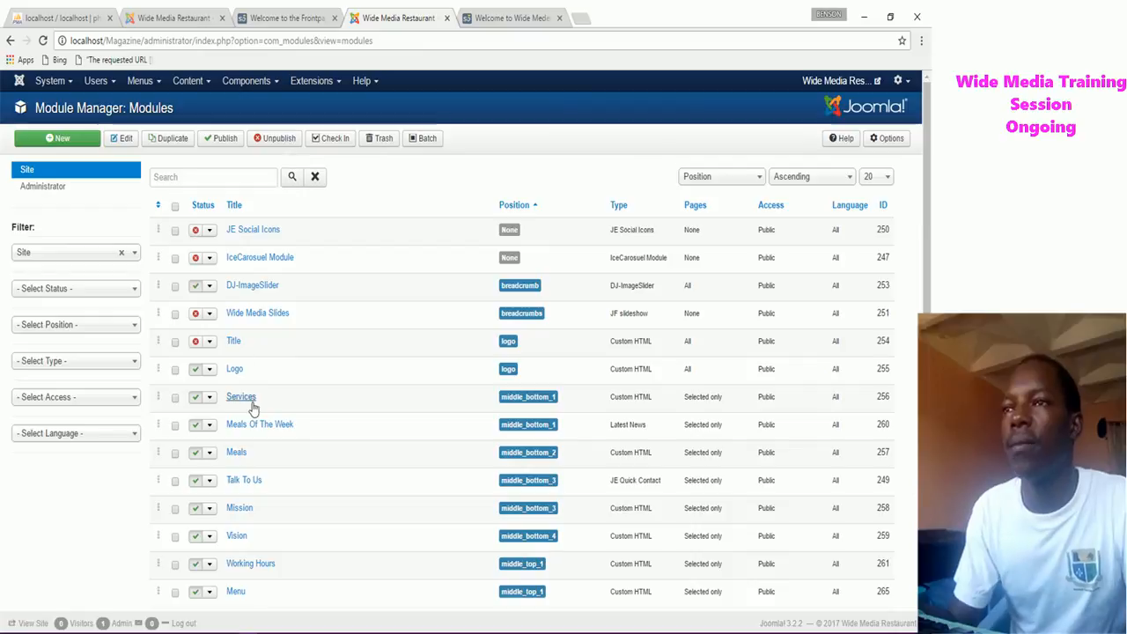
scroll(249, 423, "down", 2)
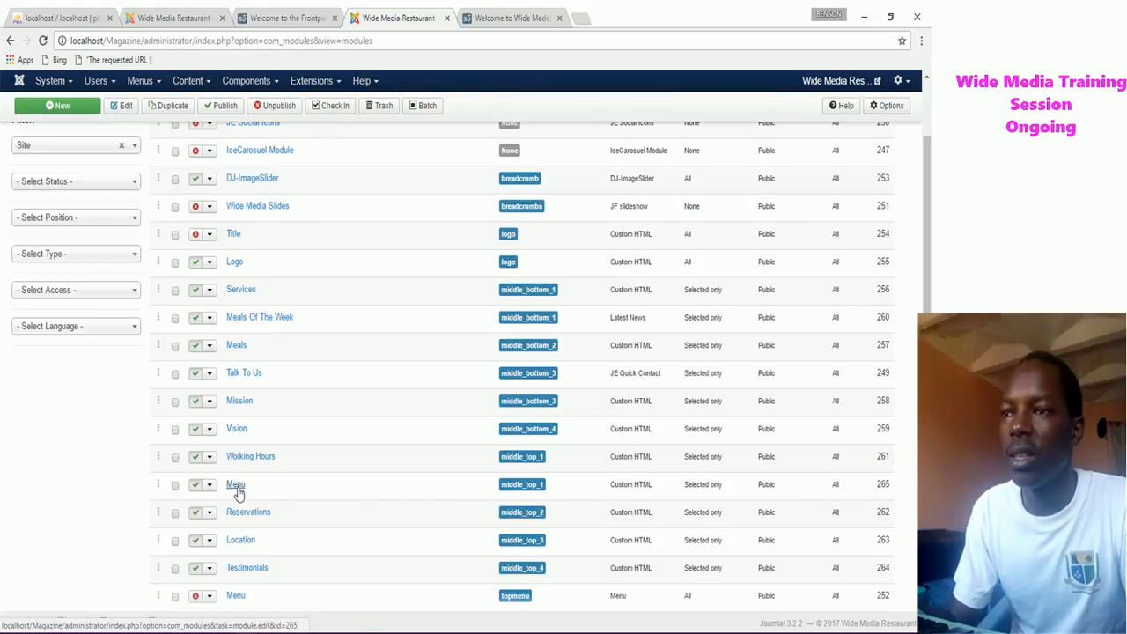
left_click(533, 15)
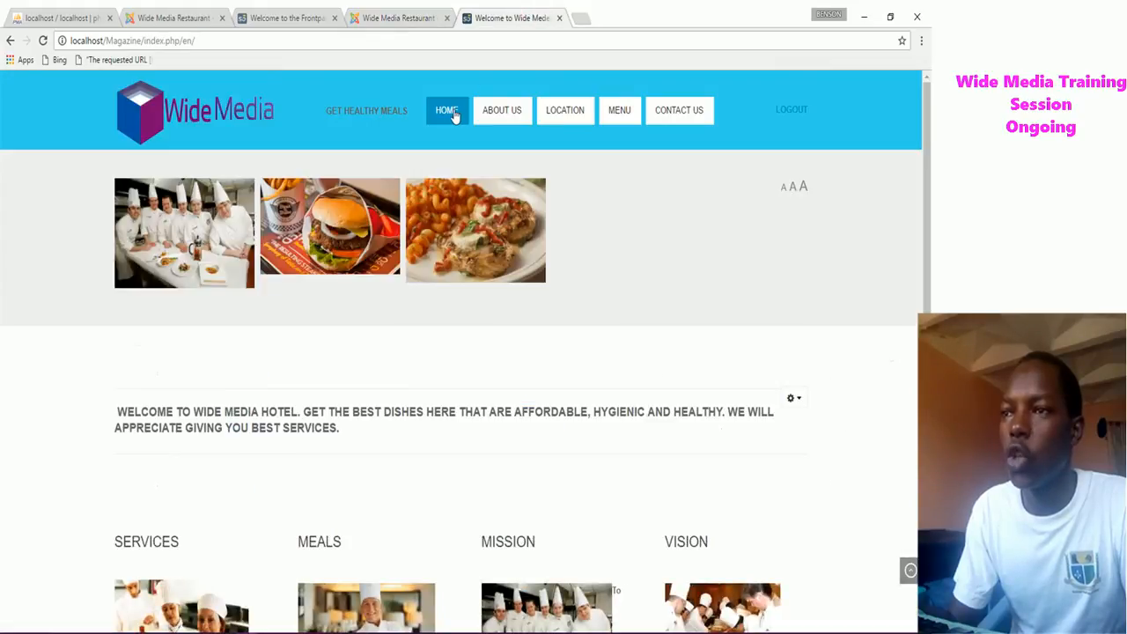
left_click(421, 19)
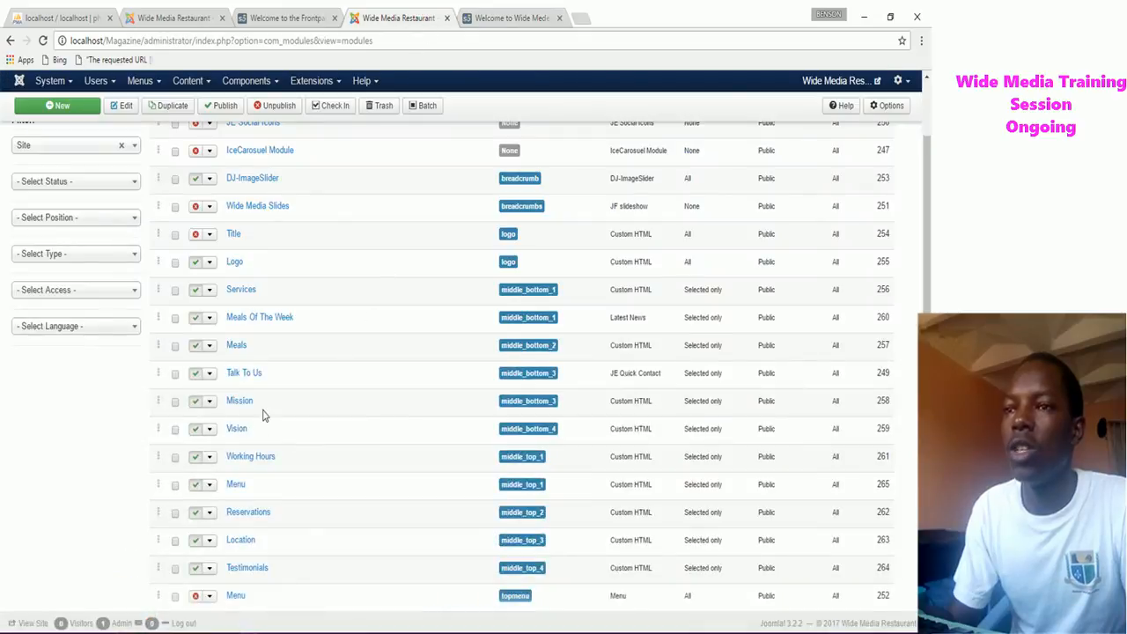
scroll(271, 374, "up", 3)
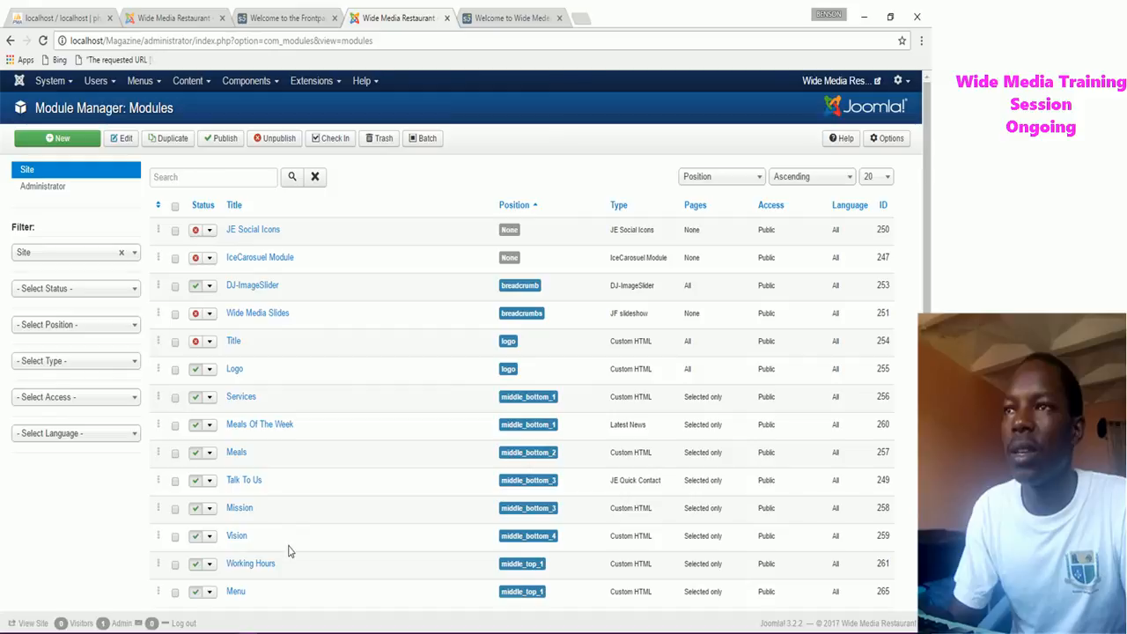
scroll(276, 554, "down", 3)
scroll(262, 570, "down", 2)
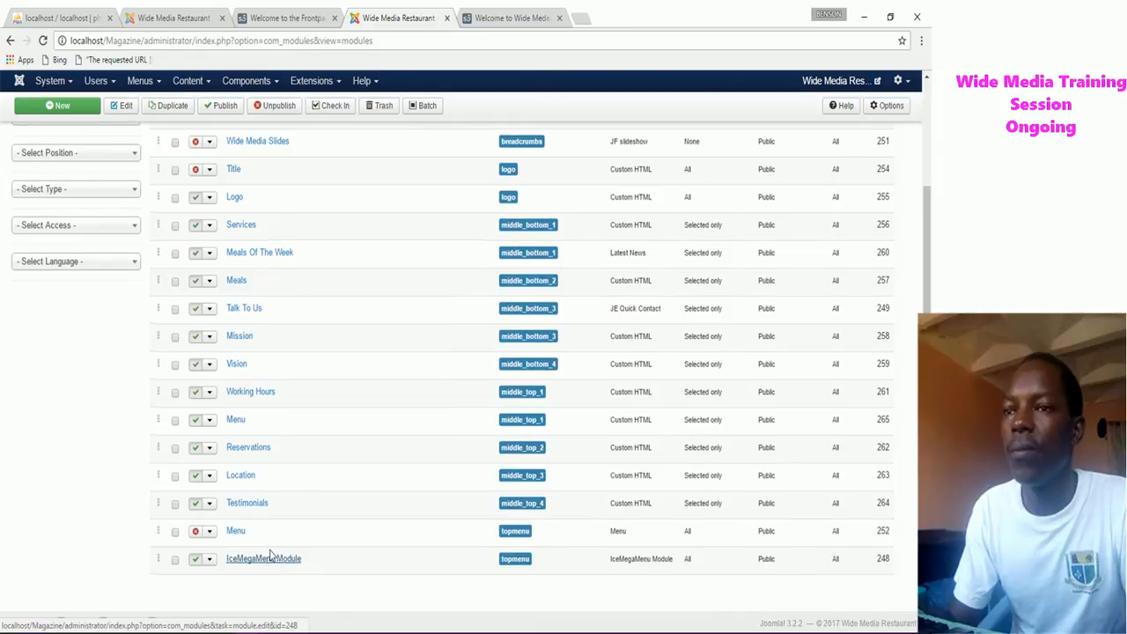
scroll(264, 563, "up", 5)
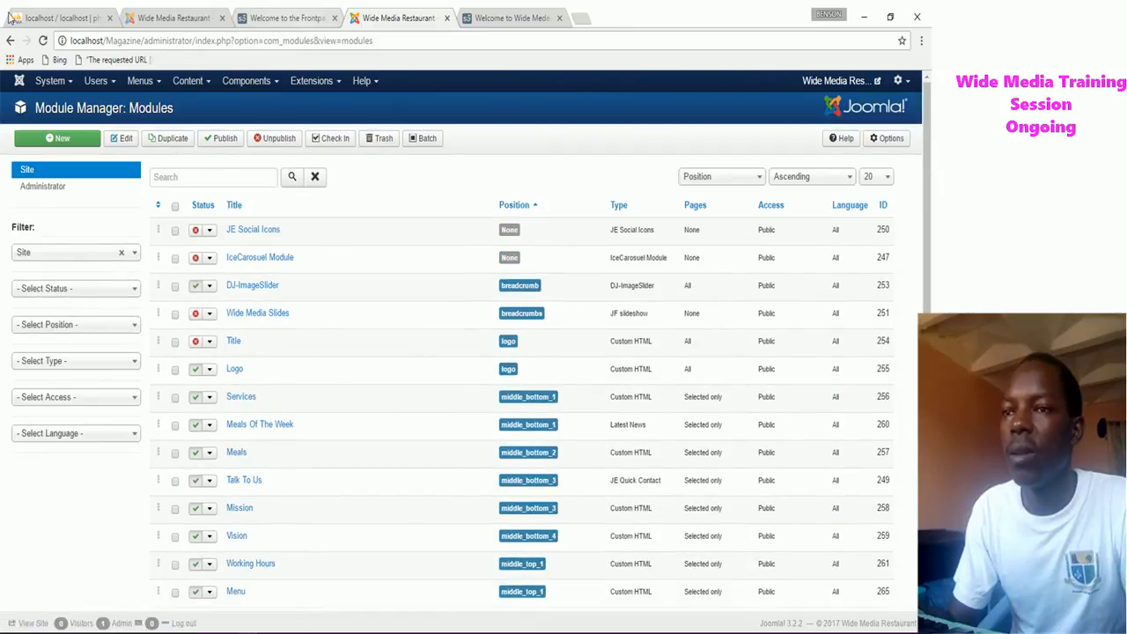
Change the widemediarest Menu module's position to Top Menu [atomic-topmenu], save it, and switch to that site's front page.
left_click(163, 17)
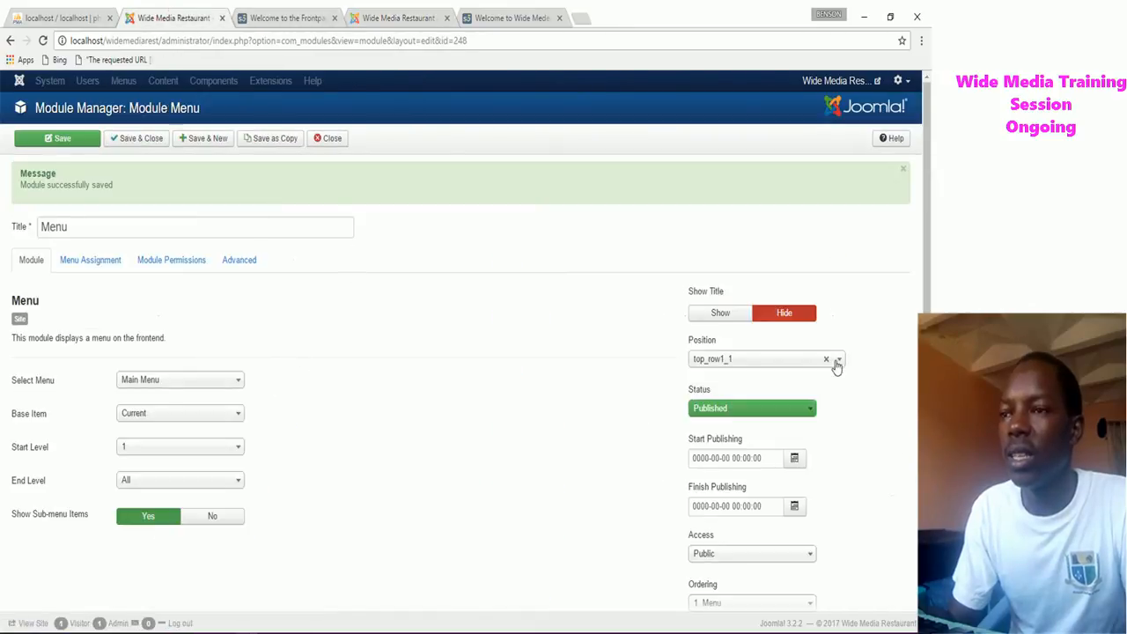
left_click(826, 360)
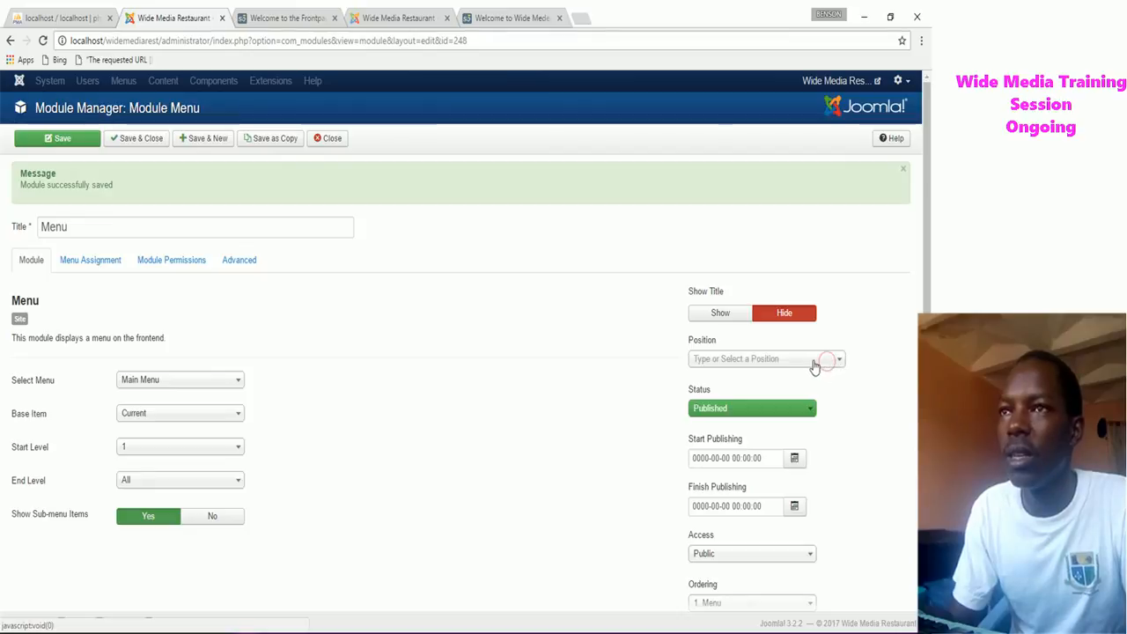
left_click(812, 363)
type("t")
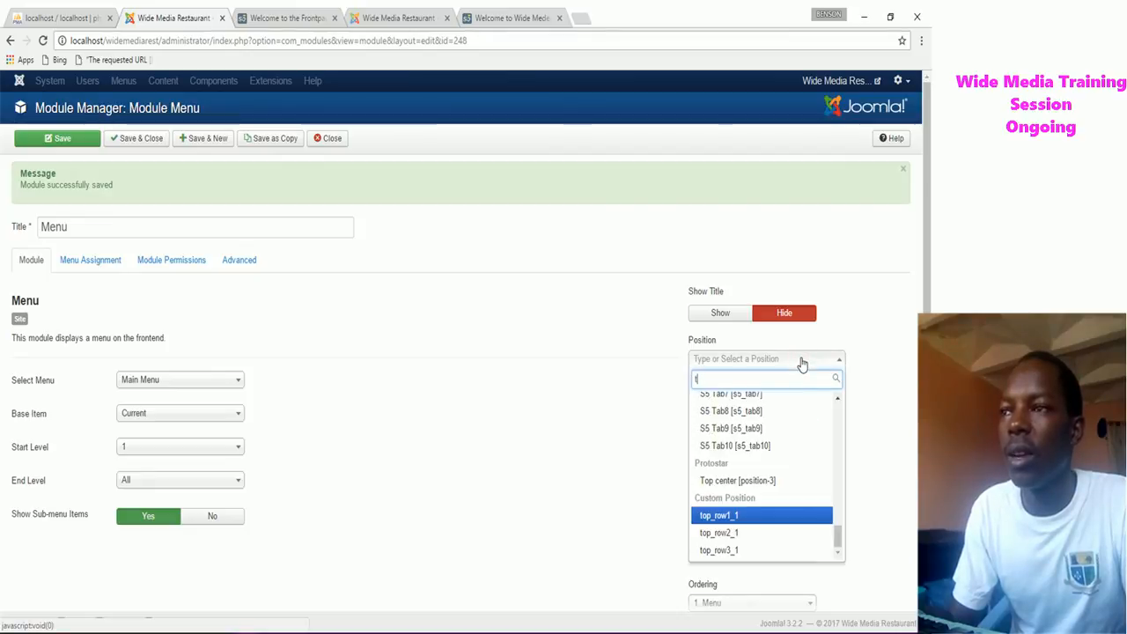
type("op")
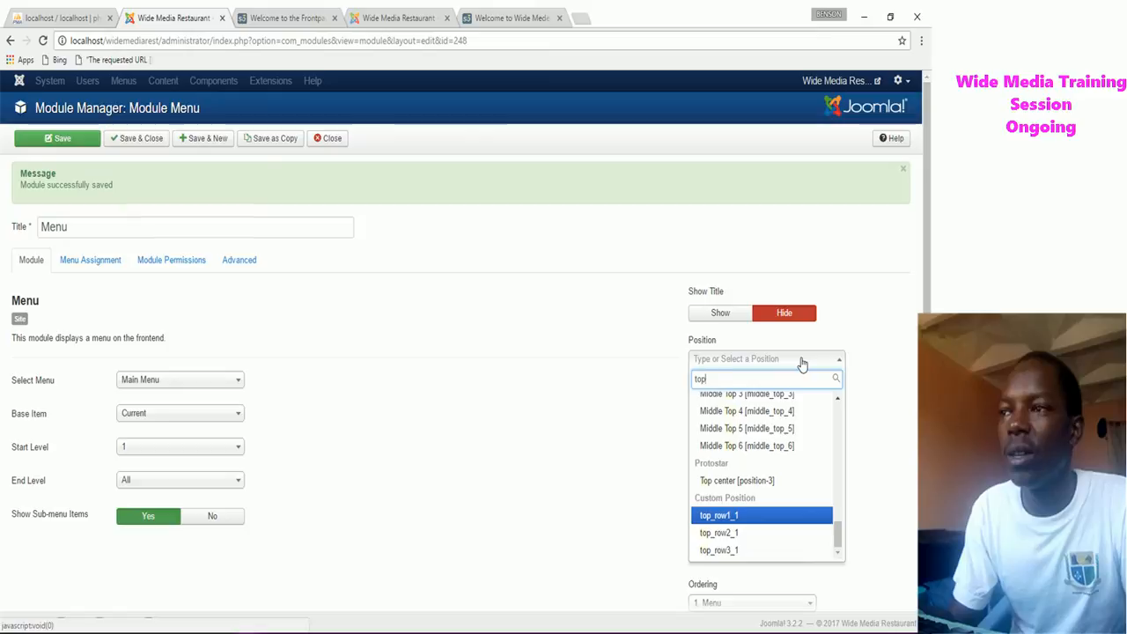
type("m")
key("BackSpace")
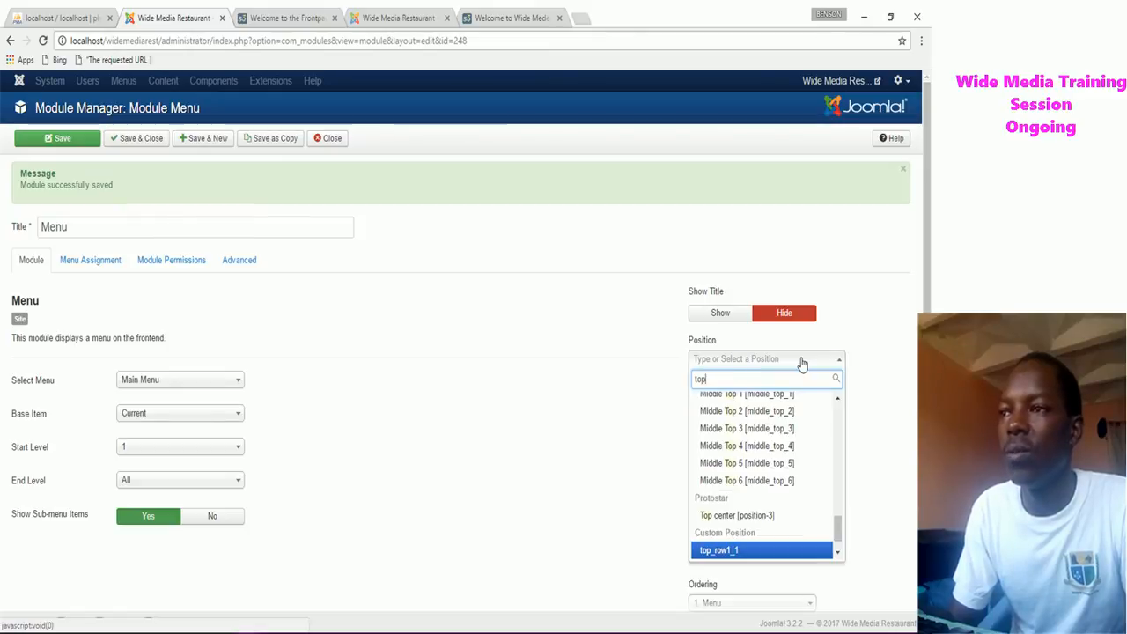
type("menu")
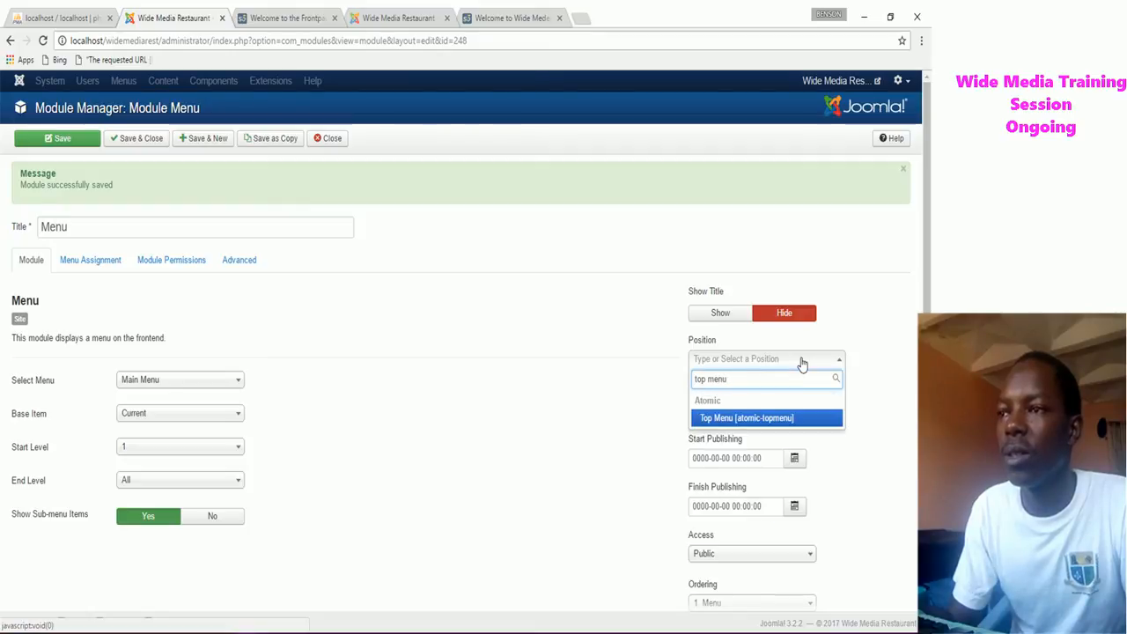
left_click(750, 419)
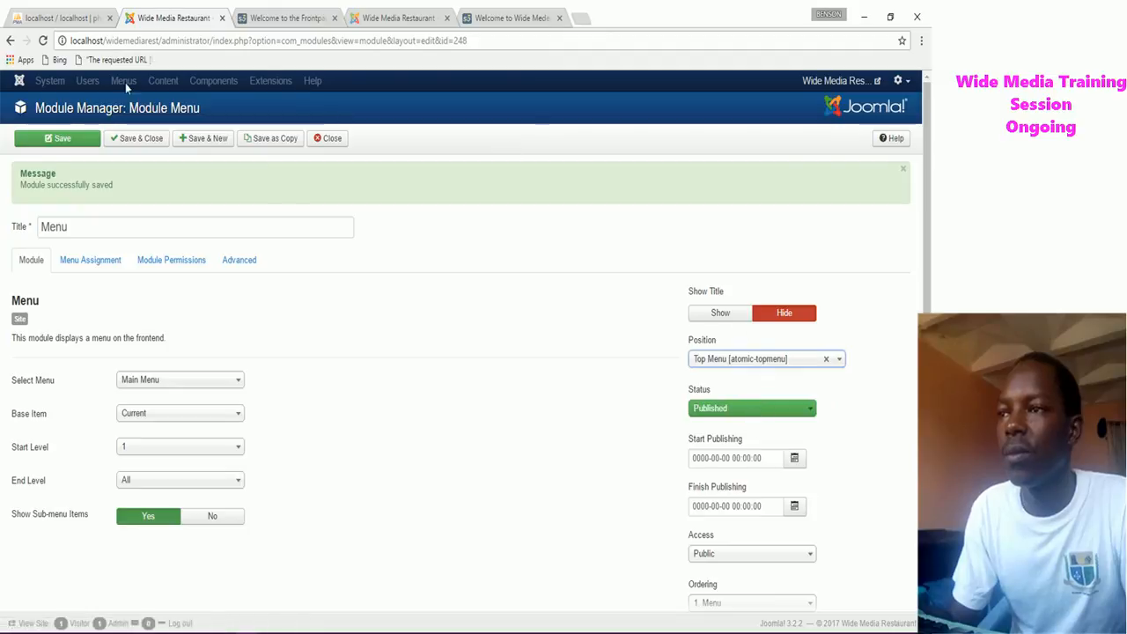
left_click(71, 138)
left_click(274, 18)
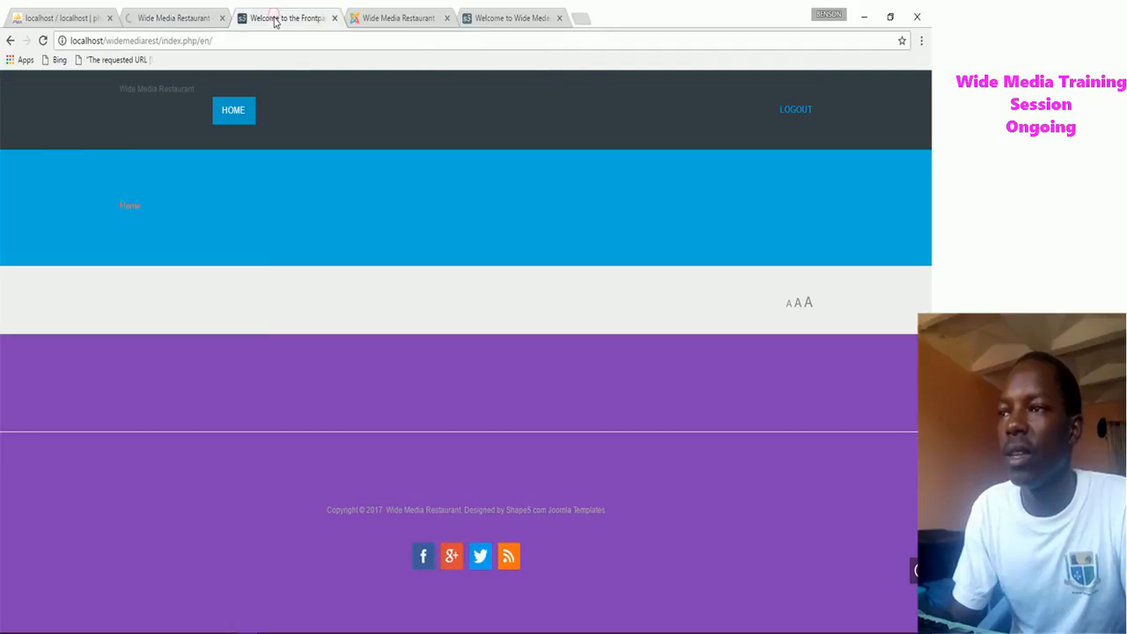
Reload the widemediarest front page to check the menu placement, and compare its menu bar with the Magazine site's front page.
left_click(43, 41)
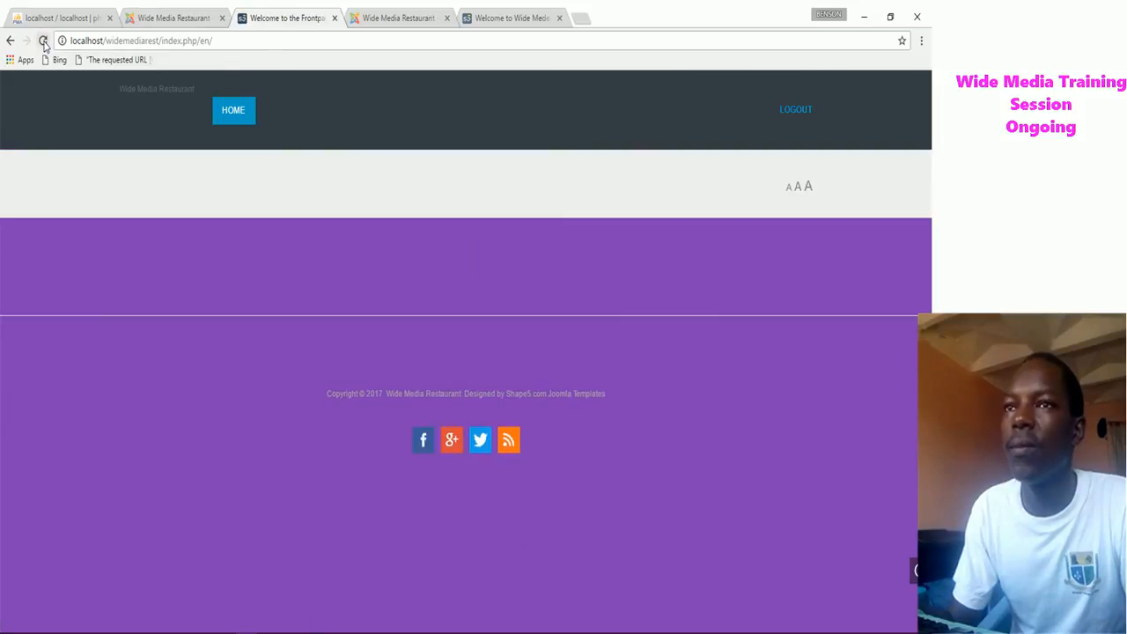
left_click(43, 41)
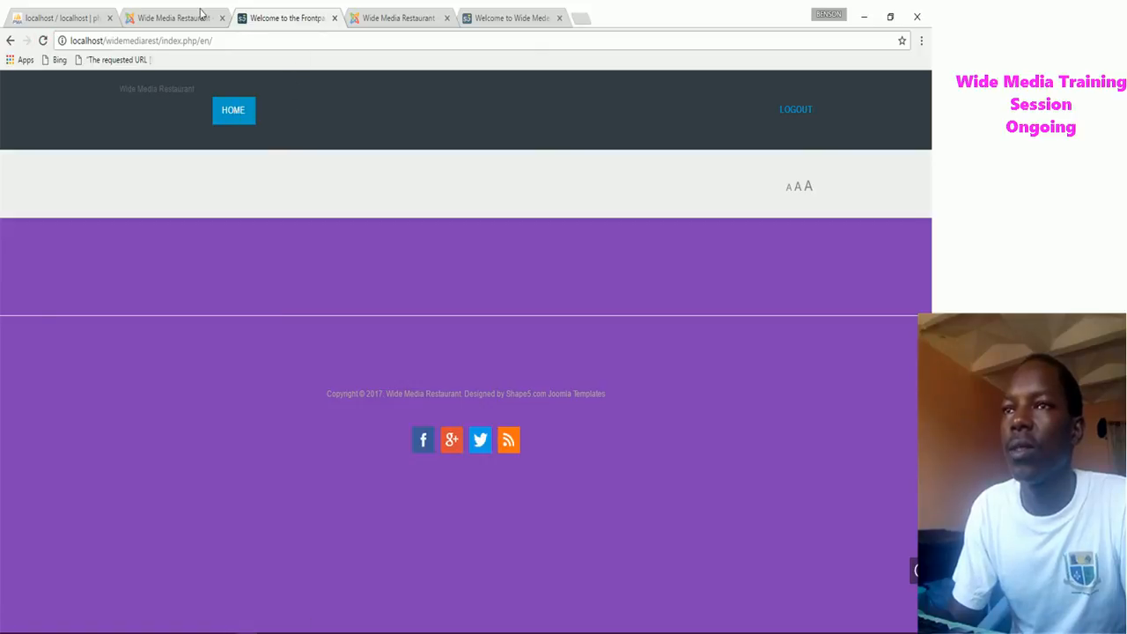
left_click(167, 21)
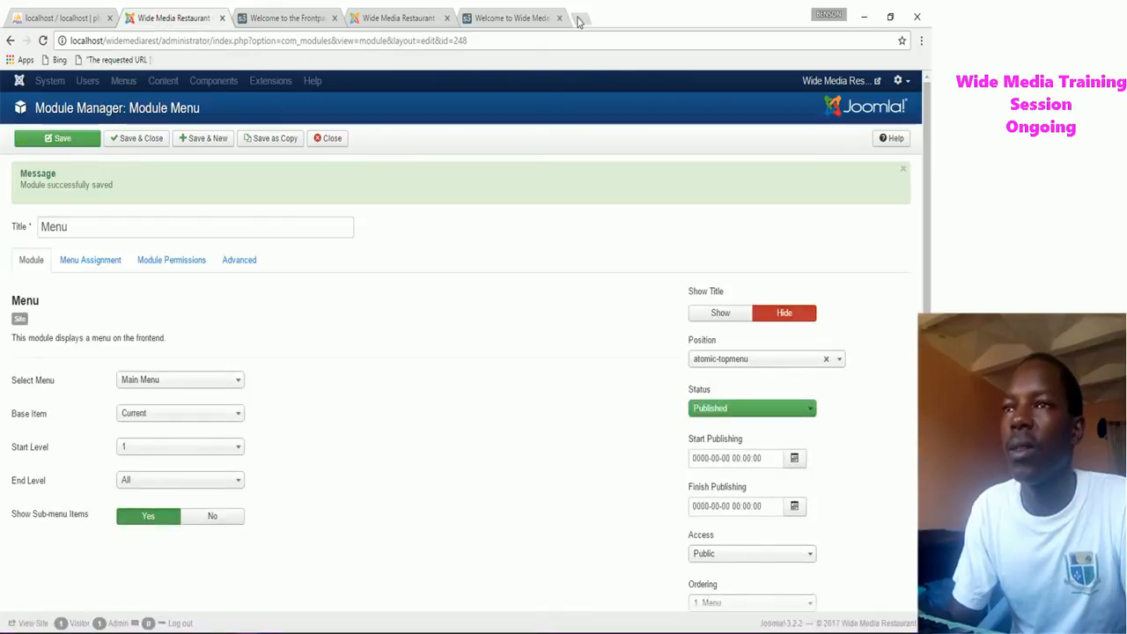
left_click(499, 20)
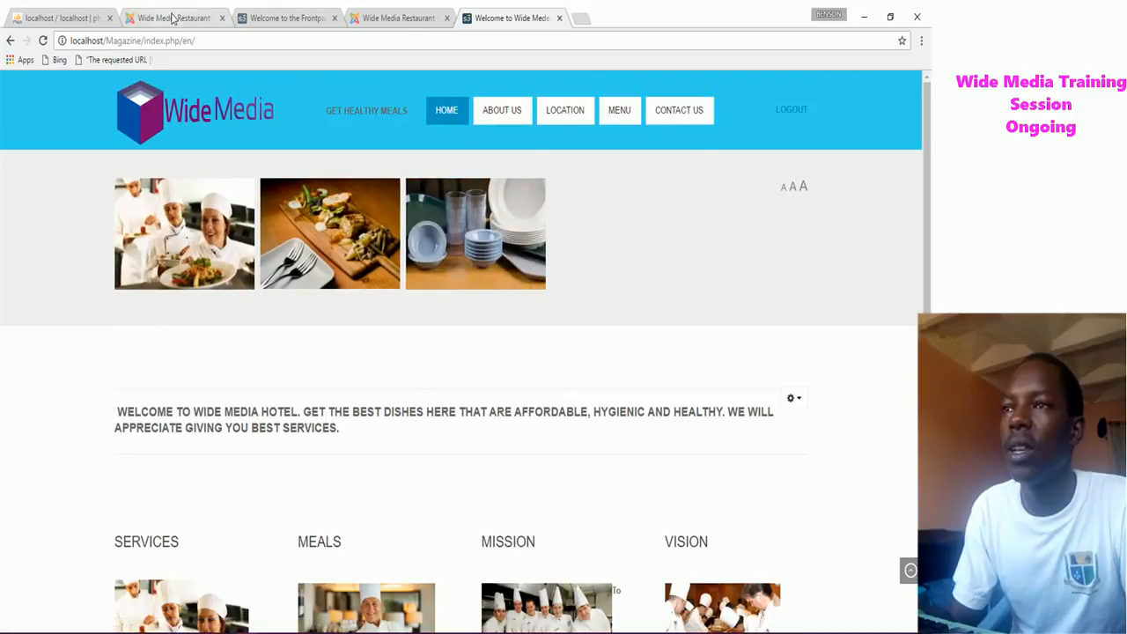
Save and close the widemediarest Menu module, and open the Main Menu's item list in the Menu Manager.
left_click(173, 17)
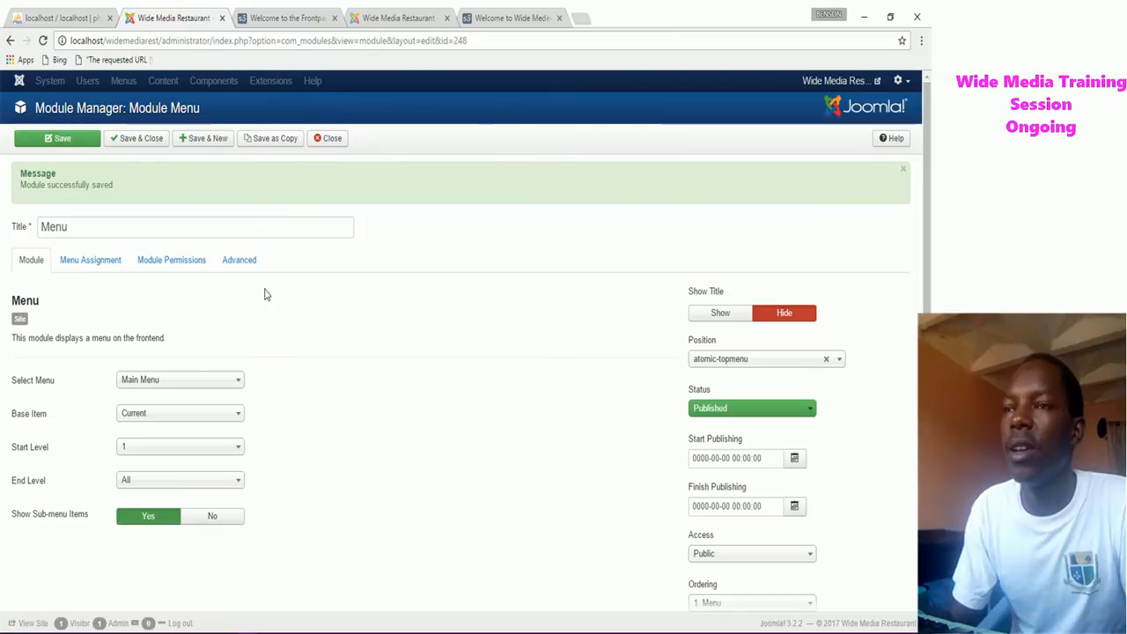
left_click(139, 143)
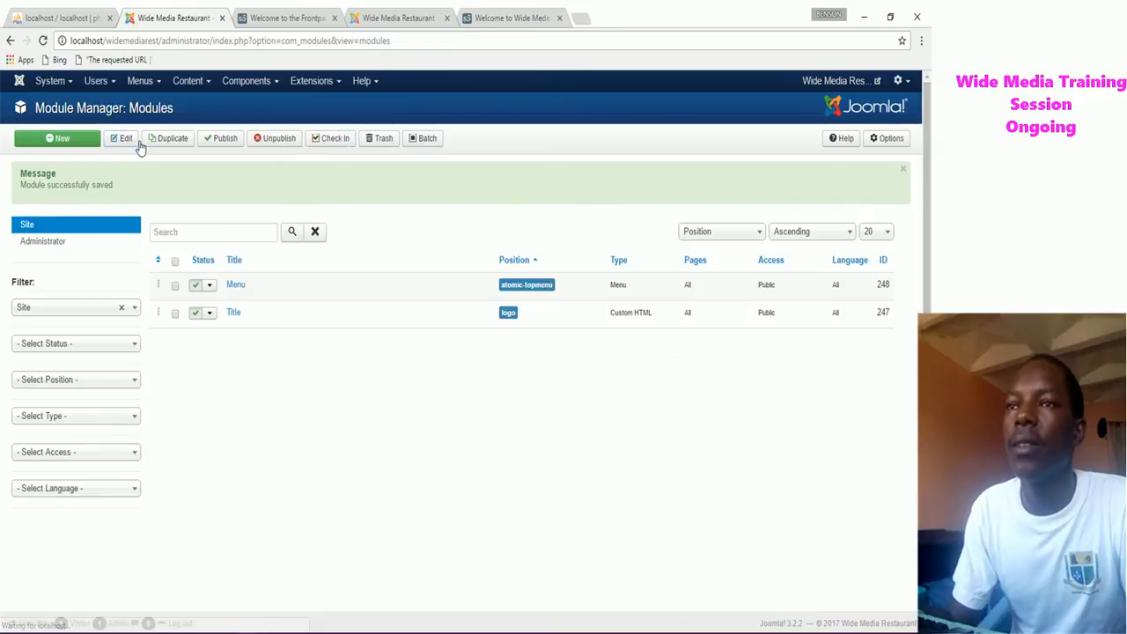
left_click(146, 83)
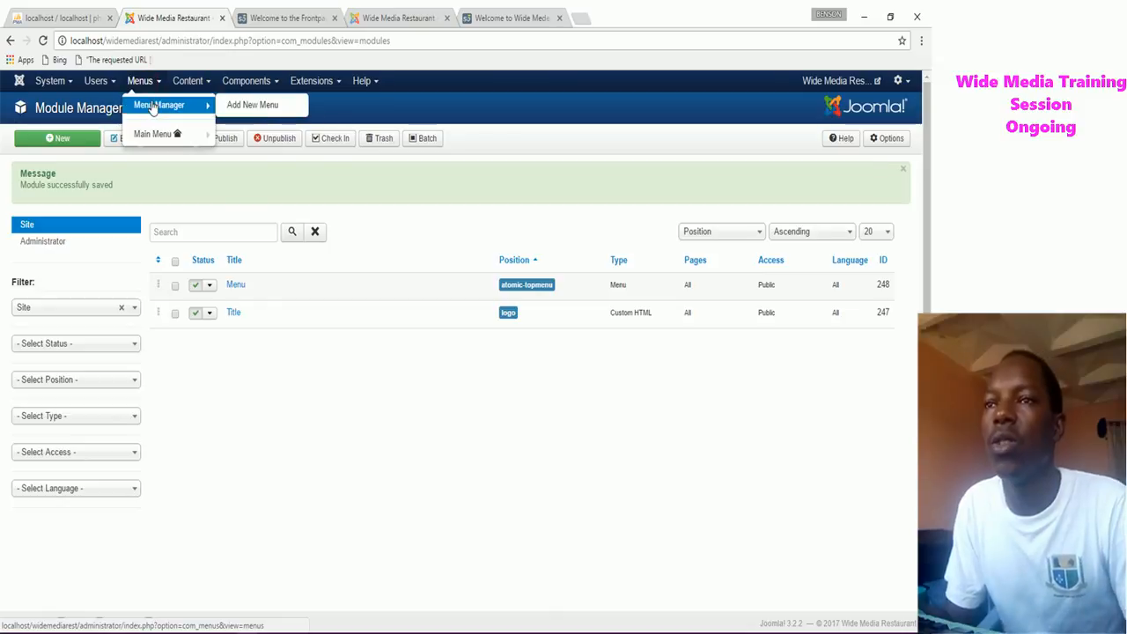
left_click(152, 105)
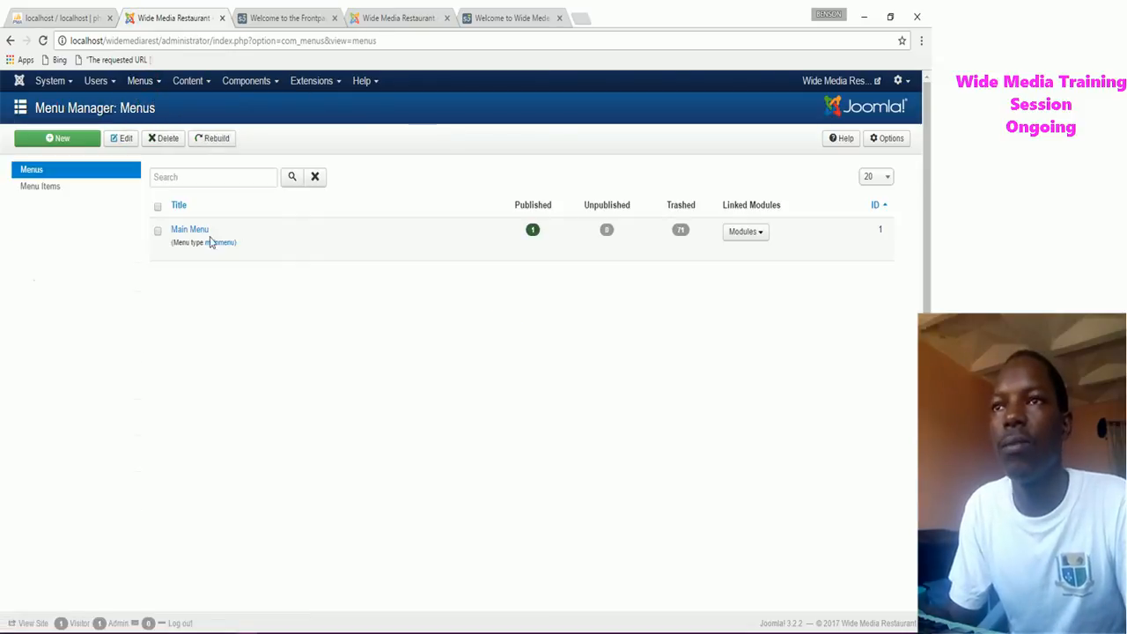
left_click(194, 231)
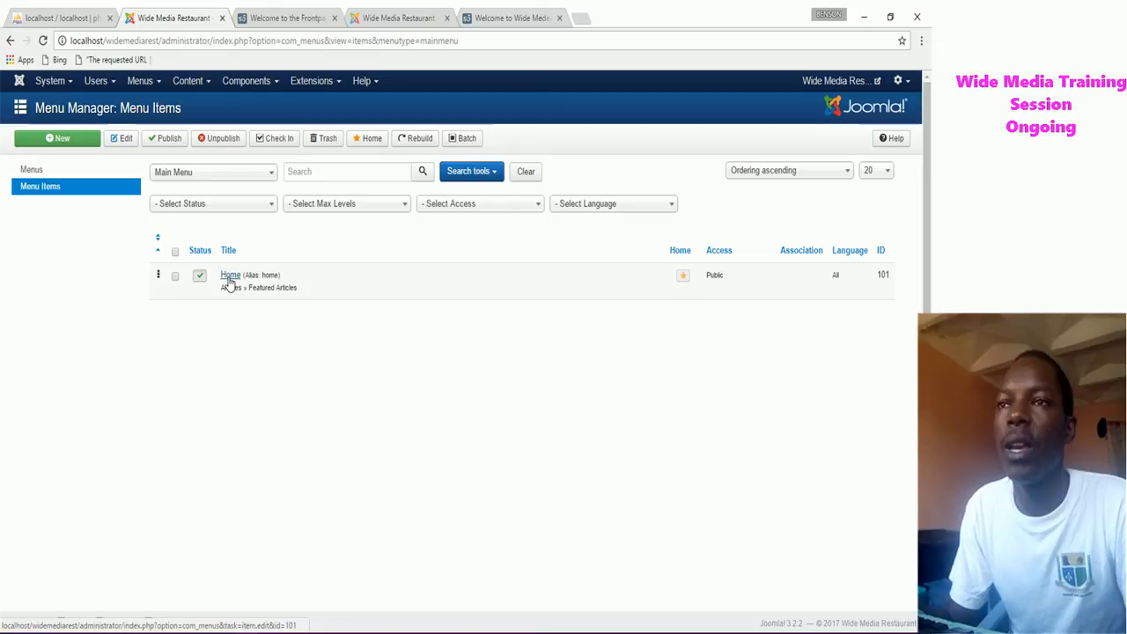
Add a menu item titled About Us to the Main Menu, using the Magazine site as reference, and save it with another new item started.
left_click(82, 143)
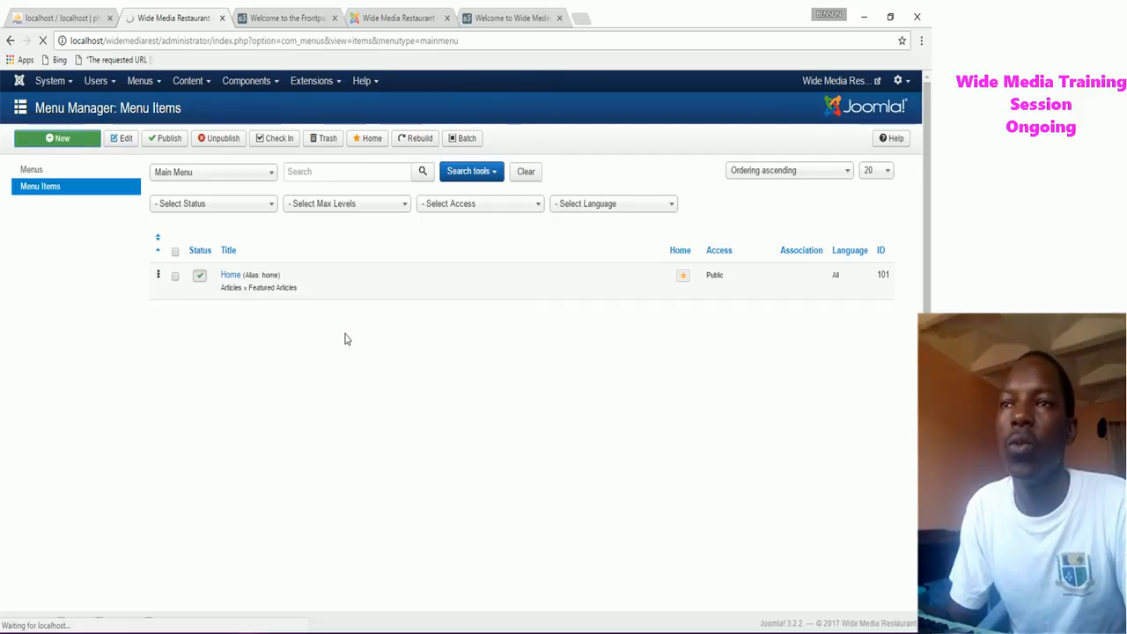
left_click(502, 18)
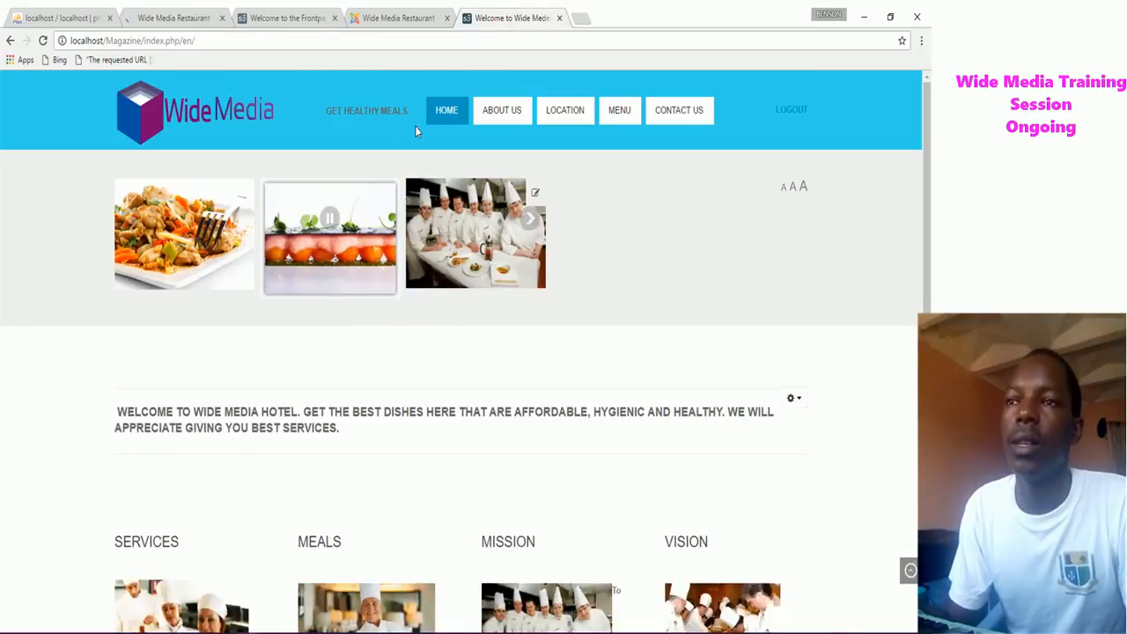
left_click(199, 17)
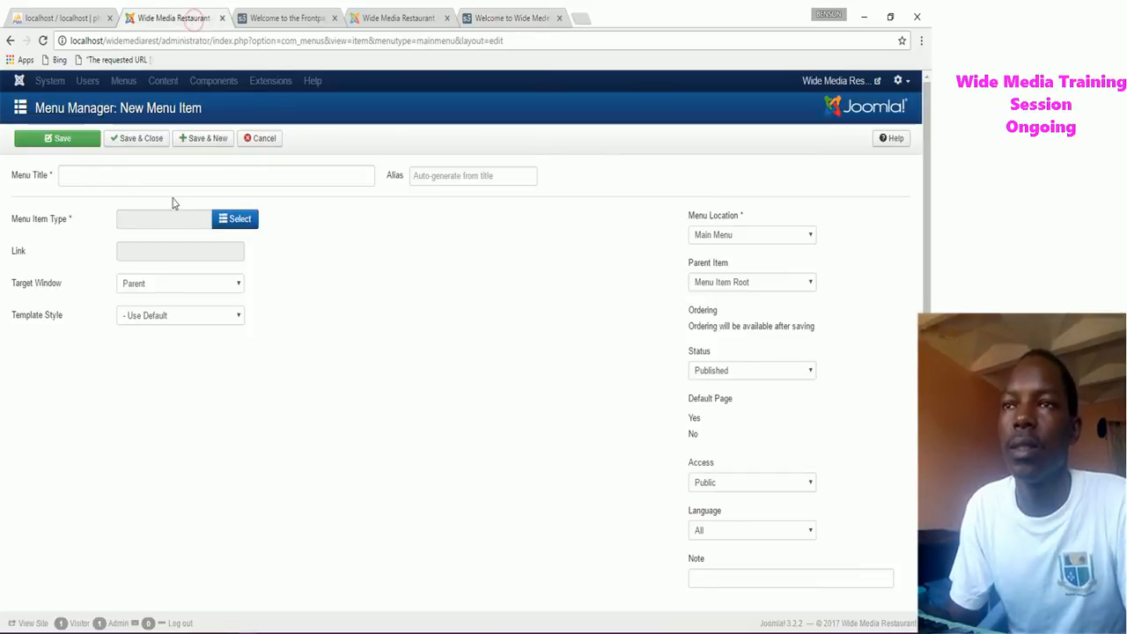
left_click(79, 174)
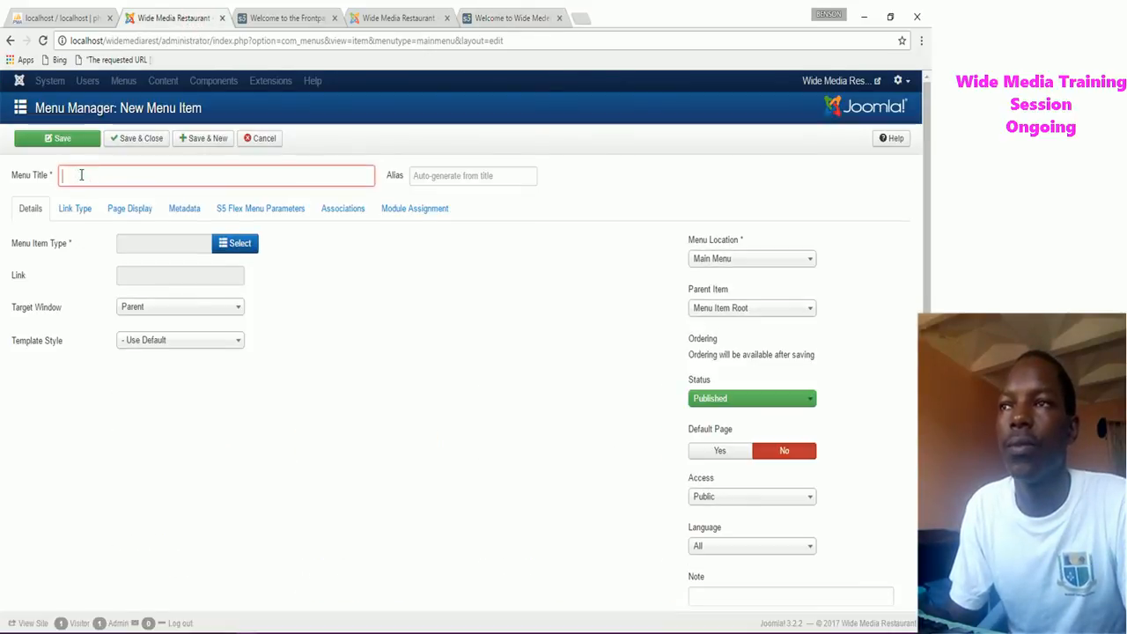
type("About Us")
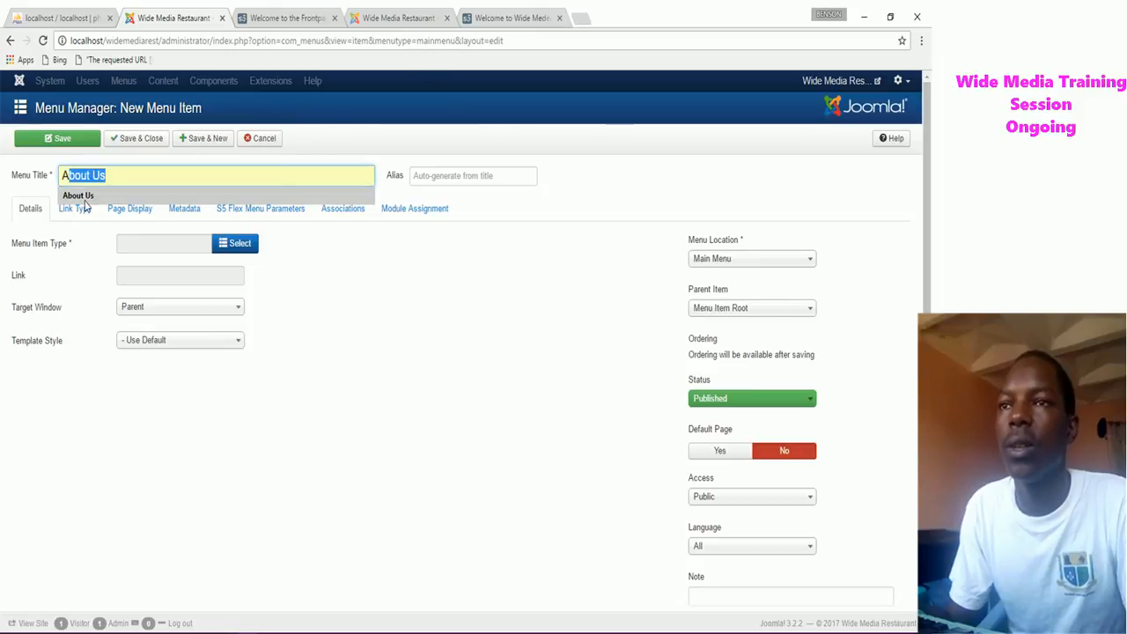
left_click(79, 196)
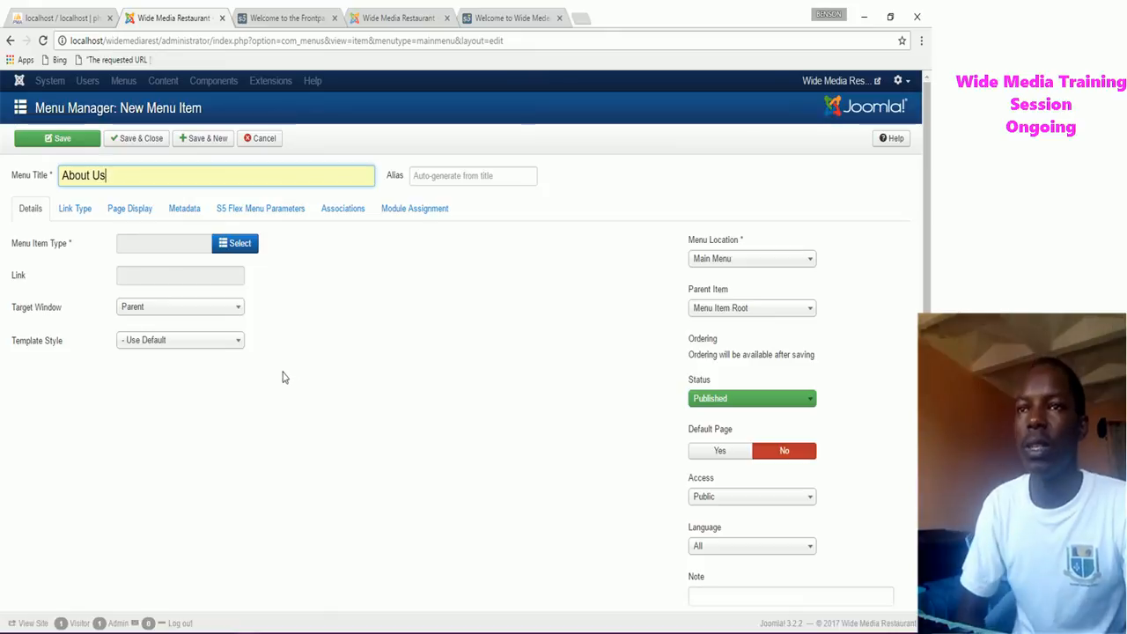
left_click(206, 139)
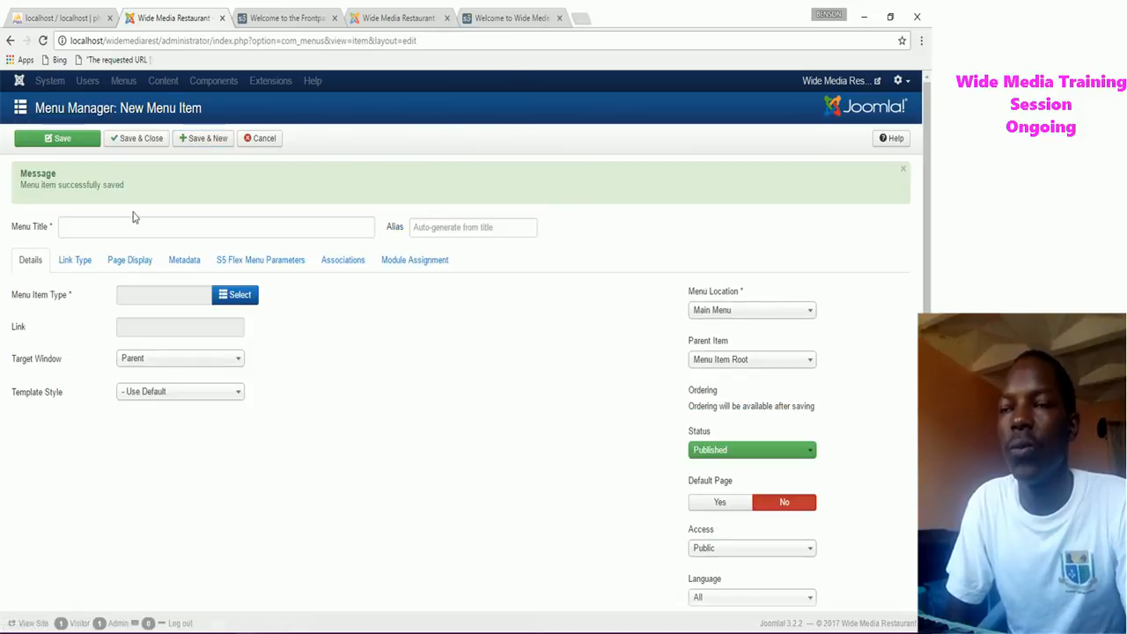
Title the new menu item Location, matching the Magazine site's menu bar, and save it with another new item started.
left_click(115, 231)
left_click(504, 20)
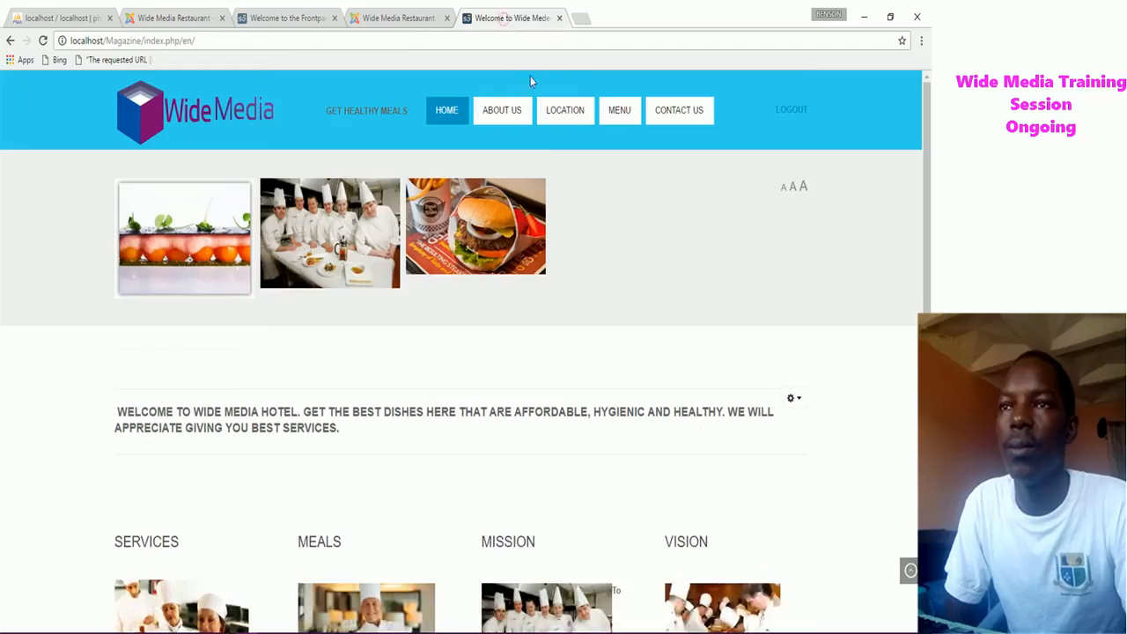
left_click(172, 19)
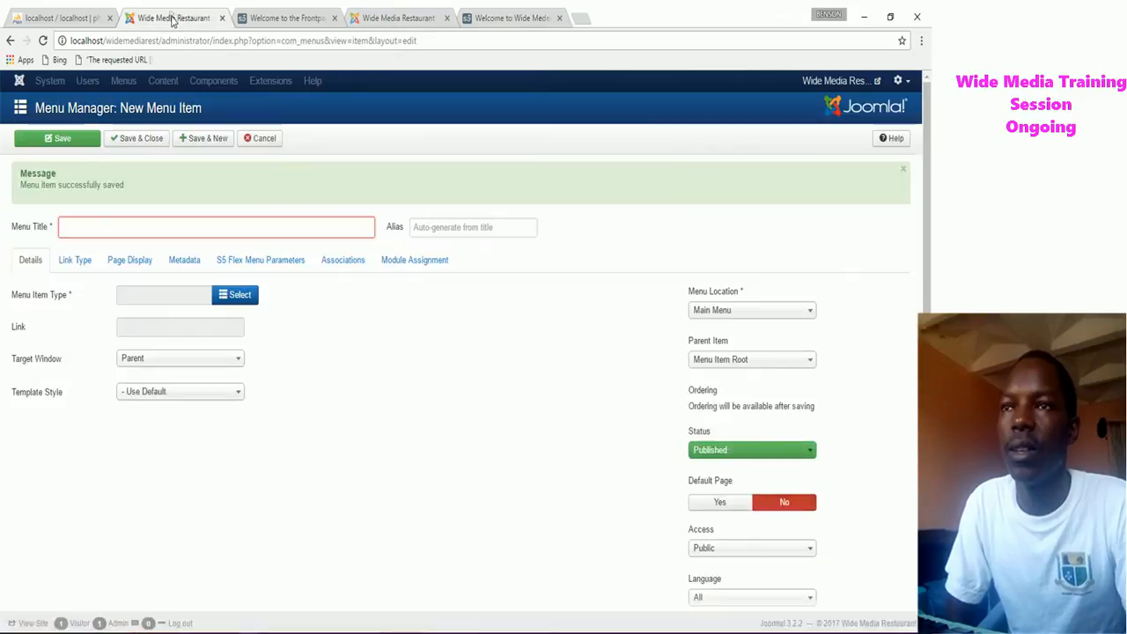
left_click(87, 227)
type("L")
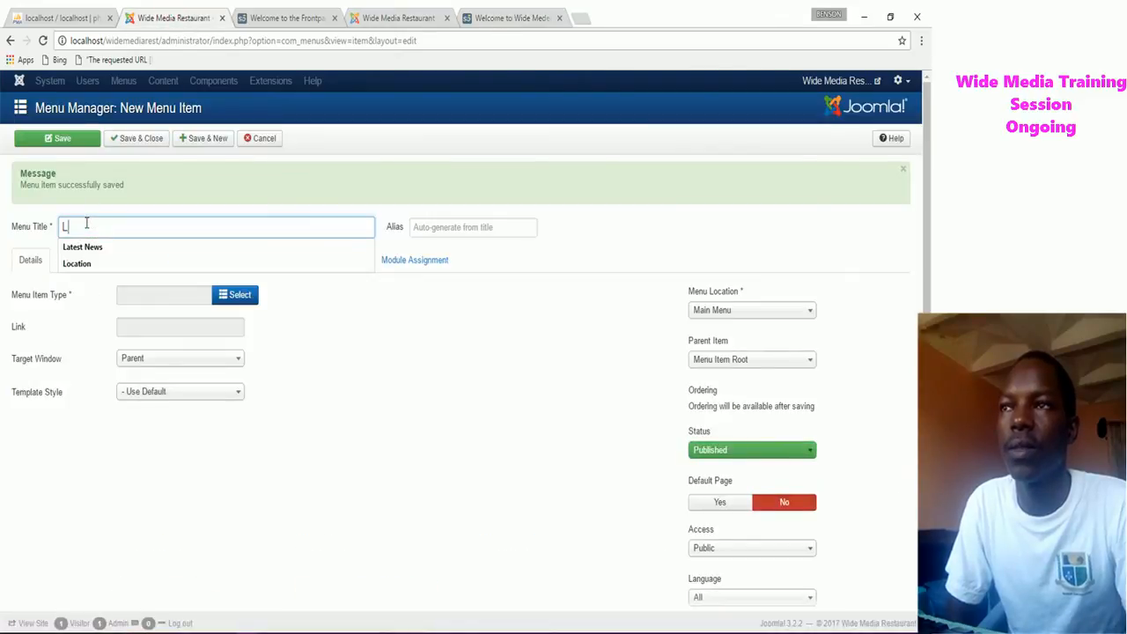
left_click(81, 263)
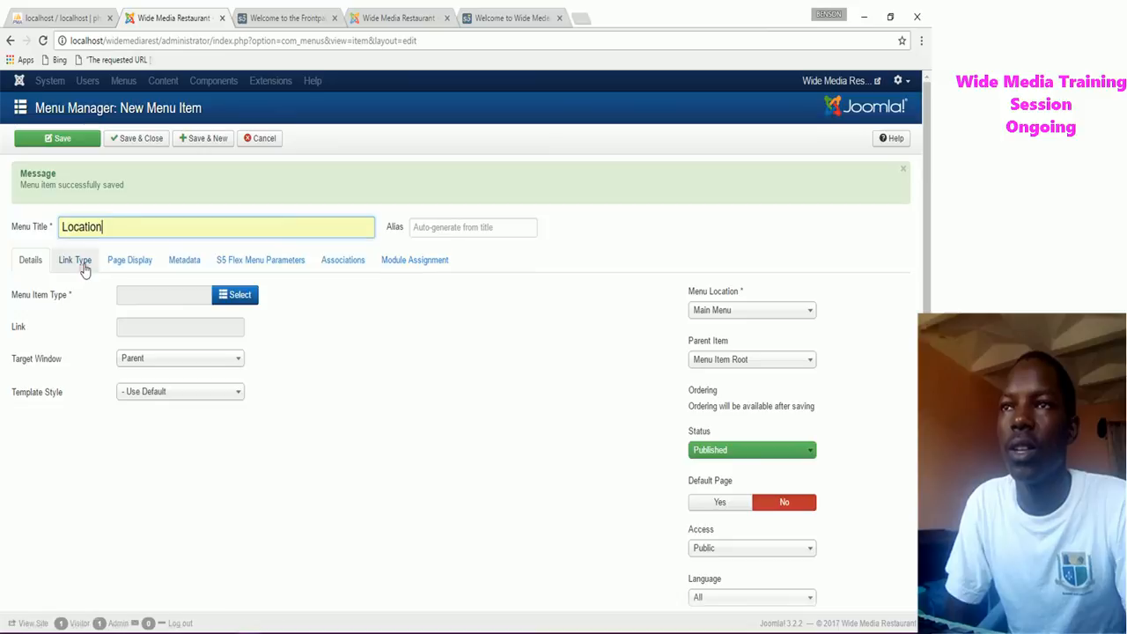
left_click(205, 141)
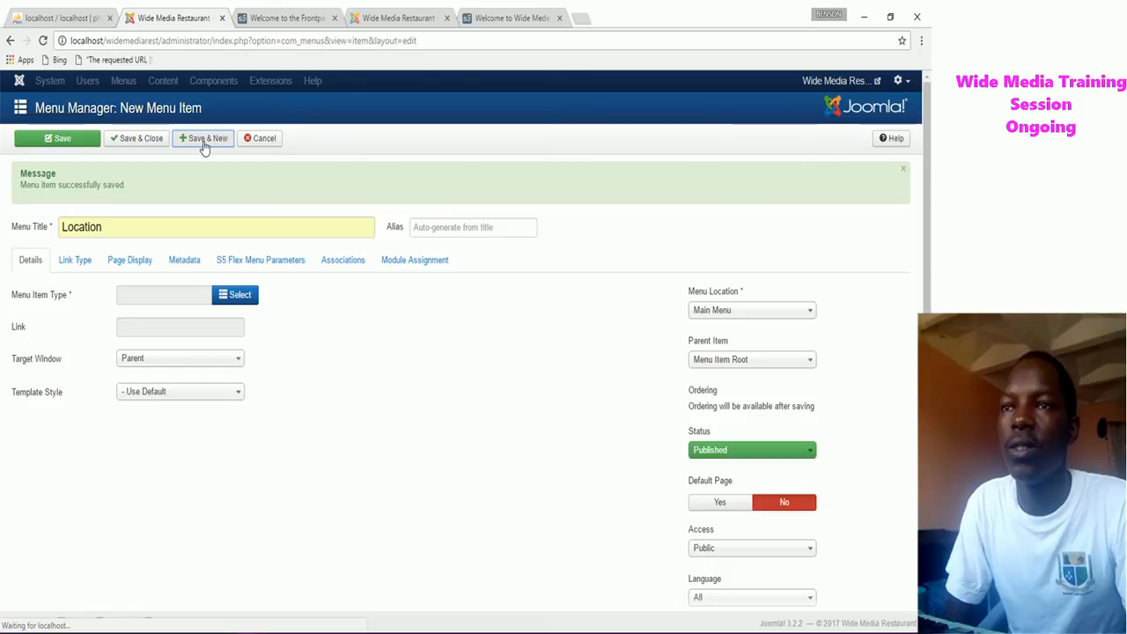
Check the Magazine site's menu bar for the next entry, title the new item Menu, and save it with another new item started.
left_click(474, 18)
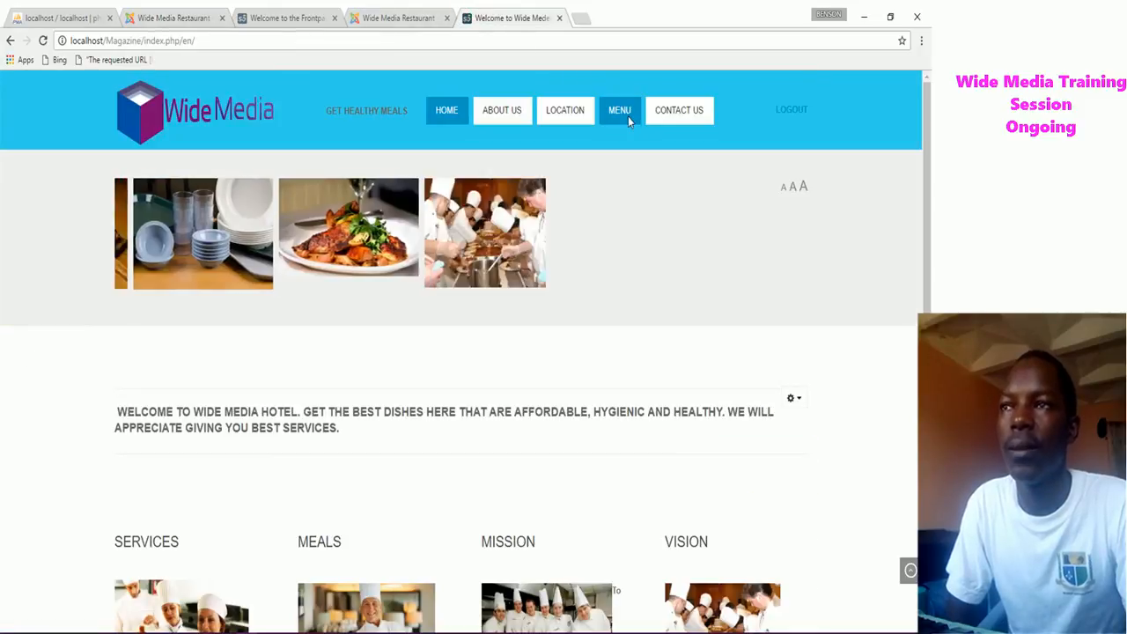
left_click(182, 19)
left_click(105, 227)
type("Menu")
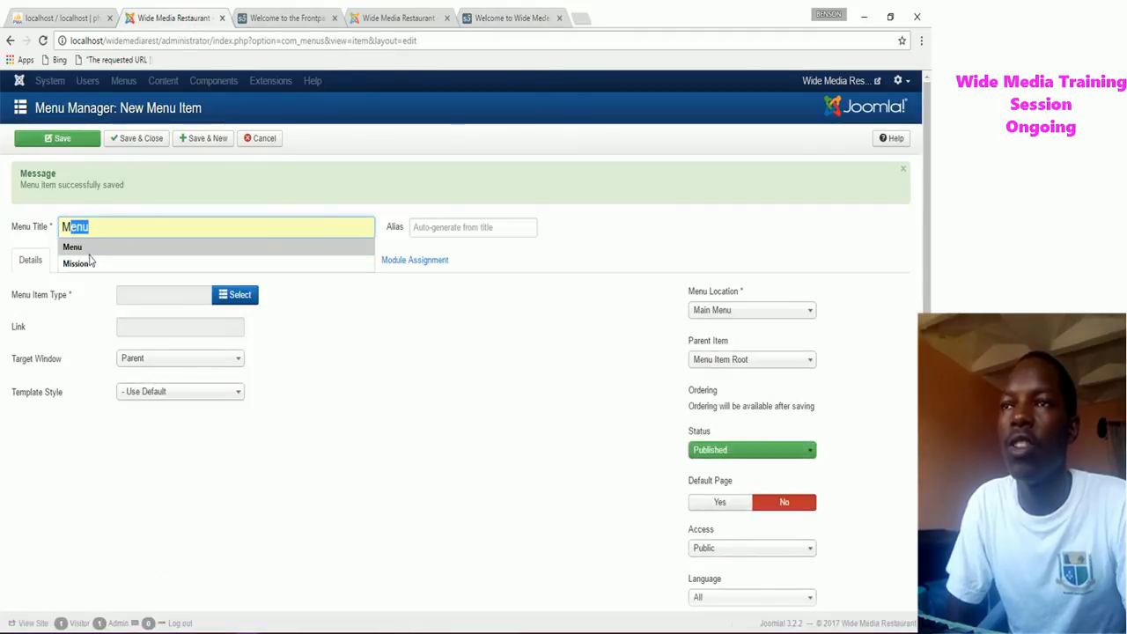
left_click(106, 247)
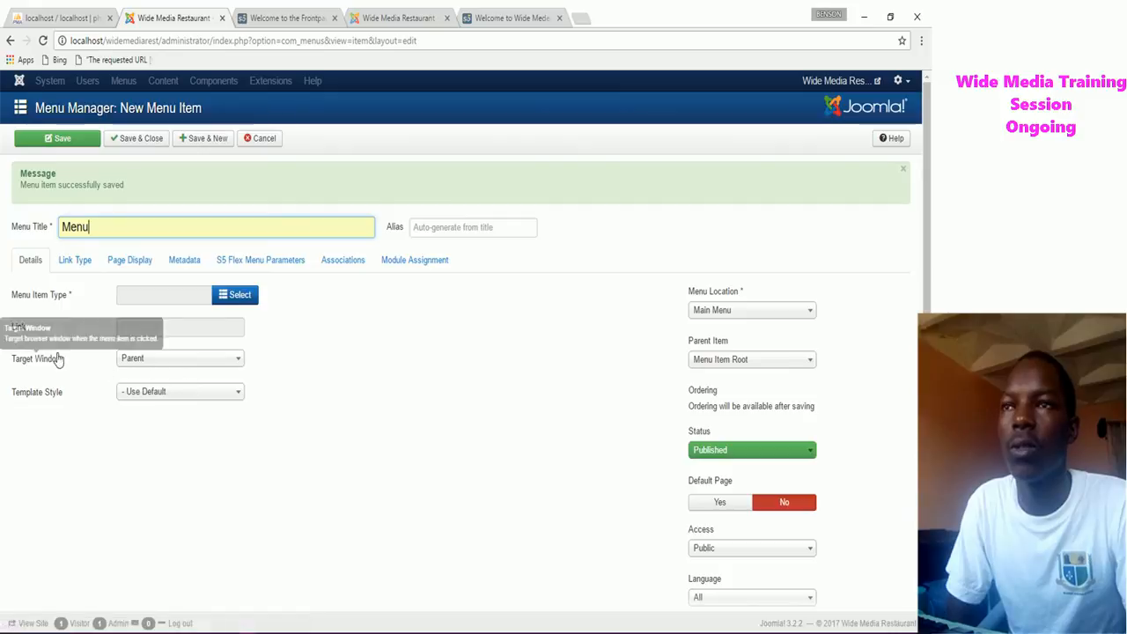
left_click(203, 138)
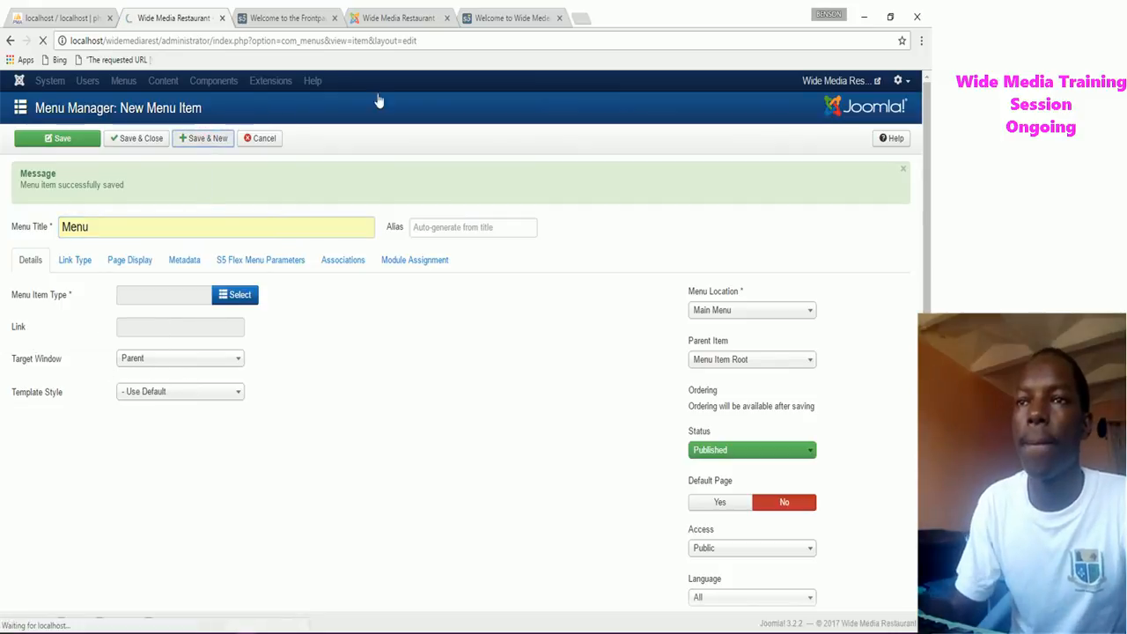
Title the last new menu item Contact Us, following the Magazine site's menu bar, and save and close it.
left_click(510, 17)
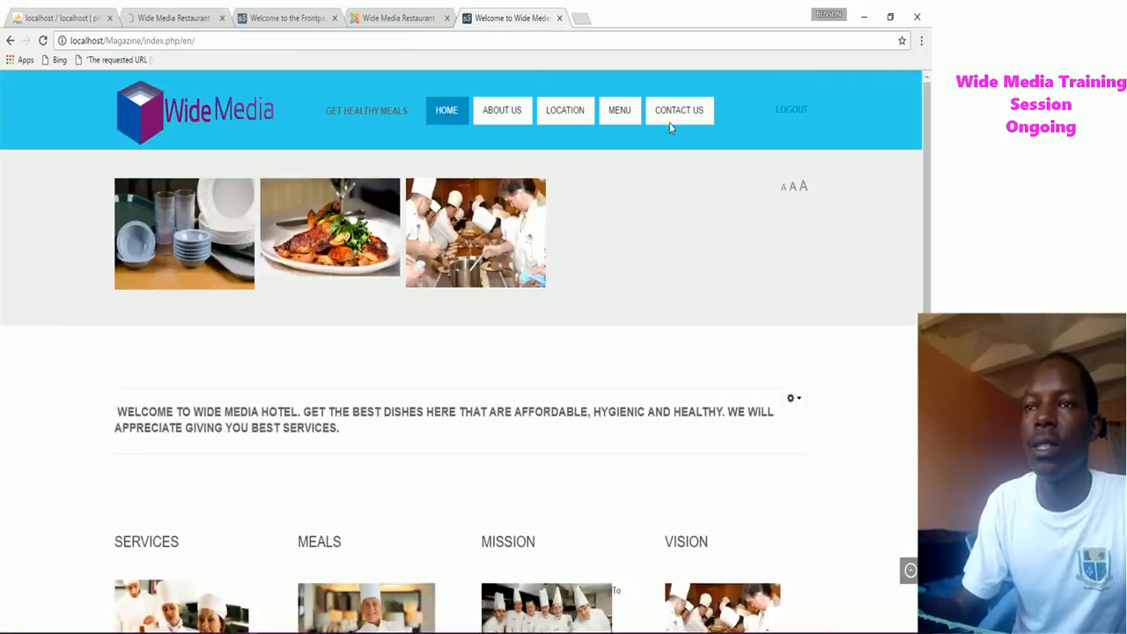
left_click(173, 17)
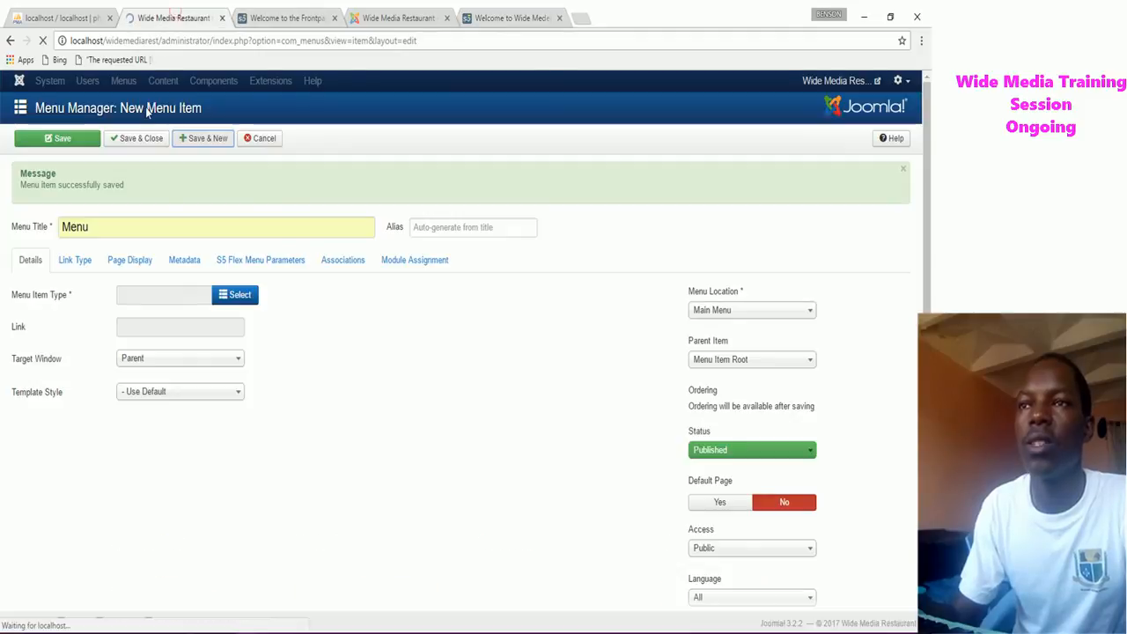
left_click(105, 225)
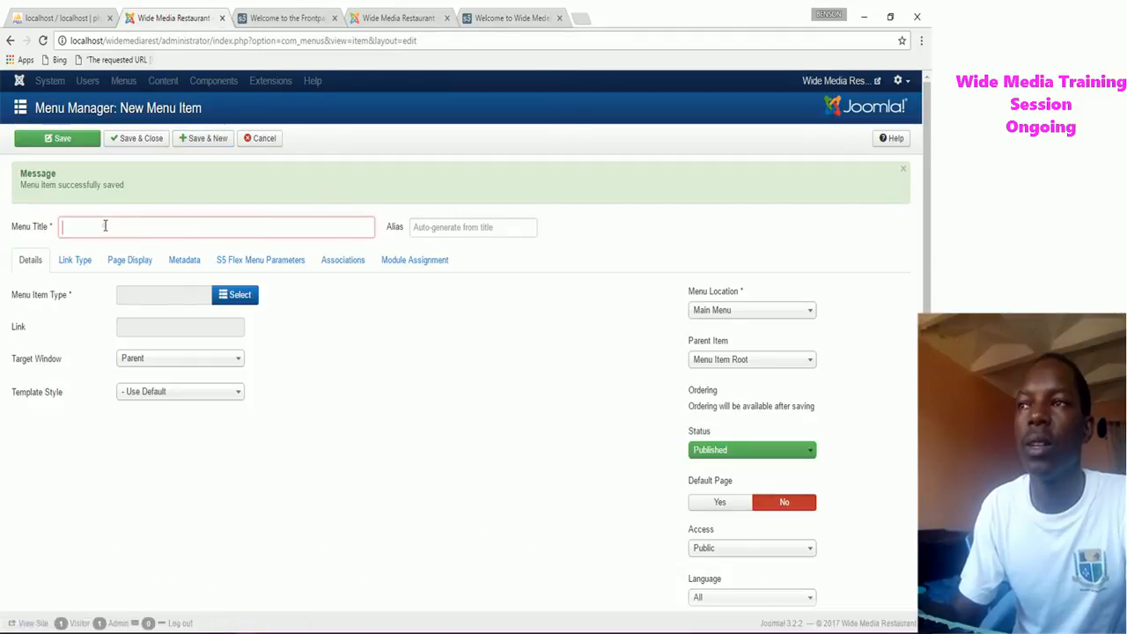
type("Contact Us")
left_click(101, 249)
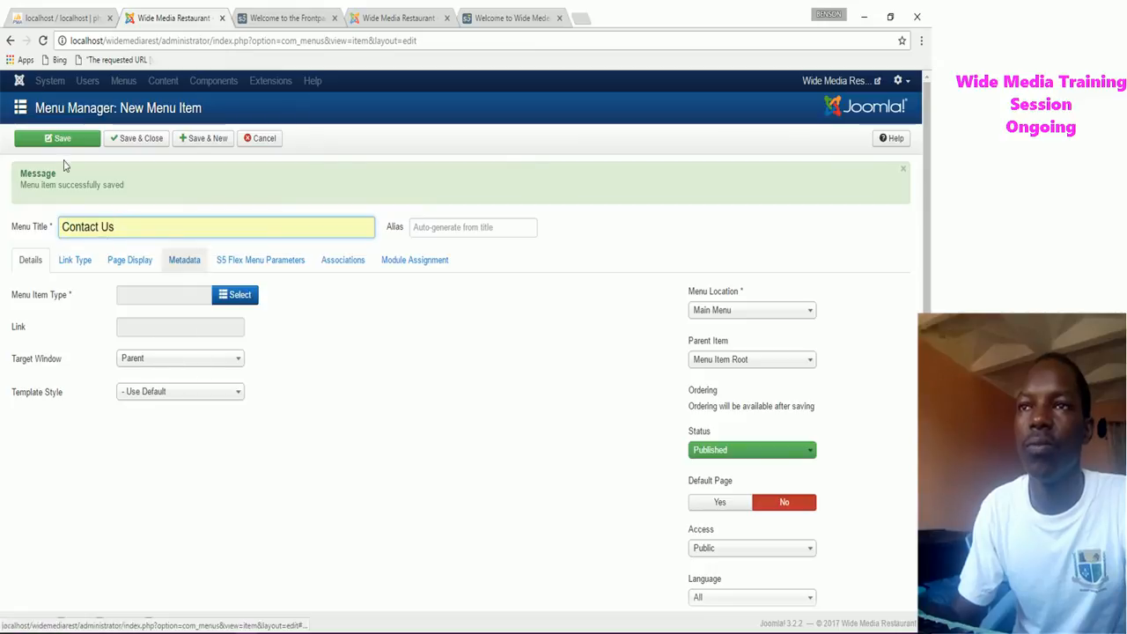
left_click(139, 142)
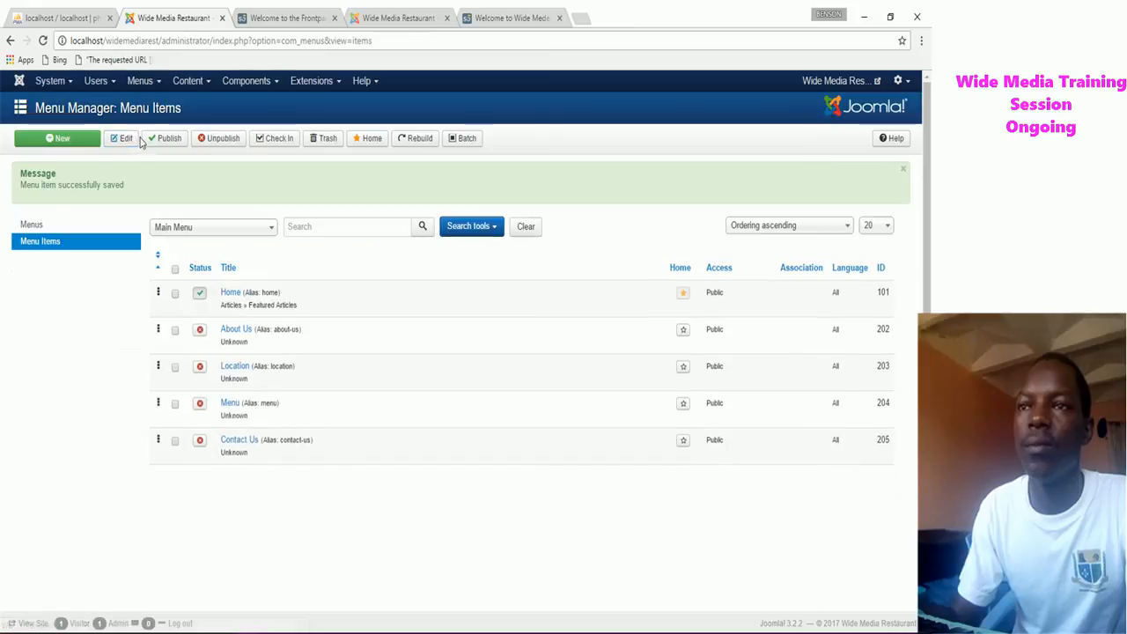
Reload the widemediarest front page, compare its menu bar with the Magazine front page, and switch to the Magazine site's module list.
left_click(288, 19)
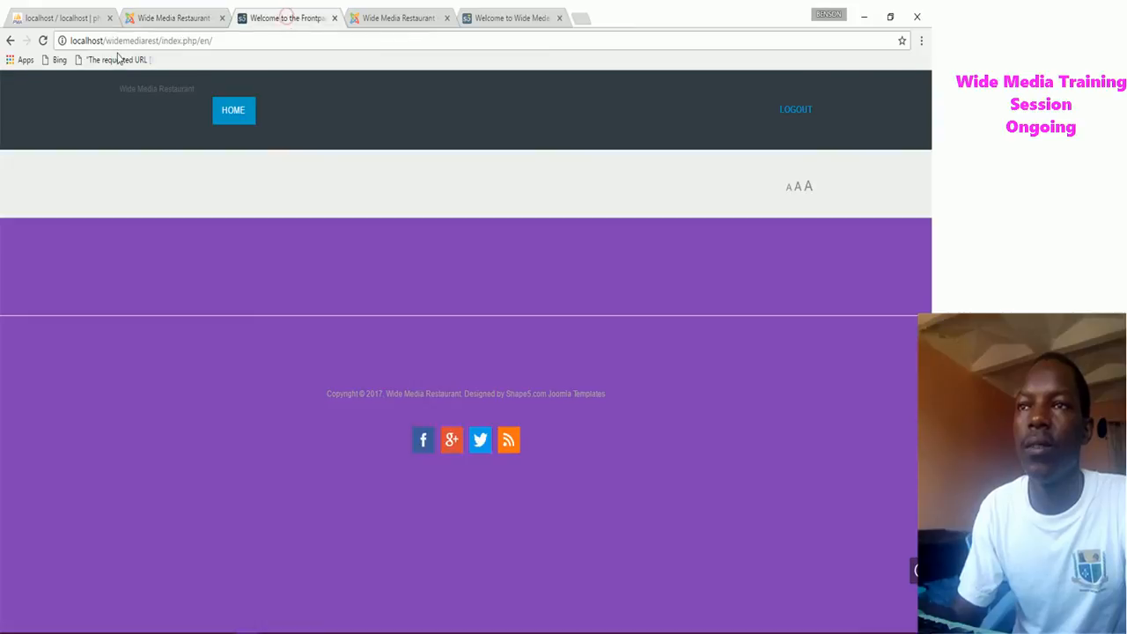
left_click(43, 41)
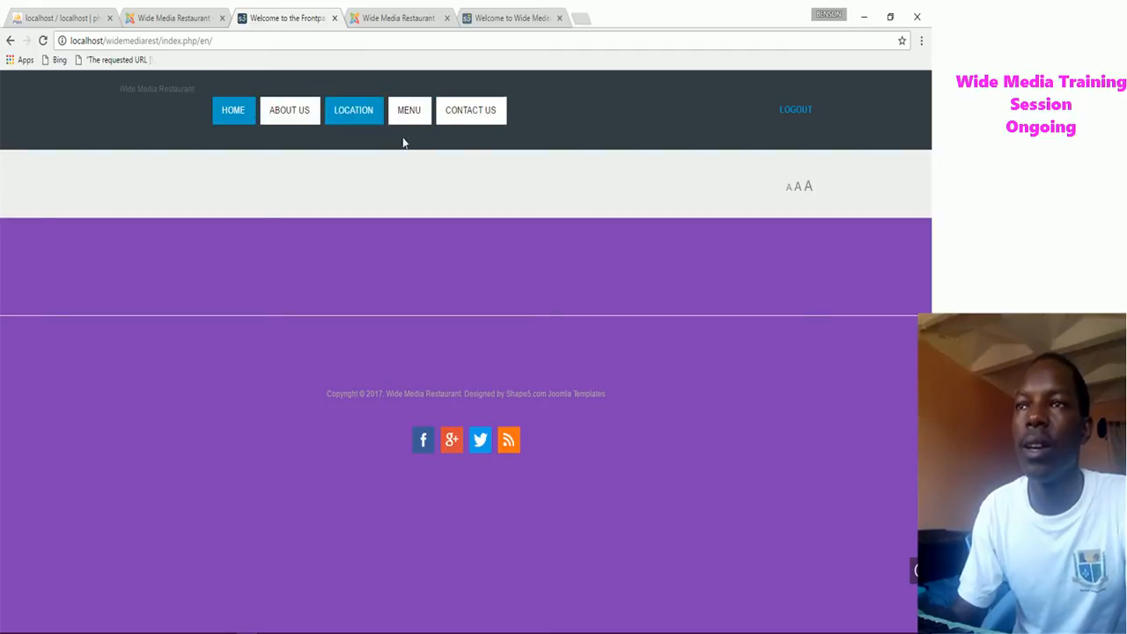
left_click(504, 18)
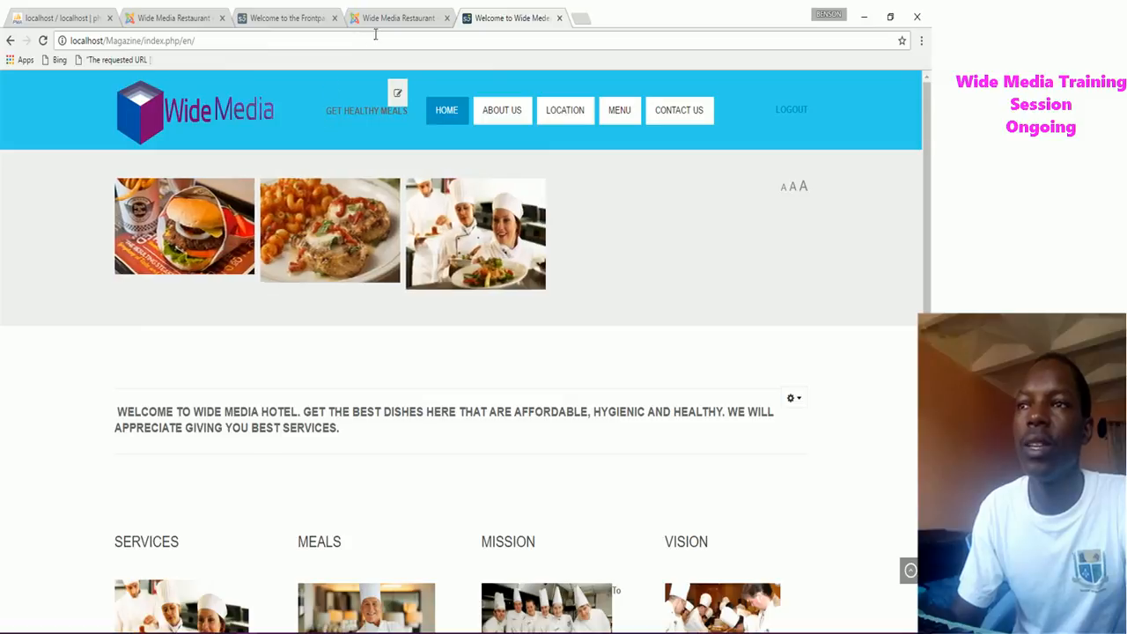
left_click(257, 18)
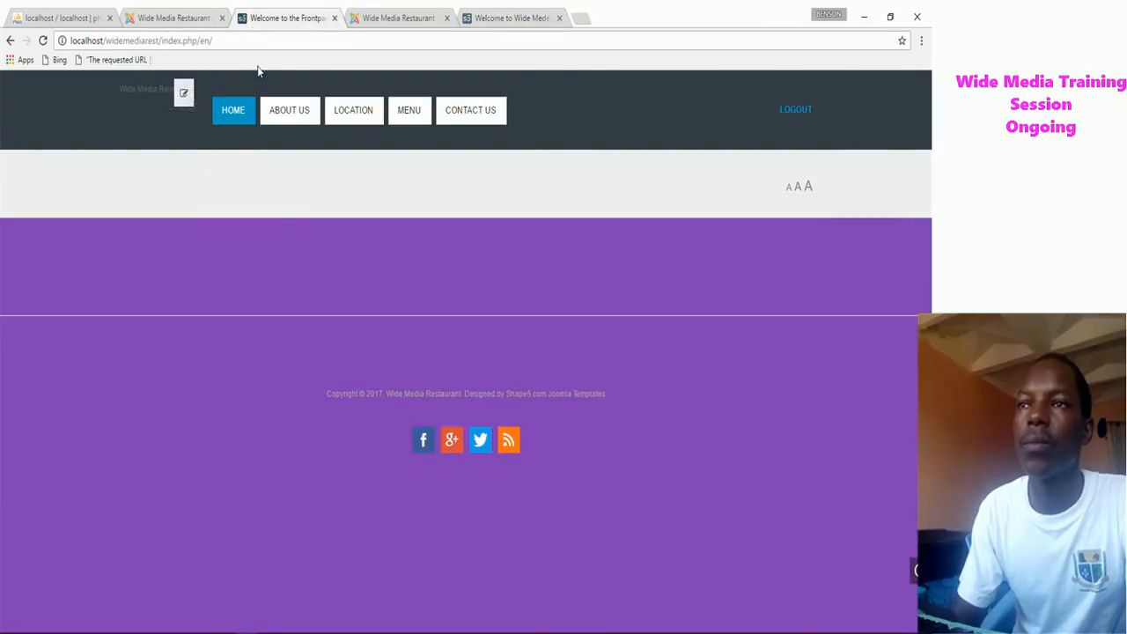
left_click(405, 17)
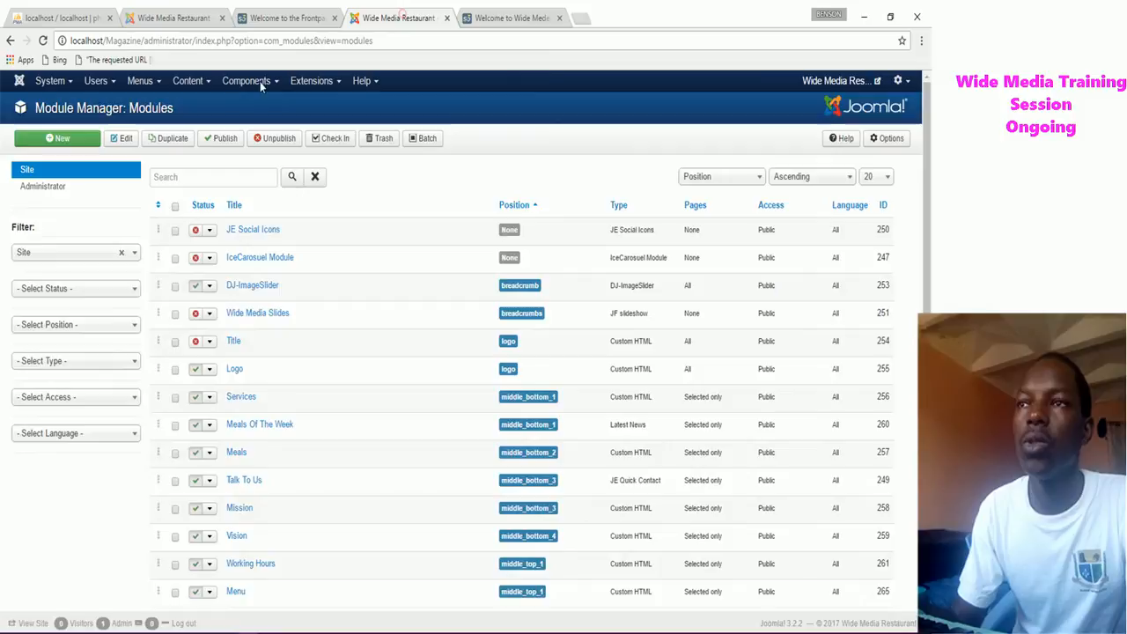
Check the Magazine front page's header and logo against the widemediarest administration, and return to the widemediarest administrator.
left_click(486, 19)
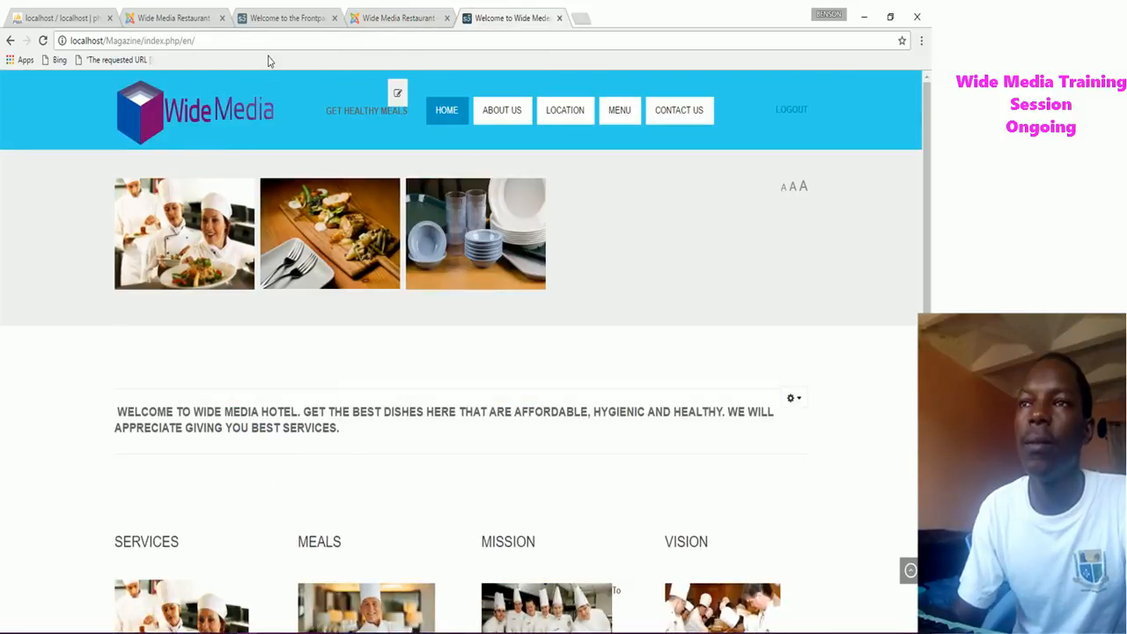
left_click(176, 18)
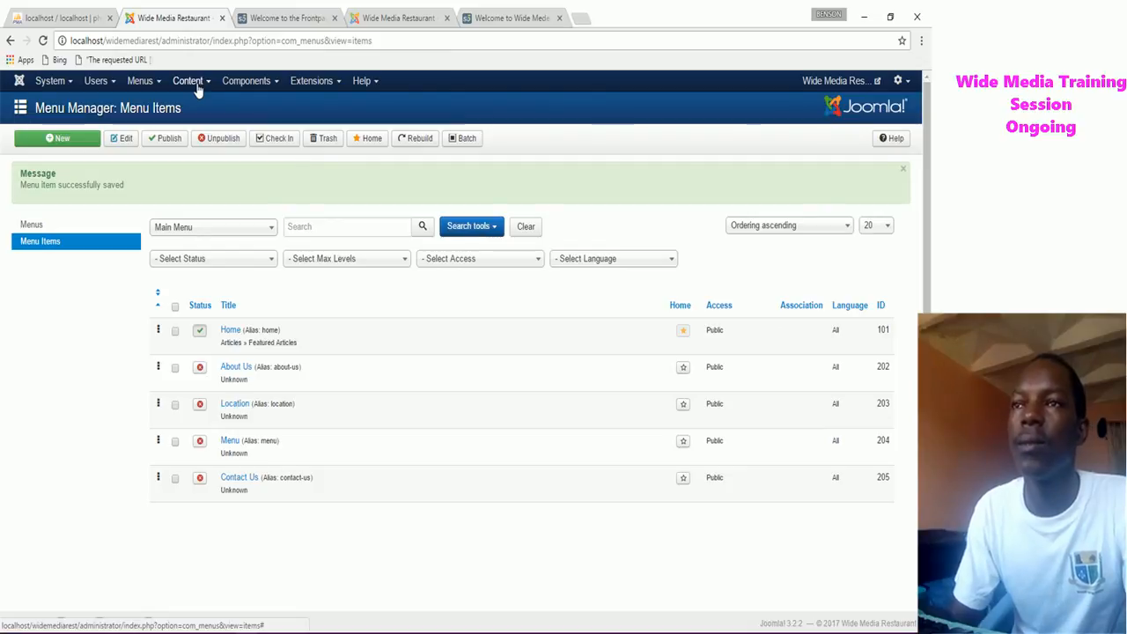
left_click(515, 17)
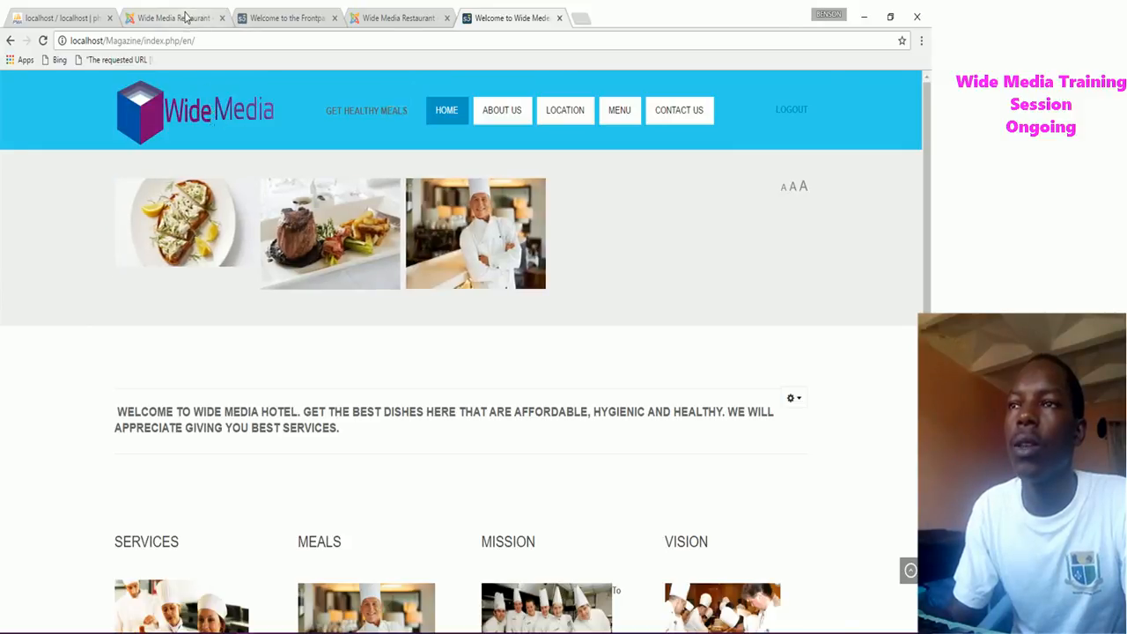
left_click(187, 17)
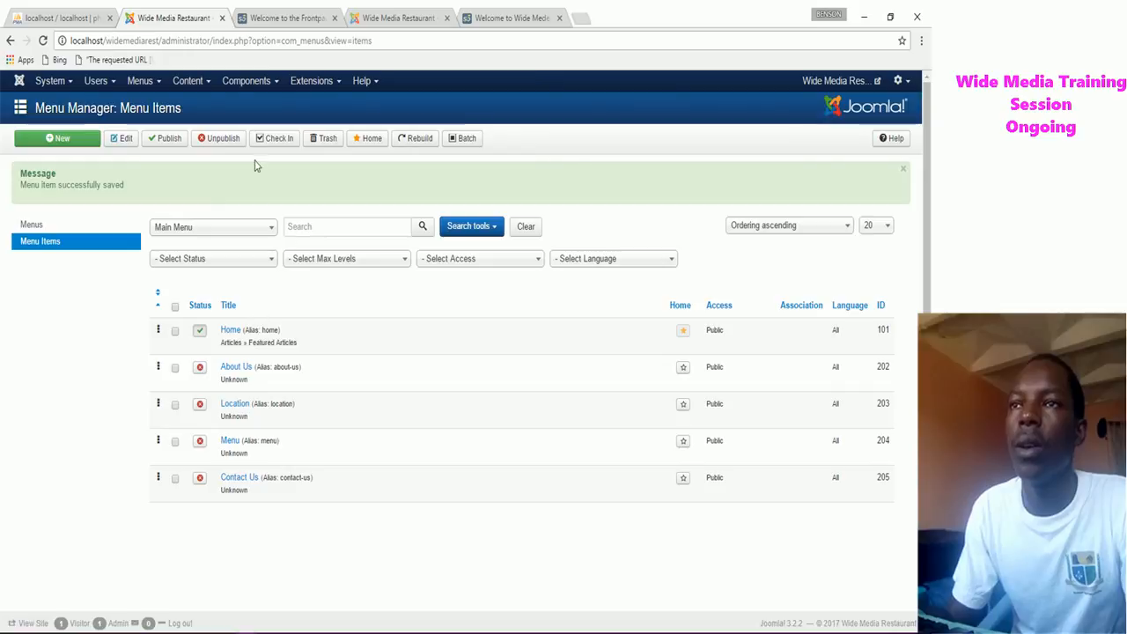
Create a new Custom HTML module on the widemediarest site and title it Logo.
left_click(319, 81)
left_click(331, 136)
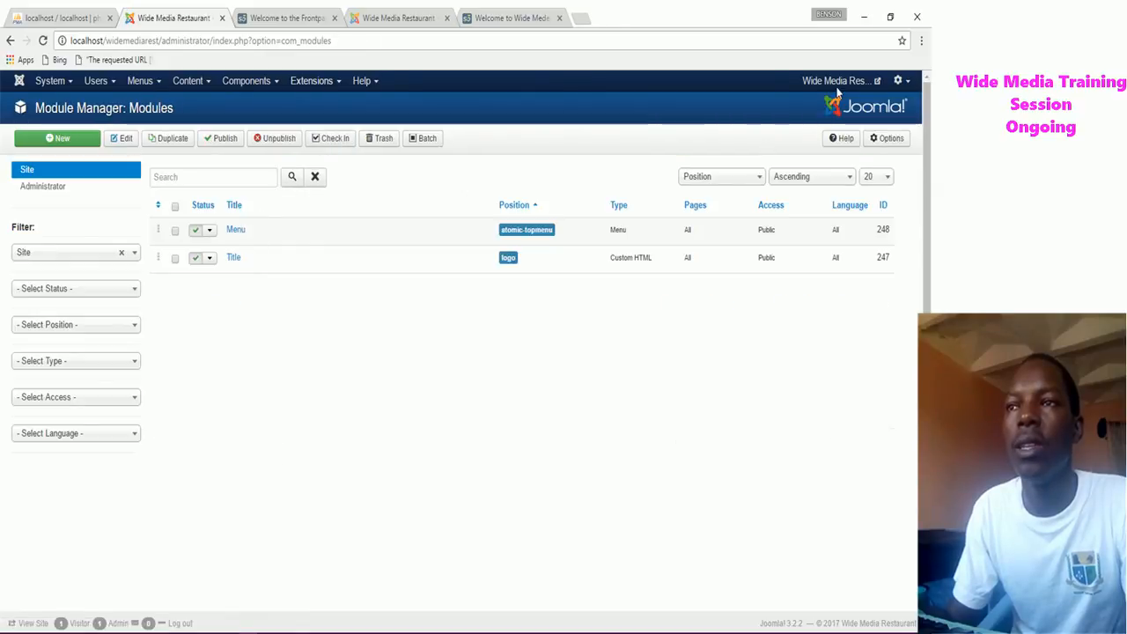
left_click(65, 139)
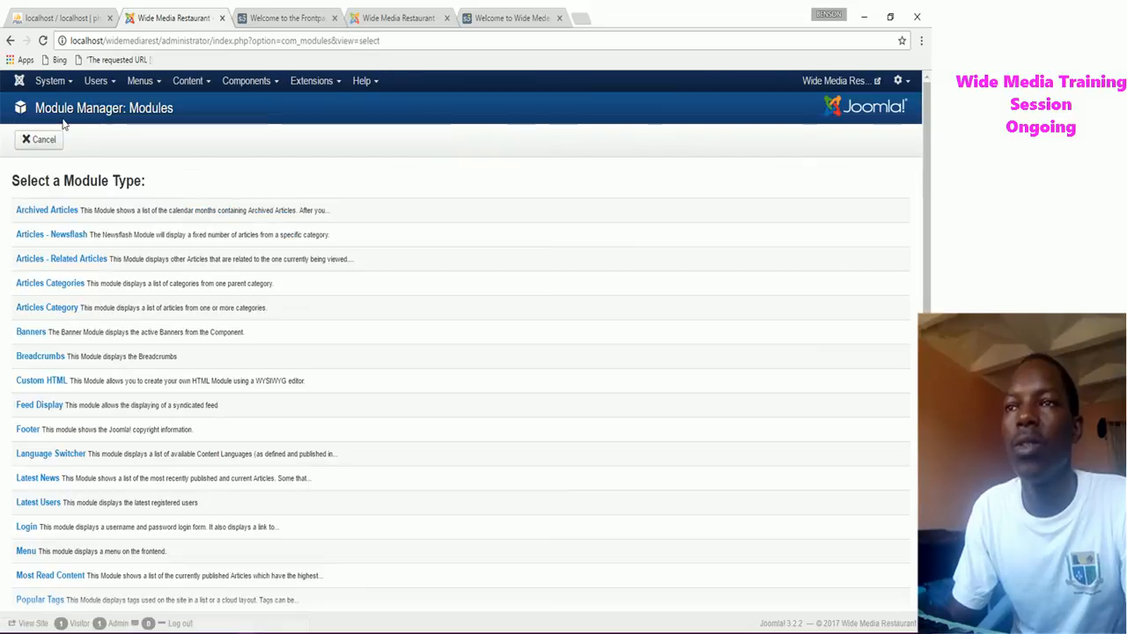
left_click(45, 386)
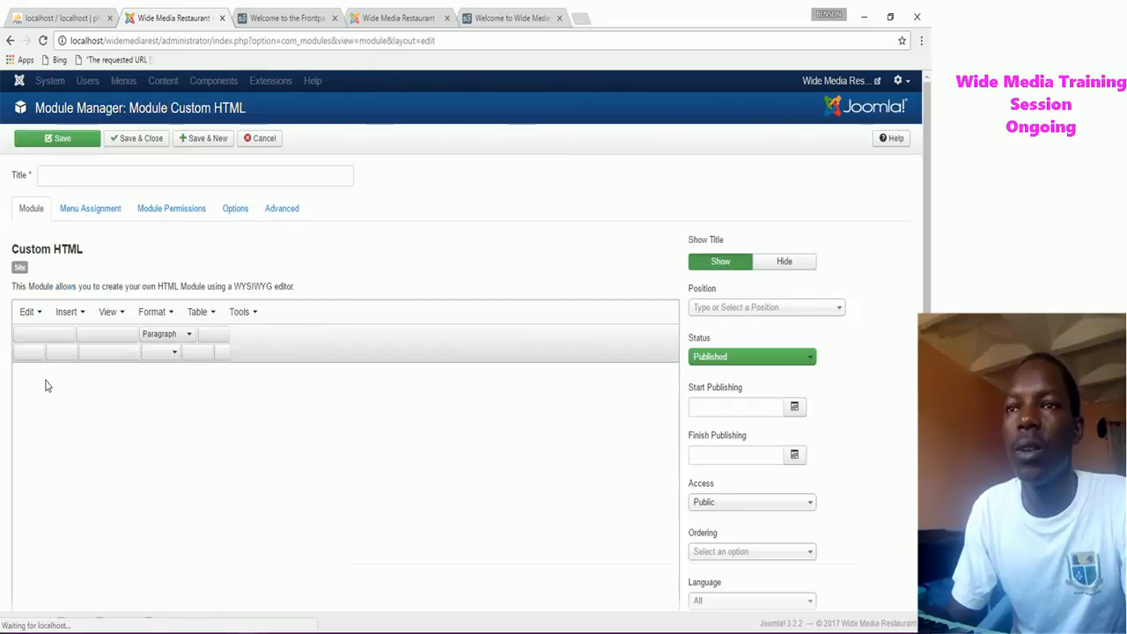
left_click(63, 174)
type("LO")
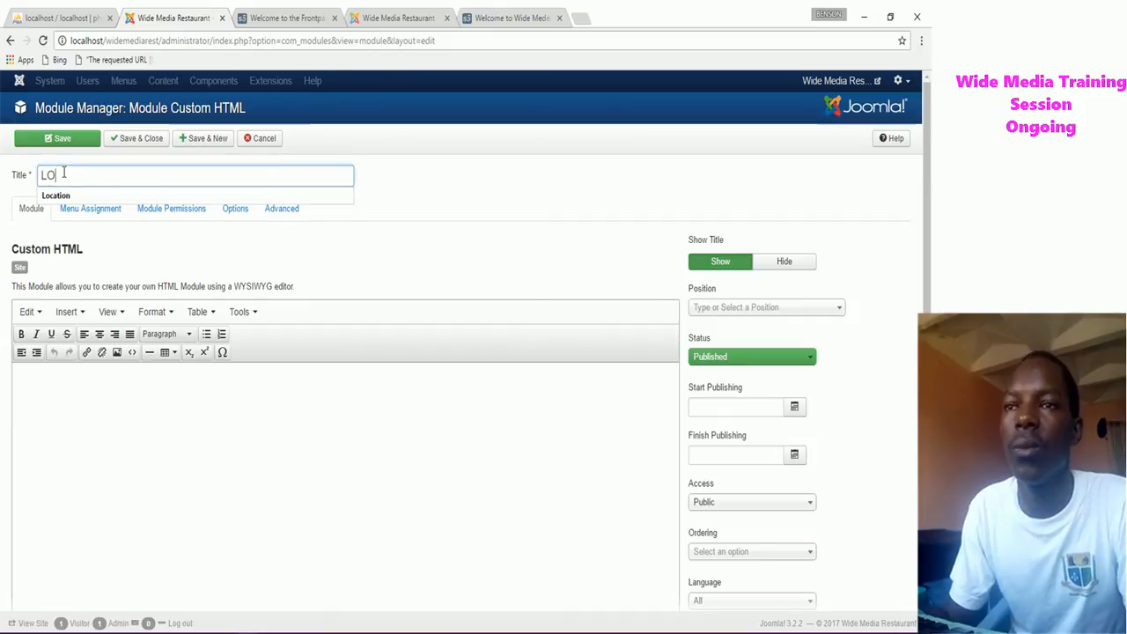
key("BackSpace")
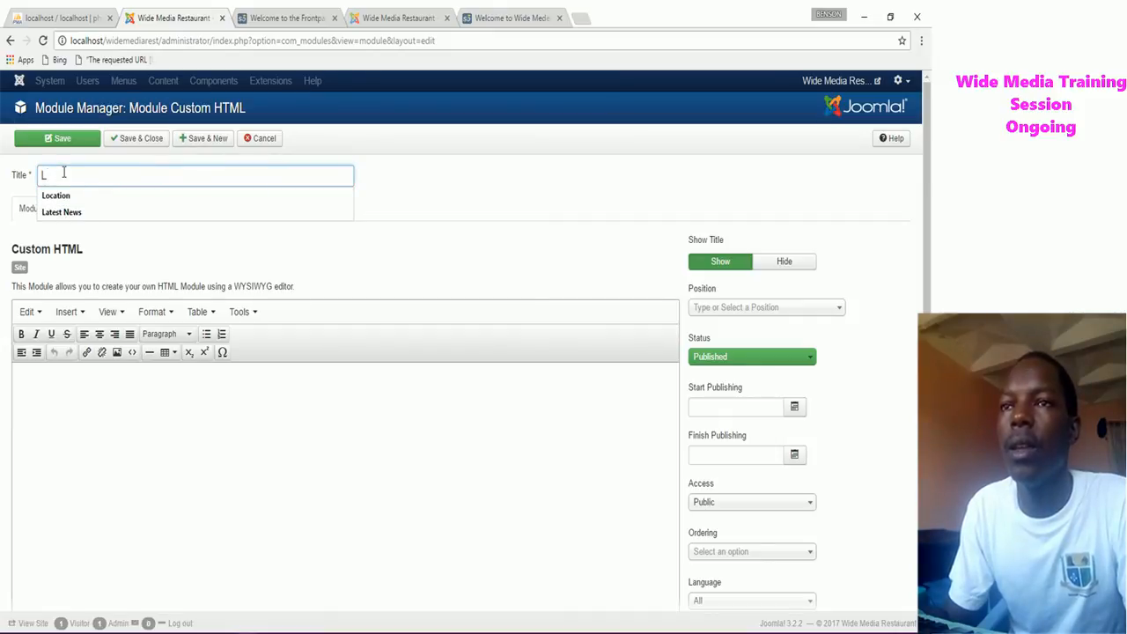
type("ogo")
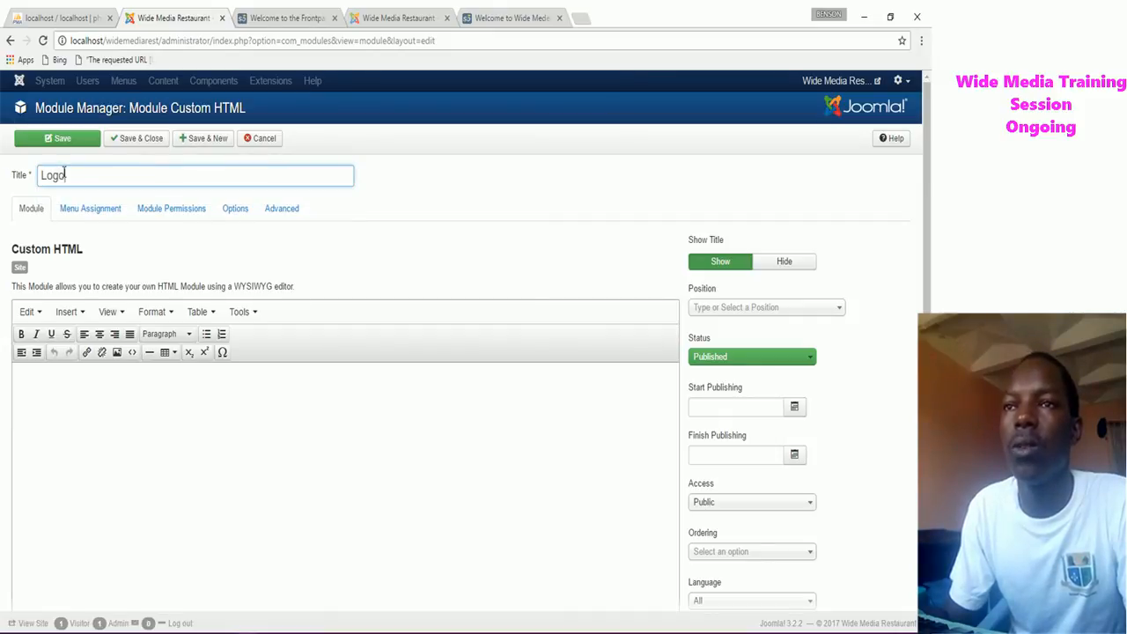
left_click(31, 386)
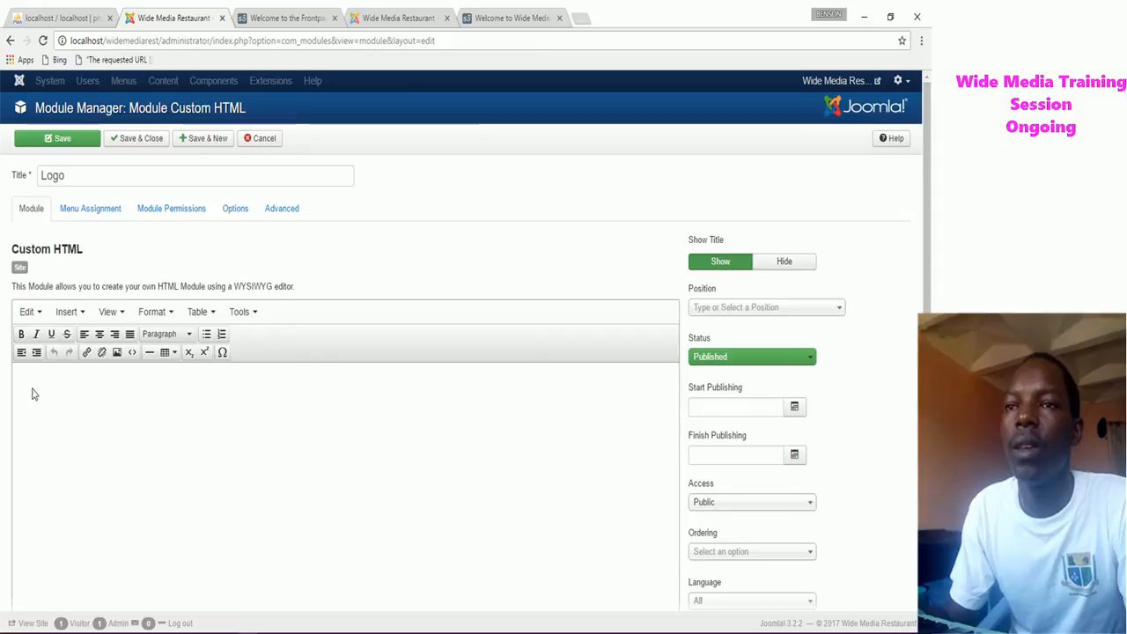
scroll(47, 418, "down", 3)
scroll(160, 593, "down", 1)
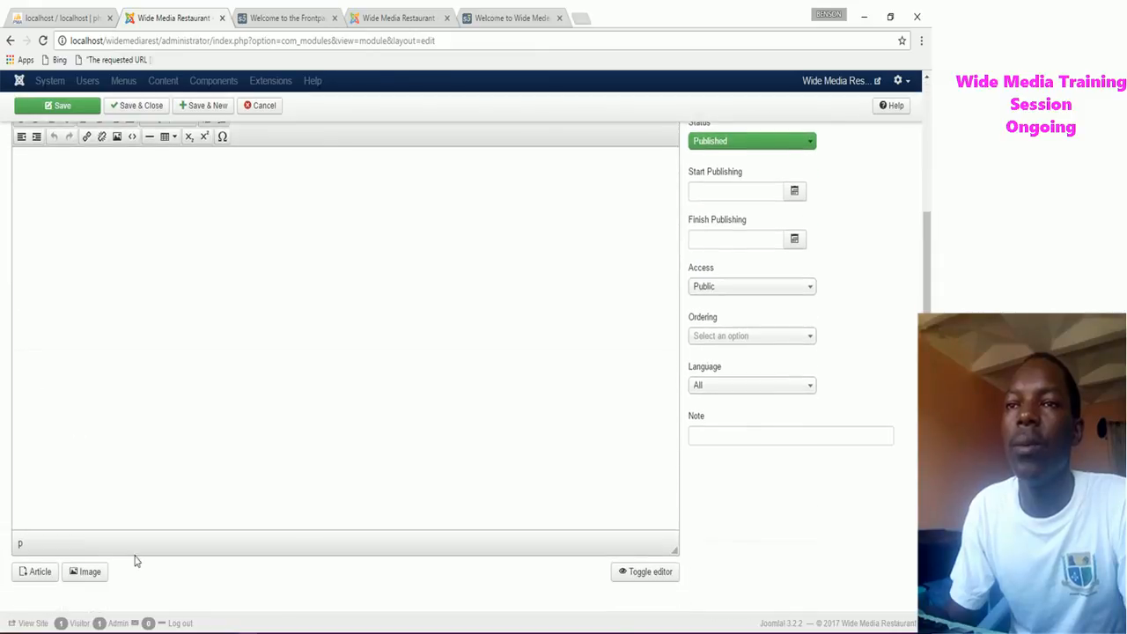
left_click(85, 573)
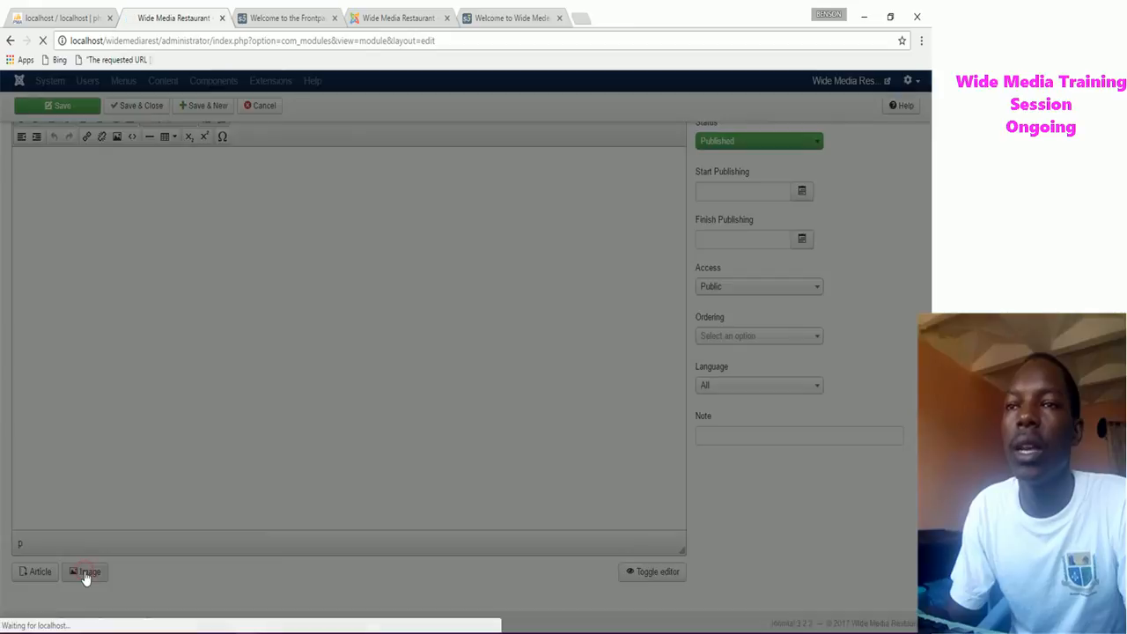
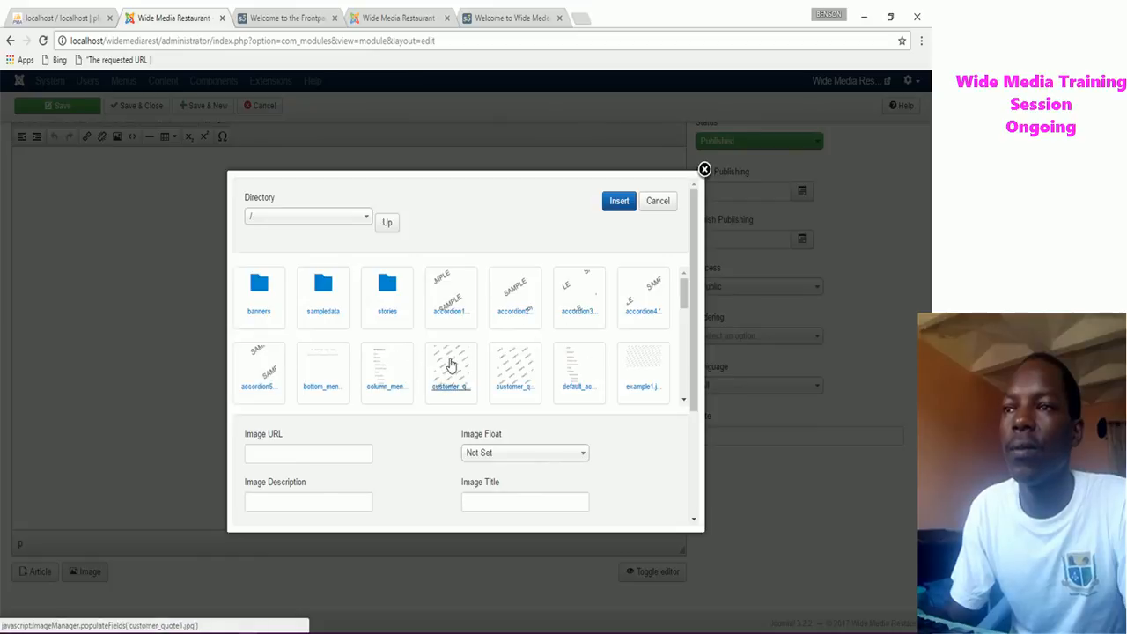
scroll(448, 366, "down", 1)
scroll(447, 364, "down", 6)
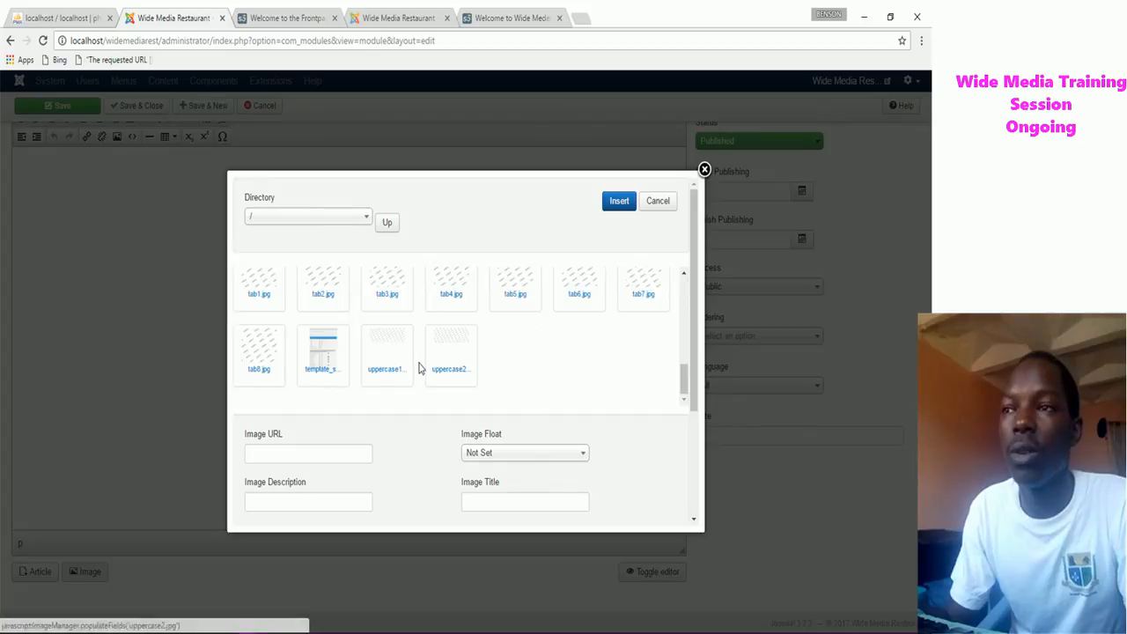
scroll(395, 457, "down", 3)
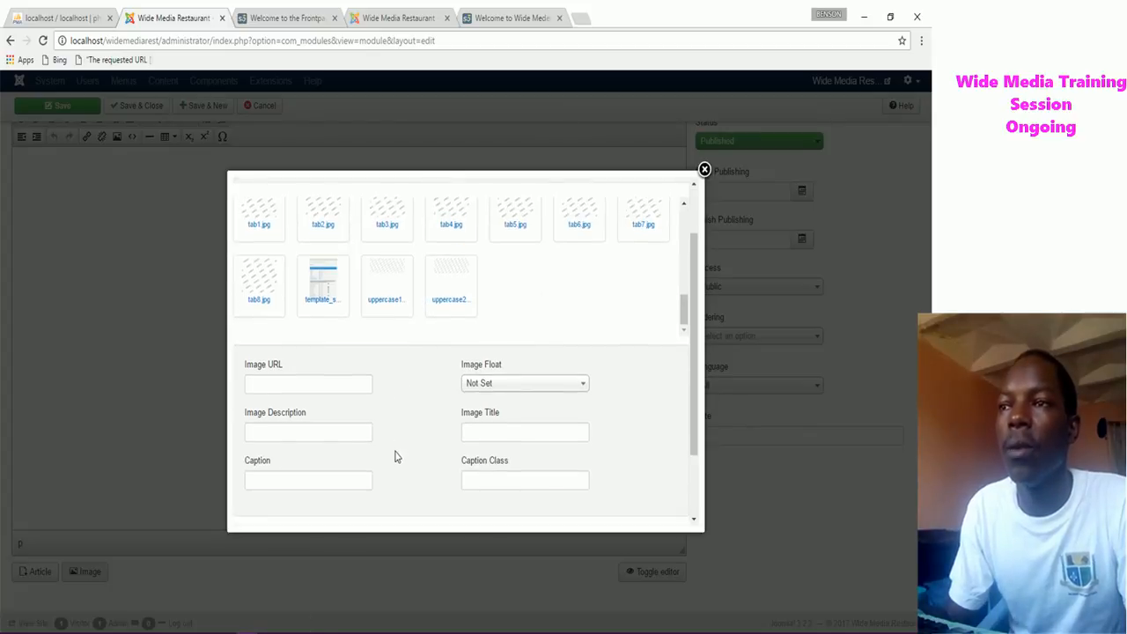
scroll(397, 461, "down", 1)
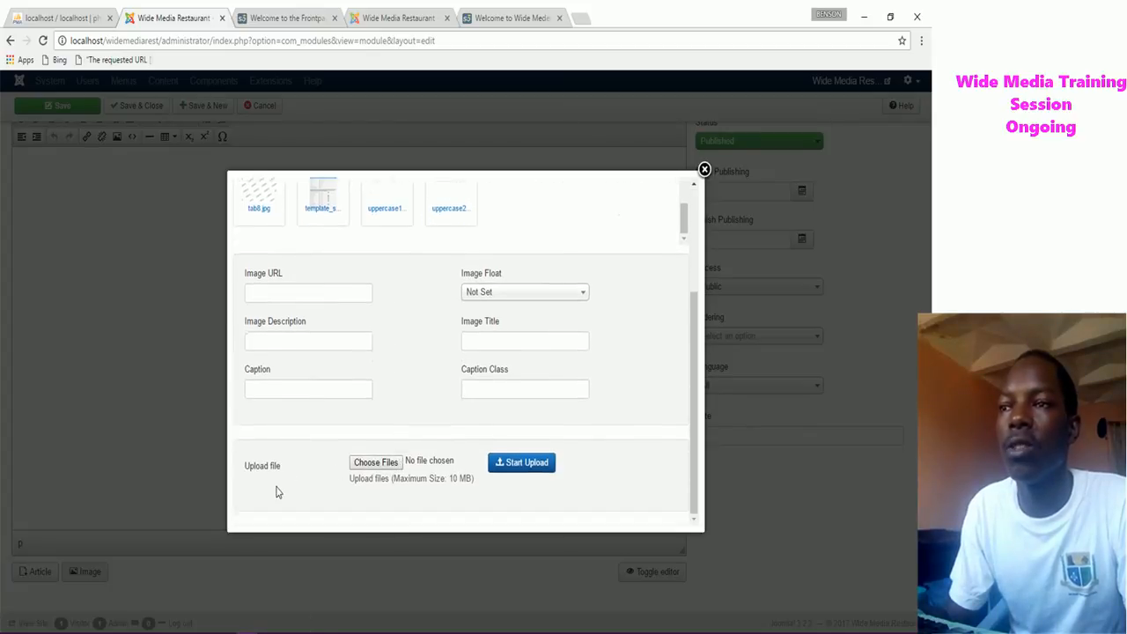
left_click(373, 466)
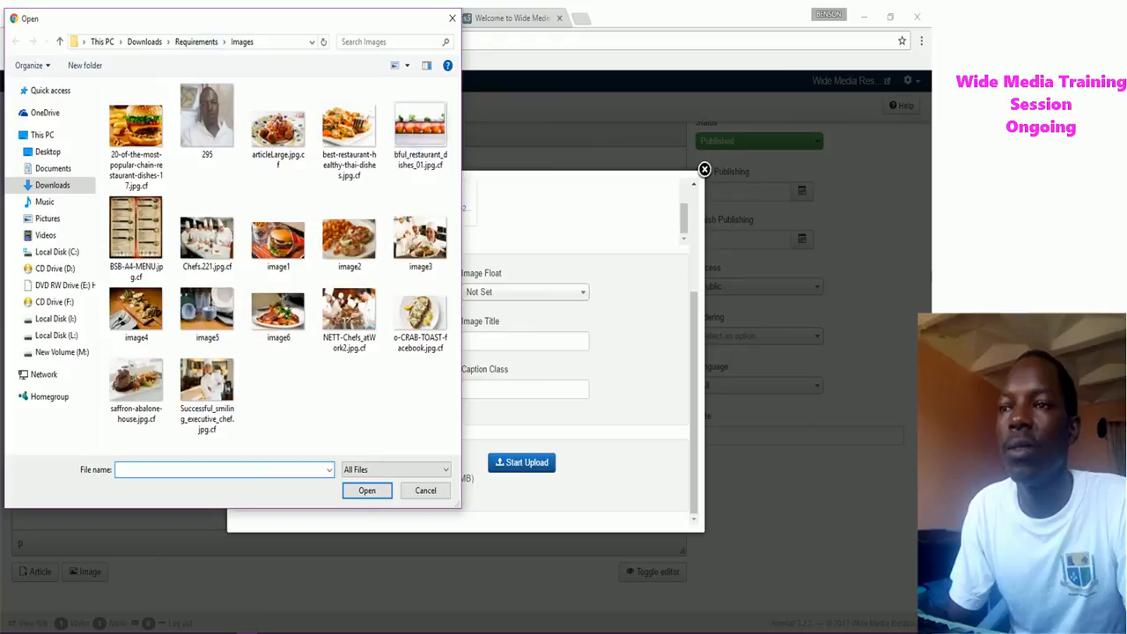
left_click(42, 155)
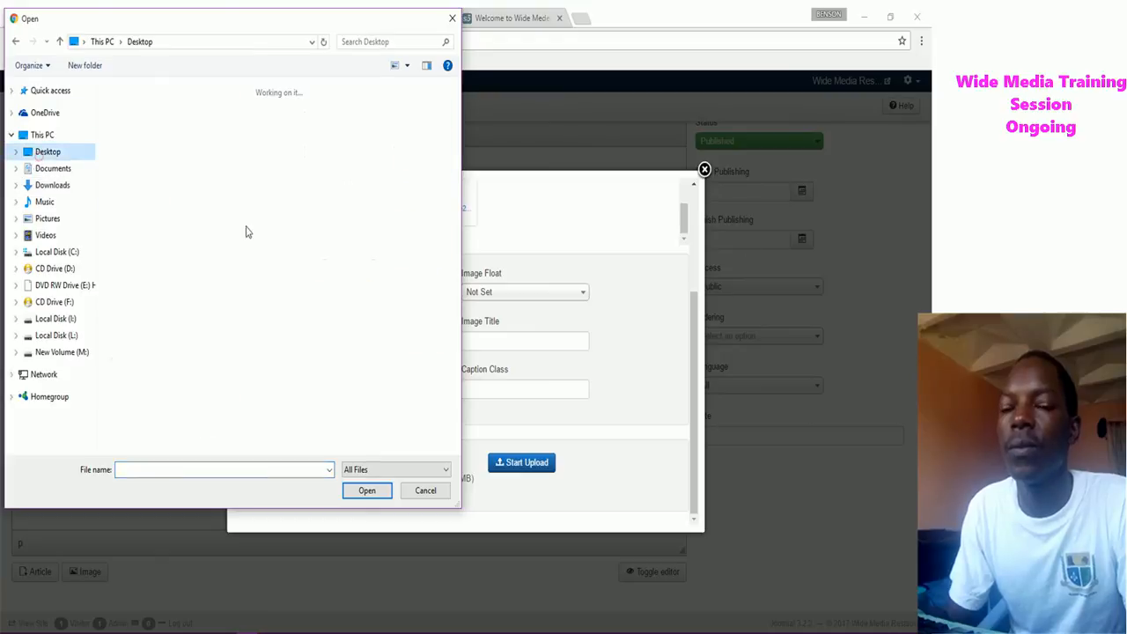
scroll(240, 388, "down", 10)
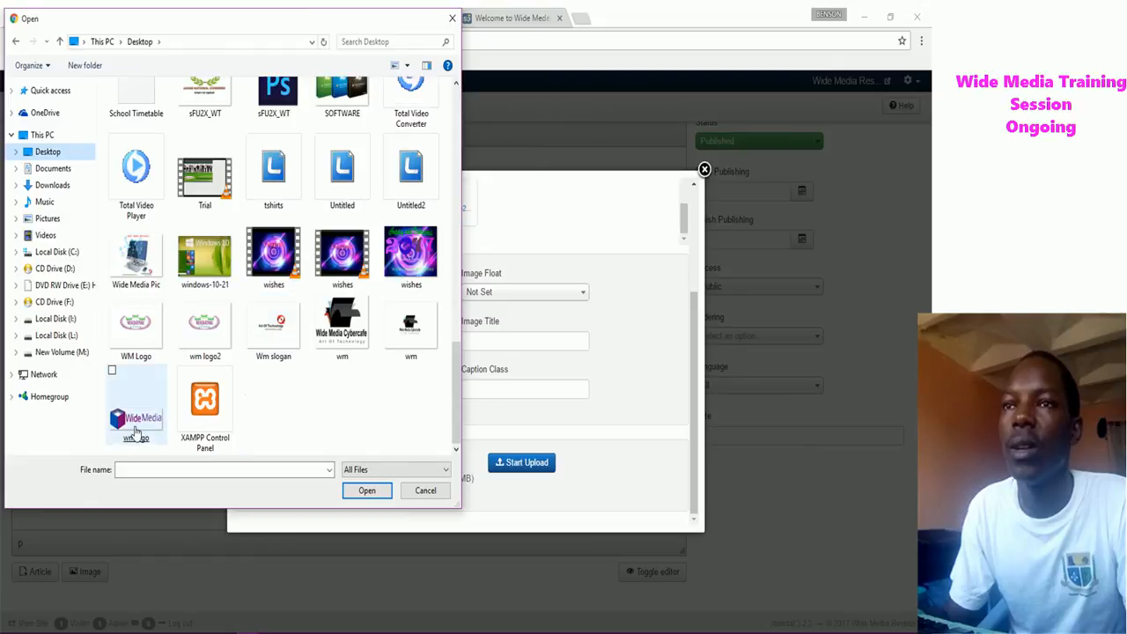
double_click(133, 420)
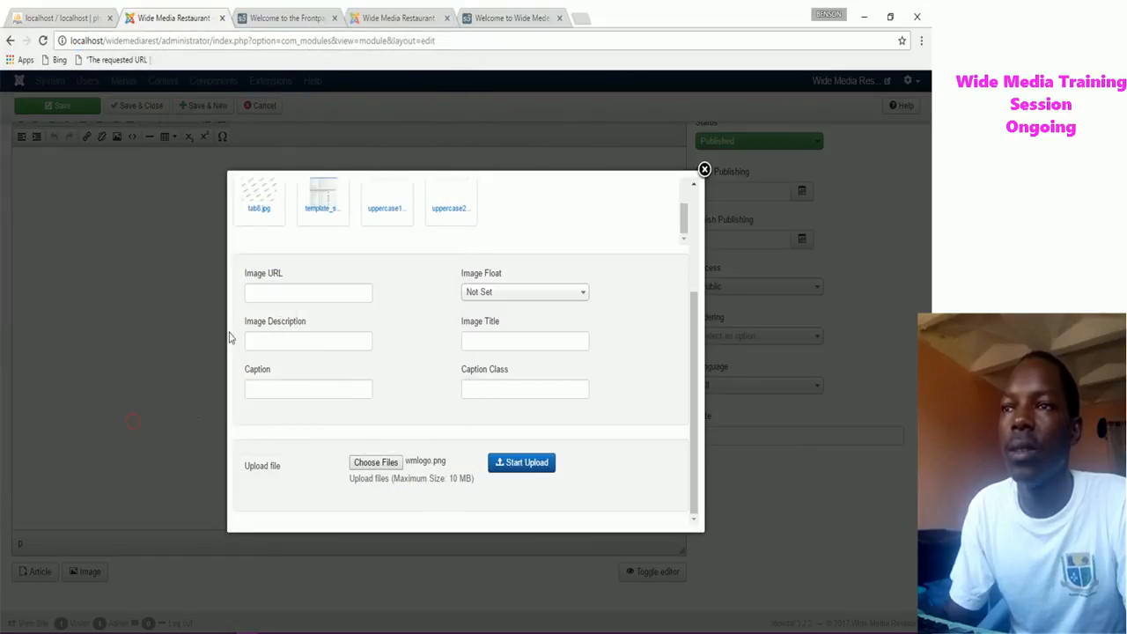
left_click(221, 121)
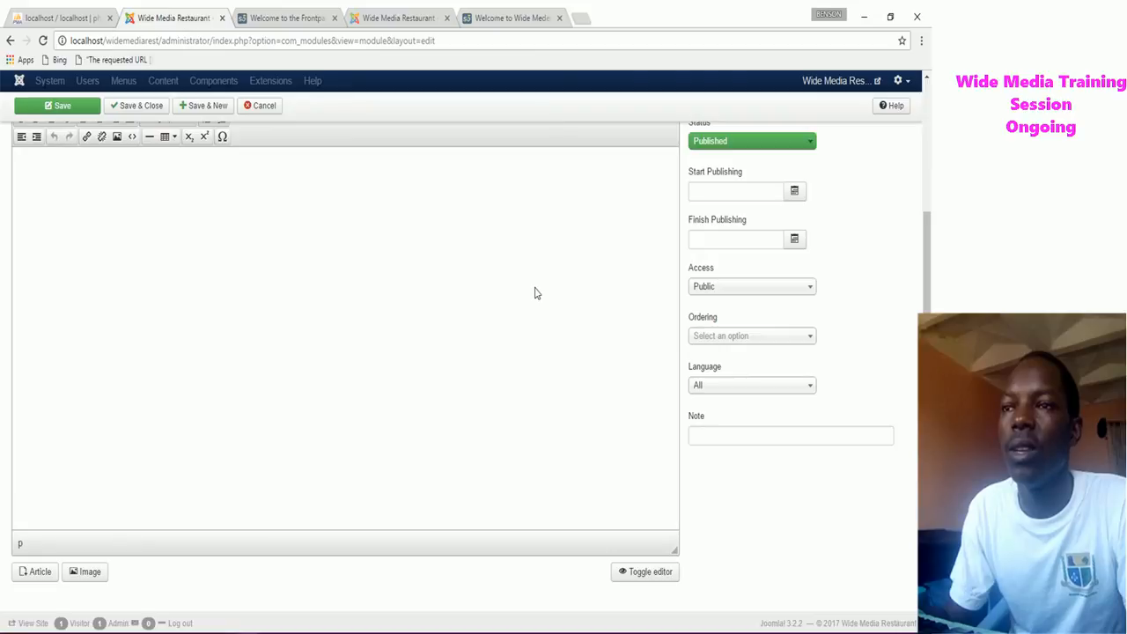
scroll(516, 301, "up", 2)
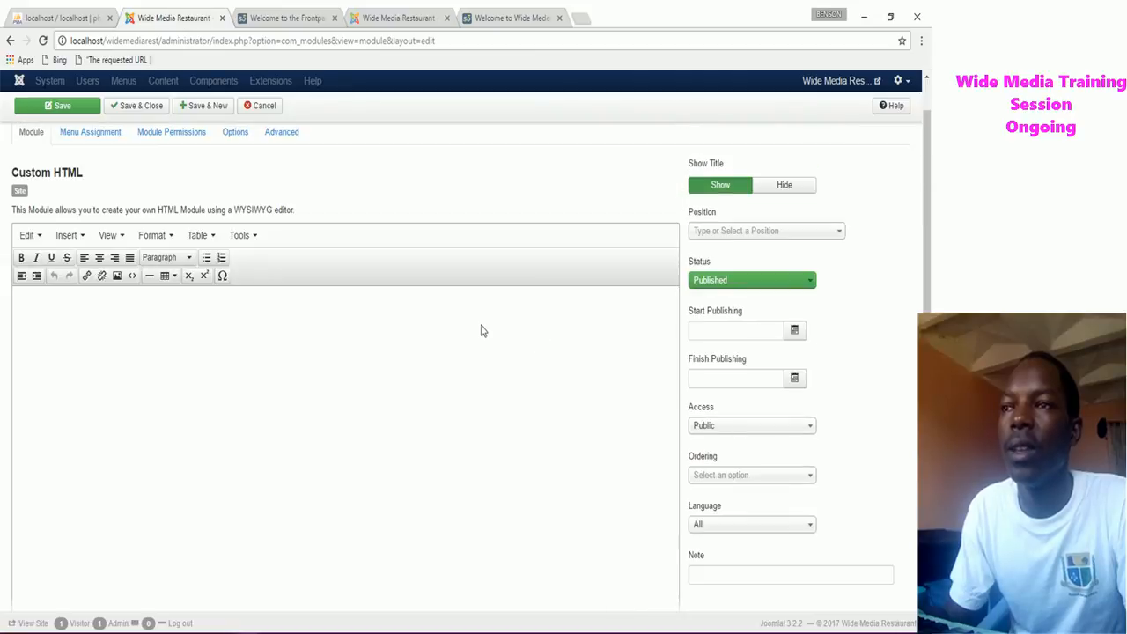
Upload wmlogo.png from the Desktop folder through the Logo module's image insertion dialog.
scroll(226, 420, "down", 2)
left_click(91, 572)
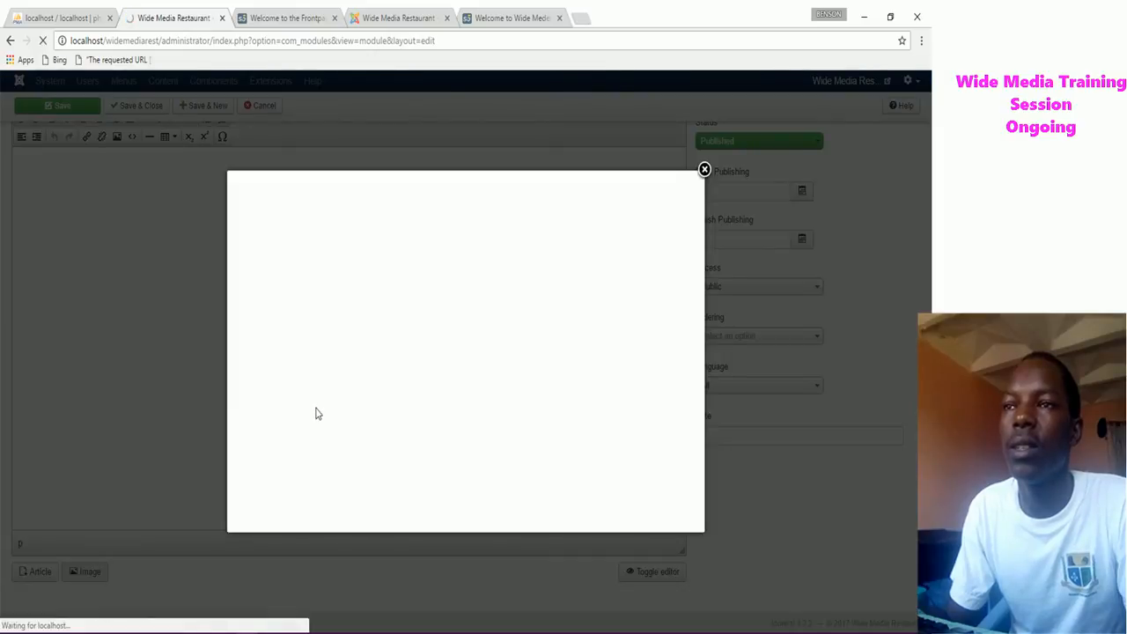
scroll(318, 414, "down", 4)
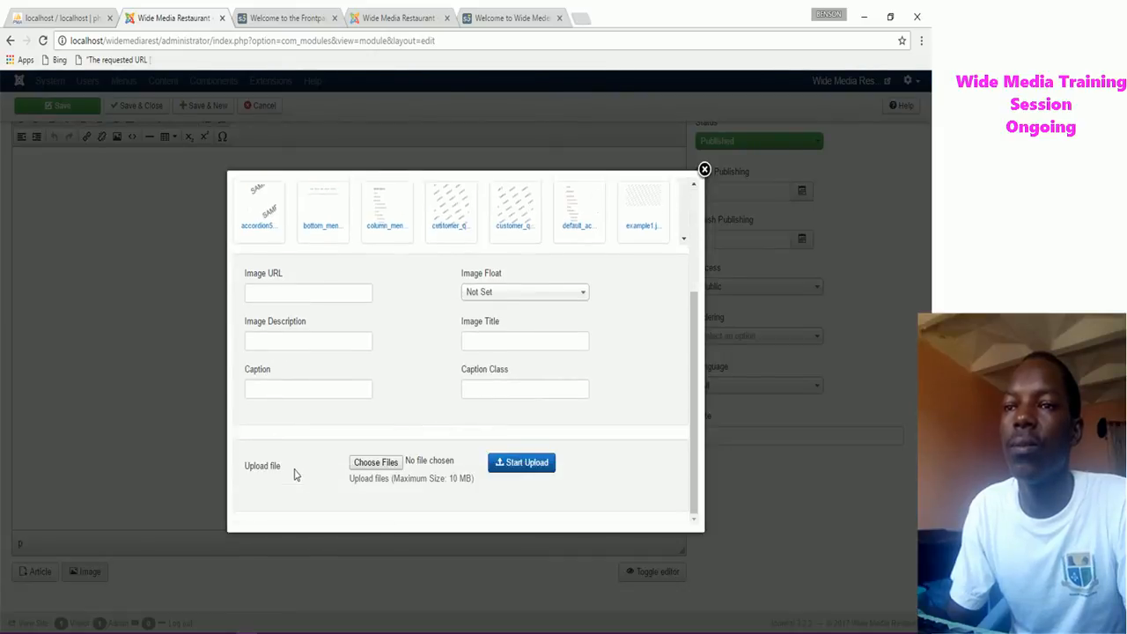
left_click(370, 460)
scroll(270, 420, "down", 10)
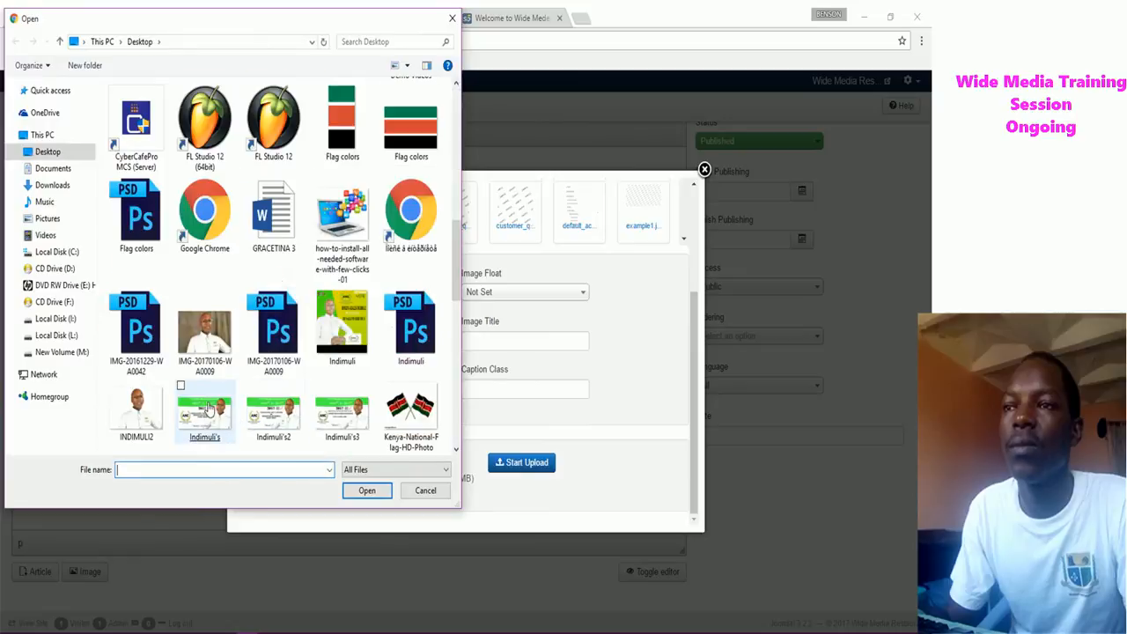
double_click(137, 422)
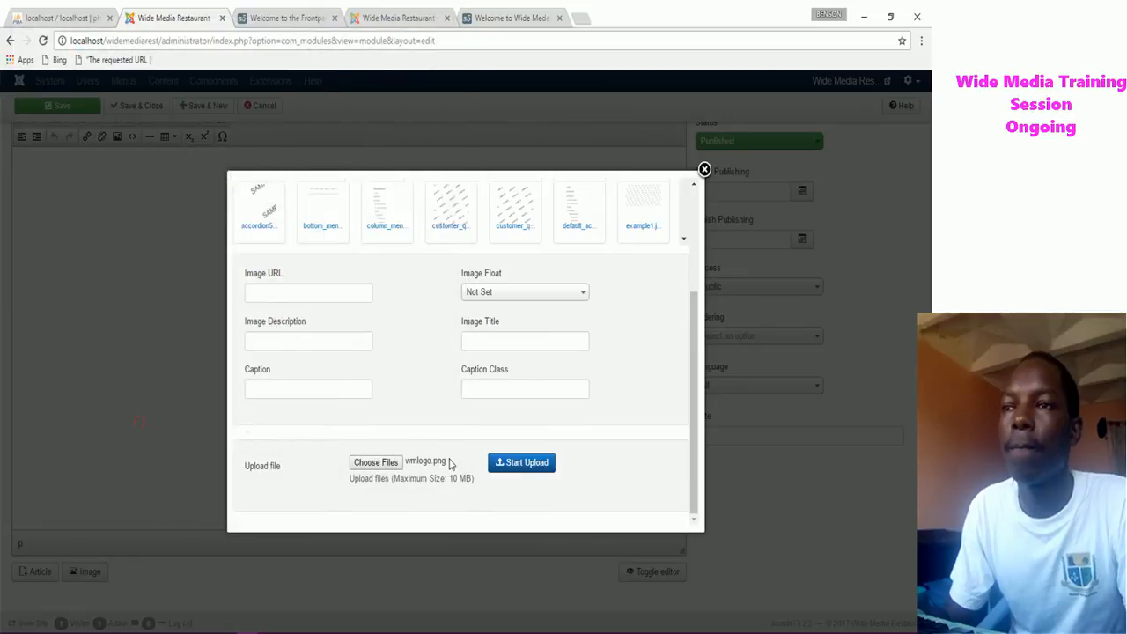
left_click(516, 466)
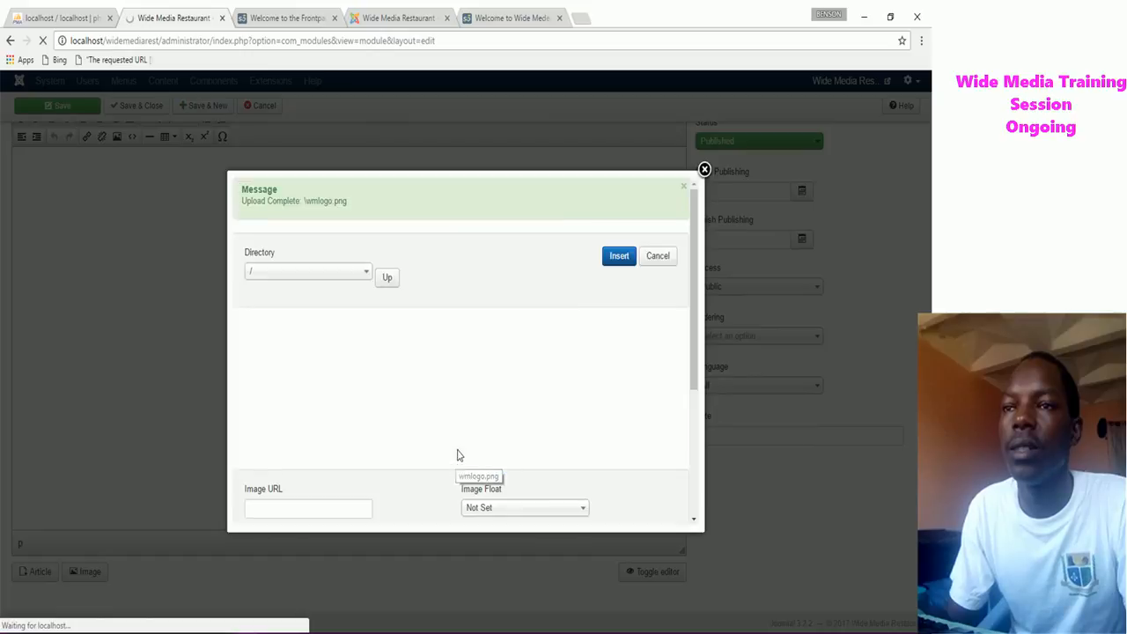
Insert the uploaded wmlogo.png image into the Logo module's content.
scroll(461, 402, "down", 10)
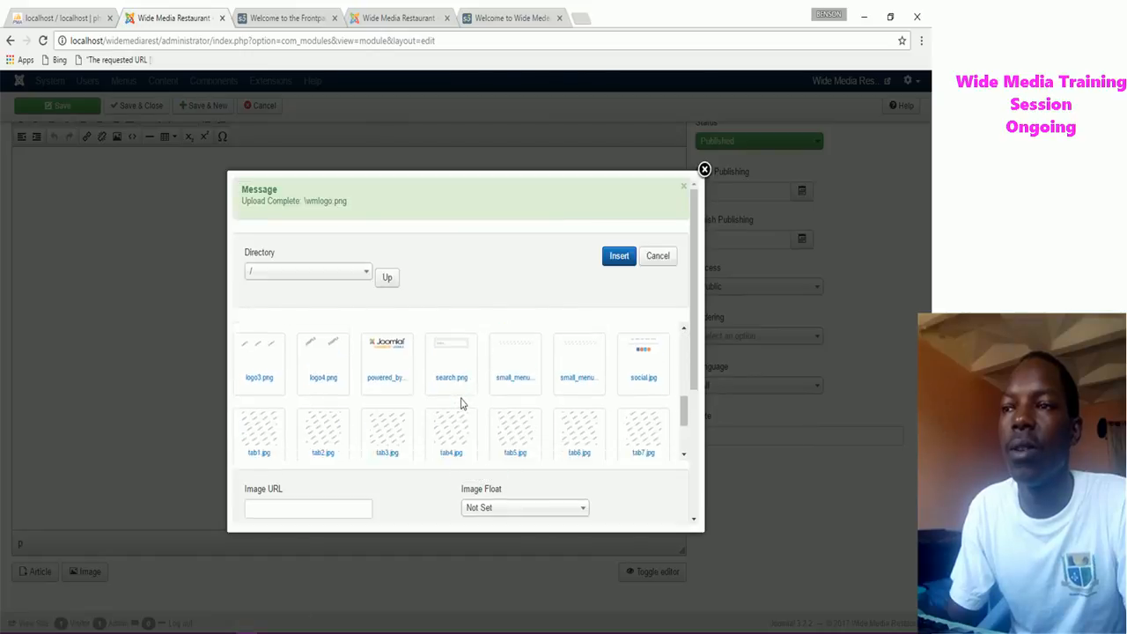
left_click(523, 401)
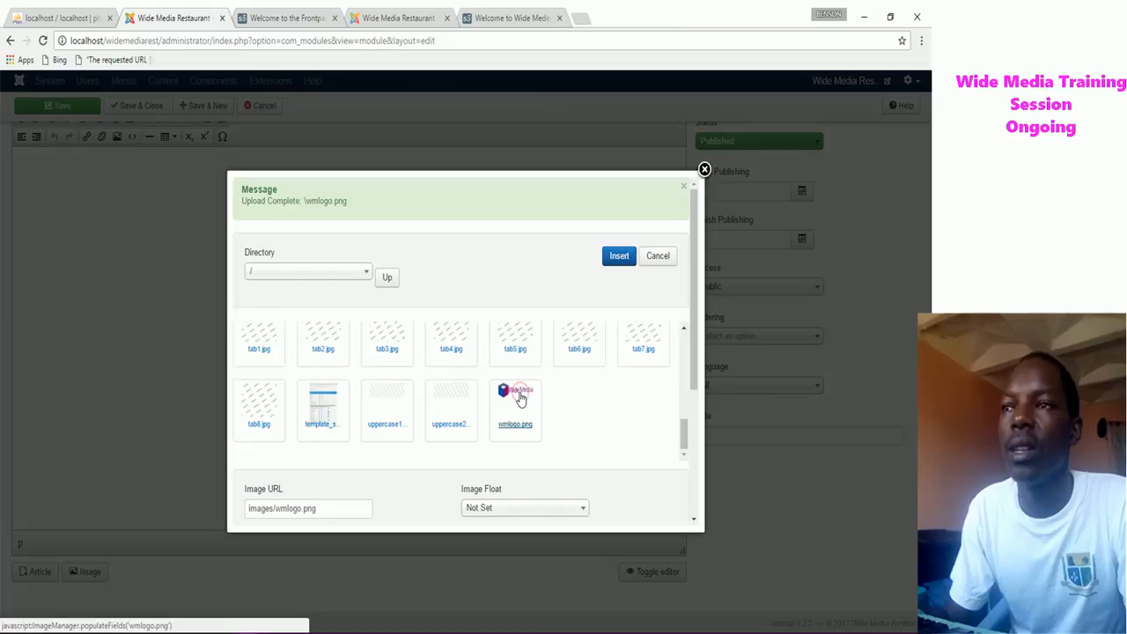
left_click(618, 256)
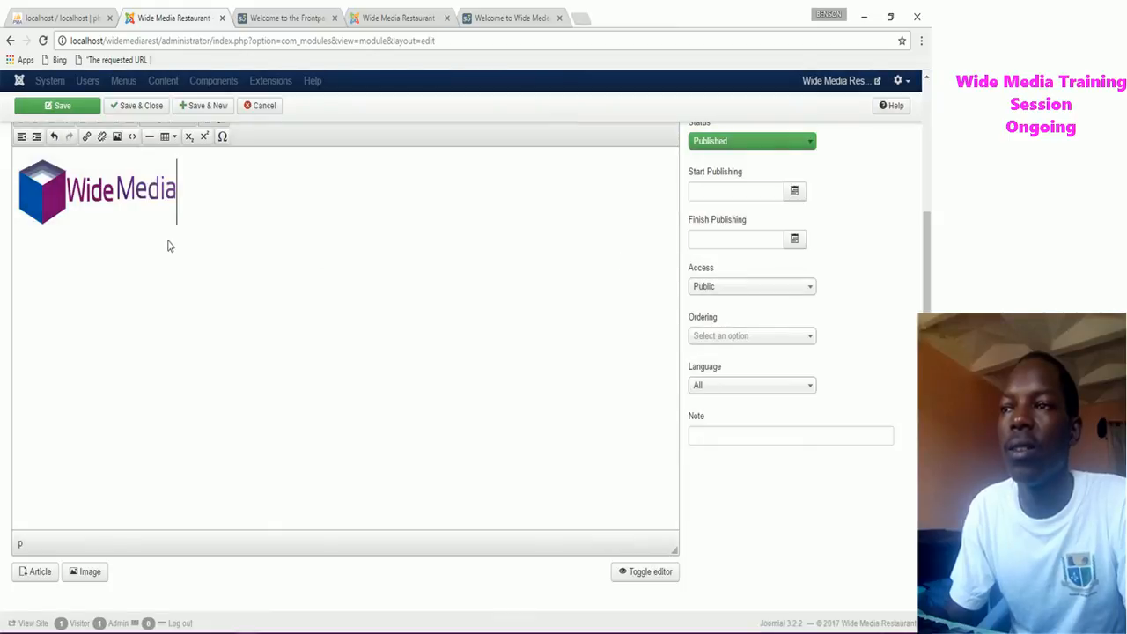
Shrink the Wide Media logo image in the module's content, reducing both its height and its width.
left_click(108, 199)
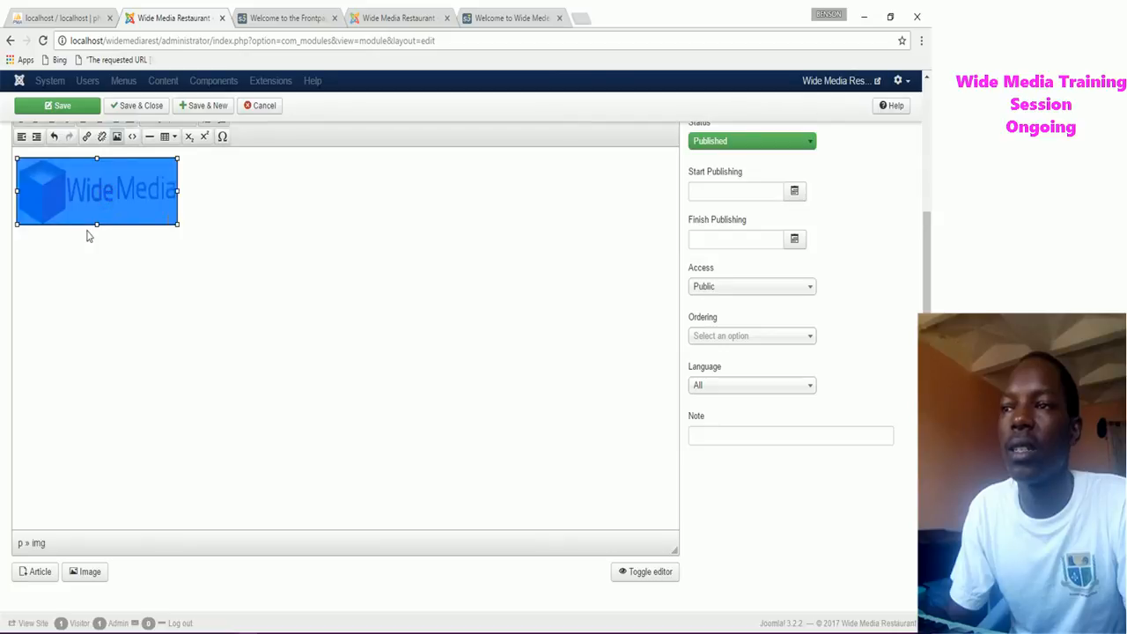
left_click_drag(96, 223, 99, 203)
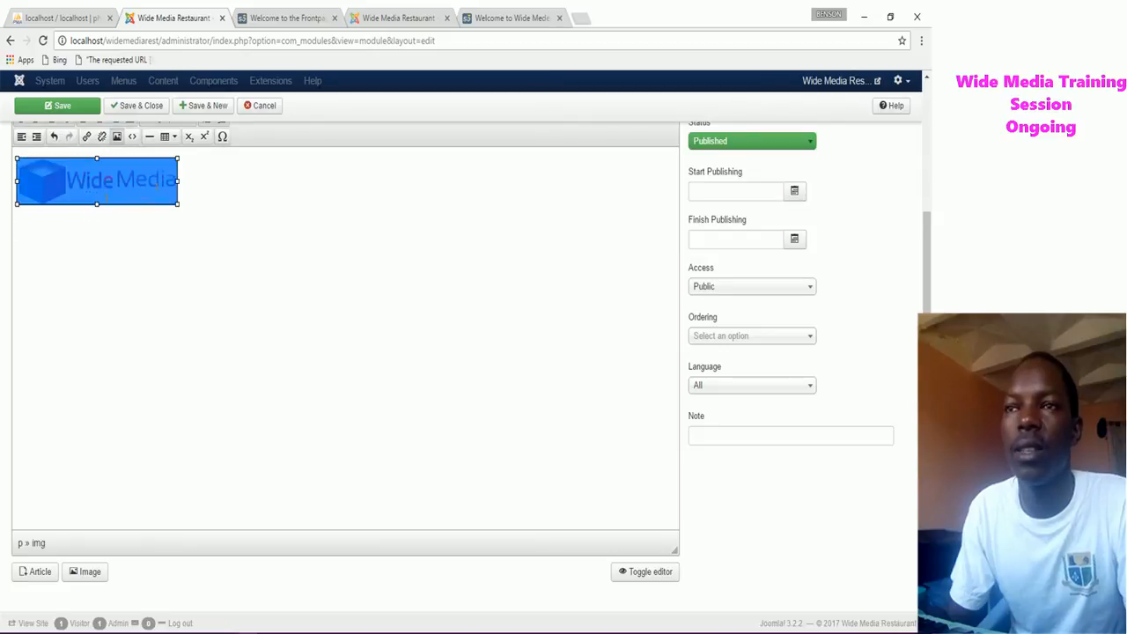
left_click_drag(178, 180, 156, 182)
left_click_drag(85, 204, 85, 199)
left_click(208, 209)
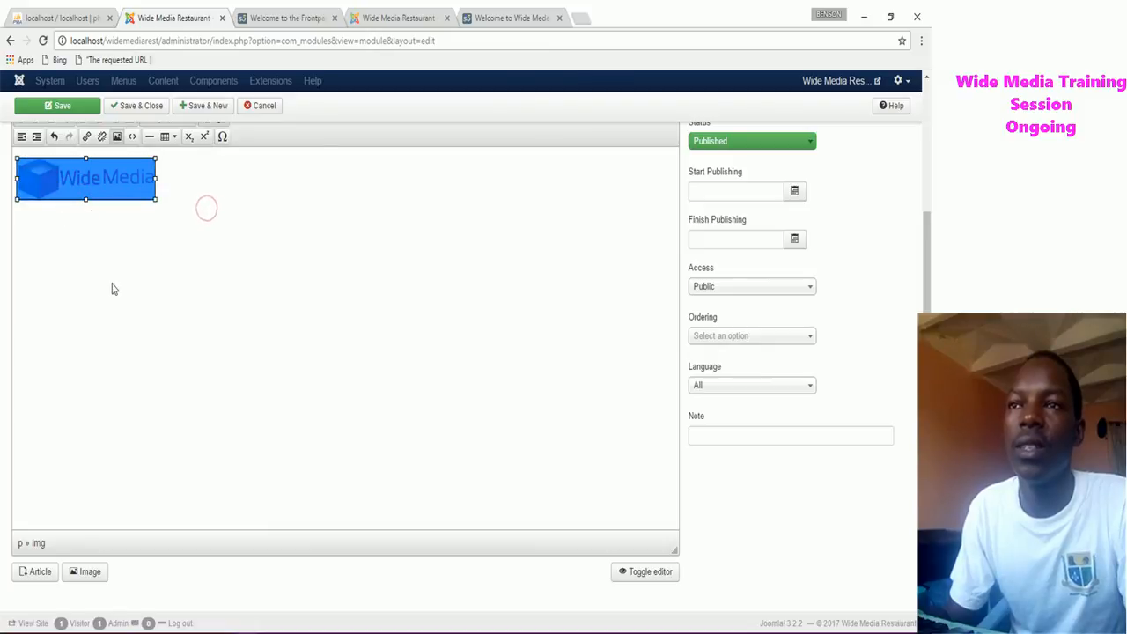
left_click(111, 283)
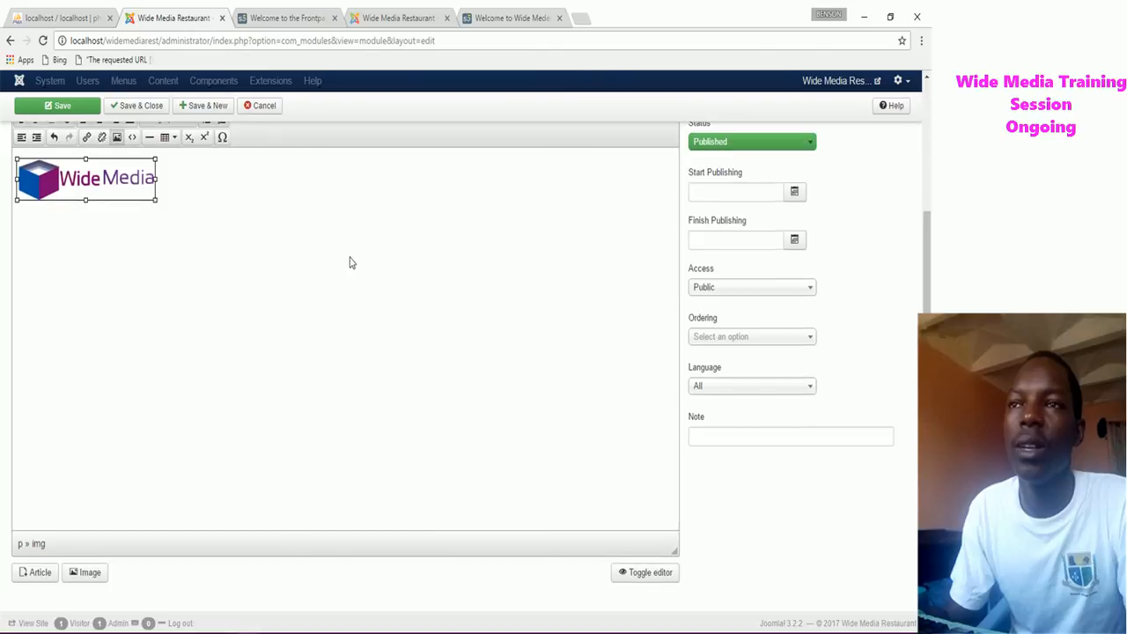
Assign the Logo module to the Oasis template's Logo [logo] position and save the module.
scroll(351, 269, "up", 2)
scroll(368, 234, "up", 2)
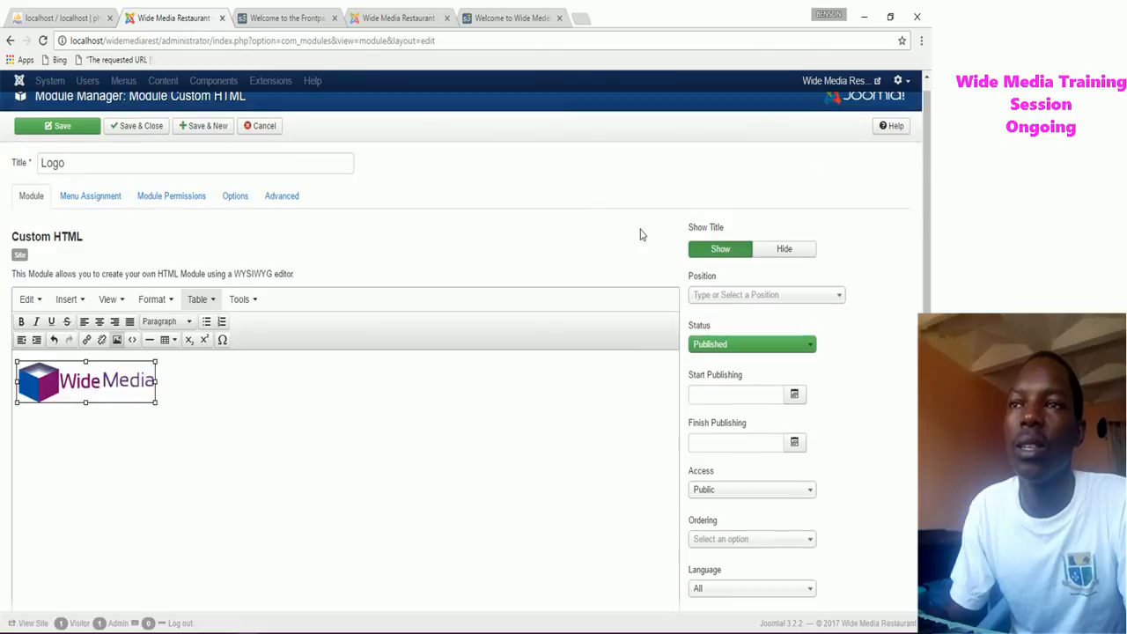
left_click(807, 313)
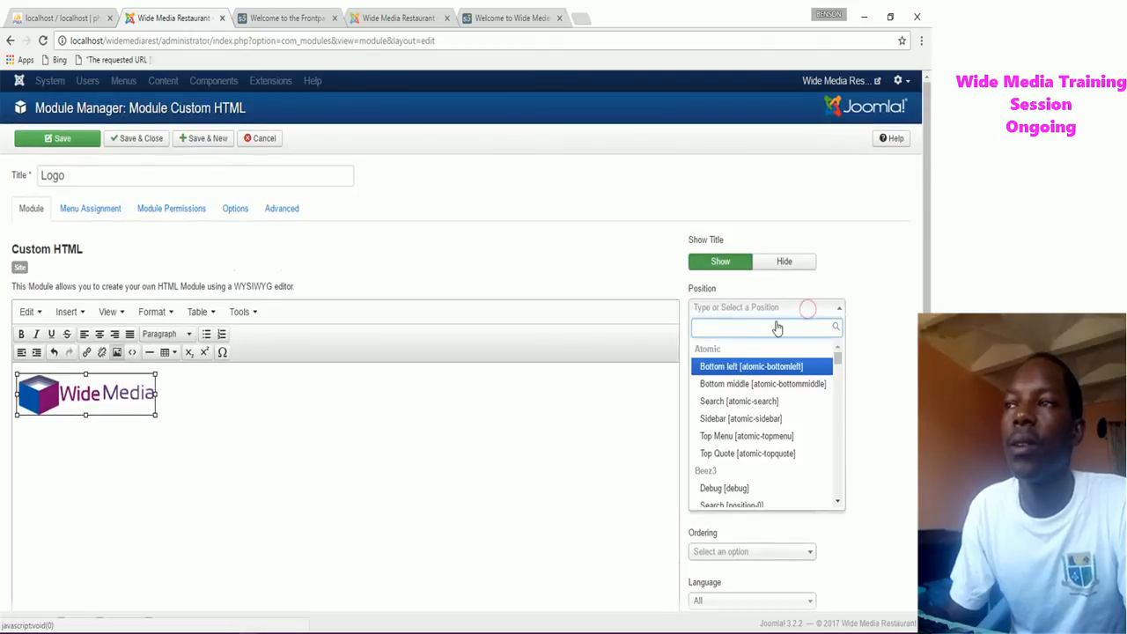
type("log")
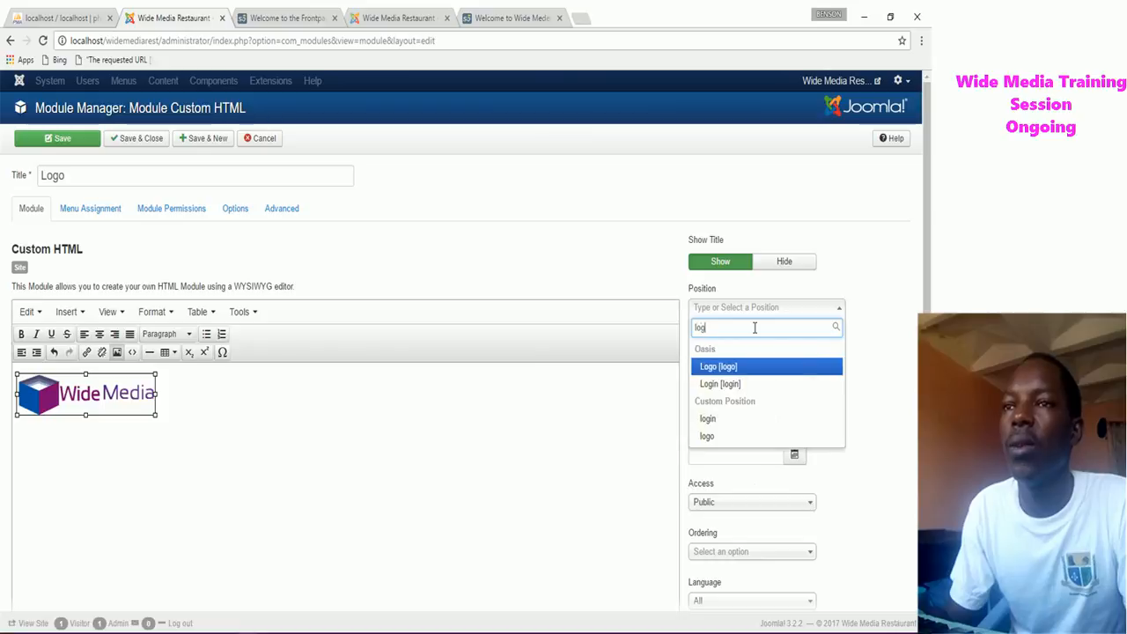
left_click(714, 375)
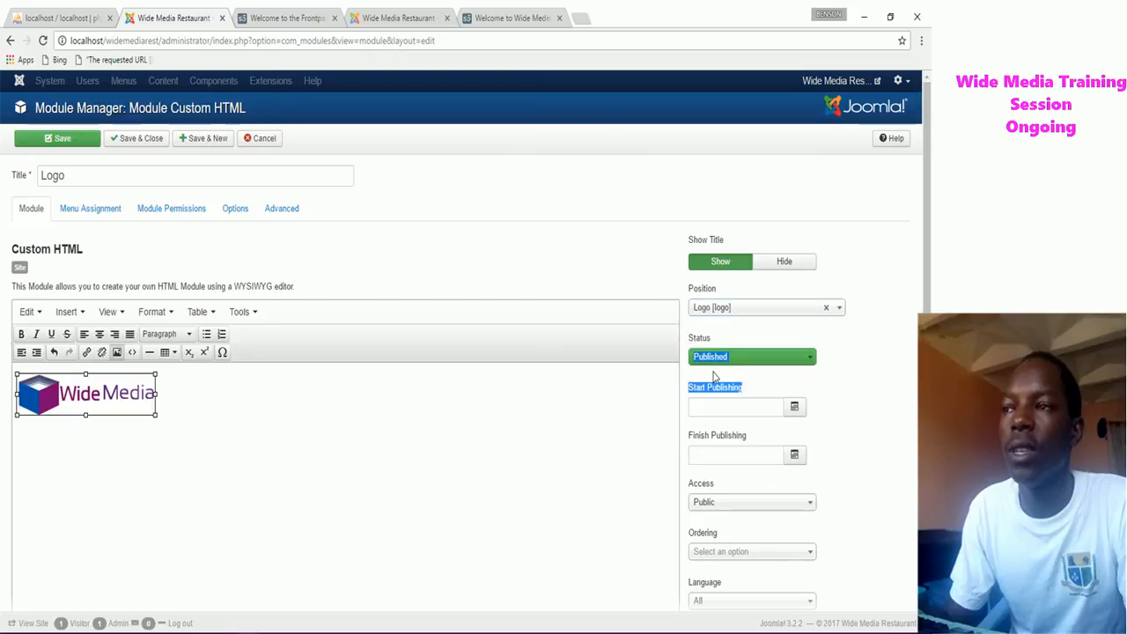
left_click(56, 140)
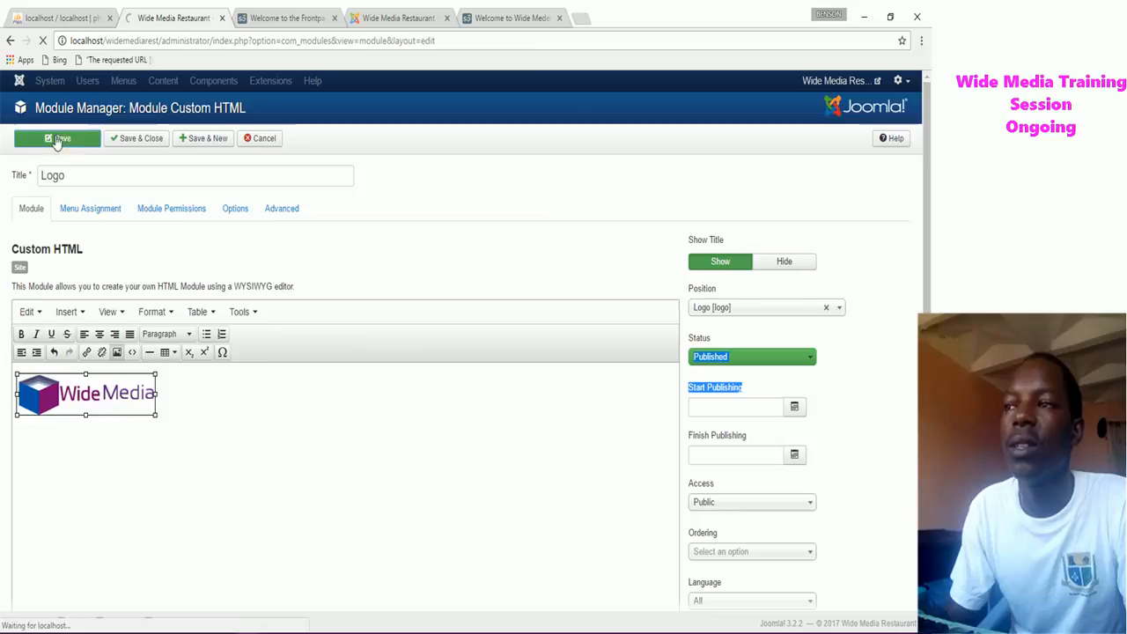
Reload the widemediarest front page and check how the logo sits in the header.
left_click(276, 17)
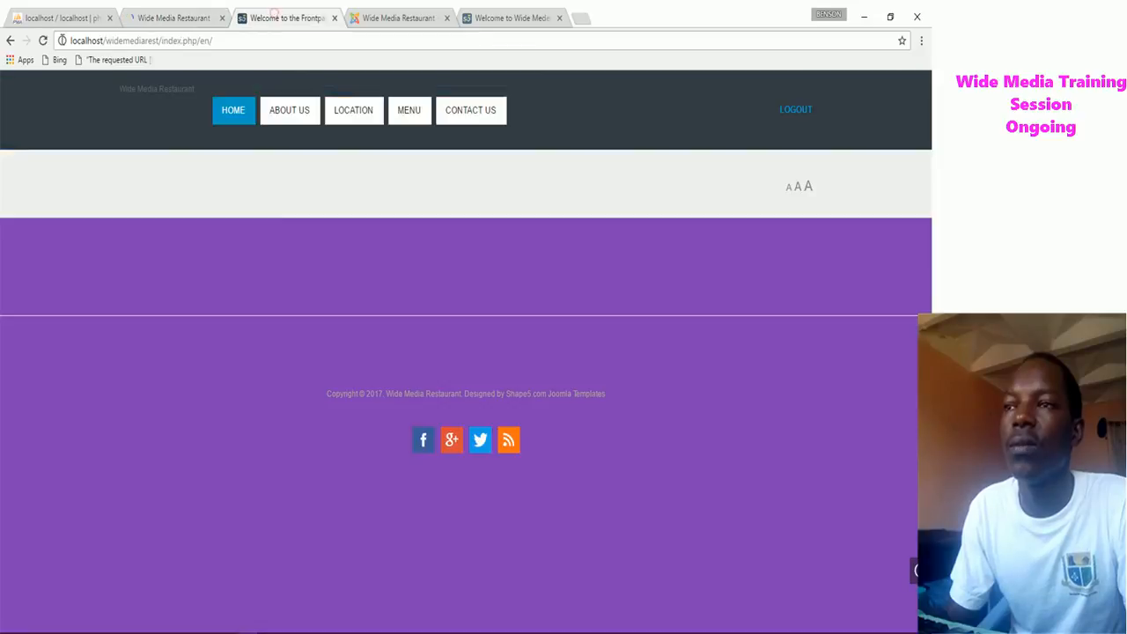
left_click(42, 40)
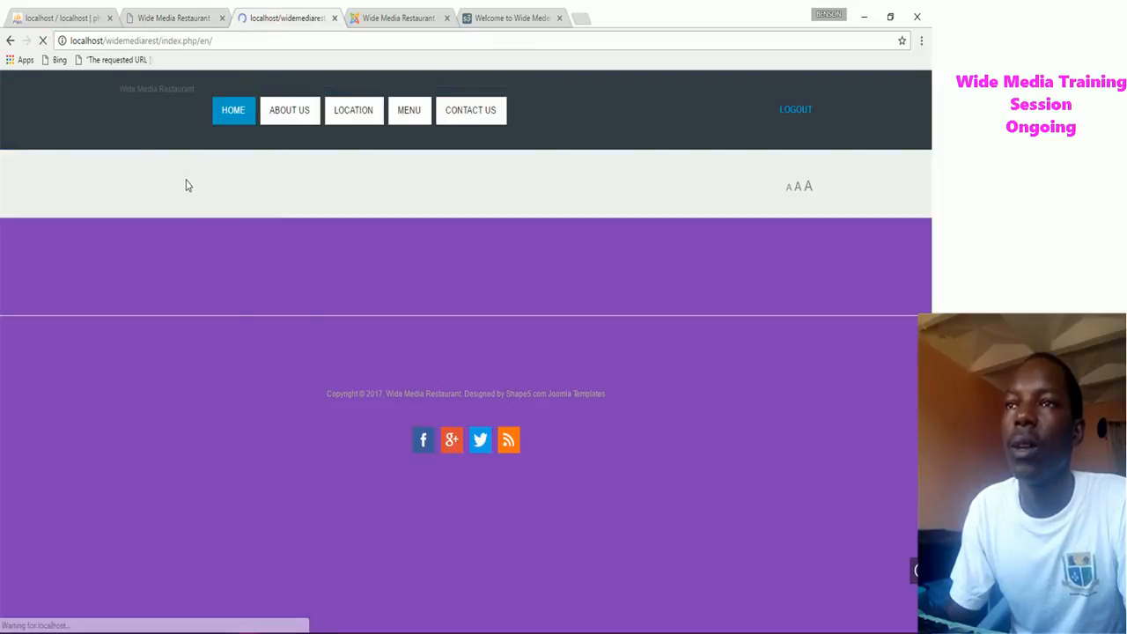
mouse_move(210, 139)
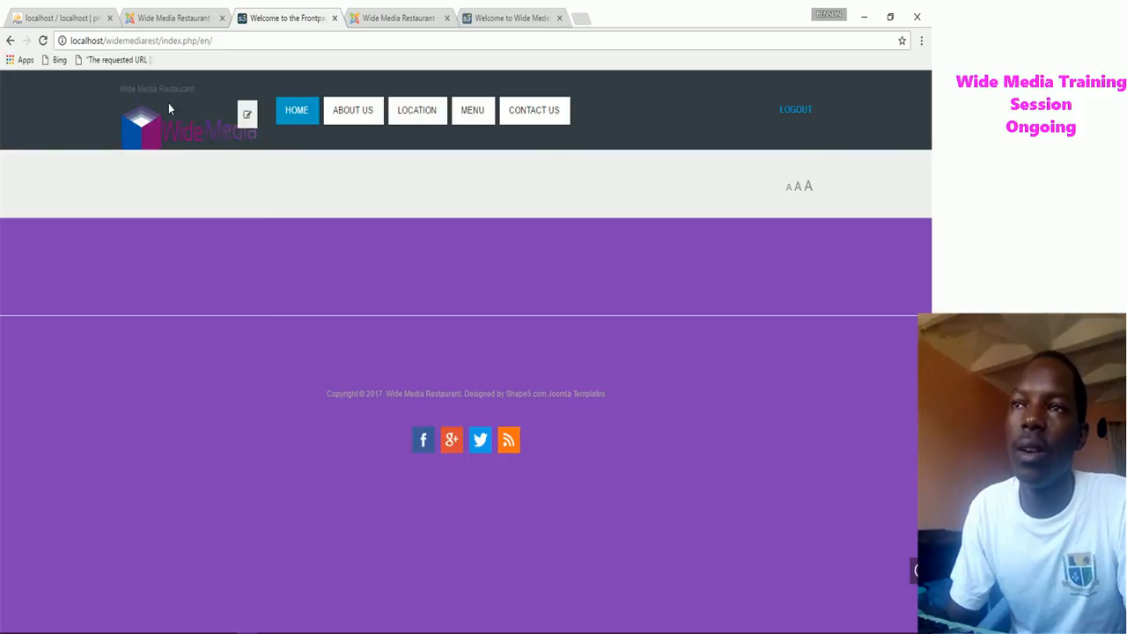
Save and close the Logo module, and unpublish the Title module in the module list.
left_click(188, 20)
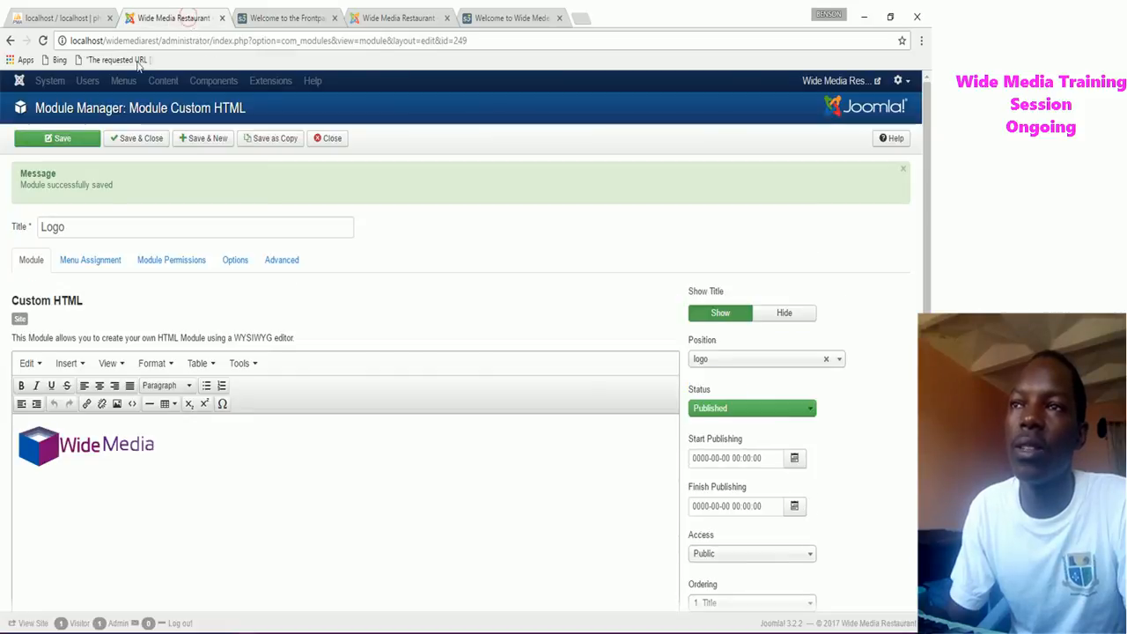
left_click(150, 143)
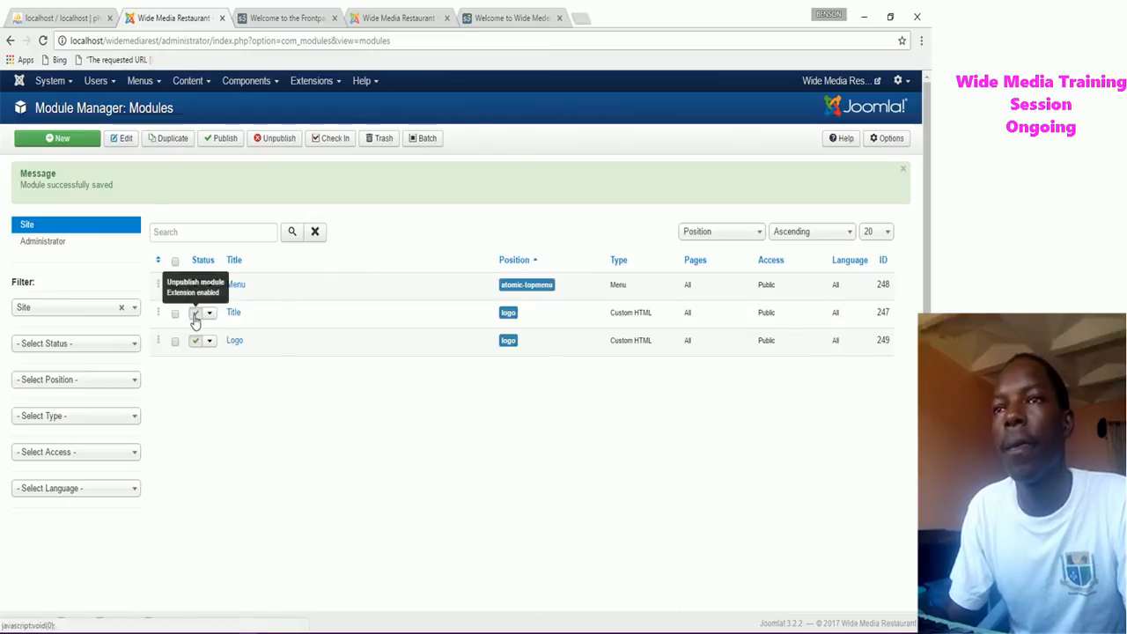
left_click(195, 315)
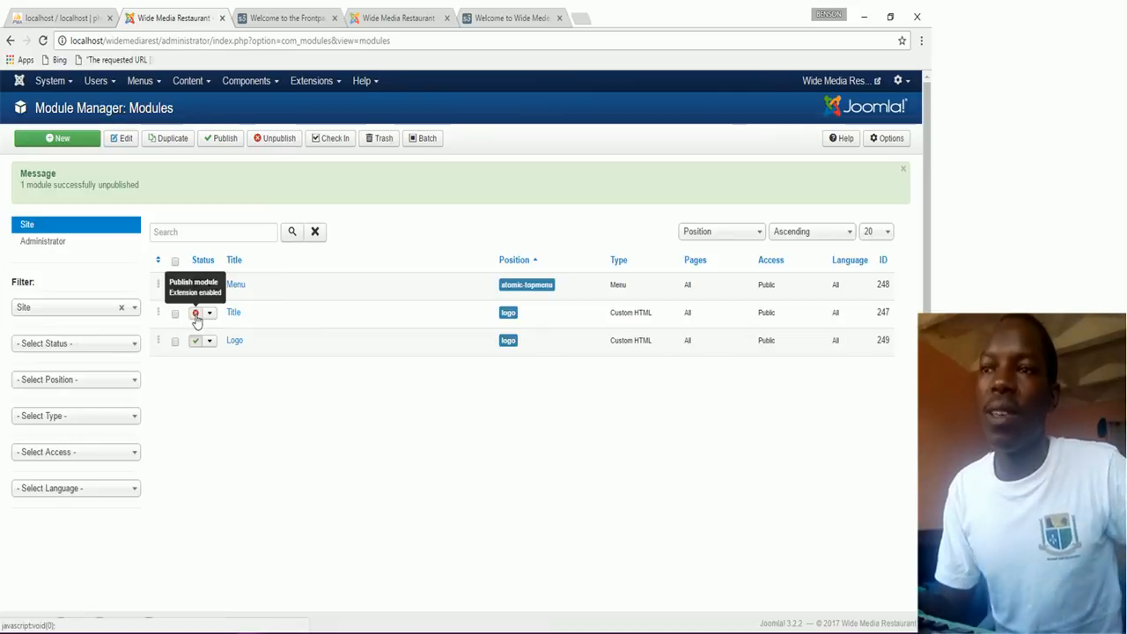
Refresh the restaurant front page to check the header without the Title module.
left_click(284, 21)
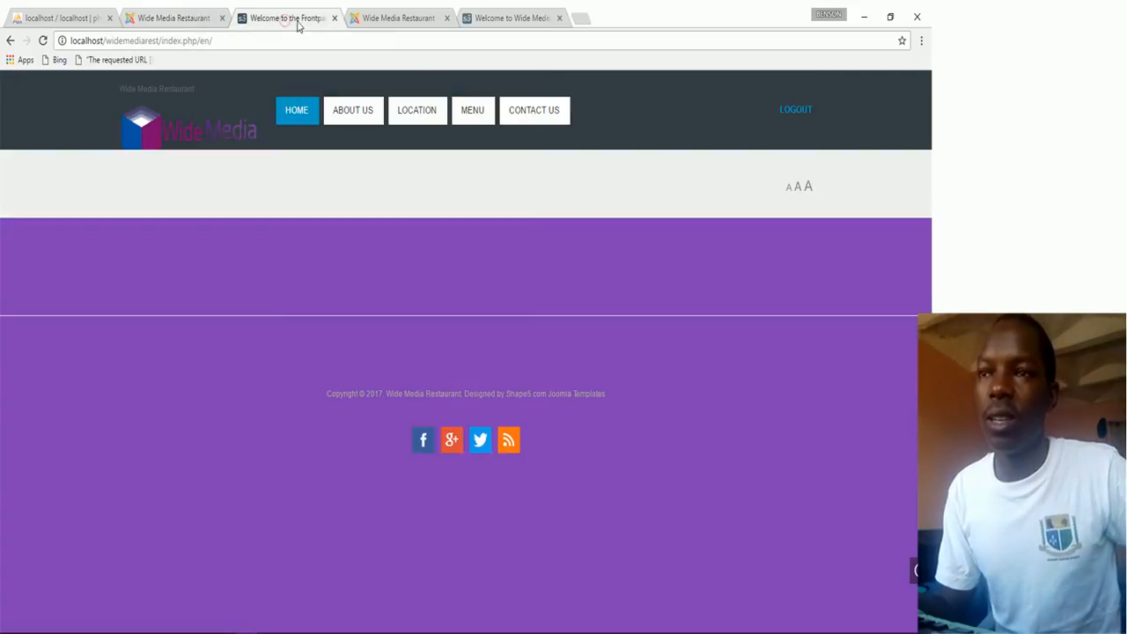
left_click(42, 41)
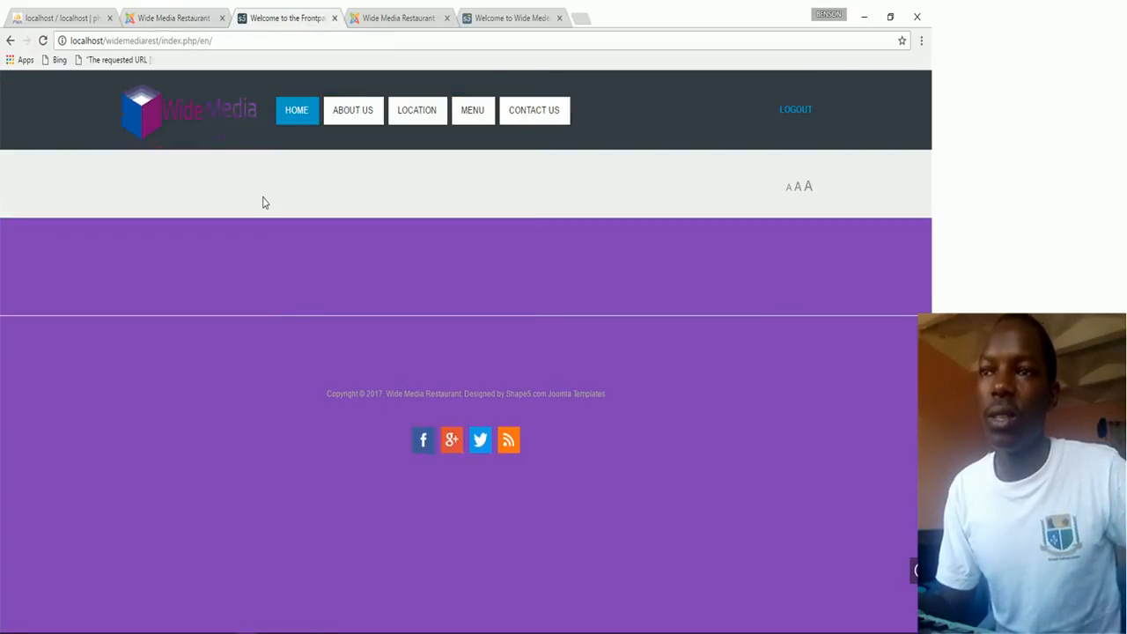
mouse_move(123, 104)
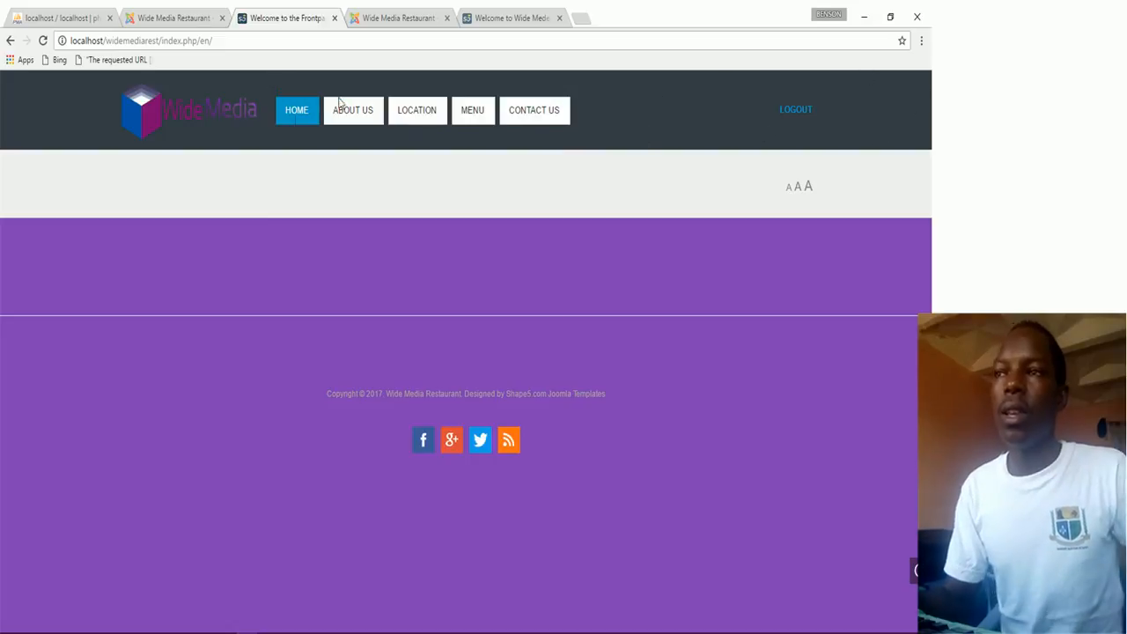
Open the Template Specific settings of the oasis - Default style in the Template Manager.
left_click(209, 21)
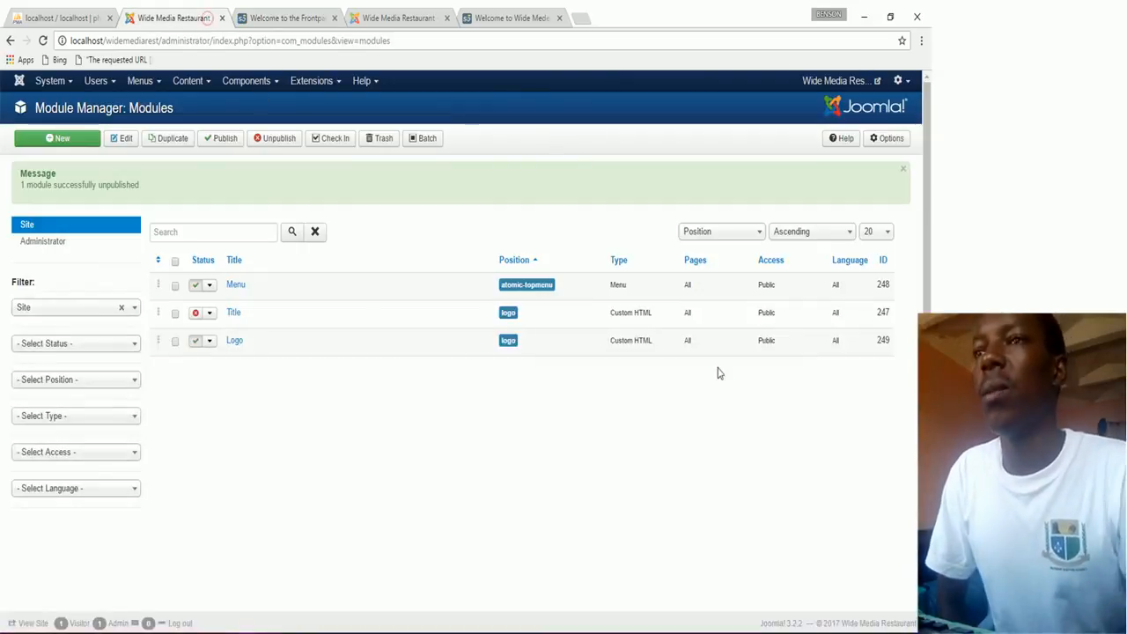
left_click(312, 80)
left_click(328, 169)
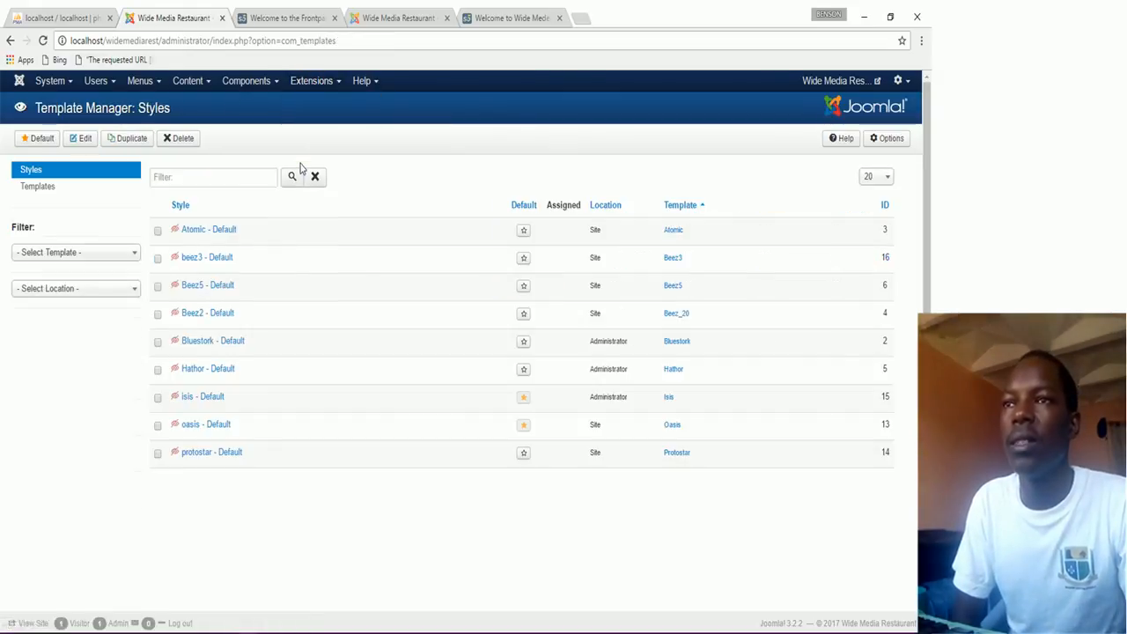
left_click(191, 425)
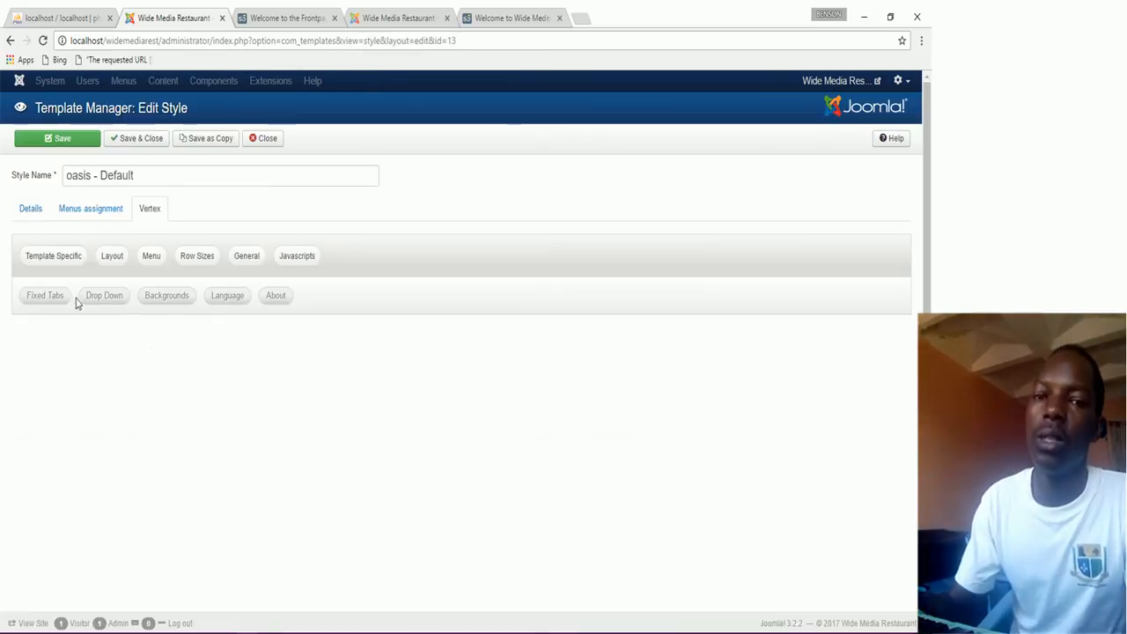
left_click(51, 259)
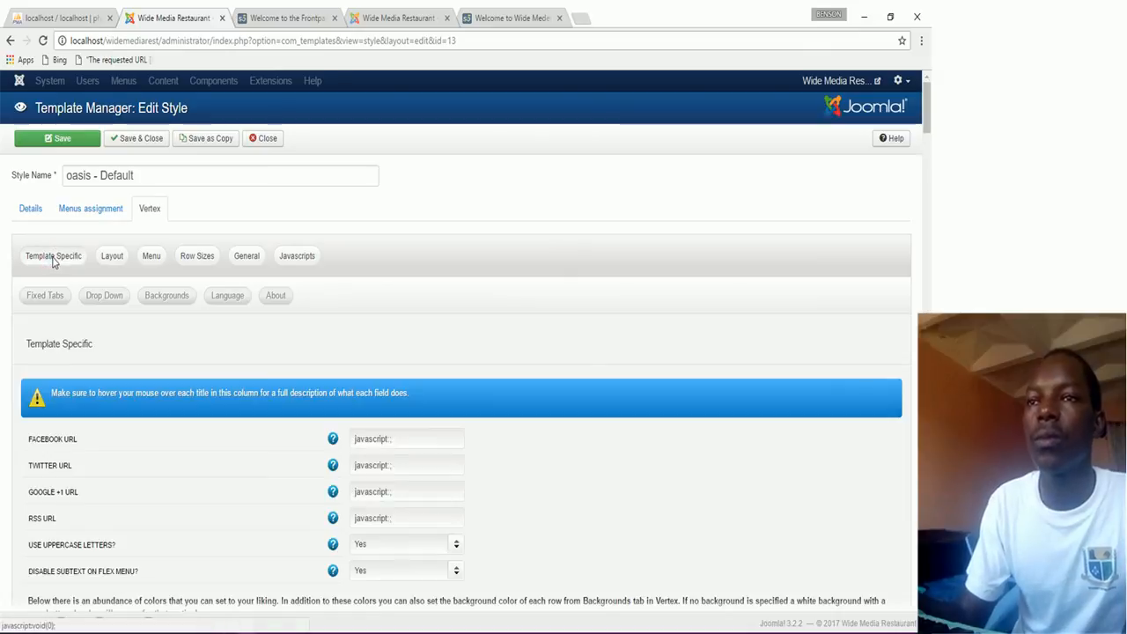
scroll(409, 537, "down", 1)
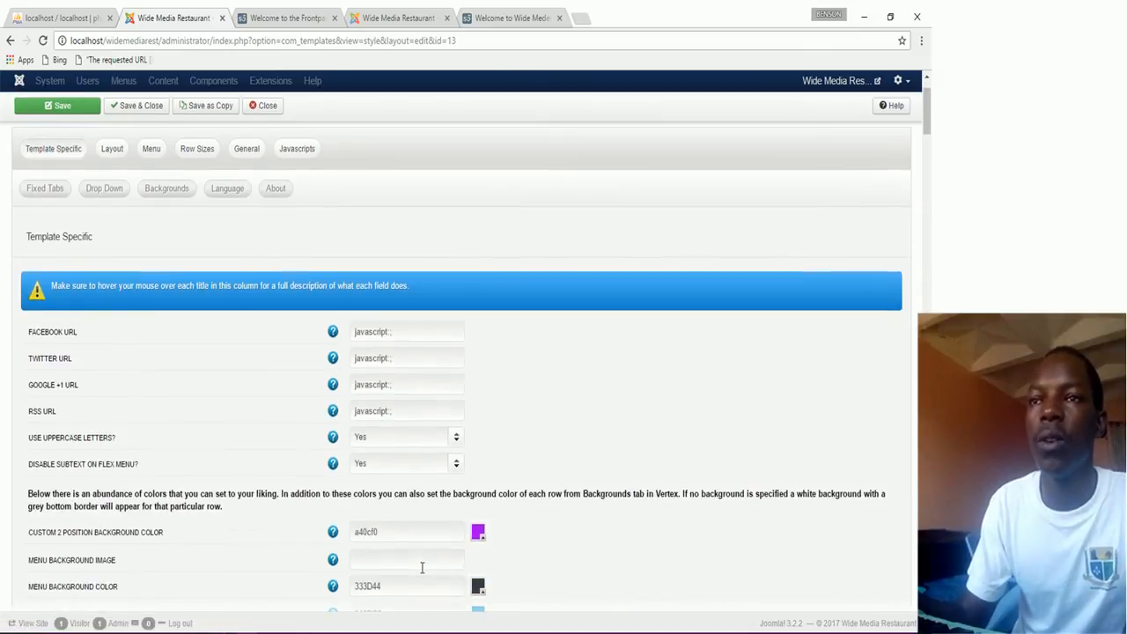
left_click(477, 533)
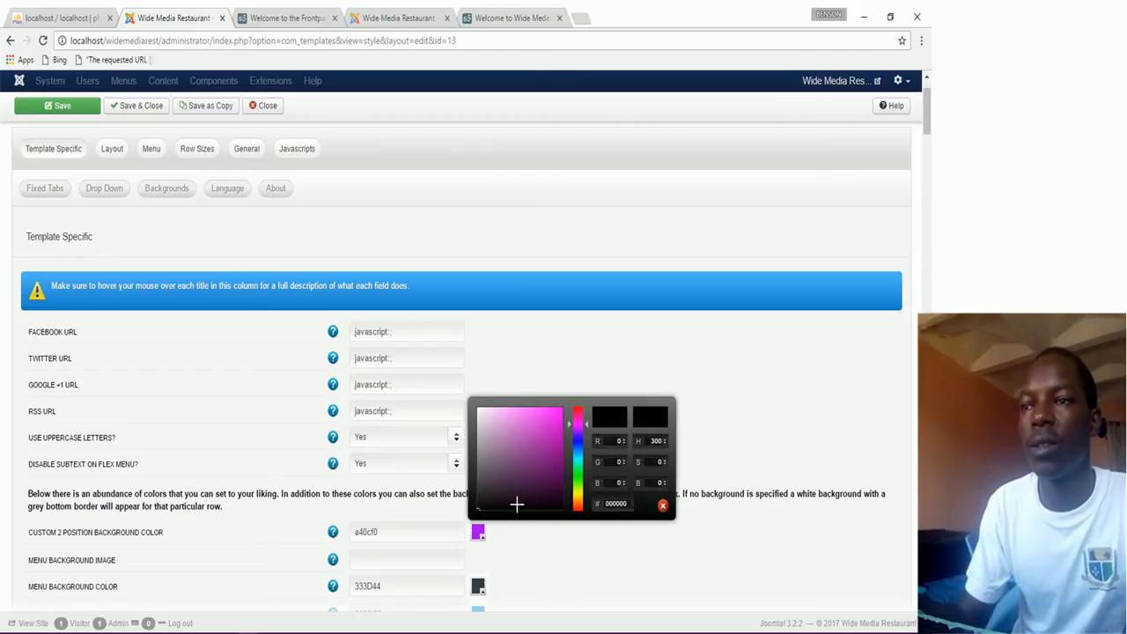
left_click(560, 351)
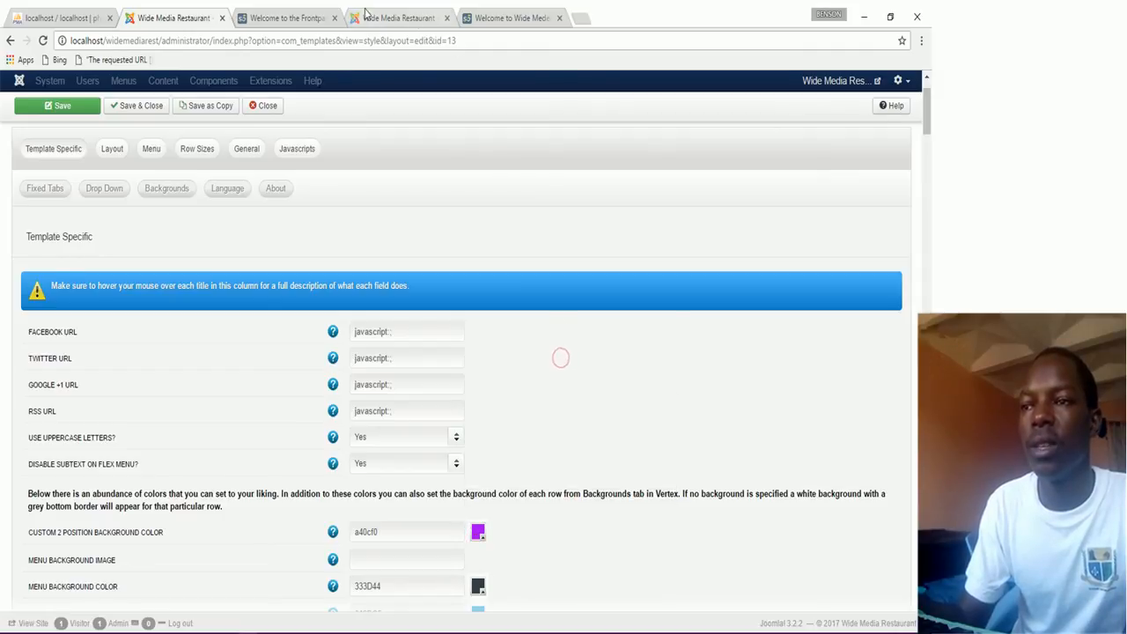
left_click(264, 17)
left_click(208, 20)
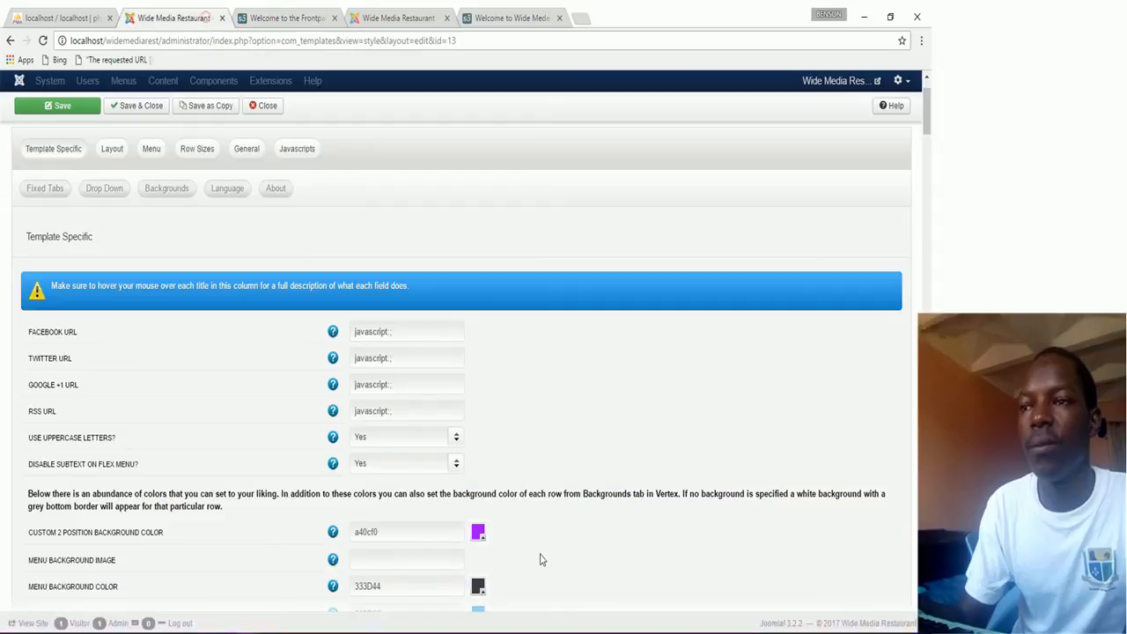
Set the Menu Background Color of the oasis style to bright green 5cfa0d and save the style.
scroll(510, 570, "down", 1)
scroll(511, 570, "down", 1)
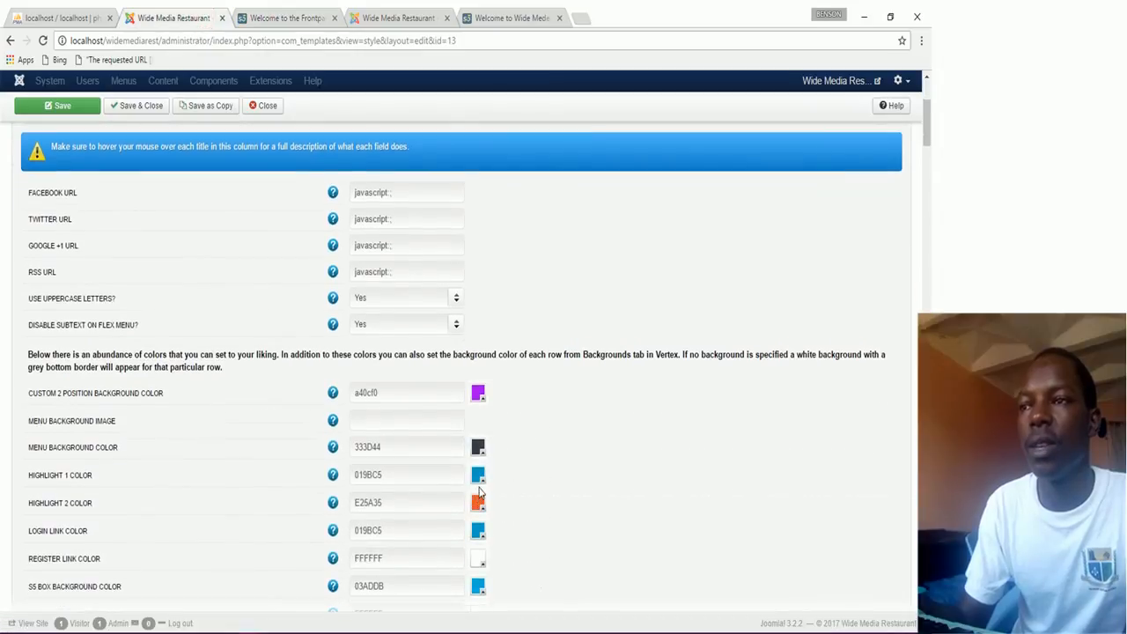
left_click(478, 450)
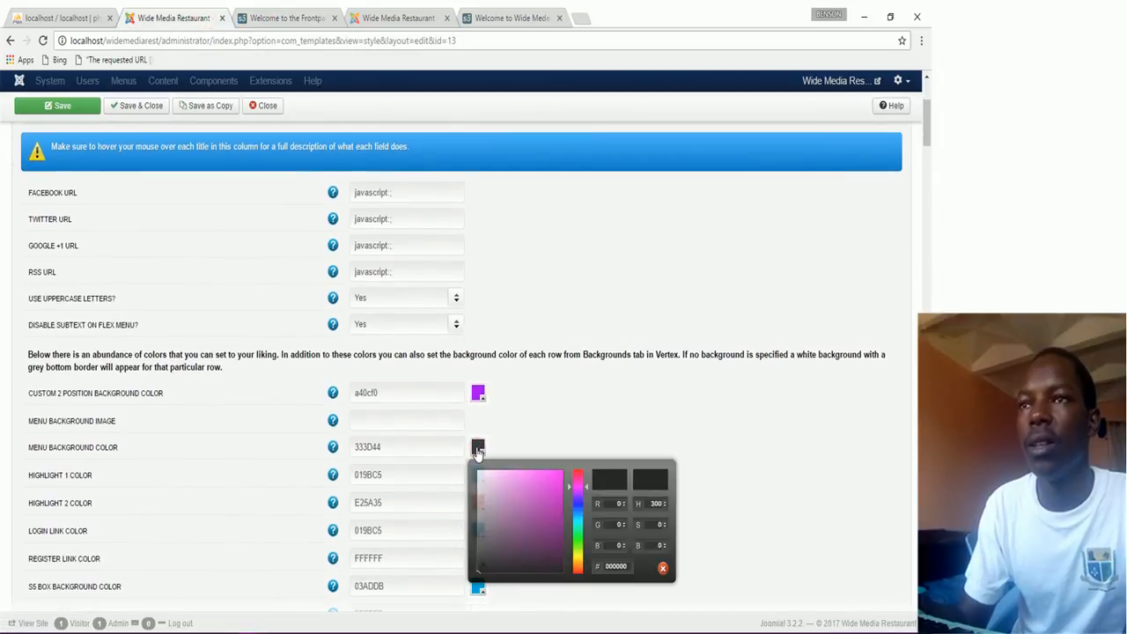
left_click_drag(577, 511, 581, 542)
left_click_drag(543, 501, 558, 471)
left_click(578, 431)
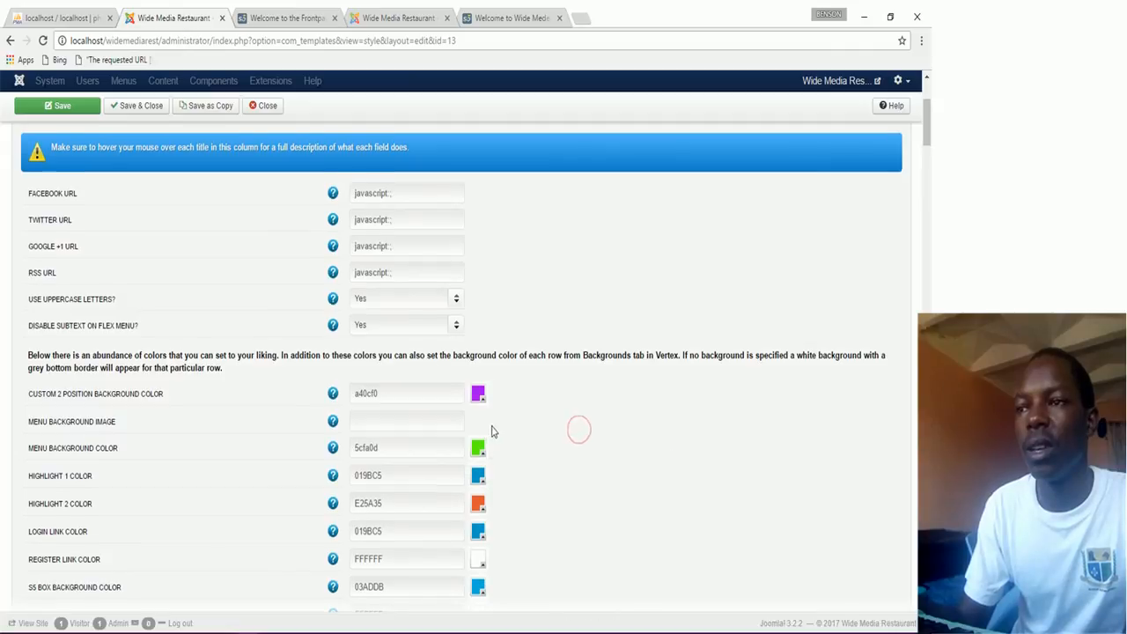
scroll(493, 432, "up", 5)
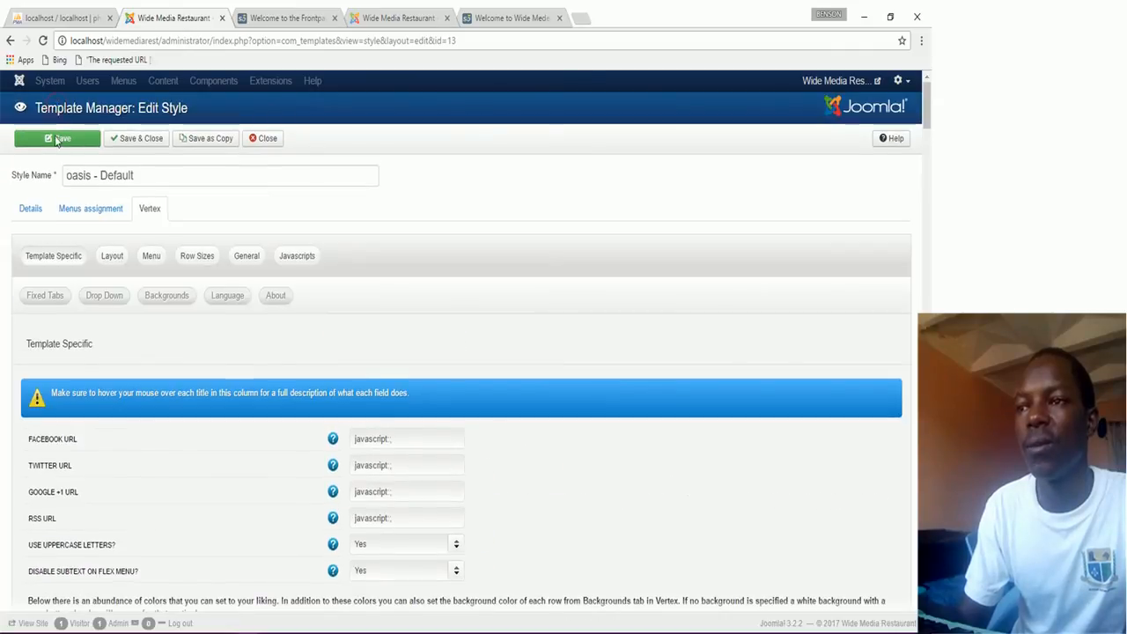
Reload the restaurant front page to check the header color, and compare it with the Magazine site's header.
left_click(294, 17)
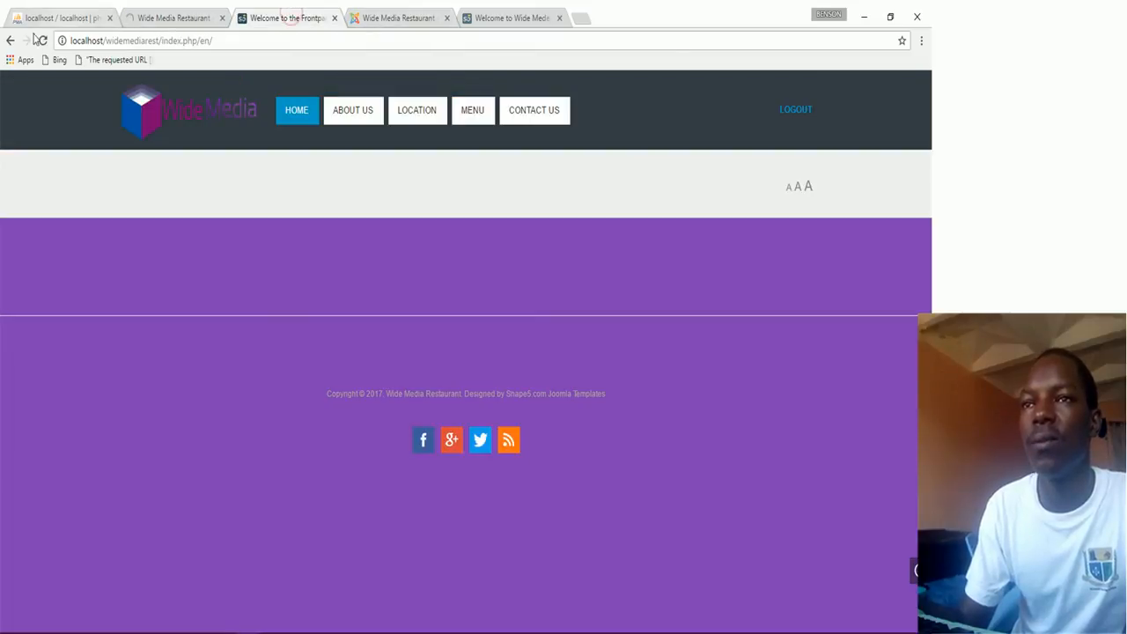
left_click(42, 41)
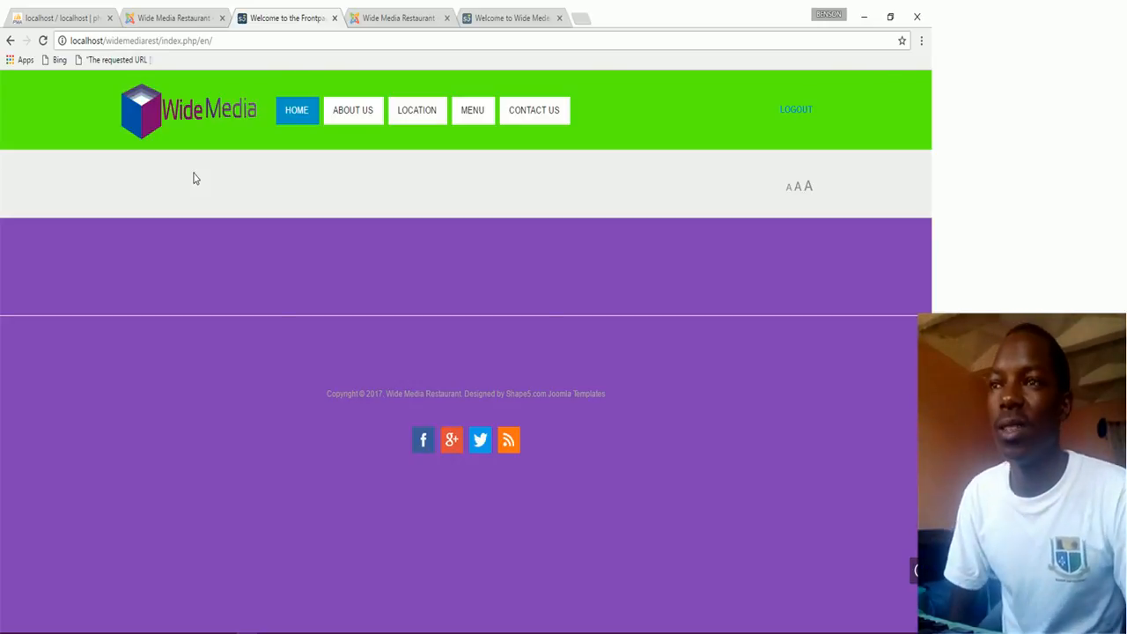
left_click(204, 18)
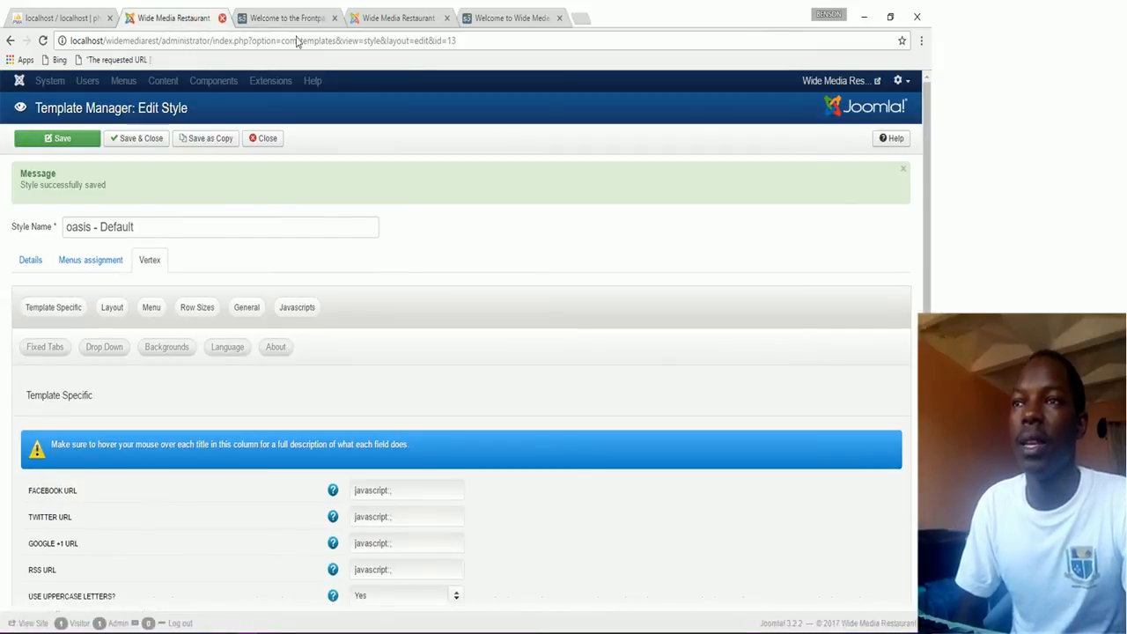
left_click(490, 13)
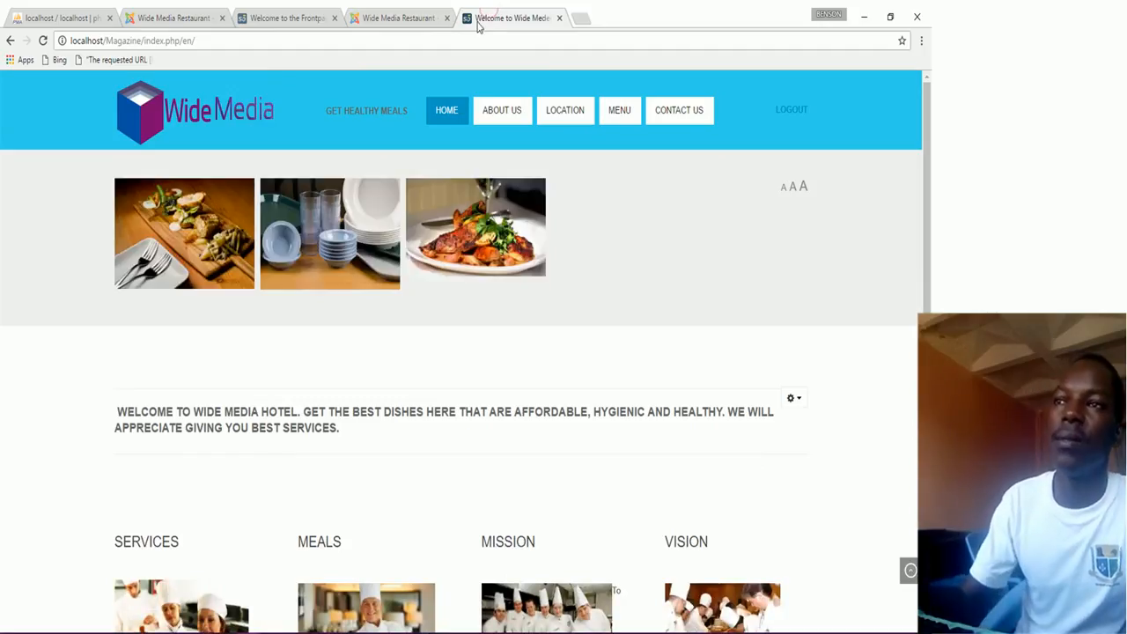
mouse_move(372, 131)
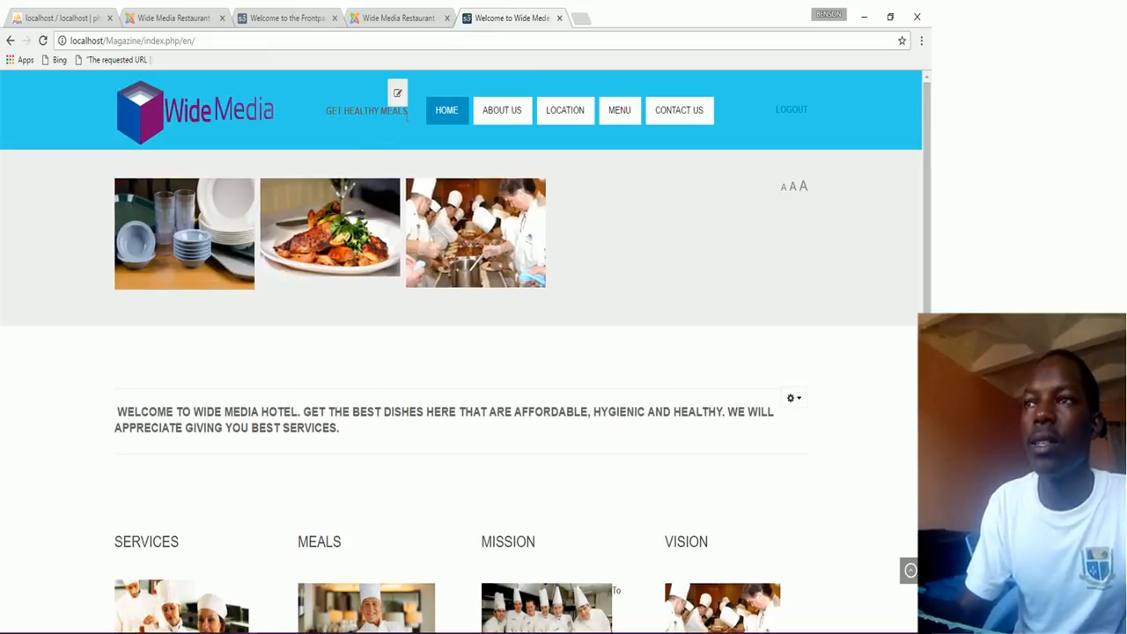
Save and close the oasis - Default style and open the Module Manager.
left_click(186, 18)
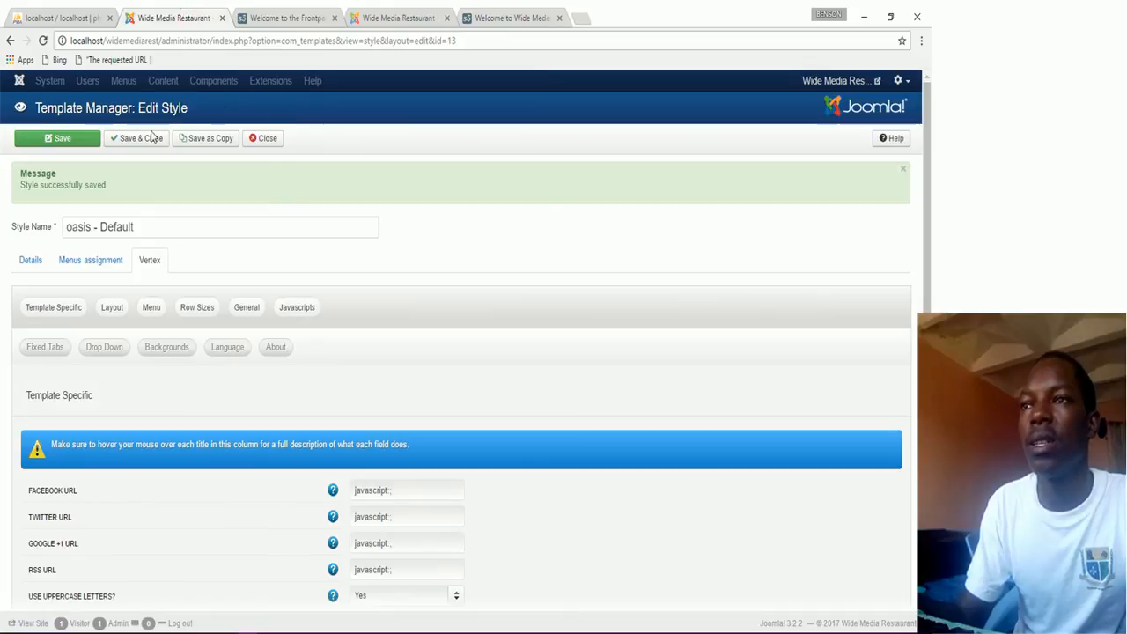
left_click(148, 141)
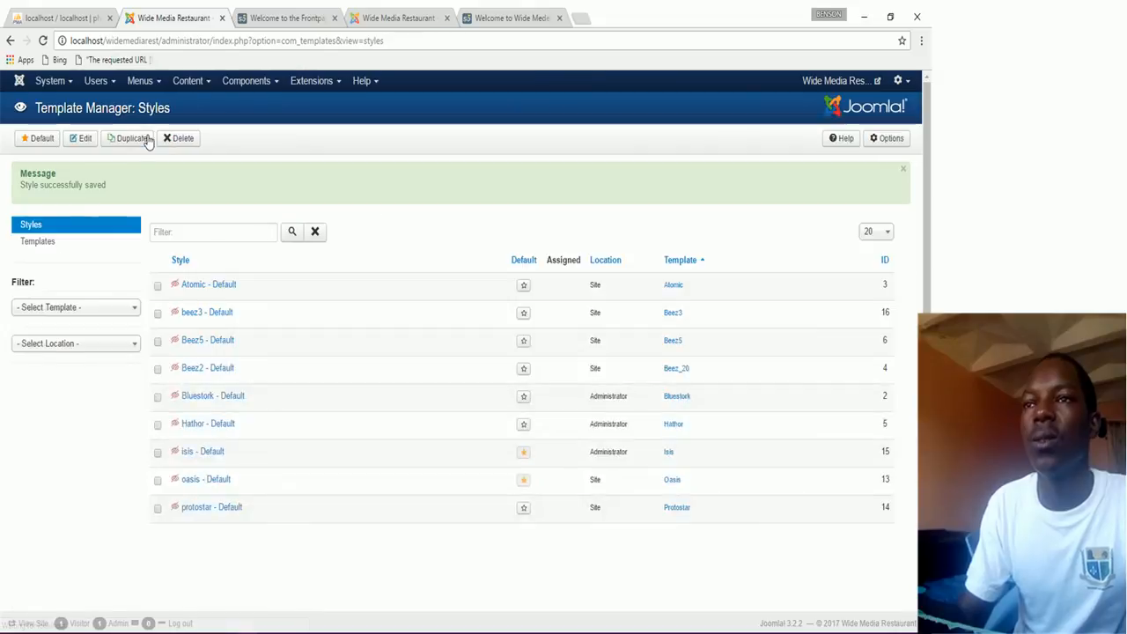
left_click(304, 81)
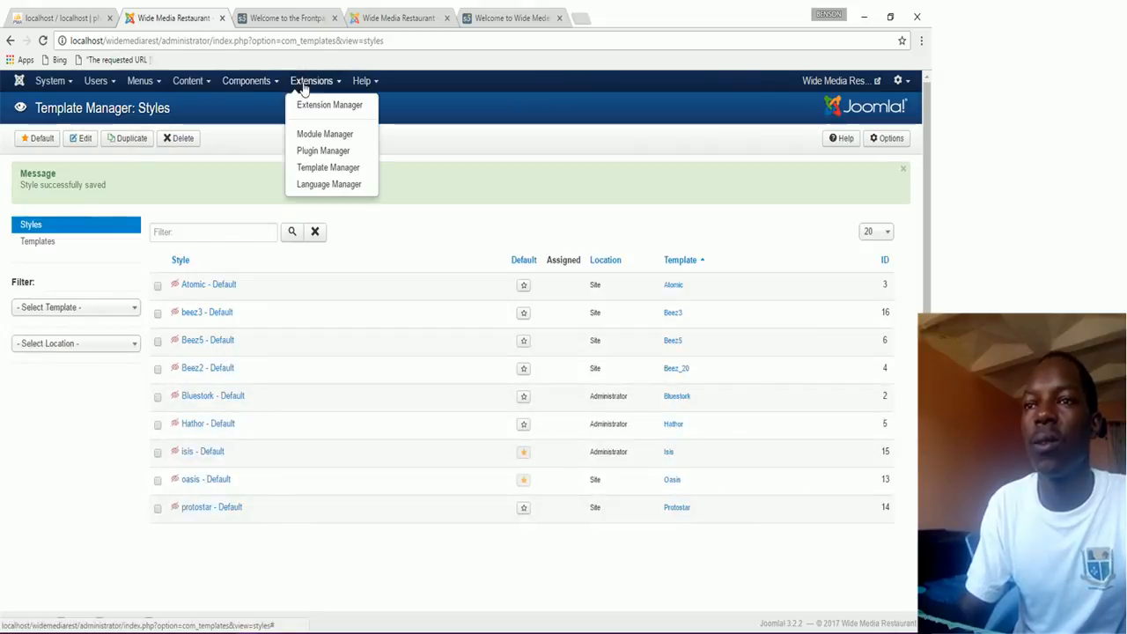
left_click(331, 136)
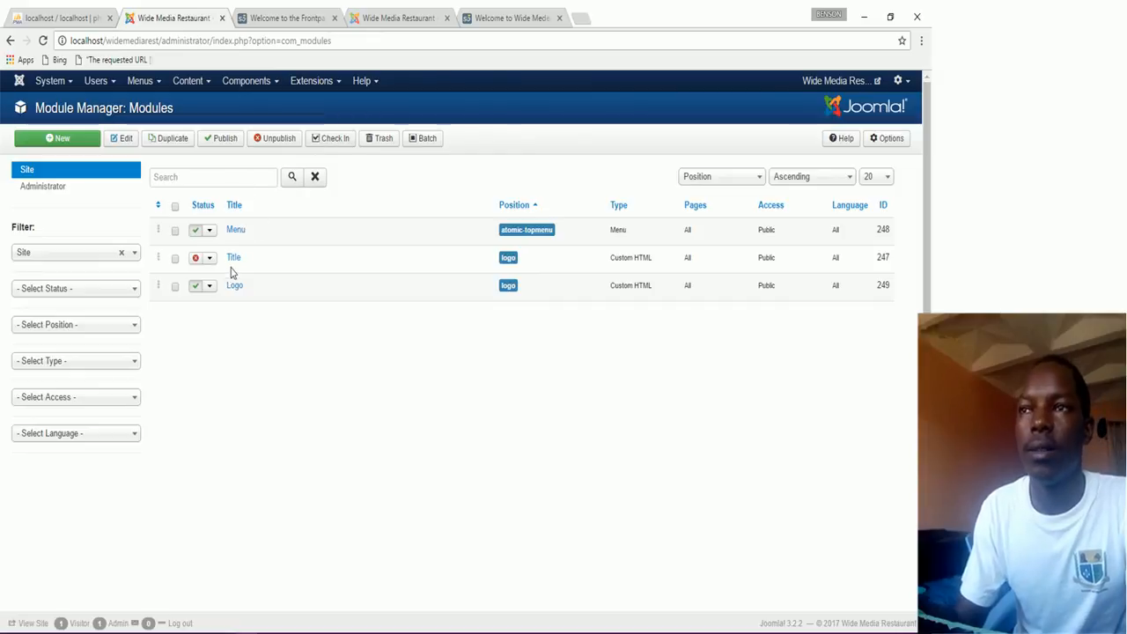
Open the Logo module and delete the resized Wide Media logo image from its content.
left_click(234, 287)
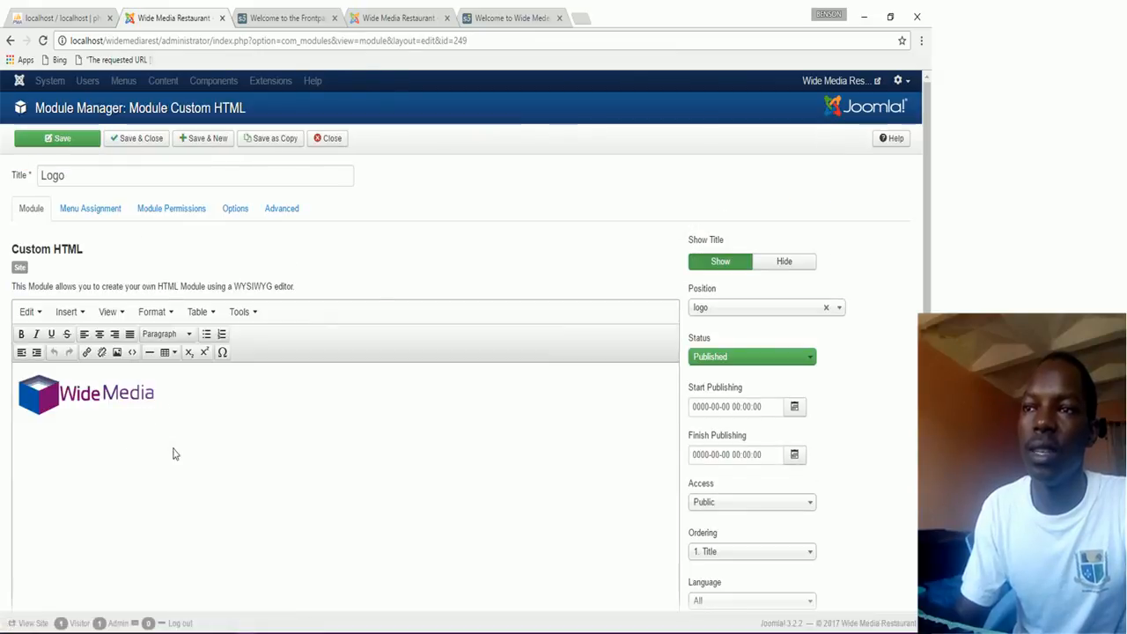
left_click(96, 401)
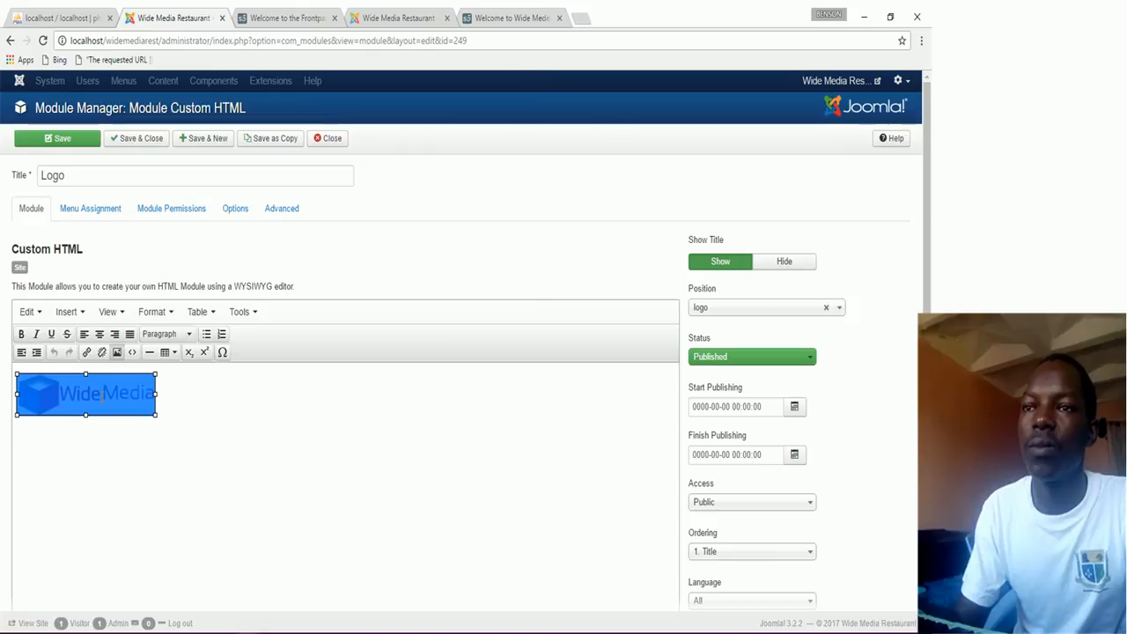
key("Delete")
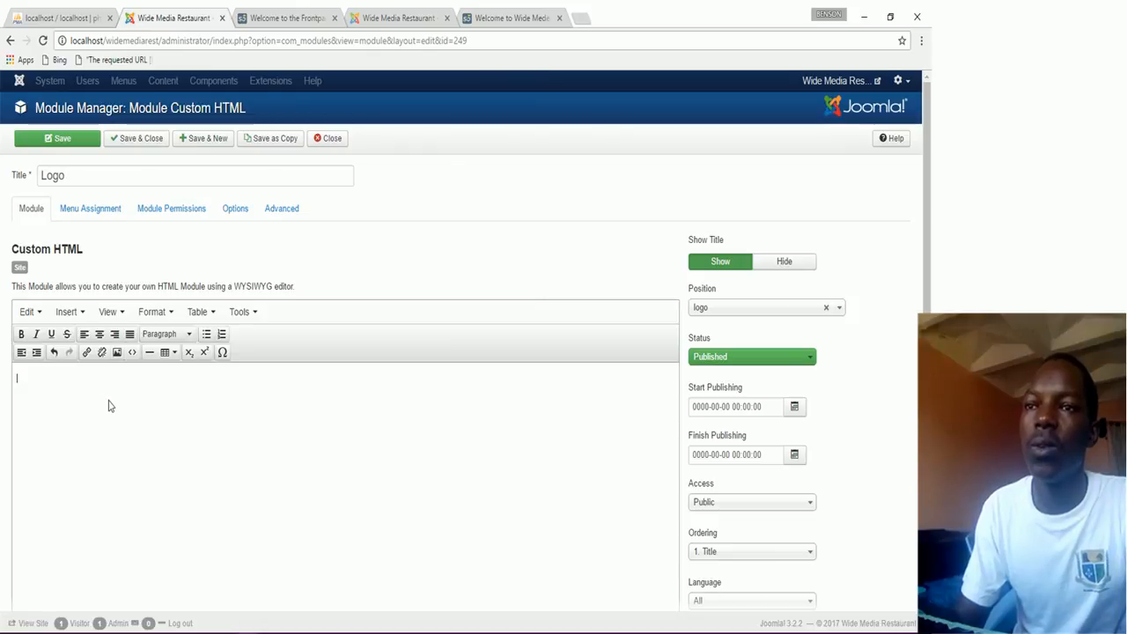
Try inserting wmlogo.png into the Logo module without a caption, and remove it from the content.
scroll(86, 569, "down", 2)
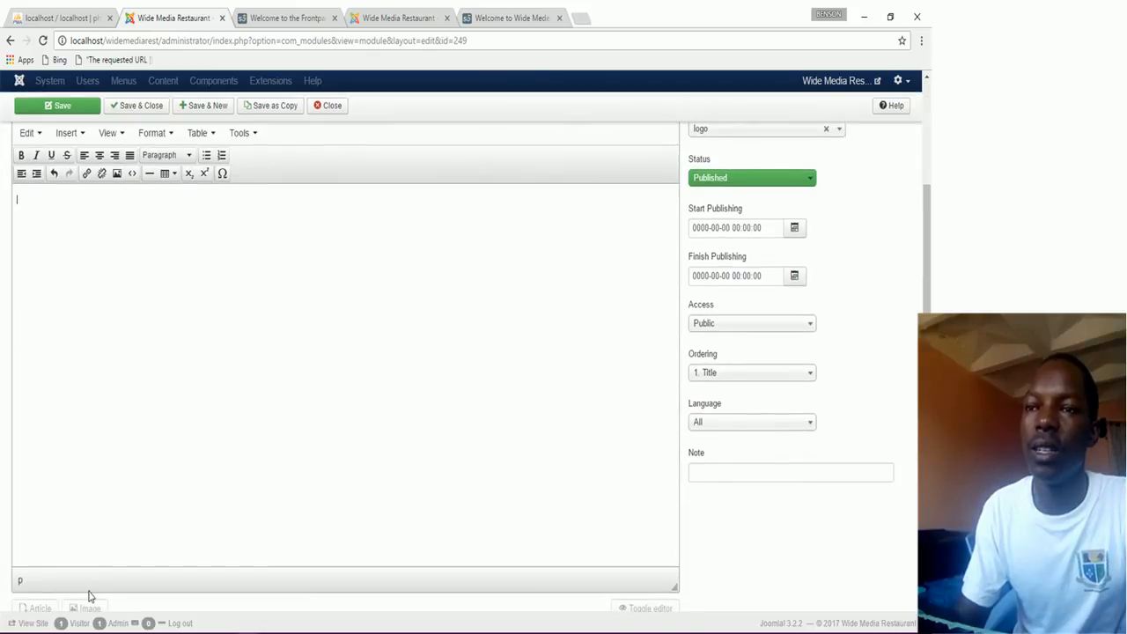
scroll(75, 585, "down", 1)
left_click(88, 574)
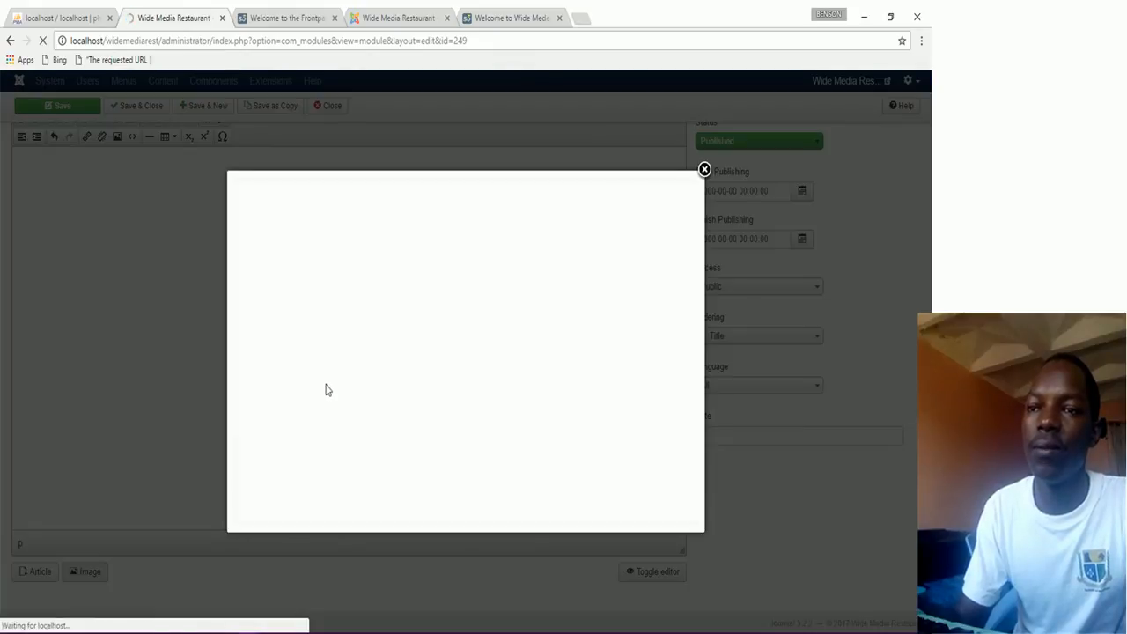
scroll(564, 378, "down", 5)
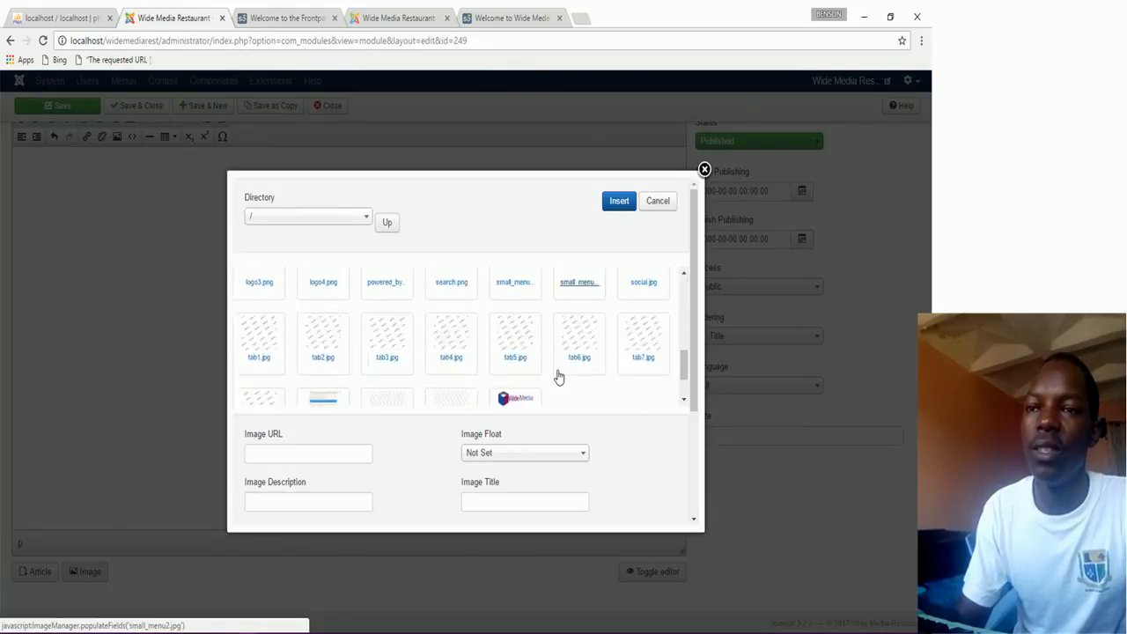
scroll(558, 377, "down", 2)
left_click(516, 343)
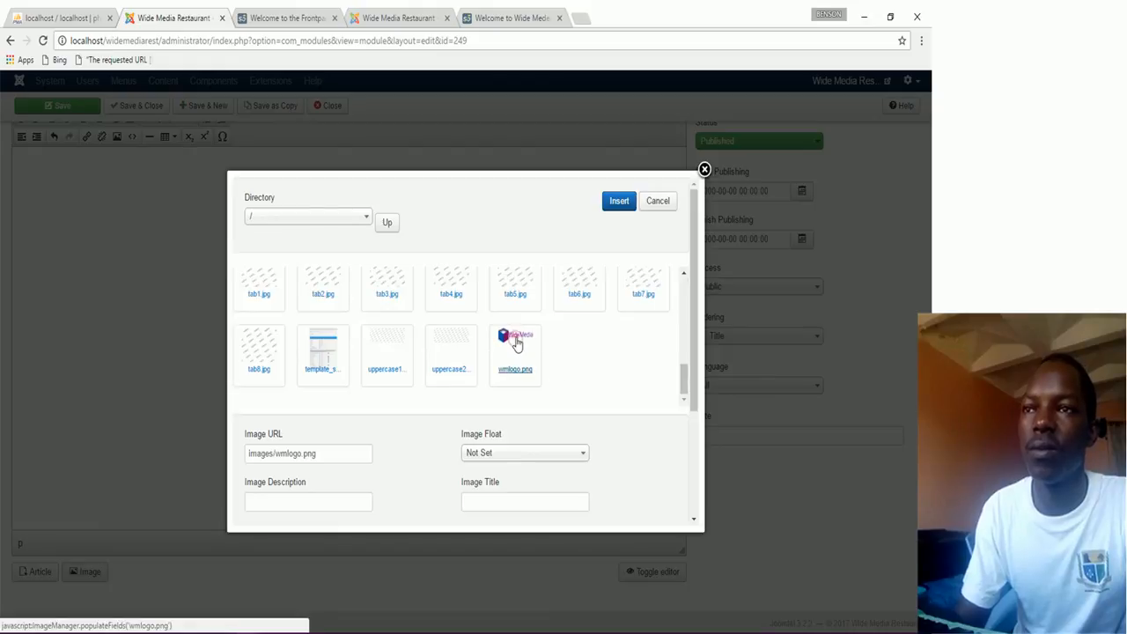
left_click(619, 203)
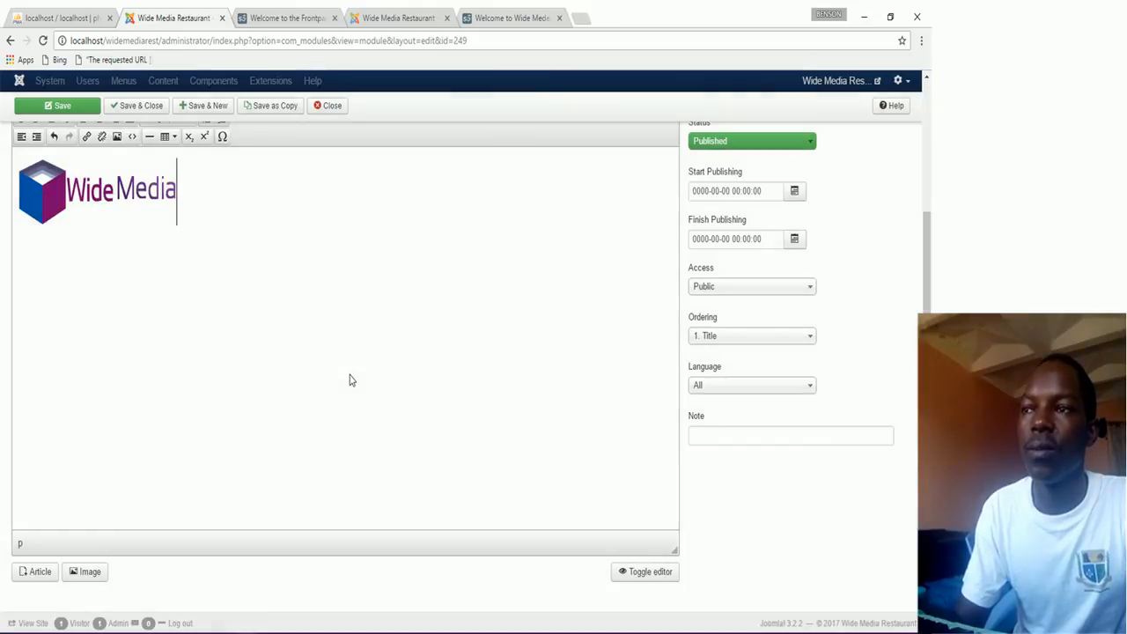
left_click(123, 189)
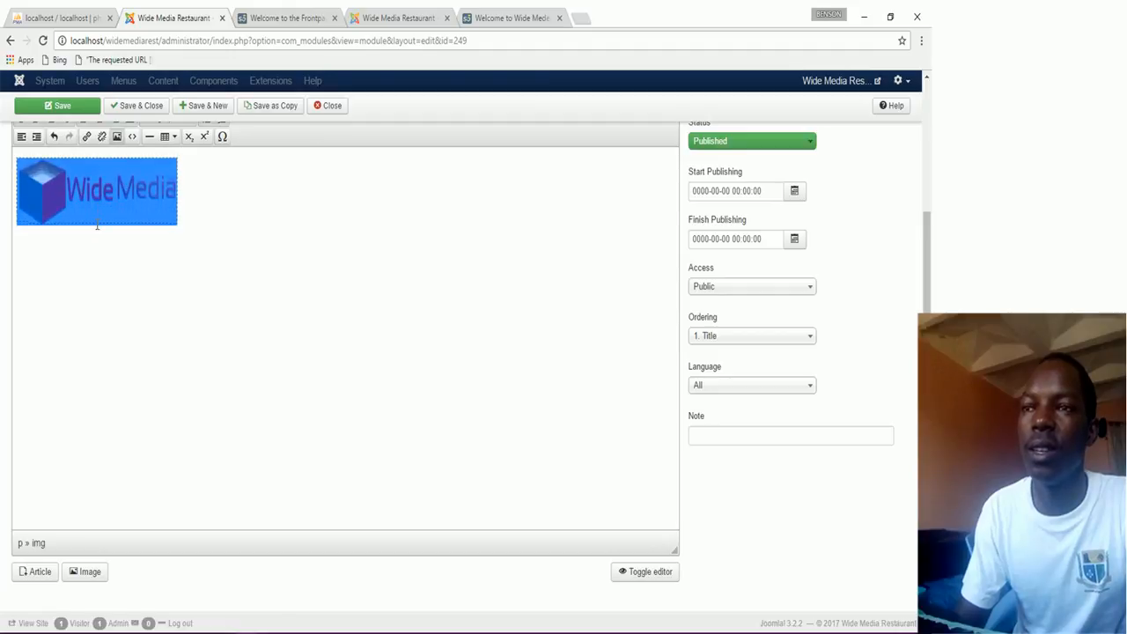
key("Delete")
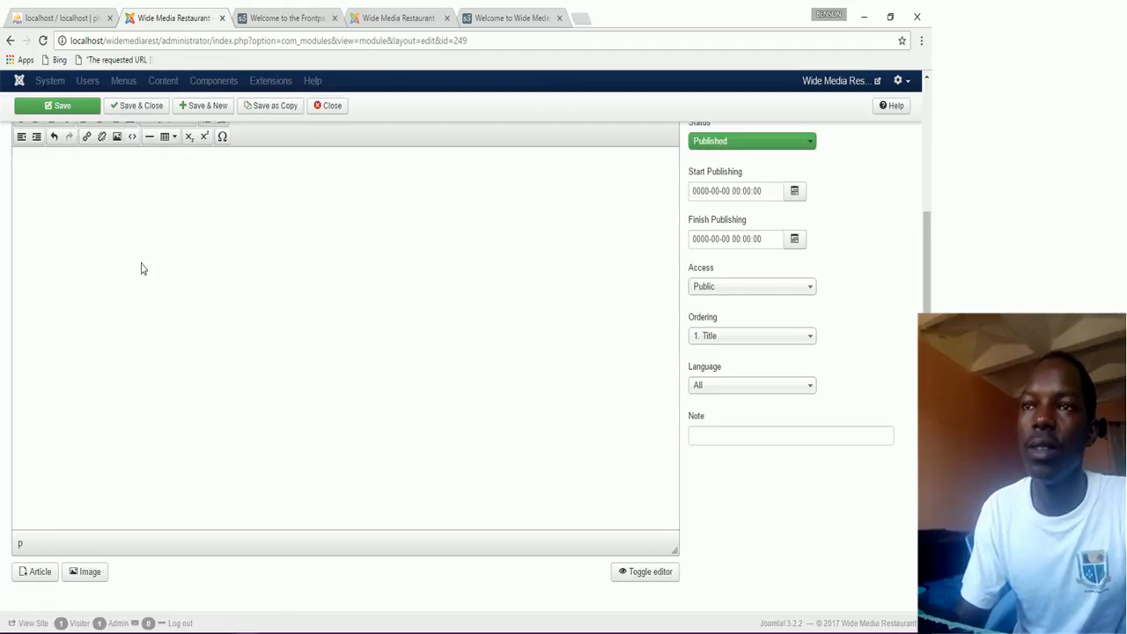
Reopen the image picker for the Logo module and select wmlogo.png as the image.
left_click(85, 571)
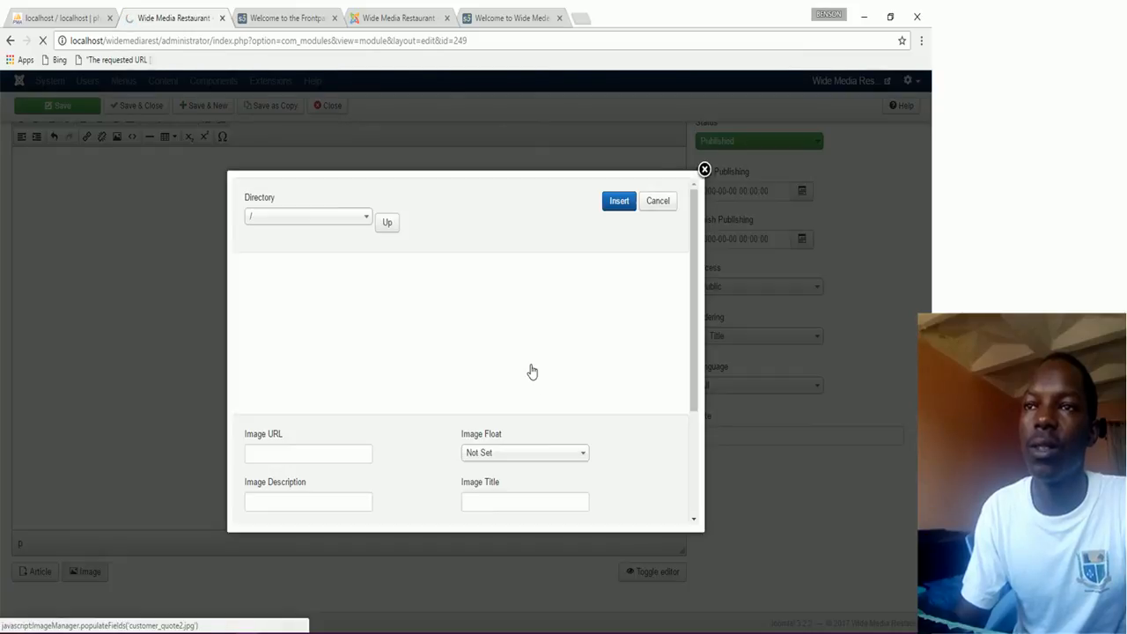
scroll(531, 370, "down", 5)
left_click(518, 349)
scroll(407, 503, "down", 3)
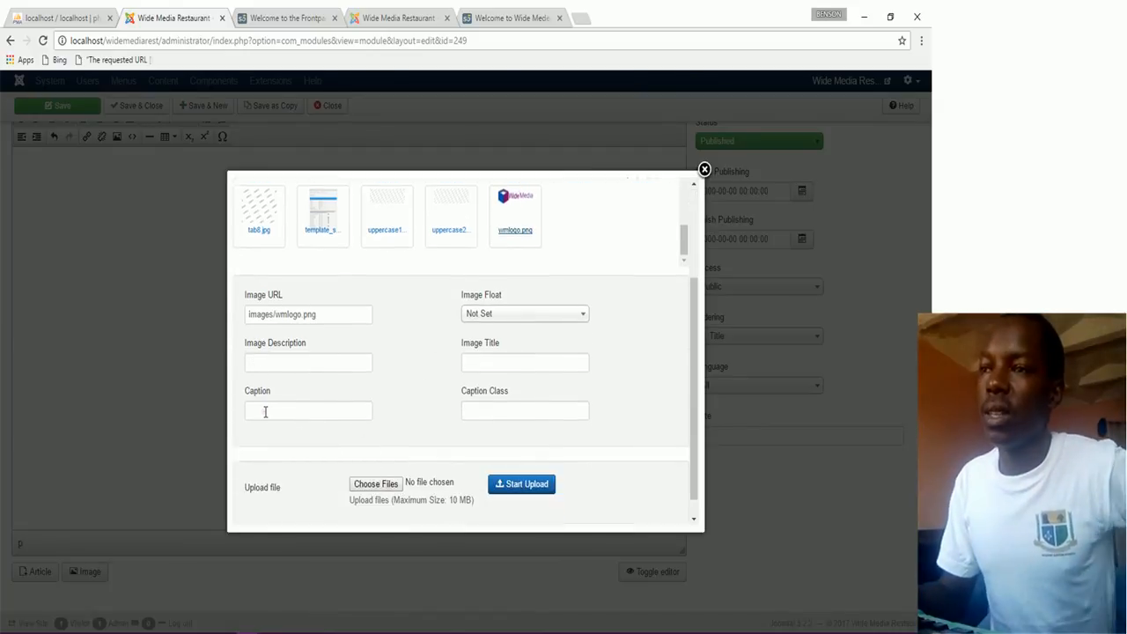
Caption the image "Get Healthy Meals", following the tagline on the Magazine site, and insert it into the Logo module.
left_click(265, 411)
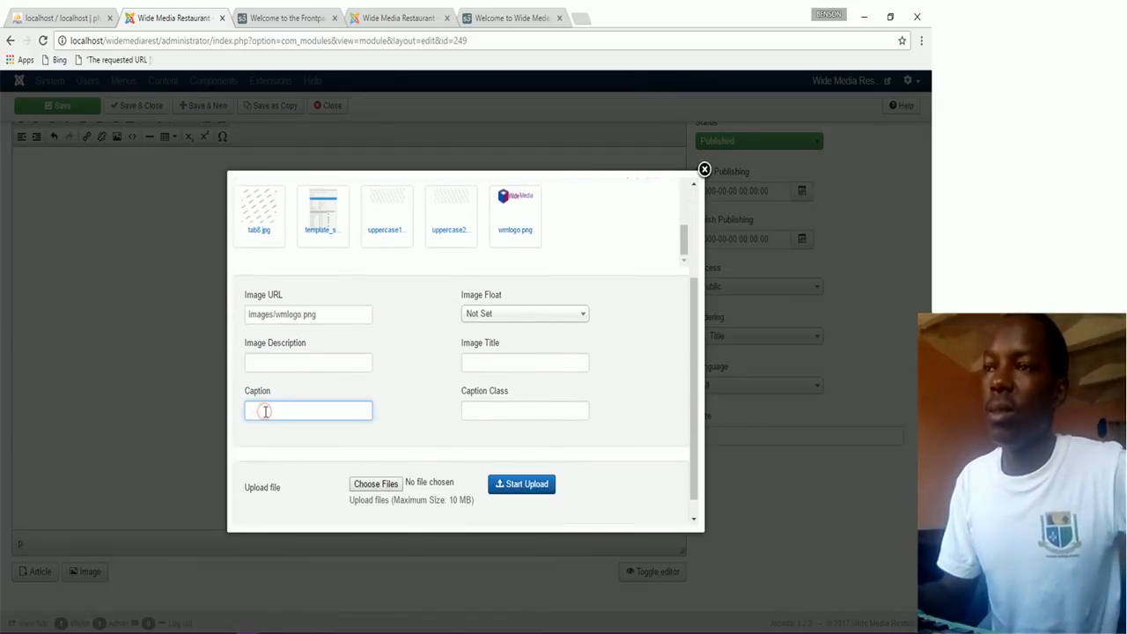
left_click(532, 18)
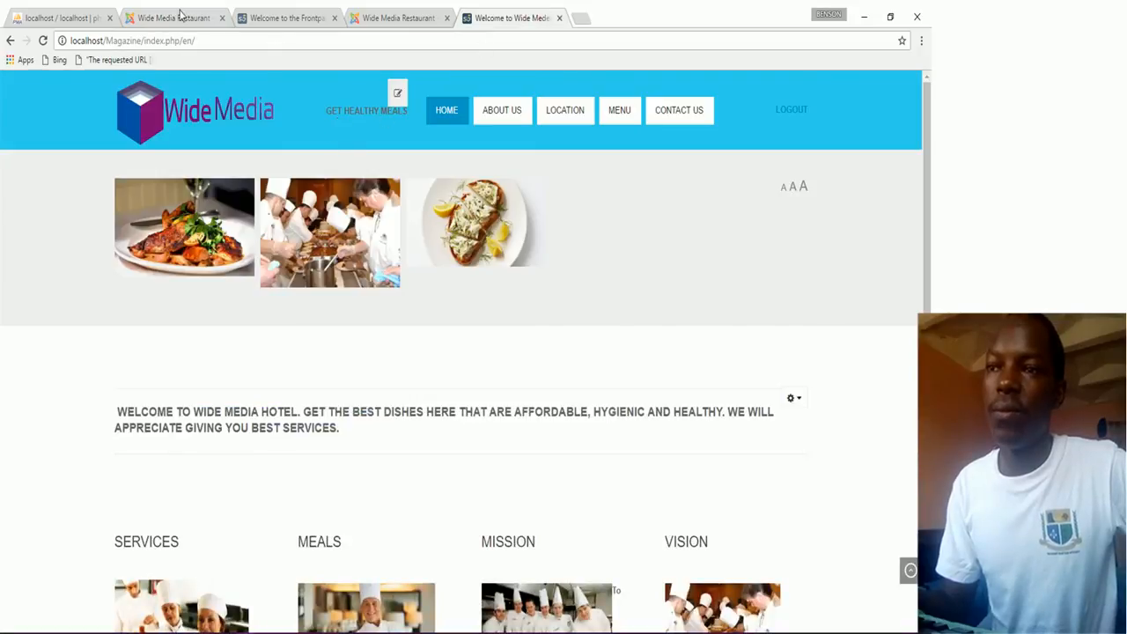
left_click(178, 17)
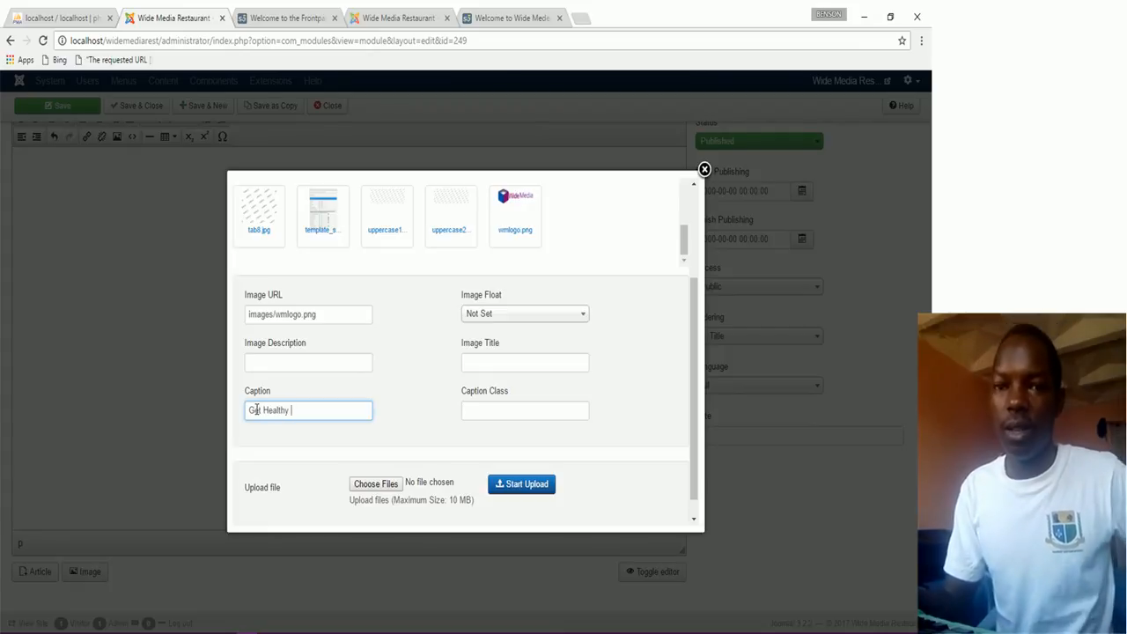
type("eals")
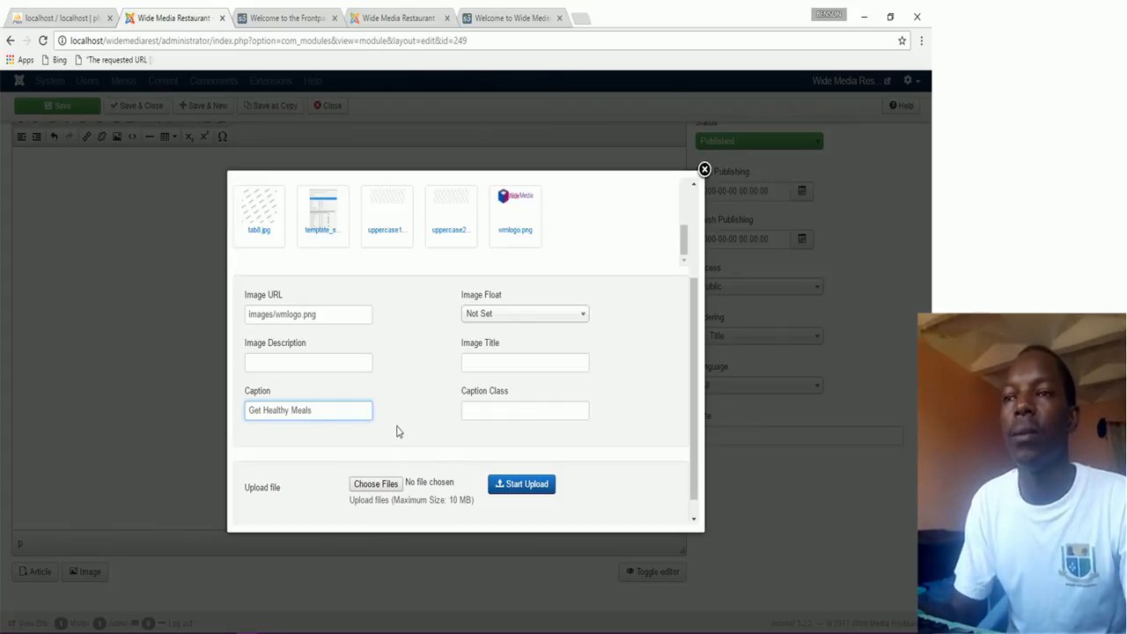
scroll(398, 431, "up", 1)
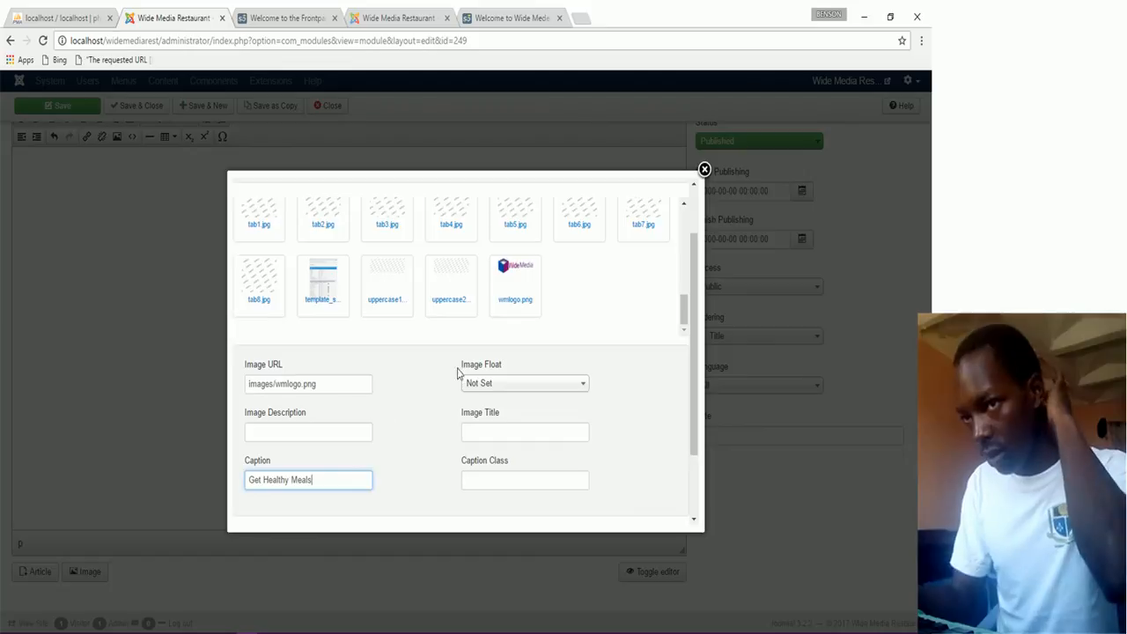
scroll(651, 260, "up", 3)
scroll(630, 299, "up", 5)
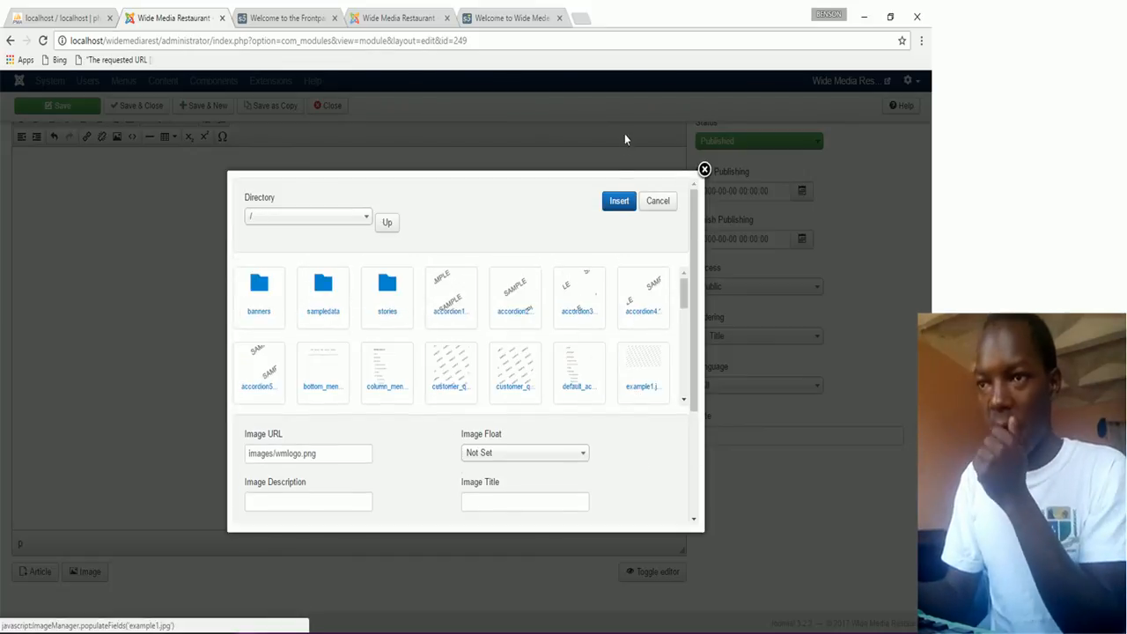
left_click(618, 201)
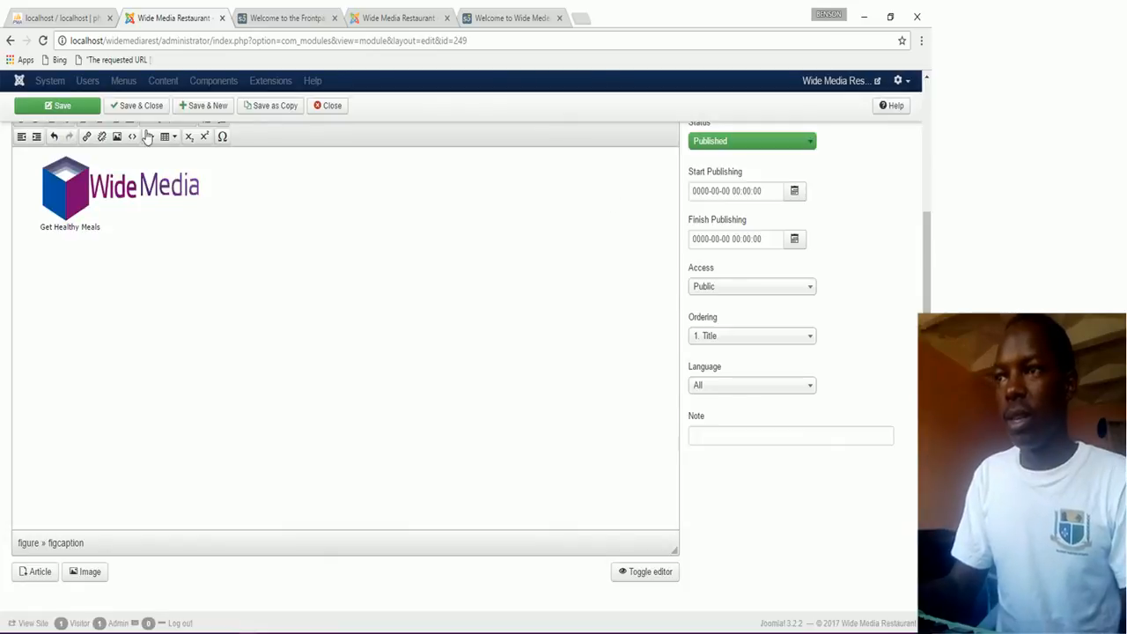
Make the "Get Healthy Meals" caption under the logo bold and save the module.
left_click(28, 226)
left_click(103, 244)
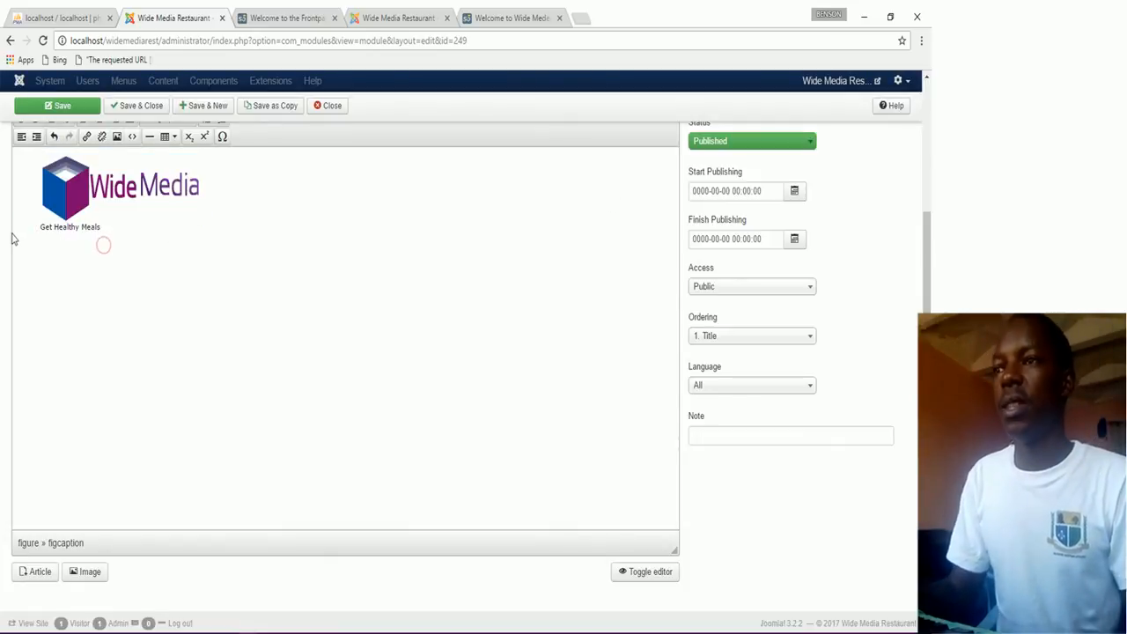
left_click_drag(40, 229, 107, 230)
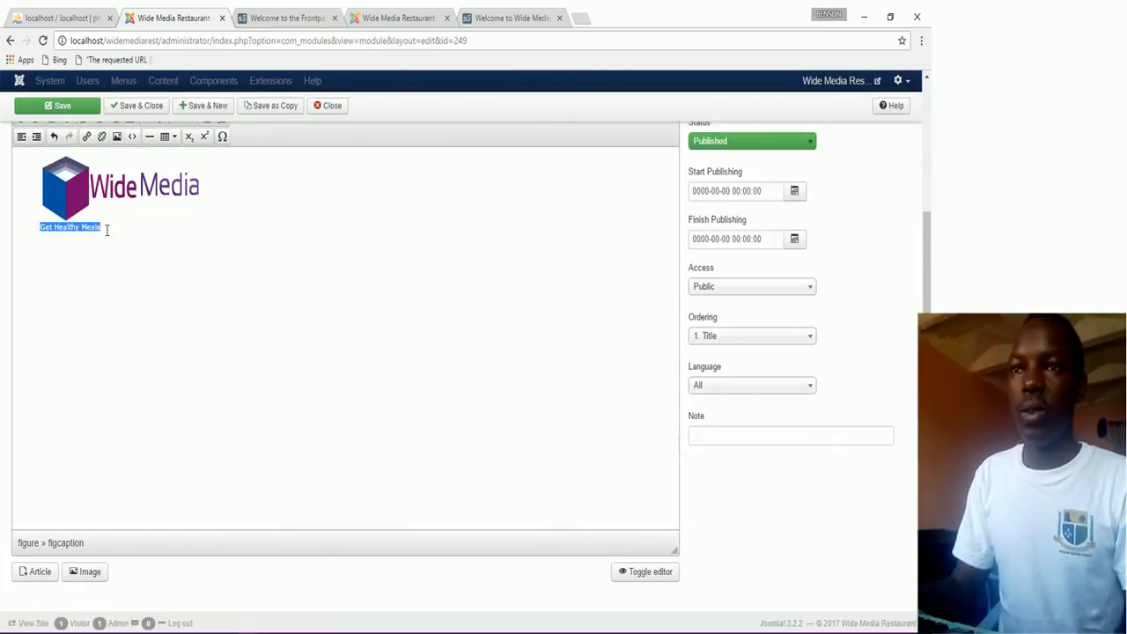
scroll(134, 267, "up", 3)
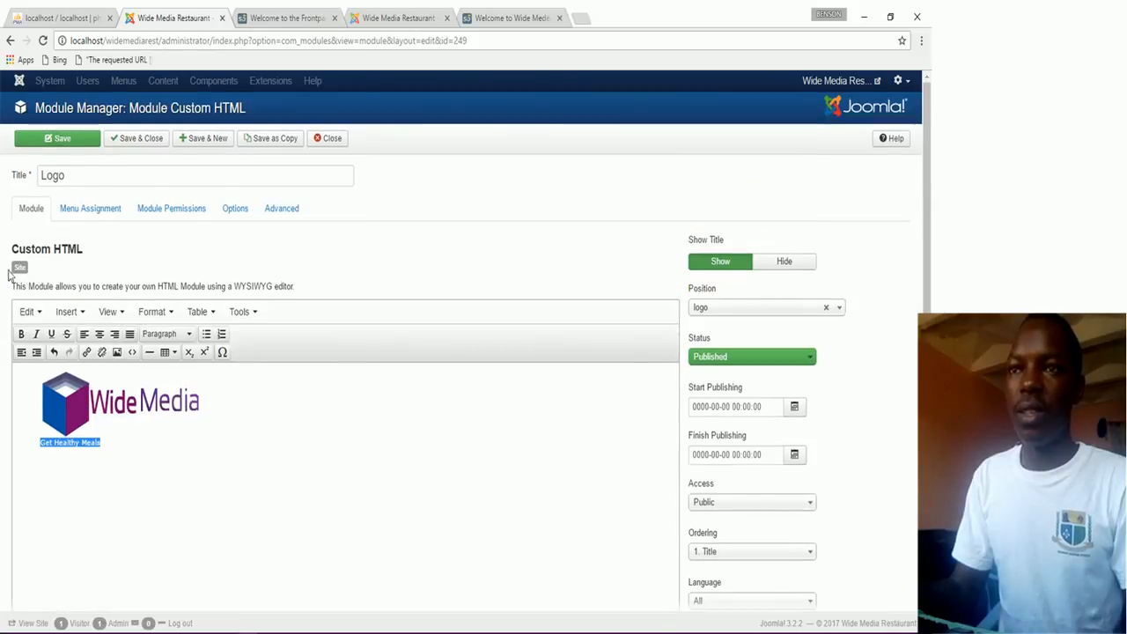
left_click(22, 334)
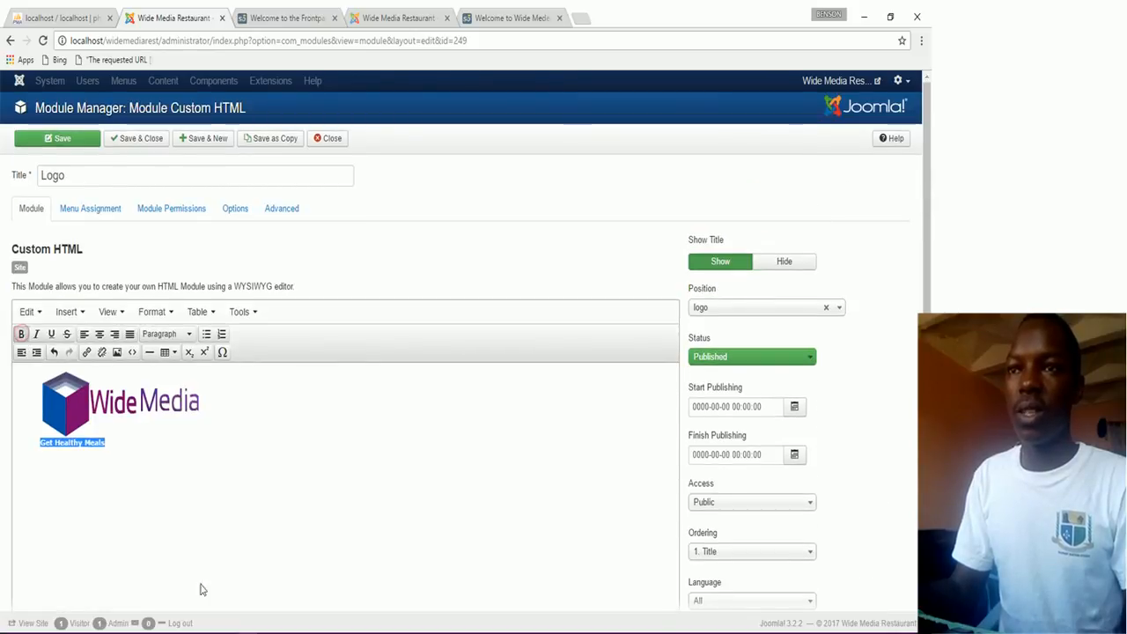
left_click(169, 518)
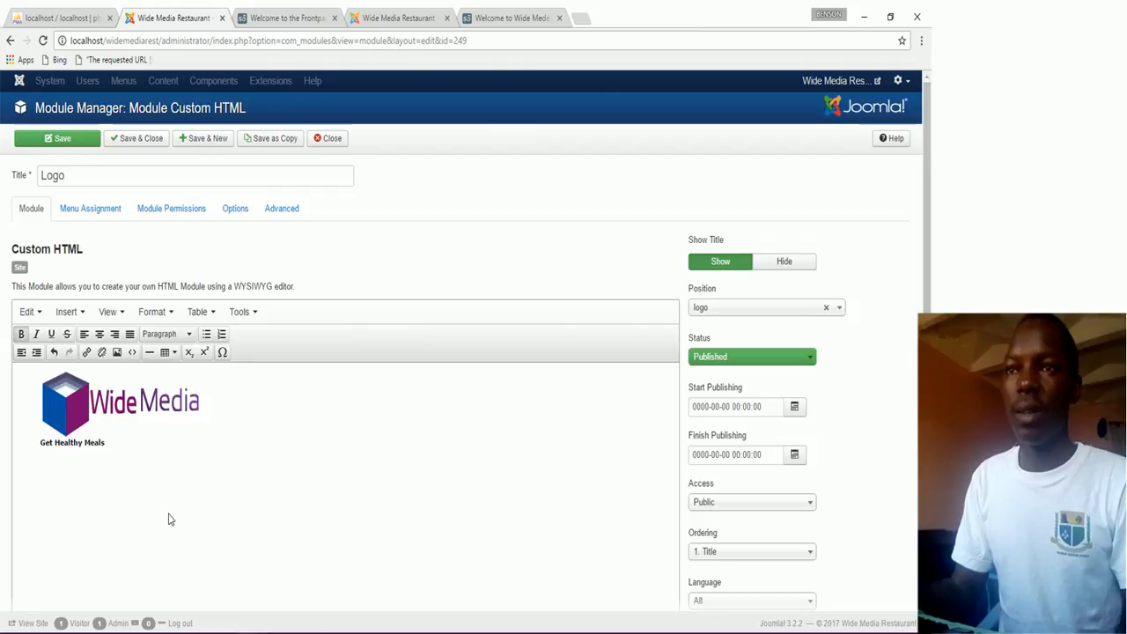
left_click(61, 141)
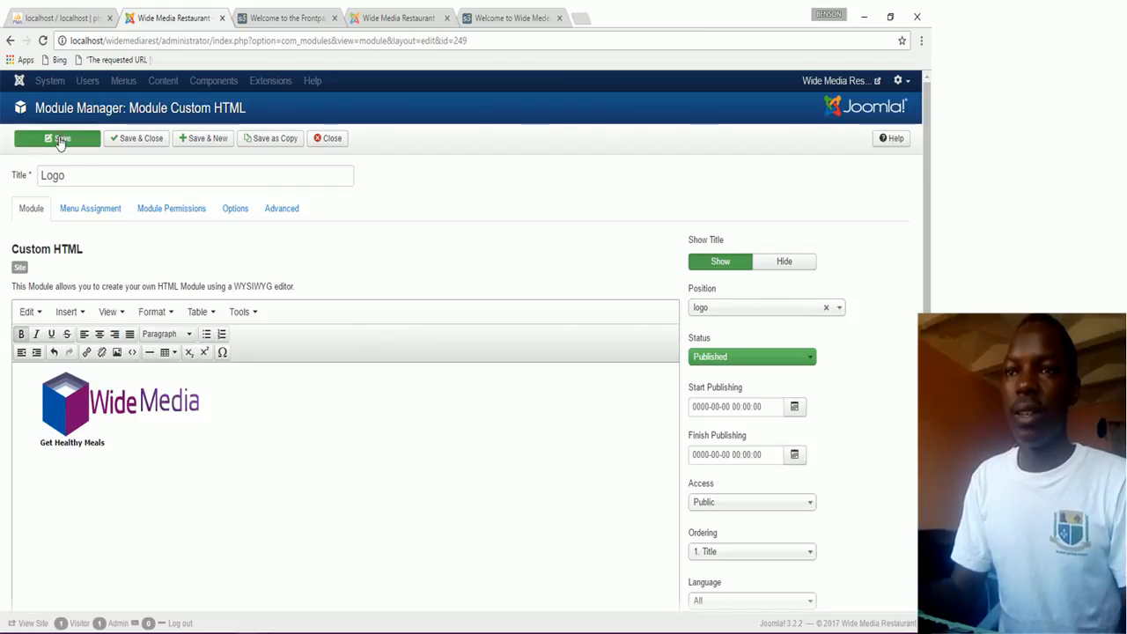
Reload the restaurant front page to check the logo caption, and compare it with the Magazine site's header.
left_click(273, 19)
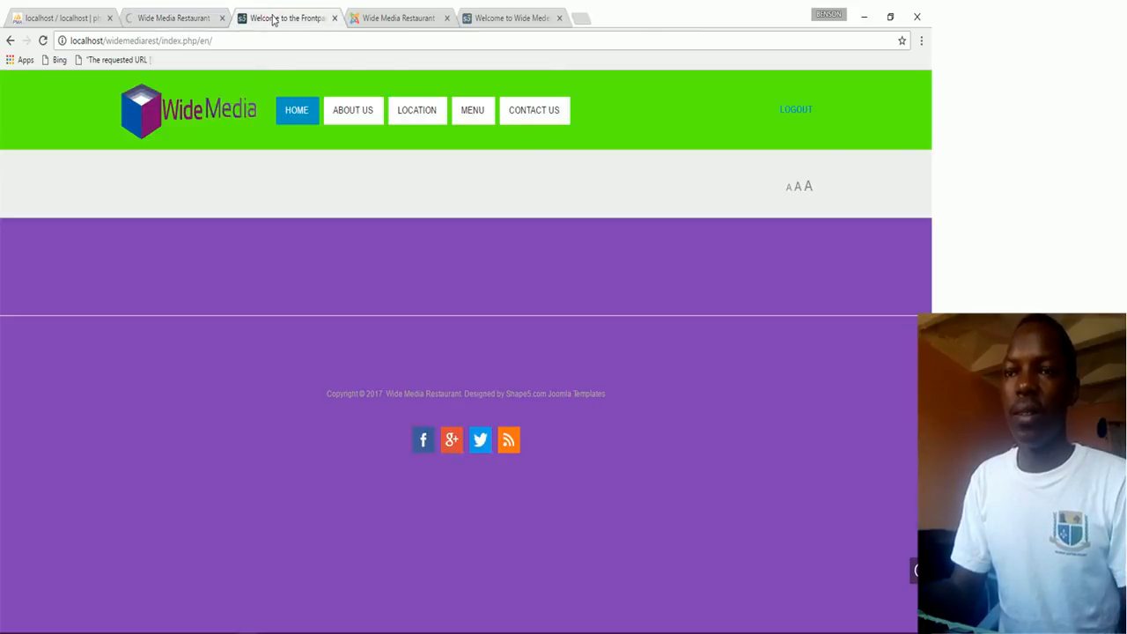
left_click(43, 41)
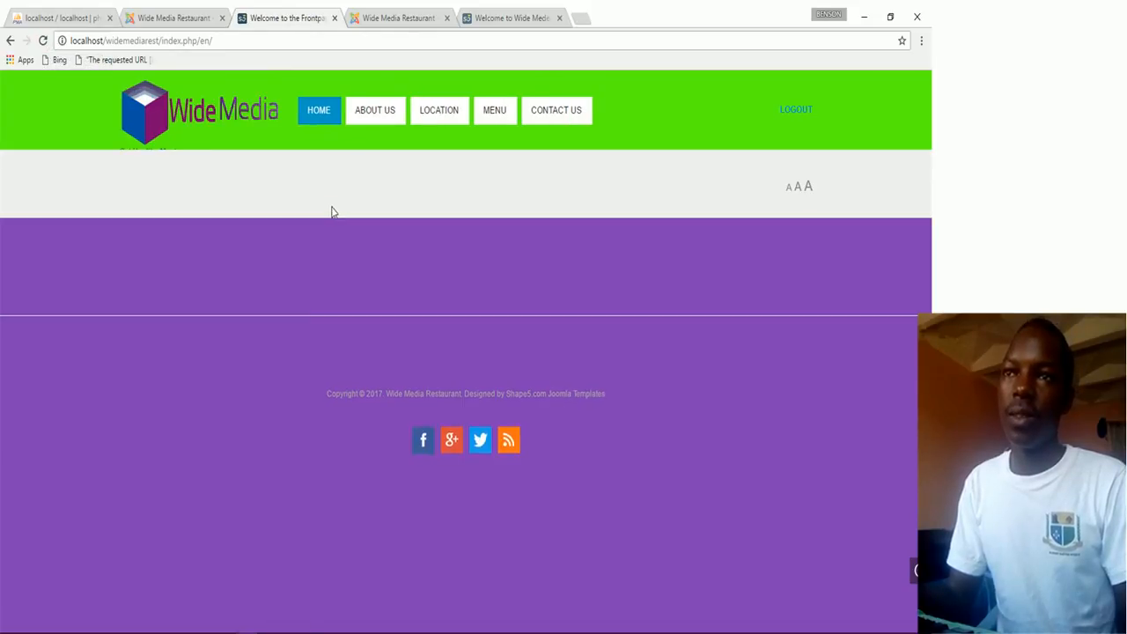
mouse_move(153, 147)
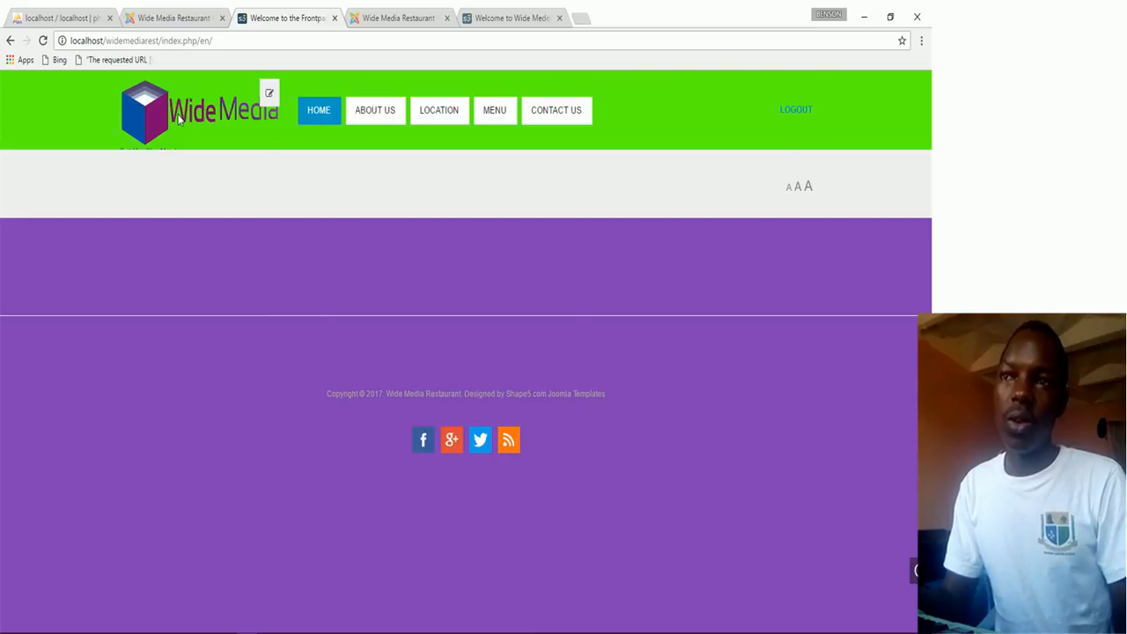
left_click(486, 19)
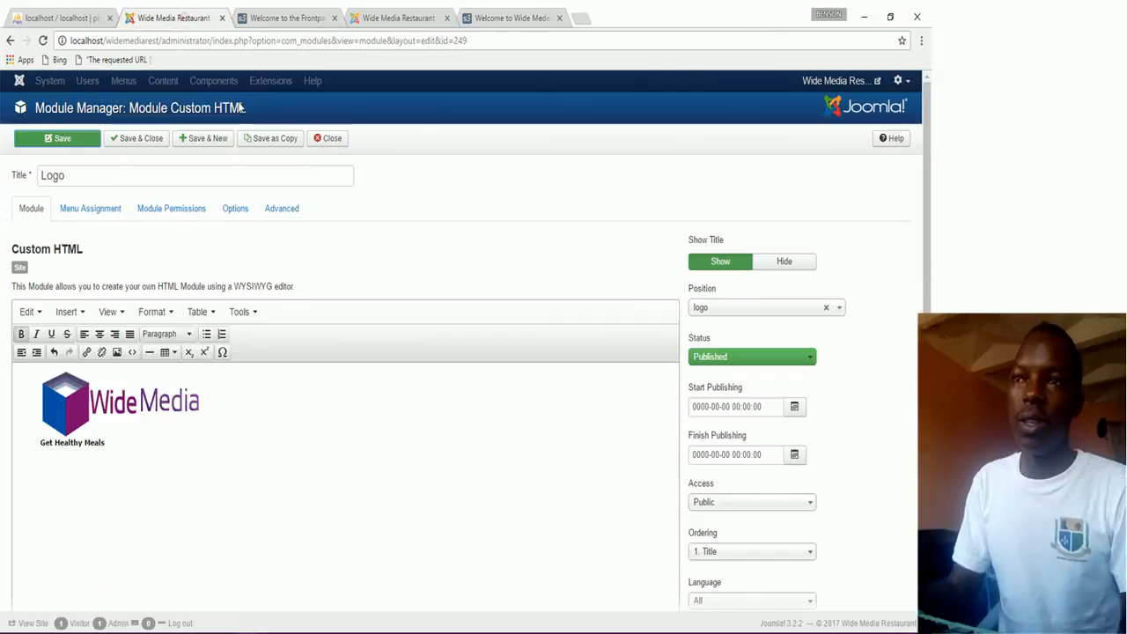
Indent the "Get Healthy Meals" caption toward the middle of the logo in the Logo module and save it.
left_click(173, 18)
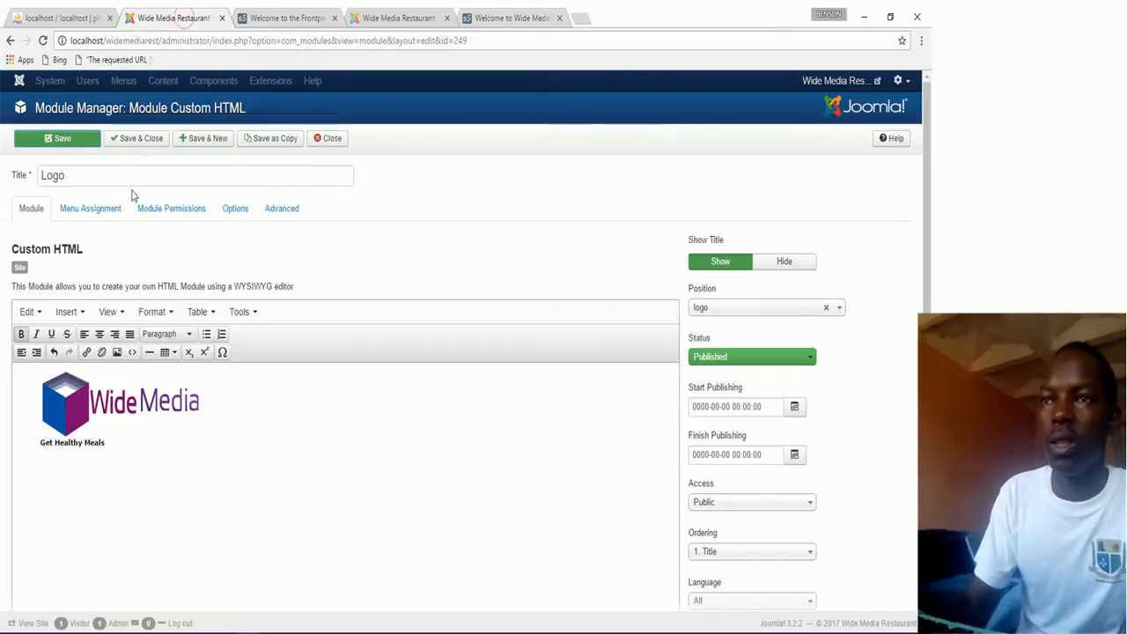
left_click(57, 138)
left_click(119, 424)
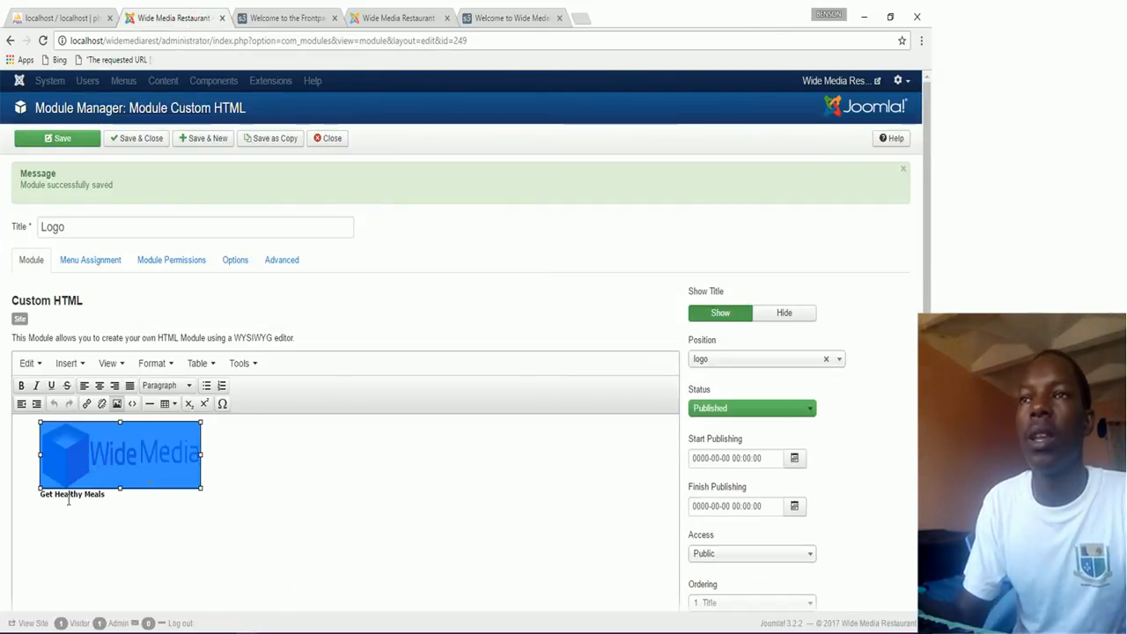
left_click(42, 492)
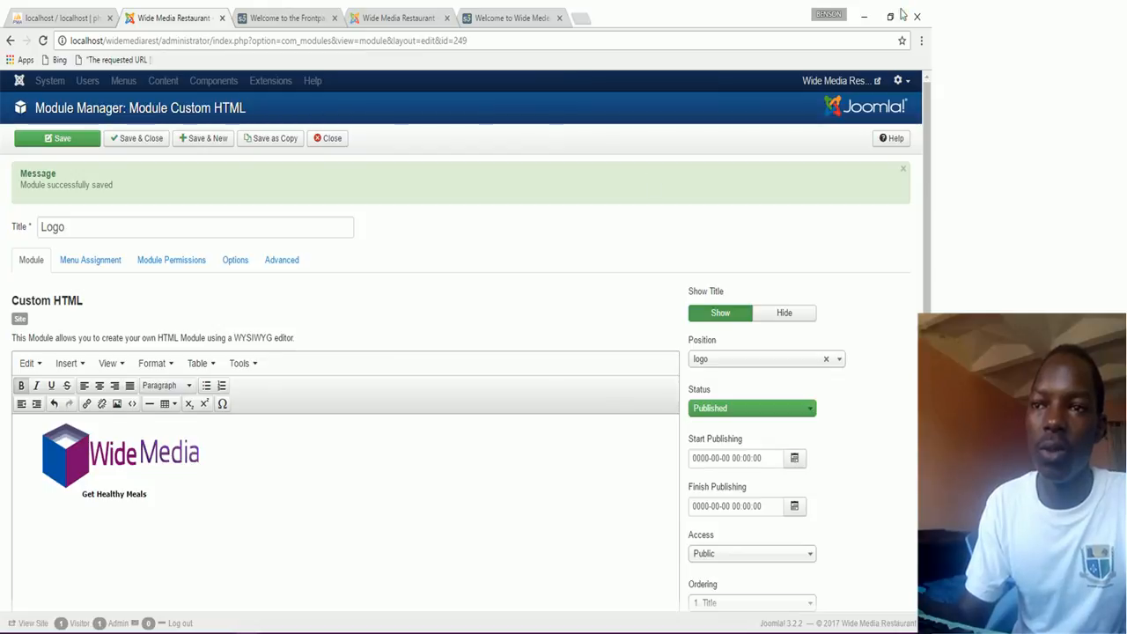
left_click(62, 139)
Reload the restaurant front page to check the caption's placement, and return to the Logo module editor.
left_click(269, 17)
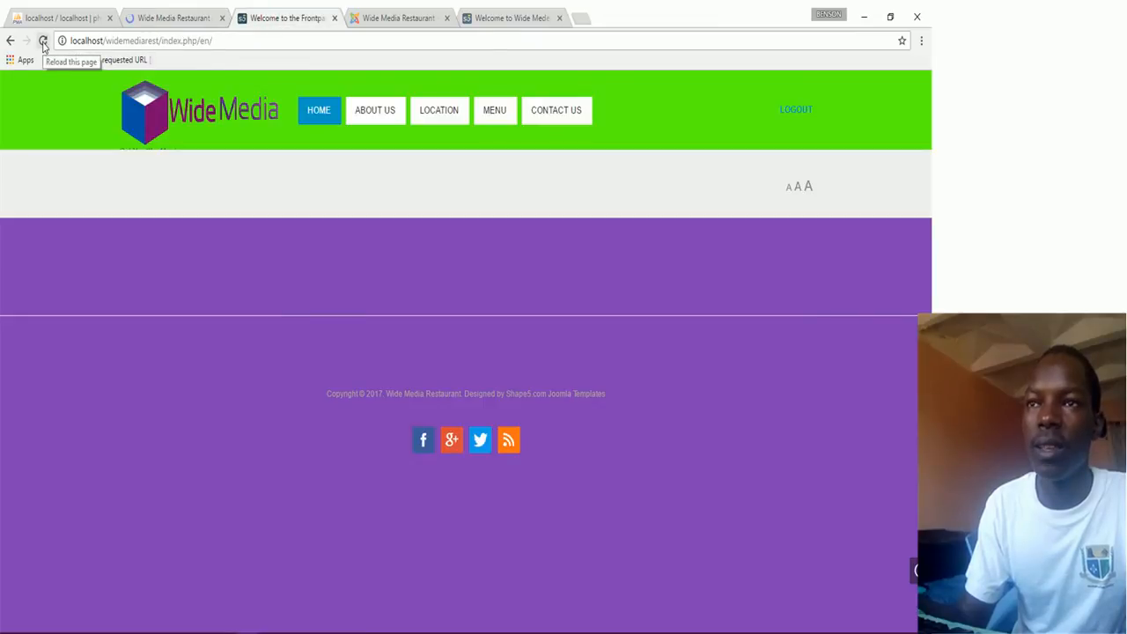
left_click(42, 41)
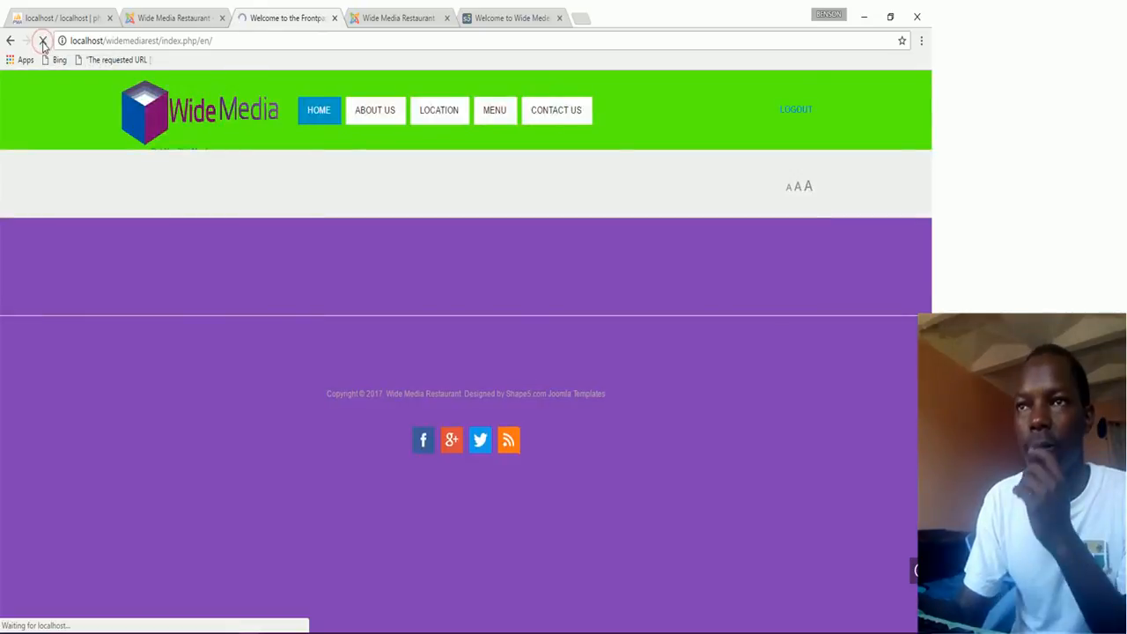
left_click(188, 17)
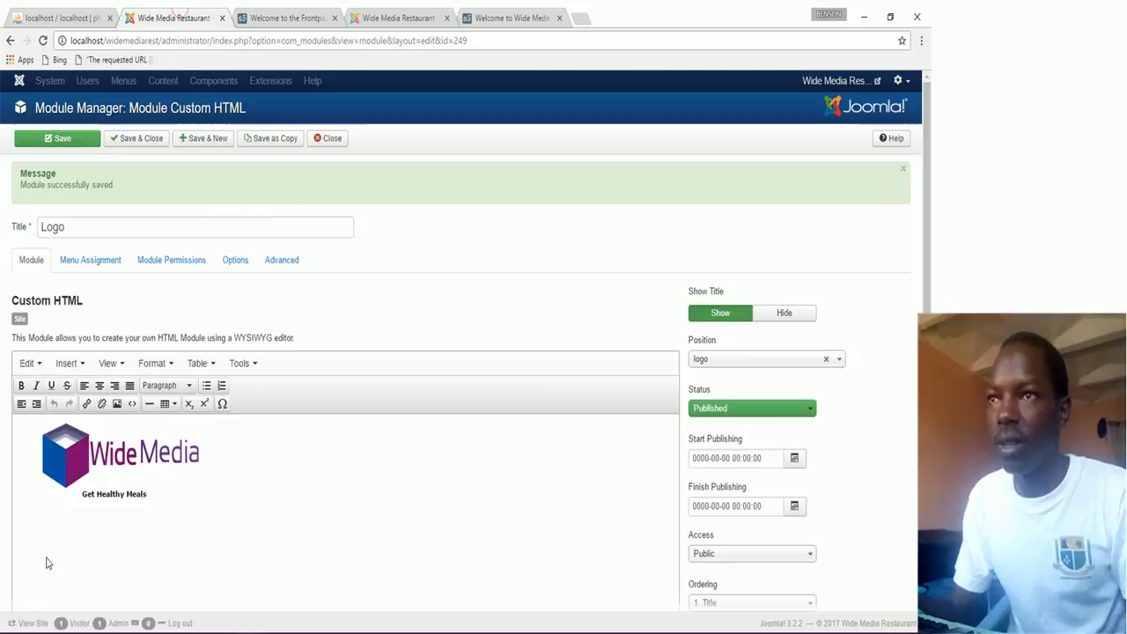
Format the "Get Healthy Meals" caption in the Logo module as Header 3 and save the module.
left_click_drag(148, 493, 76, 494)
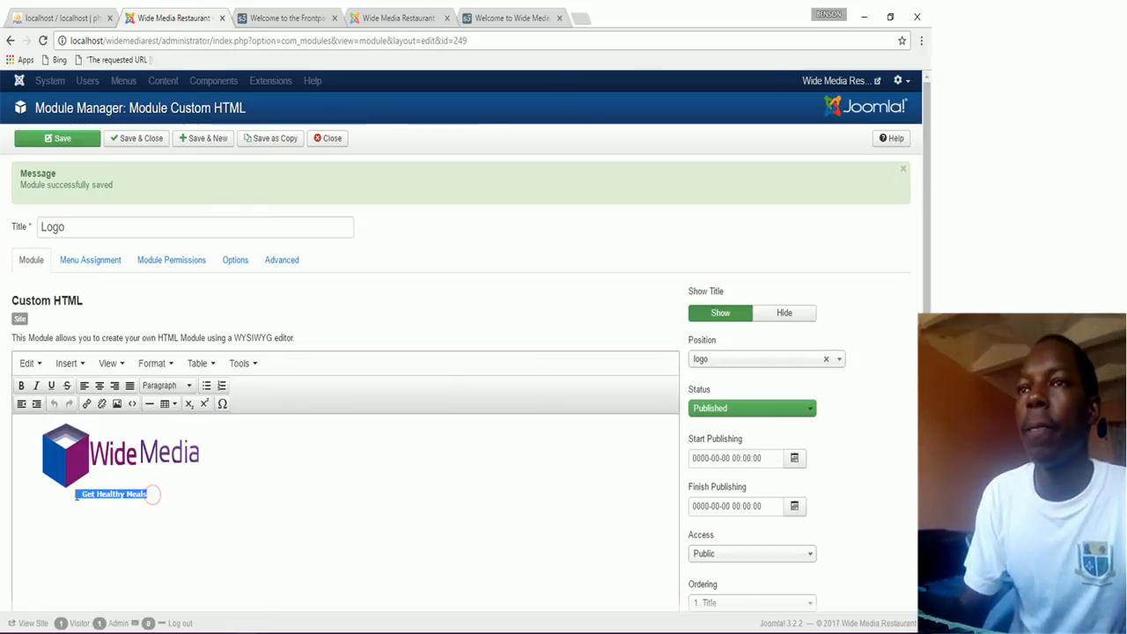
left_click(174, 393)
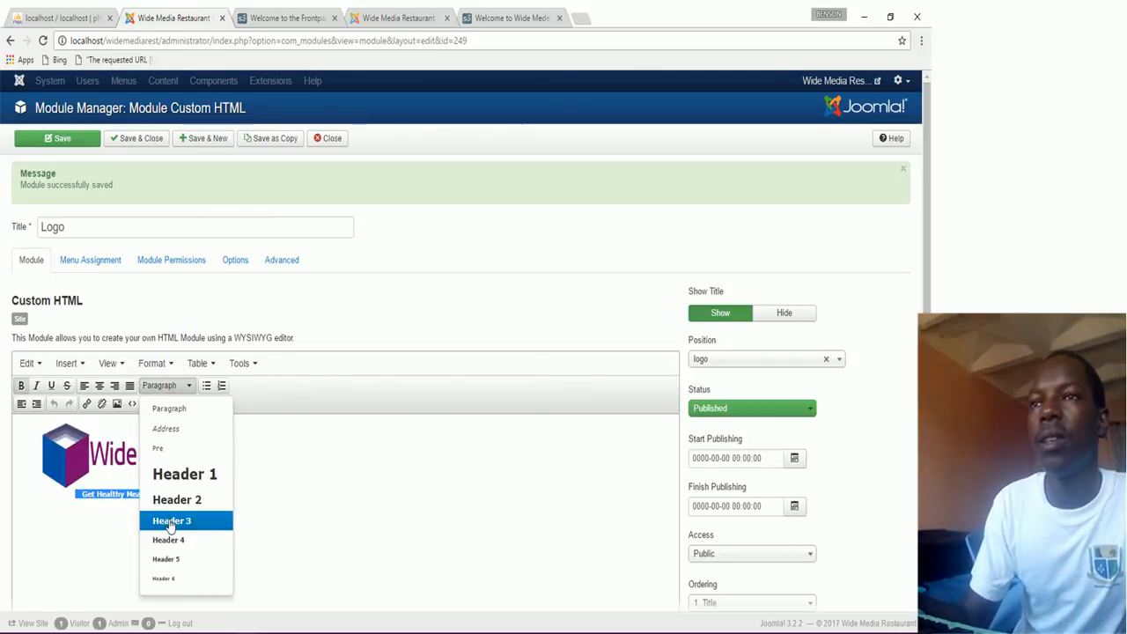
left_click(168, 518)
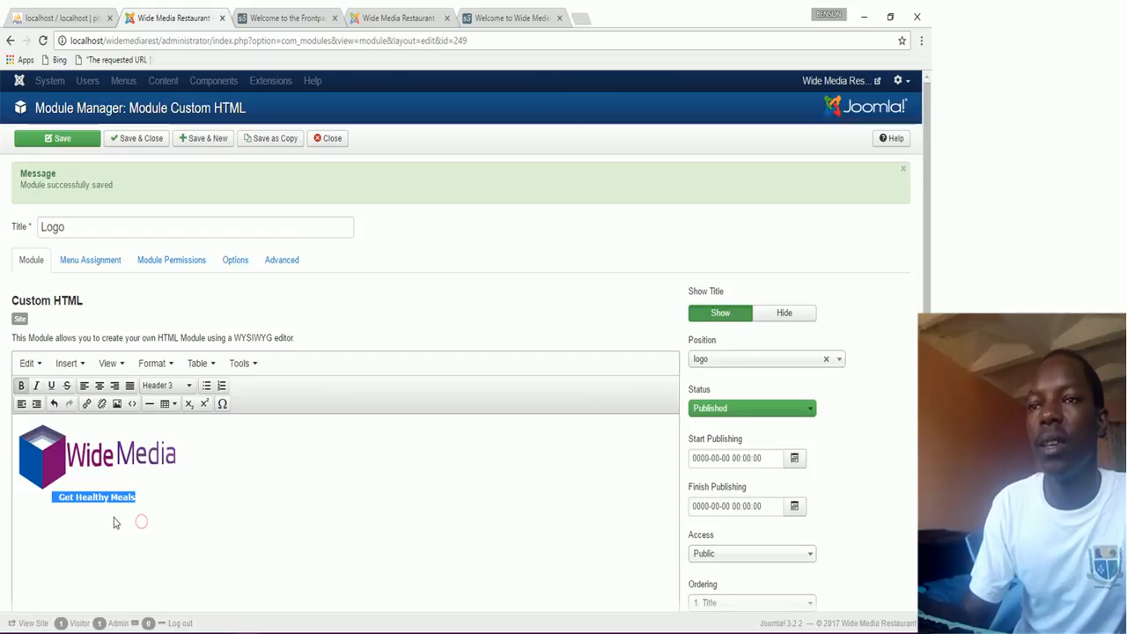
left_click(83, 137)
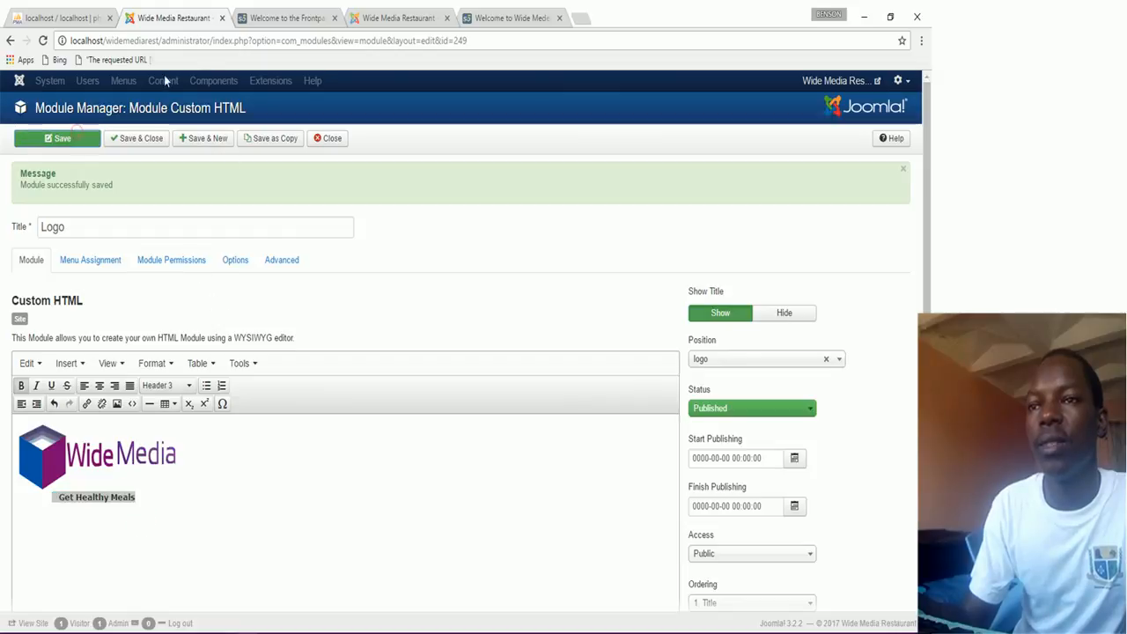
Reload the restaurant front page to check the caption's heading style, and return to the Logo module editor.
left_click(261, 18)
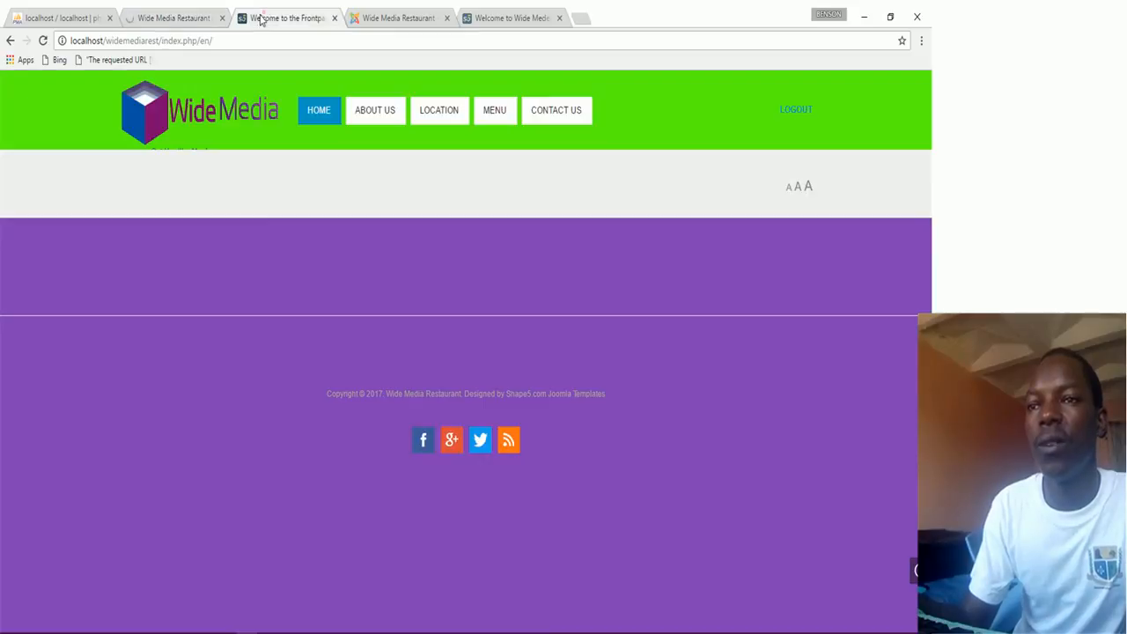
left_click(42, 41)
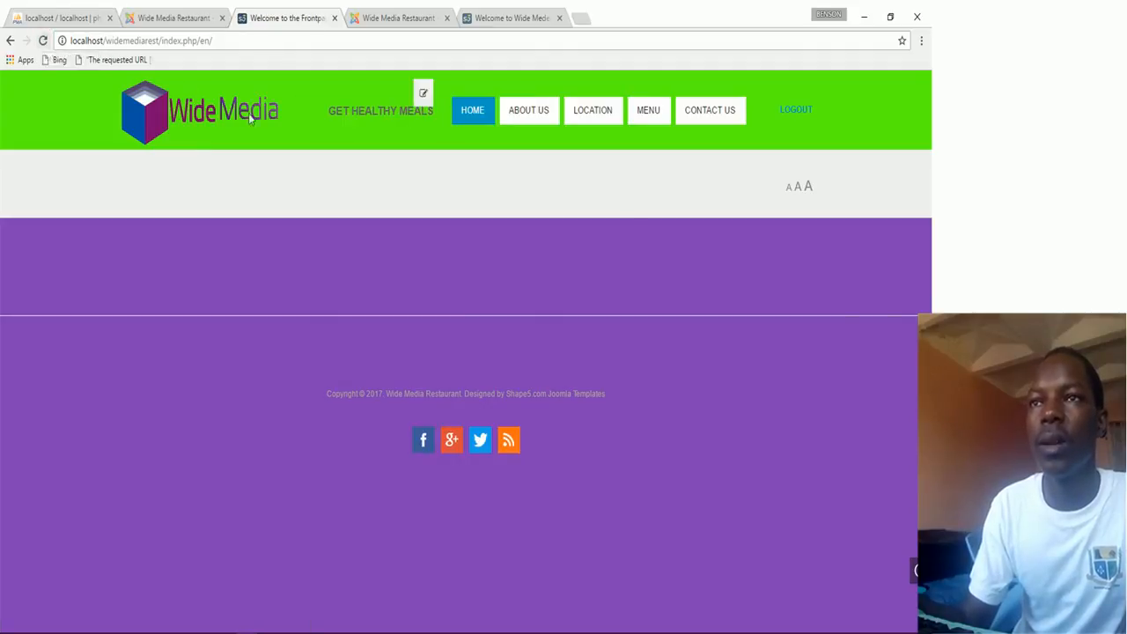
left_click(183, 20)
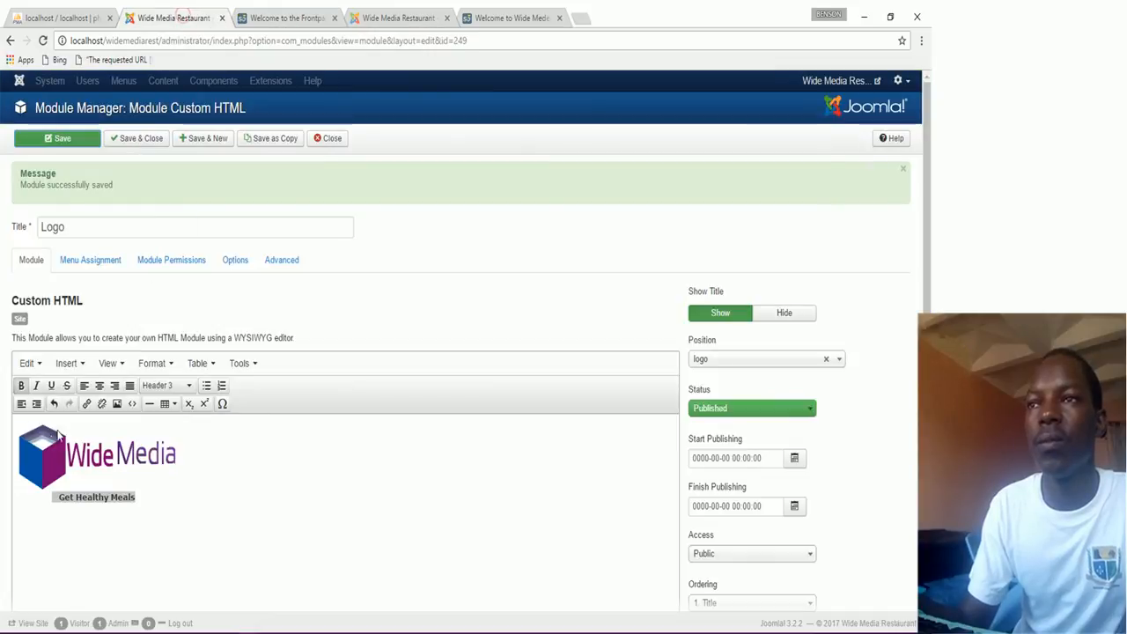
Remove extra spaces before the "Get Healthy Meals" caption so it sits just beside the logo, and save the module.
left_click(218, 487)
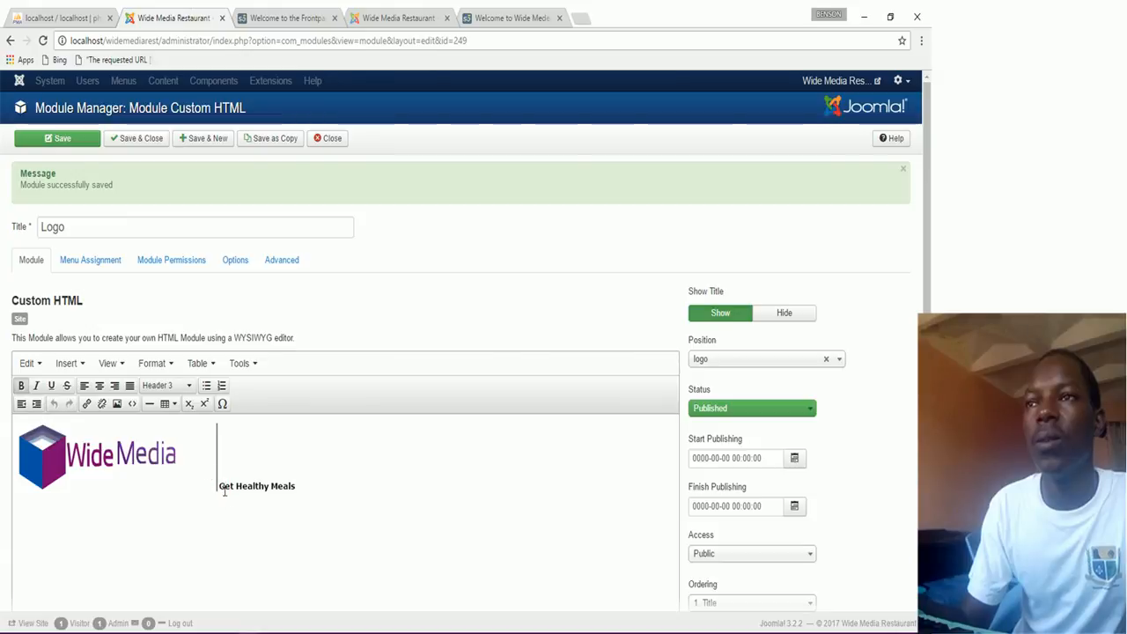
key("BackSpace")
key("BackSpace")
key("BackSpace")
key("BackSpace")
key("BackSpace")
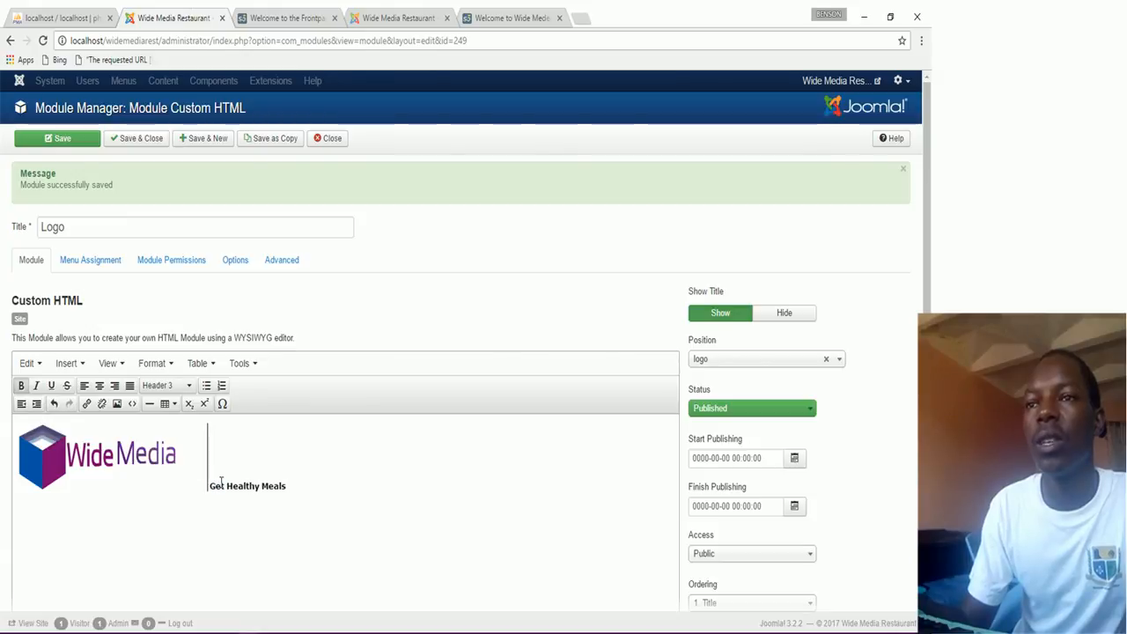
key("BackSpace")
key("BackSpace")
key("BackSpace")
key("BackSpace")
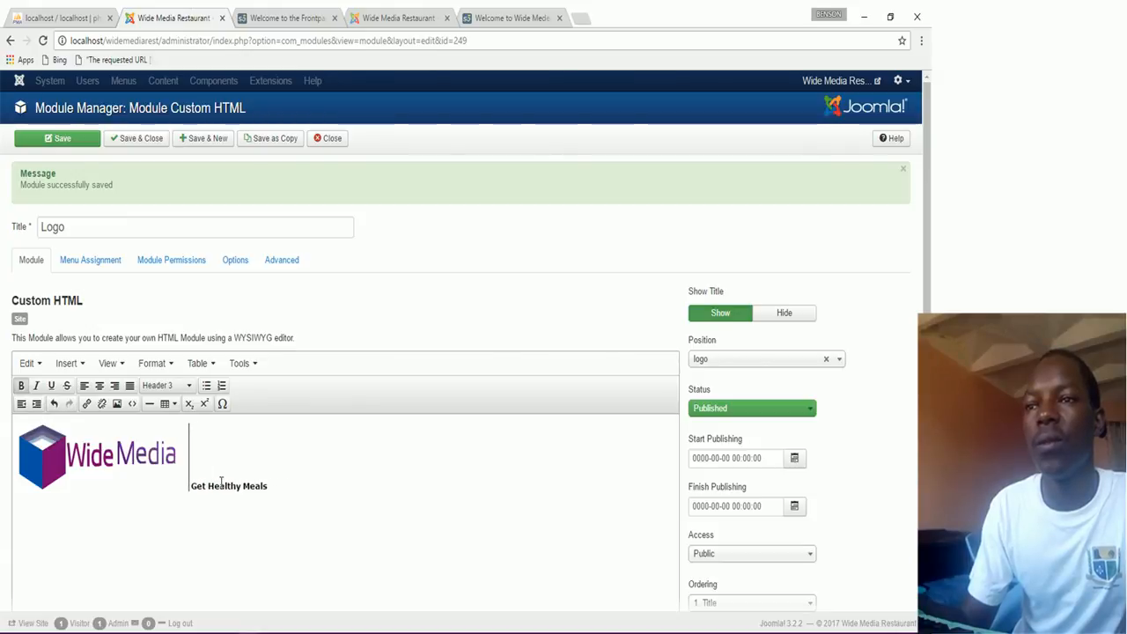
key("BackSpace")
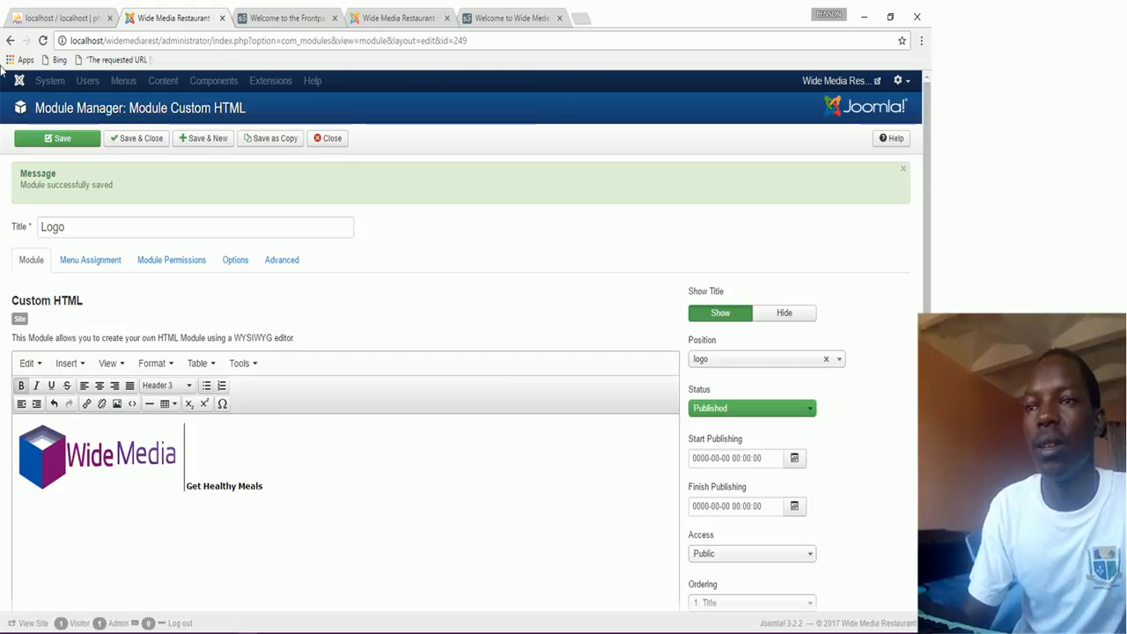
Reload the restaurant front page and compare its header and content with the Magazine site and its module list.
left_click(296, 20)
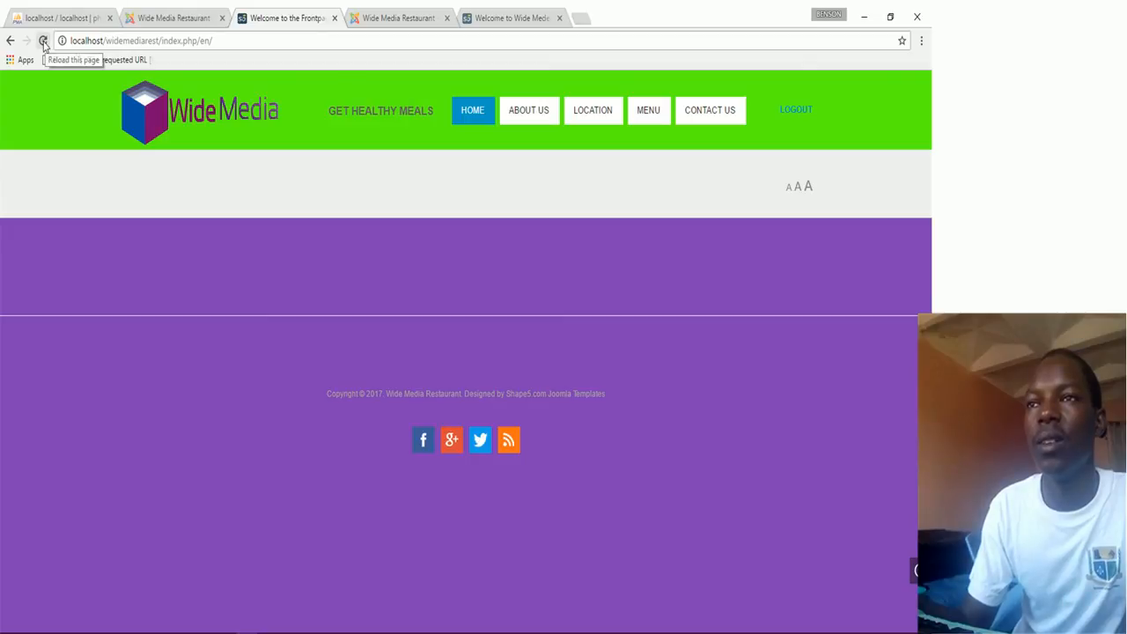
left_click(43, 42)
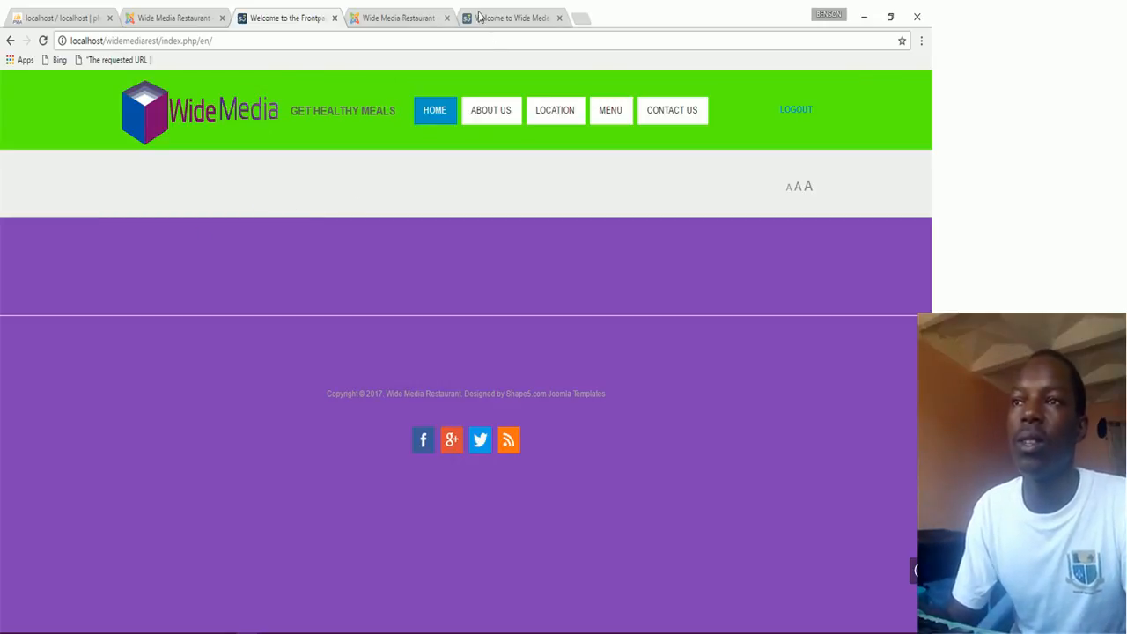
left_click(528, 18)
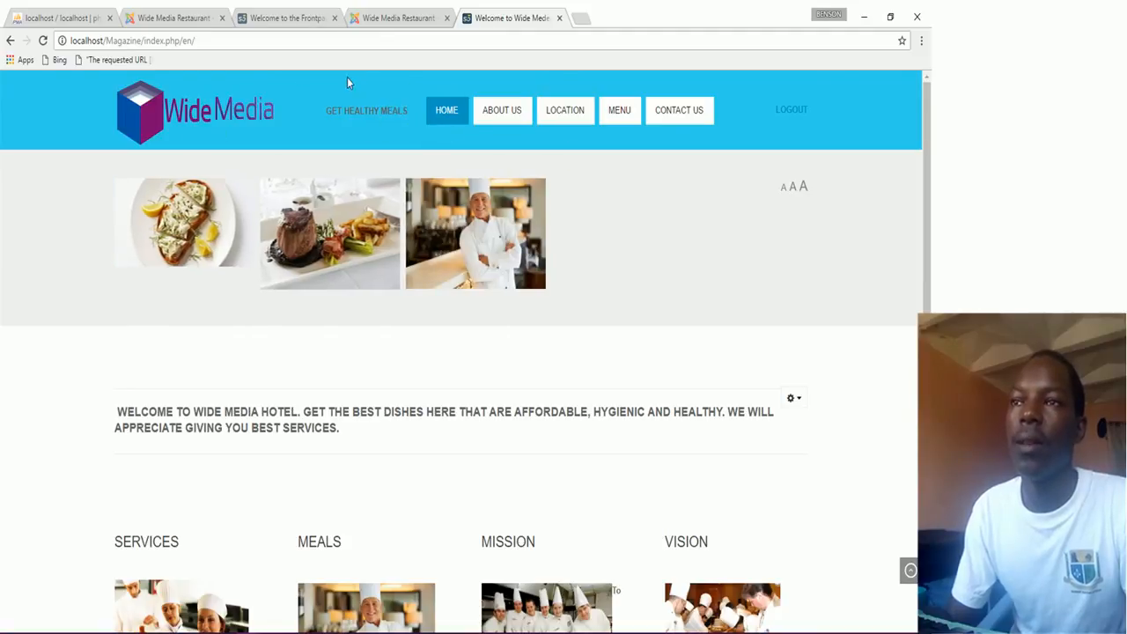
left_click(187, 16)
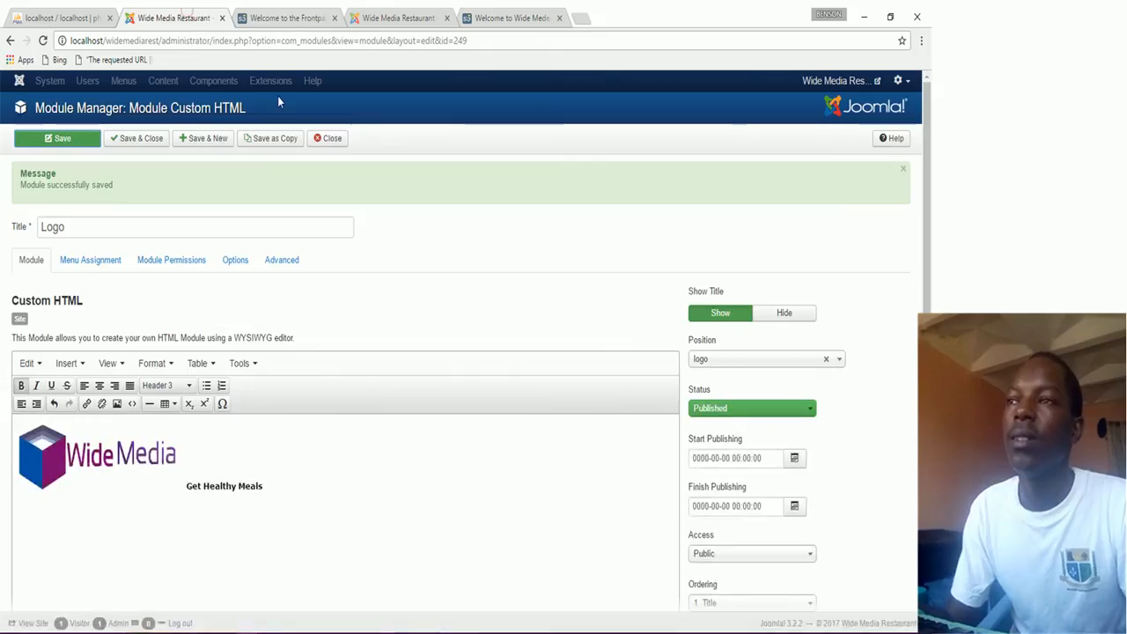
left_click(296, 24)
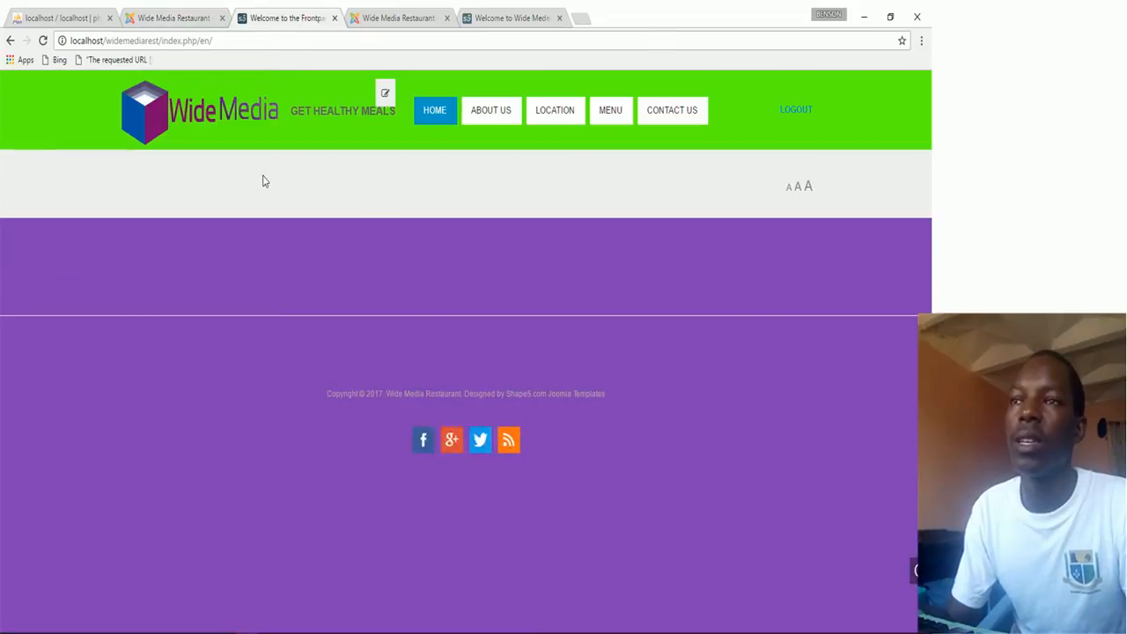
left_click(417, 16)
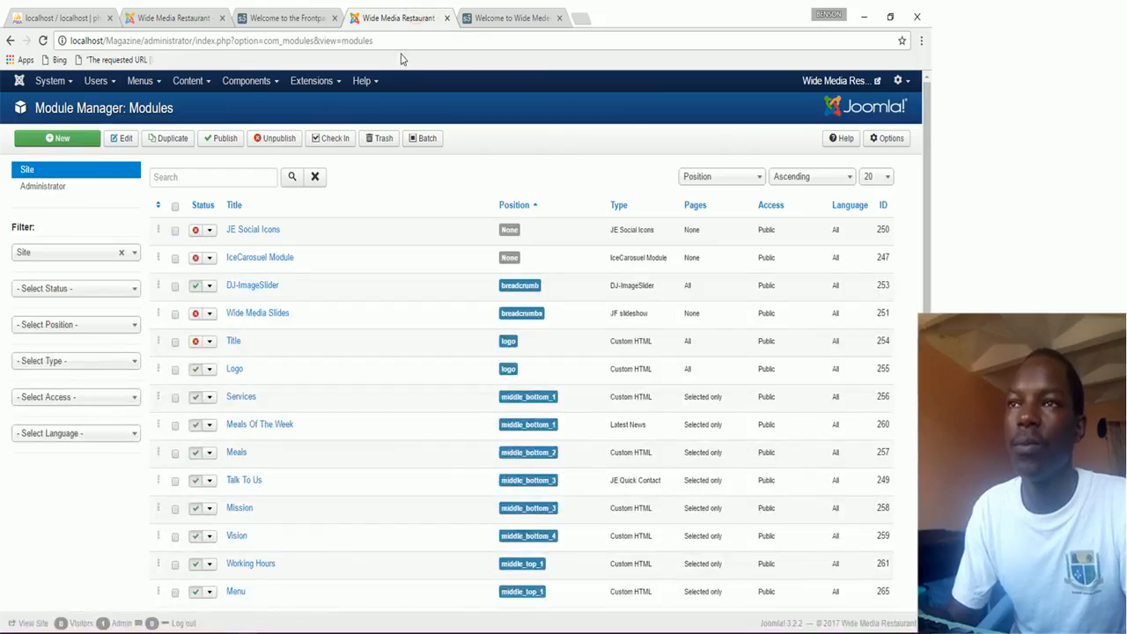
left_click(268, 20)
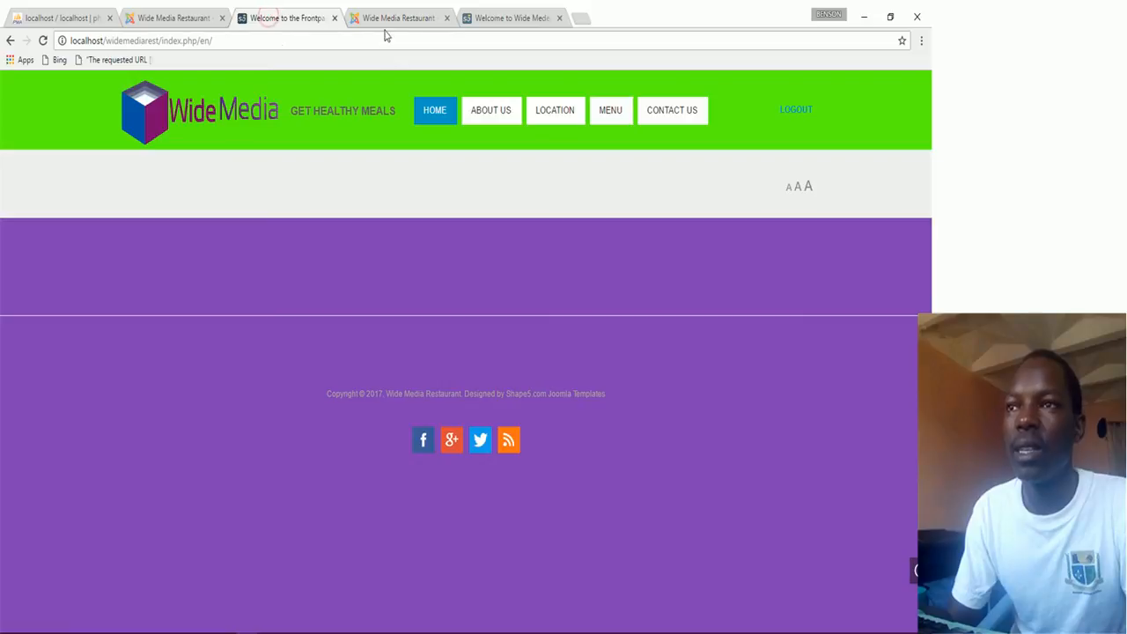
left_click(498, 18)
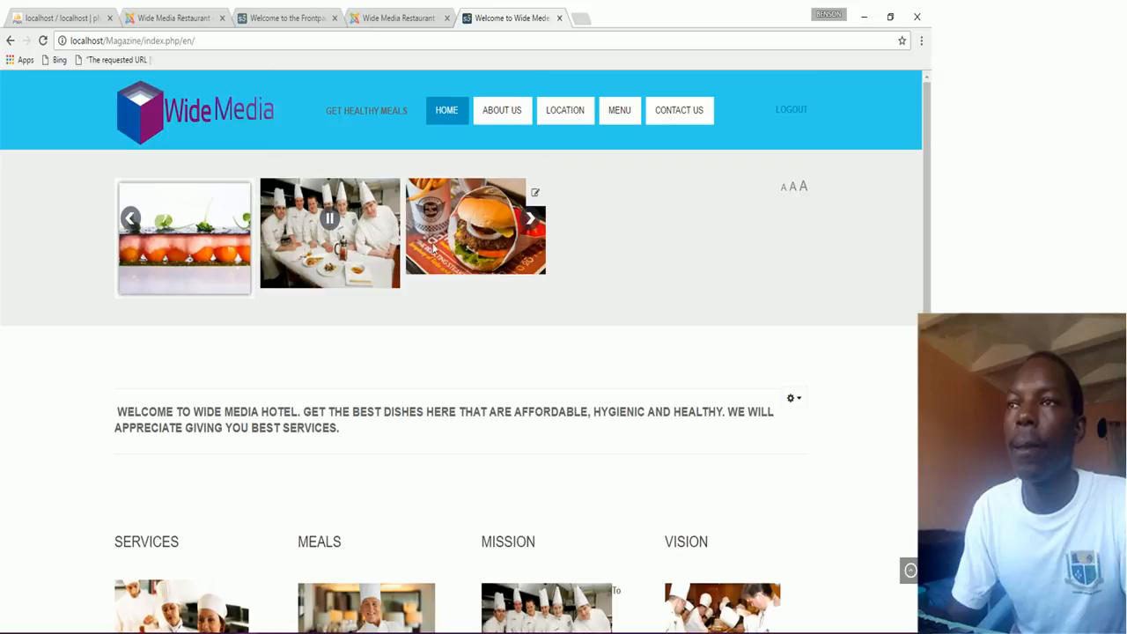
left_click(156, 18)
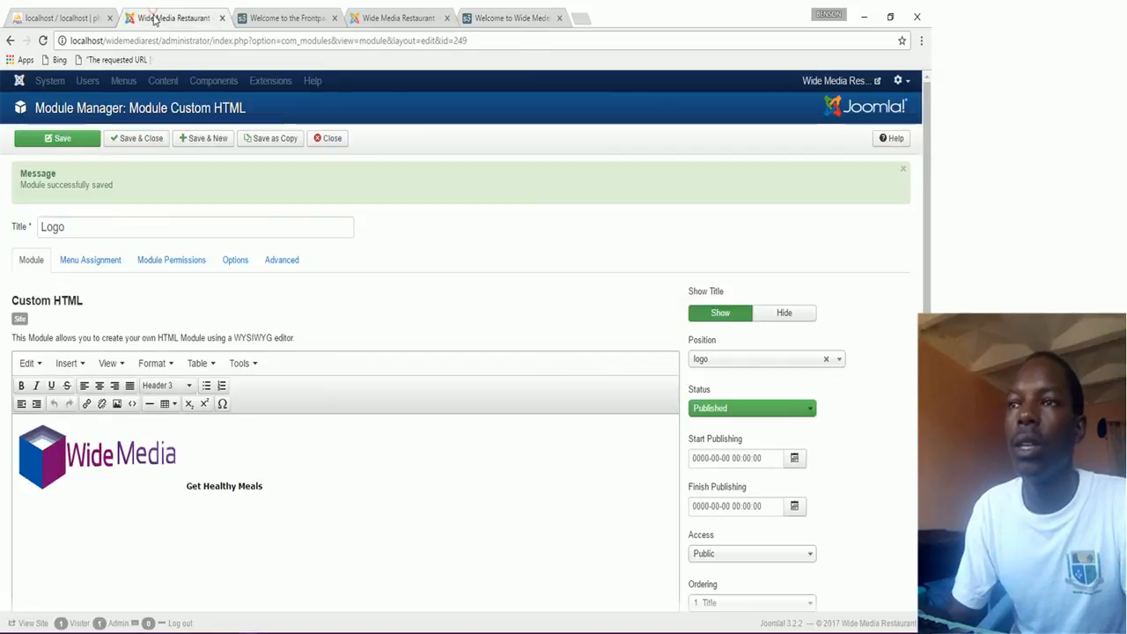
Save and close the Logo module, and go to the Extension Manager's install page.
left_click(150, 142)
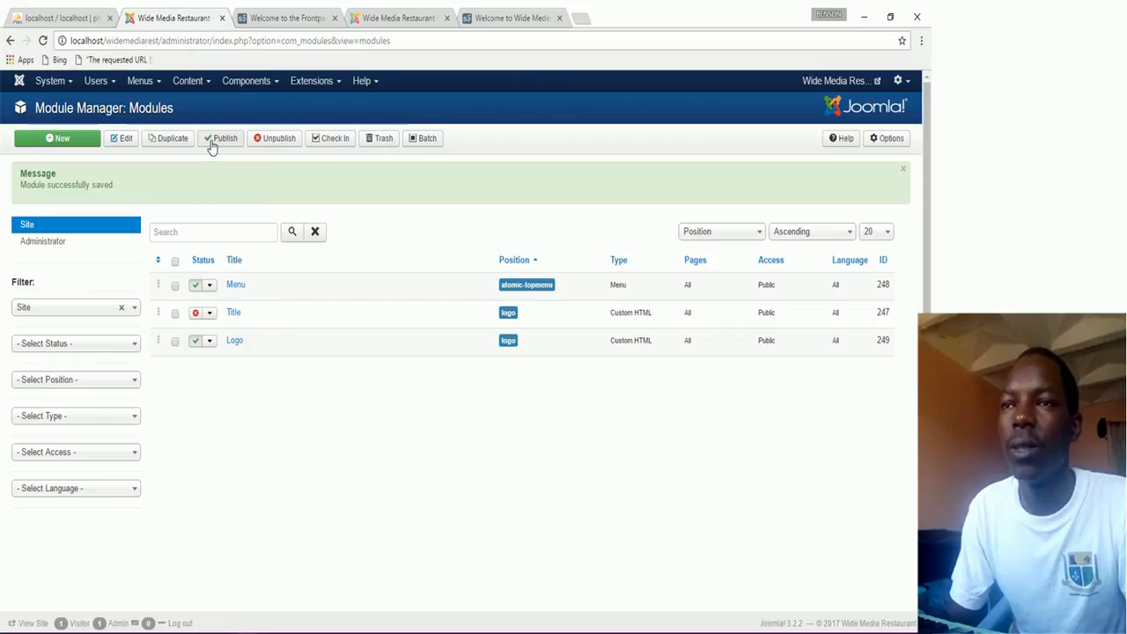
left_click(322, 81)
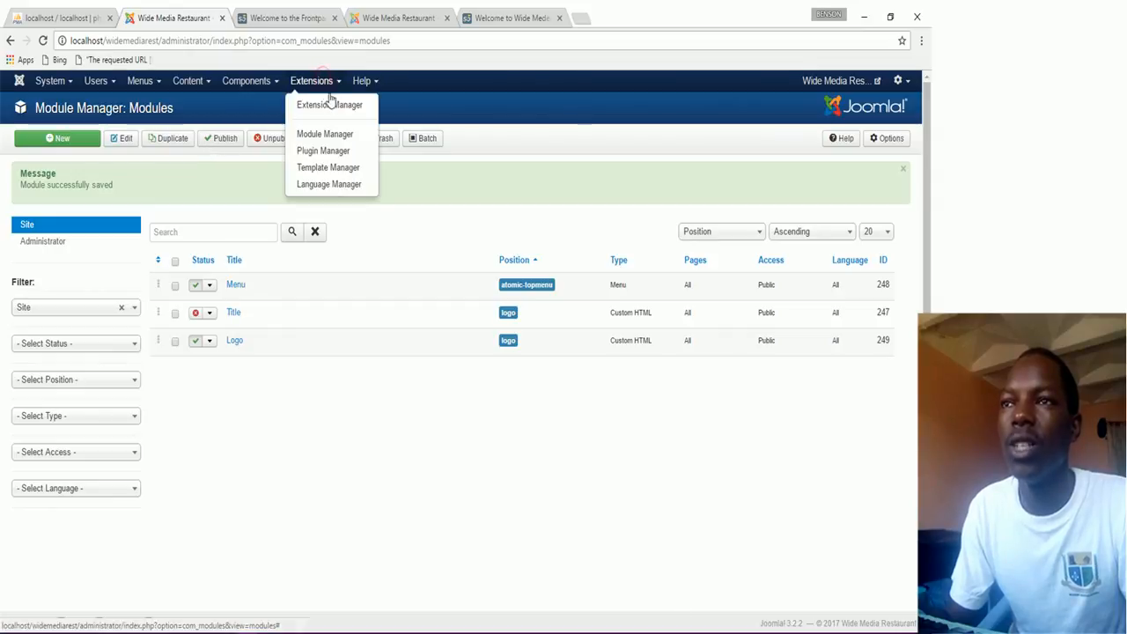
left_click(344, 105)
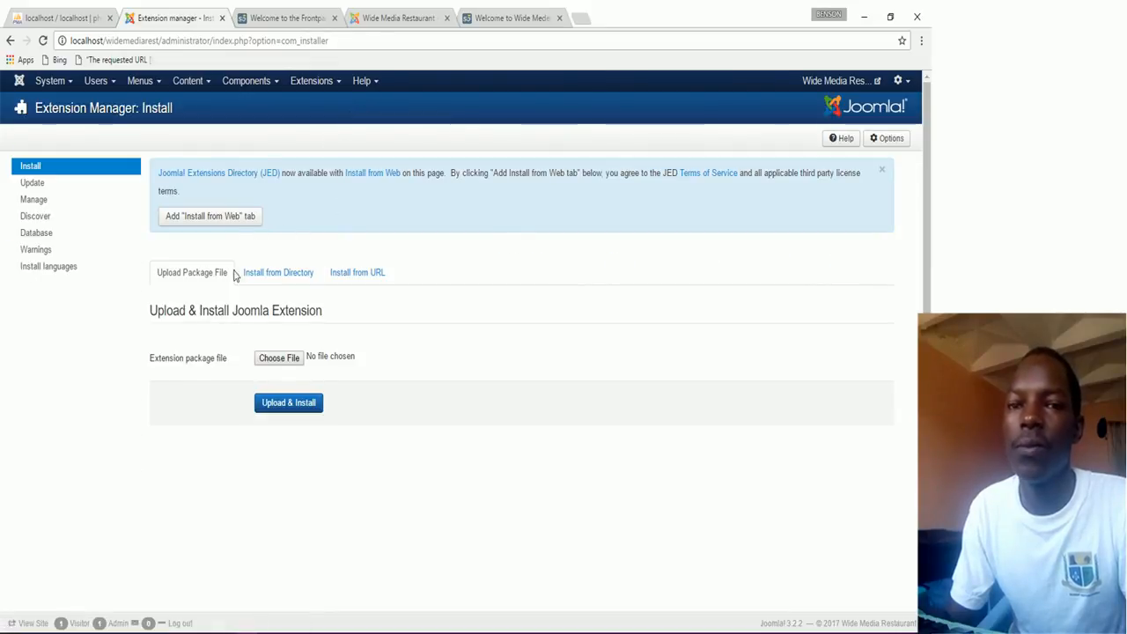
Upload and install the pkg_dj-imageslider-AIO-3.2.1 package from the JOOLA TEMPS folder on Local Disk (L:).
left_click(279, 358)
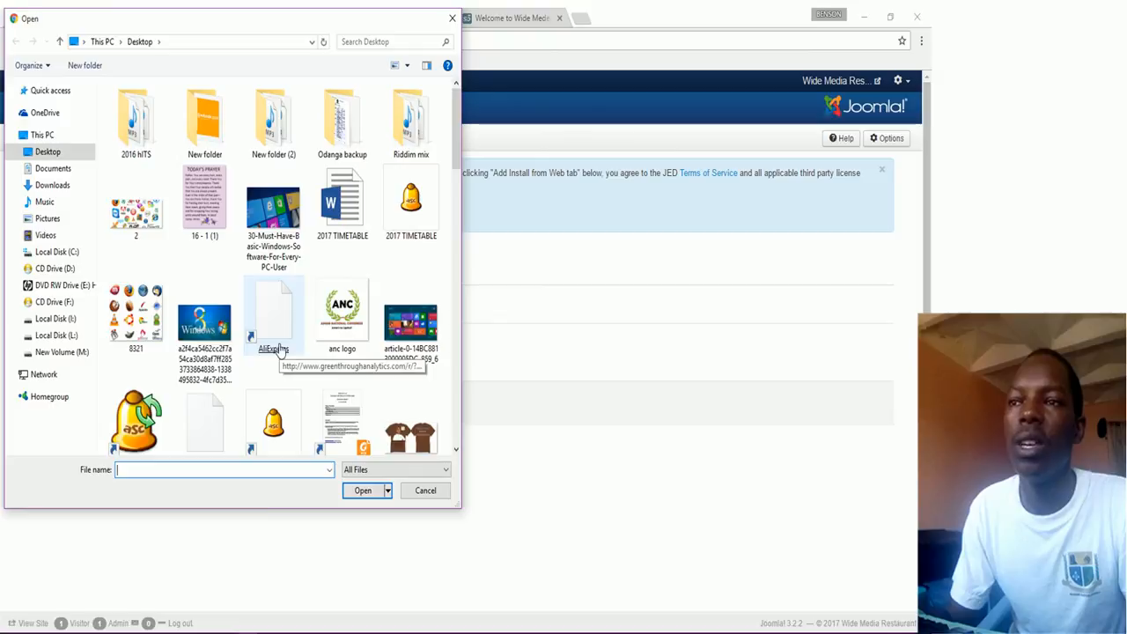
left_click(52, 169)
left_click(54, 188)
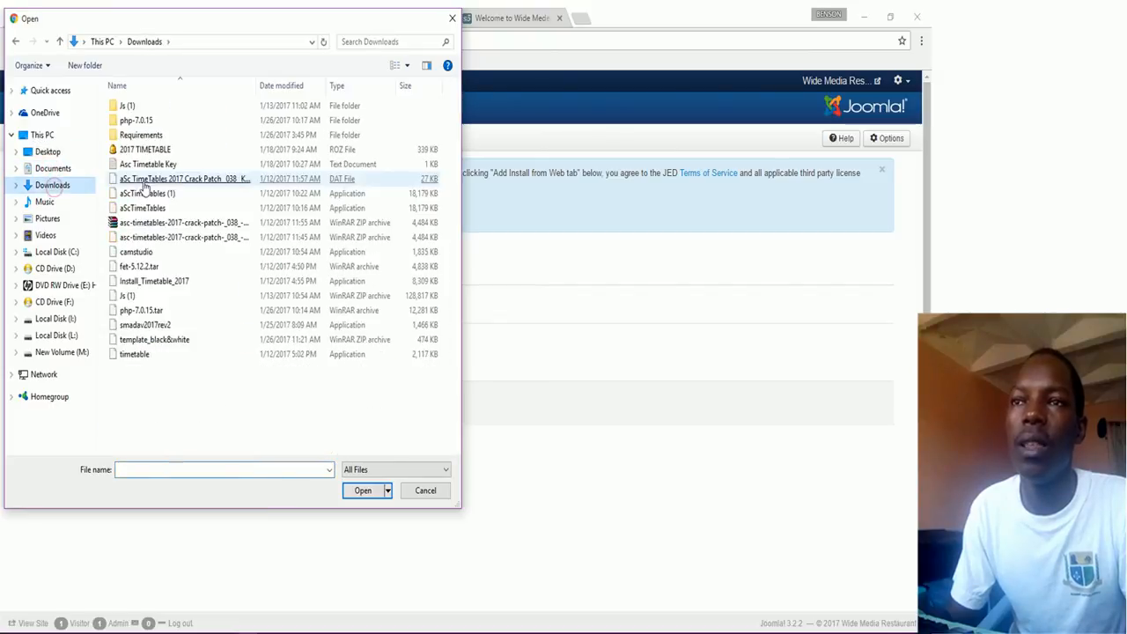
double_click(144, 136)
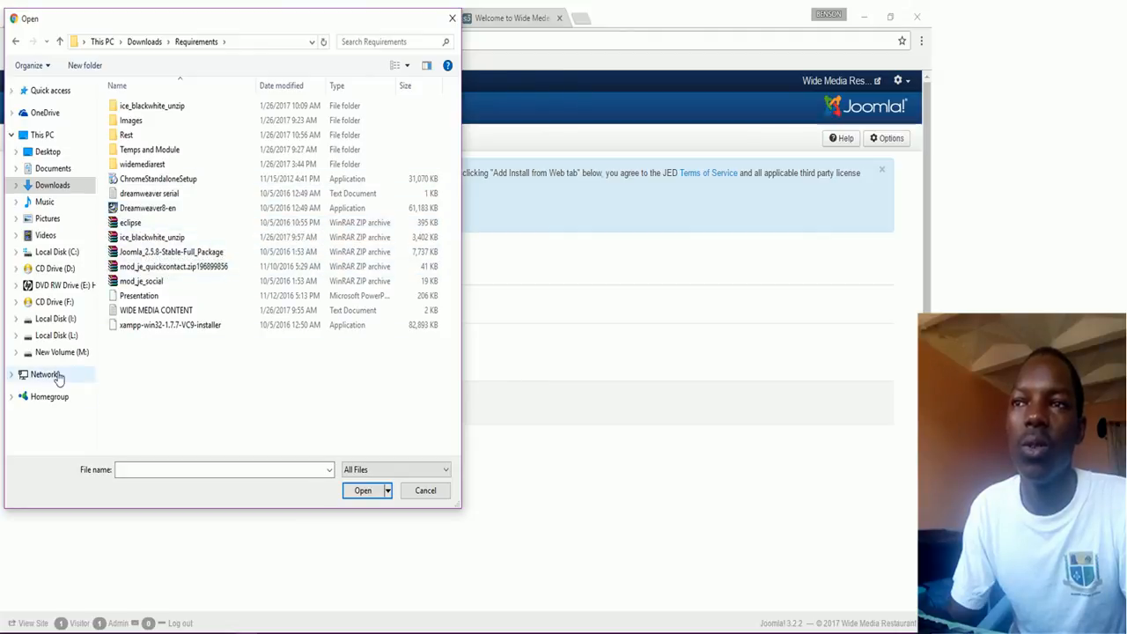
left_click(66, 345)
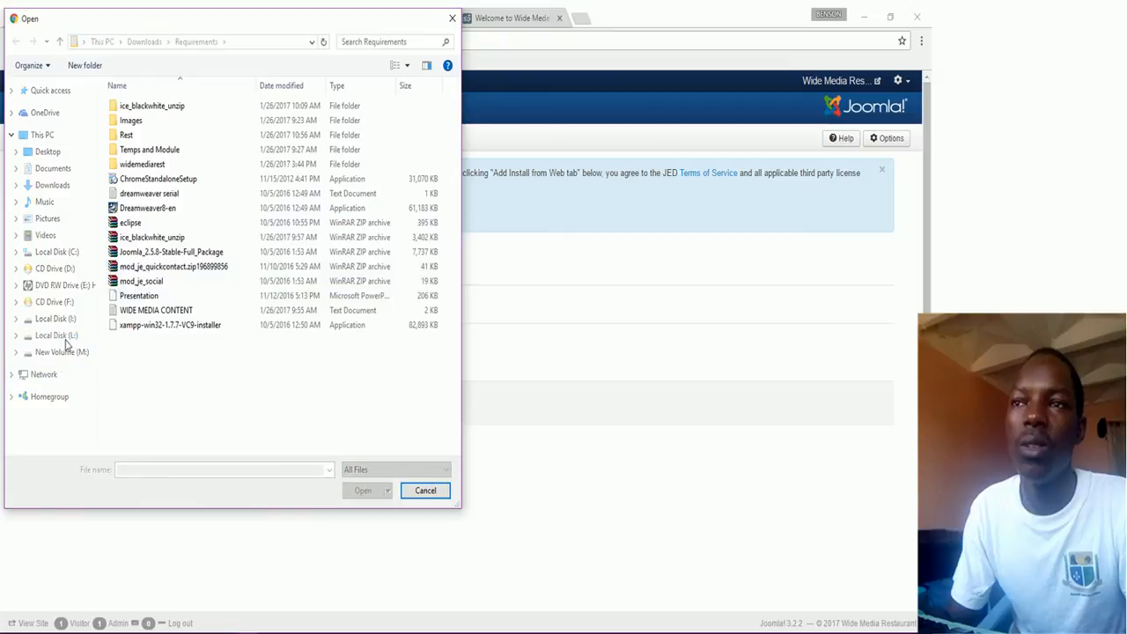
scroll(171, 330, "down", 3)
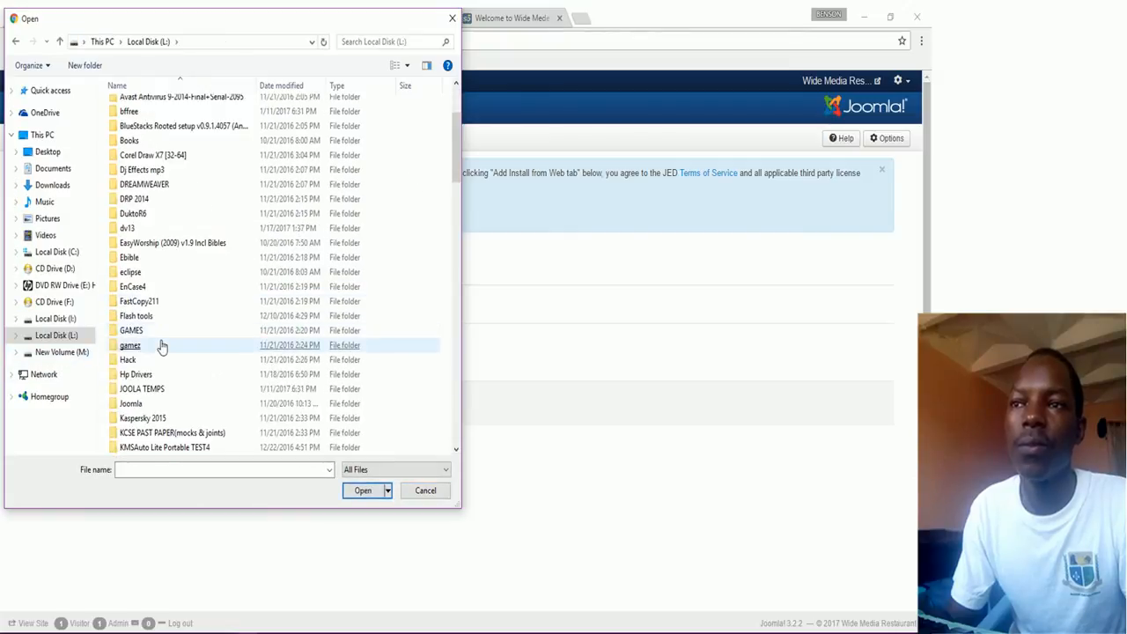
scroll(160, 335, "down", 5)
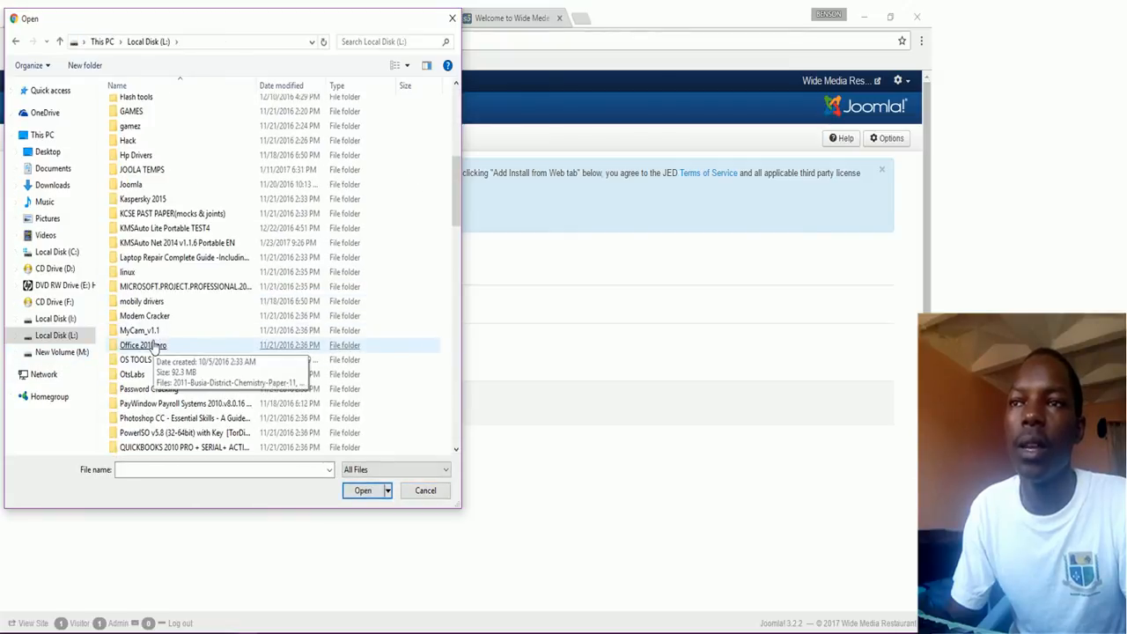
scroll(153, 346, "down", 5)
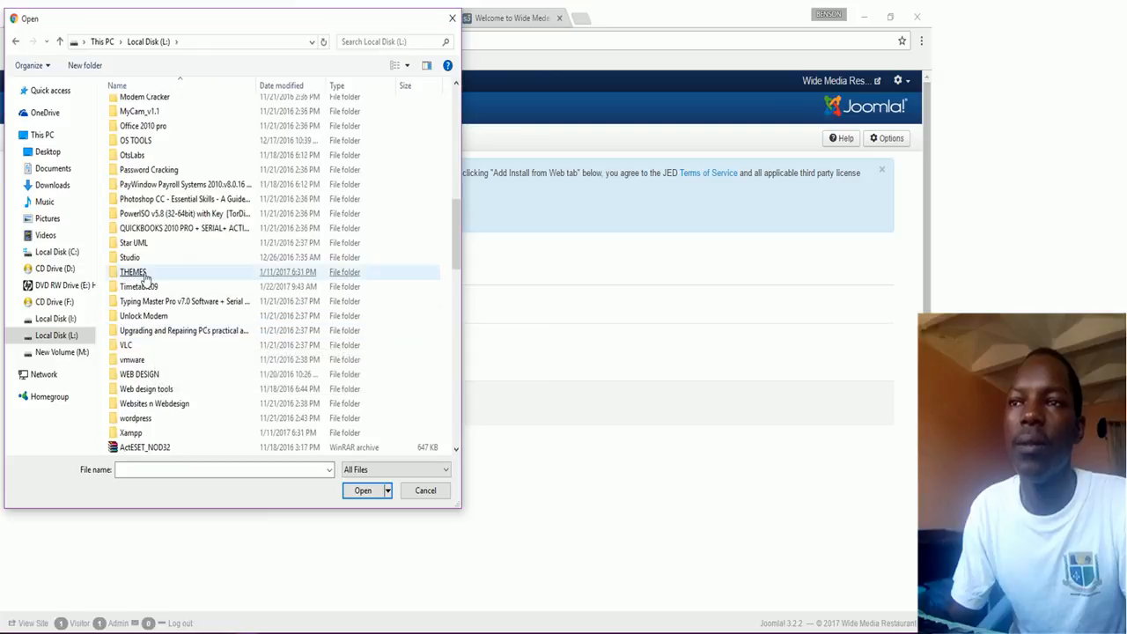
scroll(141, 246, "up", 6)
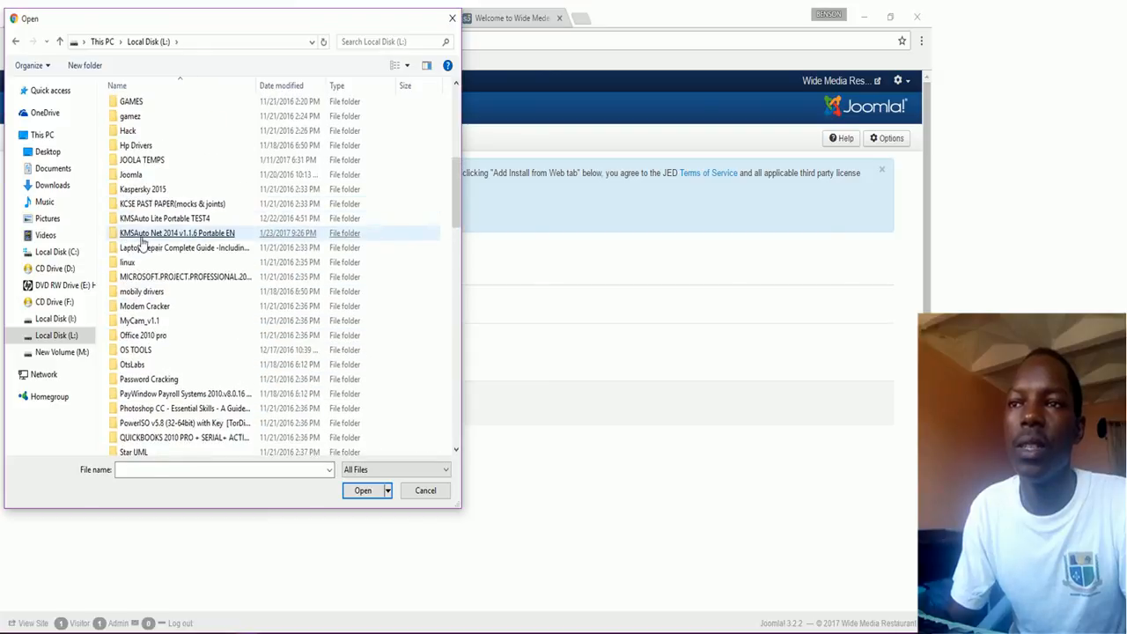
double_click(134, 205)
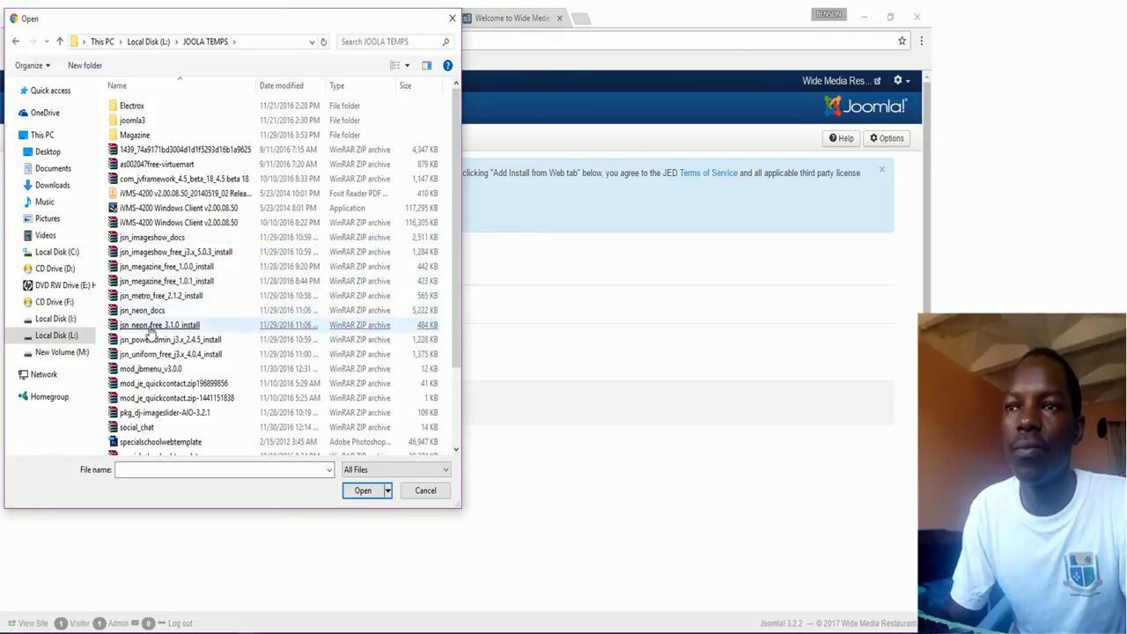
double_click(161, 414)
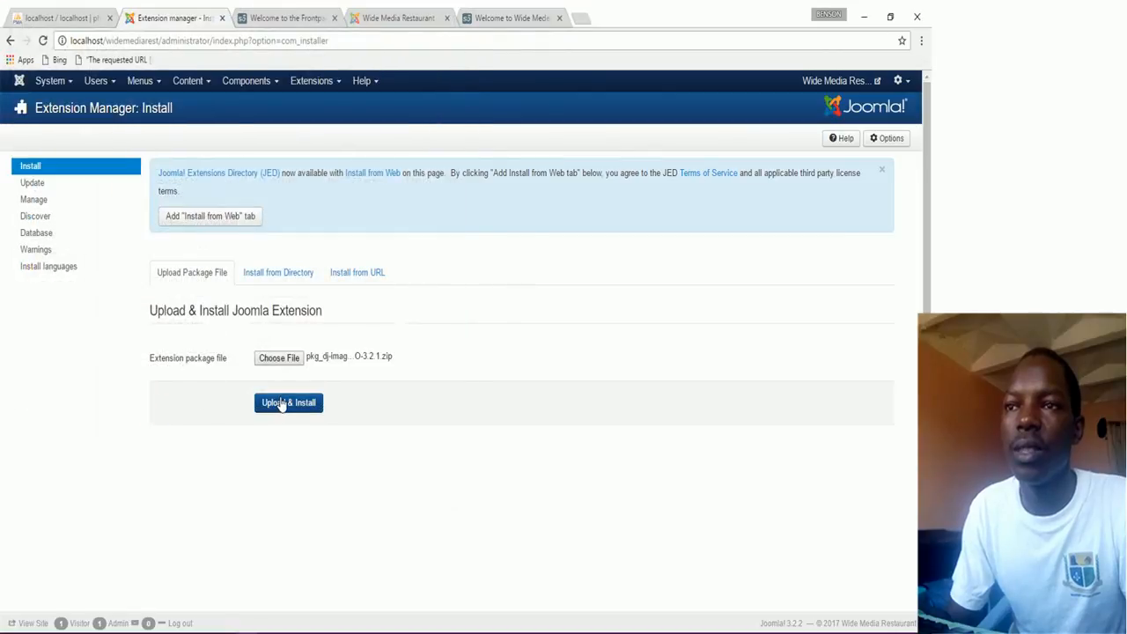
left_click(283, 404)
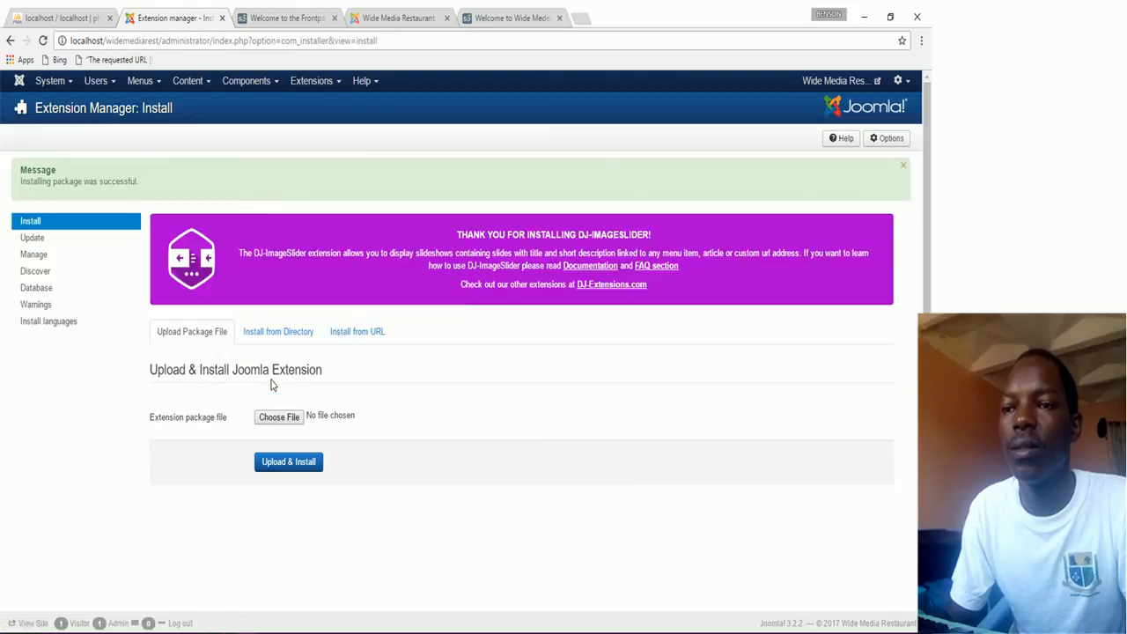
Open the DJ-ImageSlider module from the Module Manager, set its status to Published and hide its title.
left_click(318, 80)
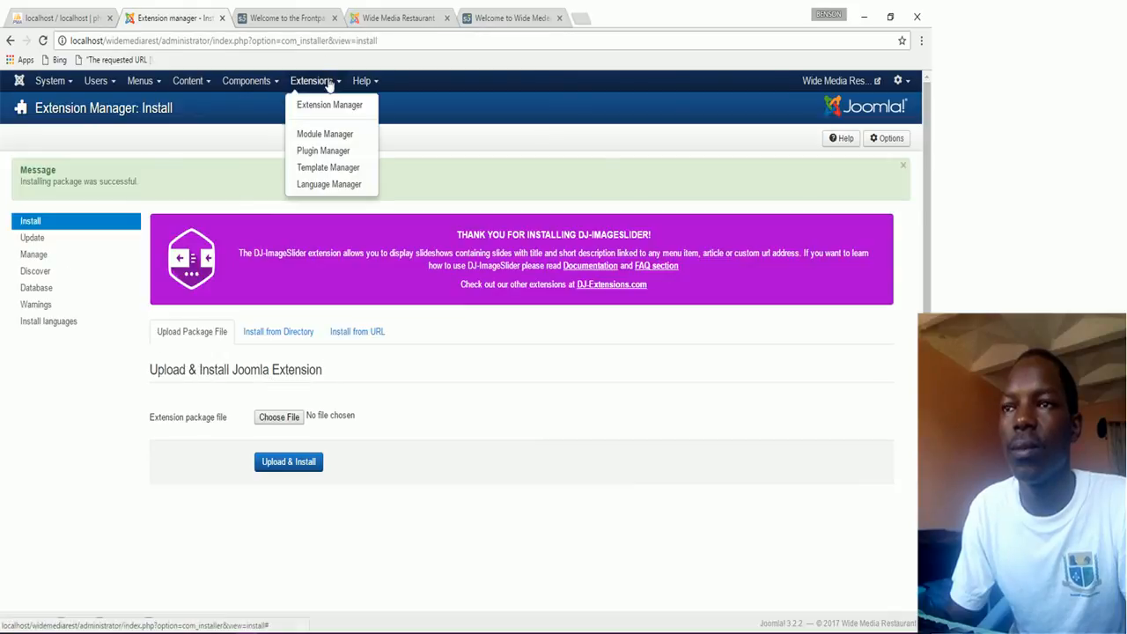
left_click(335, 142)
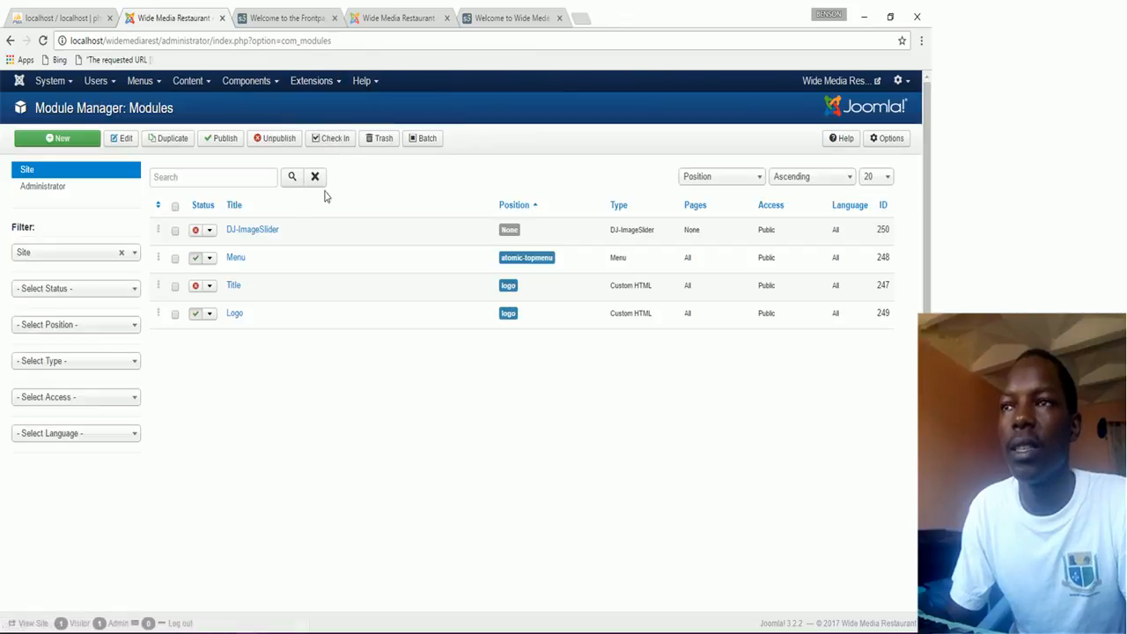
left_click(253, 230)
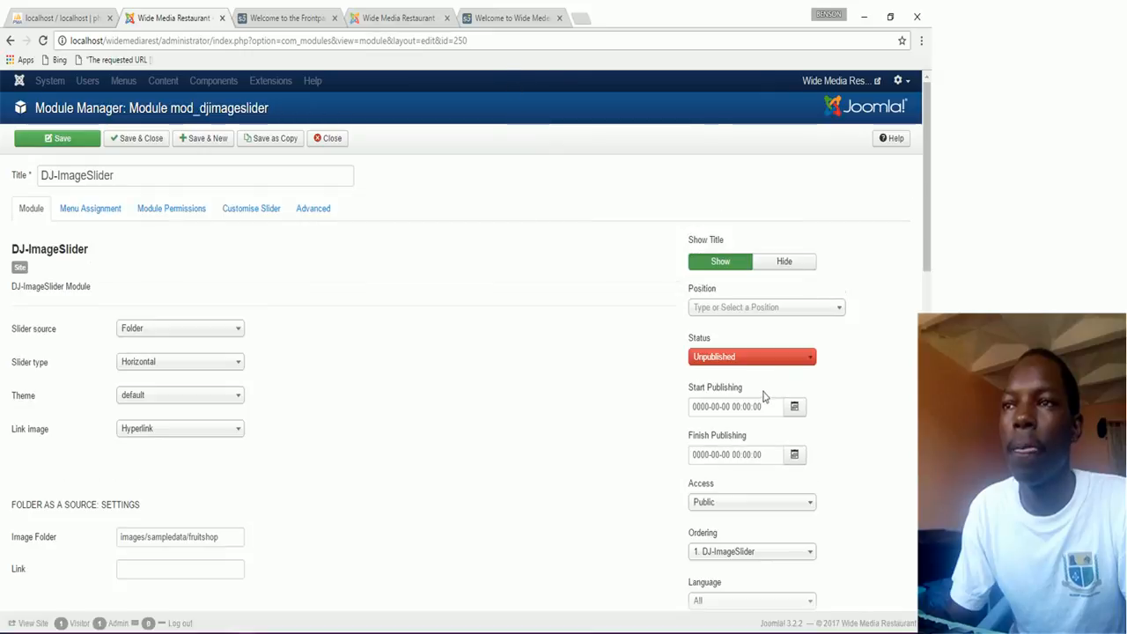
left_click(740, 361)
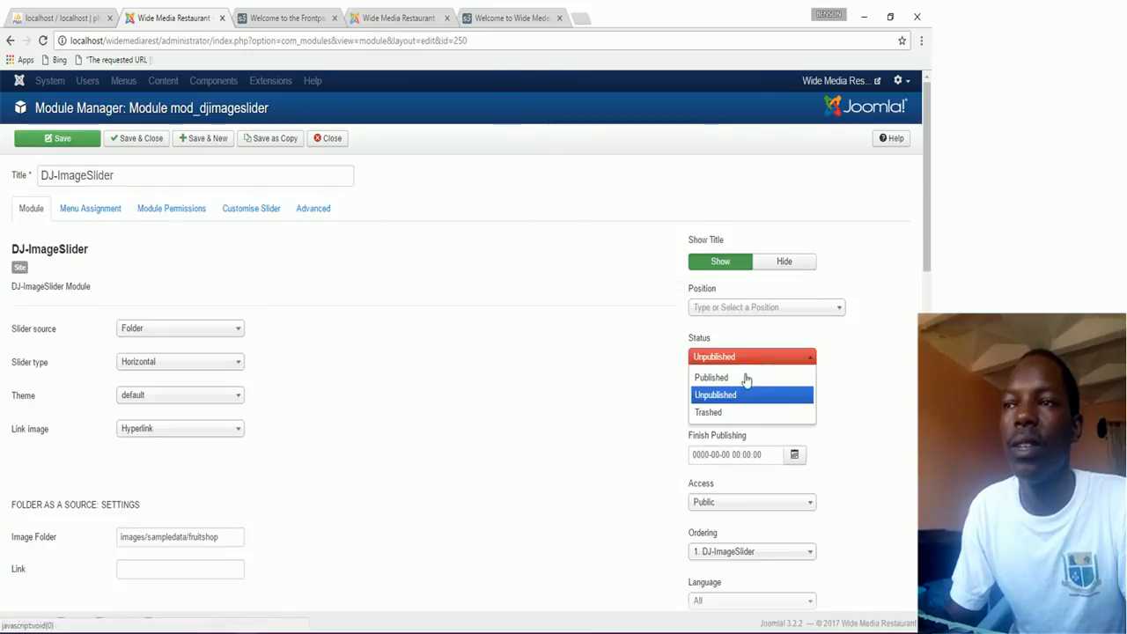
left_click(730, 382)
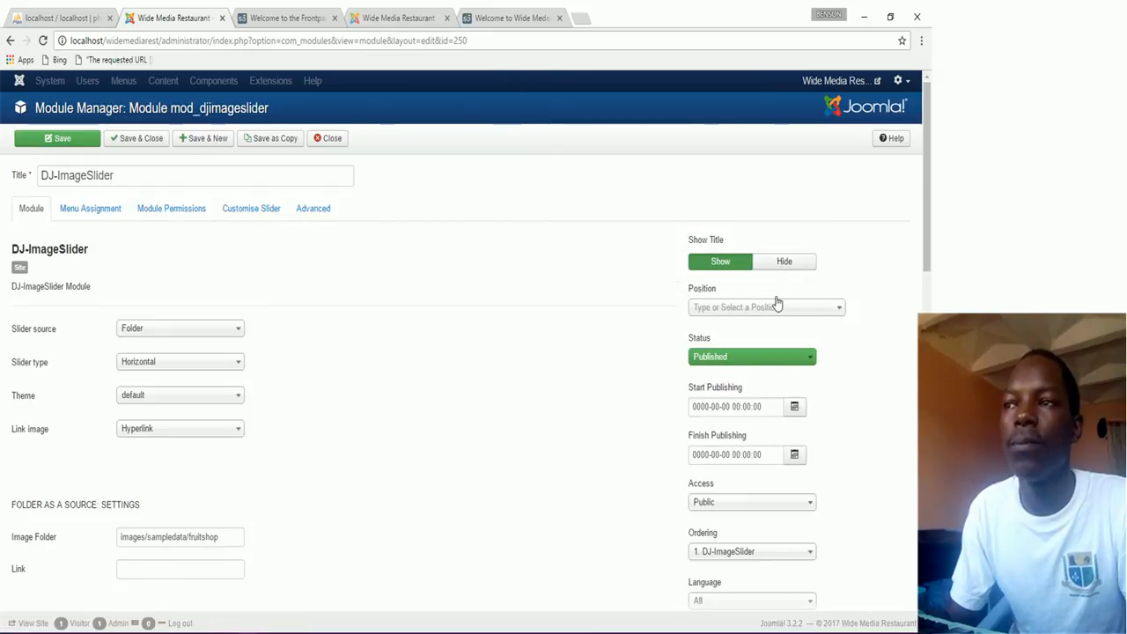
left_click(770, 269)
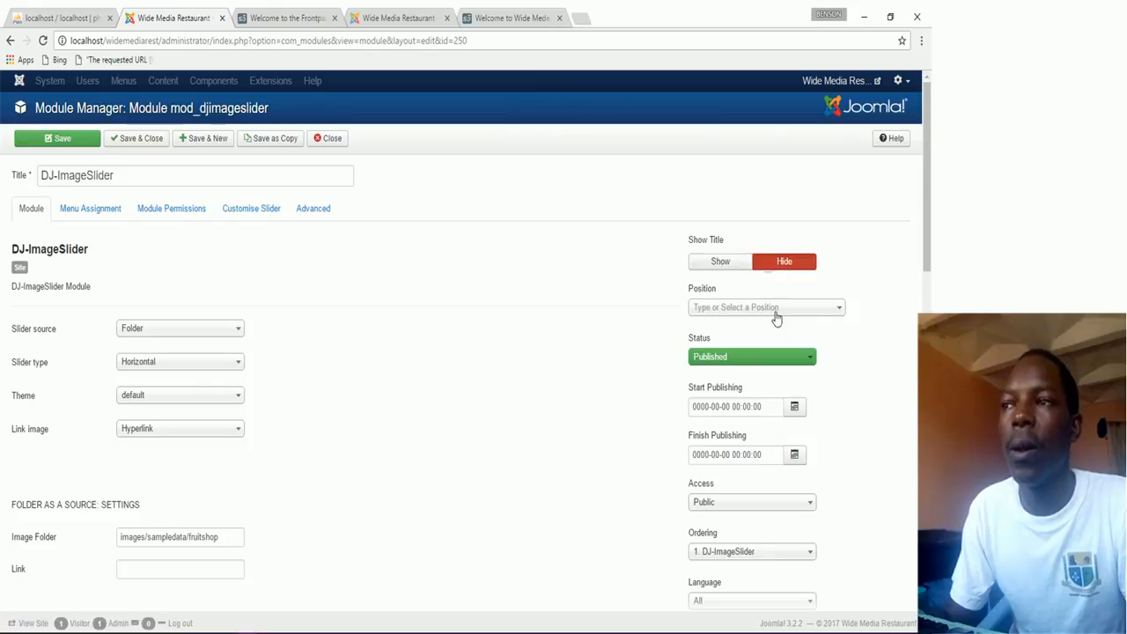
Set the slider module's position to Oasis Breadcrumb [breadcrumb] and check it against the Magazine site's module list.
left_click(776, 313)
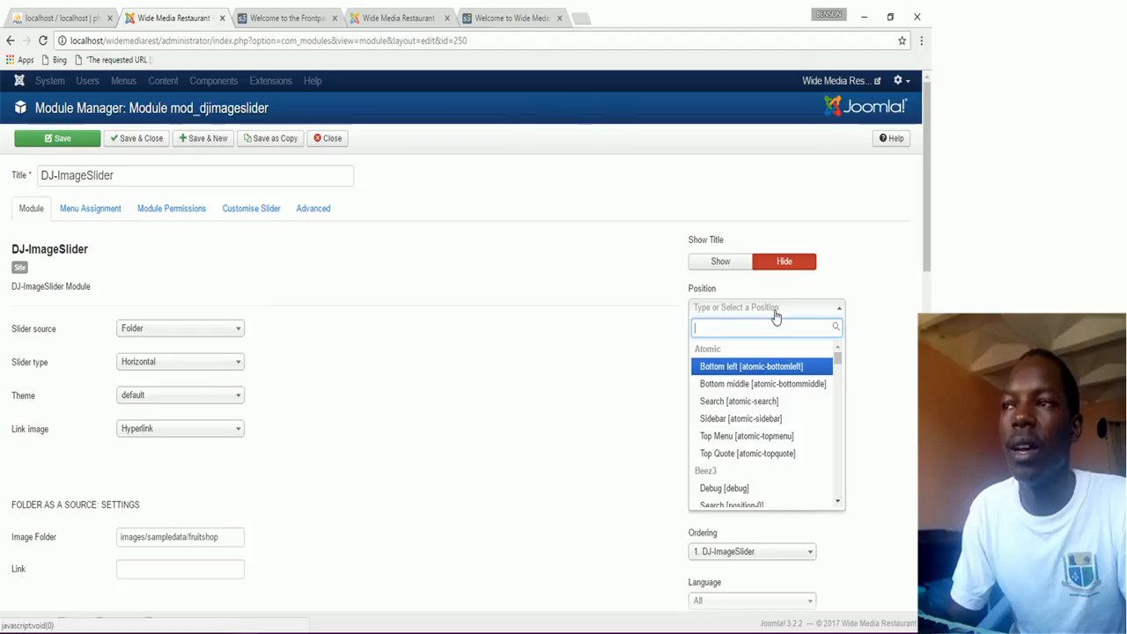
type("bre")
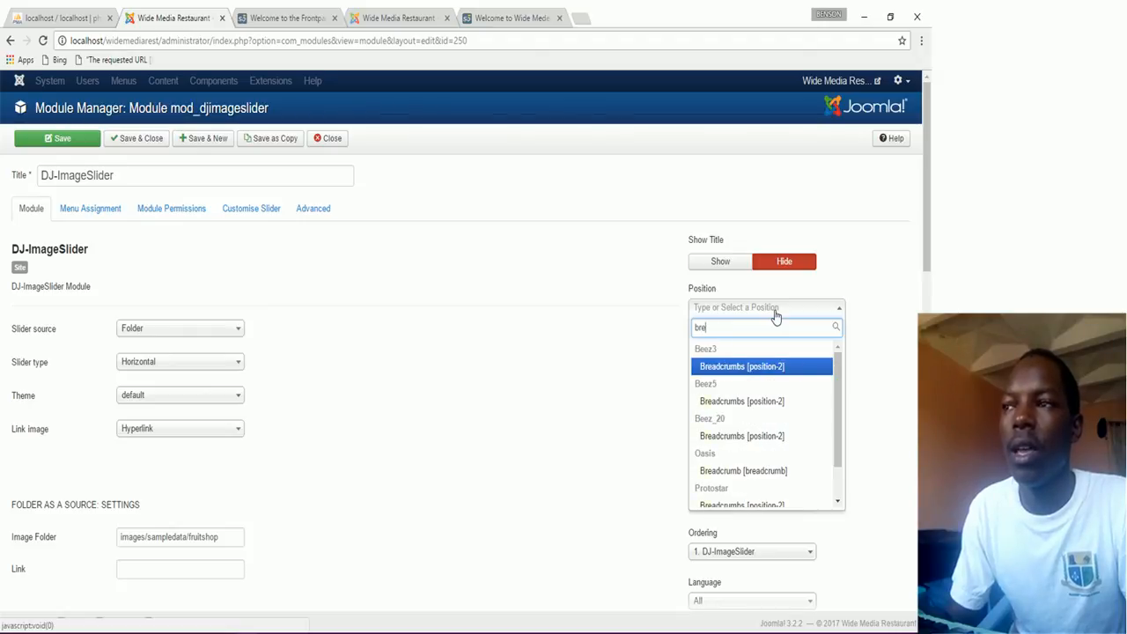
left_click(724, 472)
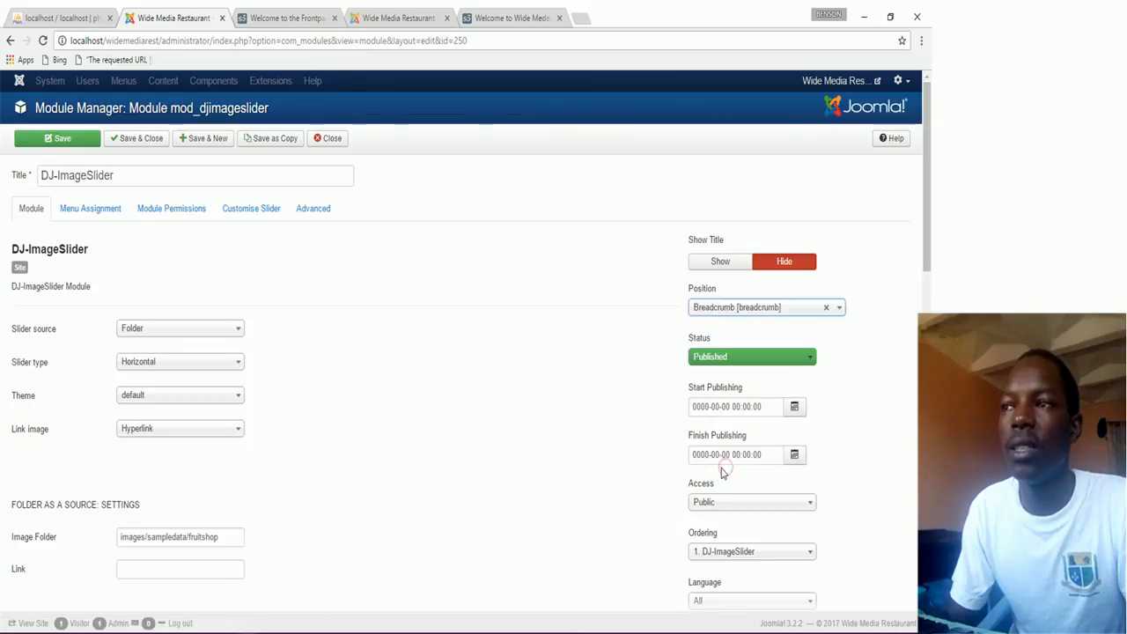
left_click(407, 19)
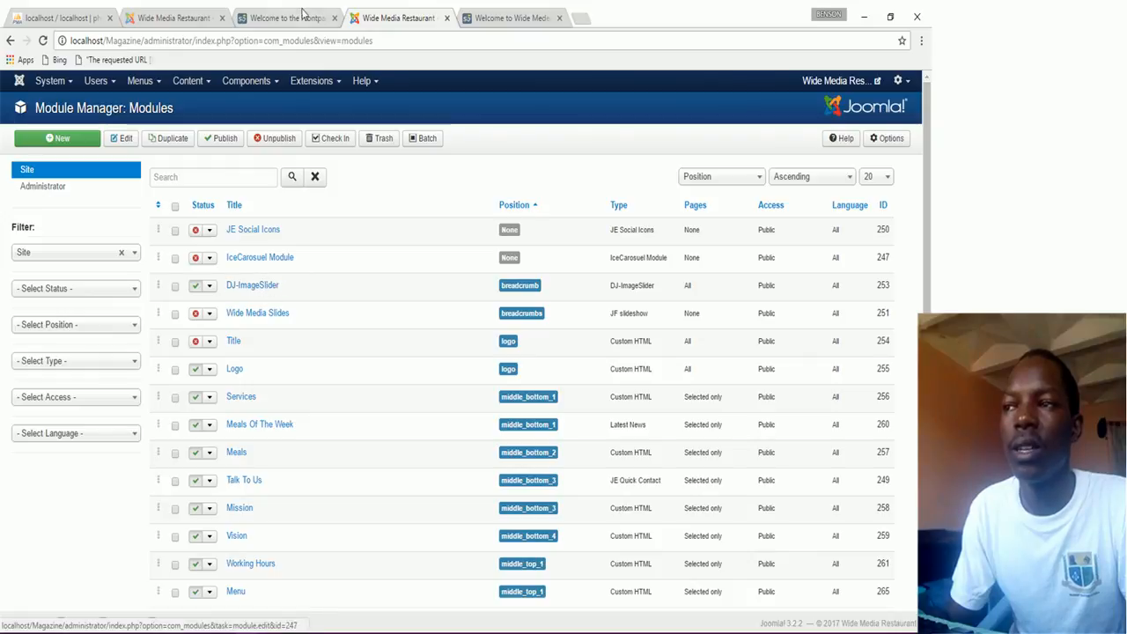
left_click(140, 12)
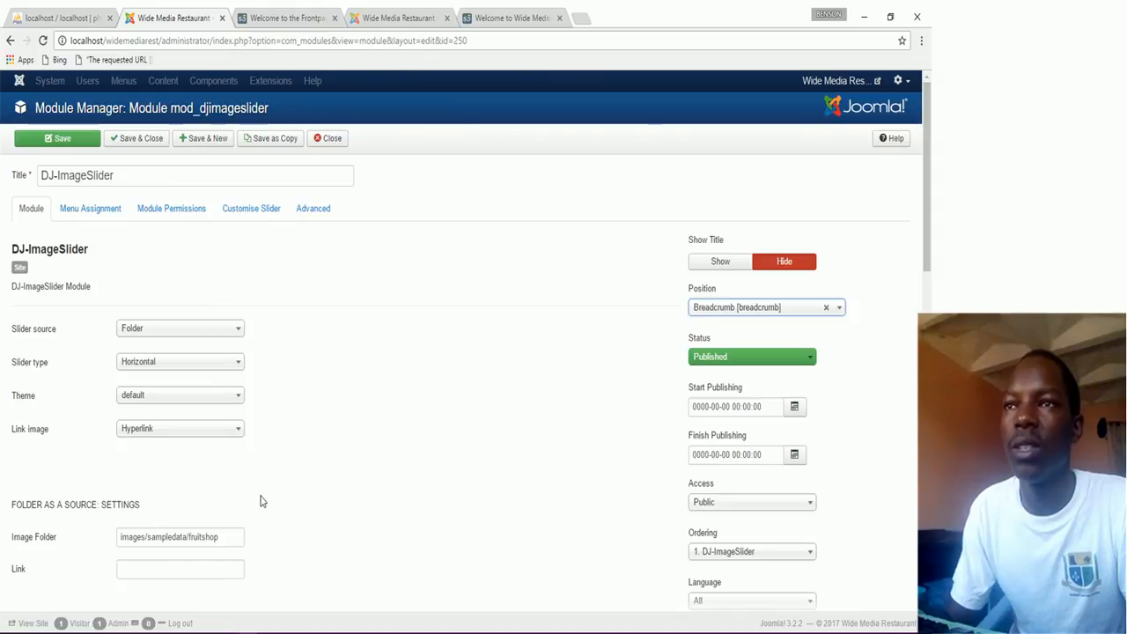
Review the DJ-ImageSlider module's folder source settings, especially its image folder path.
scroll(259, 497, "down", 1)
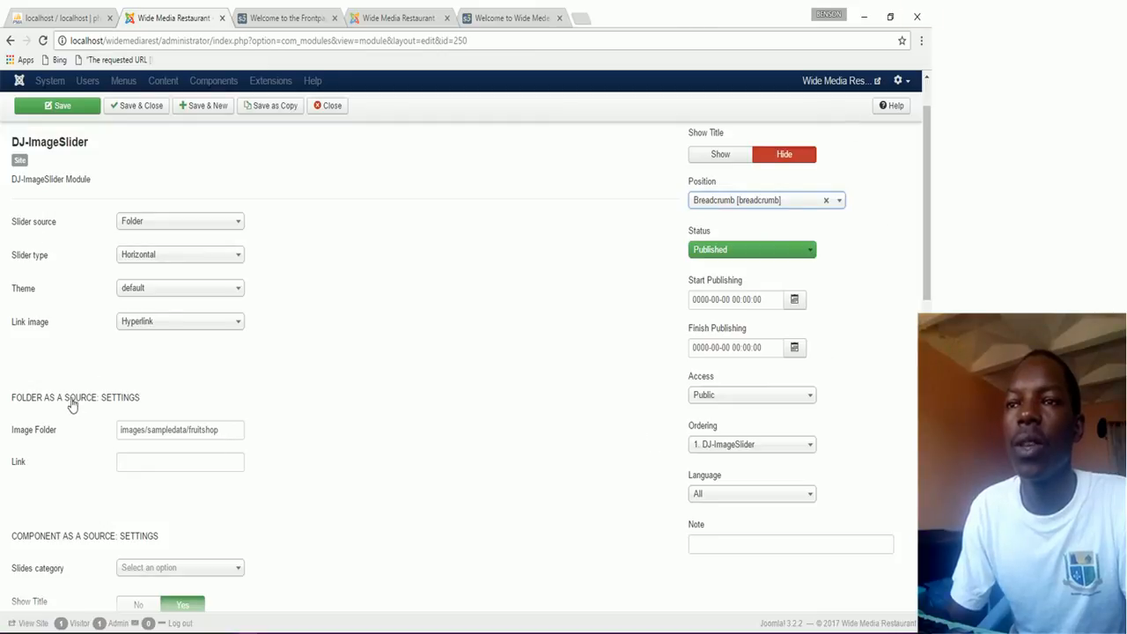
left_click(220, 430)
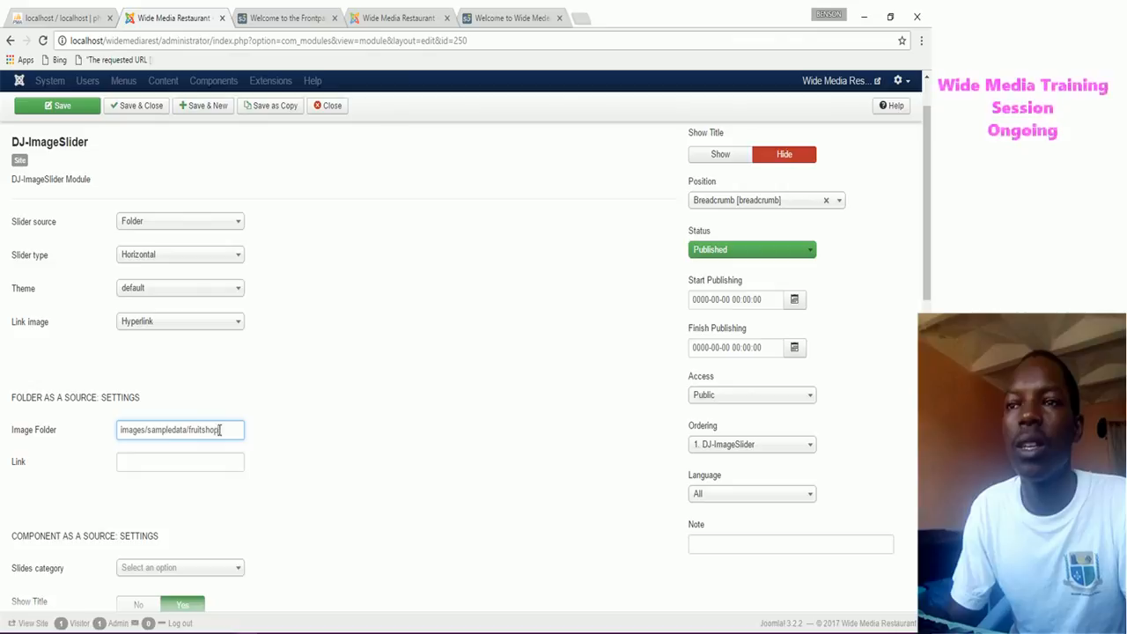
scroll(442, 271, "up", 2)
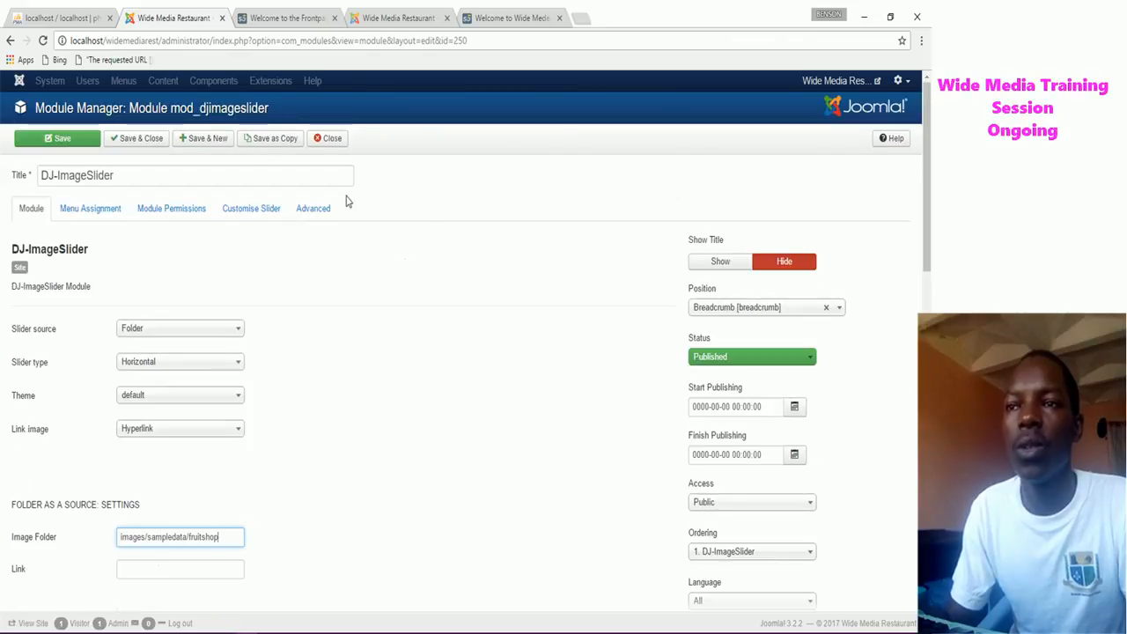
Open the page assignment choices for the DJ-ImageSlider module.
left_click(94, 211)
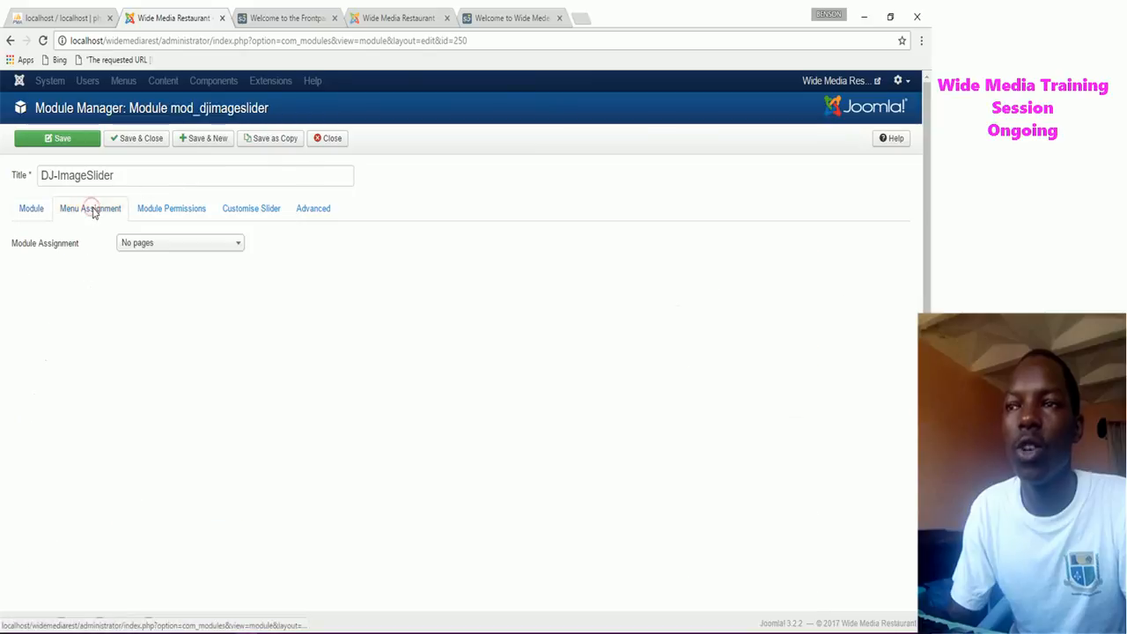
left_click(33, 210)
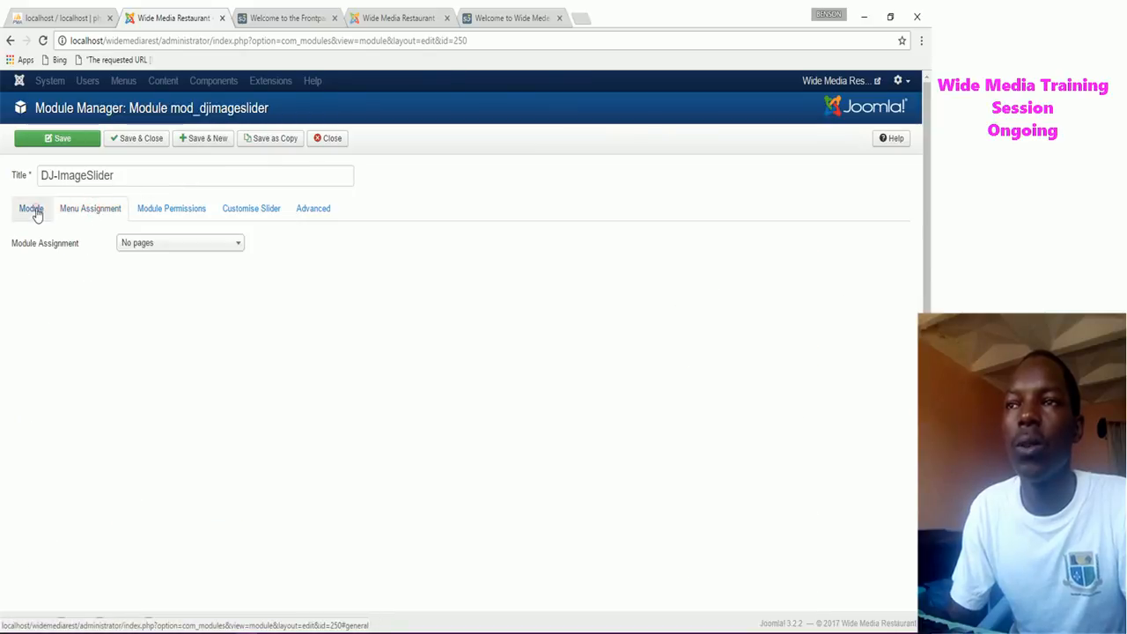
left_click(92, 215)
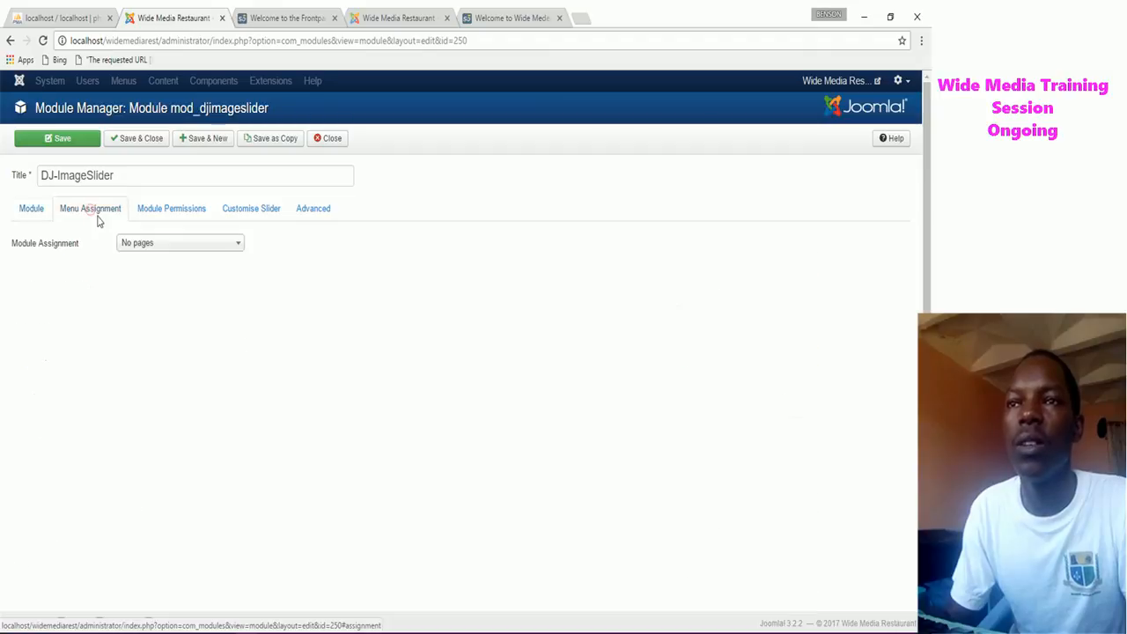
left_click(169, 250)
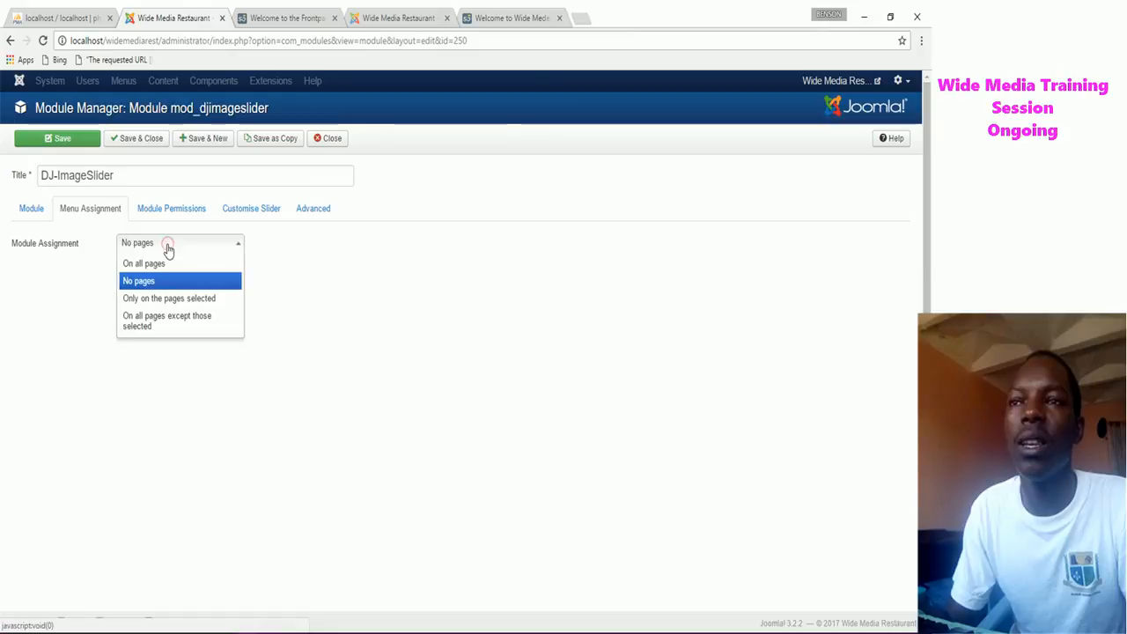
Compare the restaurant front page with the slider on the Magazine site's Home, About Us, Menu and Contact Us pages.
left_click(295, 17)
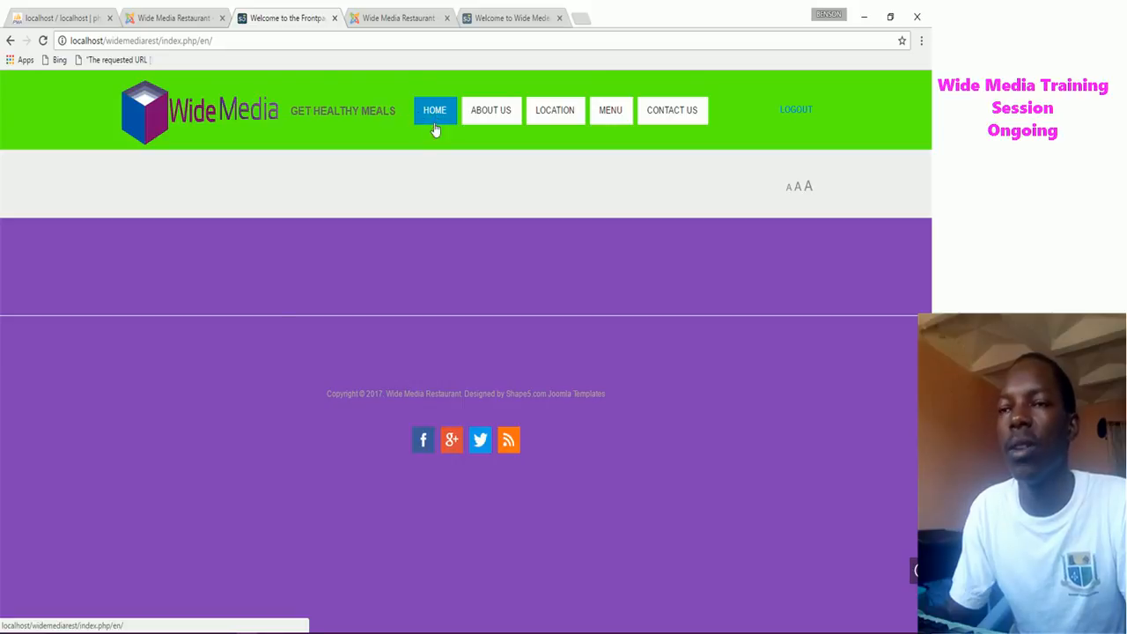
left_click(506, 19)
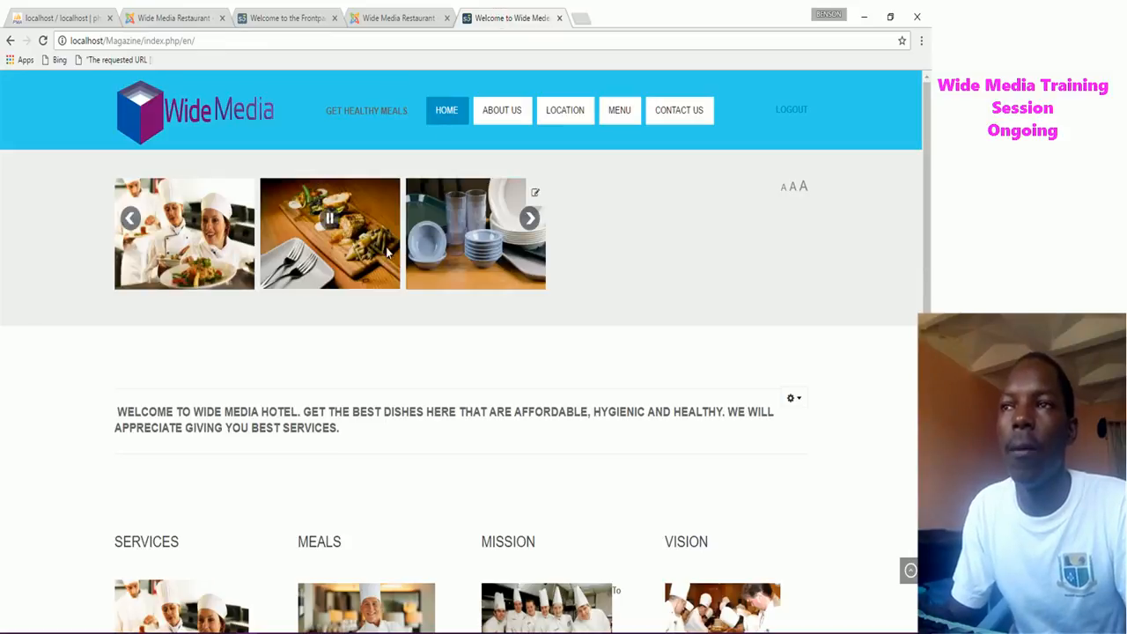
left_click(500, 117)
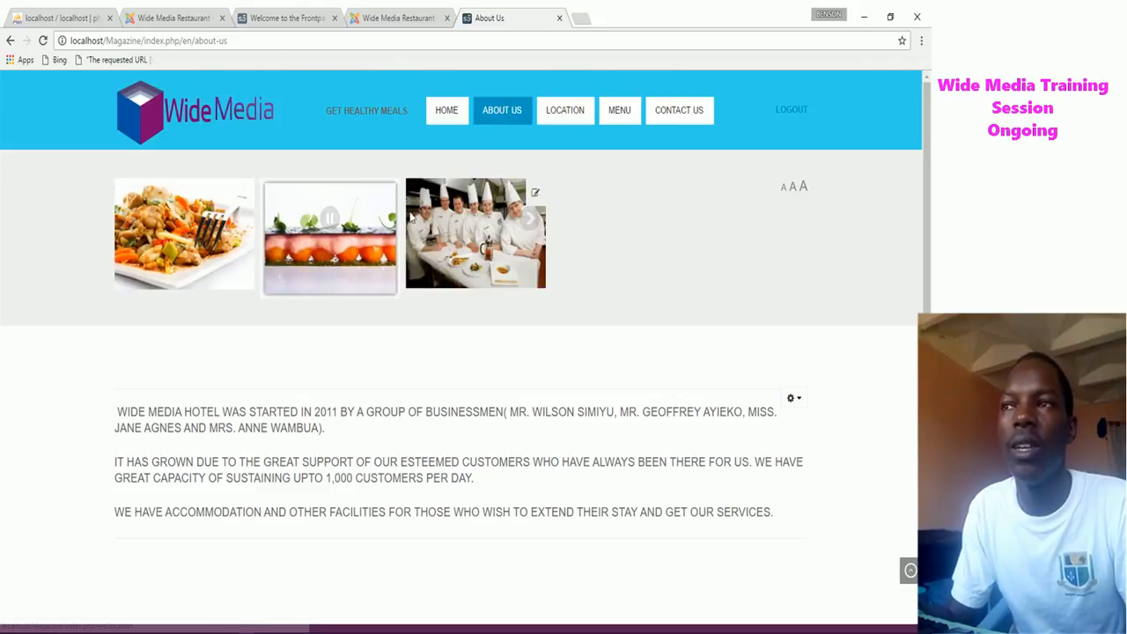
left_click(619, 114)
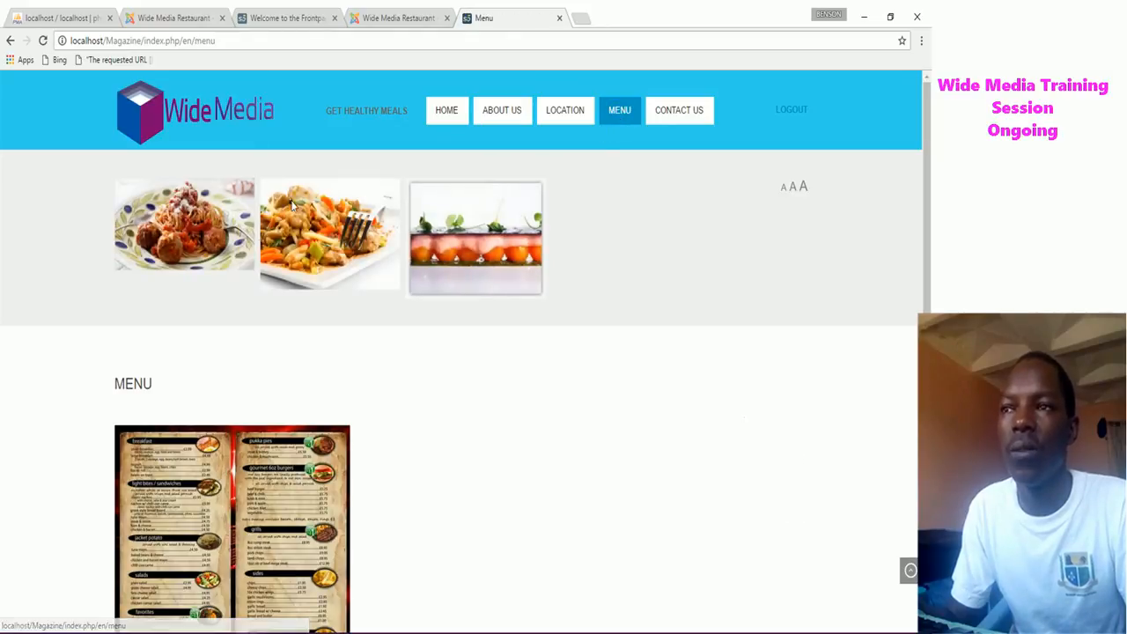
left_click(677, 113)
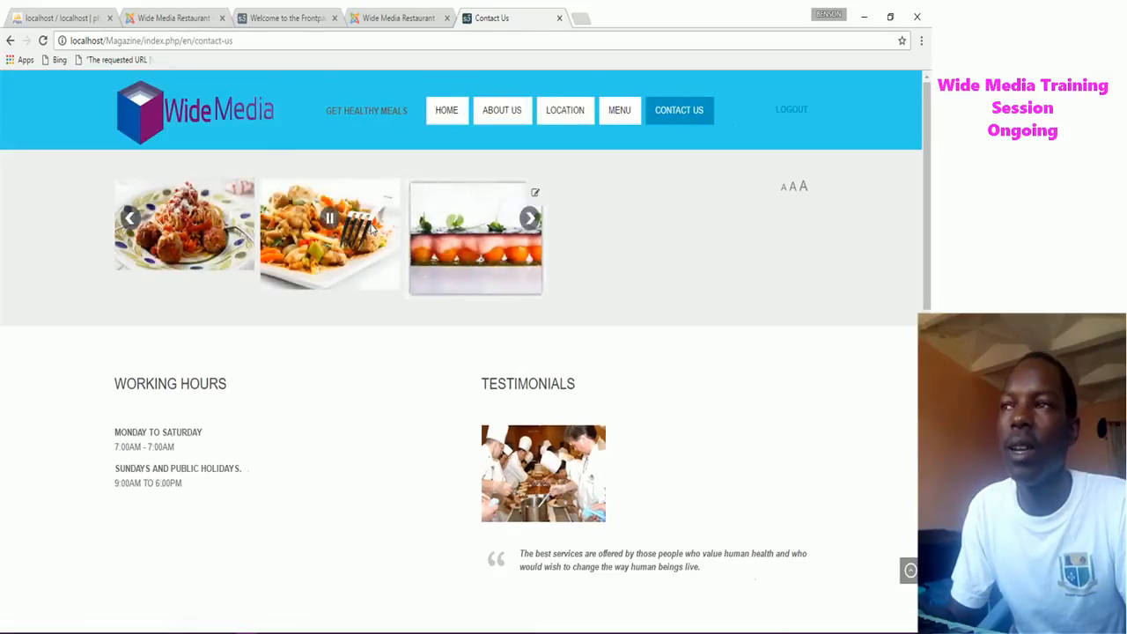
left_click(260, 18)
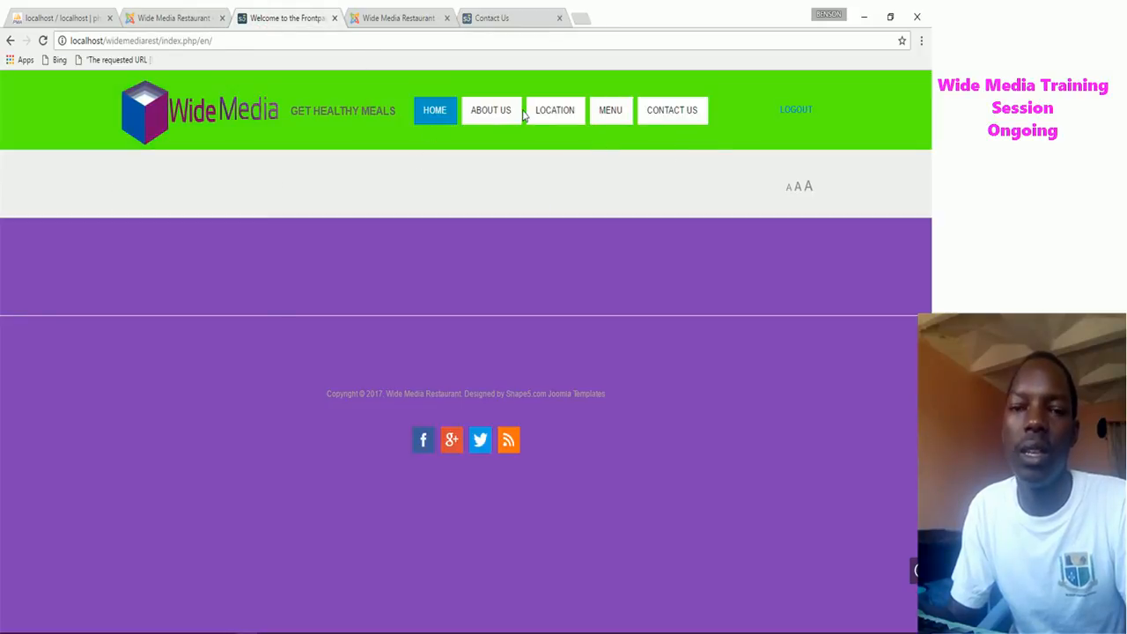
Assign the DJ-ImageSlider module to On all pages and save it.
left_click(170, 17)
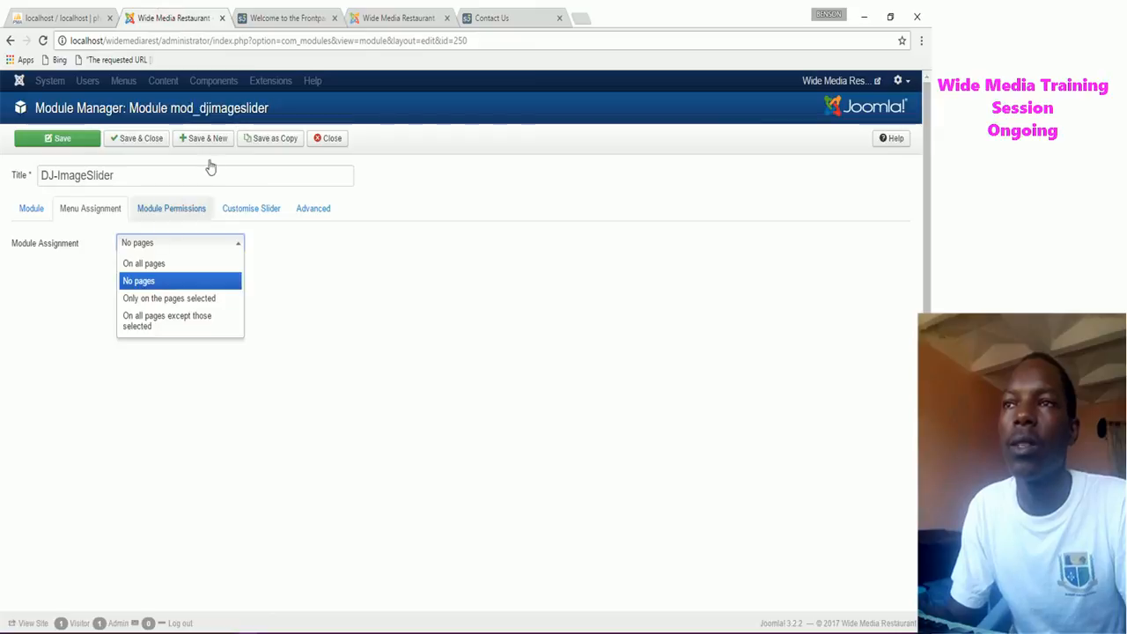
left_click(164, 264)
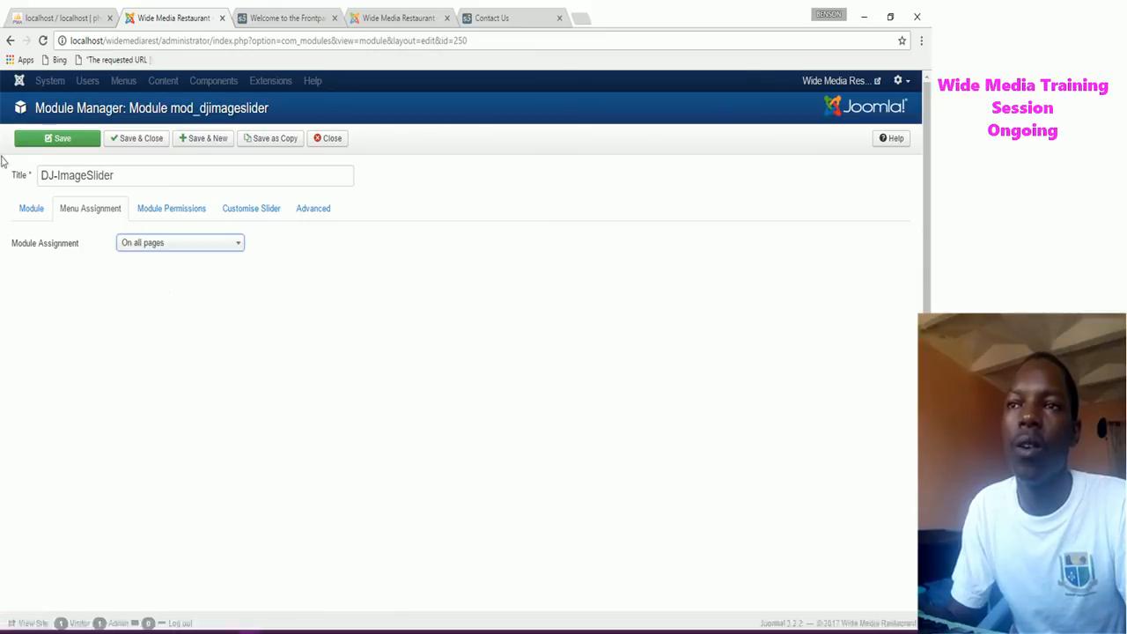
left_click(62, 144)
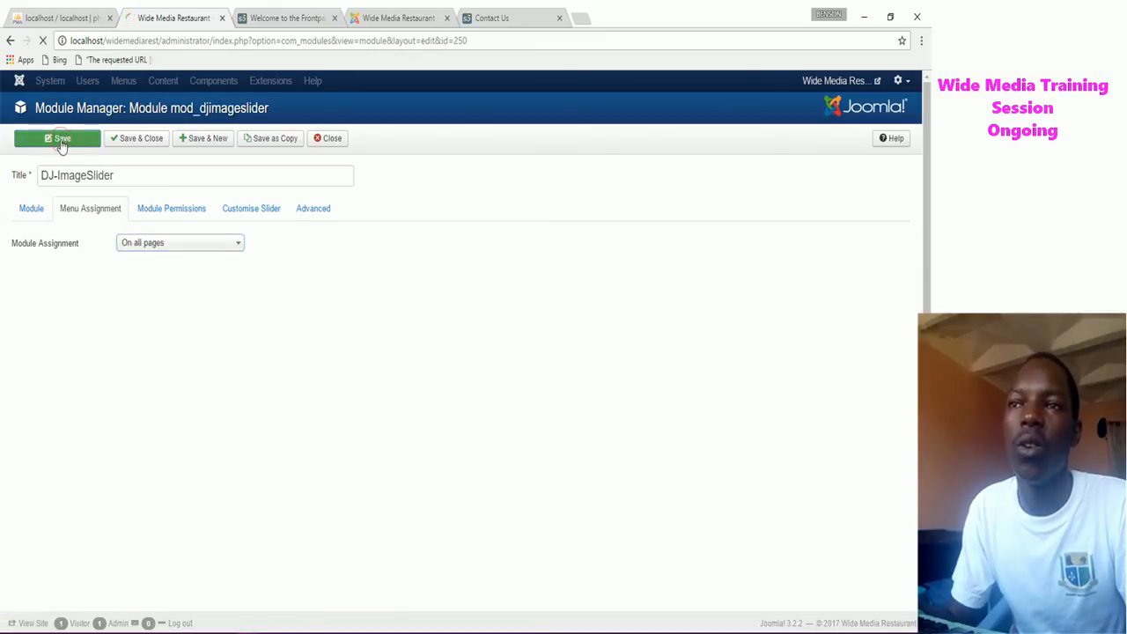
Reload the restaurant front page to check the image slider, and return to the module settings.
left_click(286, 18)
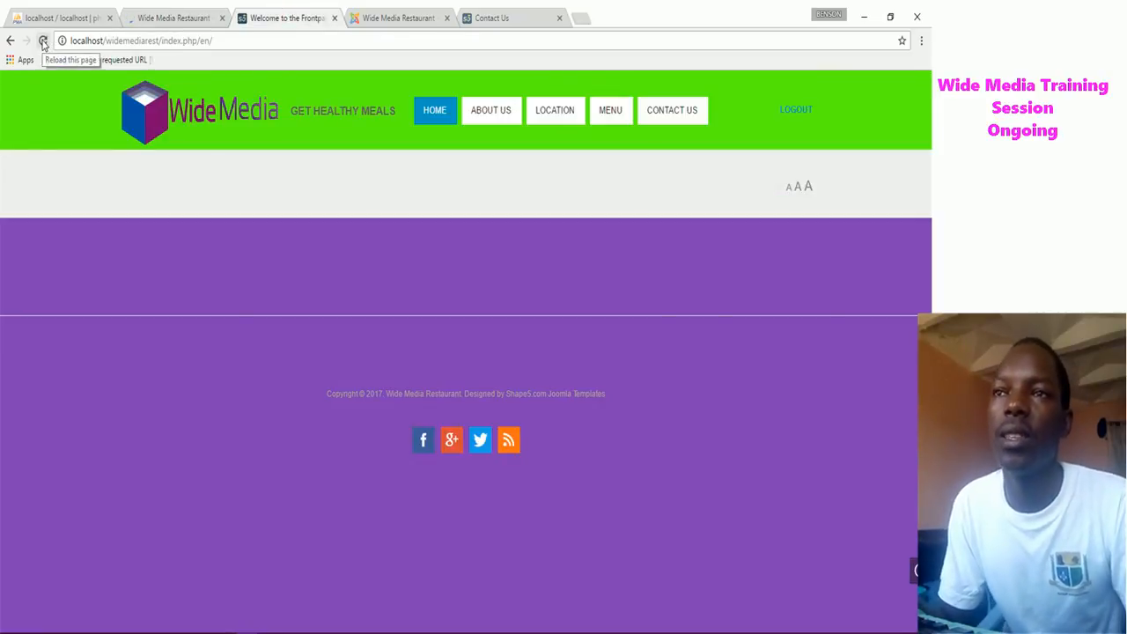
left_click(42, 42)
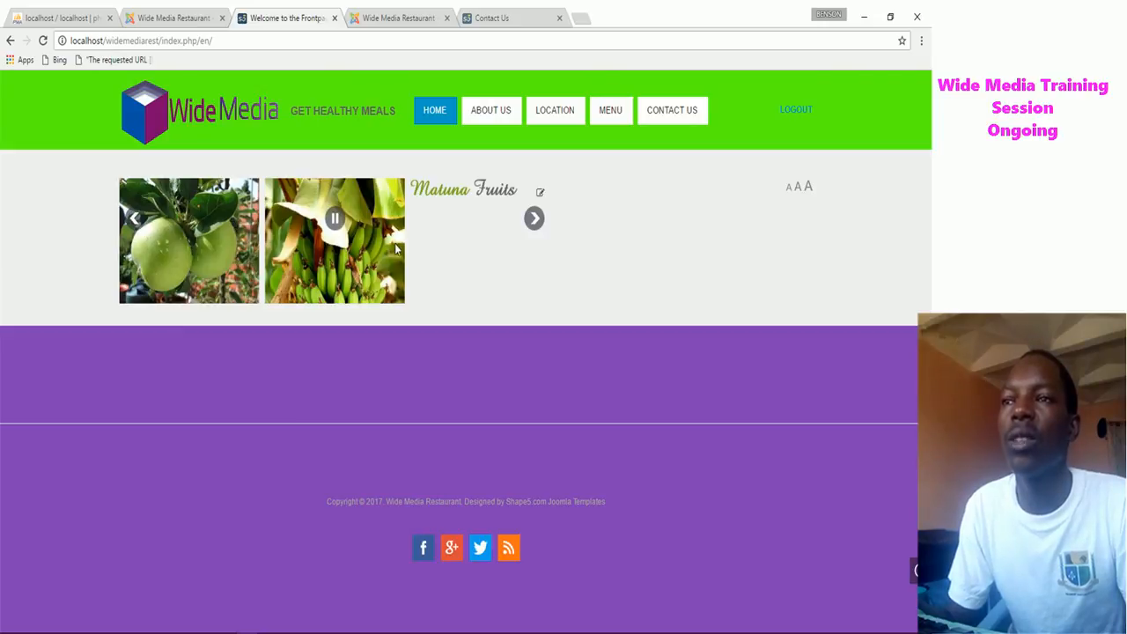
left_click(168, 17)
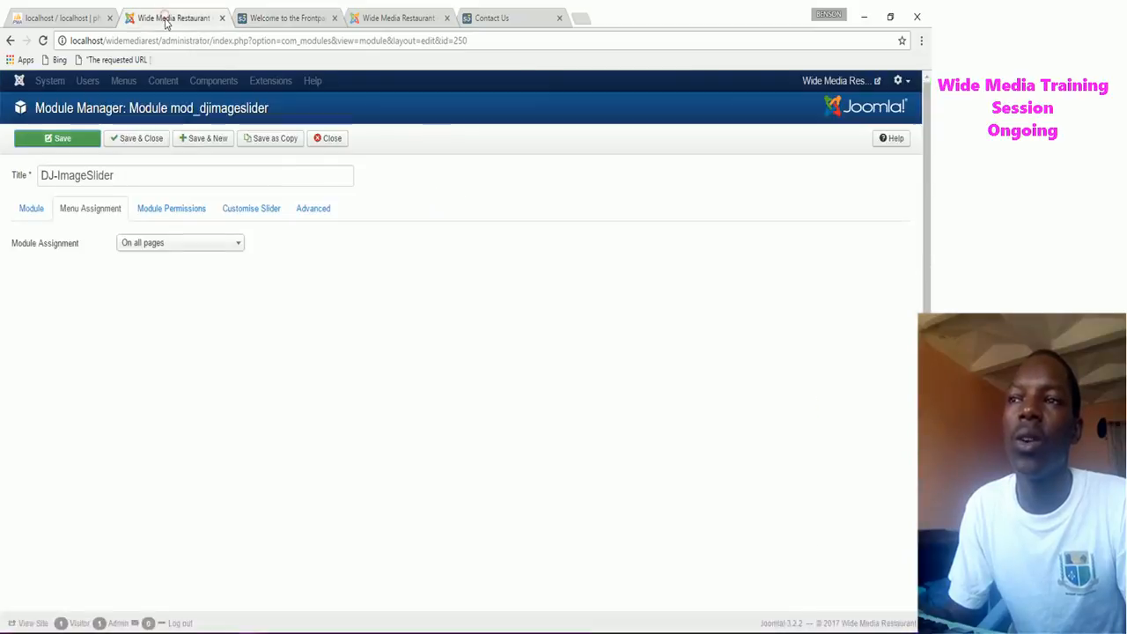
Save and close the DJ-ImageSlider module, and open the Media Manager to look through the site's image folders.
left_click(143, 142)
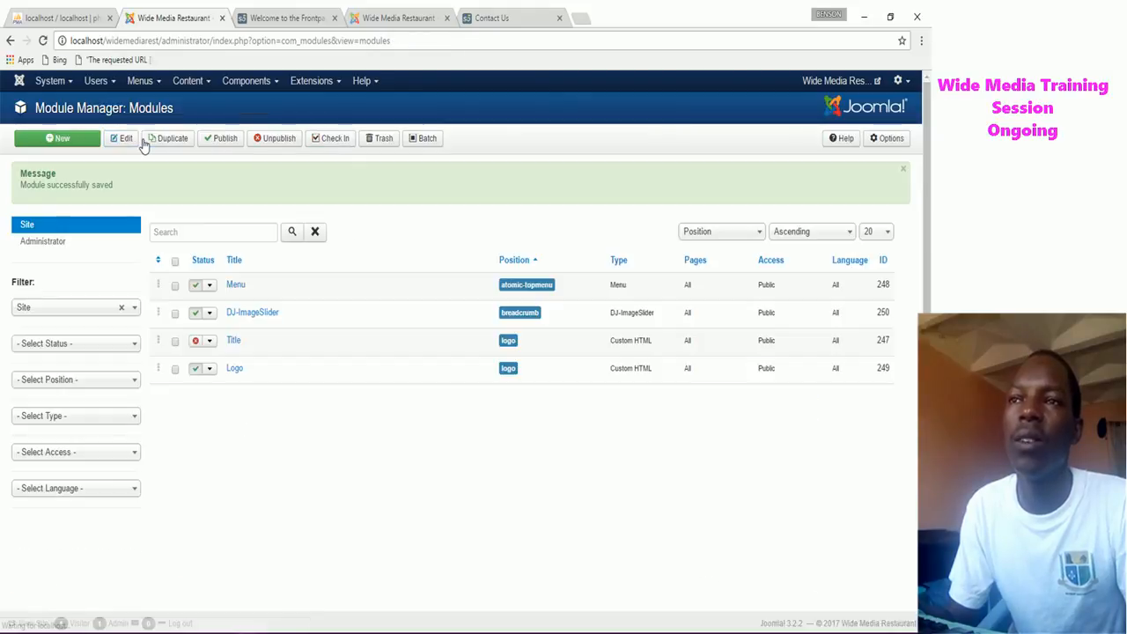
left_click(191, 83)
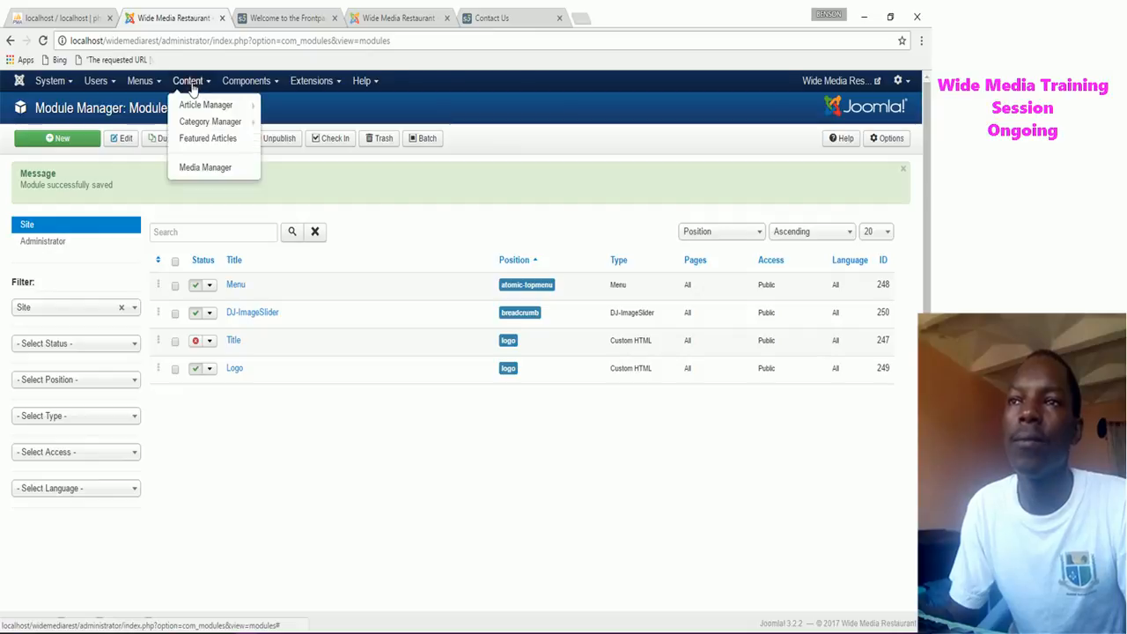
left_click(206, 169)
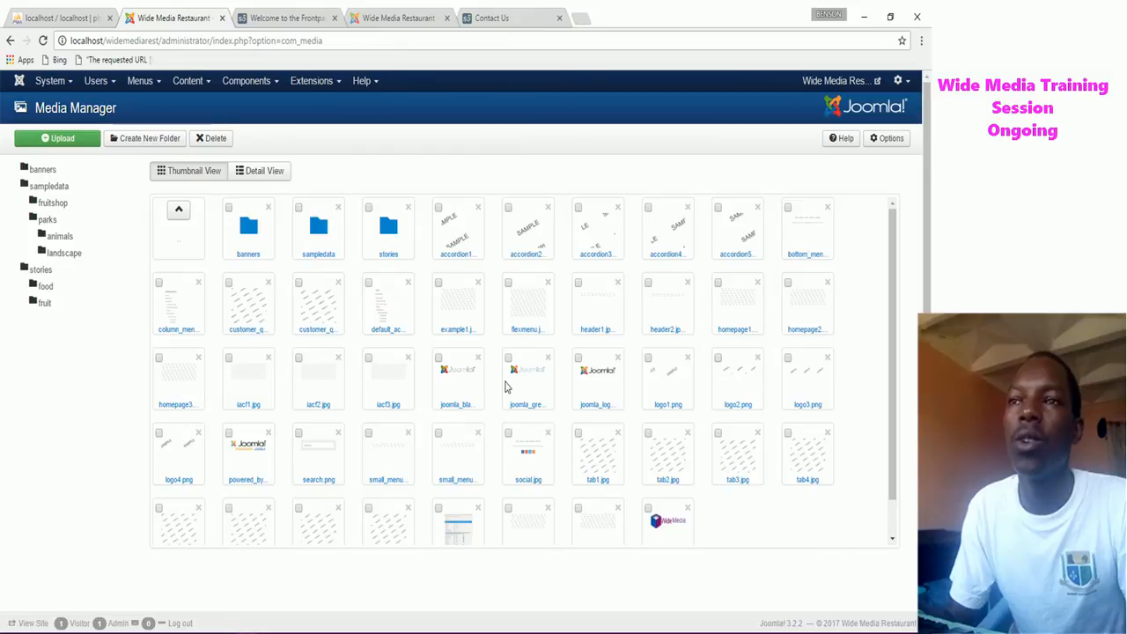
scroll(511, 396, "down", 1)
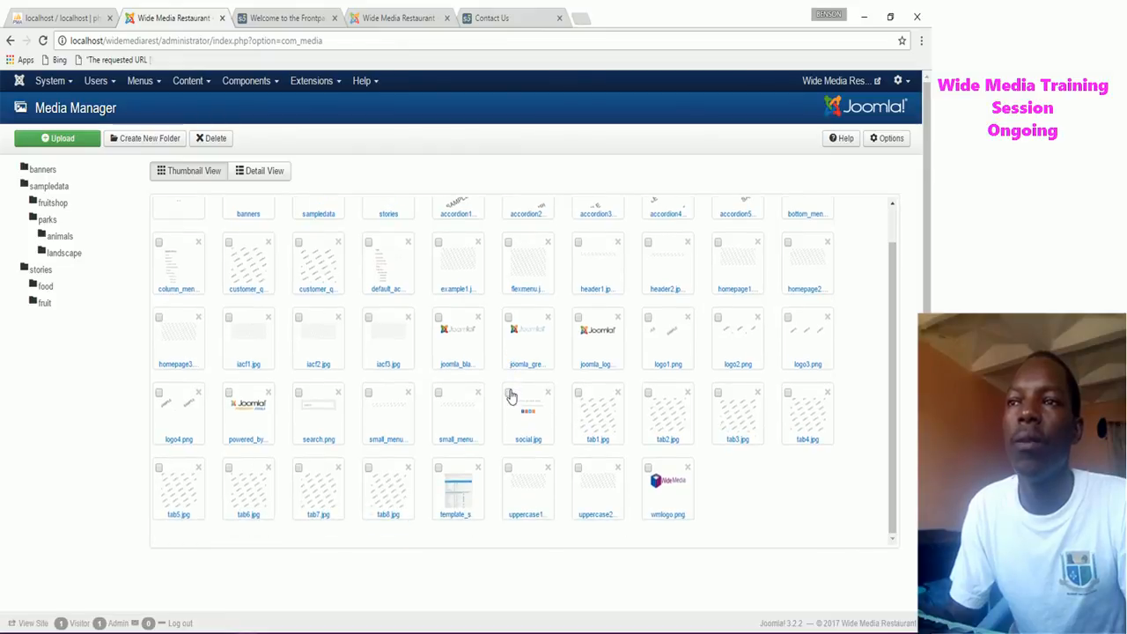
scroll(511, 396, "up", 1)
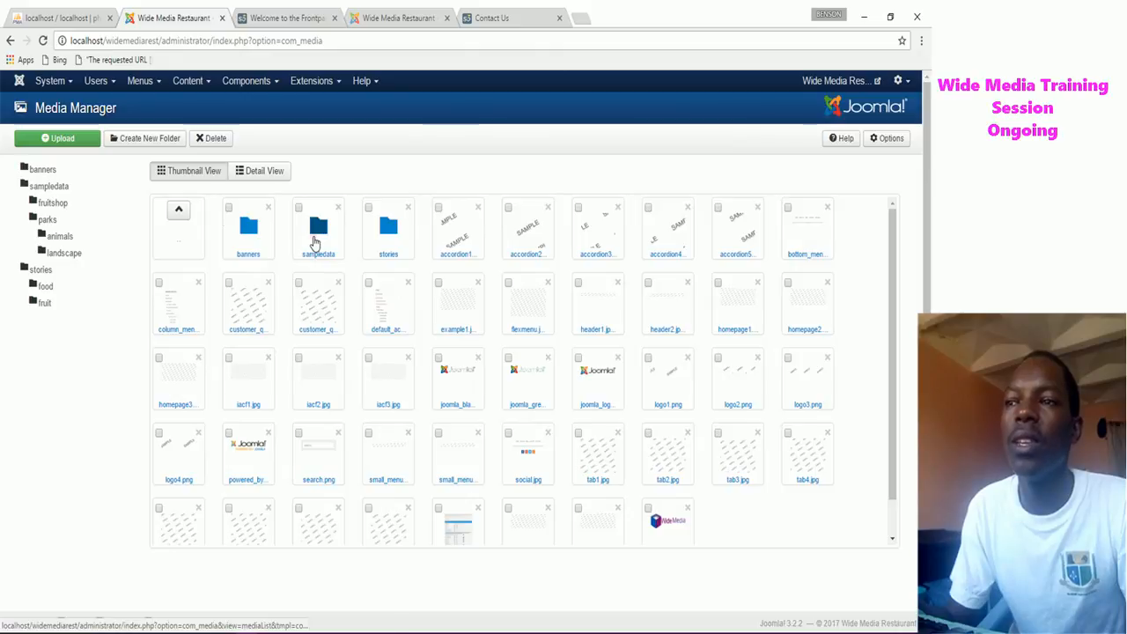
Delete the four sample images (apple, bananas, fruits and tamarind) from the sampledata/fruitshop folder that feeds the front page slider.
left_click(315, 237)
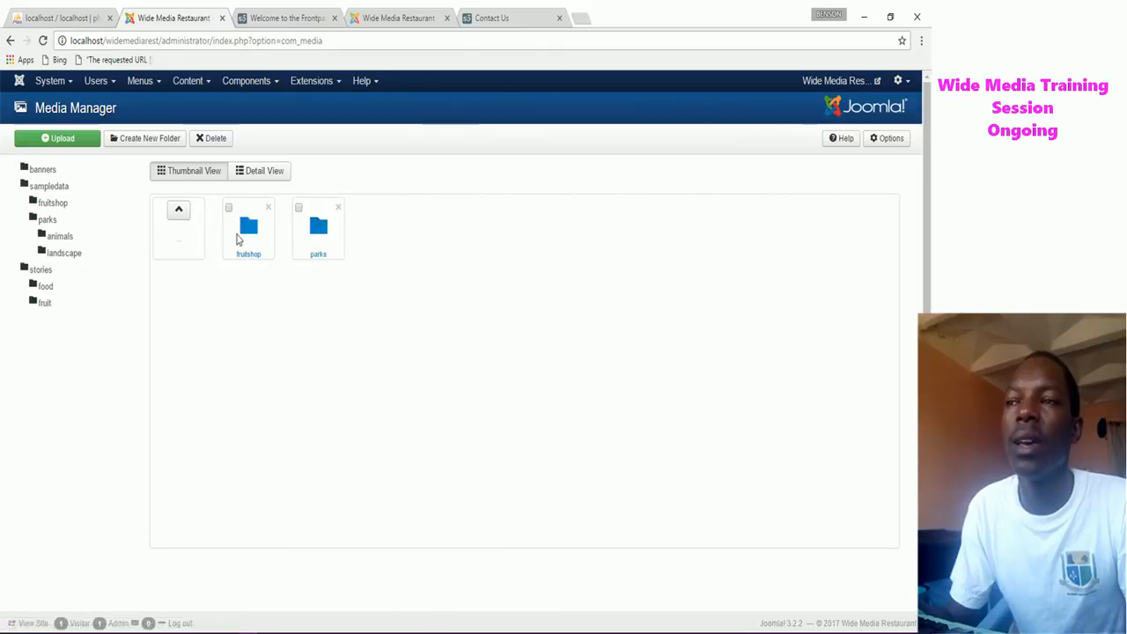
left_click(245, 239)
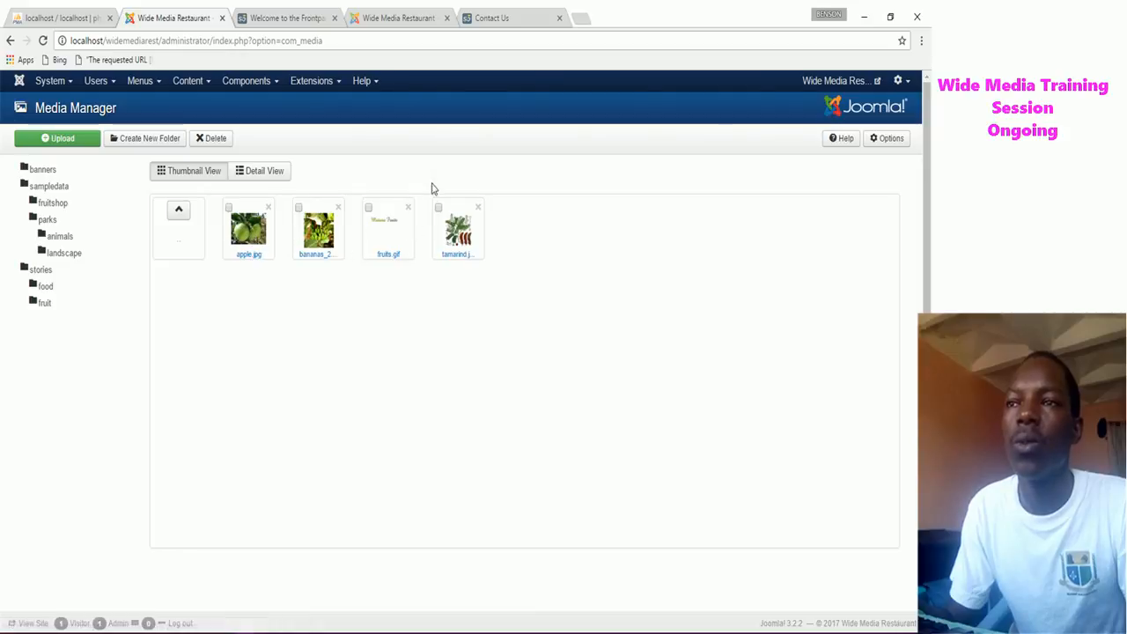
left_click(272, 18)
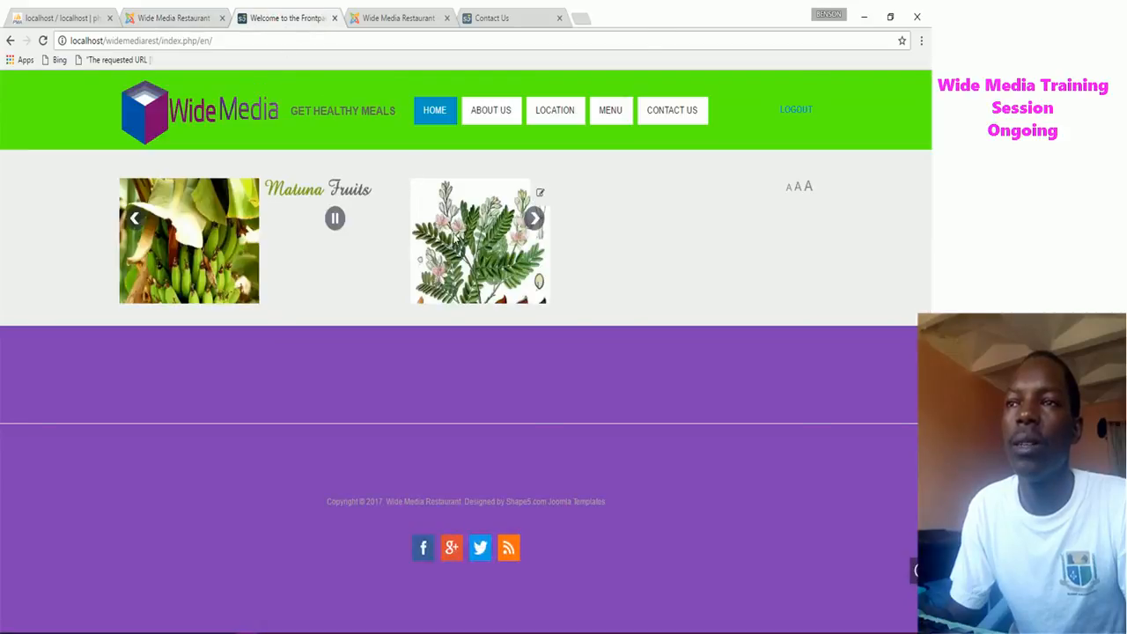
key("ctrl+shift+Tab")
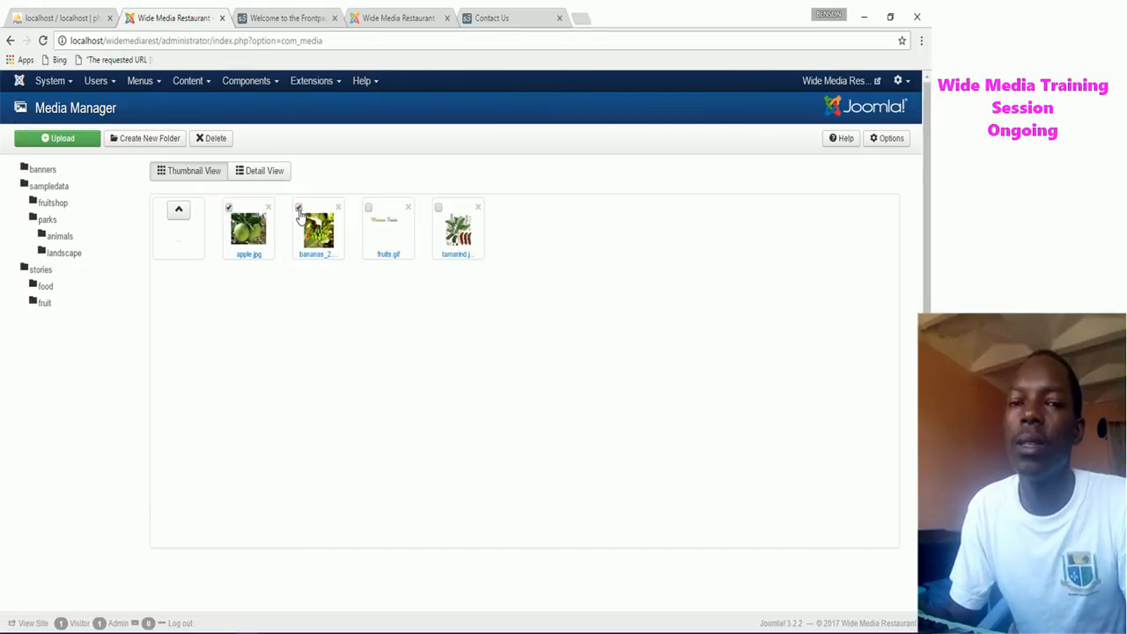
left_click(368, 208)
left_click(438, 208)
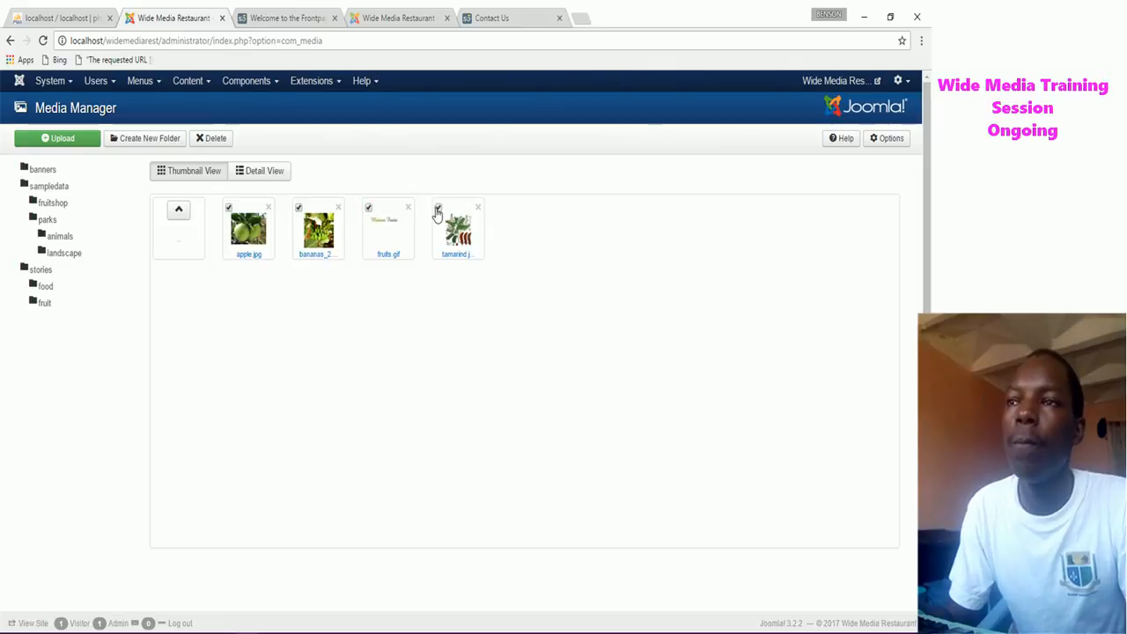
left_click(207, 141)
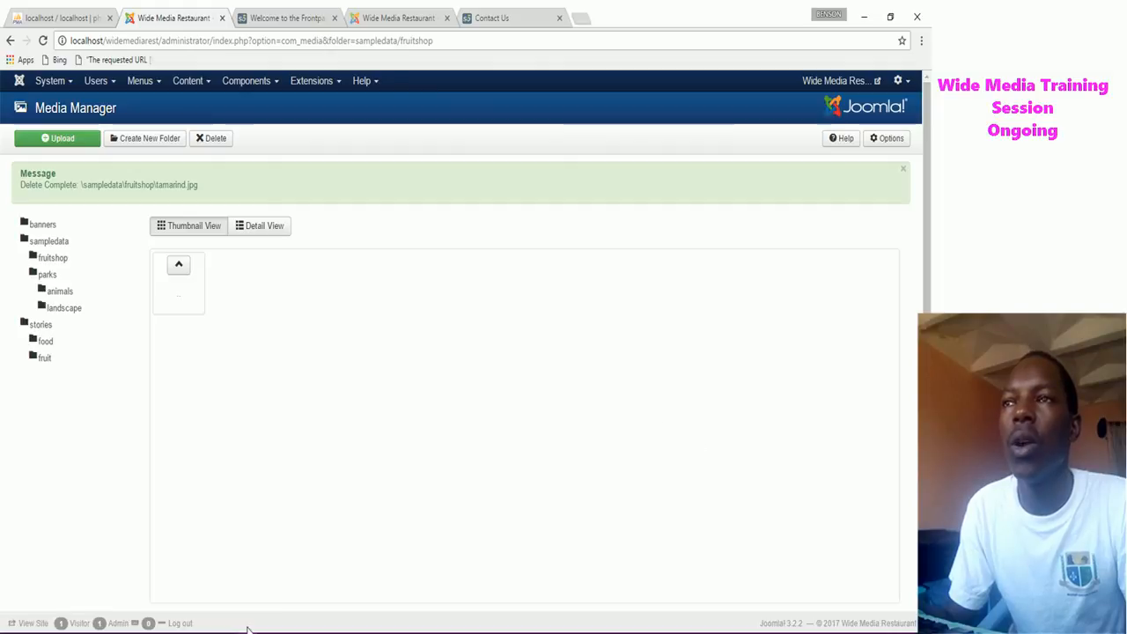
Upload all the restaurant images from Downloads > Requirements > Rest into the sampledata/fruitshop folder.
left_click(61, 140)
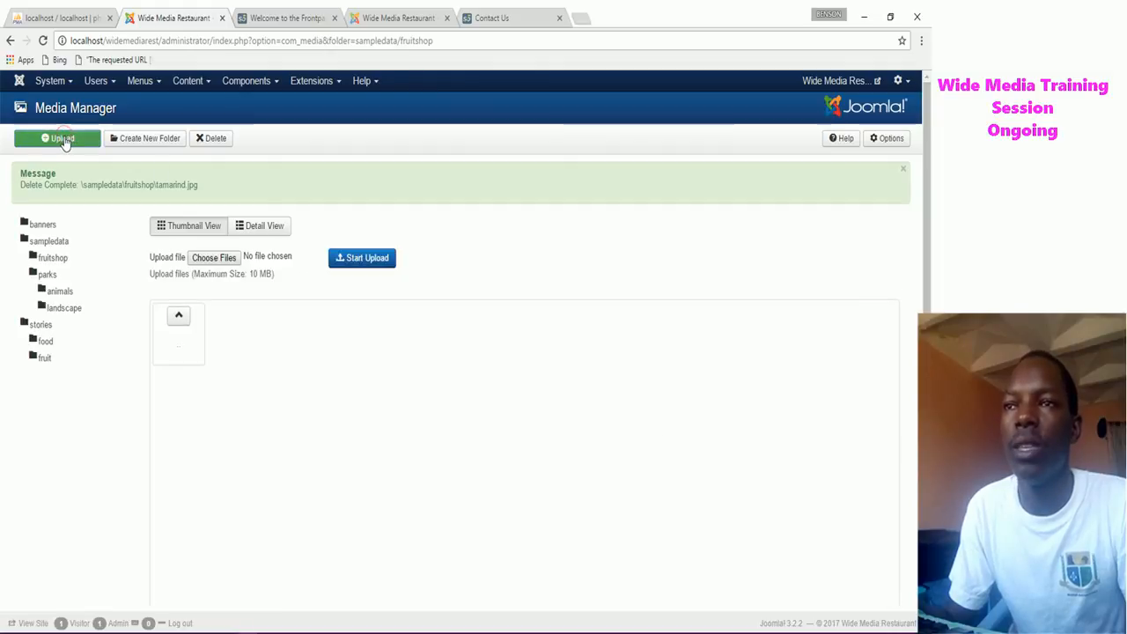
left_click(199, 258)
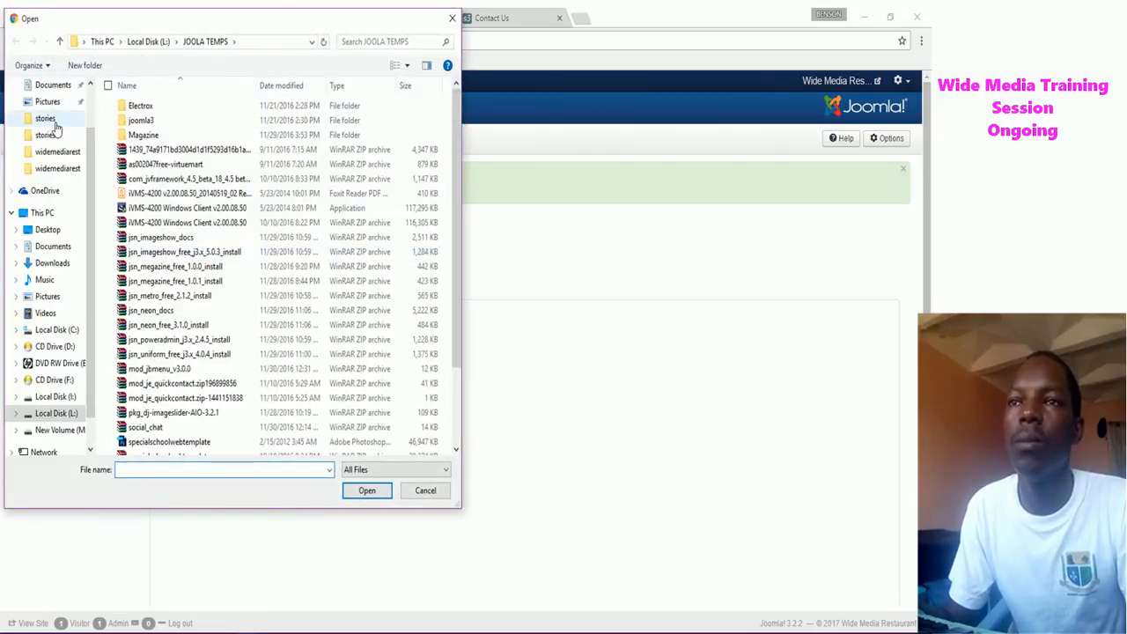
scroll(51, 97, "up", 1)
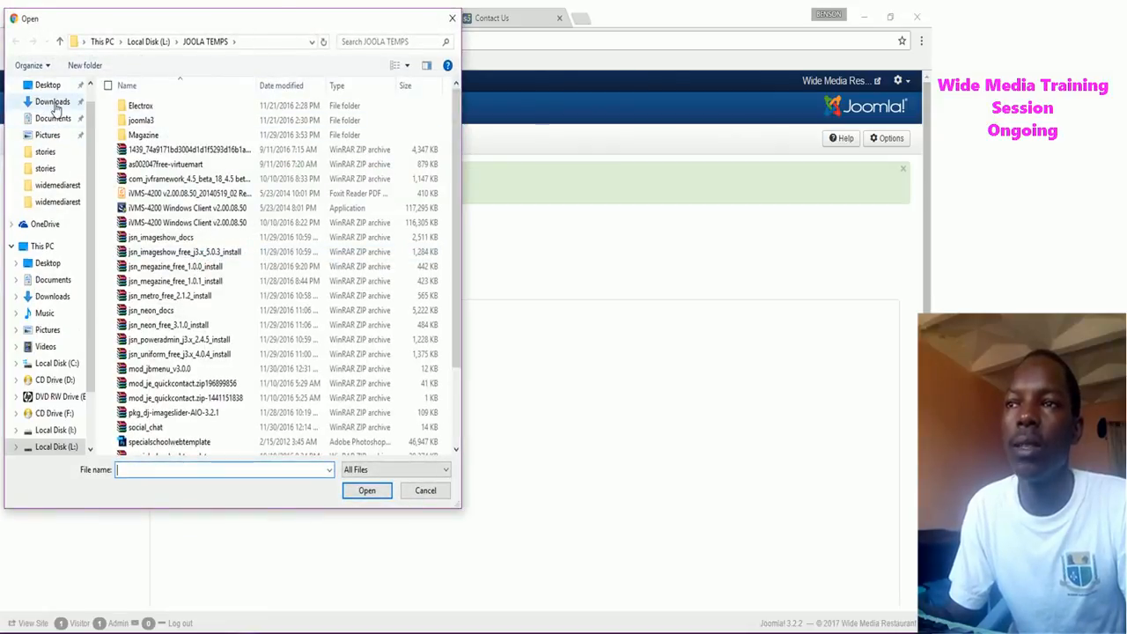
left_click(52, 101)
double_click(152, 135)
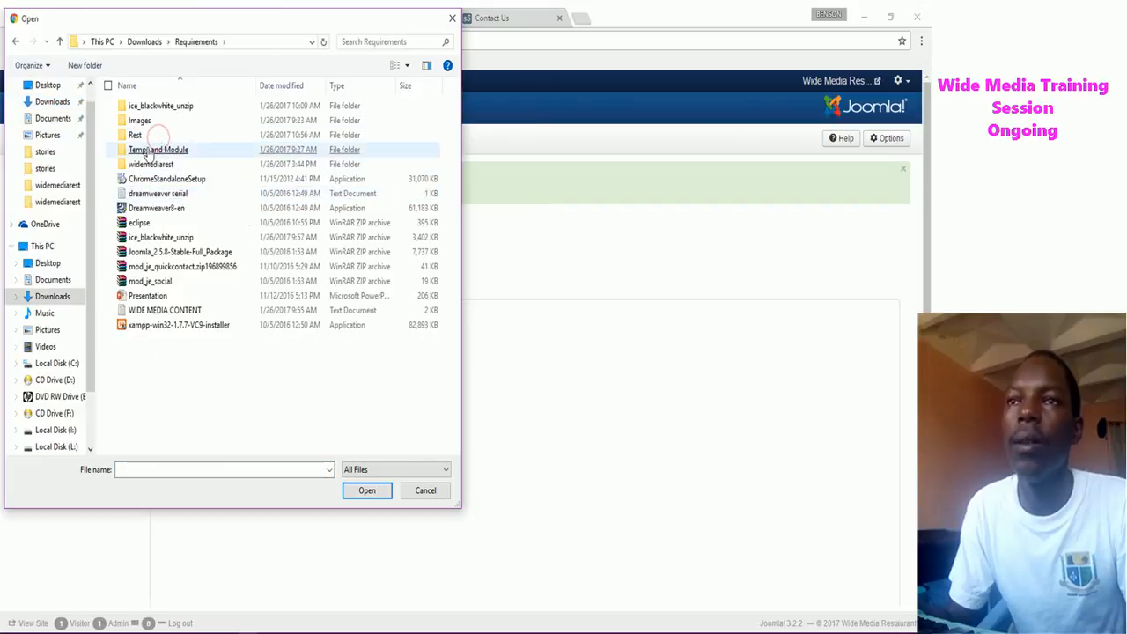
double_click(139, 136)
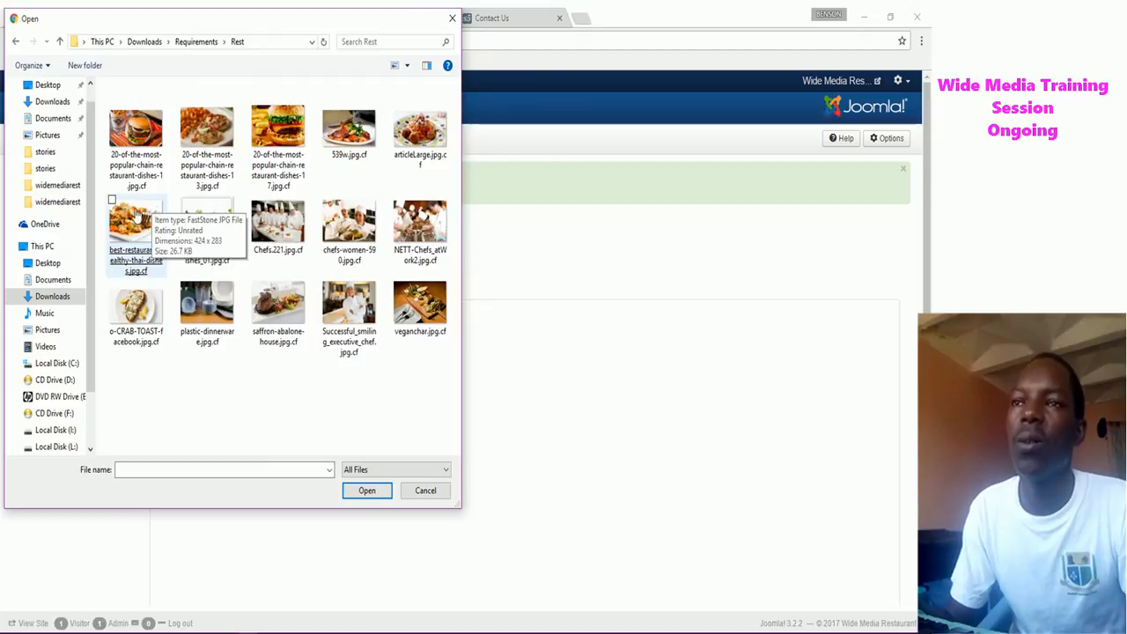
key("ctrl+a")
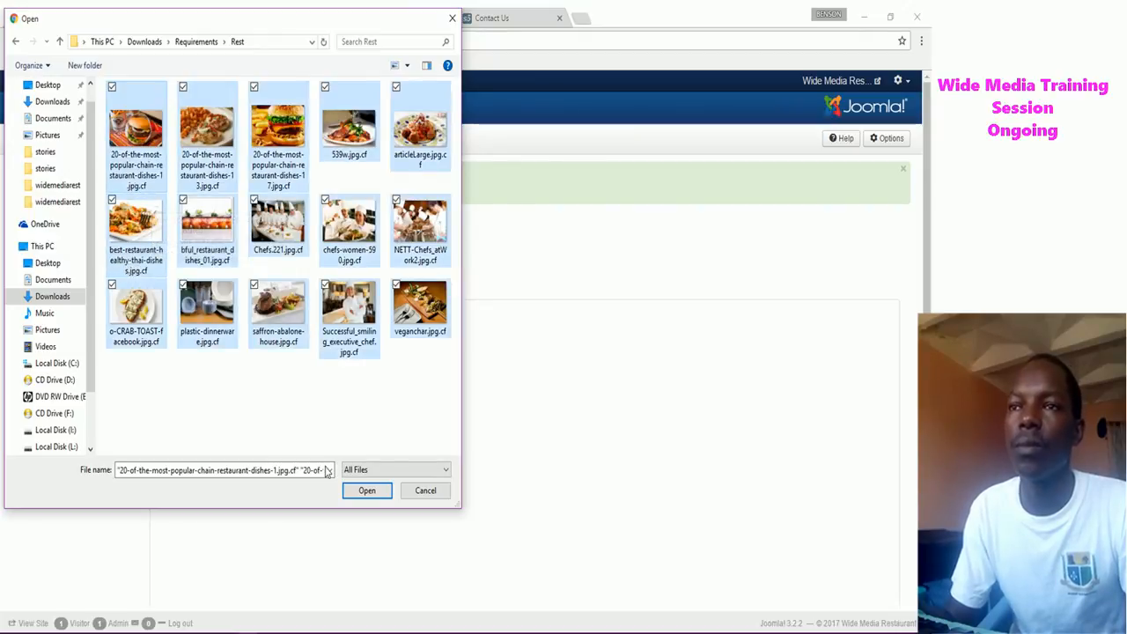
left_click(364, 491)
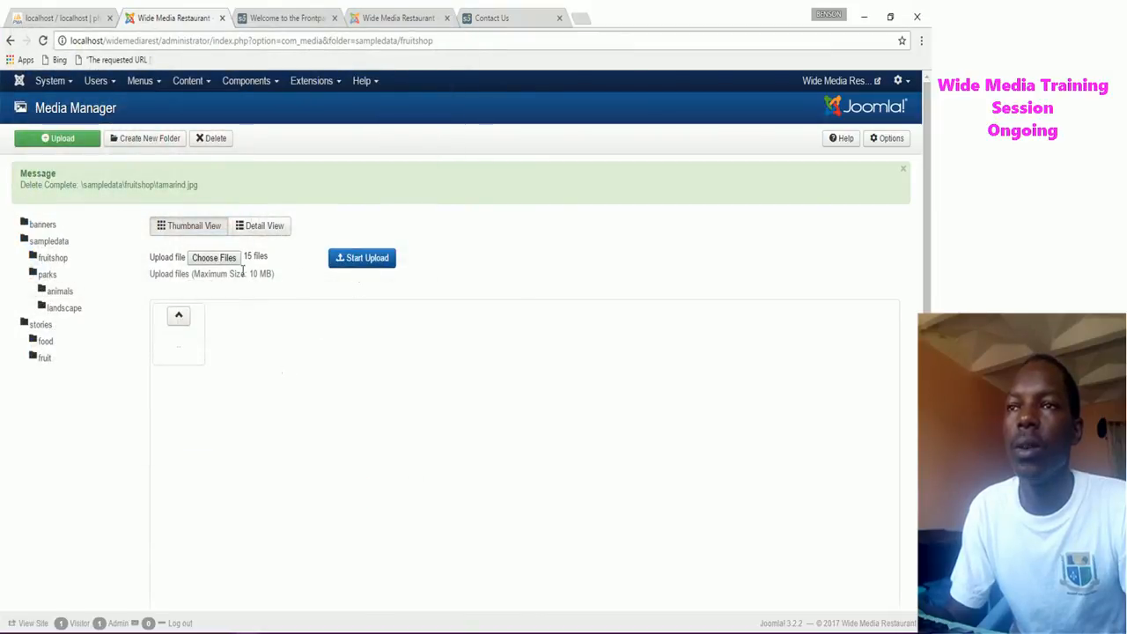
left_click(337, 264)
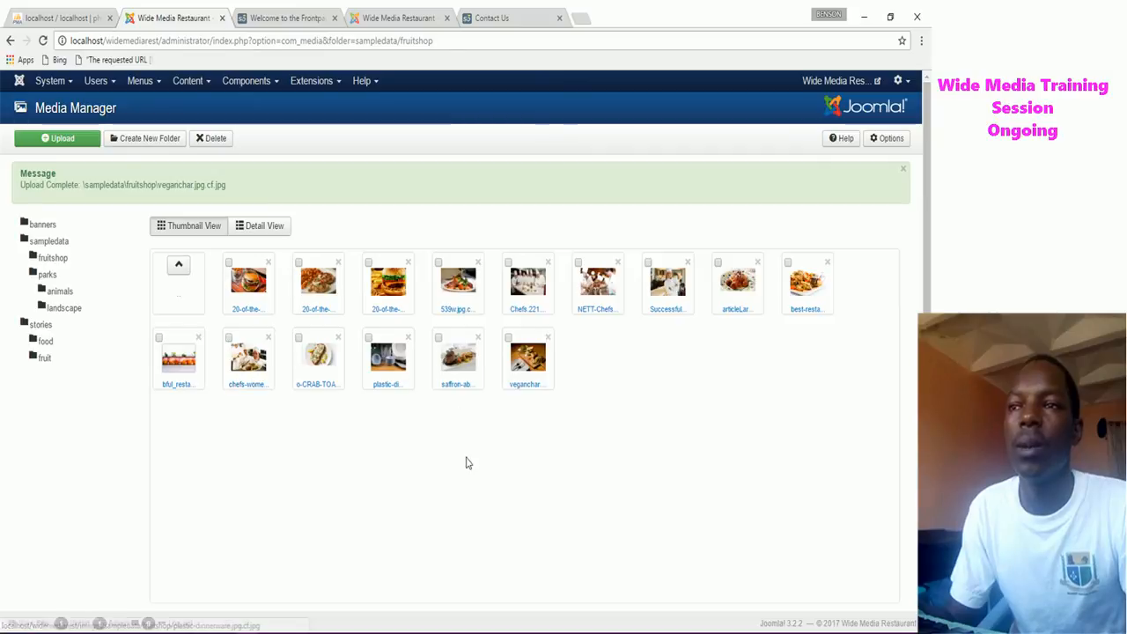
Reload the restaurant front page to check its slider, and compare it with the Magazine home page's welcome text, Services, Meals, Mission and Vision modules.
left_click(273, 19)
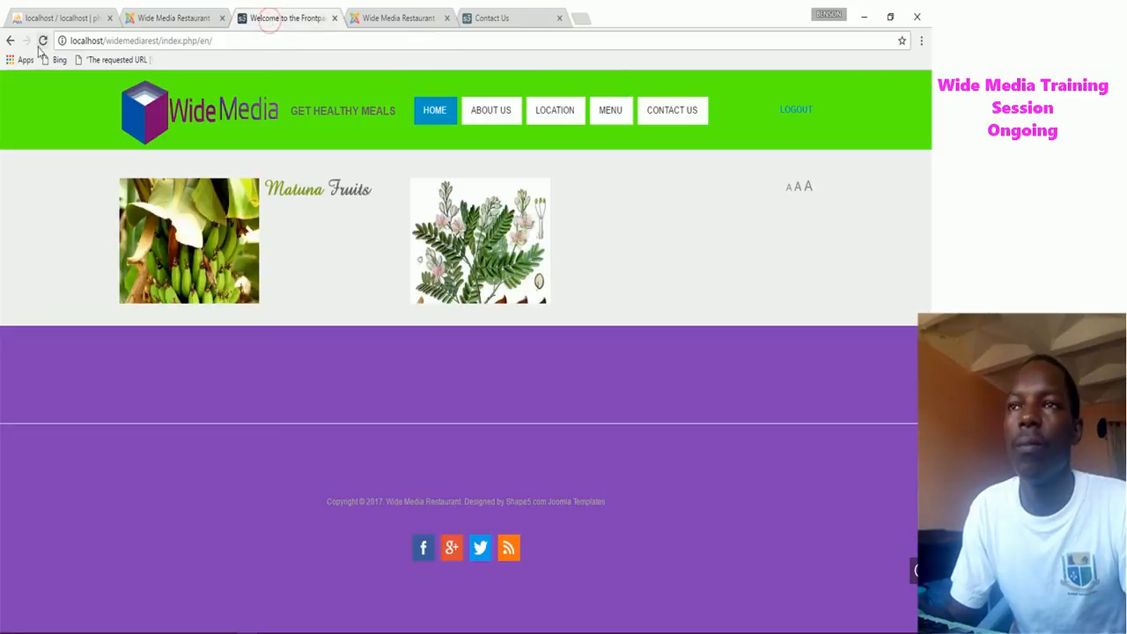
key("F5")
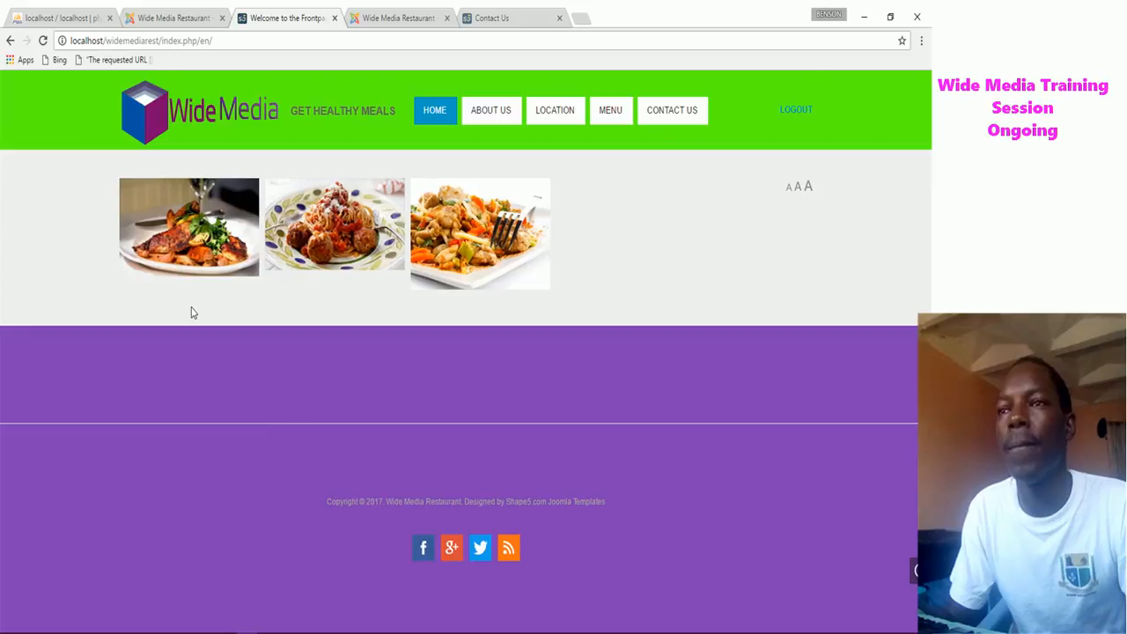
left_click(396, 18)
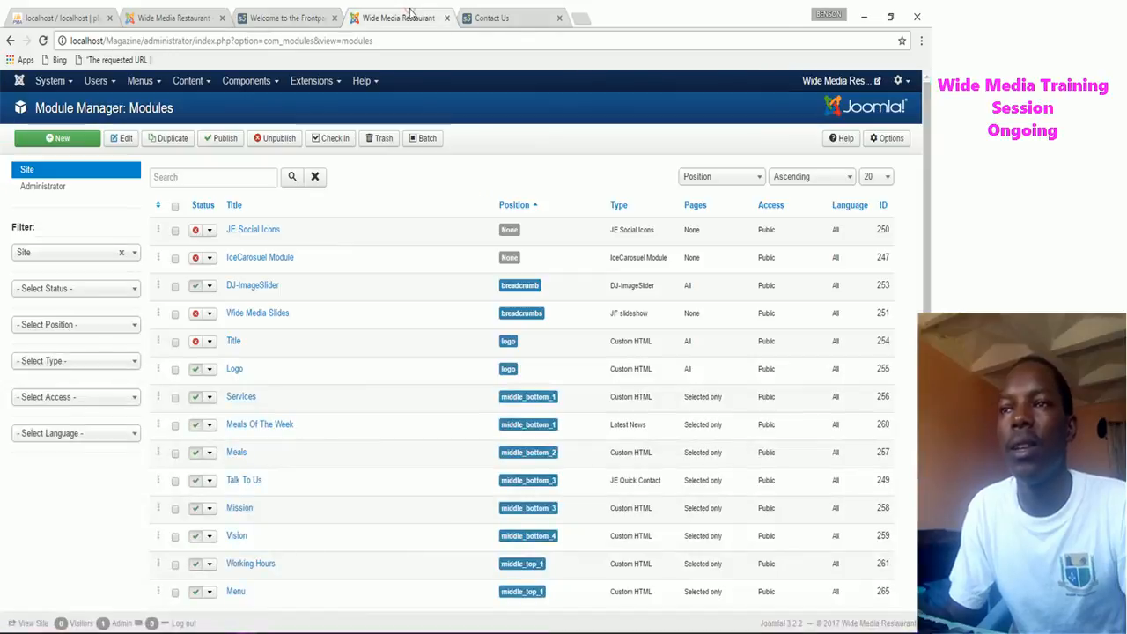
left_click(480, 19)
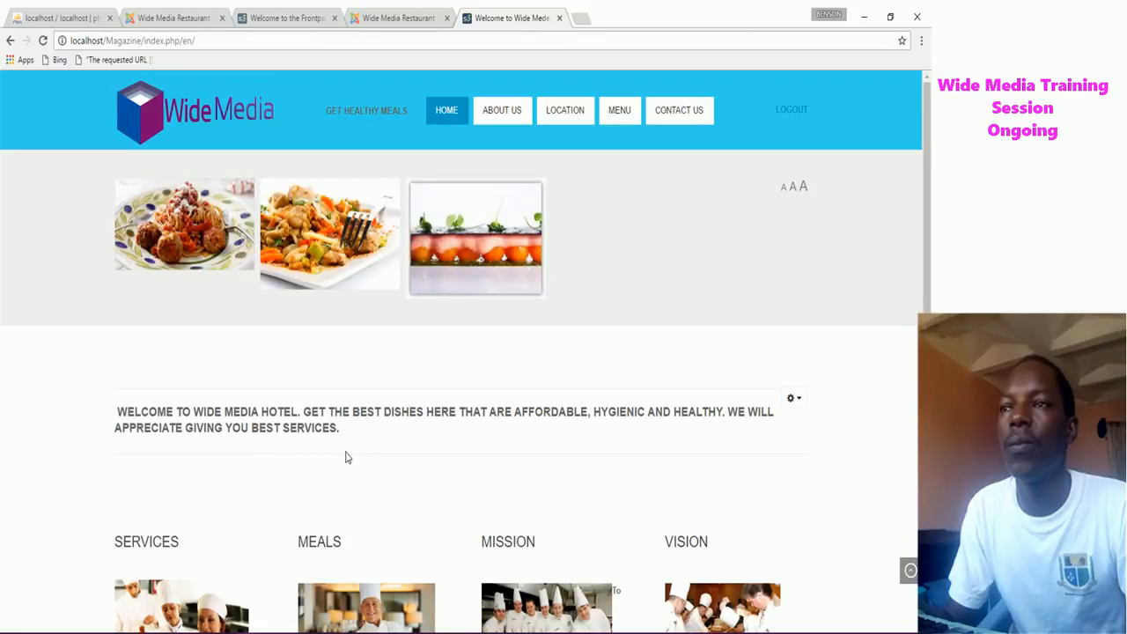
scroll(346, 457, "down", 2)
scroll(516, 607, "down", 2)
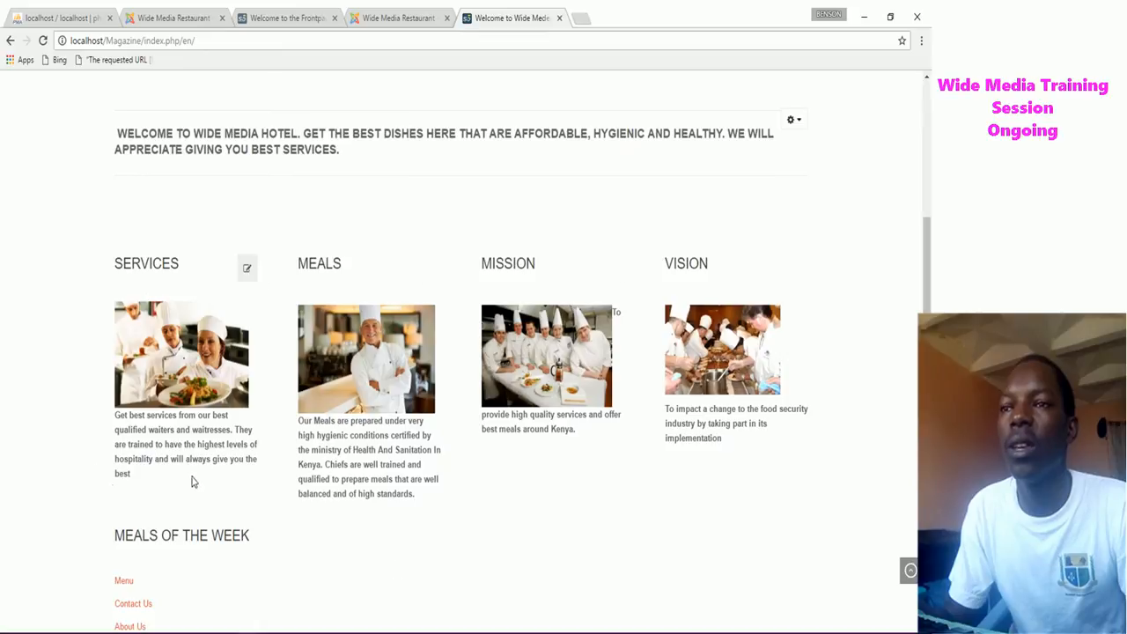
scroll(187, 486, "down", 2)
scroll(206, 453, "up", 3)
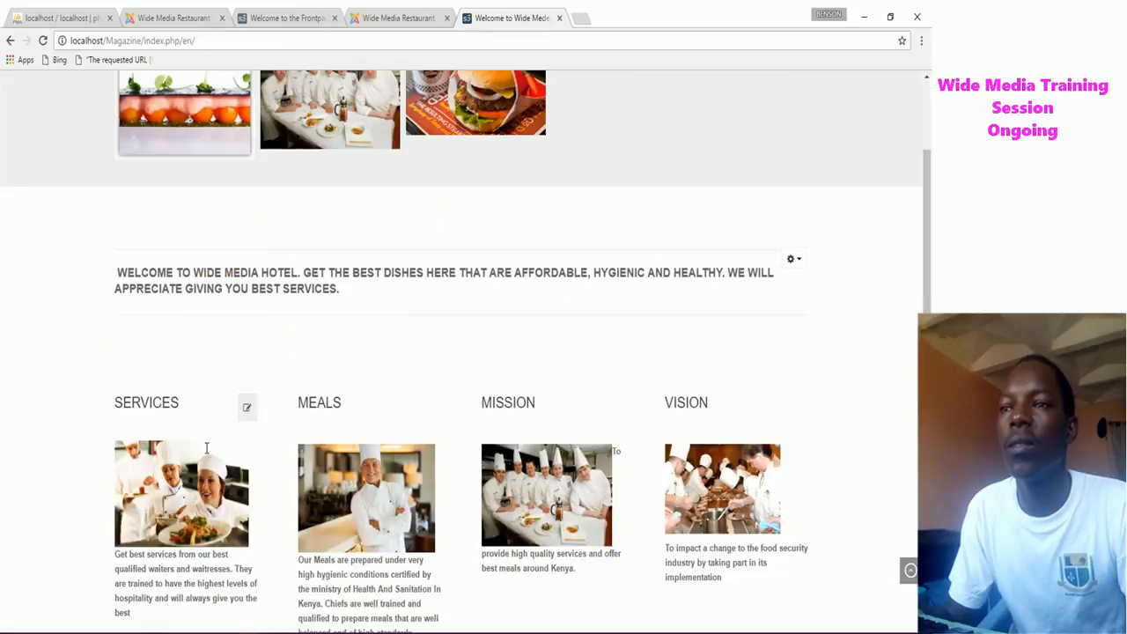
scroll(206, 448, "up", 2)
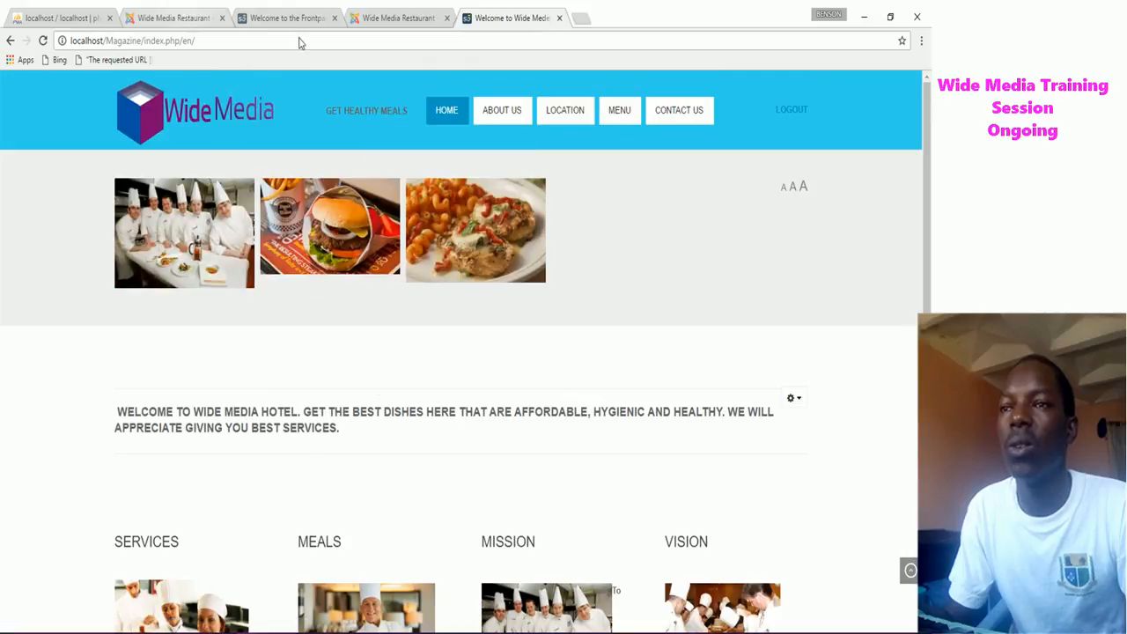
left_click(273, 17)
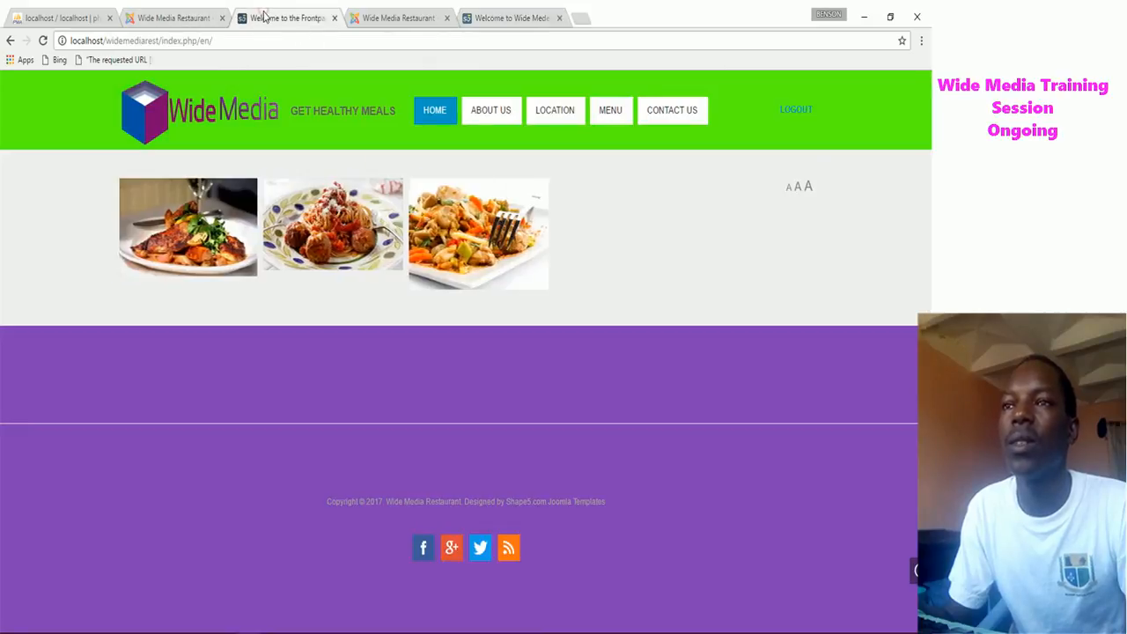